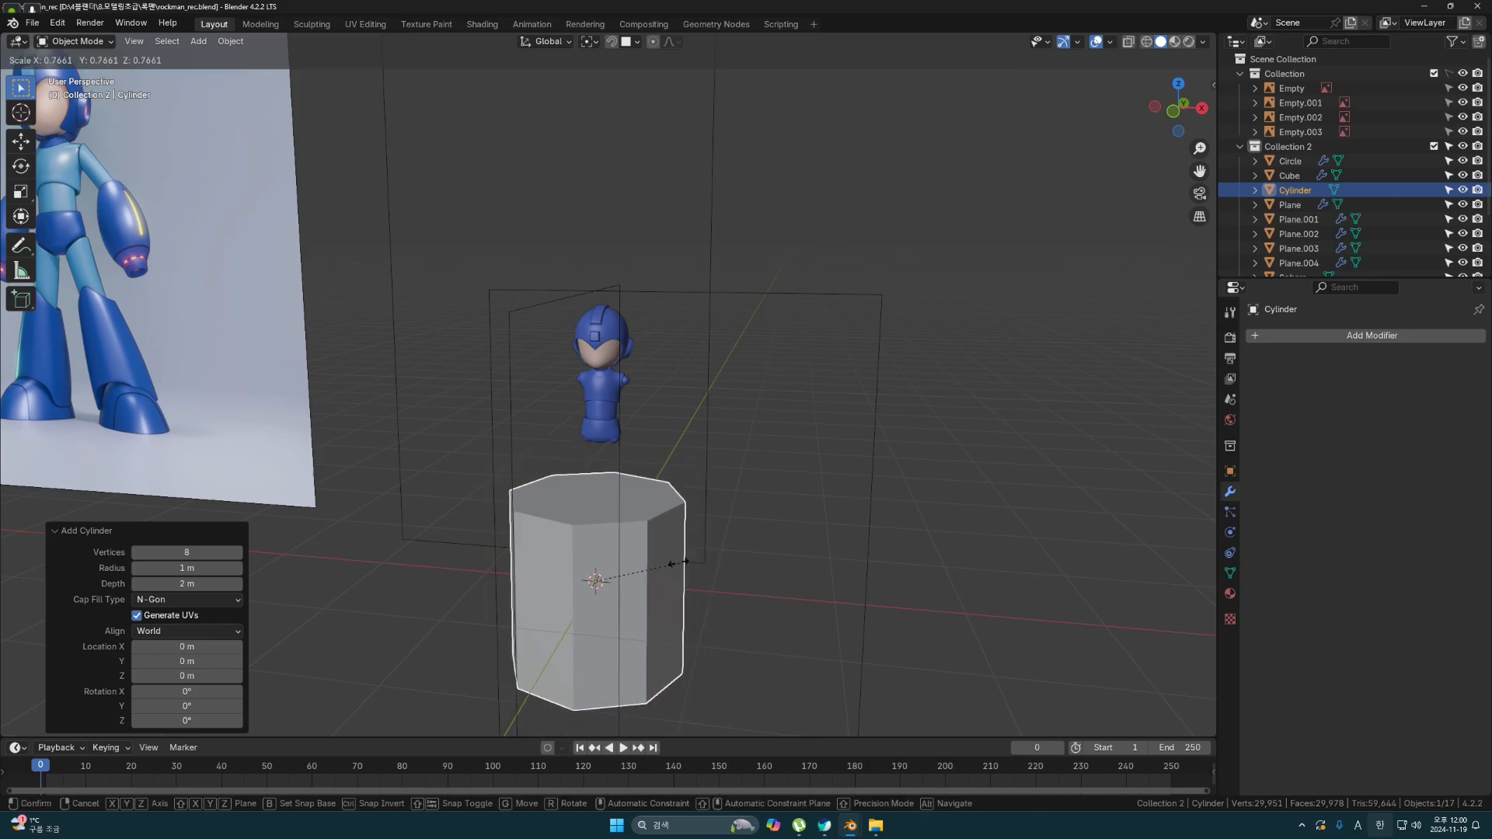
- Shrink the cylinder to about 0.142 scale and move it beside the shoulder on the front reference
click(593, 571)
key(KP_1)
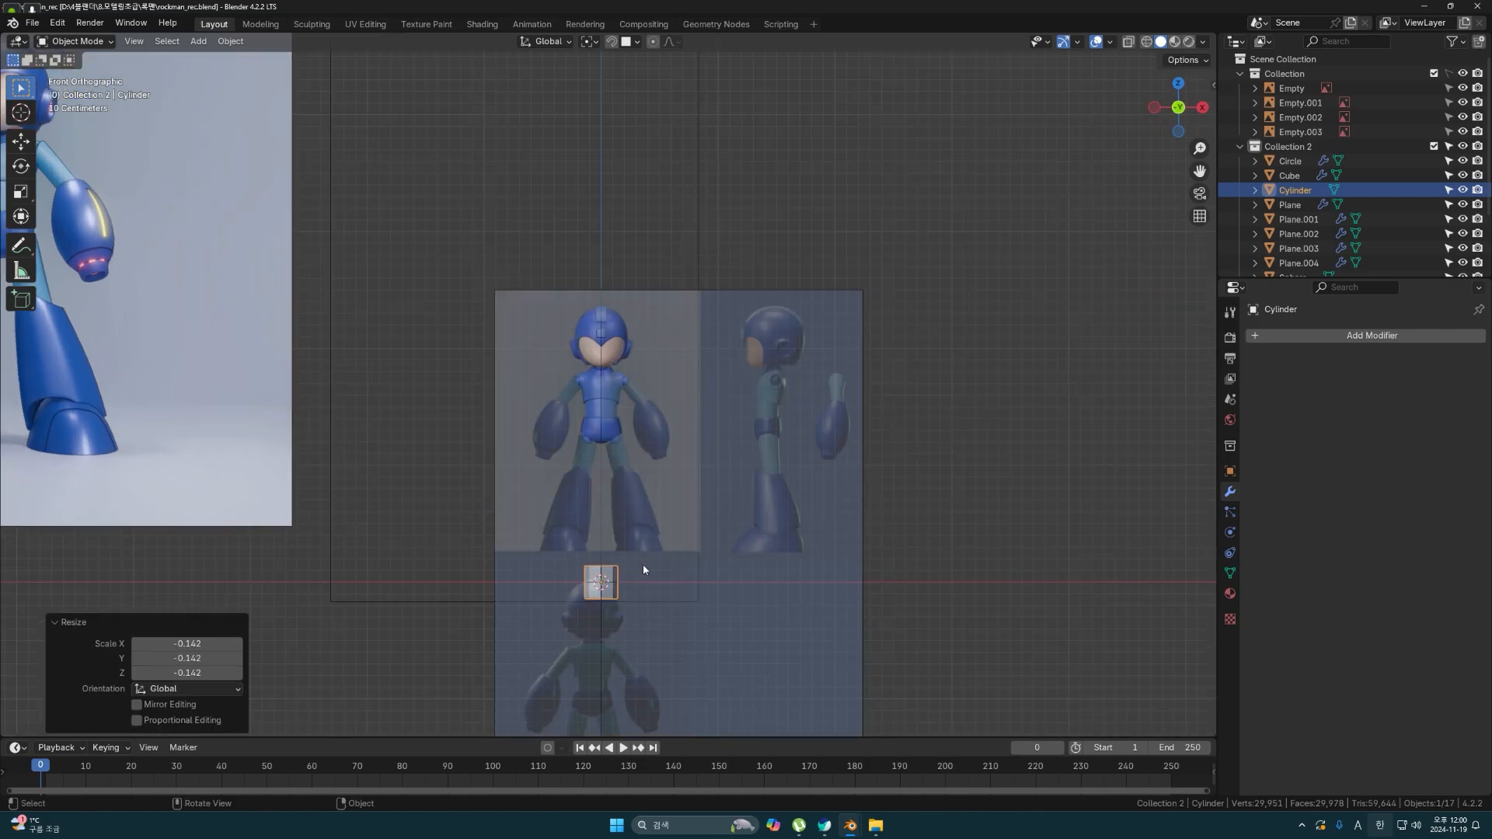
key(g)
click(677, 389)
scroll(702, 426, up, 8)
shift+middle_drag(807, 473, 426, 442)
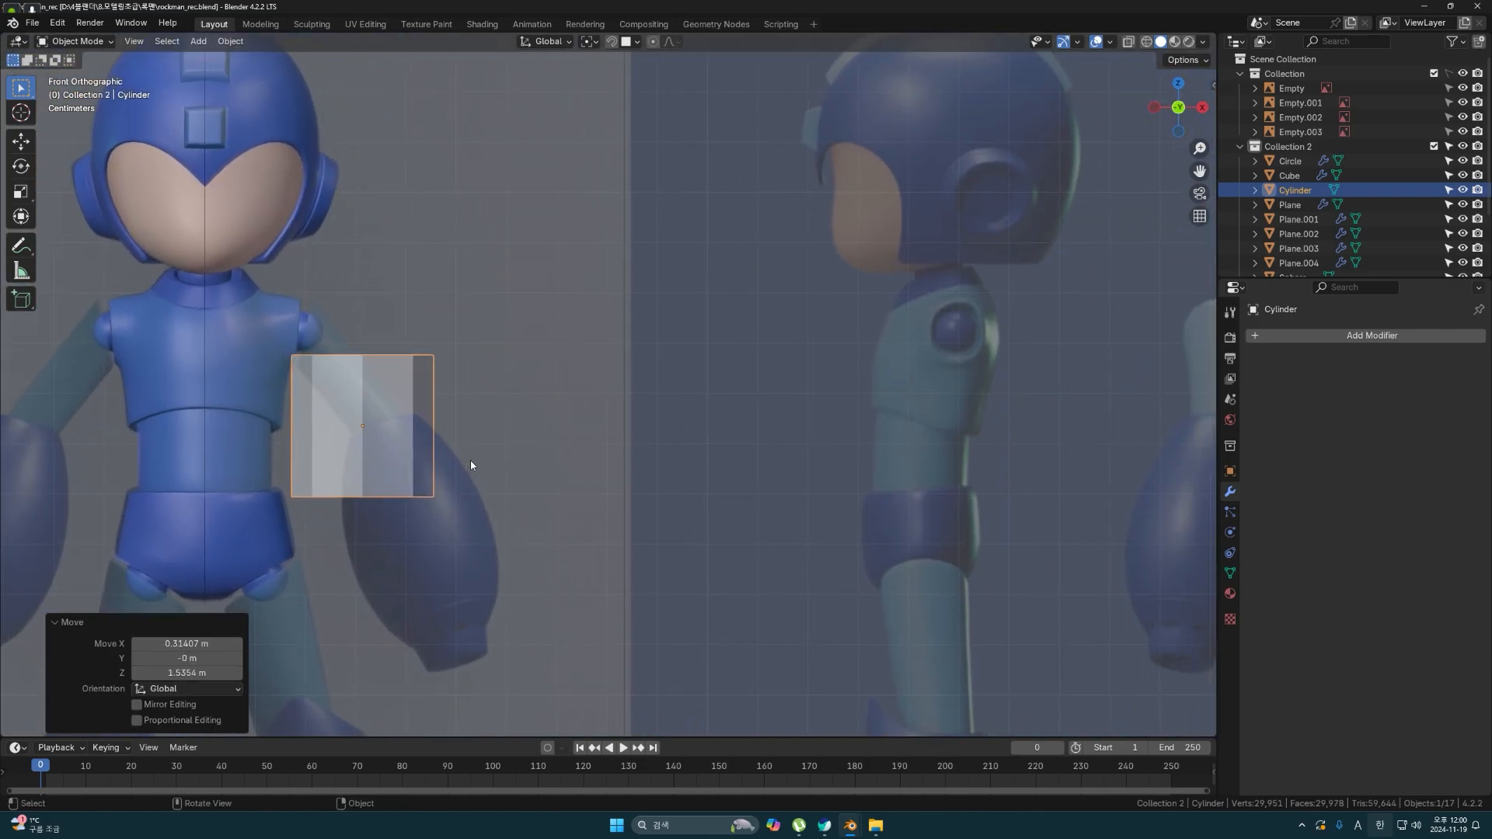
scroll(469, 460, down, 2)
scroll(466, 464, up, 2)
- Scale the cylinder to the upper arm's width, rotate it about 38.6° to the arm's slant and place it over the arm
key(s)
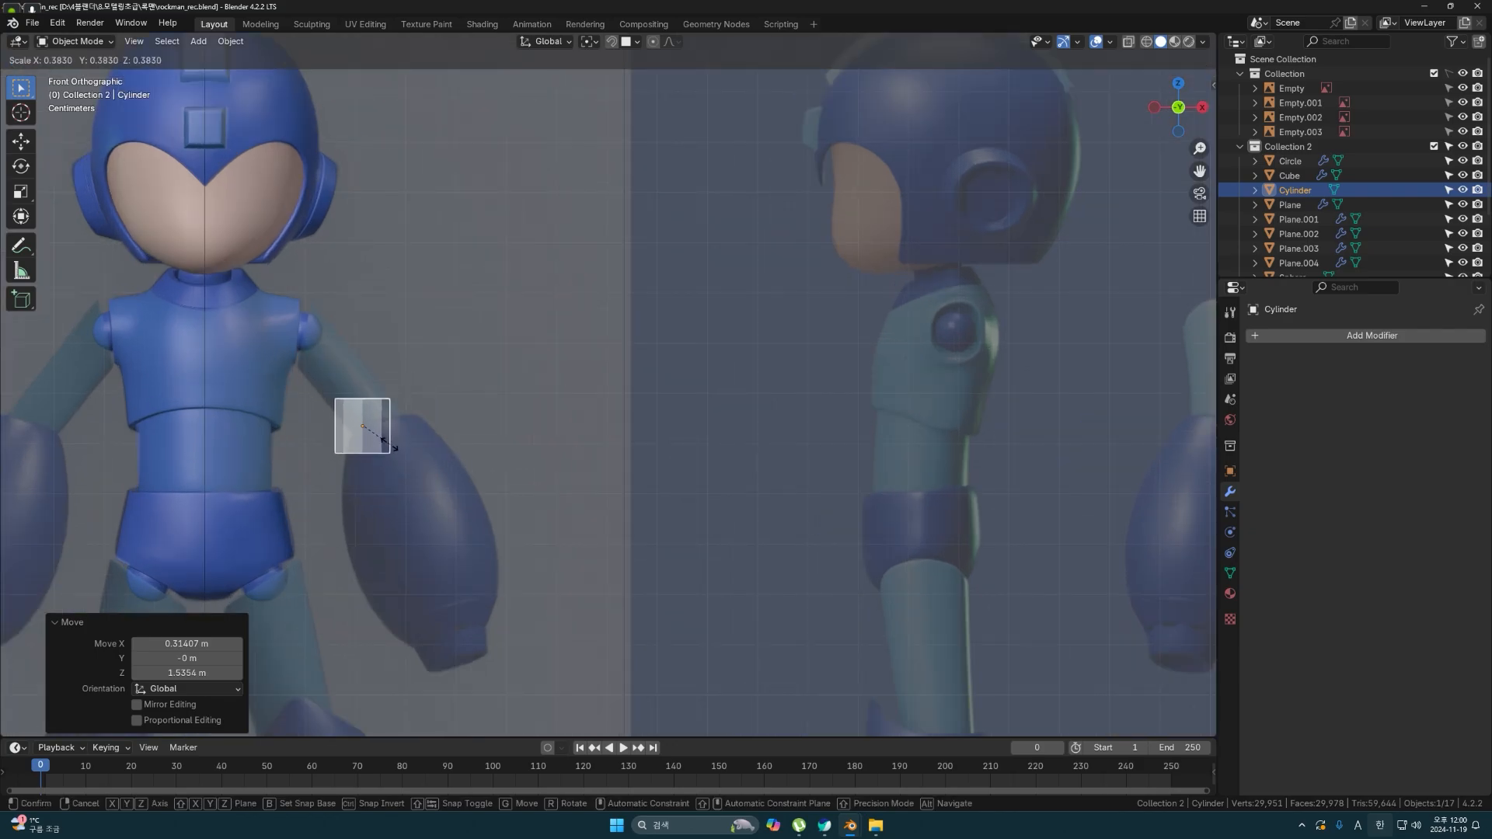
click(400, 435)
scroll(526, 469, up, 2)
key(r)
click(544, 414)
key(g)
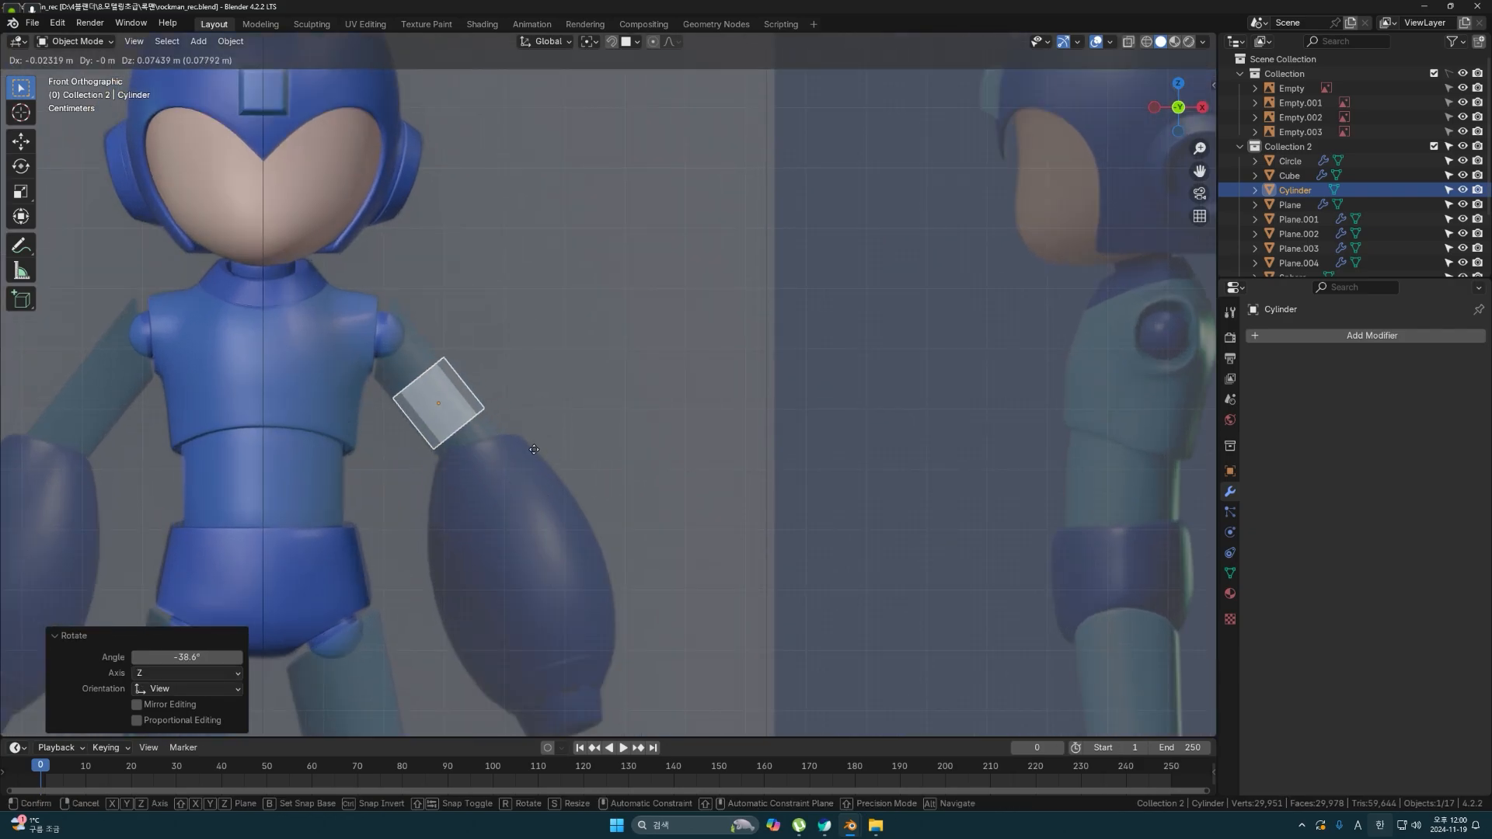
click(526, 373)
- Stretch the cylinder along its local Z axis by about 3.27 so it spans the reference upper arm
scroll(525, 373, up, 1)
key(s)
key(x)
key(x)
key(z)
key(z)
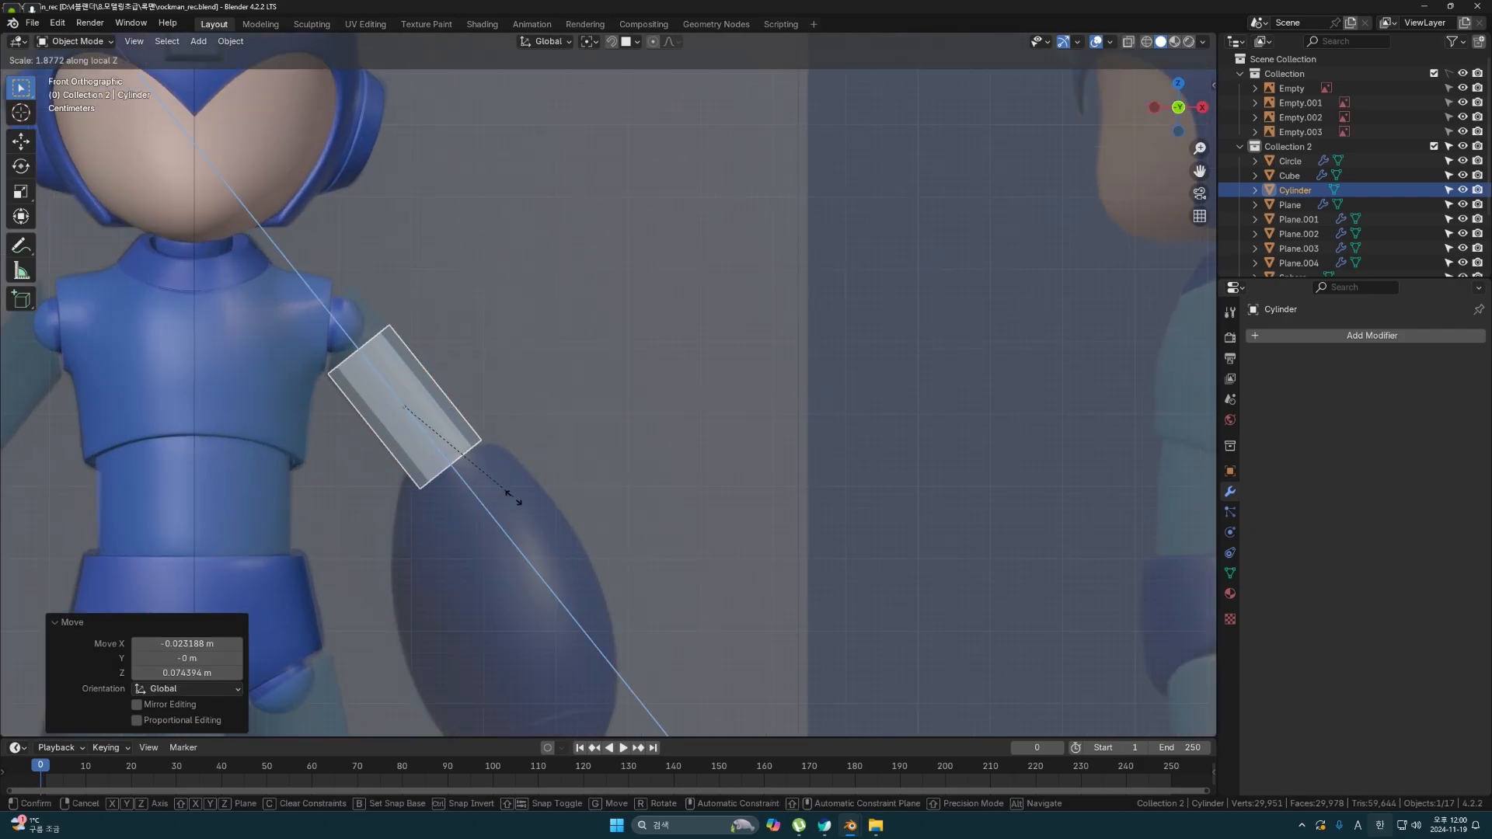
click(588, 576)
scroll(477, 395, up, 1)
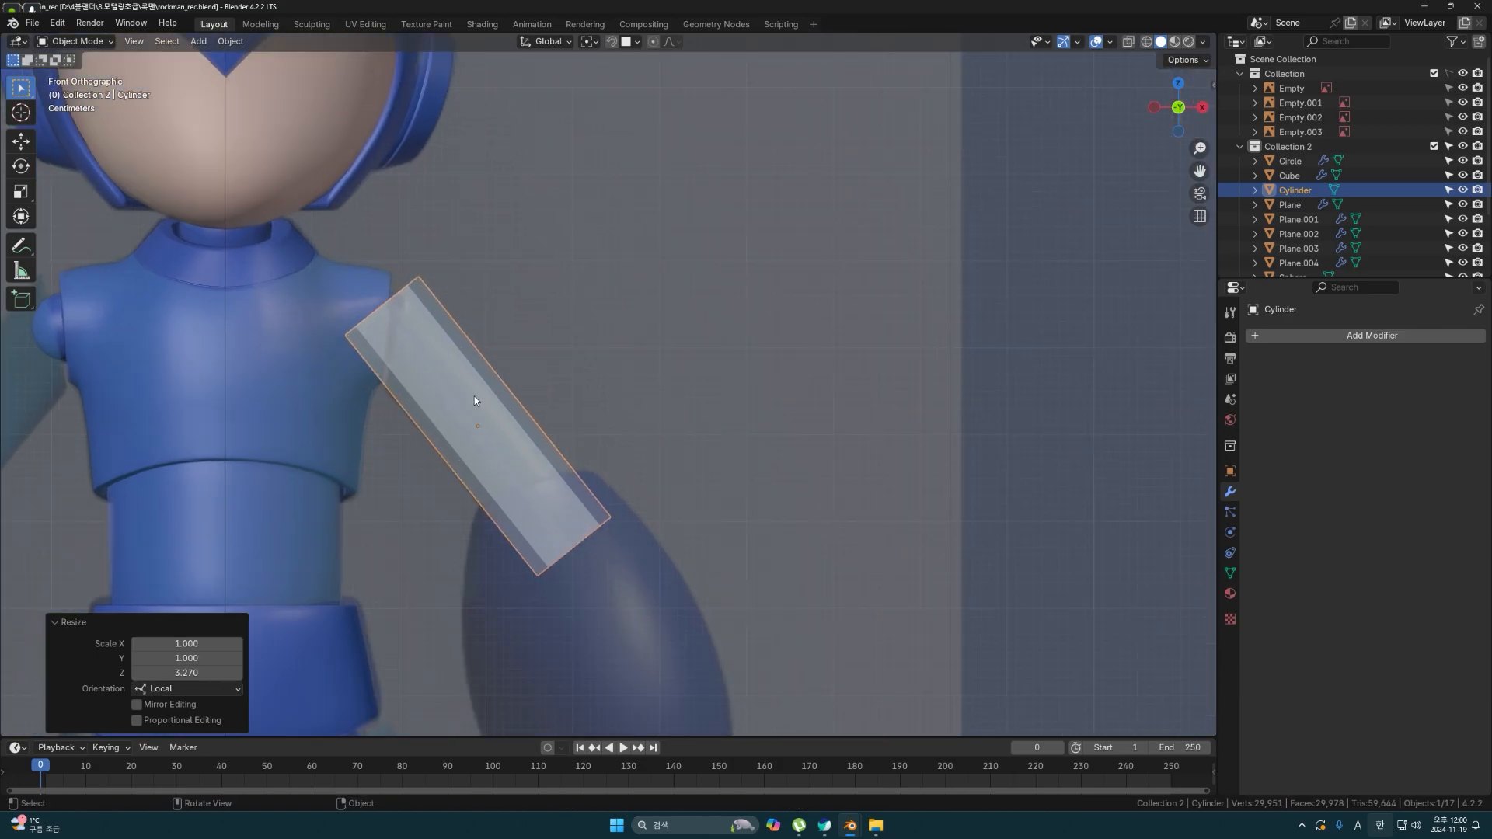
- Rotate, scale and move the cylinder's upper-end vertices to align that end with the shoulder joint
key(Tab)
key(Tab)
key(Tab)
drag(273, 248, 486, 394)
key(shift+z)
key(r)
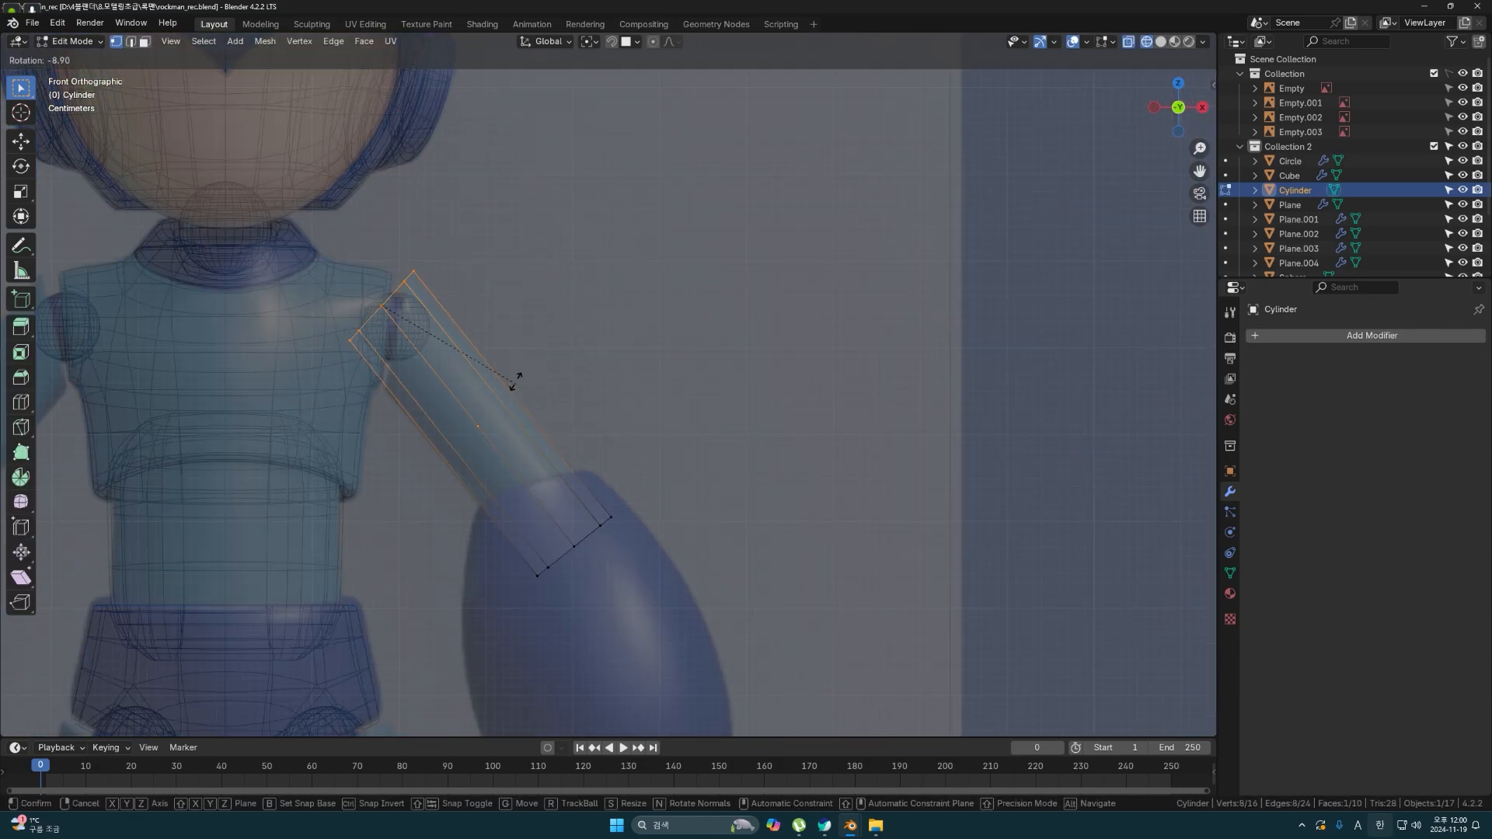
click(481, 294)
key(g)
click(520, 367)
key(s)
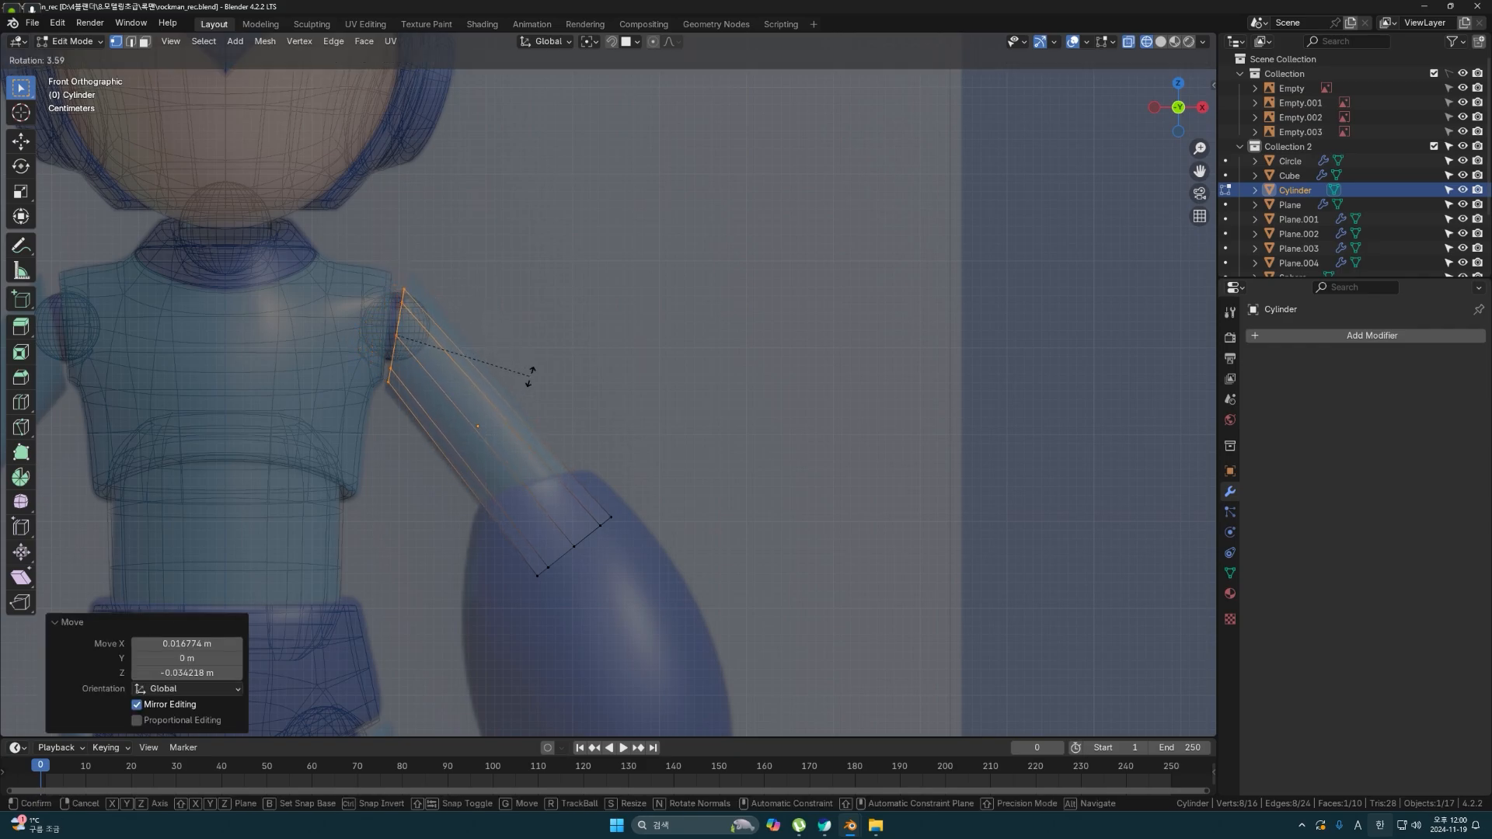
click(539, 393)
key(g)
click(570, 416)
- Shift the cylinder's lower-end vertices onto the reference arm and add one loop cut across its middle
drag(651, 470, 482, 626)
key(g)
click(574, 397)
click(567, 398)
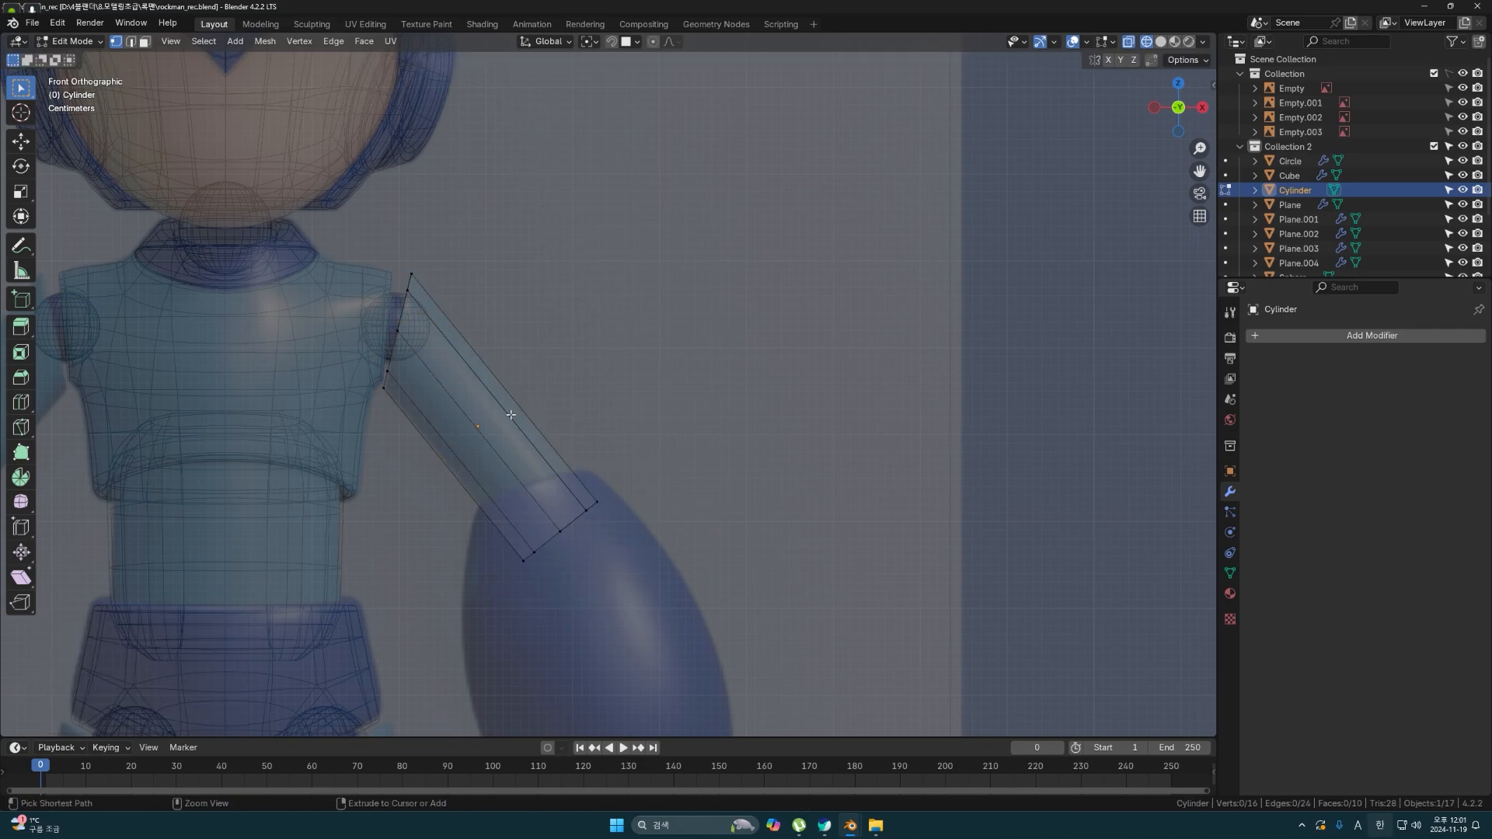
key(ctrl+r)
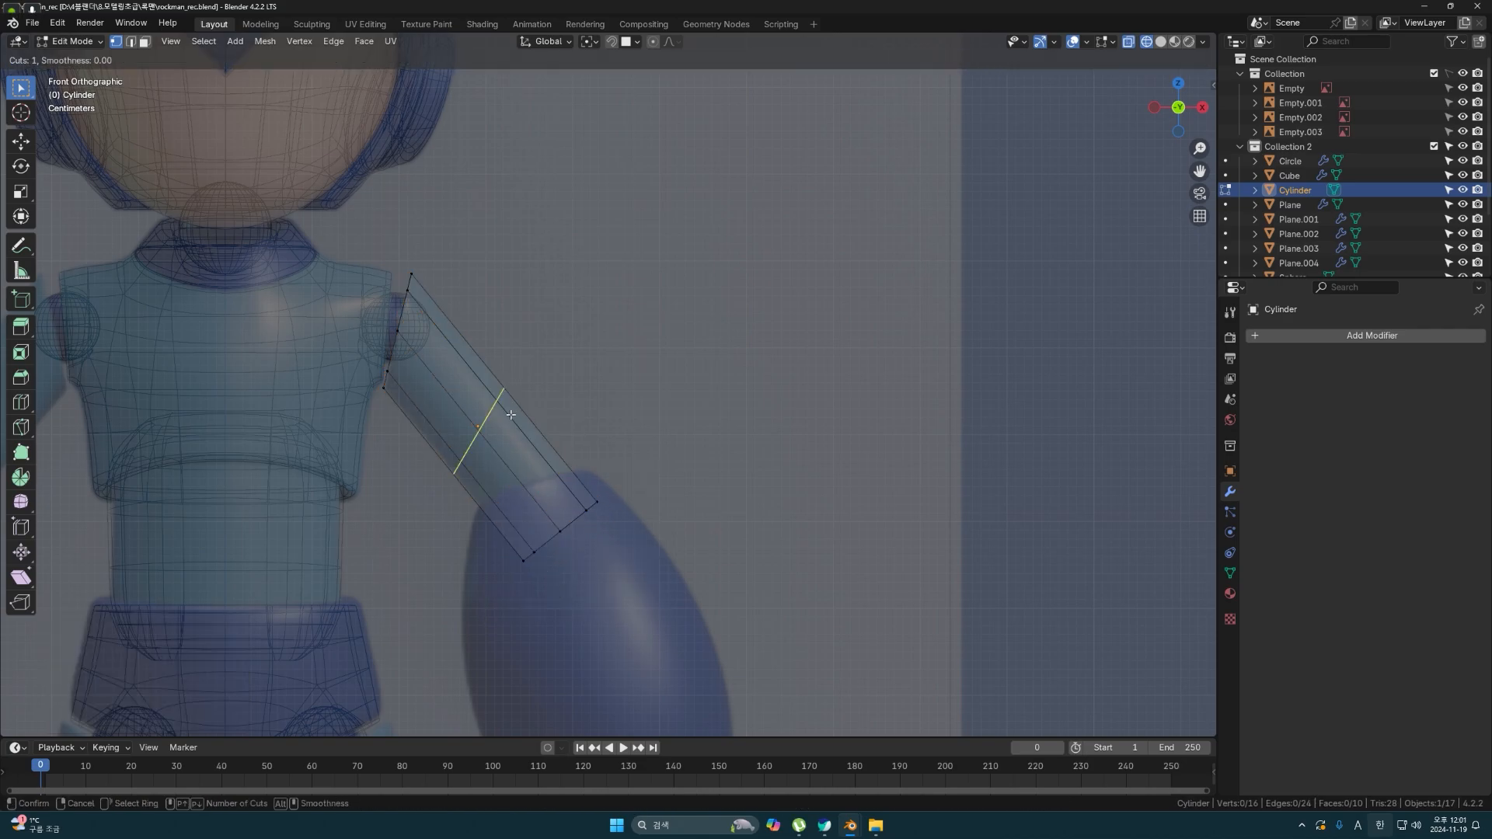
click(511, 415)
click(507, 409)
- In the right side view, move the arm object about 0.788 m along Y onto the separate arm reference
mouse_move(507, 408)
middle_down()
mouse_move(521, 467)
mouse_move(454, 466)
middle_up()
key(grave)
click(460, 470)
key(shift+z)
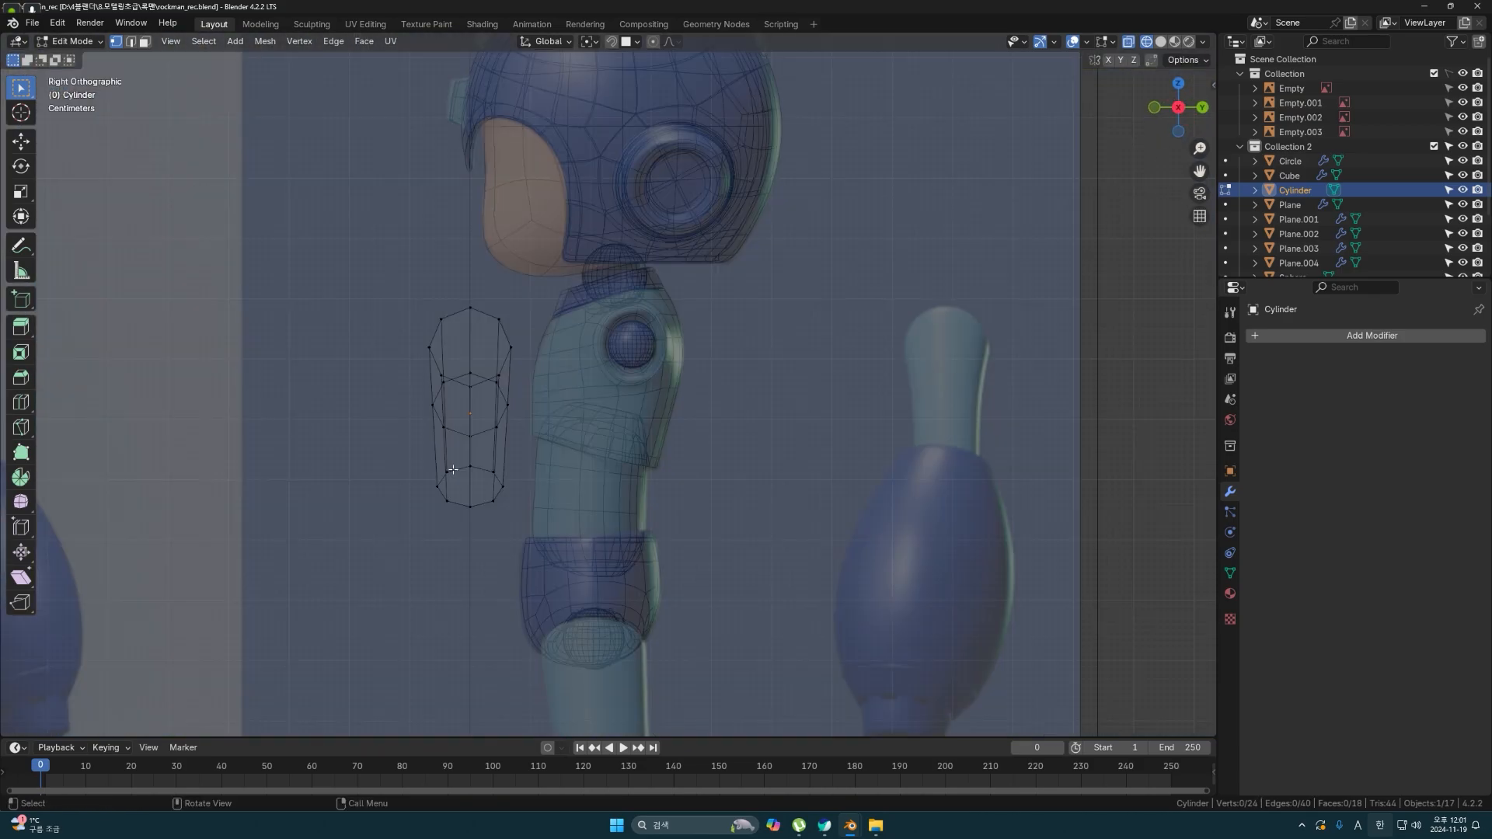
key(Tab)
key(g)
key(y)
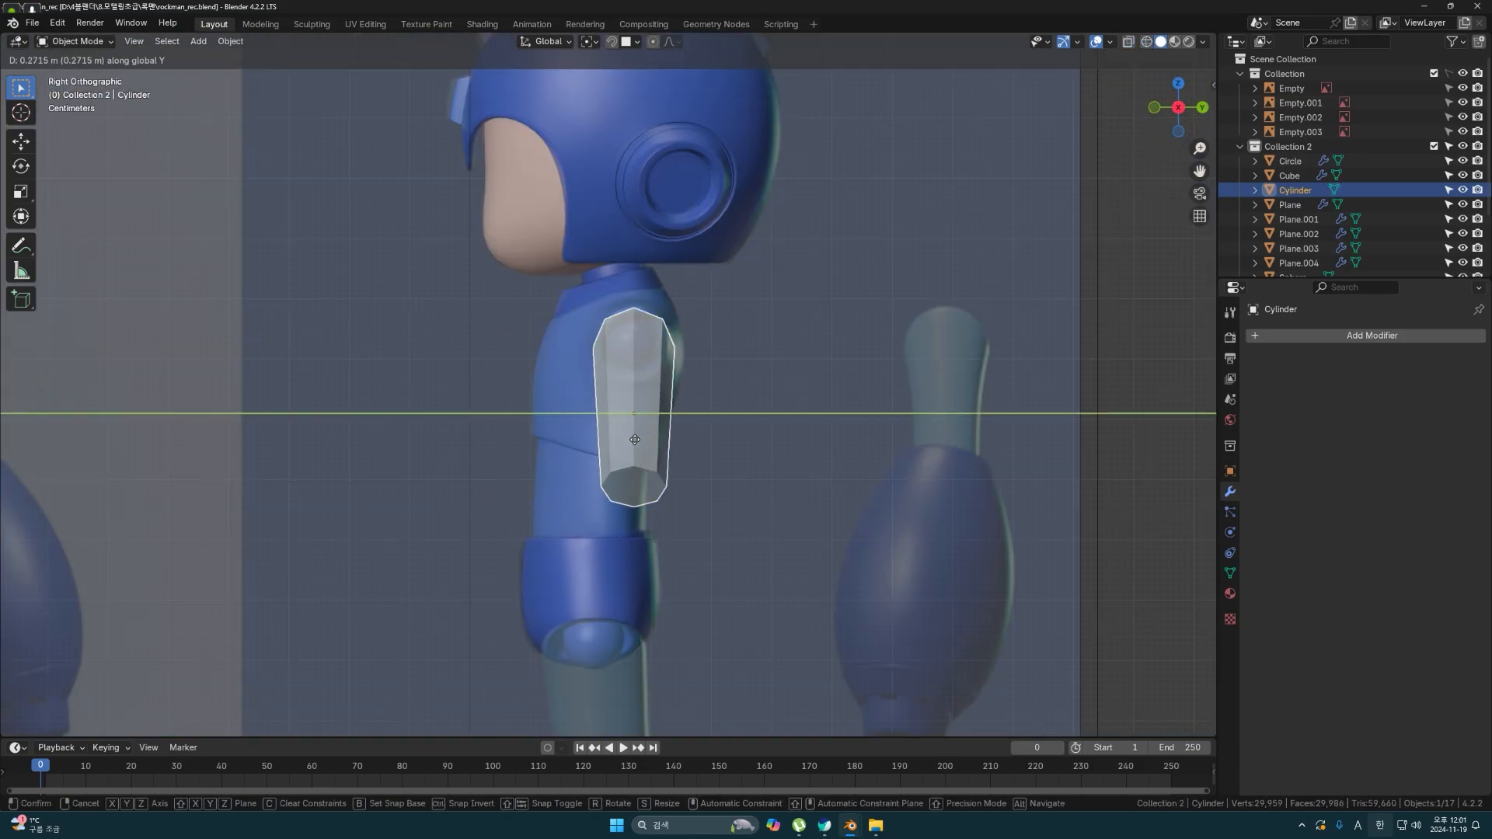
click(943, 426)
scroll(605, 445, up, 2)
scroll(694, 430, up, 1)
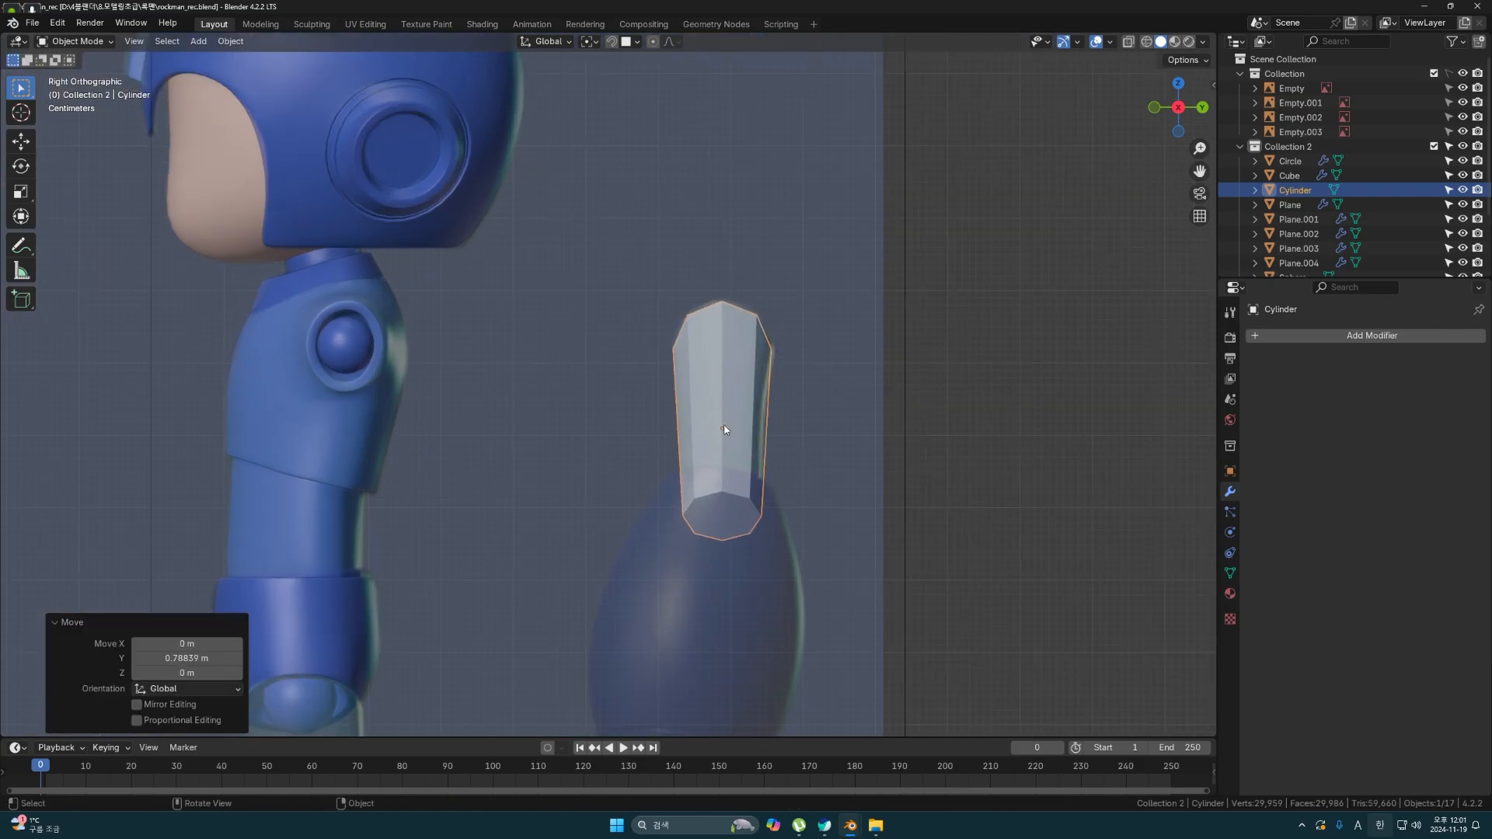
- Scale the arm's middle edge loop down to about 0.87 to match the narrowing in the side reference
key(Tab)
key(alt+z)
key(alt+z)
key(2)
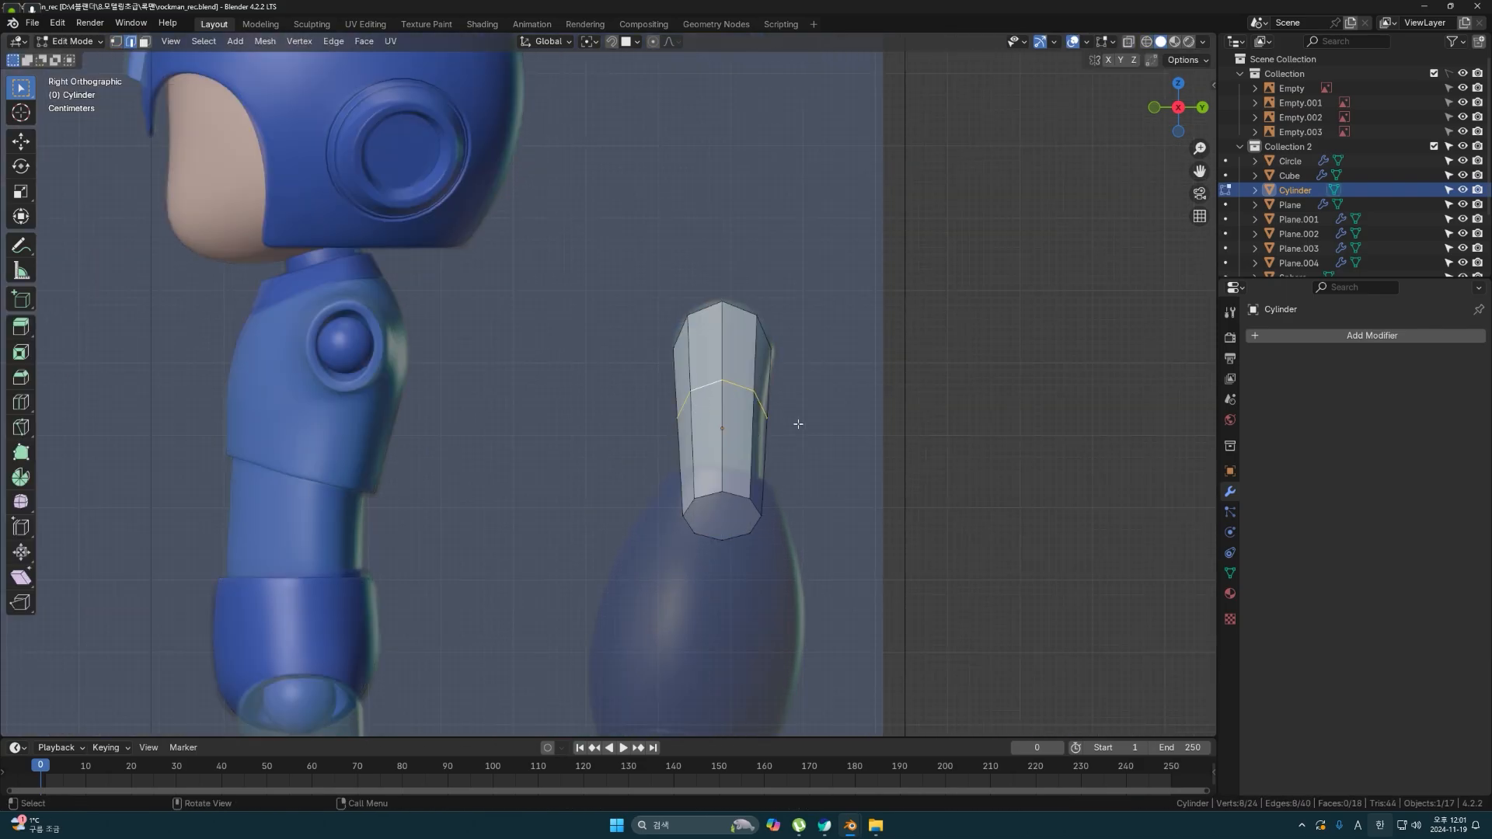
key(s)
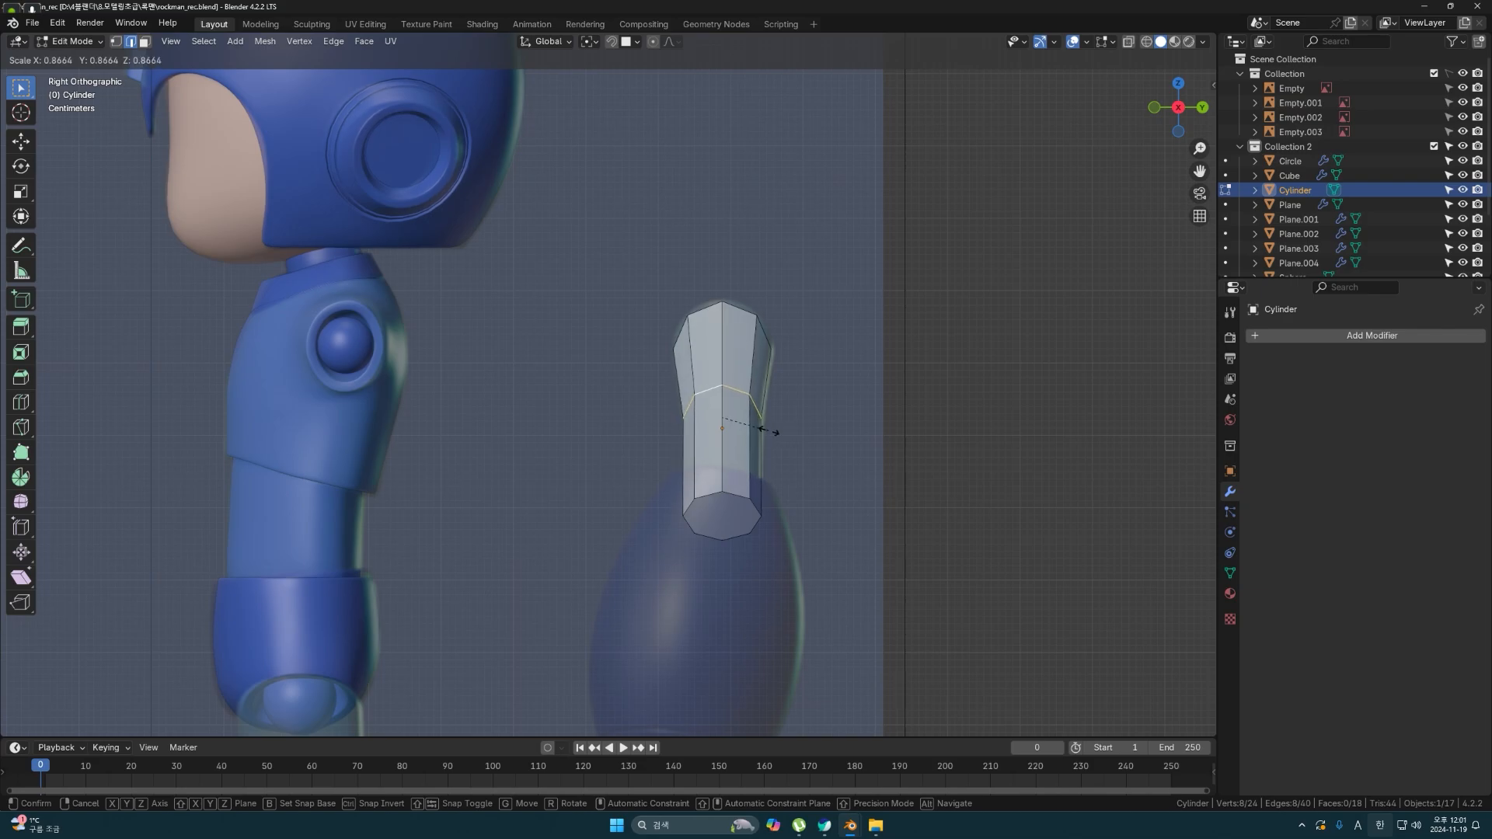
click(766, 426)
- Move the arm object along Y back to the body's shoulder joint
scroll(726, 473, down, 2)
key(Tab)
key(g)
key(y)
click(435, 475)
- Isolate the arm object and inset the cap face at its shoulder end
middle_drag(435, 474, 683, 493)
scroll(734, 488, up, 1)
key(slash)
middle_drag(559, 424, 684, 434)
key(Tab)
click(588, 300)
key(3)
click(589, 299)
scroll(589, 299, up, 1)
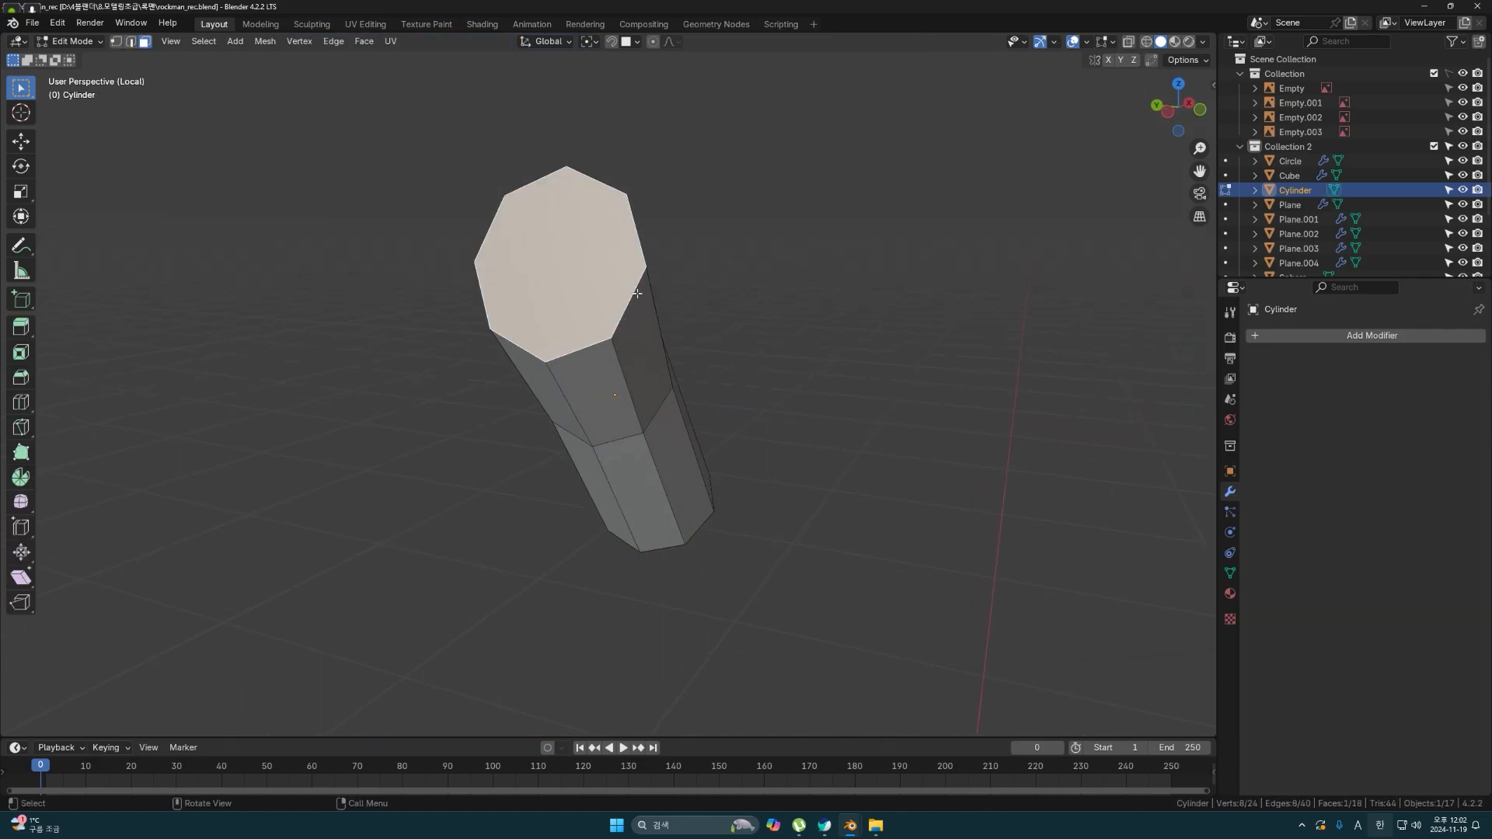
key(i)
click(657, 284)
middle_drag(658, 285, 657, 285)
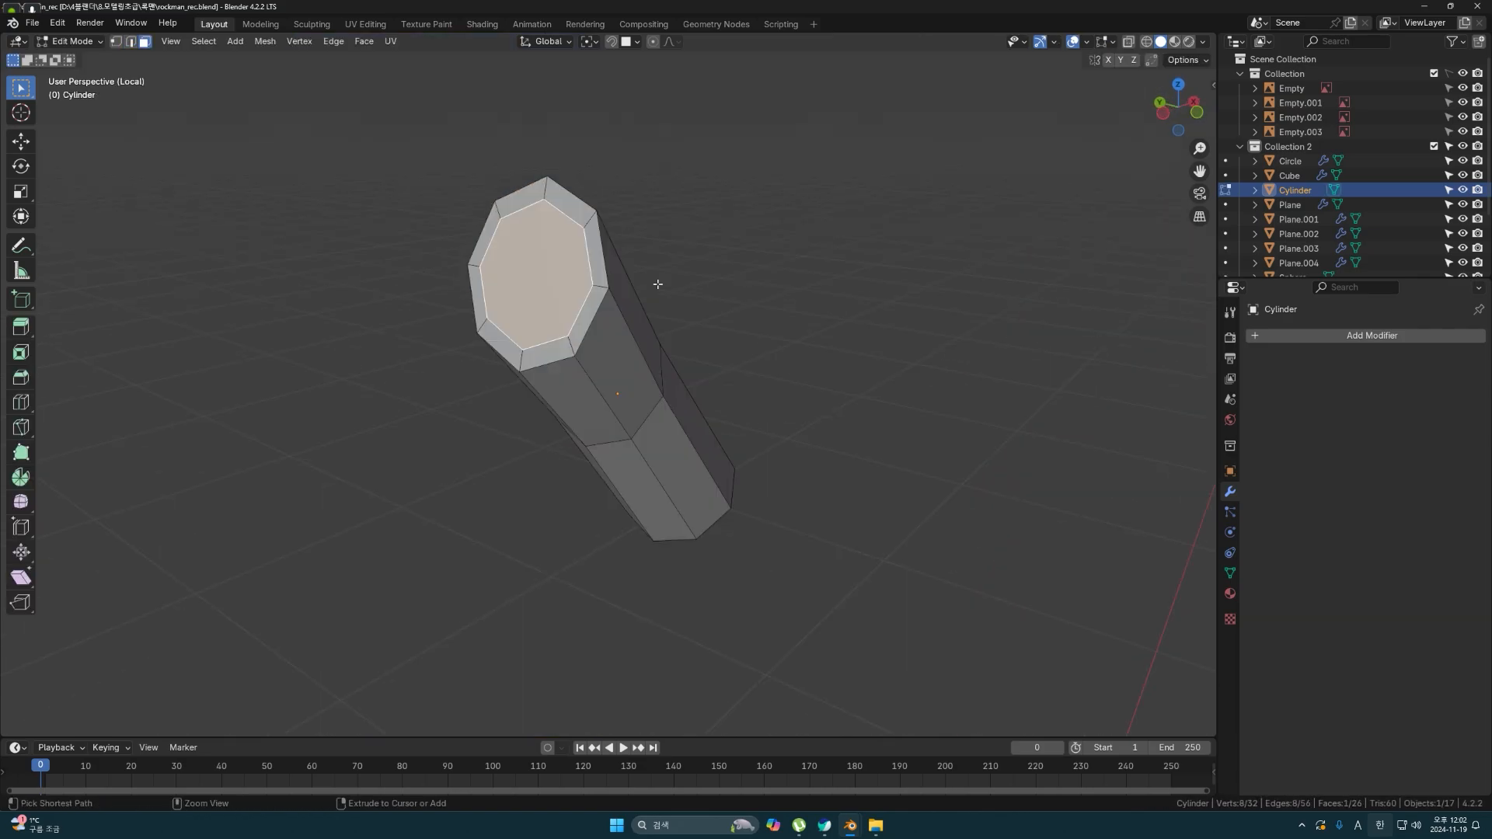
- Extrude the inset shoulder-end face along its normal into the arm and scale the recessed face
key(ctrl+f)
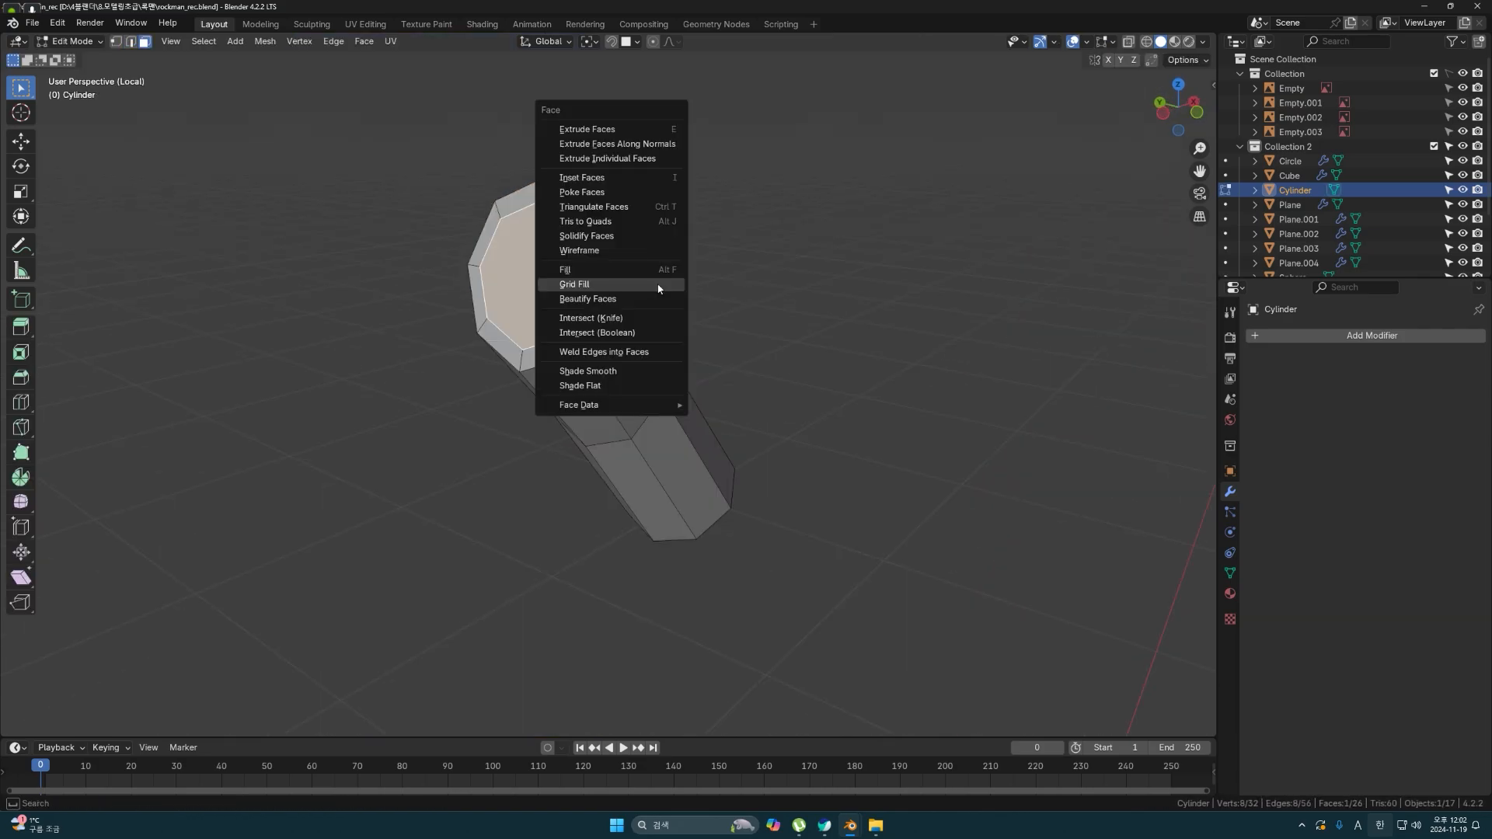
click(613, 145)
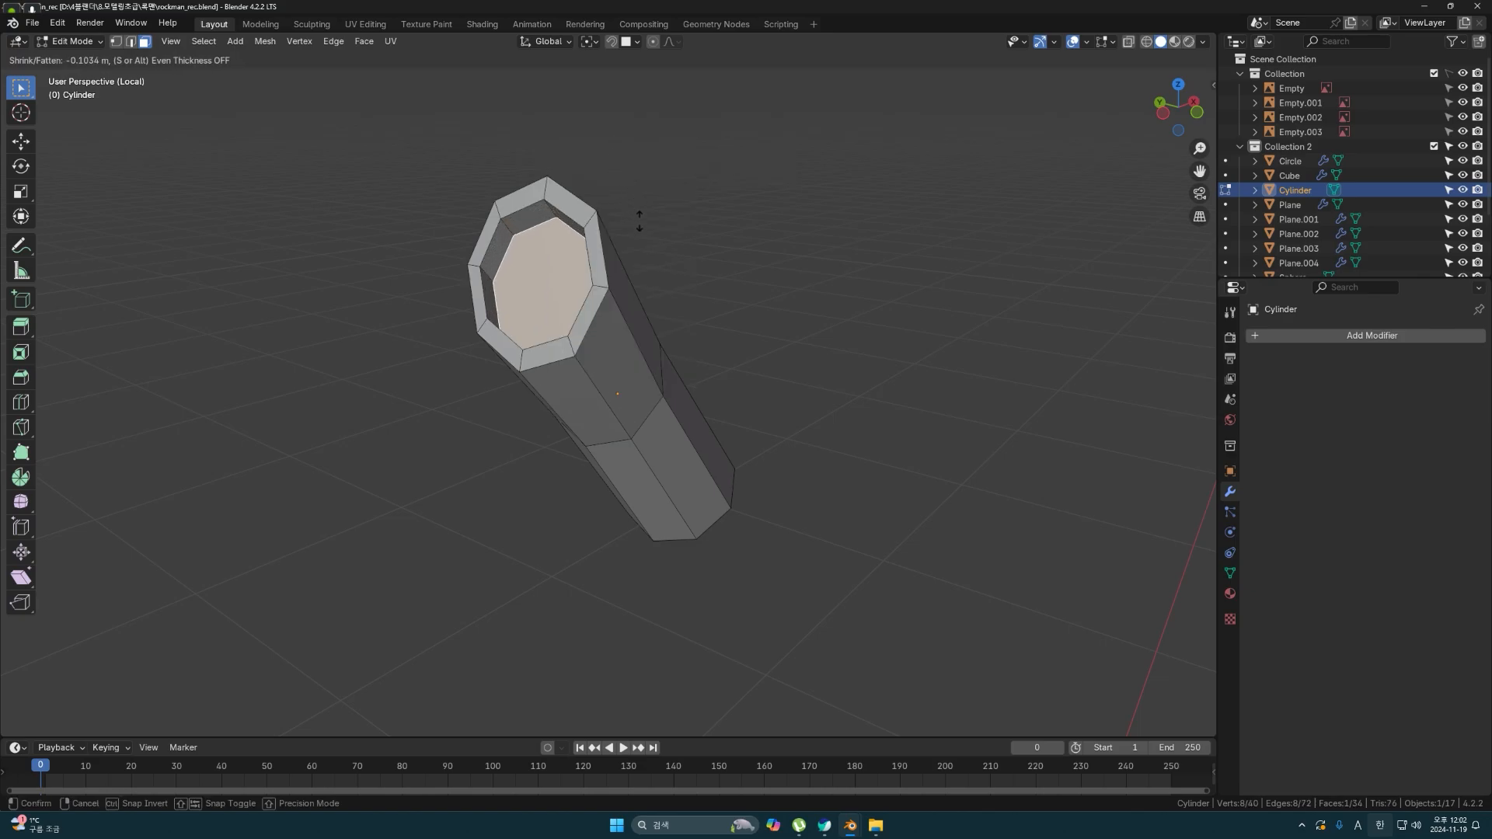
click(693, 296)
middle_drag(694, 295, 542, 290)
key(s)
click(685, 332)
- In a see-through front view, move and rotate the recessed shoulder-end face to fit inside the arm
key(grave)
click(446, 236)
key(alt+z)
key(g)
click(604, 333)
key(r)
click(607, 361)
click(610, 363)
key(alt+z)
- Inset the arm's hand-end cap about 0.226 m, extrude it inward and scale the recessed face to 0.769
middle_drag(615, 367, 679, 384)
click(681, 397)
key(i)
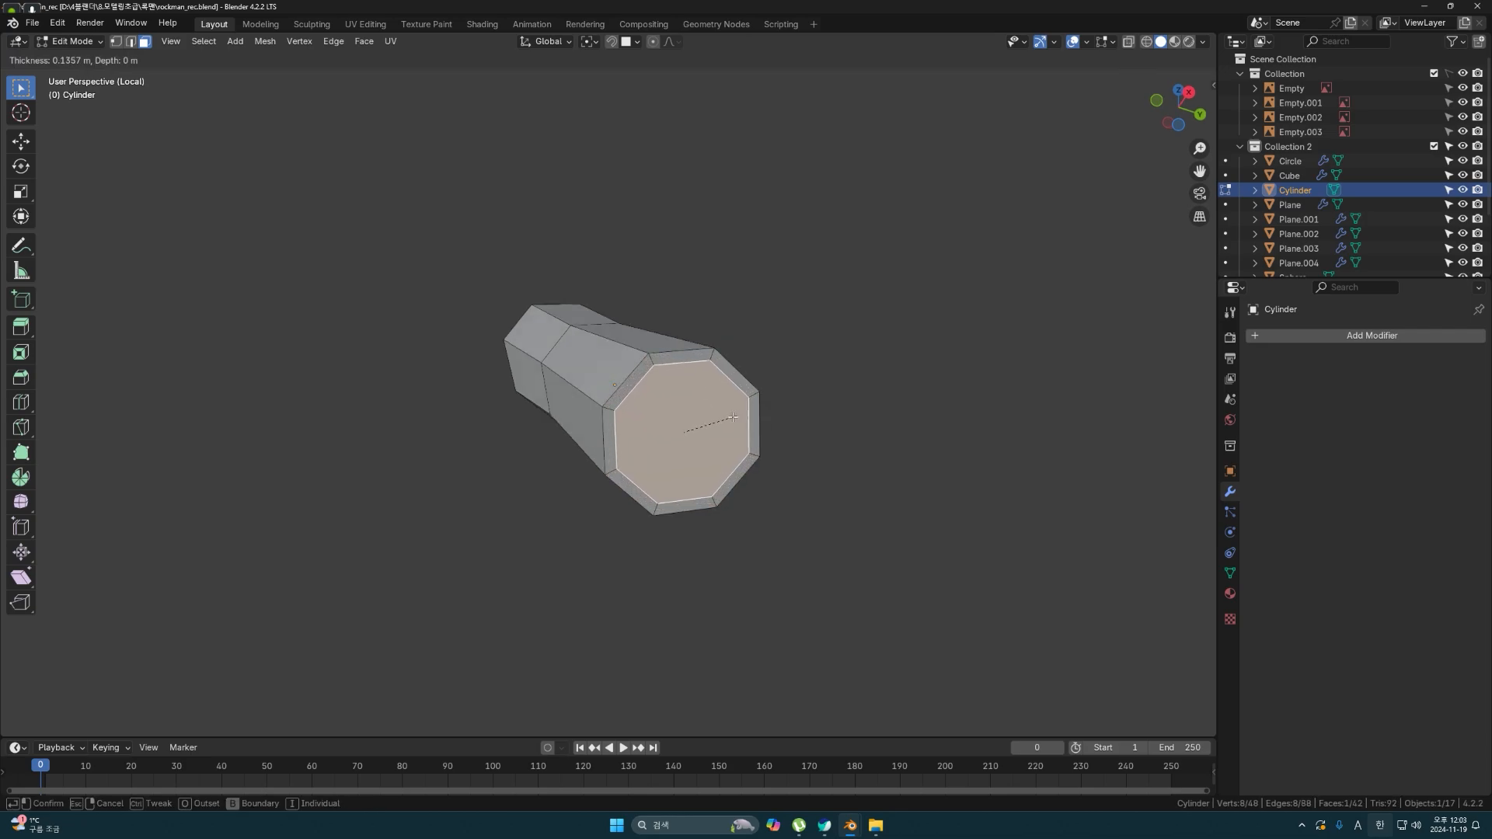
click(723, 420)
mouse_move(723, 420)
middle_down()
mouse_move(758, 433)
mouse_move(747, 426)
middle_up()
key(e)
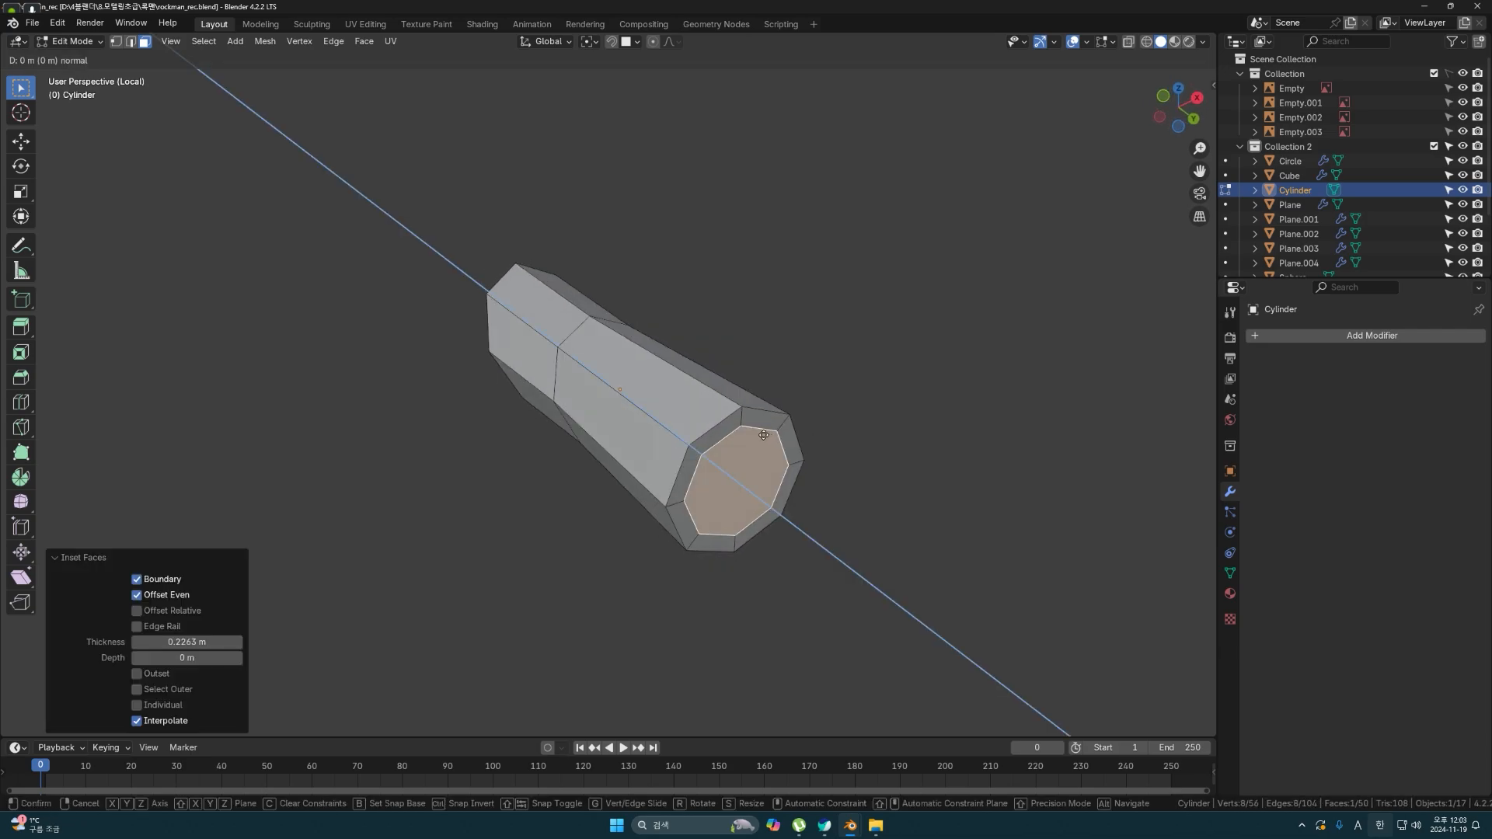
click(716, 412)
middle_drag(716, 412, 536, 353)
key(s)
click(624, 406)
- Add supporting loop cuts close to the shoulder-end rim, one outside and one inside the recess
key(ctrl+r)
click(563, 311)
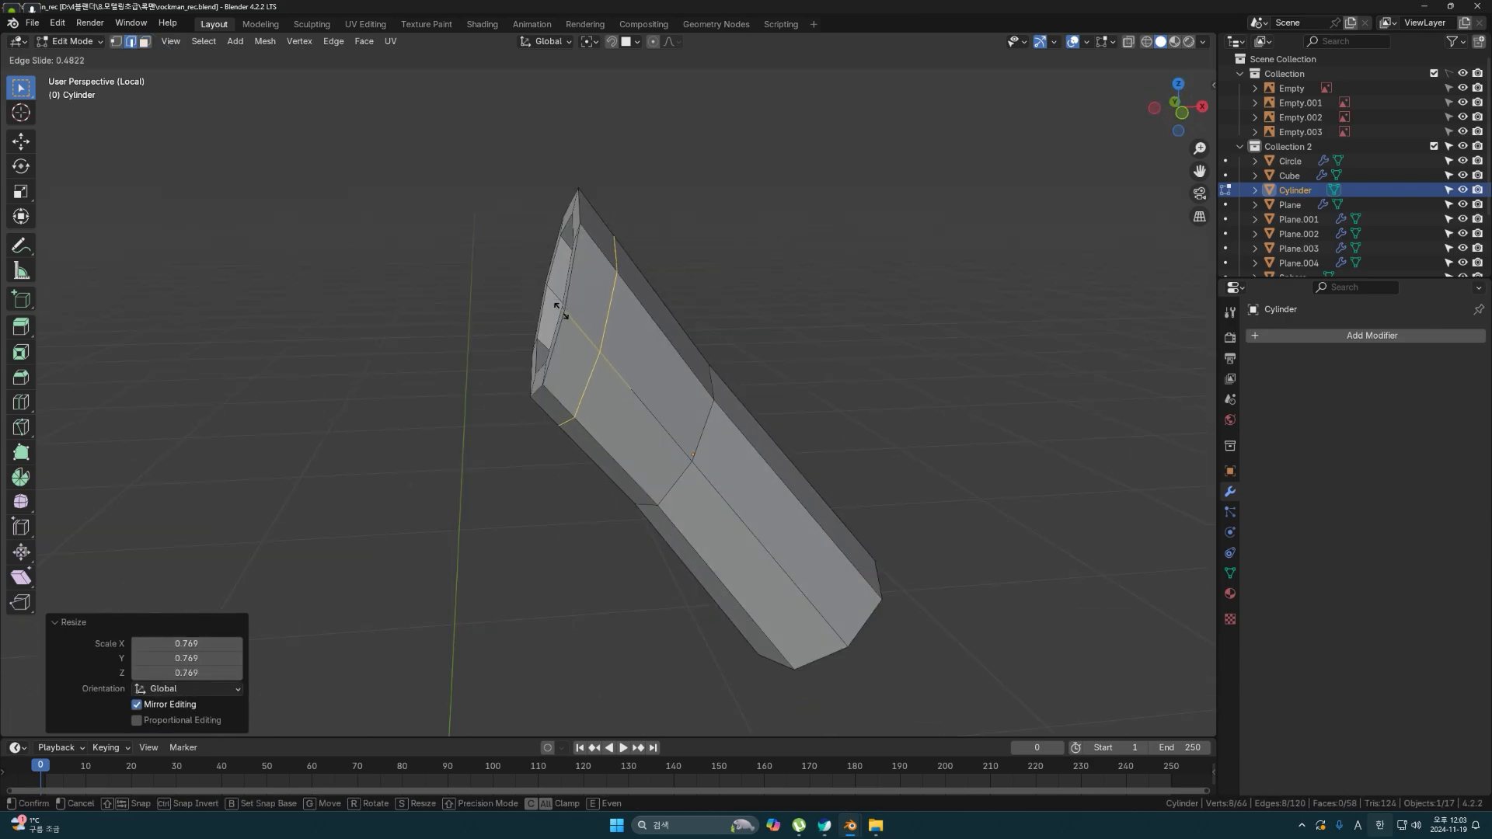
click(515, 291)
middle_drag(513, 290, 622, 274)
key(ctrl+r)
click(622, 260)
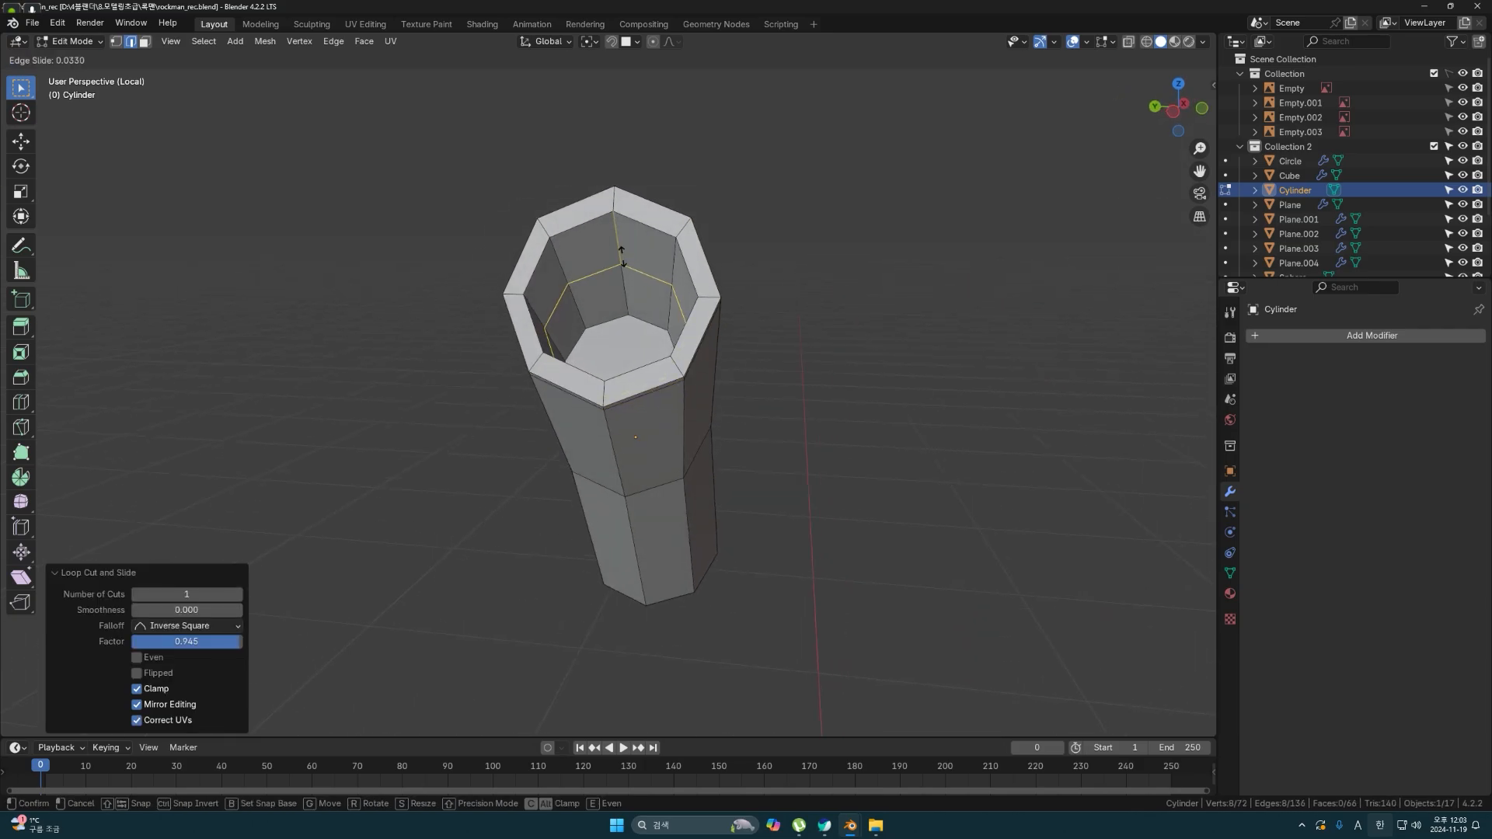
click(622, 204)
- Add supporting loop cuts close to the hand-end rim, one outside and one inside the recess
middle_drag(786, 299, 748, 468)
key(ctrl+r)
click(748, 468)
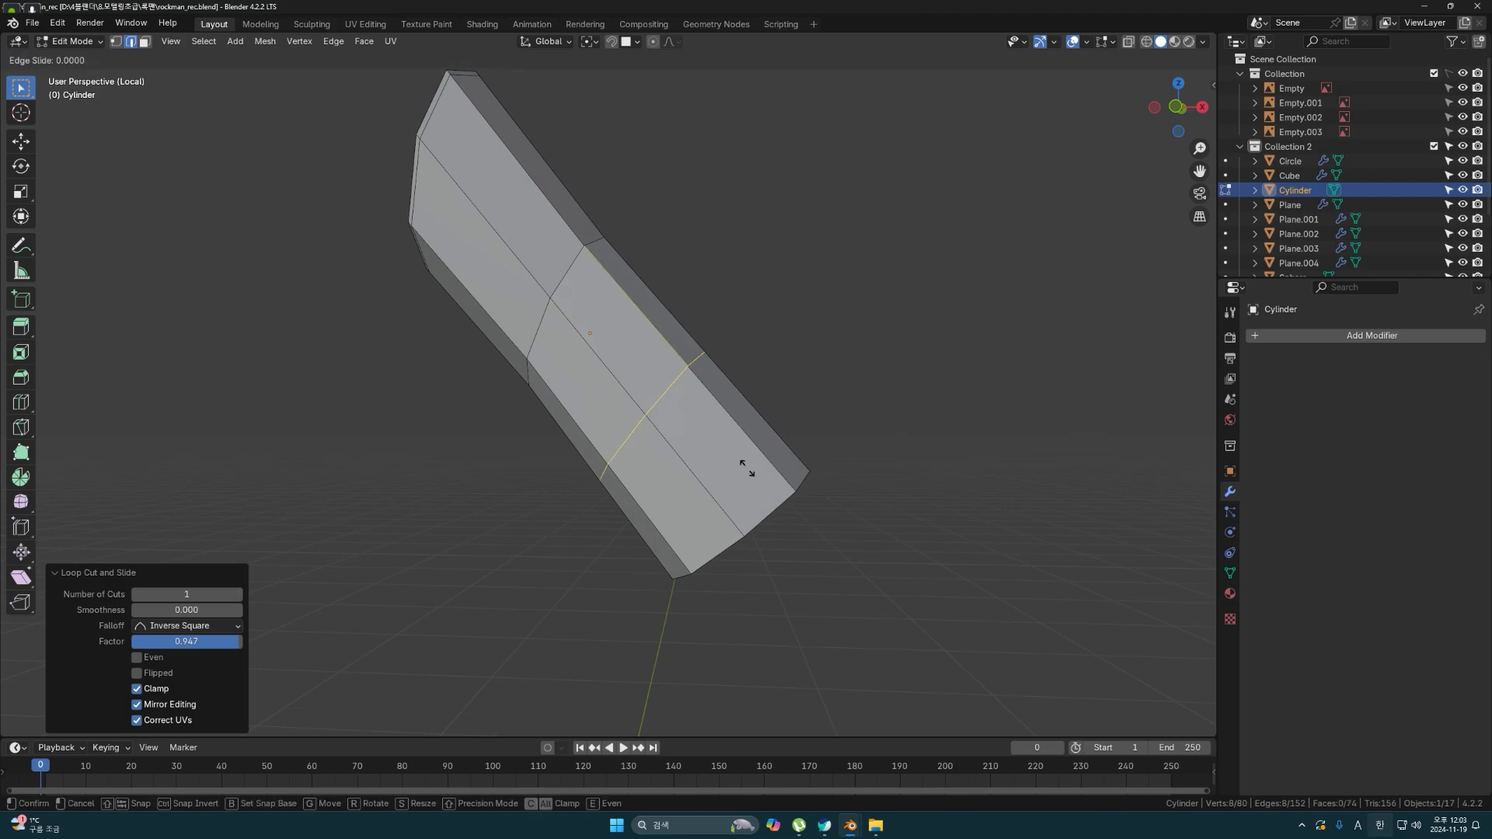
click(863, 569)
middle_drag(863, 569, 735, 457)
key(ctrl+r)
click(684, 330)
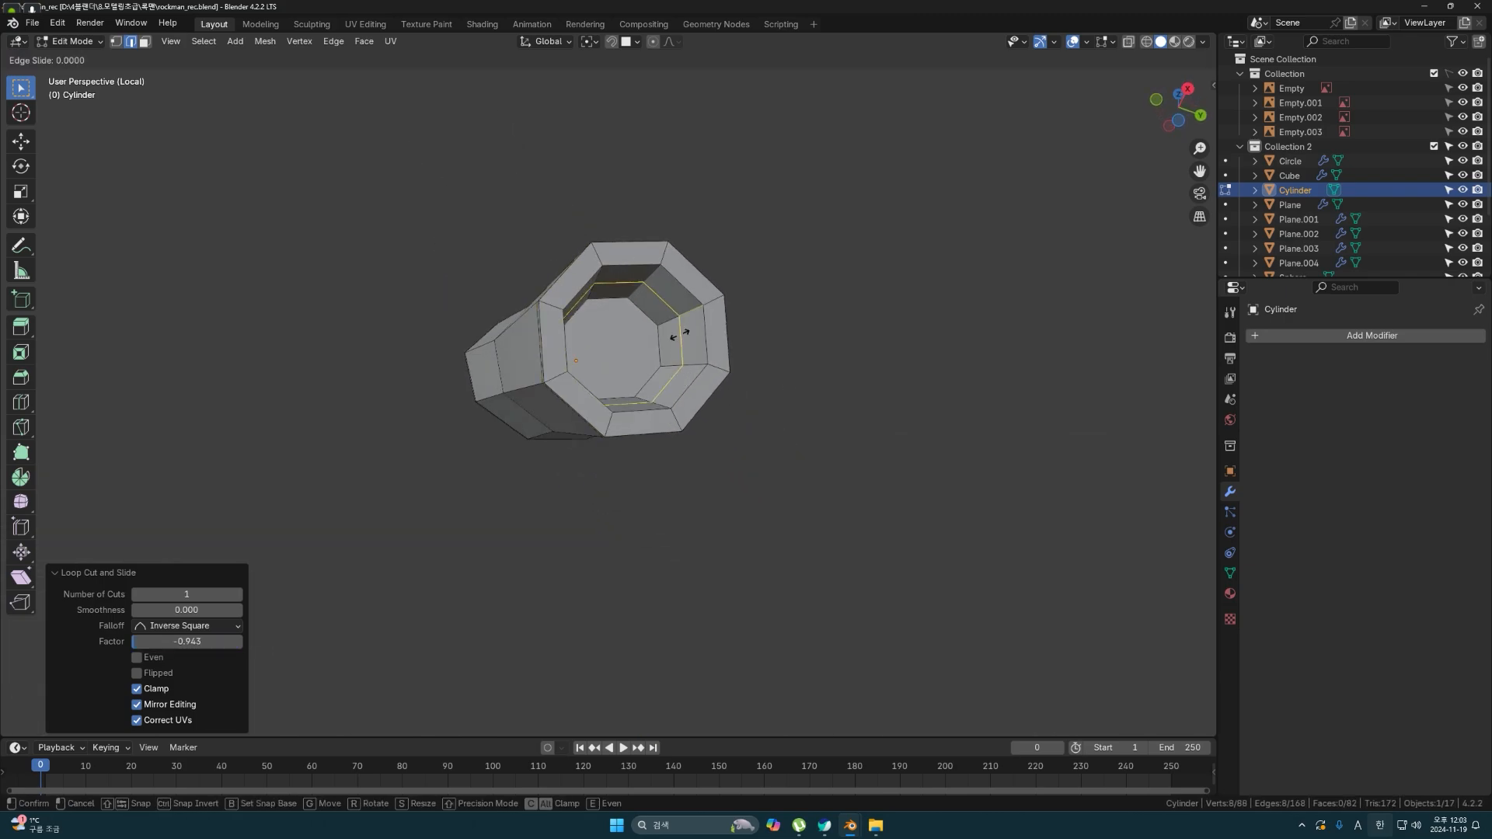
click(702, 326)
- Add two further supporting loop cuts deeper inside the arm's recessed ends
key(ctrl+r)
click(673, 335)
click(661, 336)
middle_drag(661, 336, 739, 346)
key(ctrl+r)
click(643, 226)
click(670, 289)
- Add a Subdivision Surface modifier to the arm with a viewport level of 2
key(Tab)
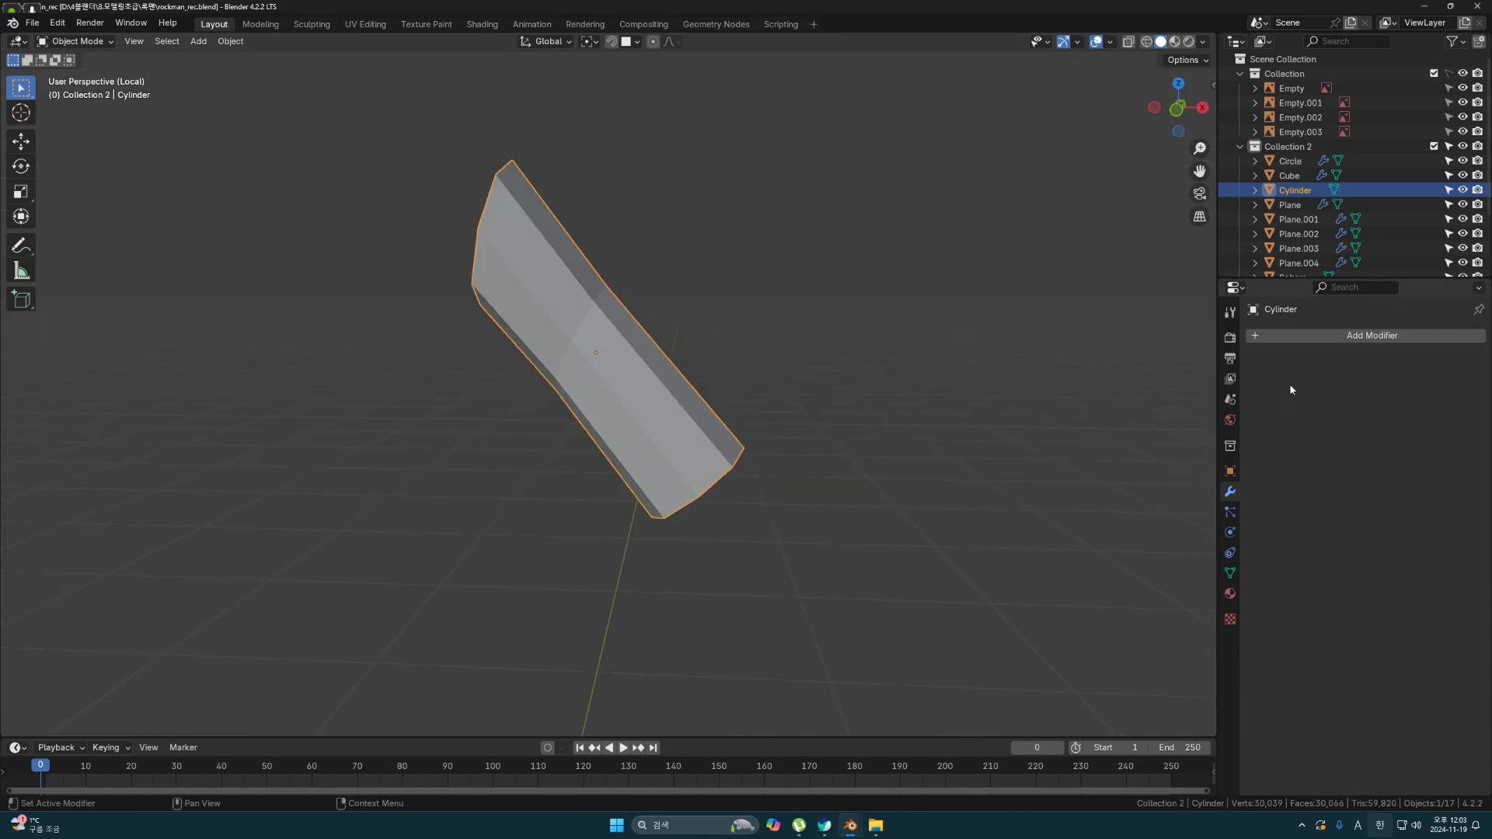
click(1326, 336)
click(1326, 339)
text(s)
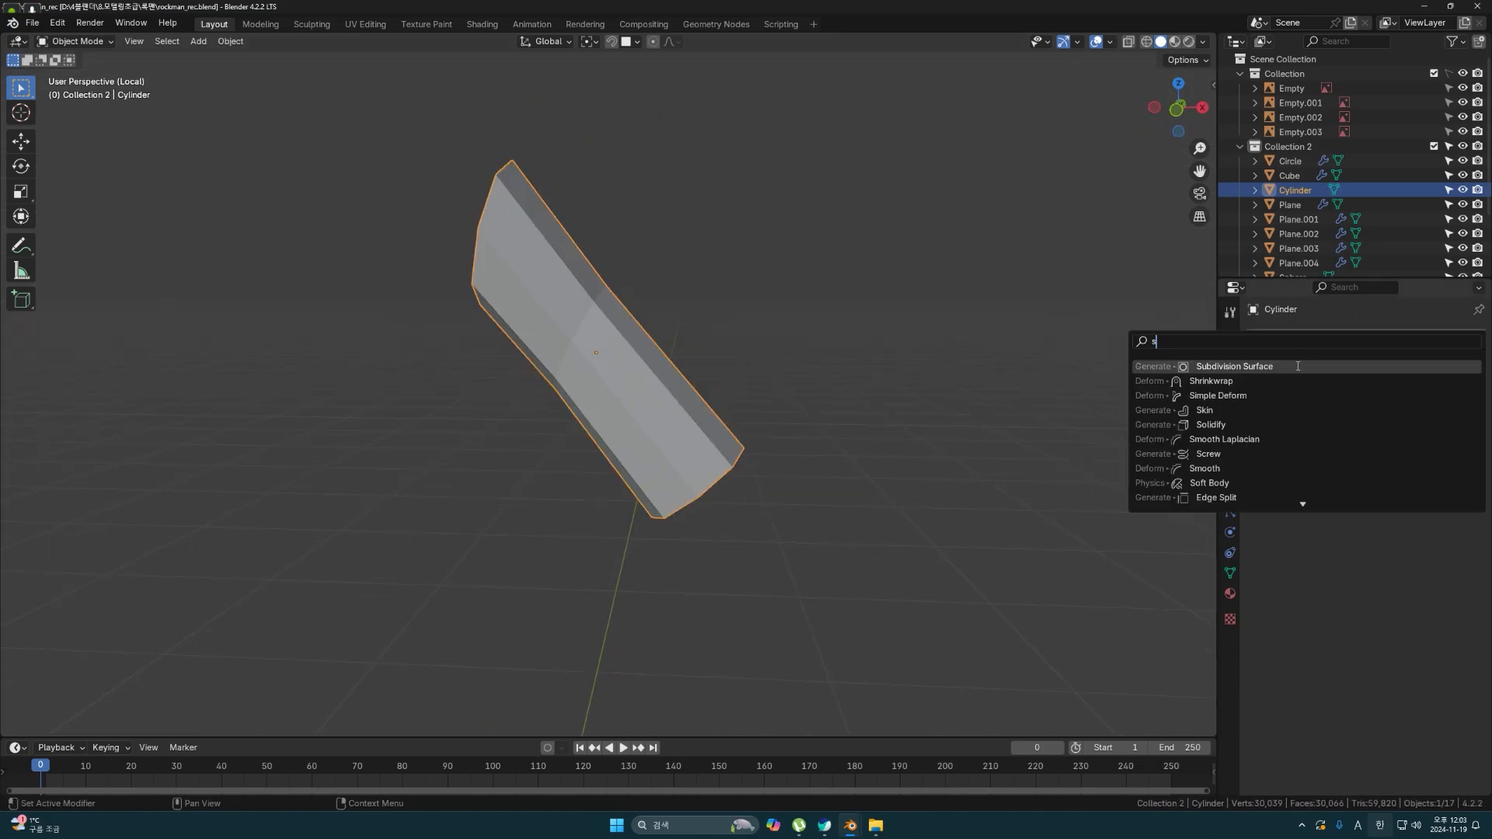
click(1298, 366)
click(1460, 400)
- Apply smooth shading to the arm object
middle_drag(626, 358, 679, 403)
scroll(679, 403, up, 1)
right_click(658, 396)
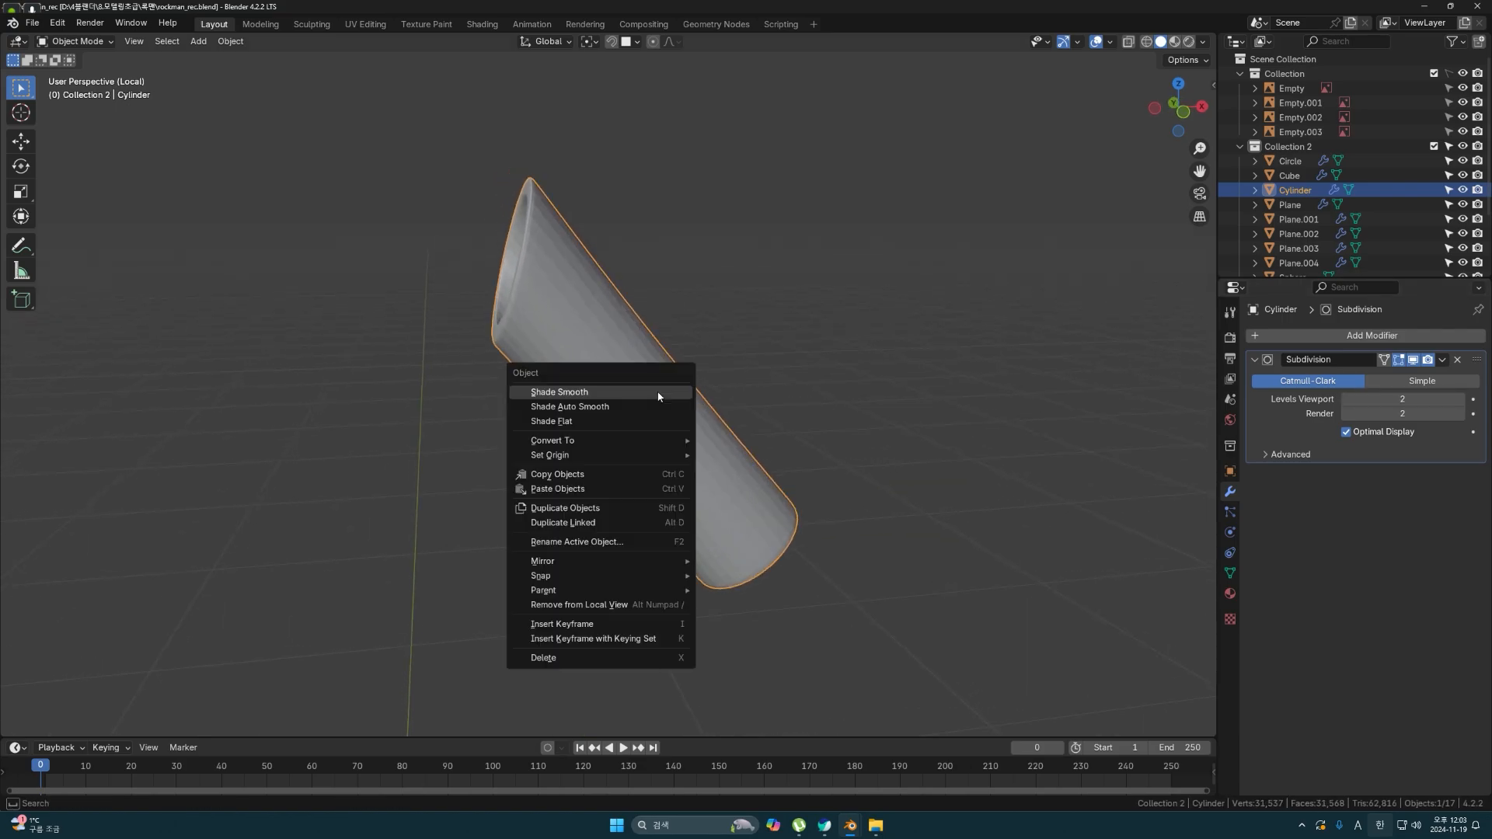
click(658, 392)
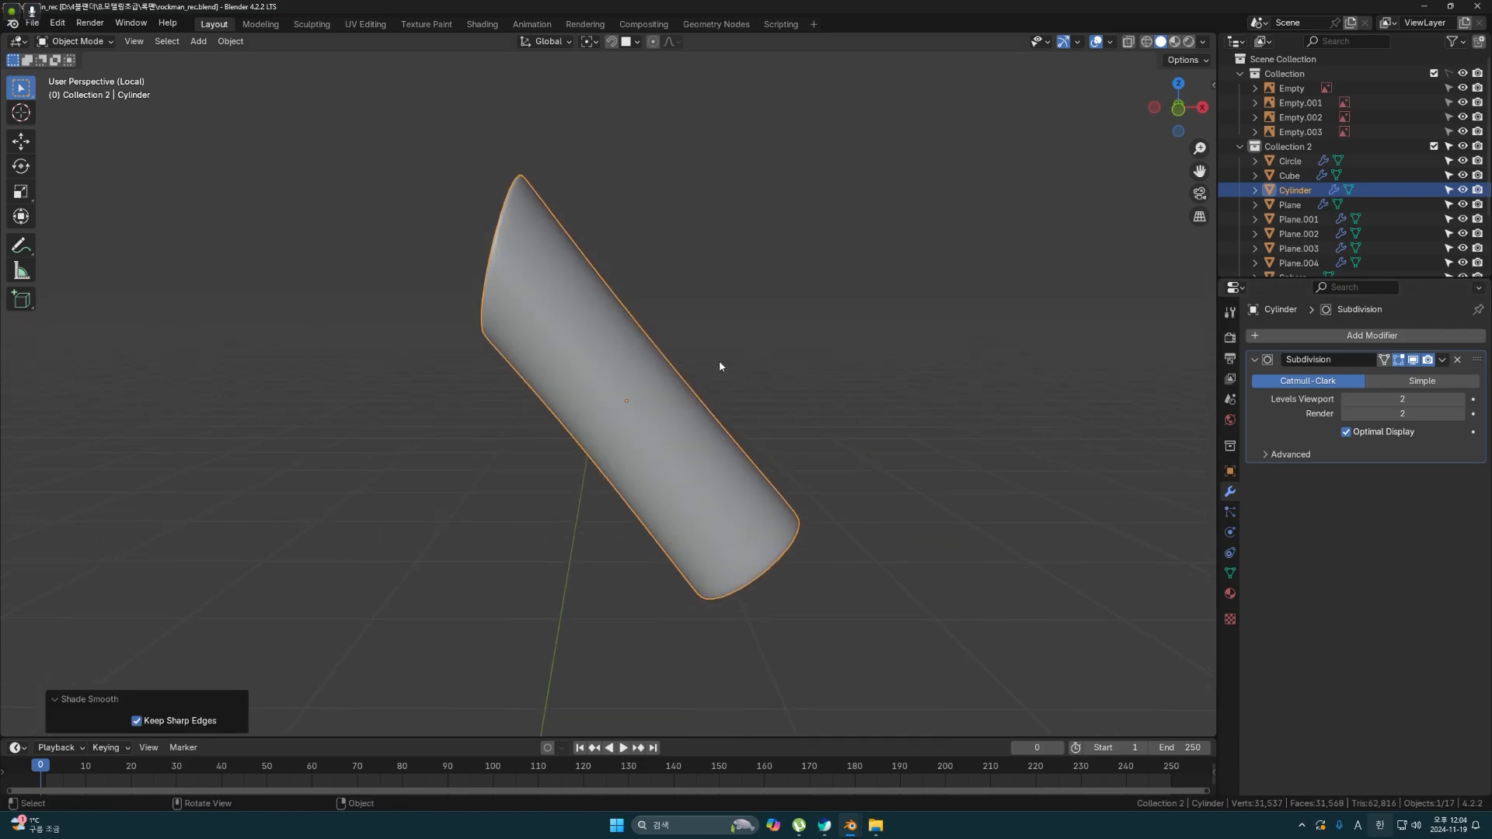
- Leave the isolated view and slightly rescale and reposition the arm to fit the front reference
key(KP_Divide)
key(KP_1)
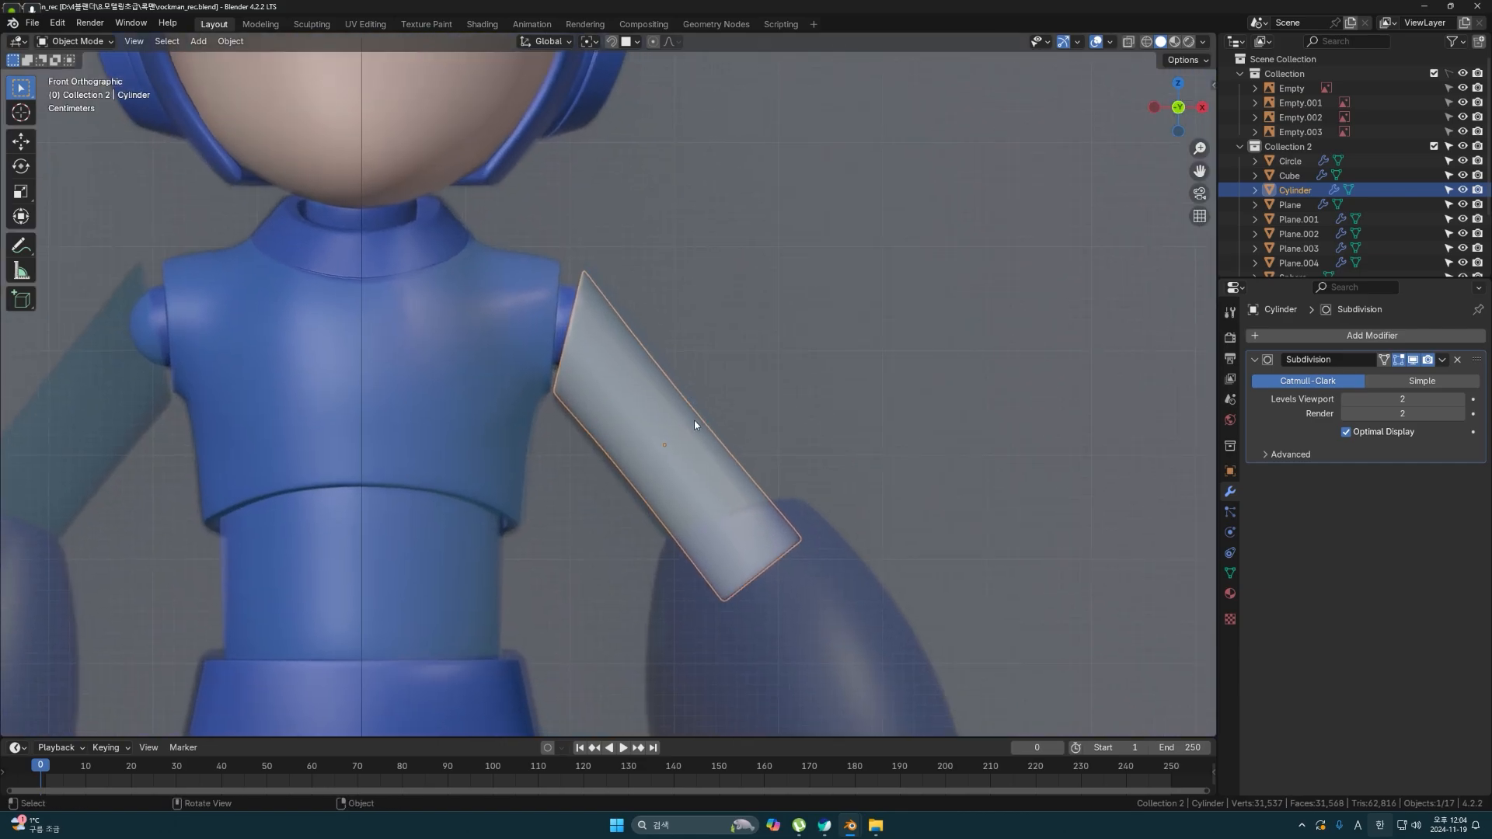
key(s)
click(703, 436)
key(g)
click(710, 442)
key(s)
click(712, 435)
- Link the torso's blue material to the arm object
key(alt+a)
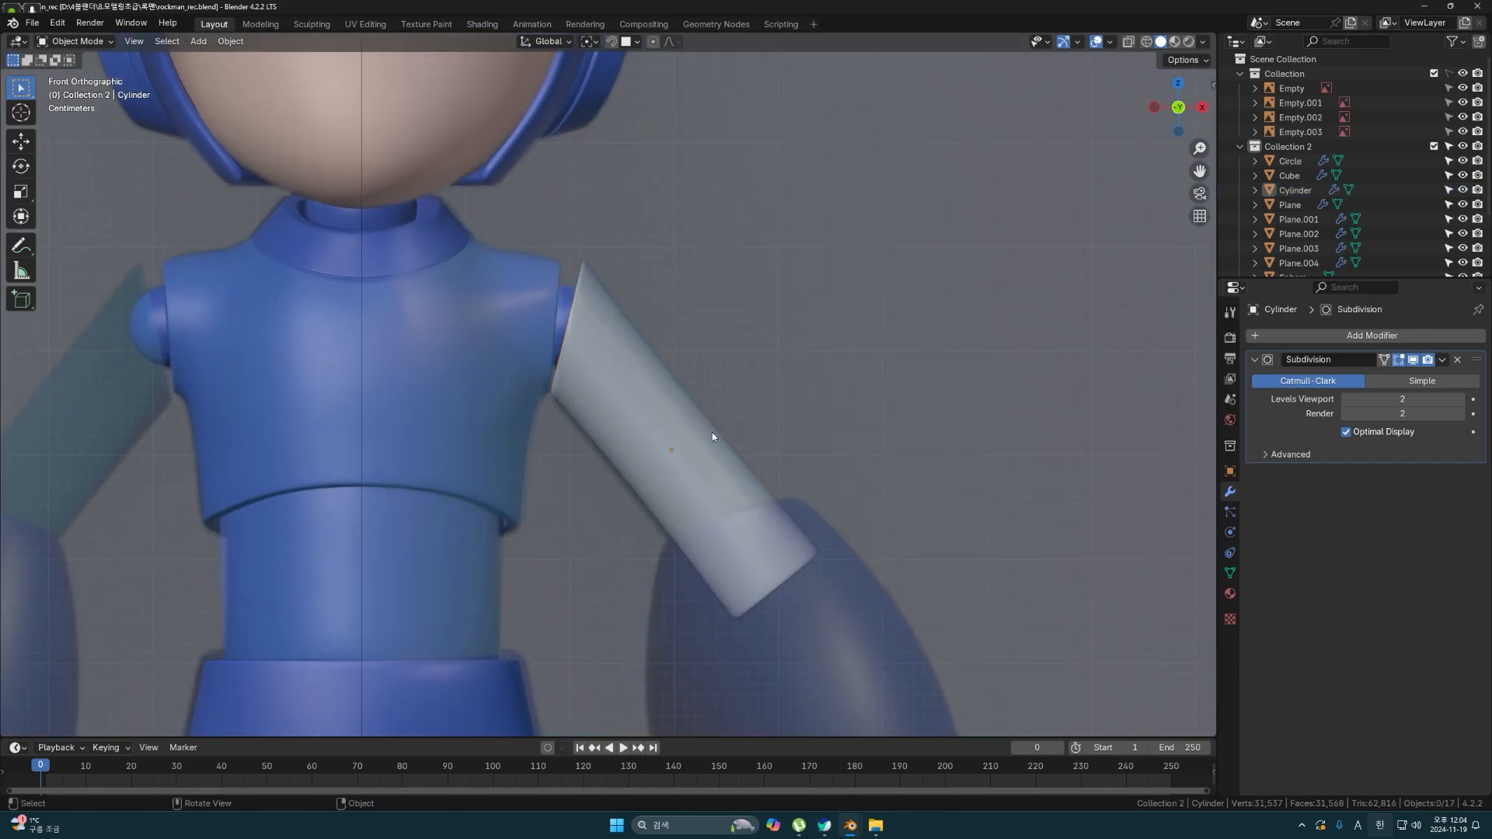
middle_drag(699, 436, 779, 445)
scroll(704, 411, down, 2)
click(778, 445)
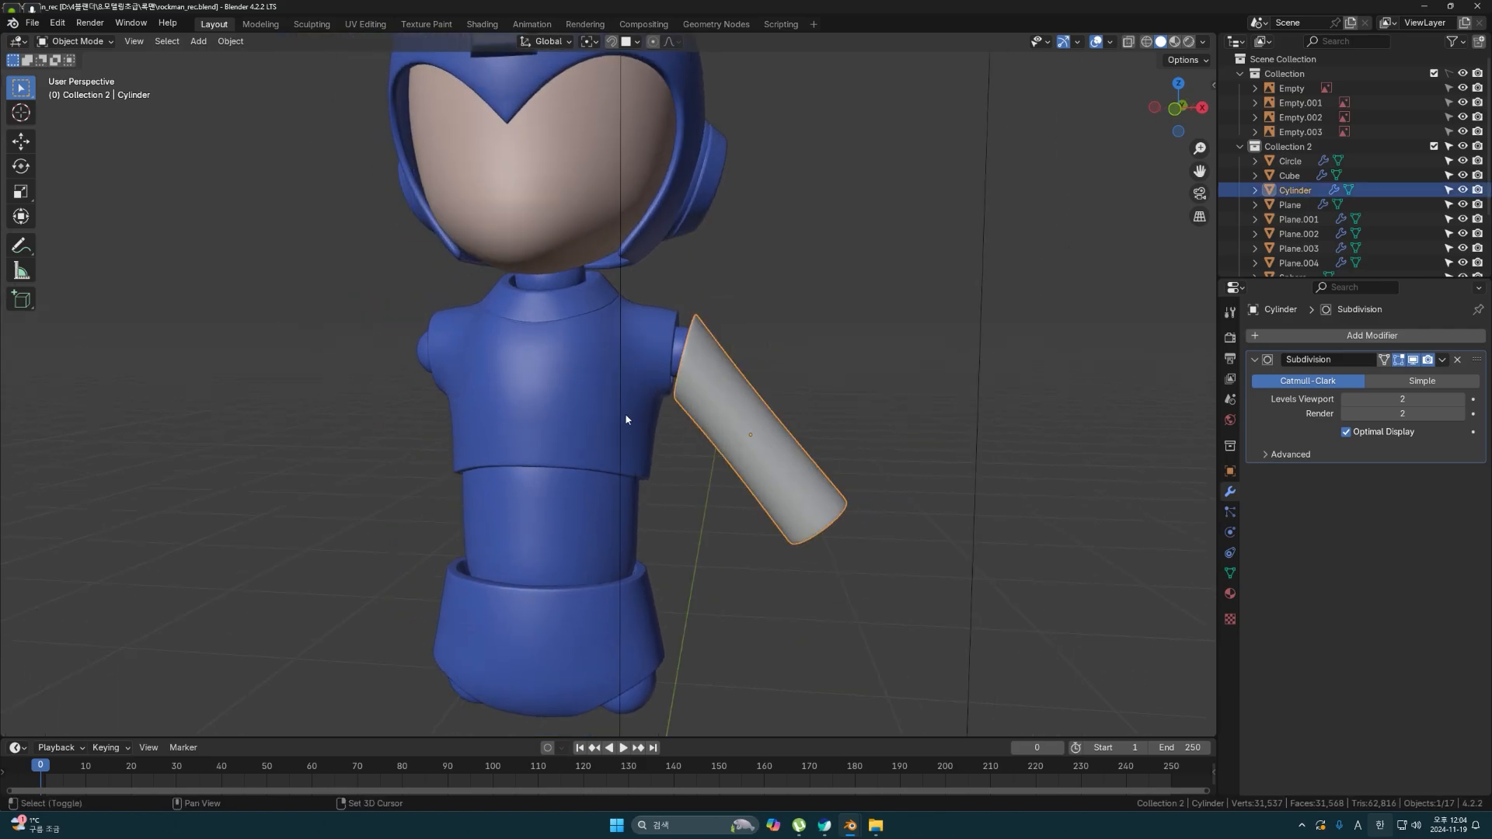
shift+click(594, 416)
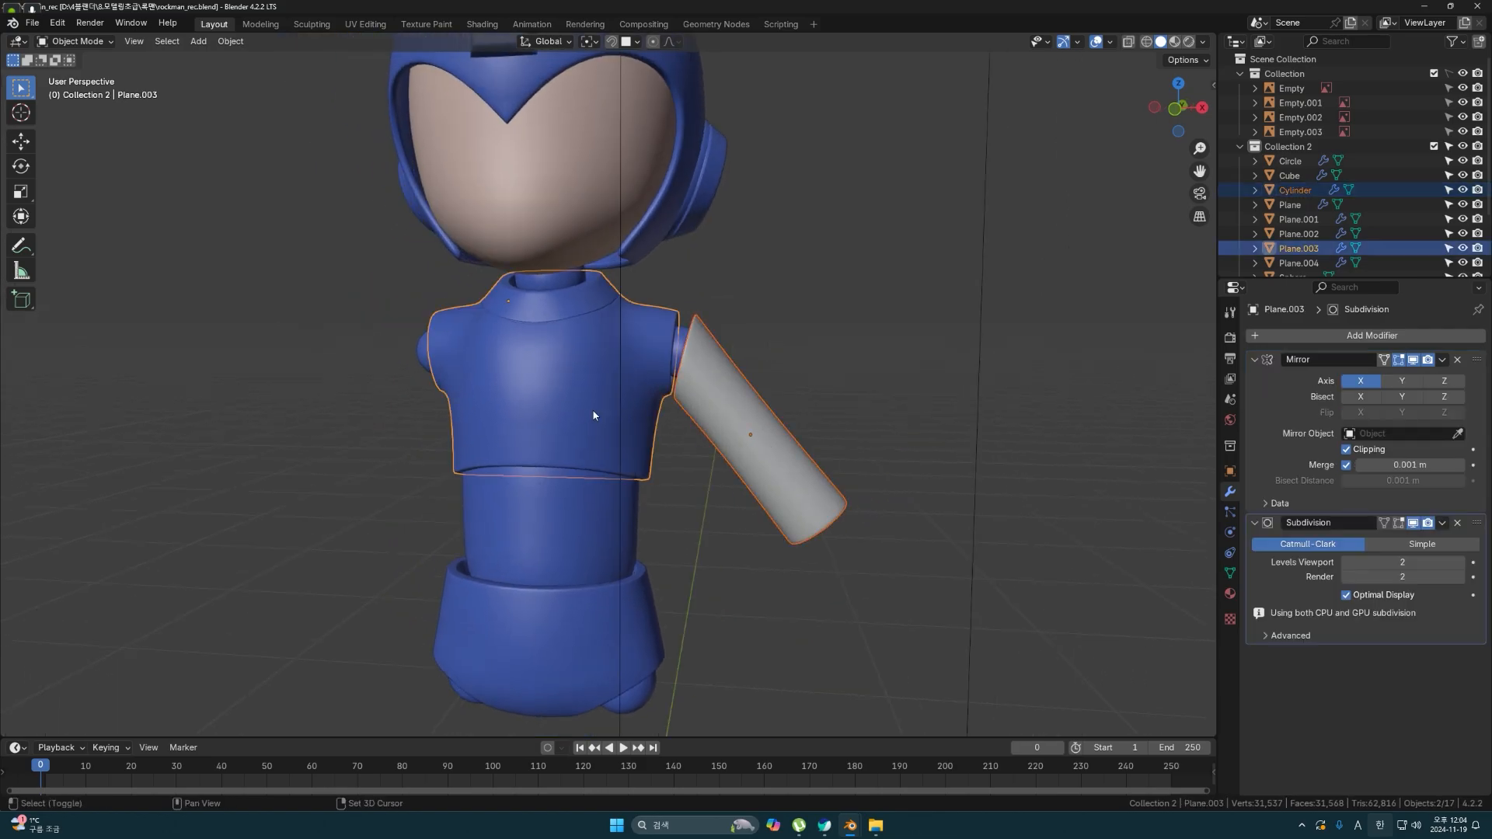
key(ctrl+l)
click(647, 403)
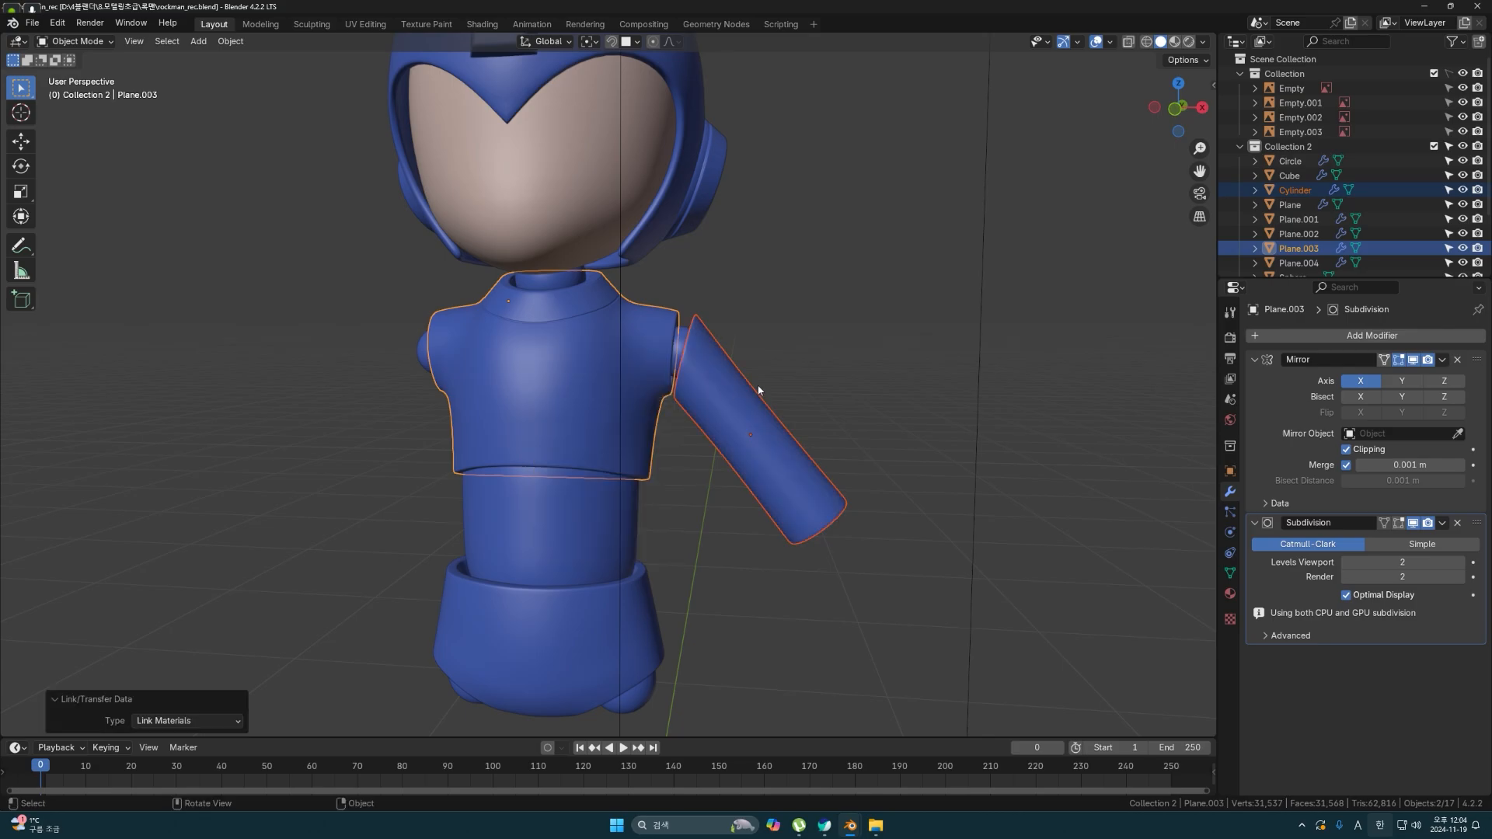
- Apply all transforms to the arm object in the front view
click(724, 390)
key(KP_1)
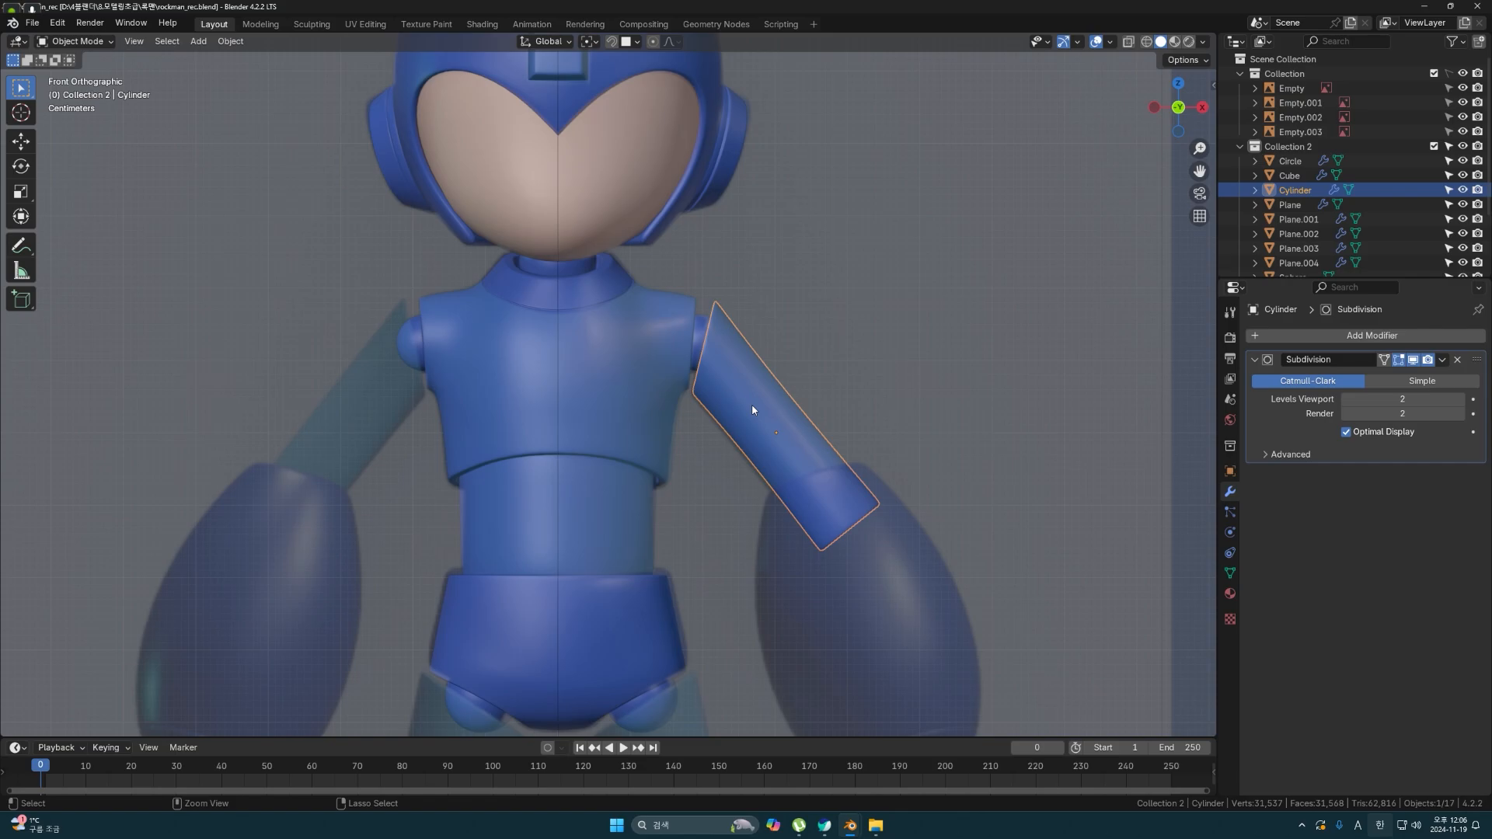
key(ctrl+a)
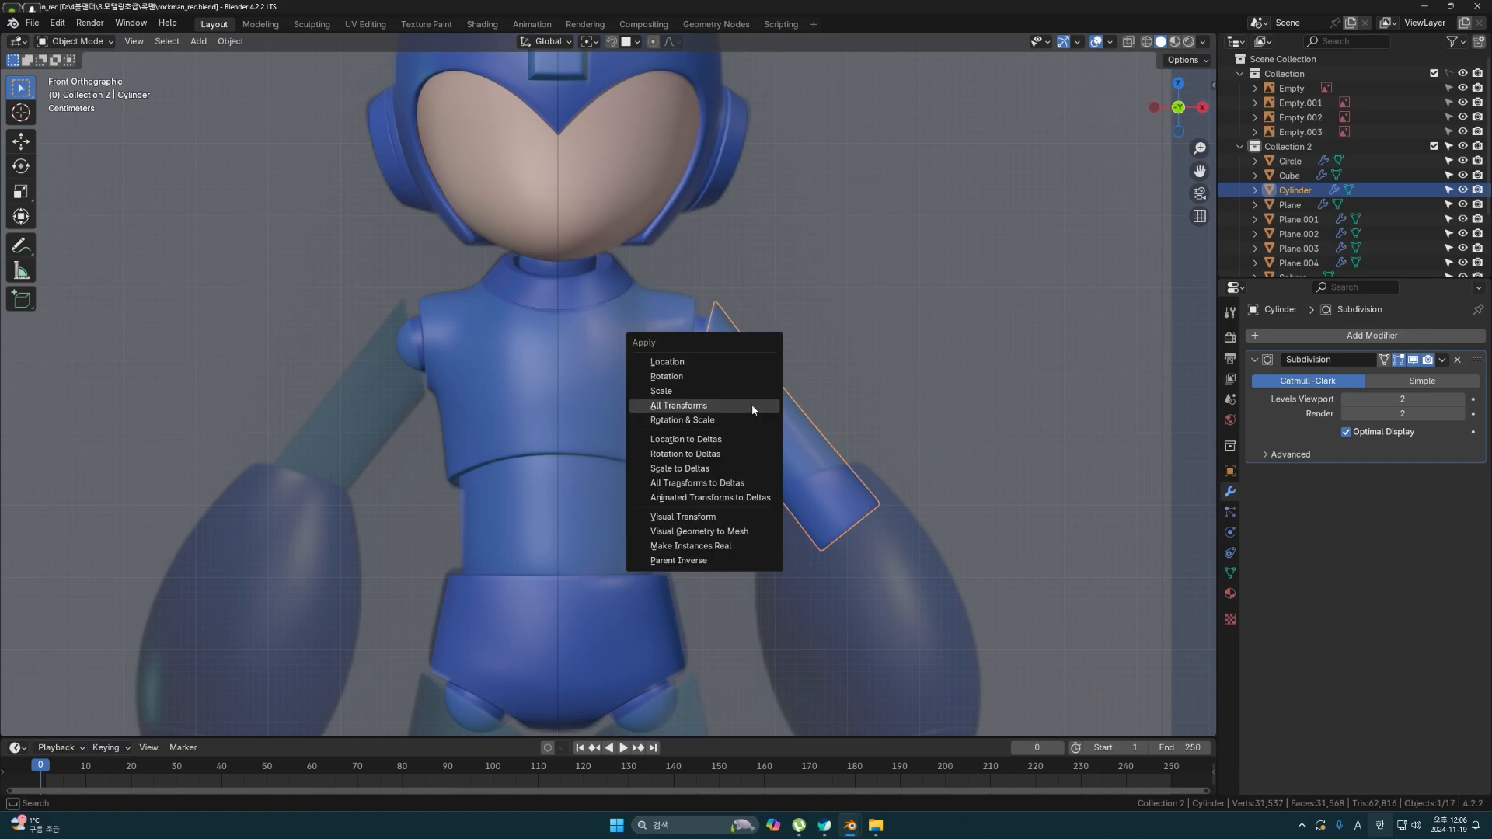
click(692, 406)
- Set the arm's origin to its geometry, with the transform values shown for checking
key(n)
right_click(692, 381)
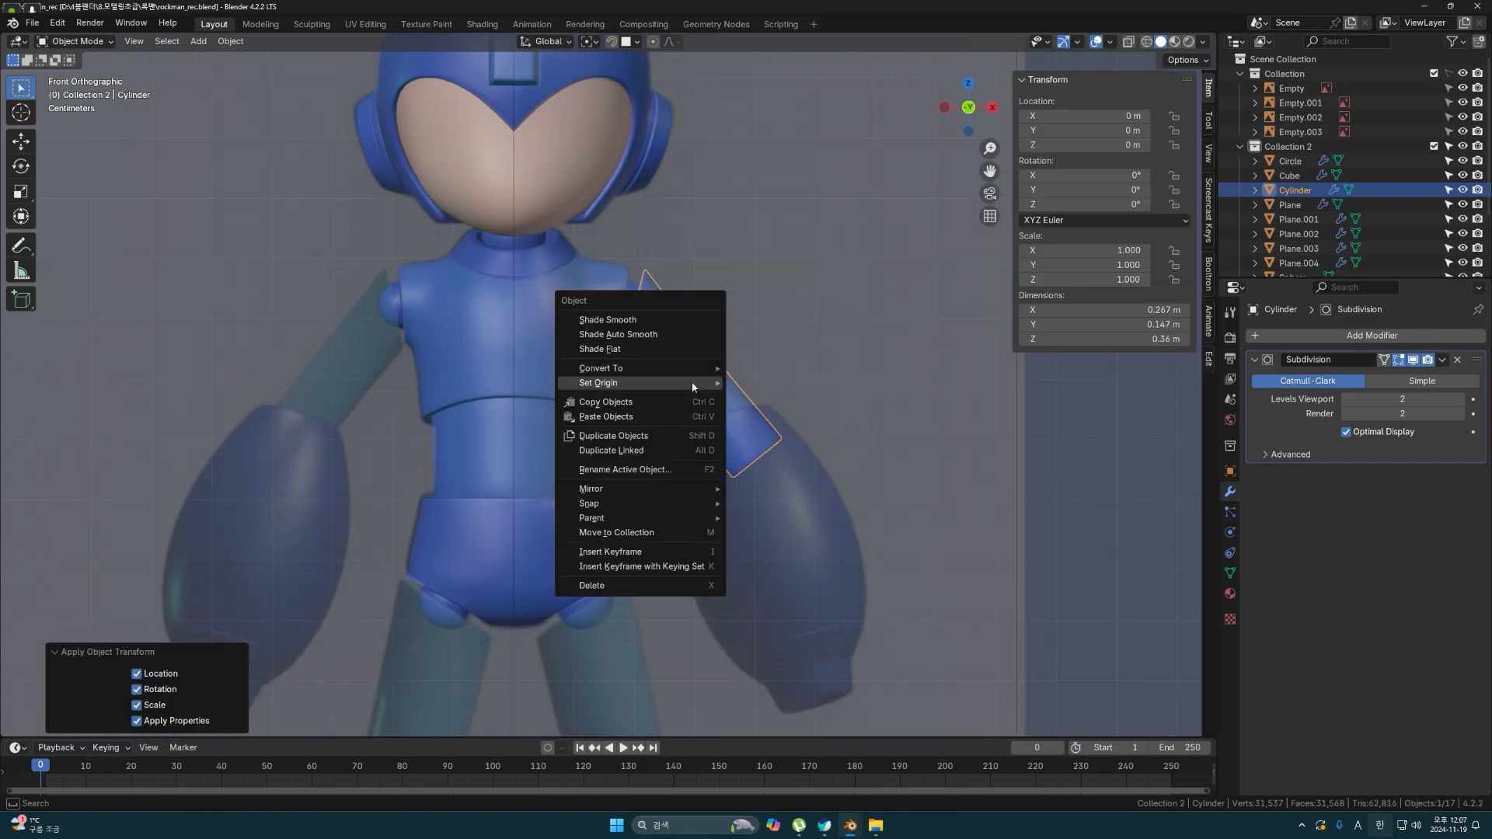
mouse_move(684, 368)
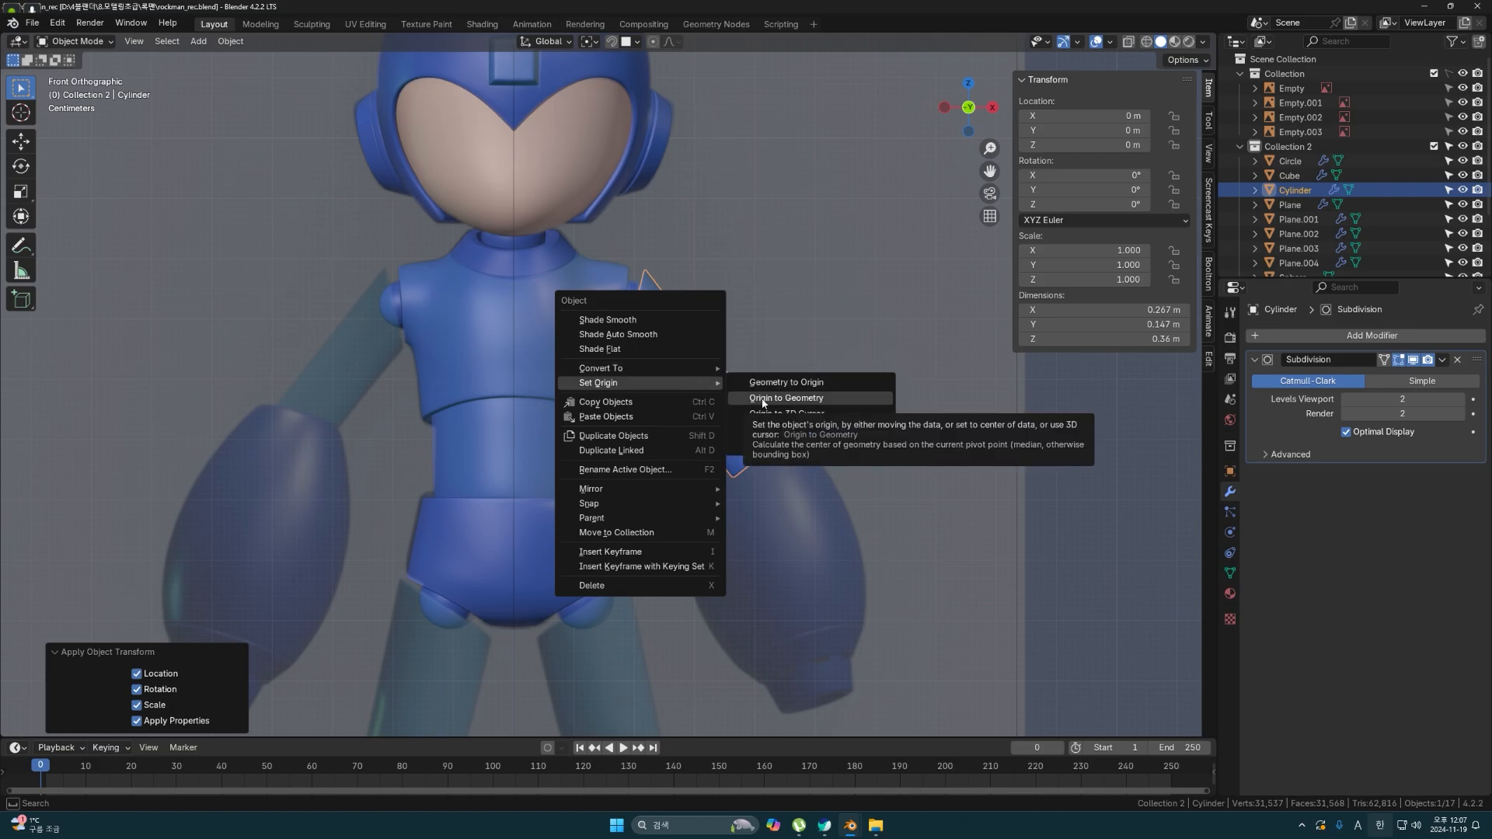
click(763, 400)
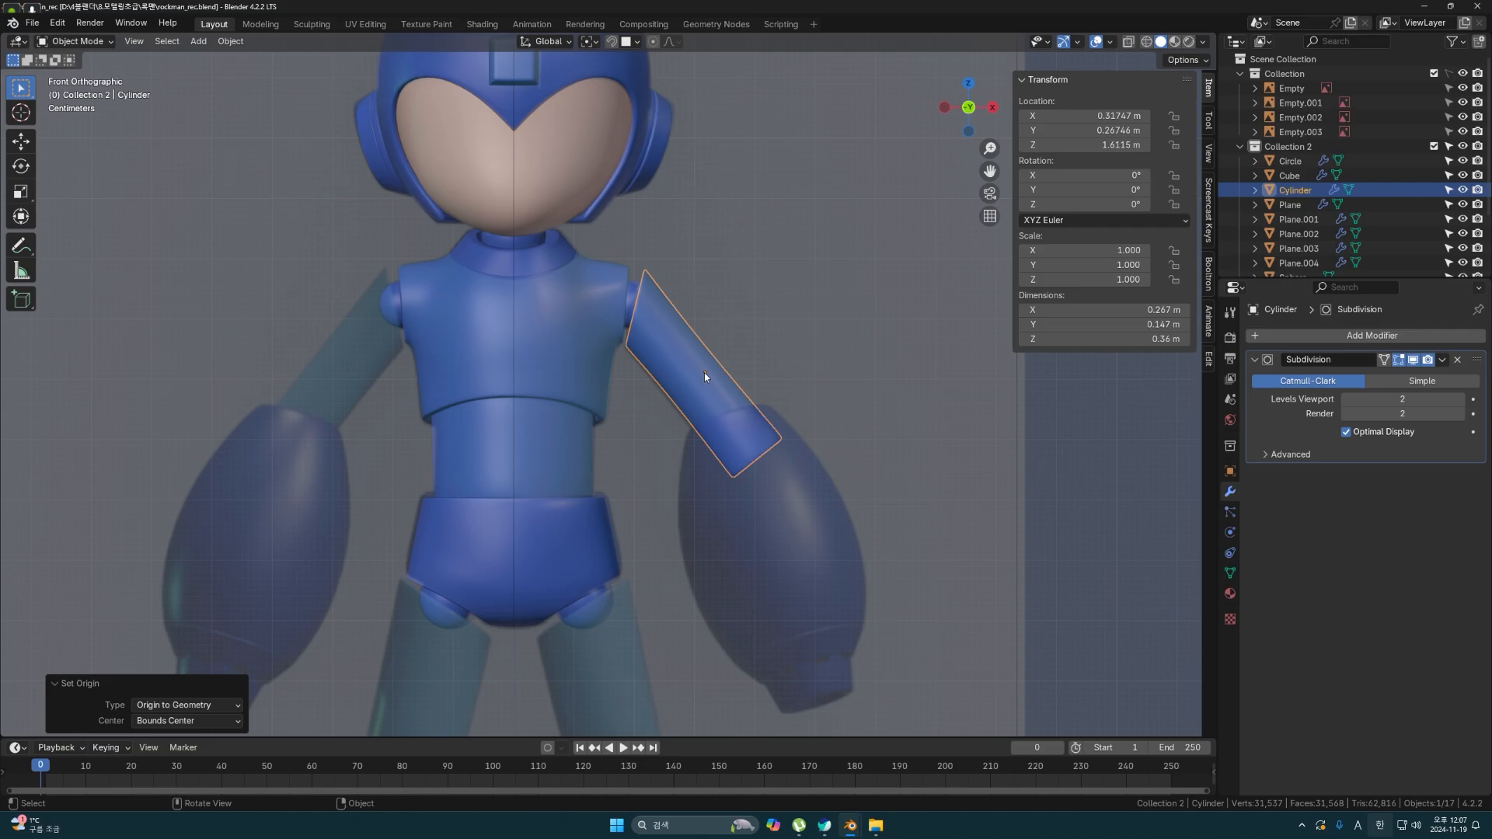
key(n)
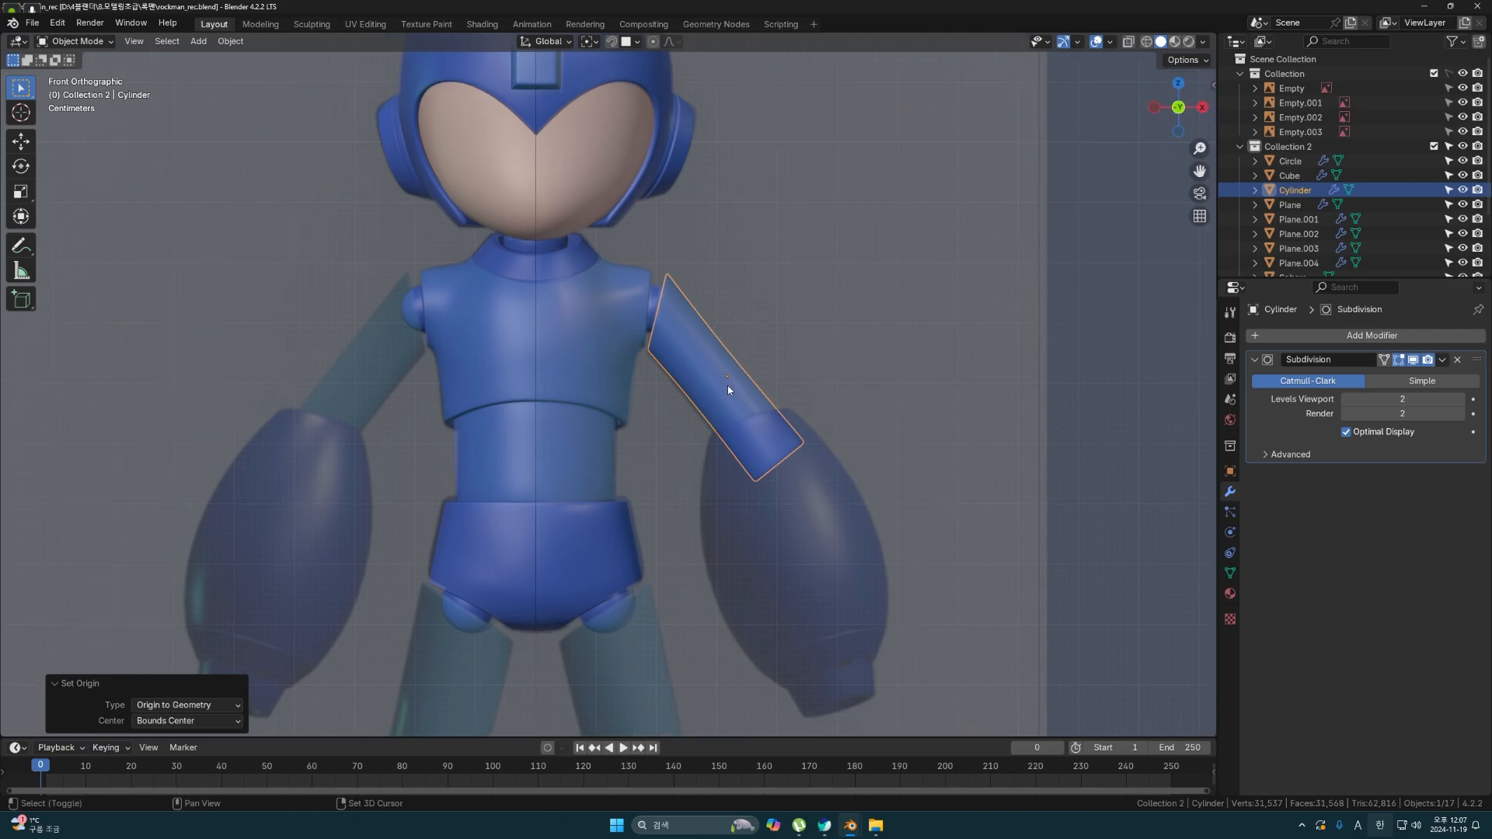
- Create the opposite arm by duplicating this one, scaling the copy by -1 along X and moving it along X to the other shoulder
key(shift+d)
right_click(763, 373)
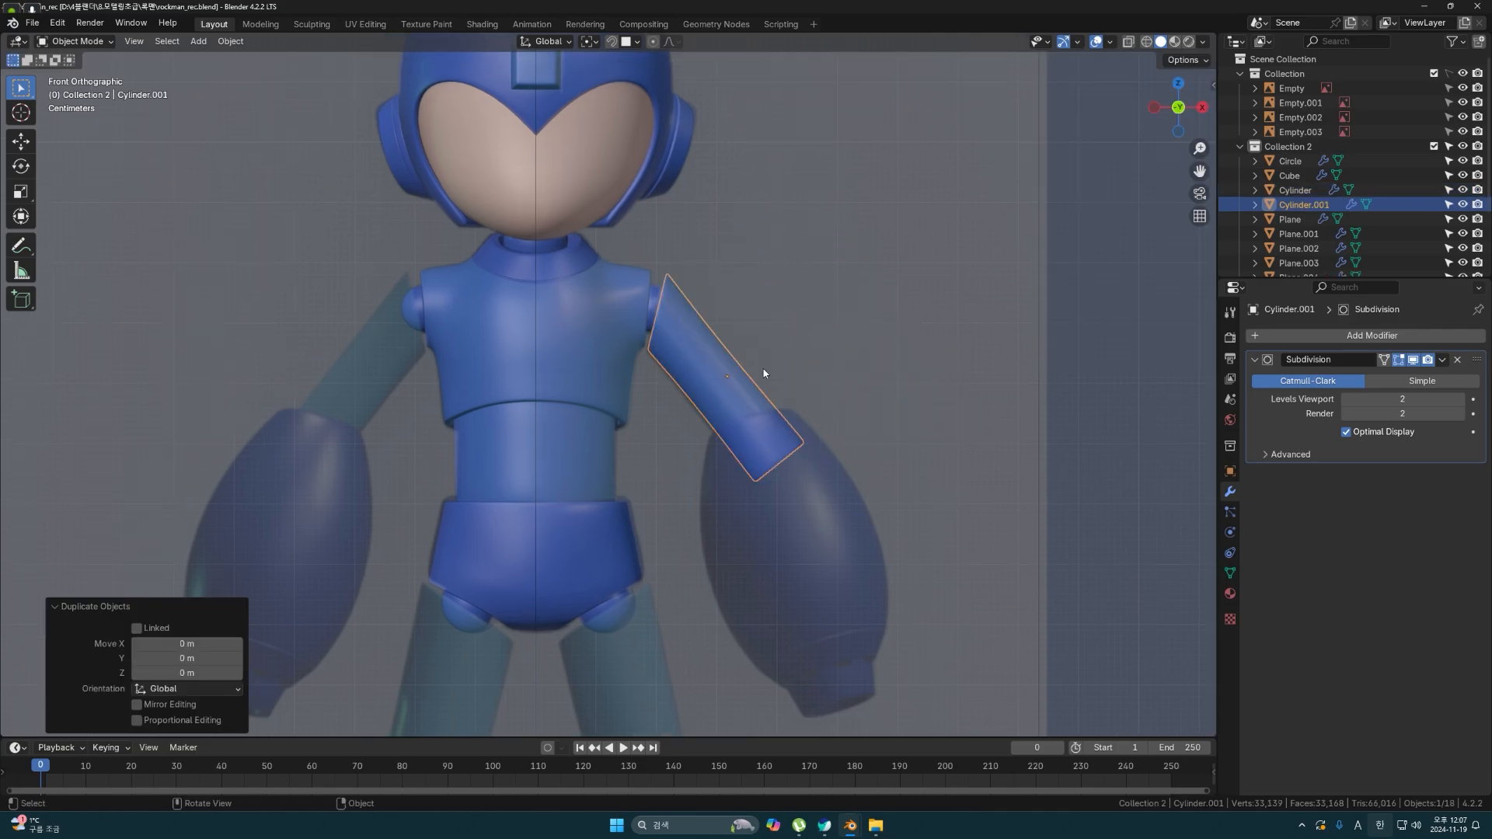
key(s)
key(x)
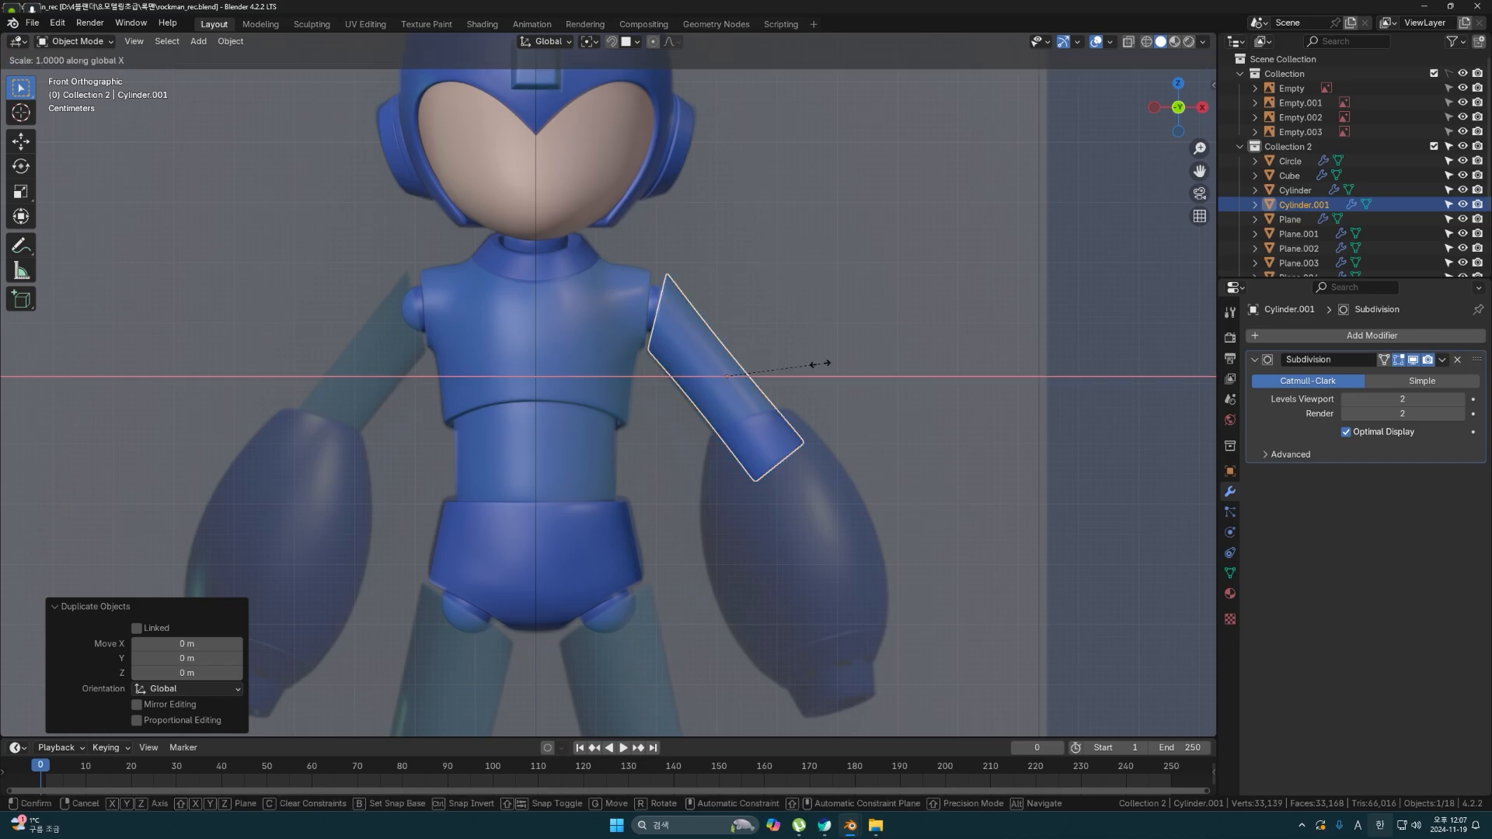
text(-1)
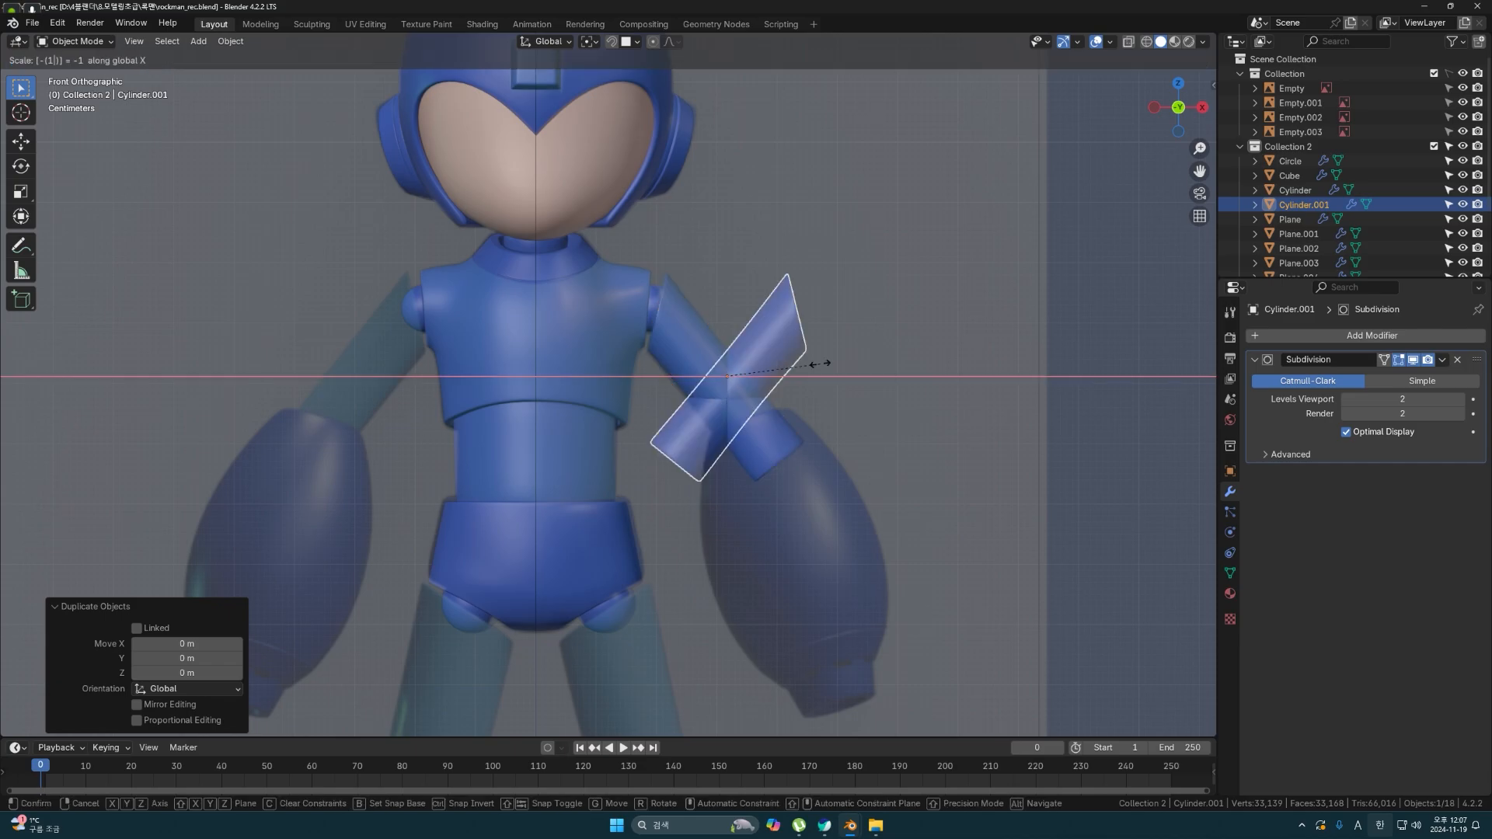
key(Return)
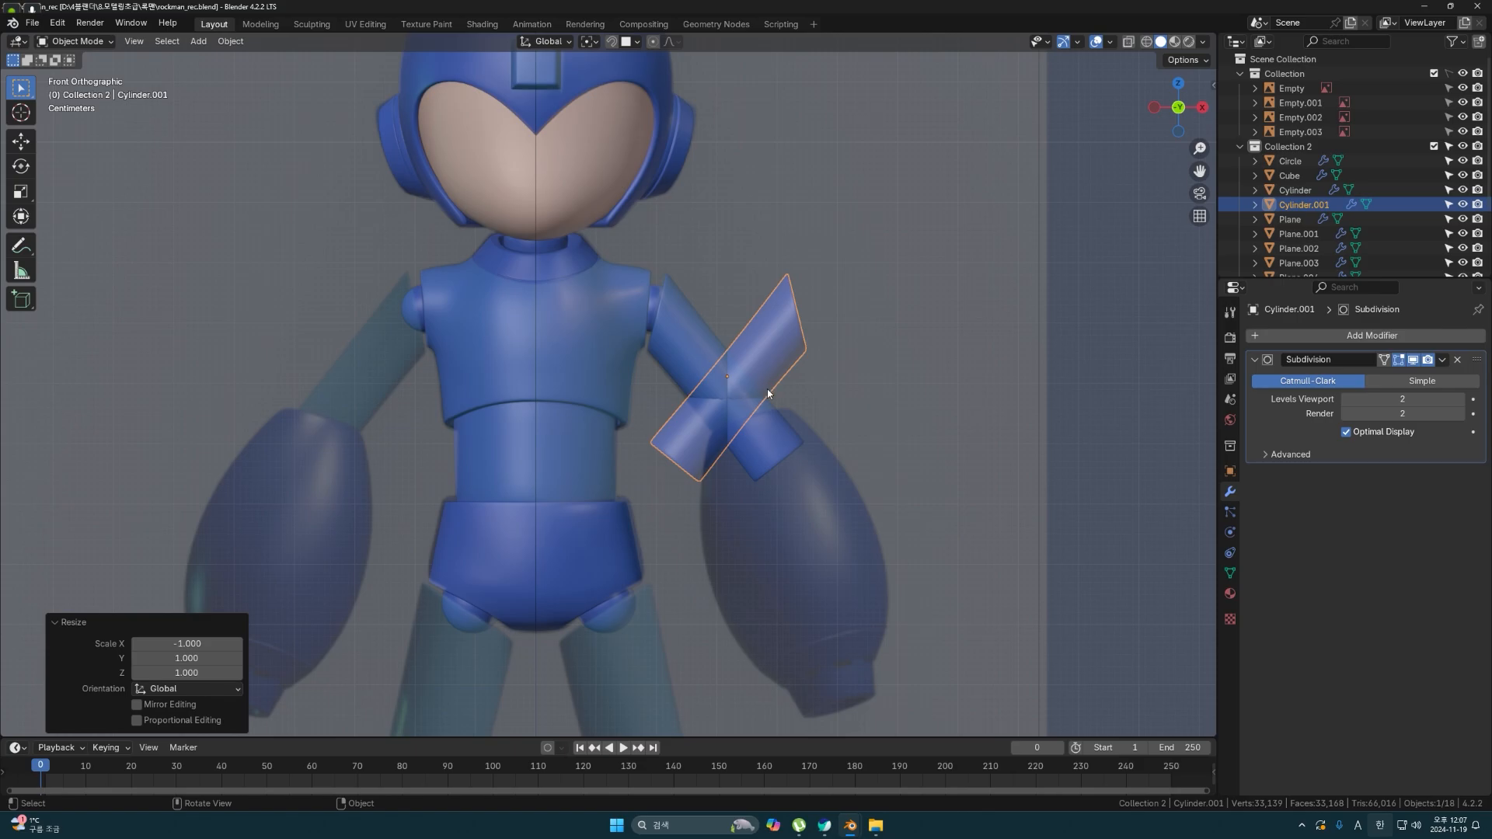
key(g)
key(x)
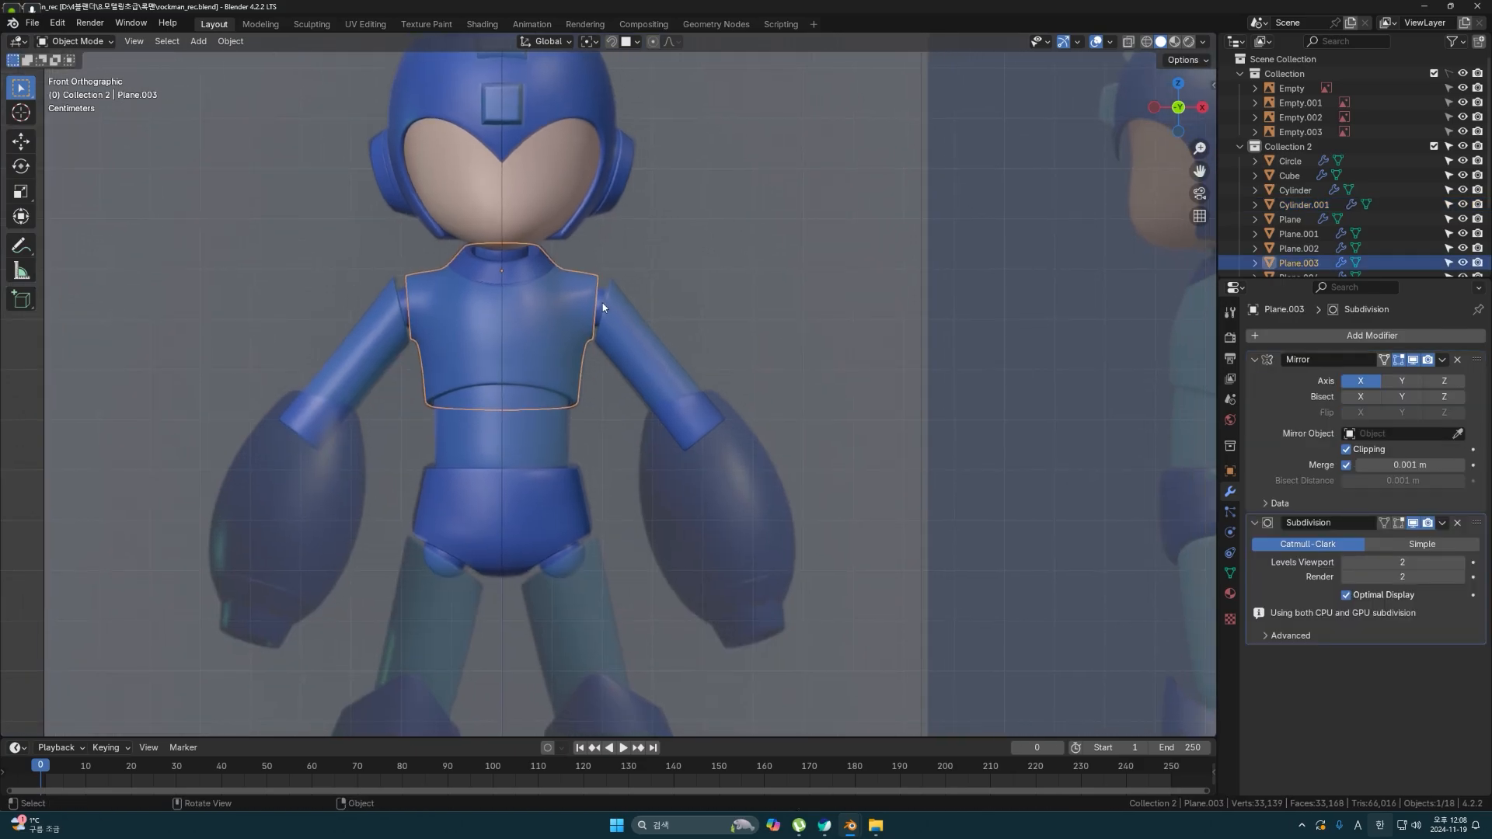
- Duplicate the shoulder joint sphere to the arm's lower end, offset about 0.214 m in X and -0.266 m in Z
click(614, 312)
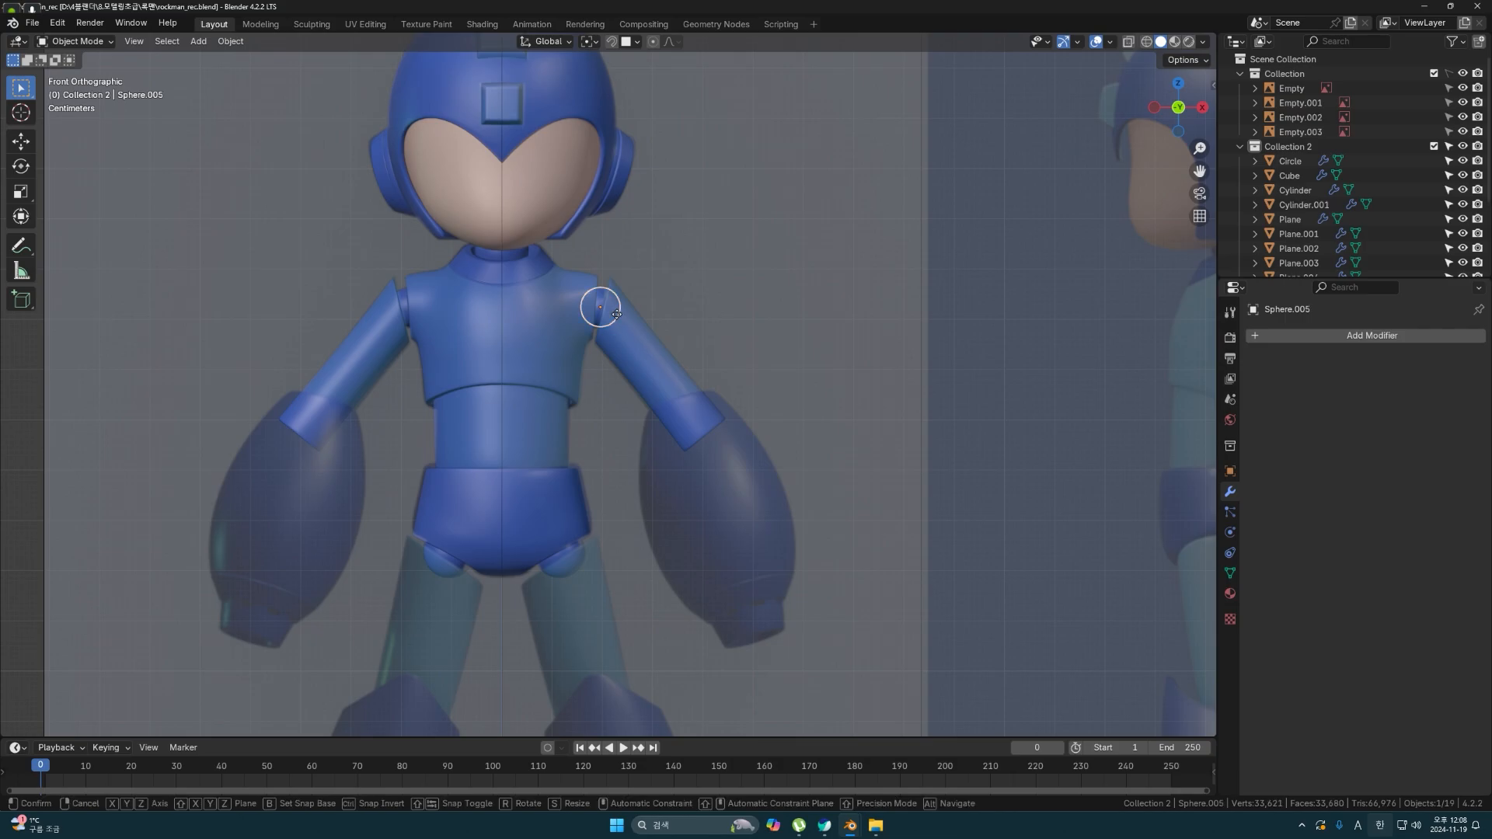
key(shift+d)
click(724, 448)
mouse_move(766, 463)
middle_down()
mouse_move(680, 466)
mouse_move(638, 378)
mouse_move(760, 459)
middle_up()
key(grave)
key(f)
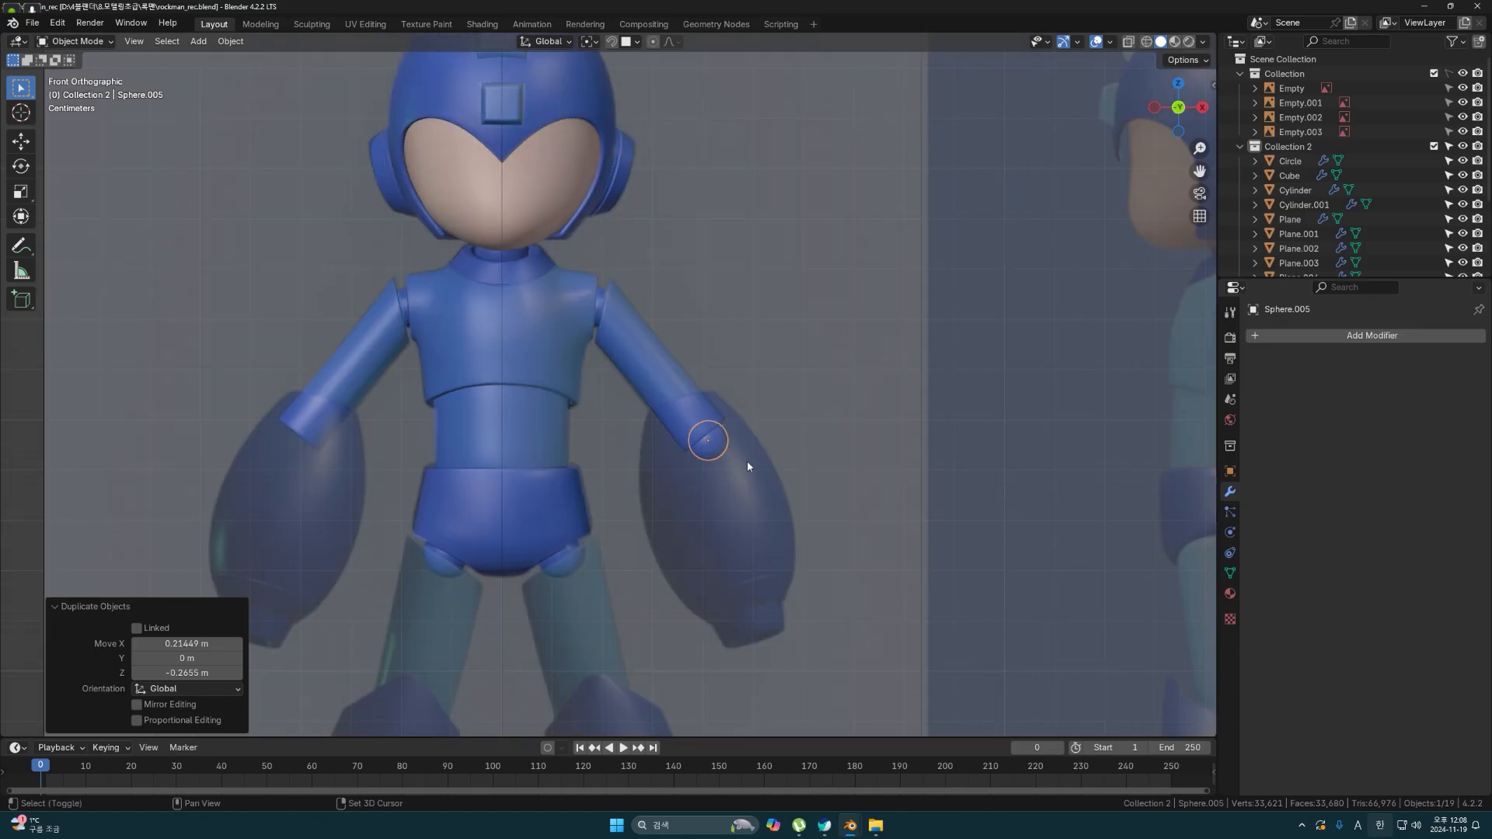
- Duplicate the elbow sphere about -0.822 m along X to the opposite arm's lower end, and save the file
key(shift+d)
key(x)
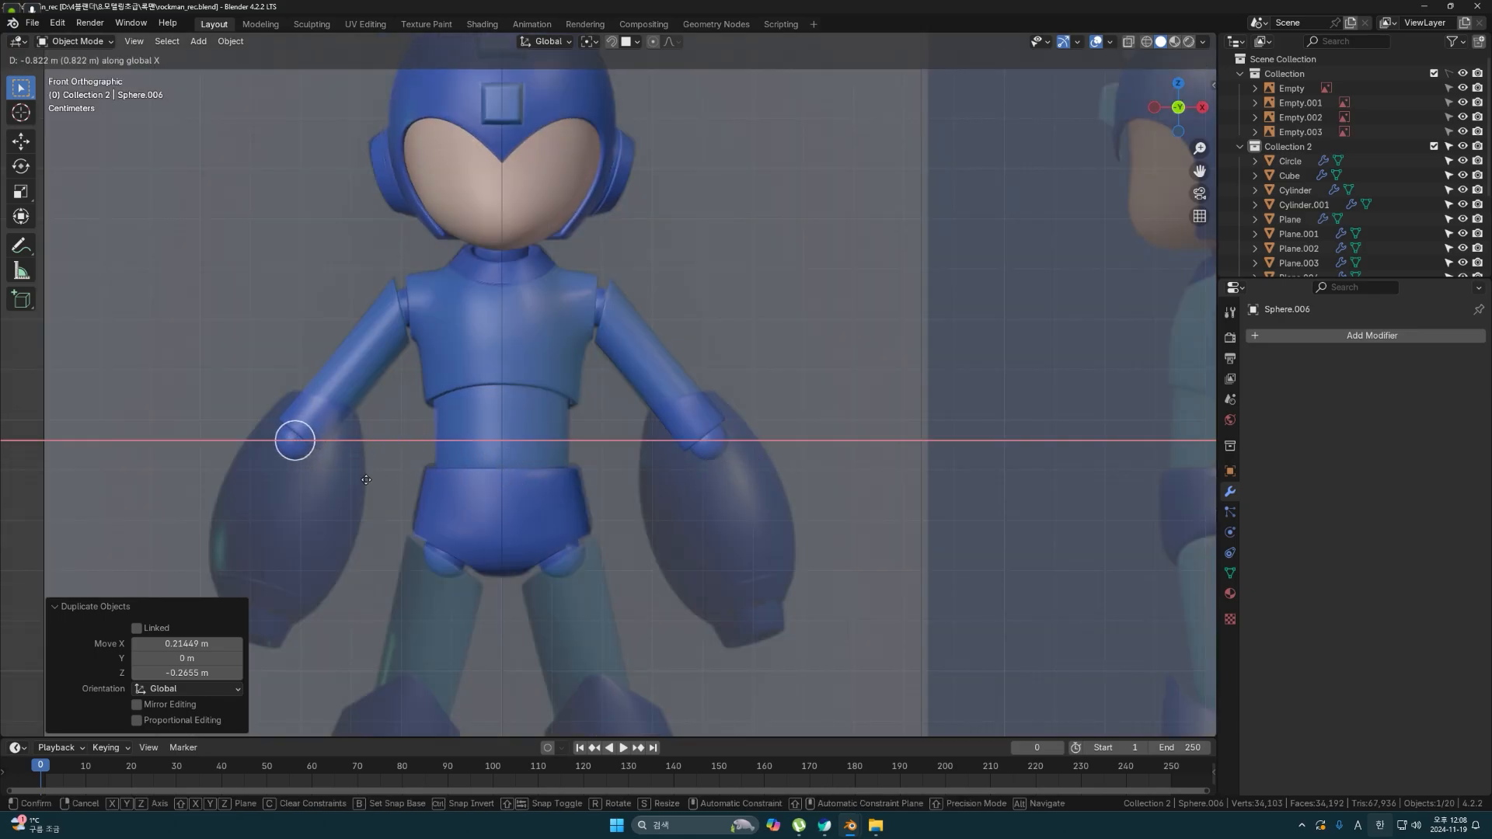
click(366, 480)
key(ctrl+s)
- Add an 8-vertex cylinder mesh with a 1 m radius and 2 m depth for the forearm
middle_drag(774, 394, 475, 399)
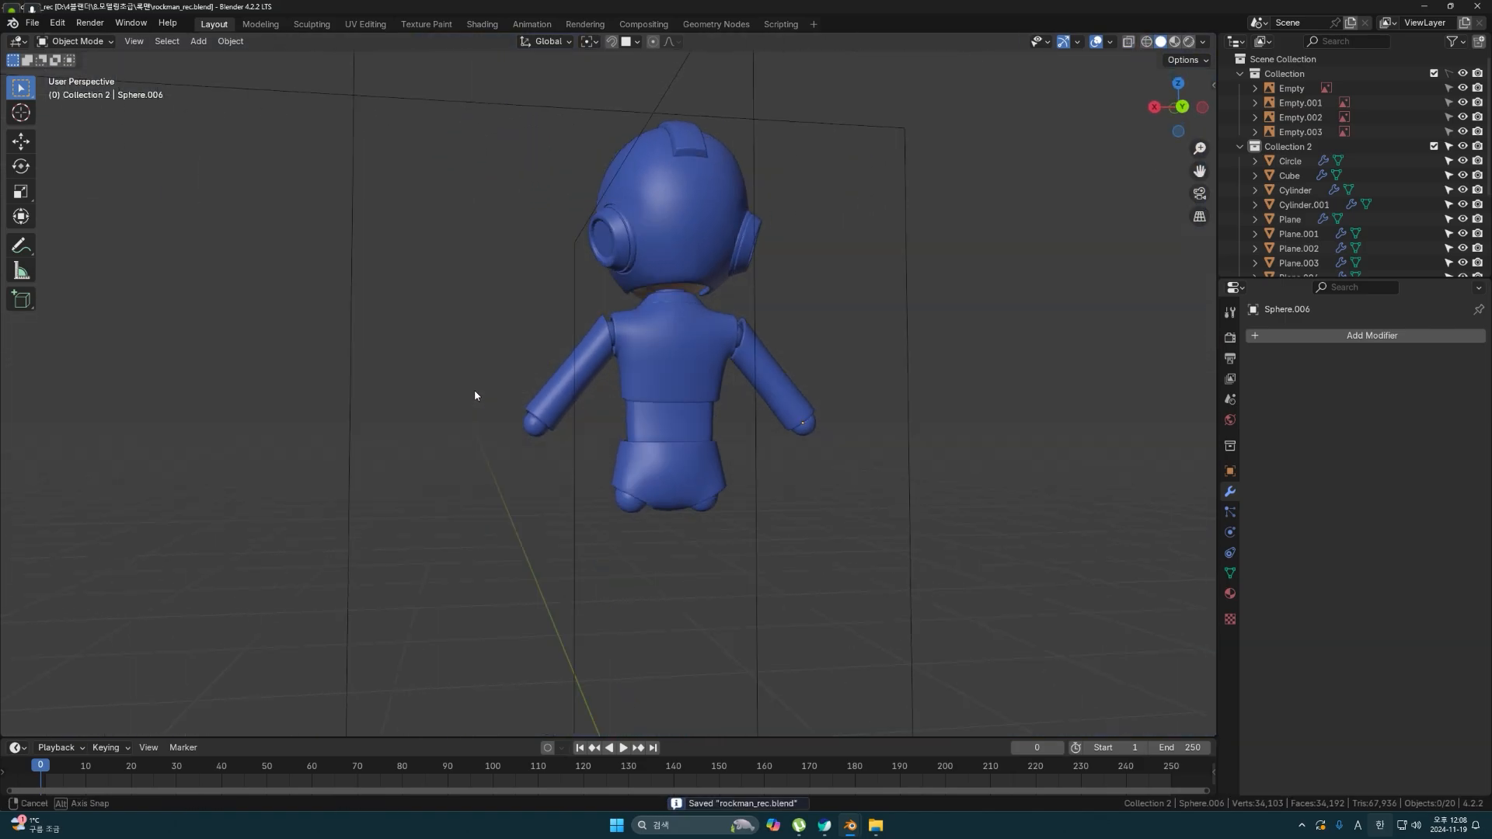
key(shift+a)
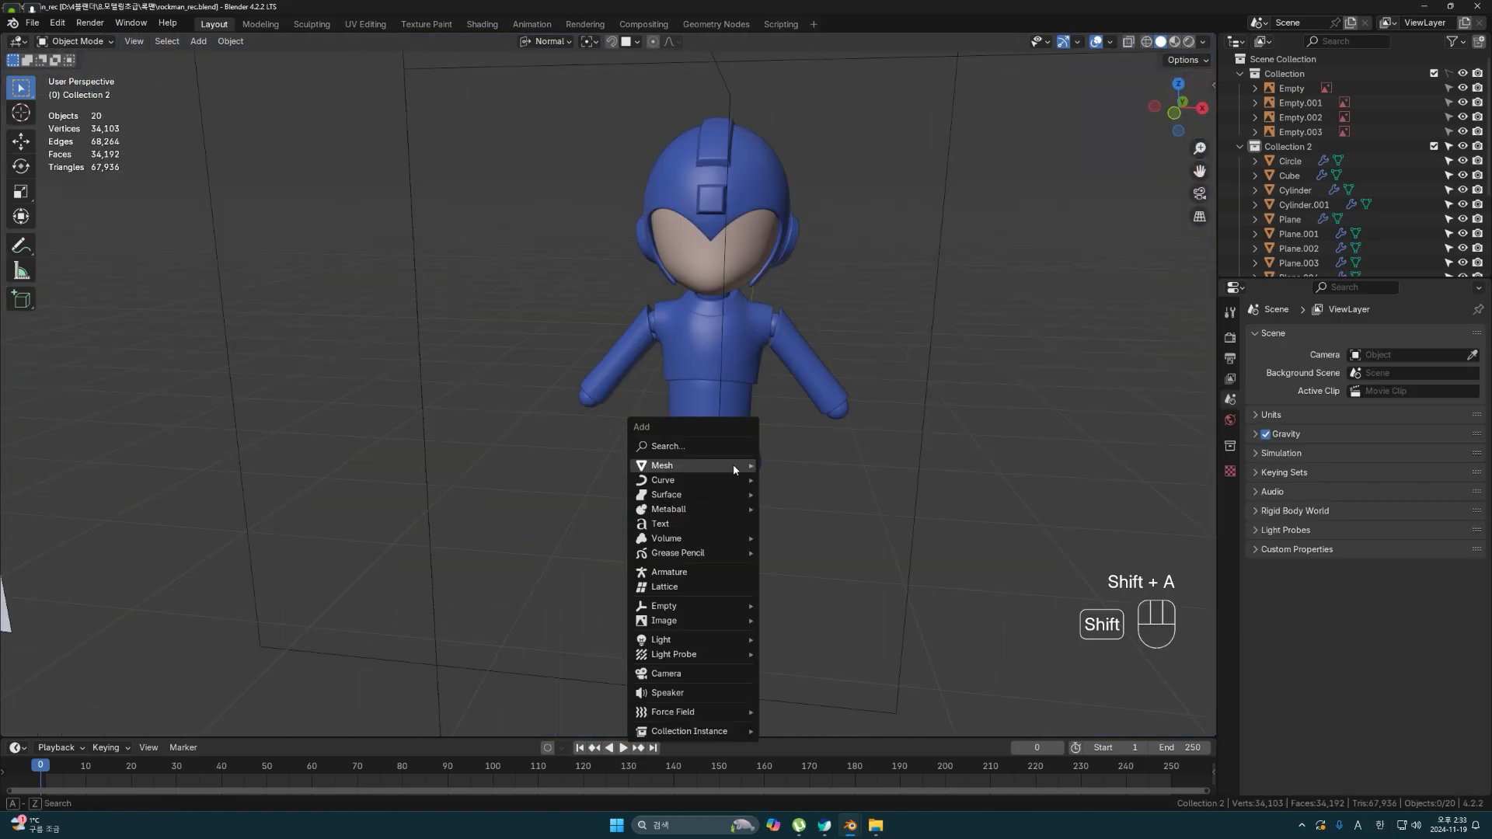
mouse_move(734, 464)
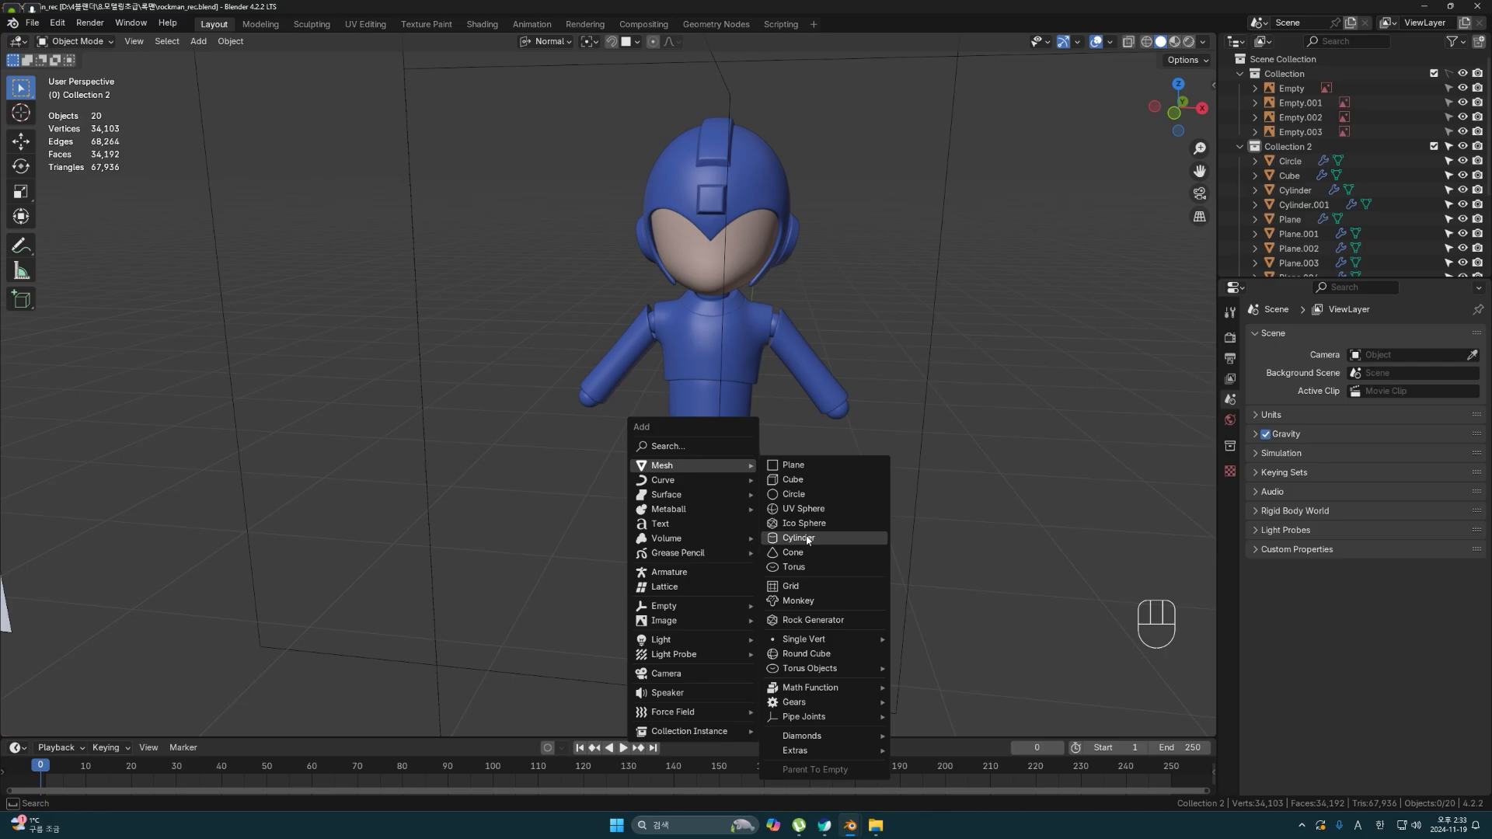
click(807, 539)
scroll(544, 548, down, 2)
middle_drag(397, 574, 670, 586)
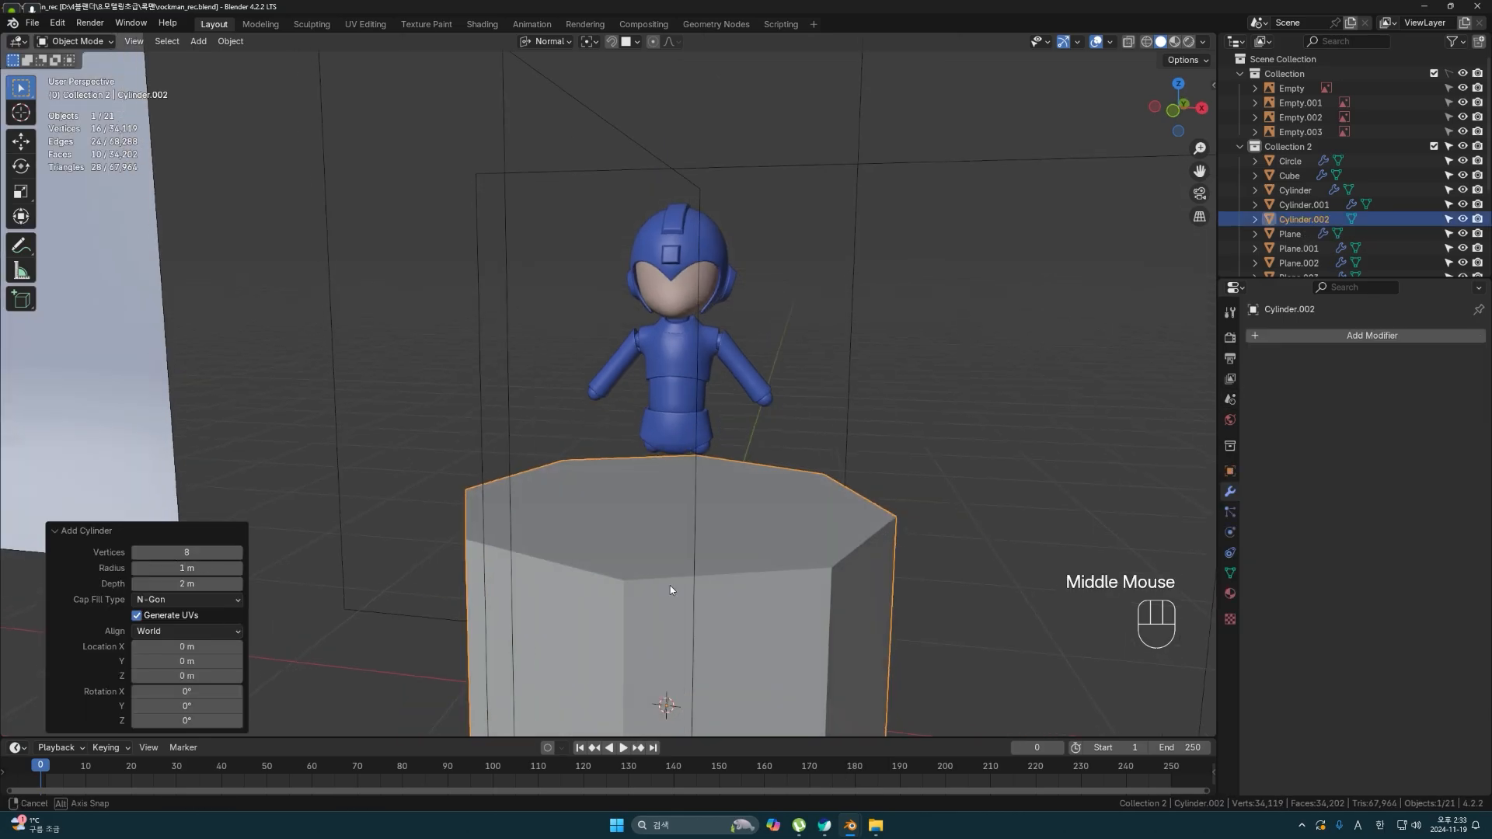
scroll(736, 595, down, 4)
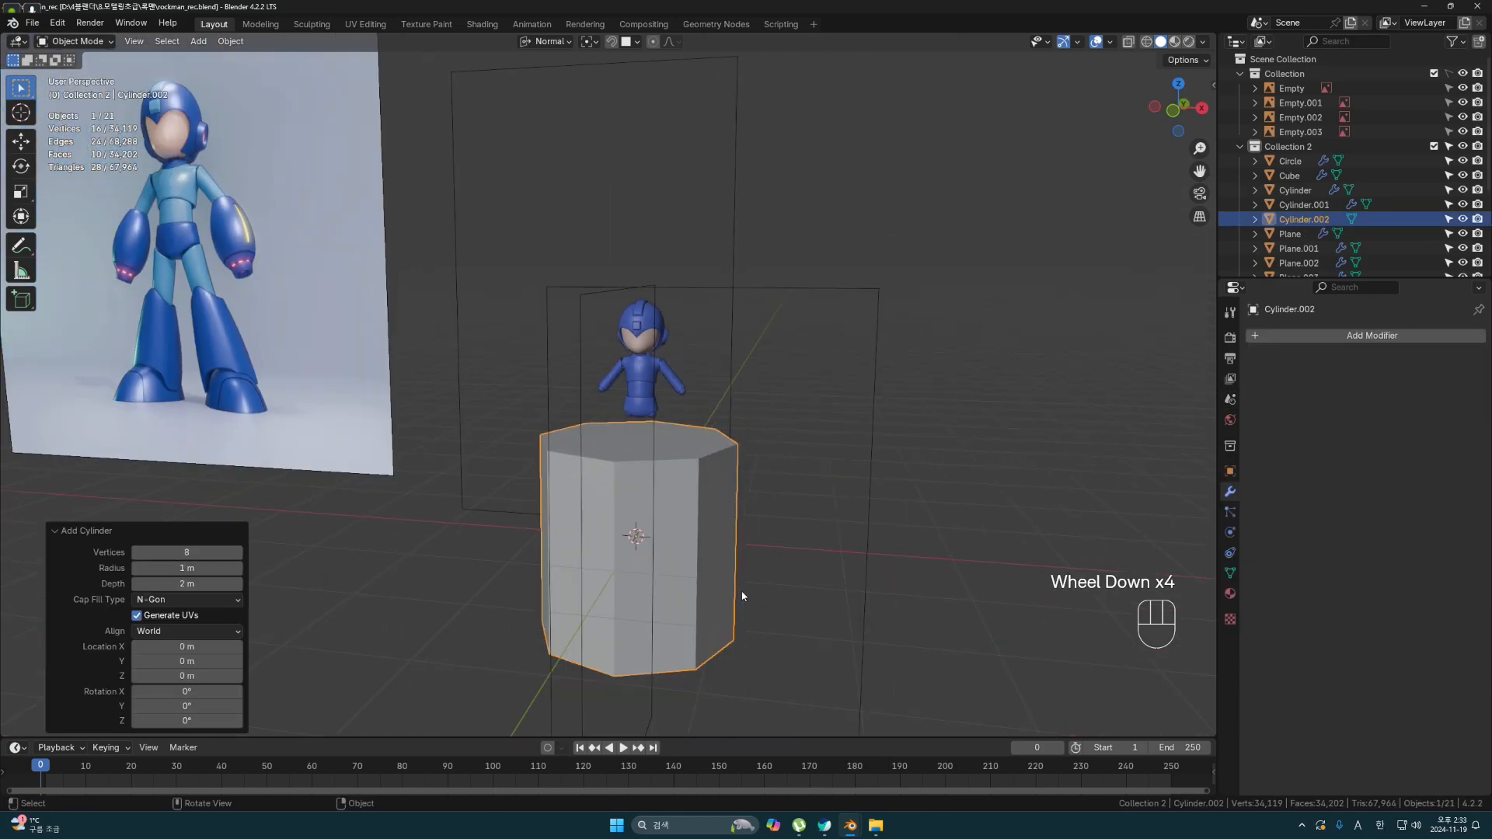
- Scale the cylinder by about 0.346, place it over the front reference's forearm, and scale it again by about 0.486
key(s)
click(684, 591)
key(grave)
click(593, 510)
key(g)
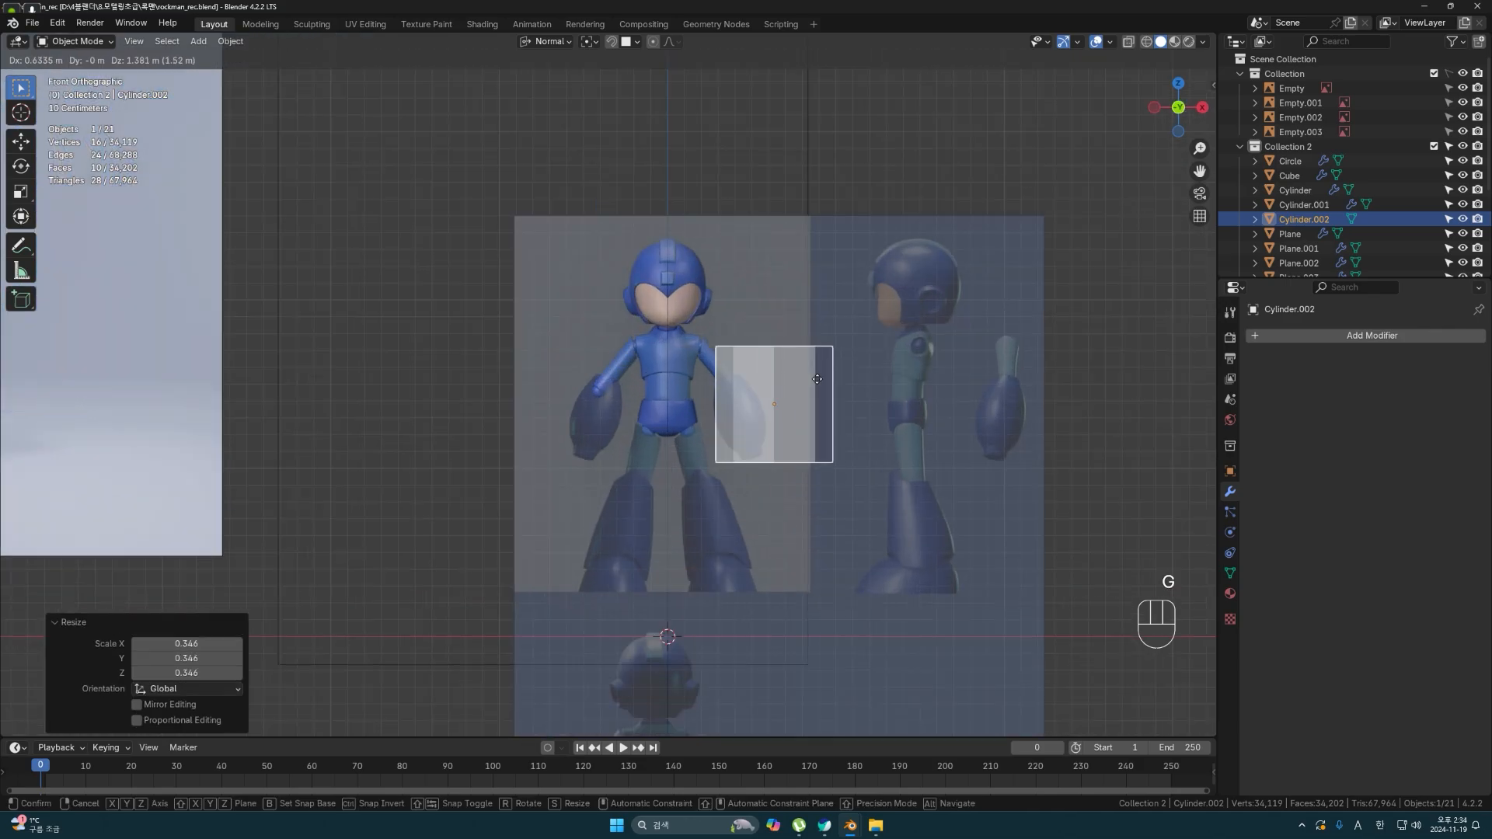
click(791, 392)
scroll(796, 395, up, 4)
key(s)
click(909, 459)
shift+middle_drag(914, 459, 622, 433)
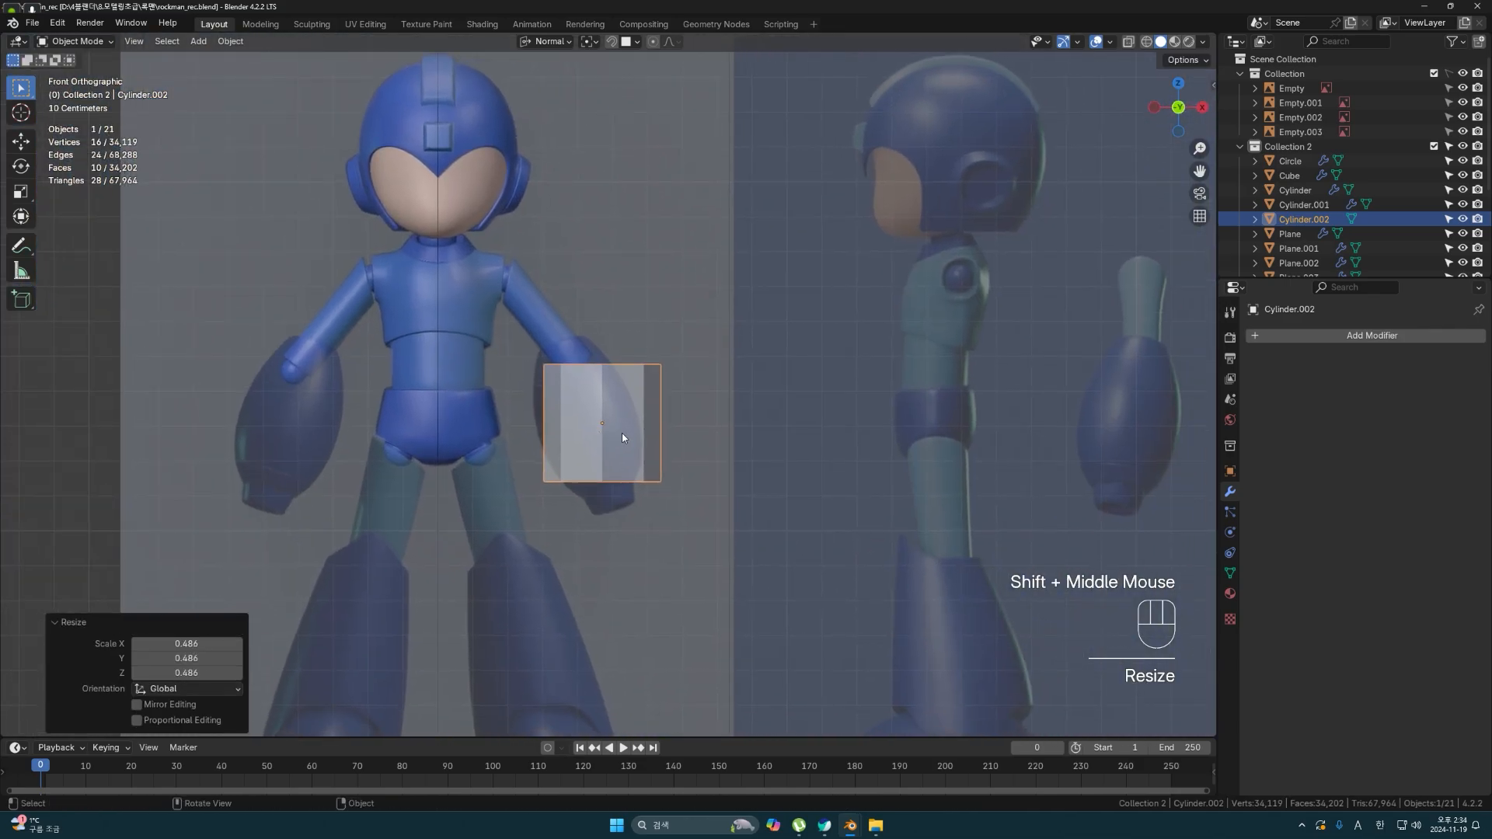
- Rotate the cylinder about -22.6° in the front view and move it onto the reference forearm
scroll(622, 437, up, 2)
key(r)
click(690, 470)
key(g)
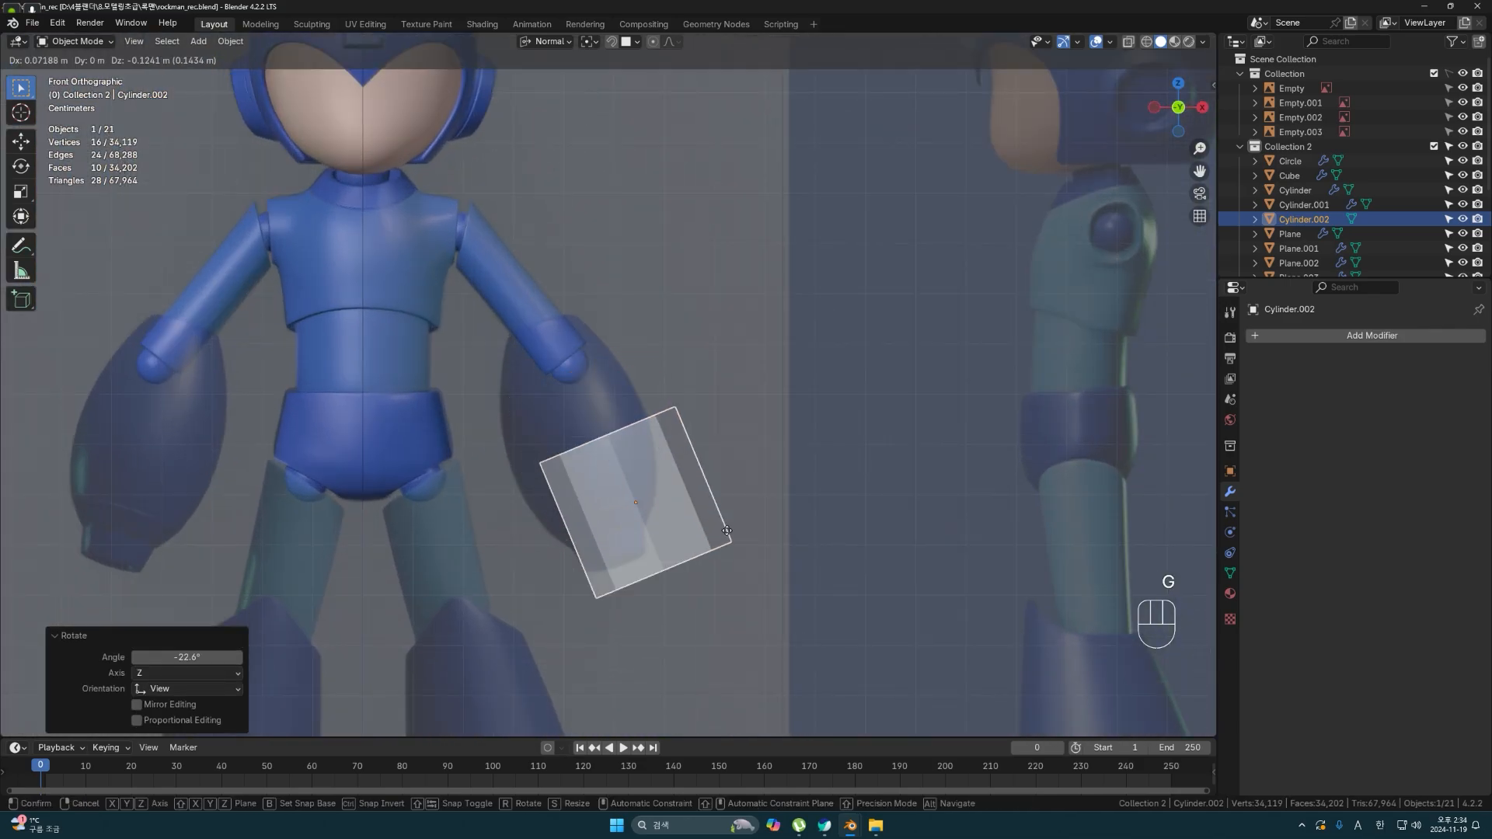
click(666, 425)
- Stretch the cylinder along its own Z axis to match the forearm's length in the reference
key(s)
key(z)
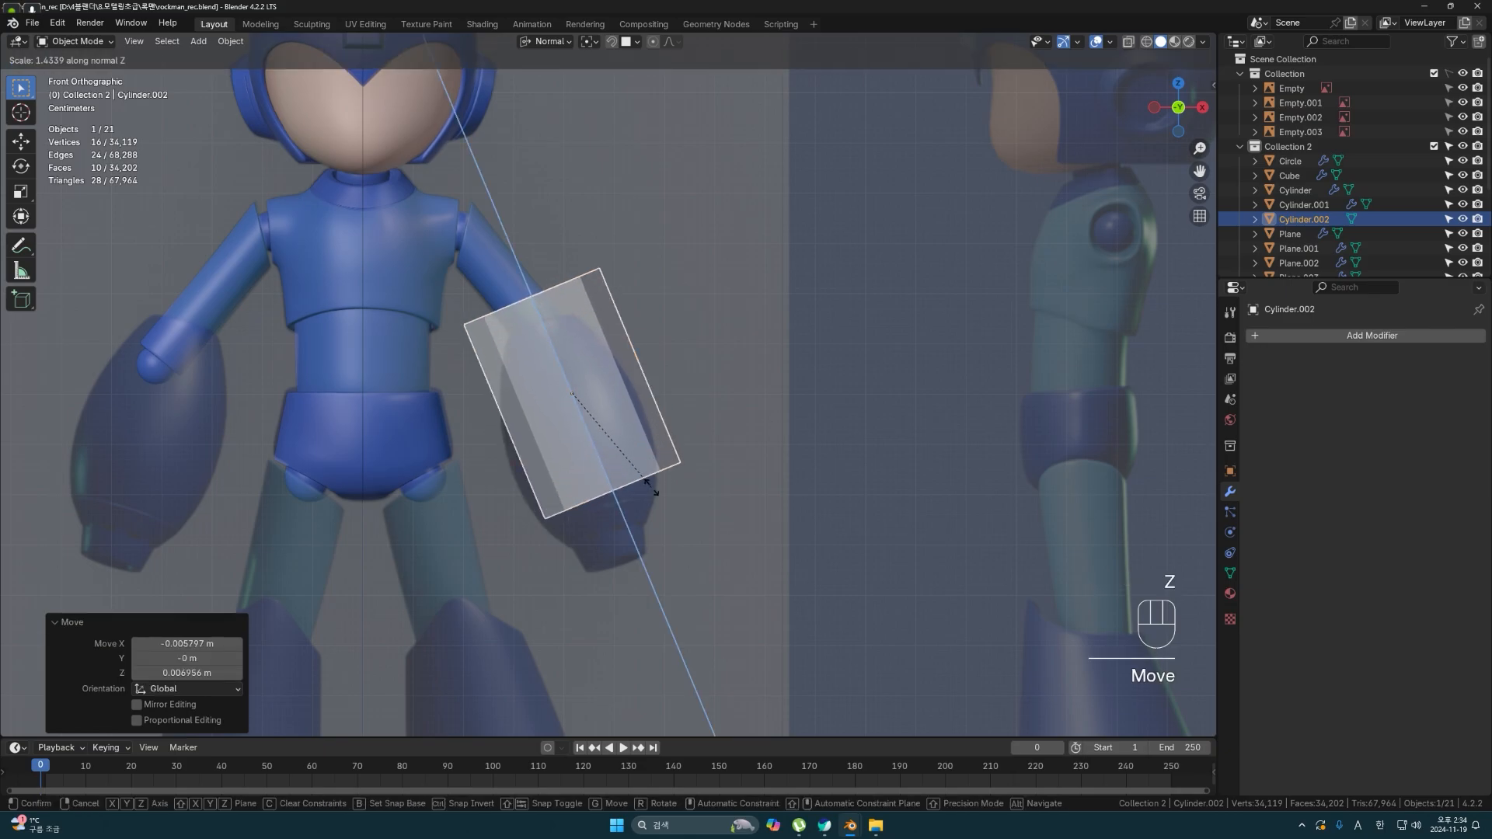
click(693, 522)
- Enter Edit Mode and add two evenly spaced loop cuts across the forearm cylinder's length
scroll(600, 412, up, 3)
key(Tab)
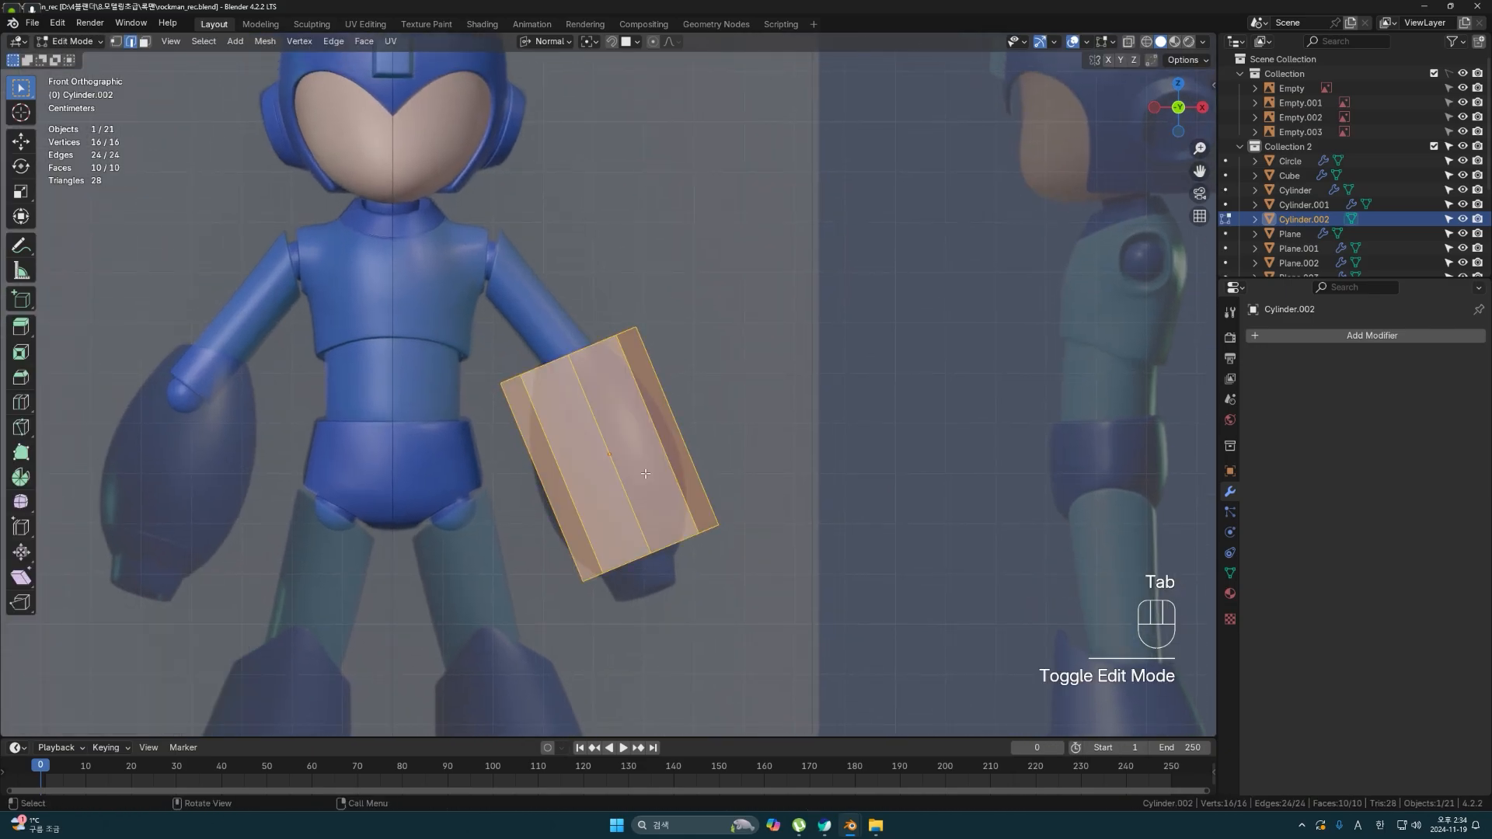
key(ctrl+r)
scroll(646, 473, up, 1)
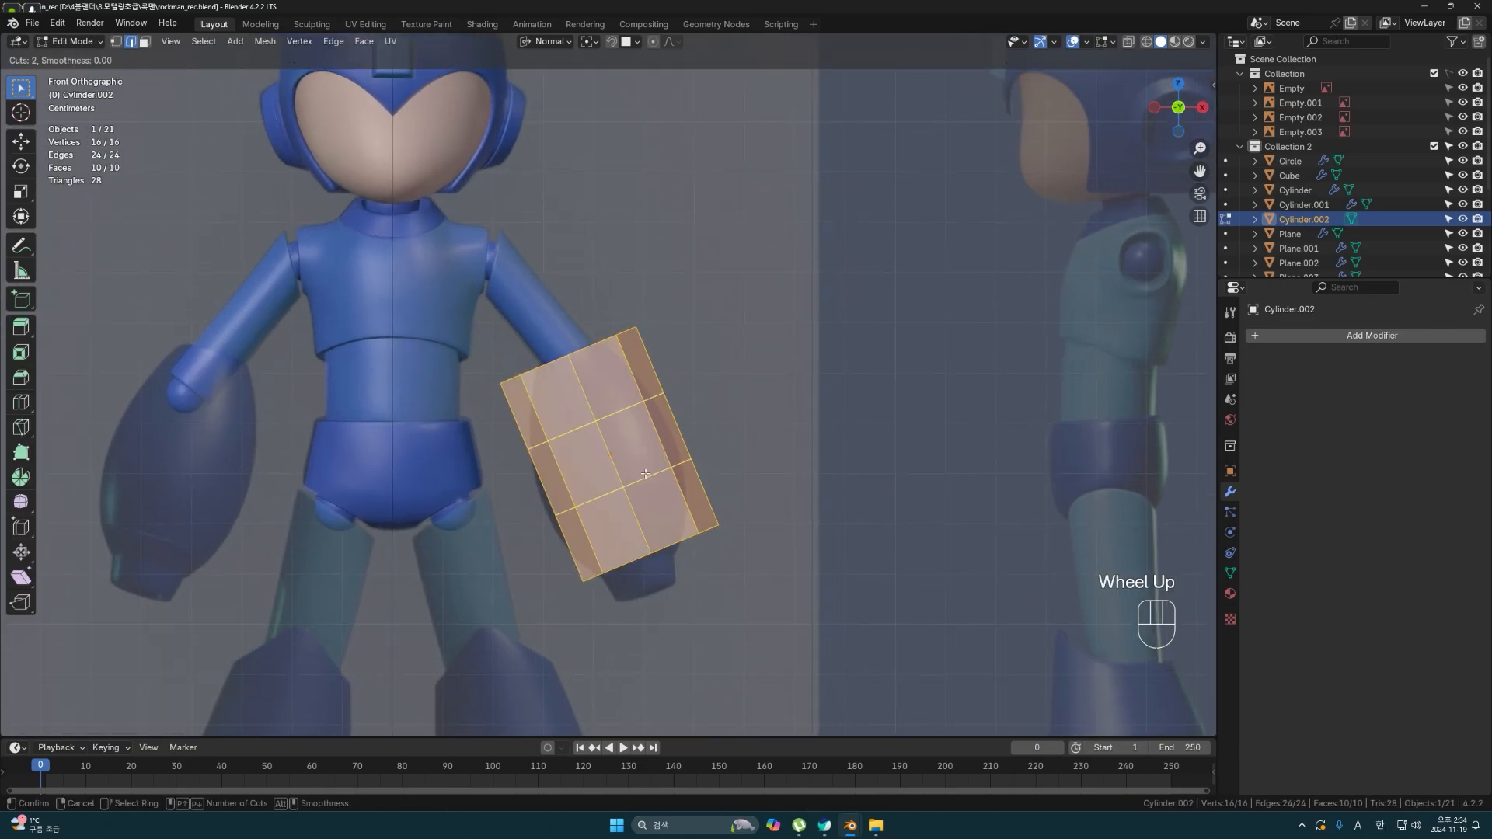
click(646, 473)
key(Return)
- Scale the forearm's upper cap face by about 0.513 to taper the elbow end
middle_drag(646, 474, 622, 389)
click(616, 394)
key(3)
click(612, 394)
key(grave)
click(535, 331)
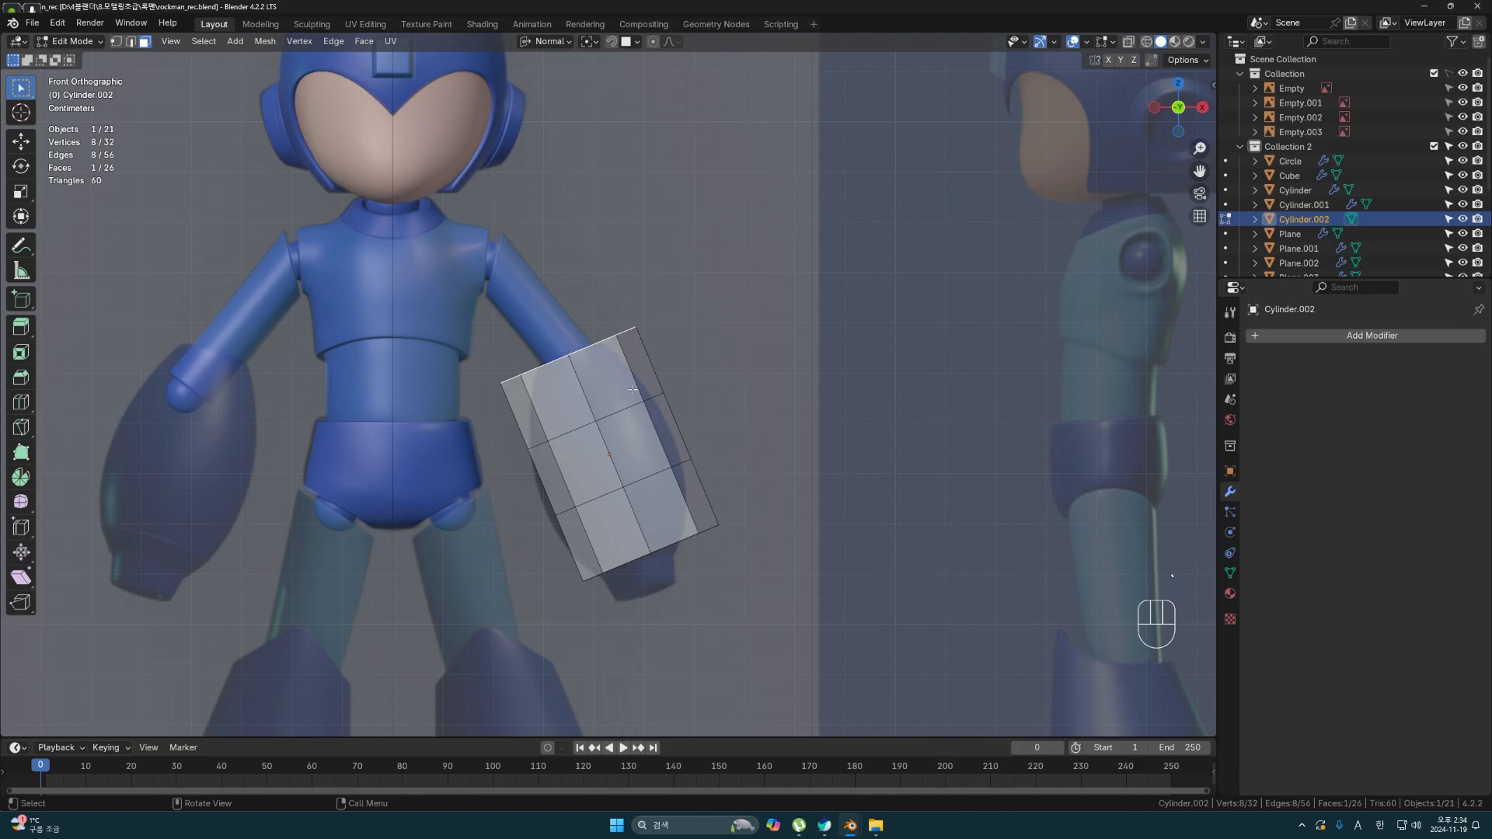
key(s)
click(594, 381)
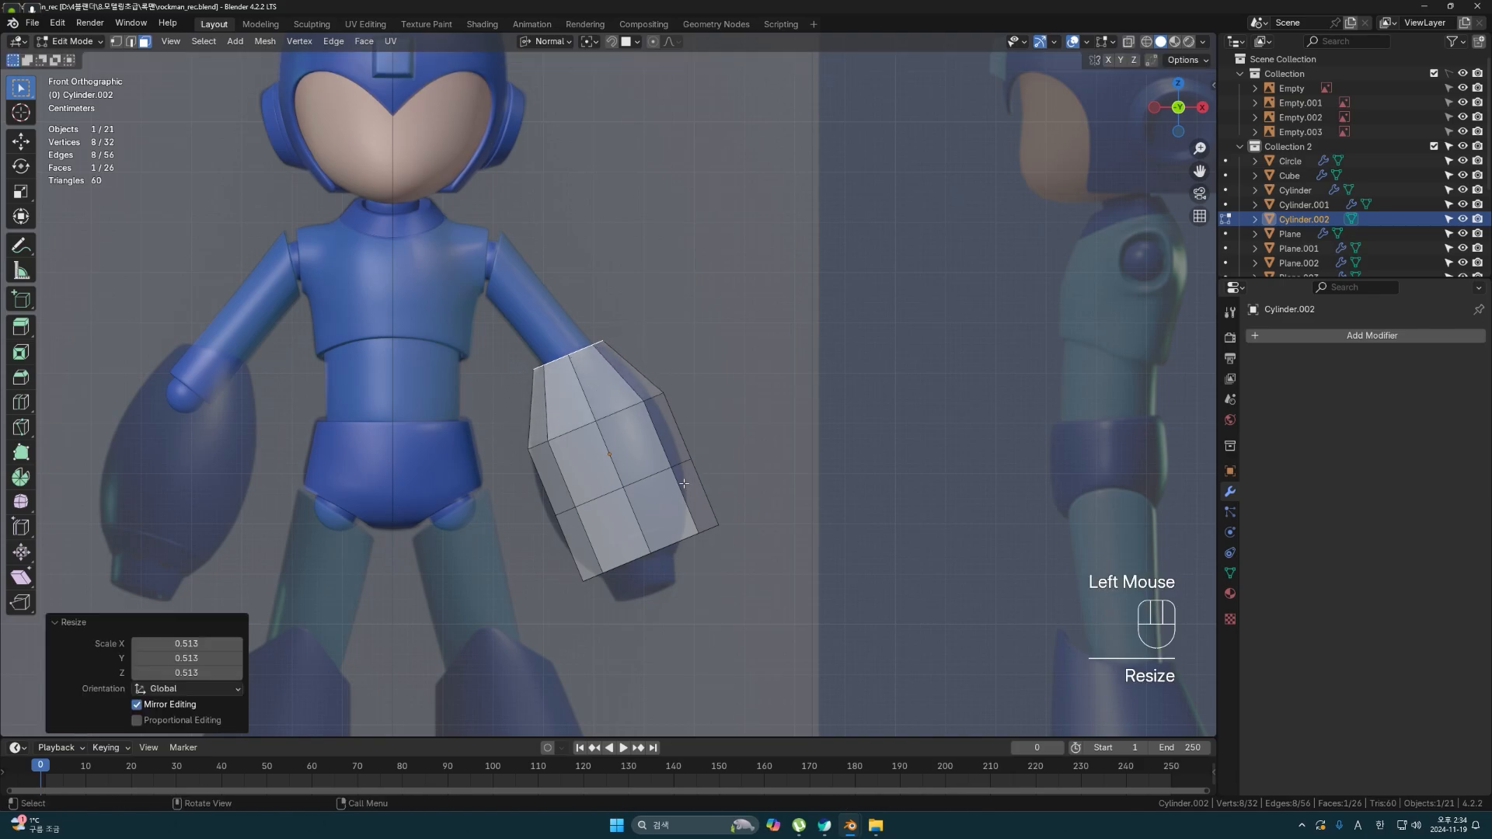
- Scale down the forearm's lower cap face to taper the wrist end to the reference outline
middle_drag(593, 381, 630, 433)
key(grave)
click(536, 381)
key(s)
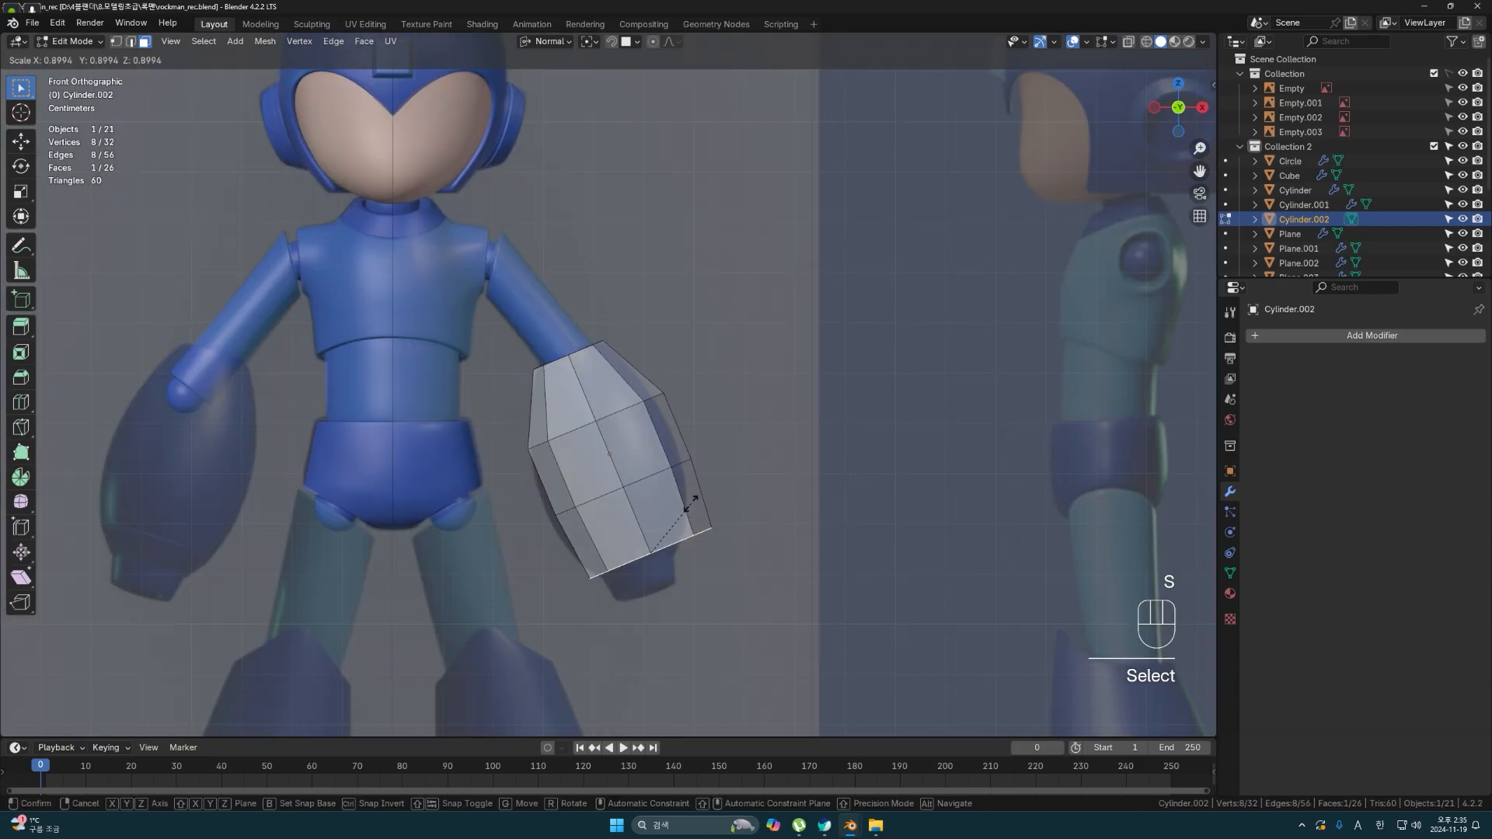
click(659, 494)
- Add a supporting loop cut close to the forearm's upper rim, with a slide factor of about -0.948
middle_drag(659, 495, 628, 457)
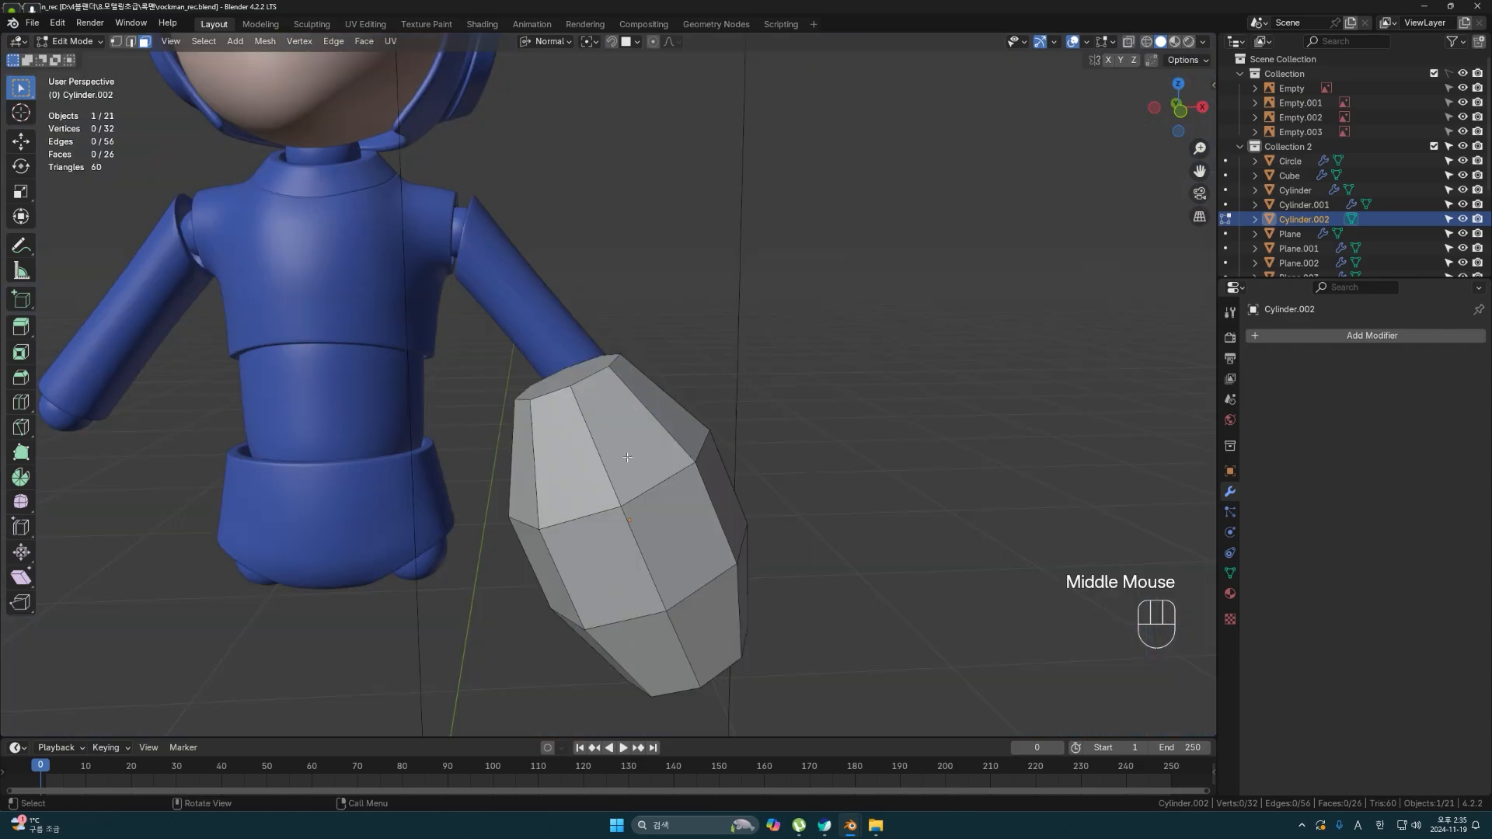
key(ctrl+r)
click(611, 450)
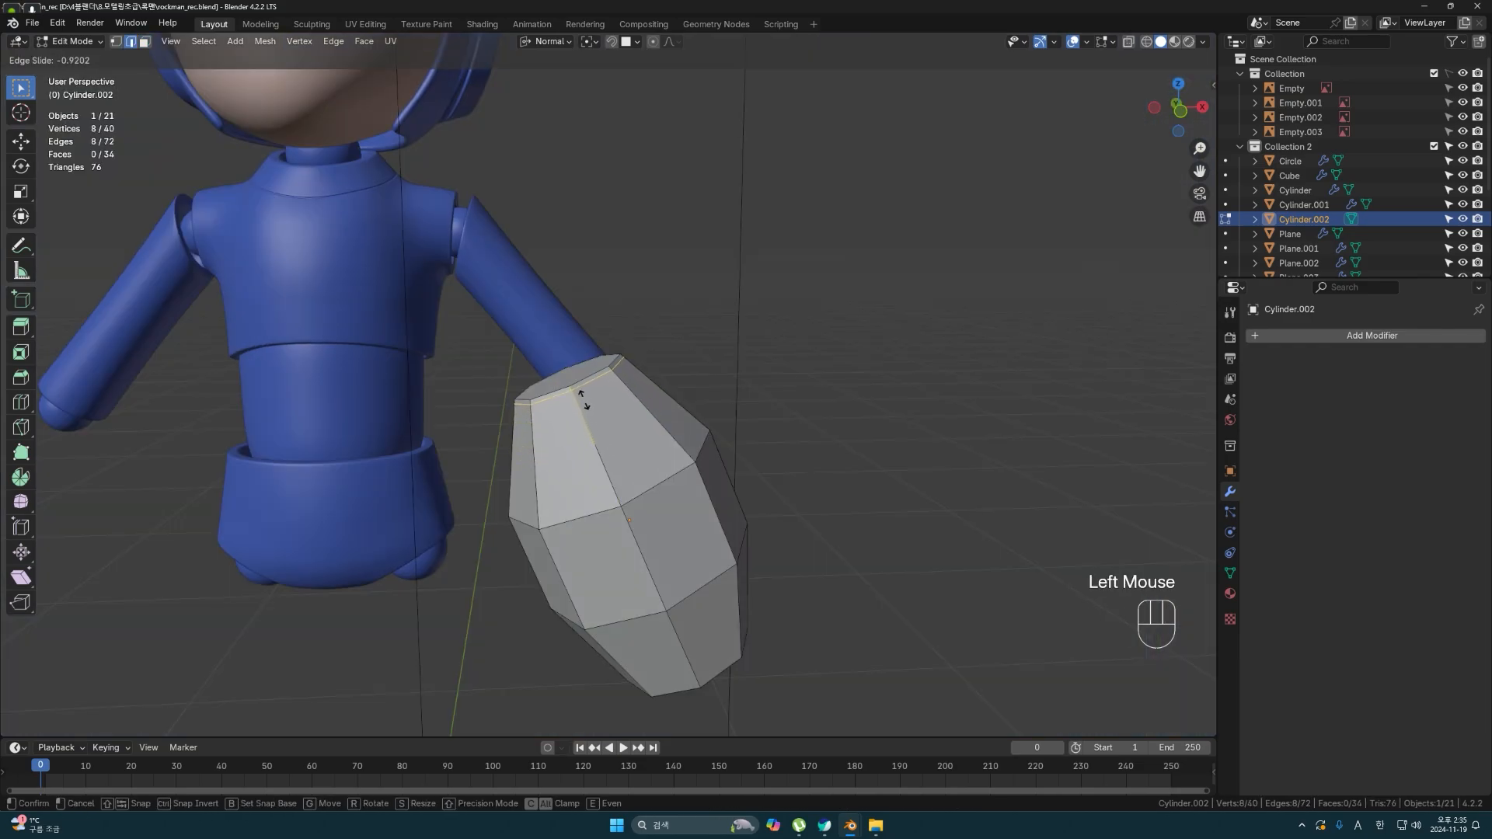
click(584, 400)
- Add a supporting loop cut close to the forearm's lower rim
shift+middle_drag(584, 400, 704, 555)
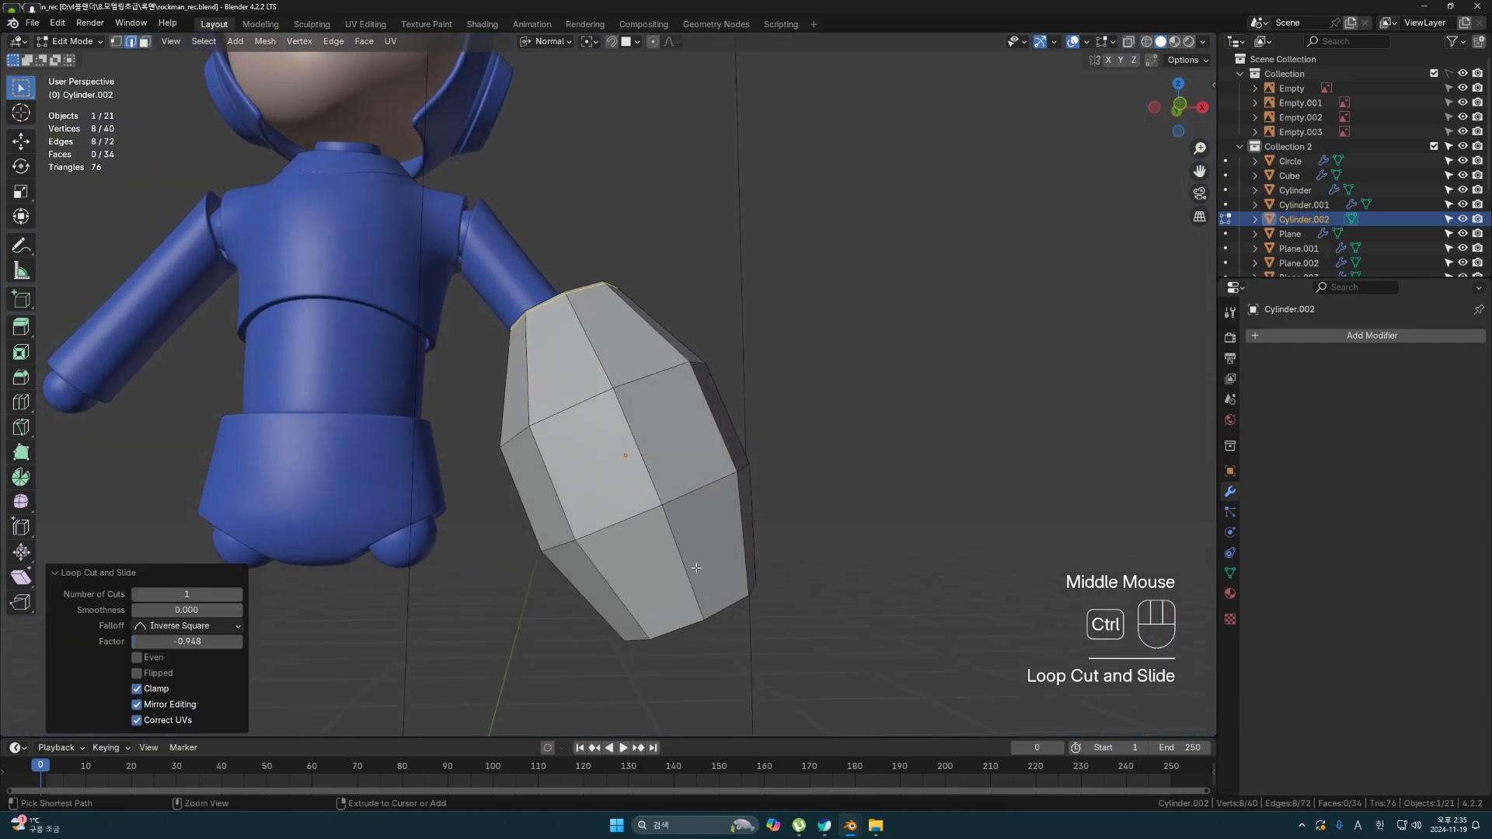
key(ctrl+r)
click(705, 595)
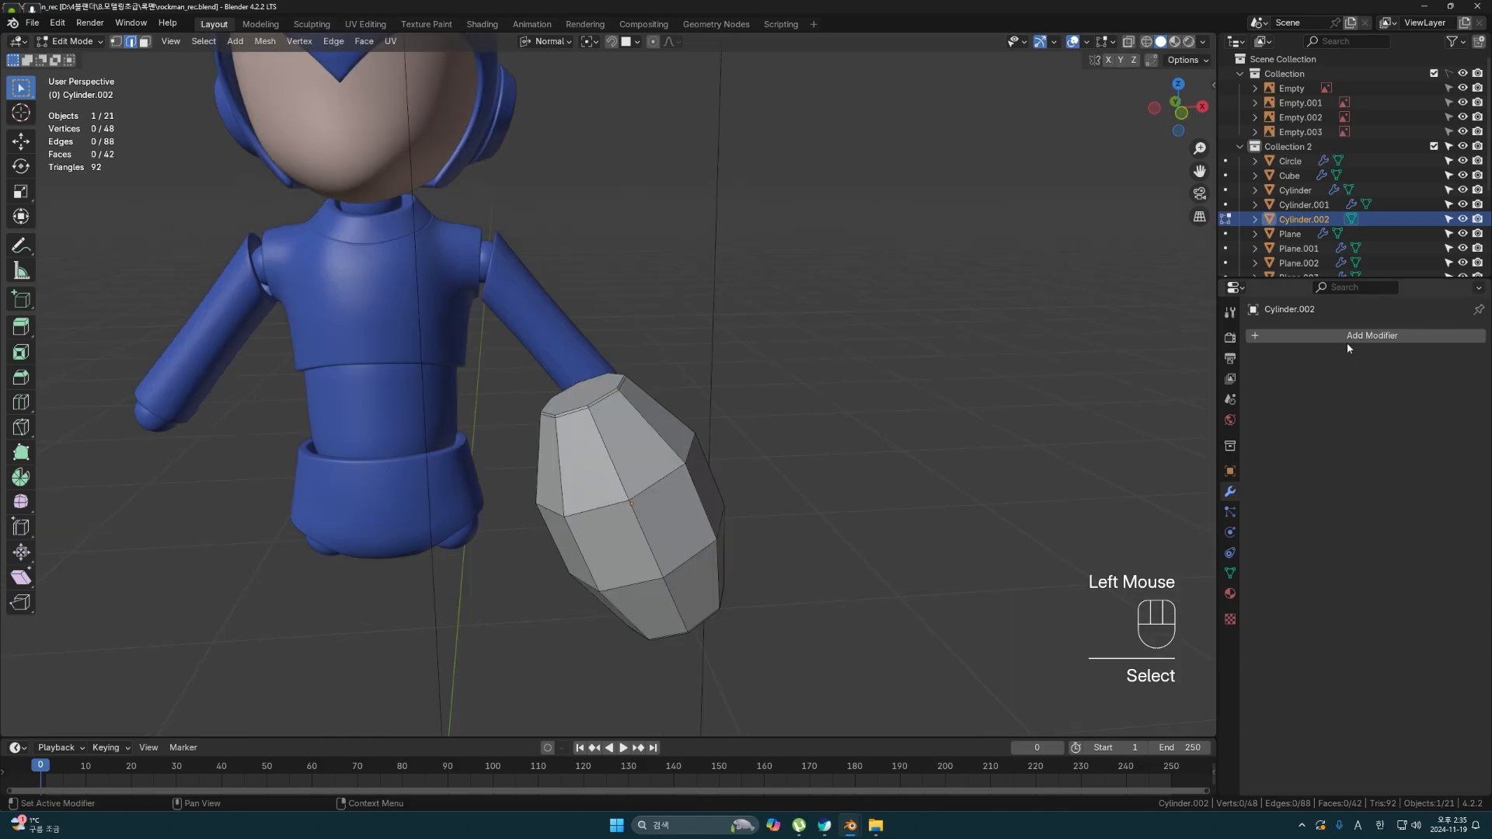
- Add a Subdivision Surface modifier to the forearm with a viewport level of 2
click(1347, 339)
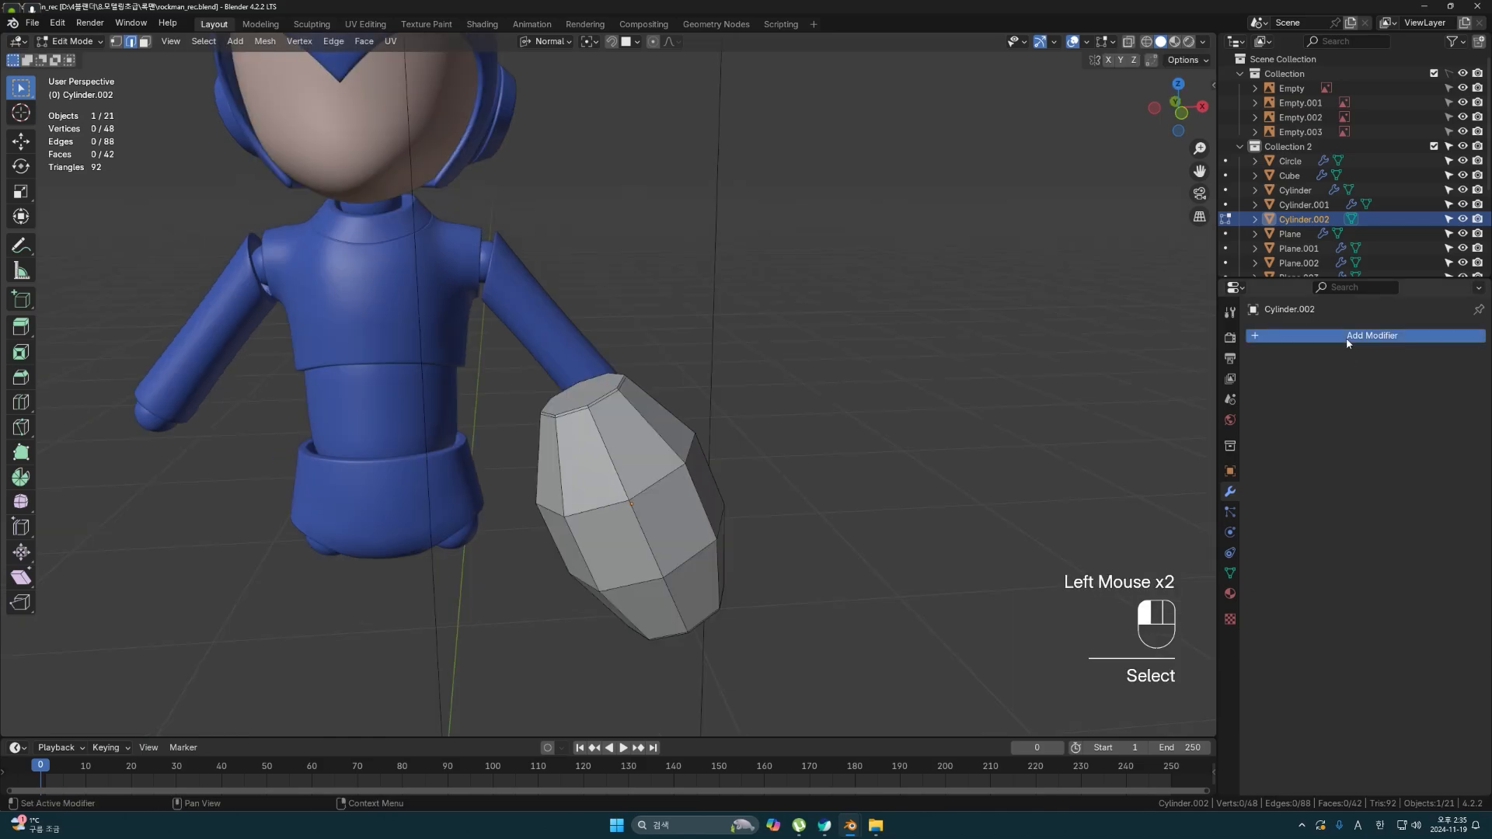
click(1346, 338)
click(1283, 366)
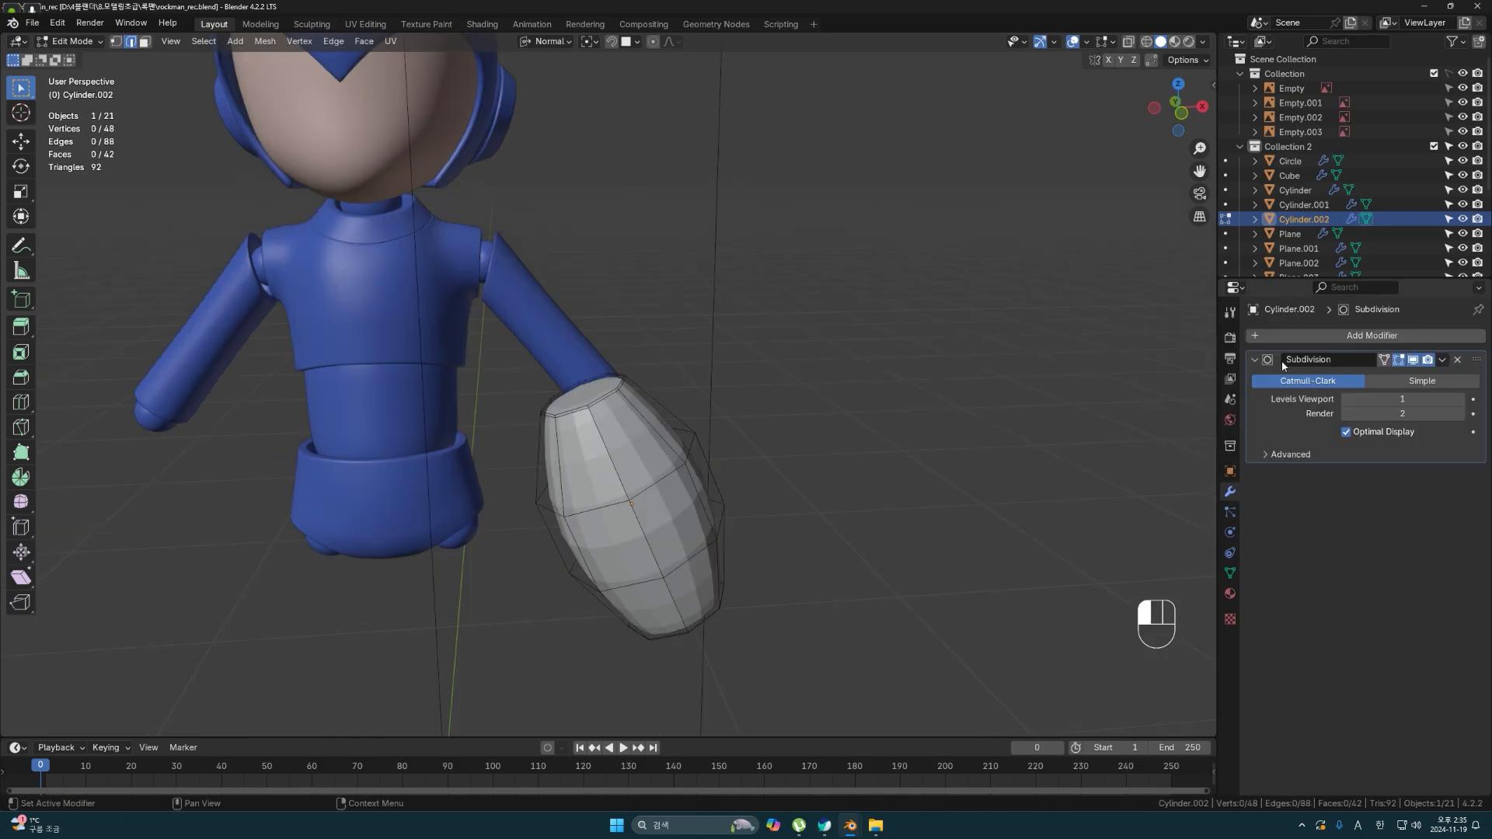
click(1459, 399)
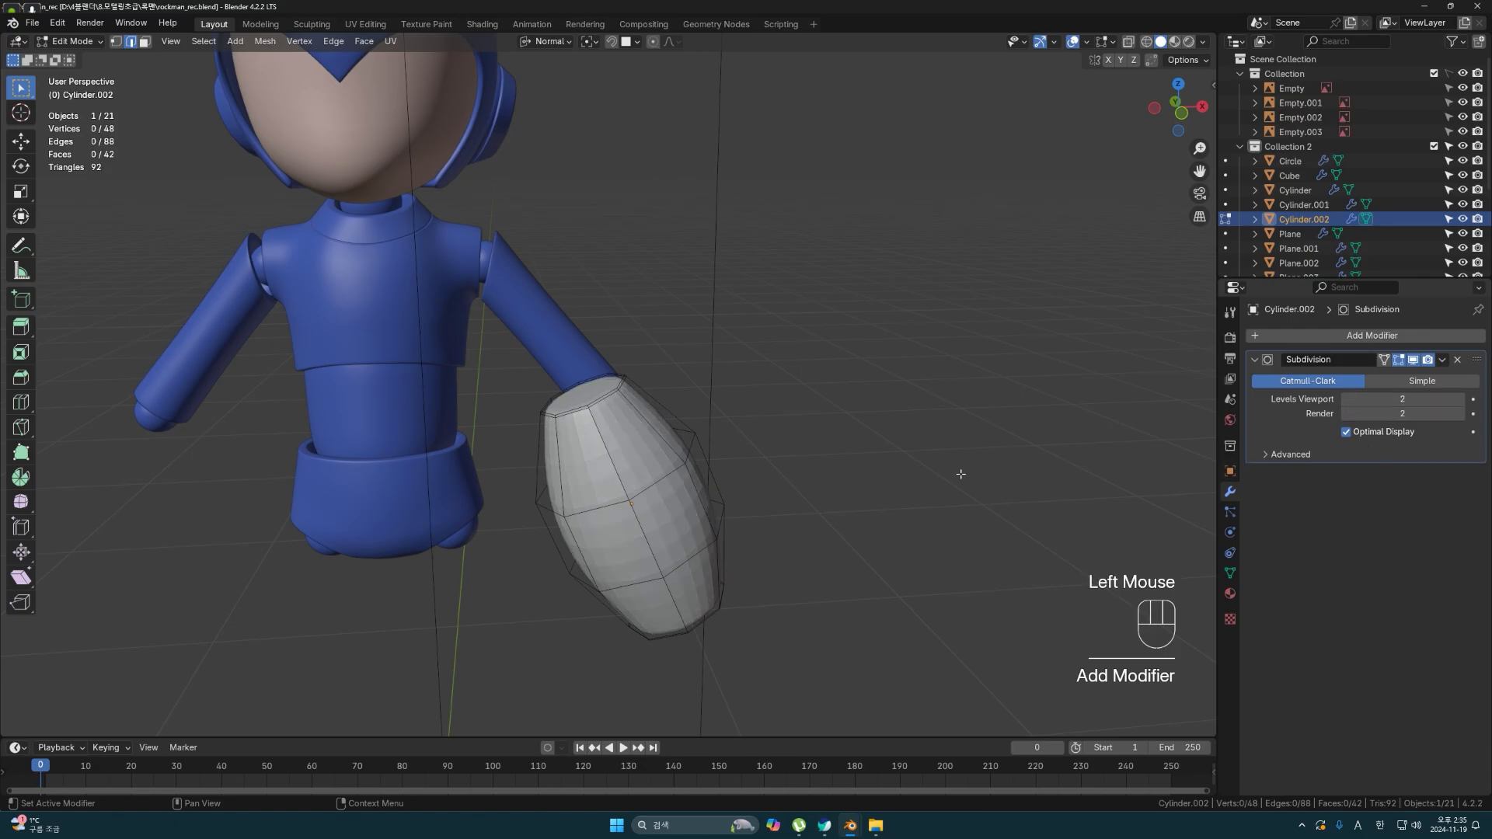
- Scale the forearm's lower rim loops down to about 0.898 to match the reference's wrist width
middle_drag(962, 469, 691, 448)
key(shift+z)
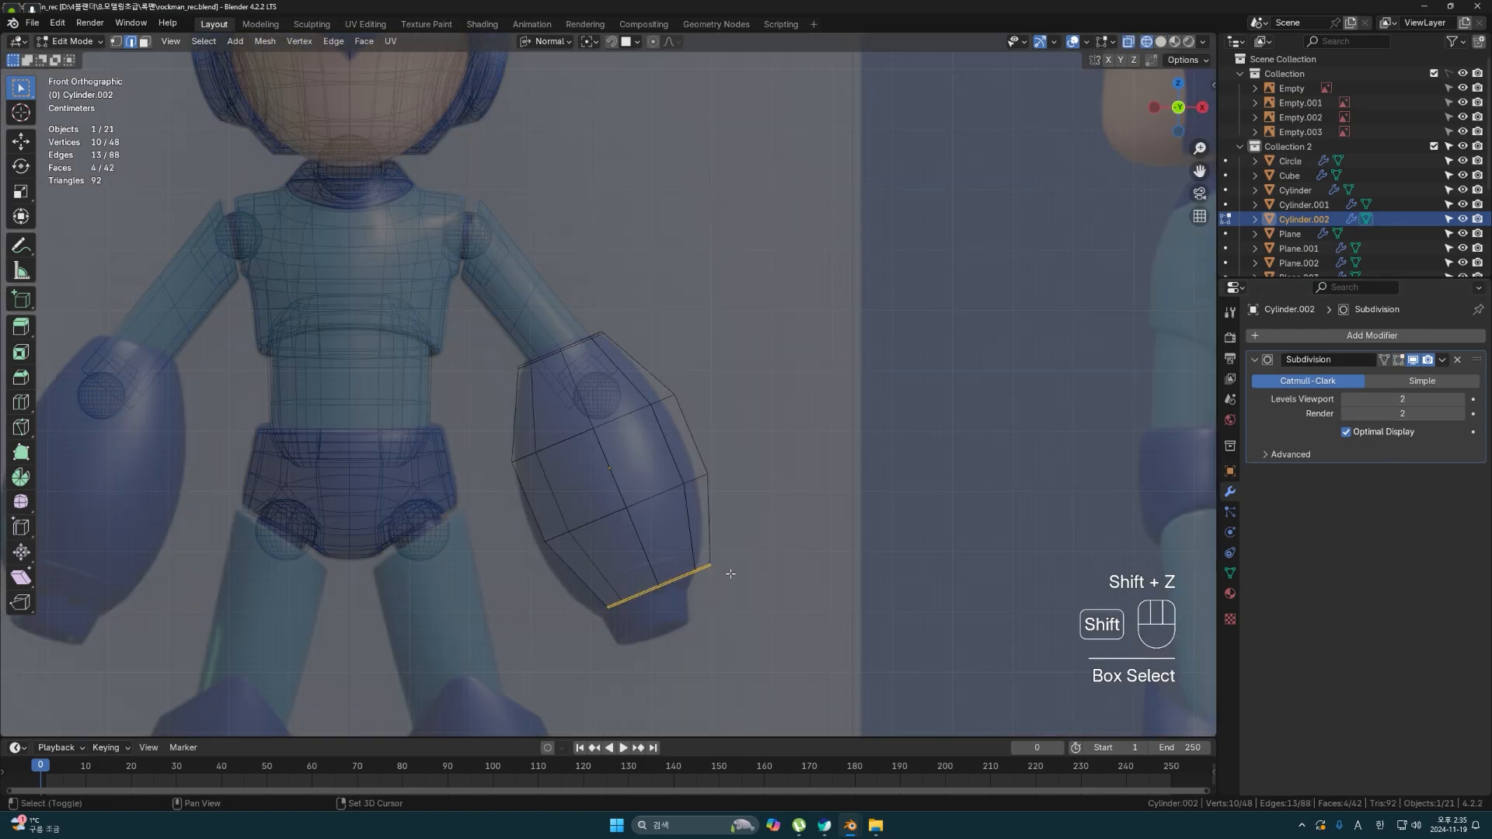
drag(733, 553, 589, 652)
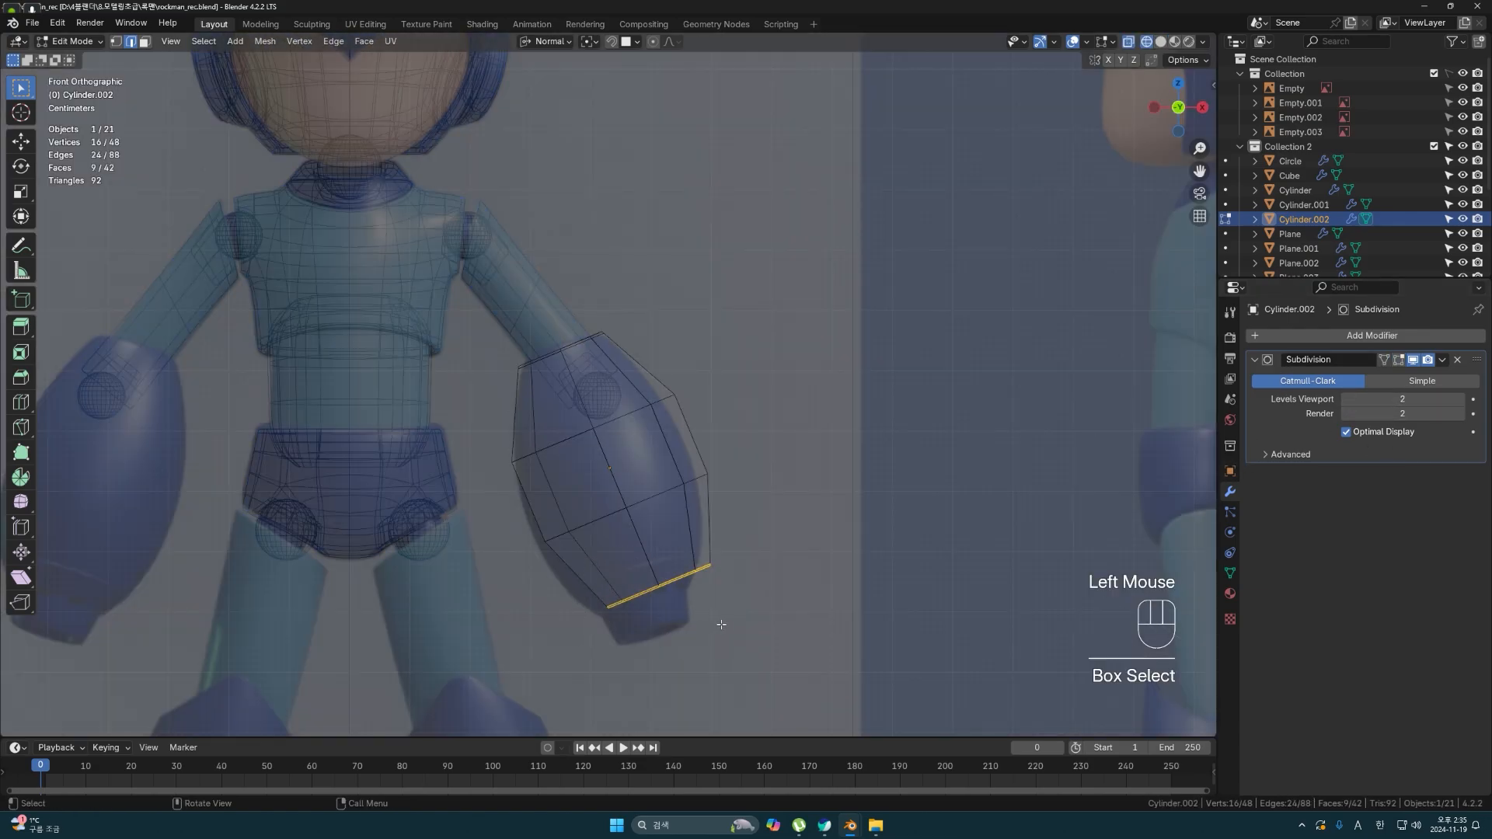
key(s)
click(716, 621)
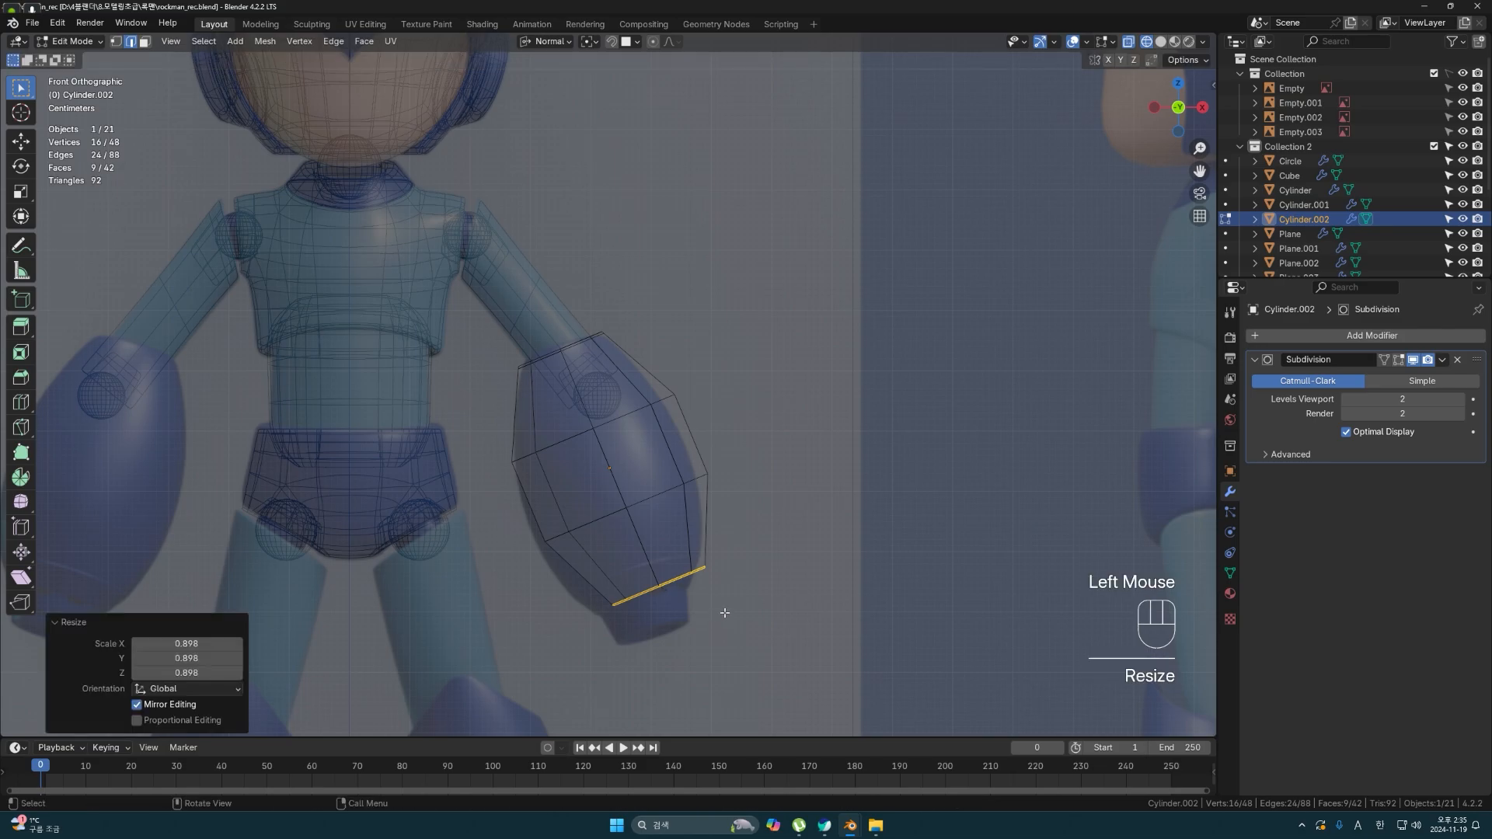
- Inset the forearm's upper cap face by about 0.102 m
key(3)
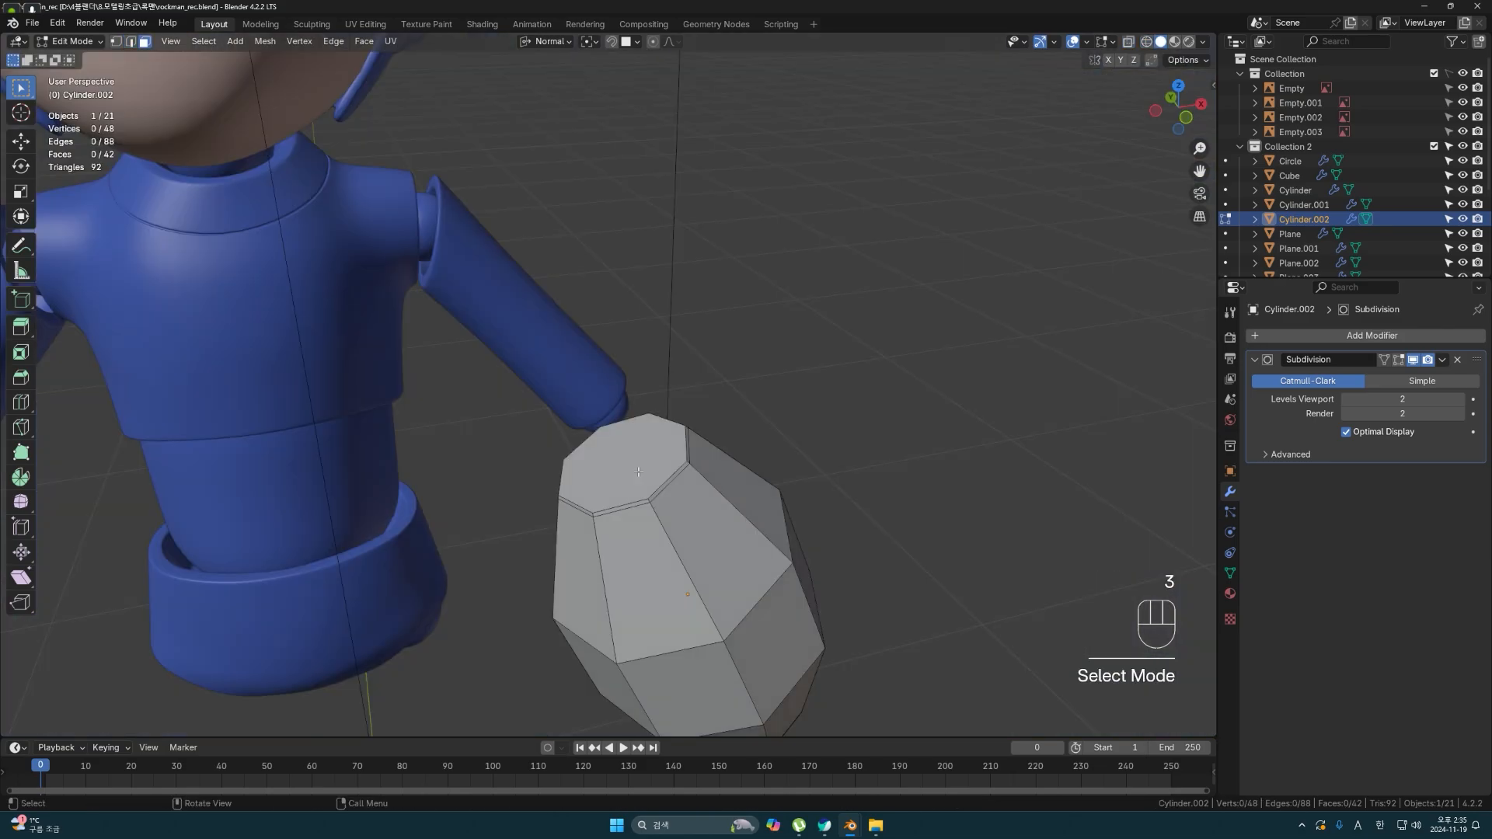
click(650, 469)
scroll(650, 468, up, 2)
middle_drag(652, 461, 667, 466)
scroll(667, 467, up, 2)
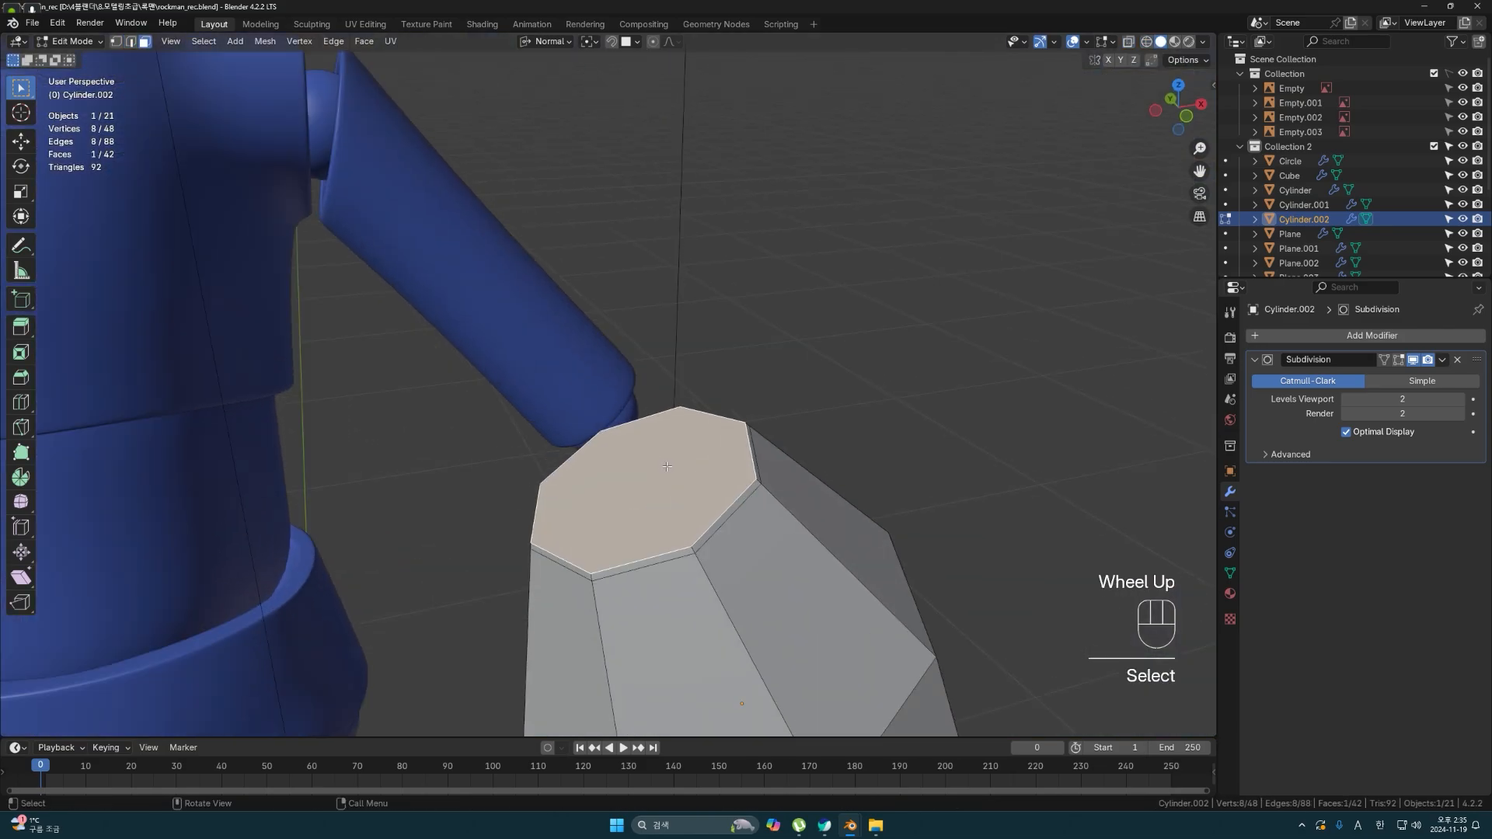
key(i)
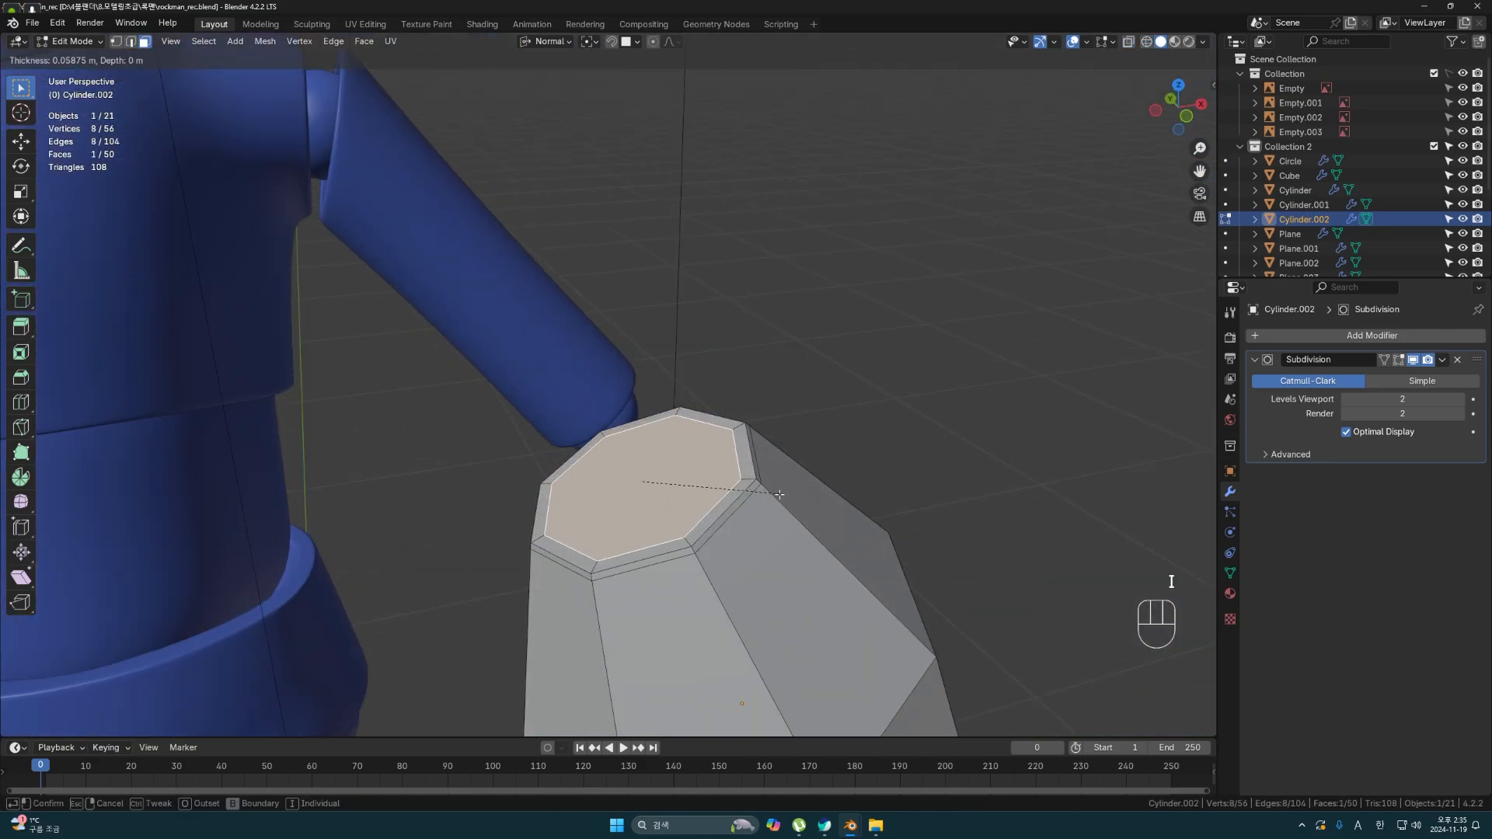
click(767, 498)
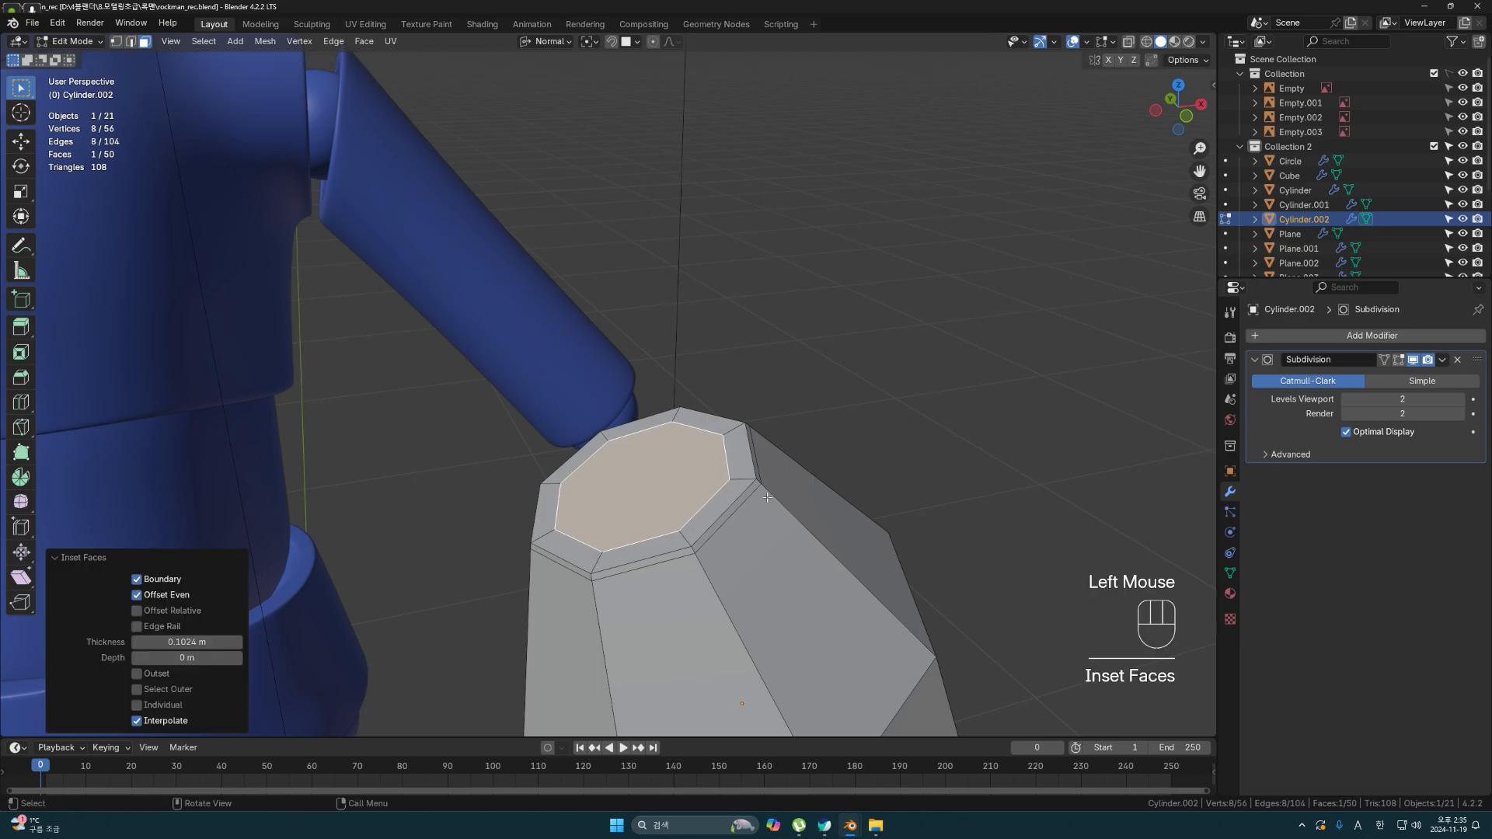
- Extrude the inset upper face down into the forearm and scale the recess floor to about 0.739
key(e)
click(813, 560)
middle_drag(812, 560, 730, 436)
key(s)
click(737, 482)
- Add supporting loop cuts inside the upper recess, one near the opening with factor 0.934 and one near the floor
key(ctrl+r)
click(663, 326)
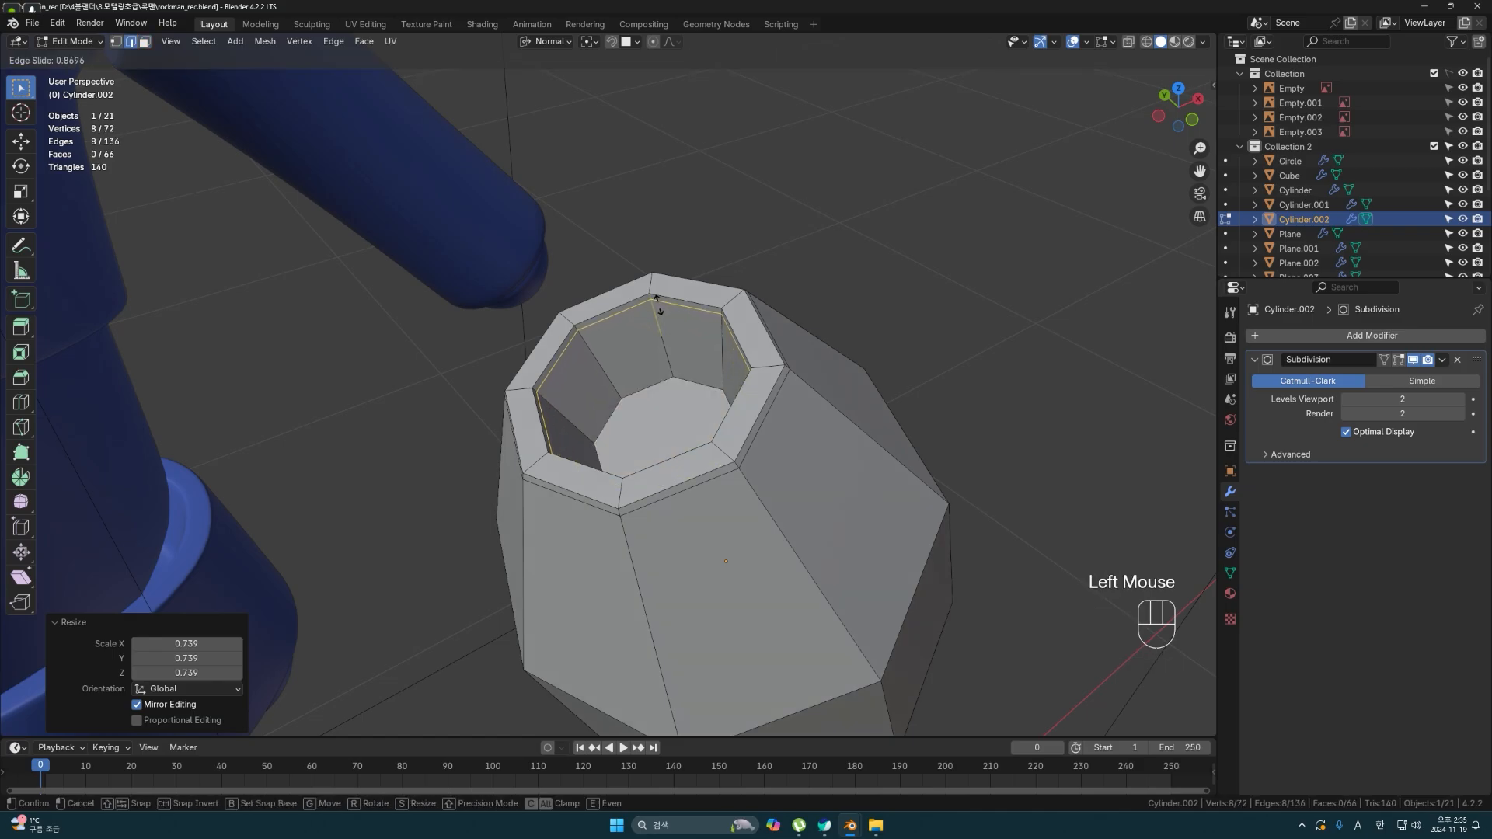
click(657, 297)
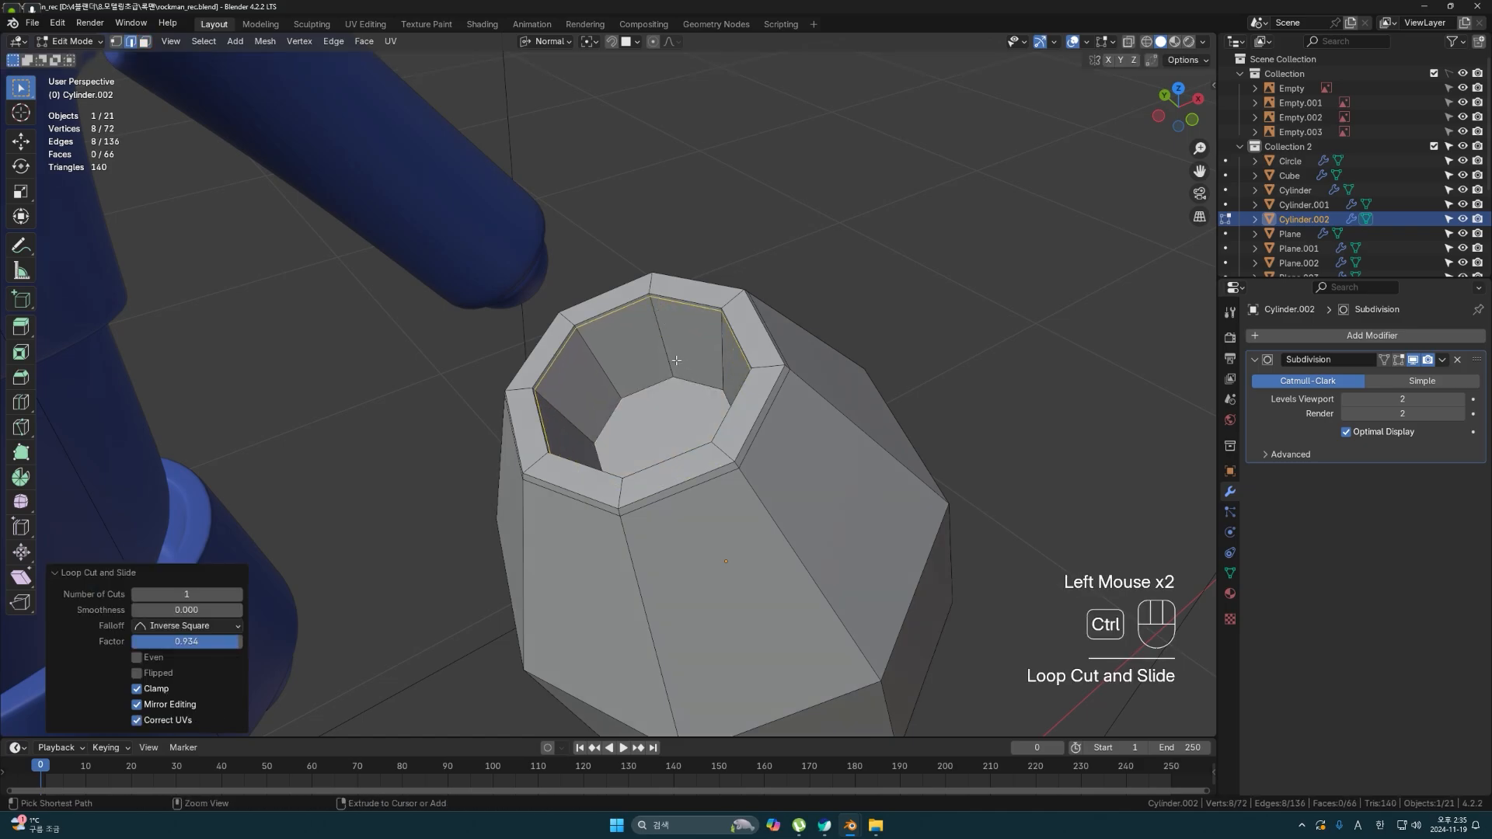
key(ctrl+r)
click(677, 362)
click(679, 398)
click(854, 315)
- Fit the whole forearm to the front reference by rotating, moving and slightly enlarging it
middle_drag(843, 322, 829, 353)
key(Tab)
key(grave)
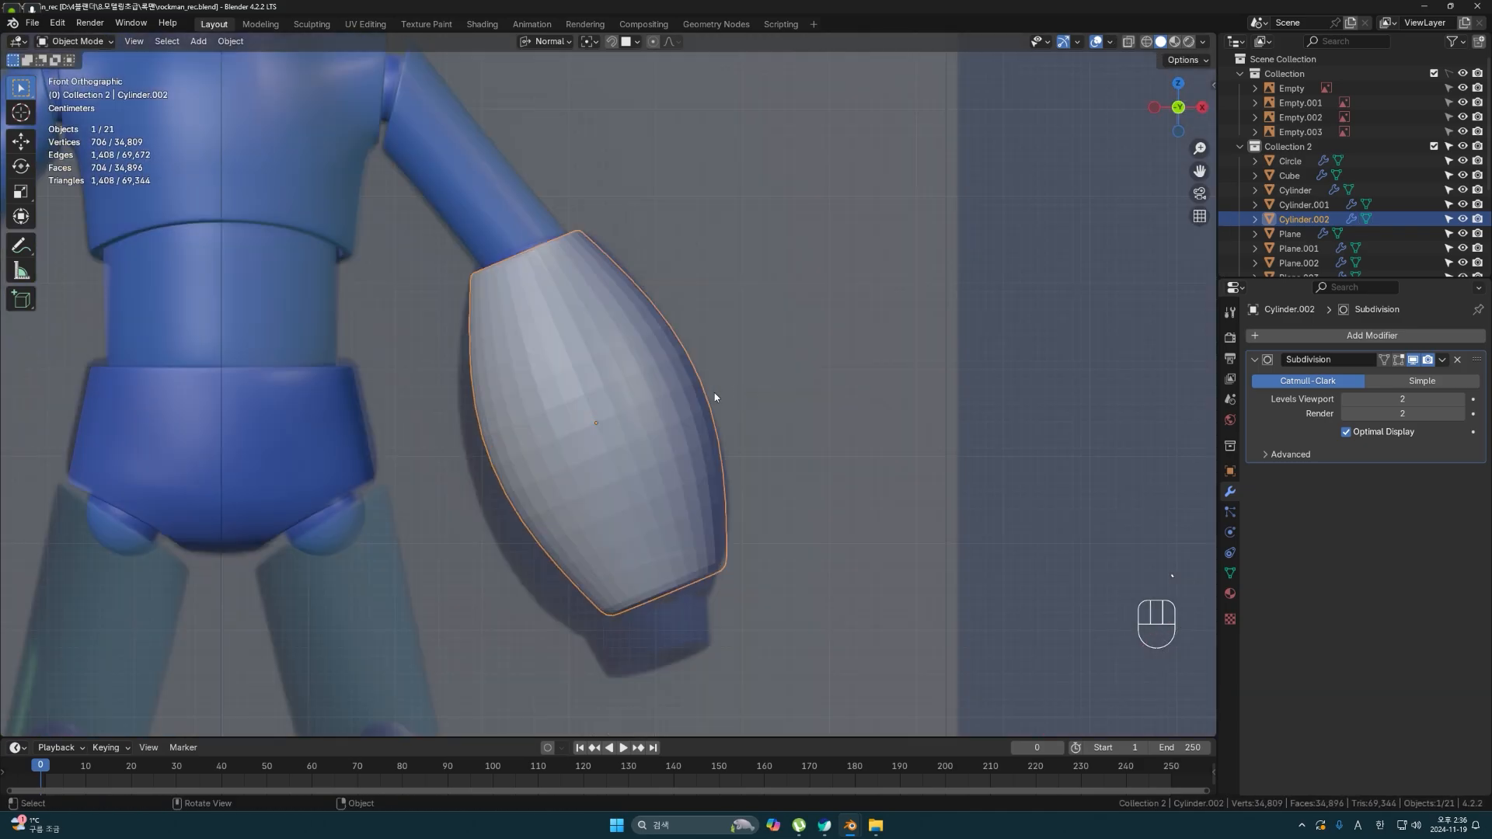
scroll(716, 397, down, 1)
key(r)
click(656, 461)
key(g)
click(655, 471)
key(s)
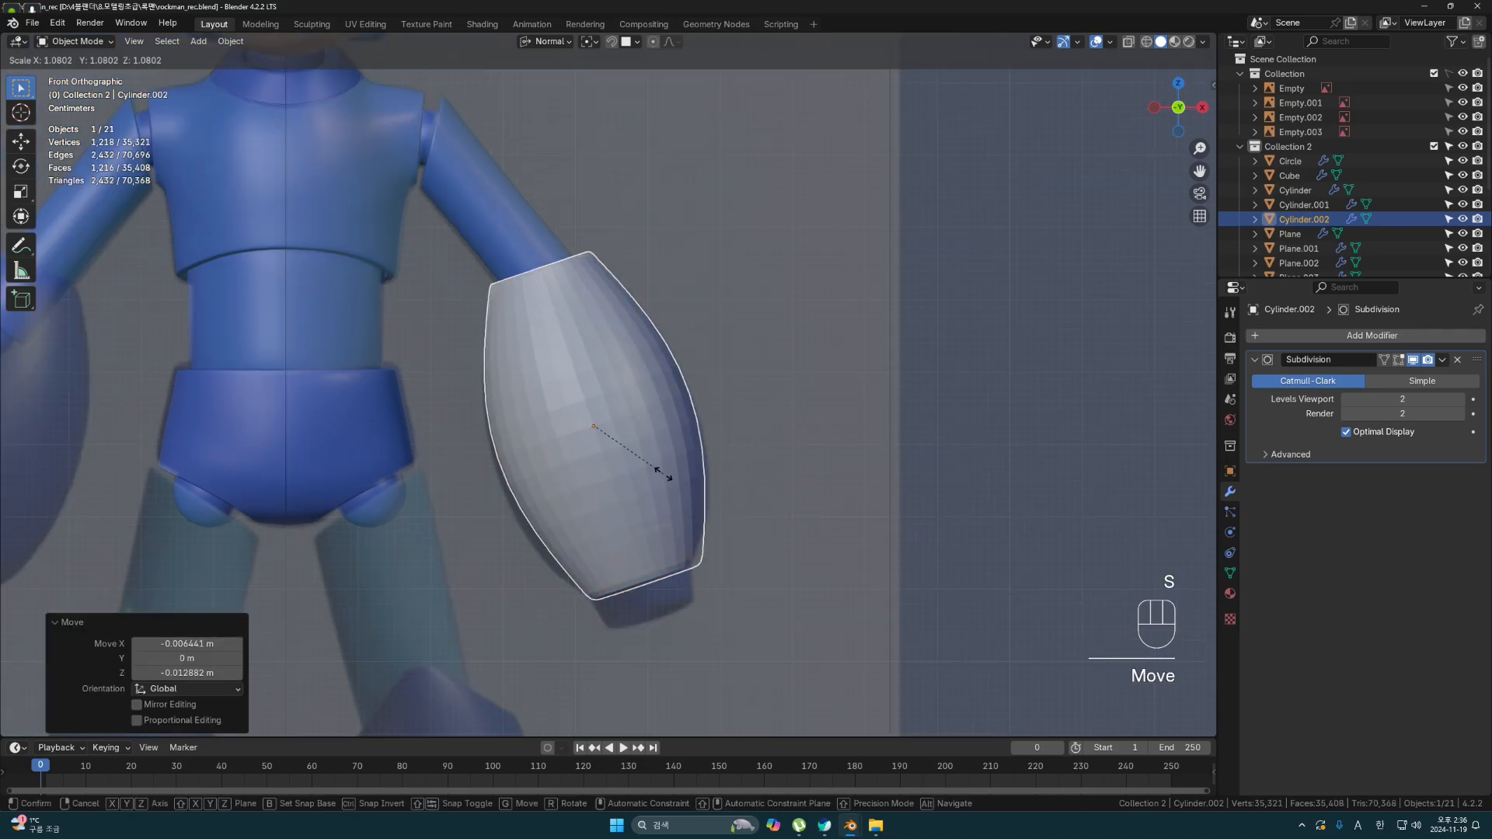
click(663, 474)
- Rescale the forearm's lower rim loops to follow the wrist end of the reference outline
key(Tab)
drag(747, 425, 636, 484)
shift+drag(498, 388, 656, 493)
double_click(786, 489)
drag(593, 533, 716, 616)
key(s)
click(661, 608)
double_click(760, 586)
- Slide the forearm's lower middle edge loop along the surface to refine the bulge against the reference
scroll(700, 544, up, 2)
alt+shift+click(586, 502)
key(g)
key(g)
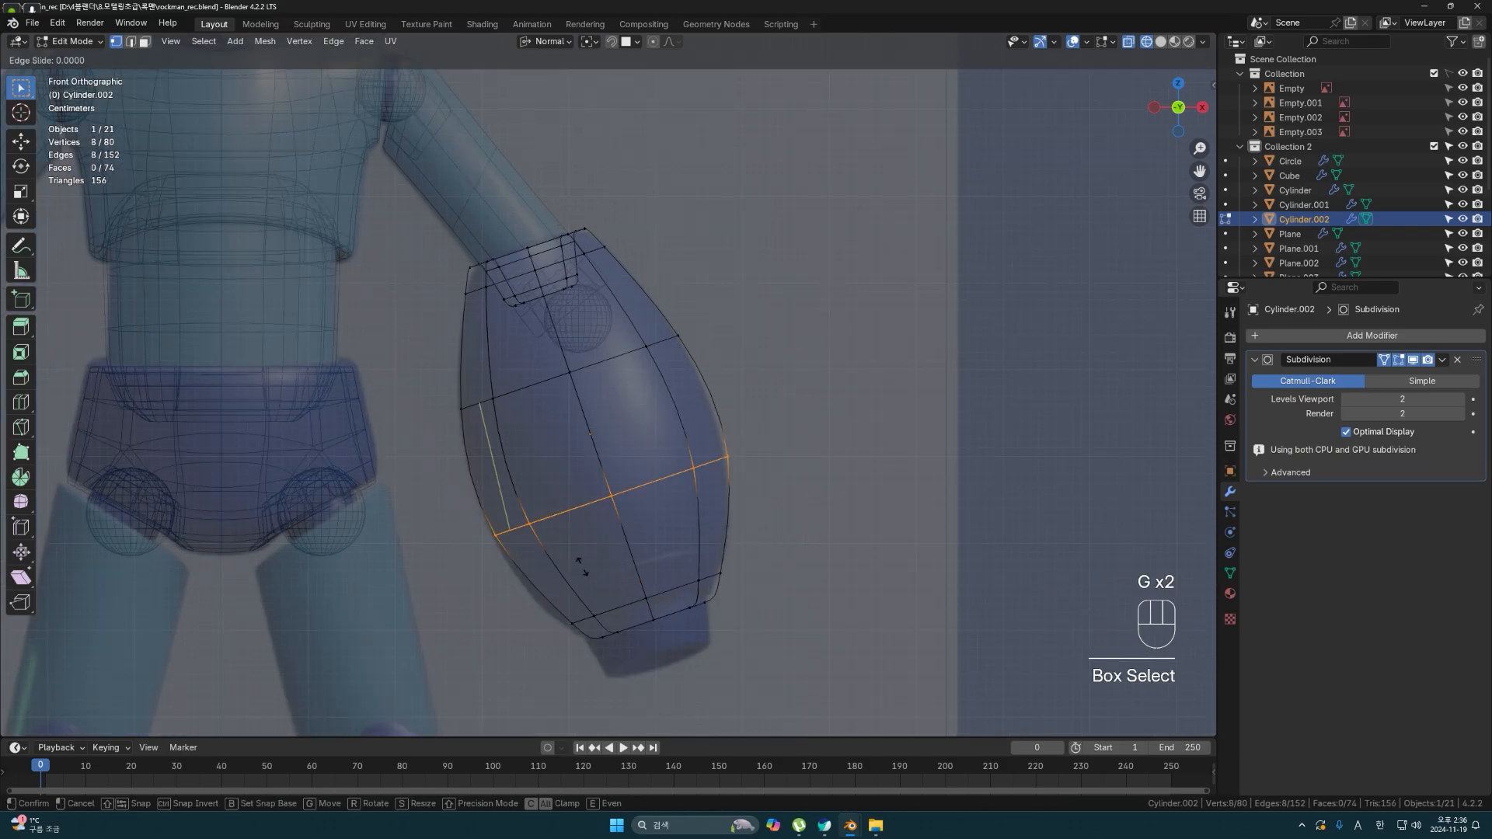
click(585, 575)
click(781, 497)
- Examine the smoothed forearm's shape in the front view and in perspective
middle_drag(781, 498, 657, 444)
key(grave)
click(677, 459)
scroll(739, 507, up, 2)
key(Tab)
key(alt+z)
scroll(664, 447, down, 1)
- Inset the forearm's lower cap face by about 0.07 m, with subdivision hidden while editing
key(Tab)
click(1399, 359)
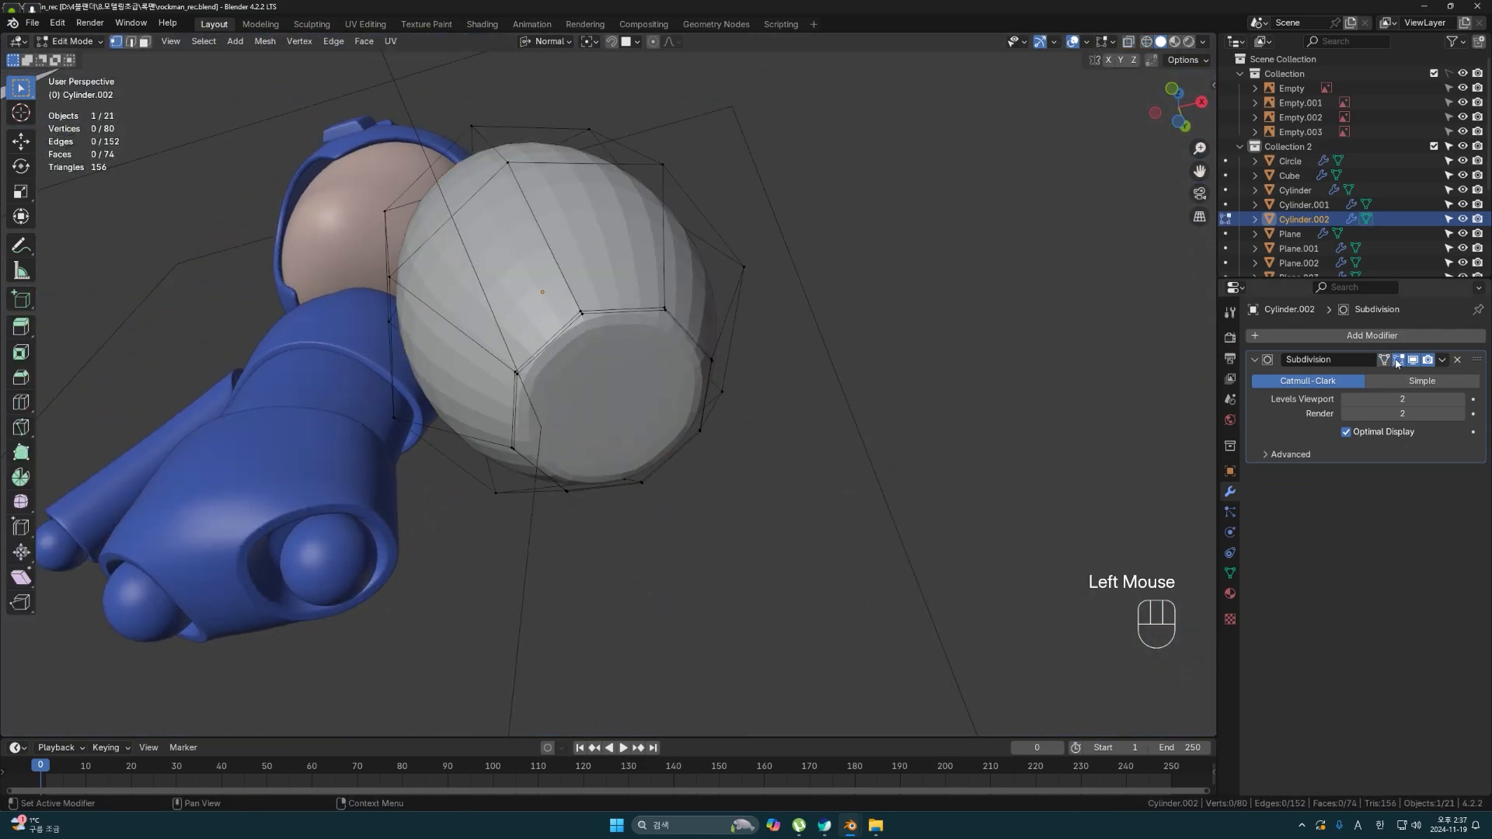
click(1399, 359)
click(645, 395)
key(3)
click(649, 391)
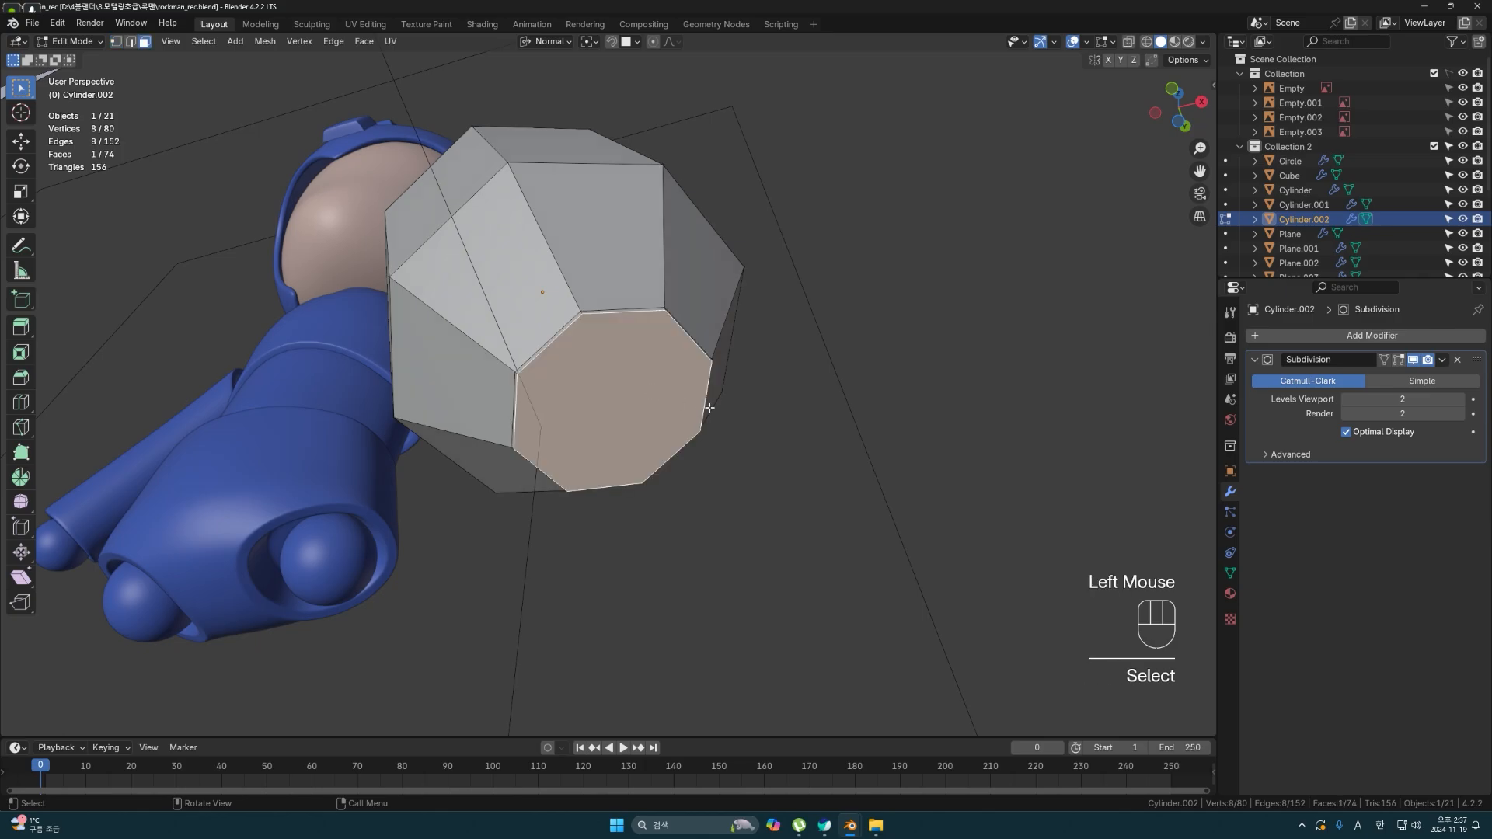
key(i)
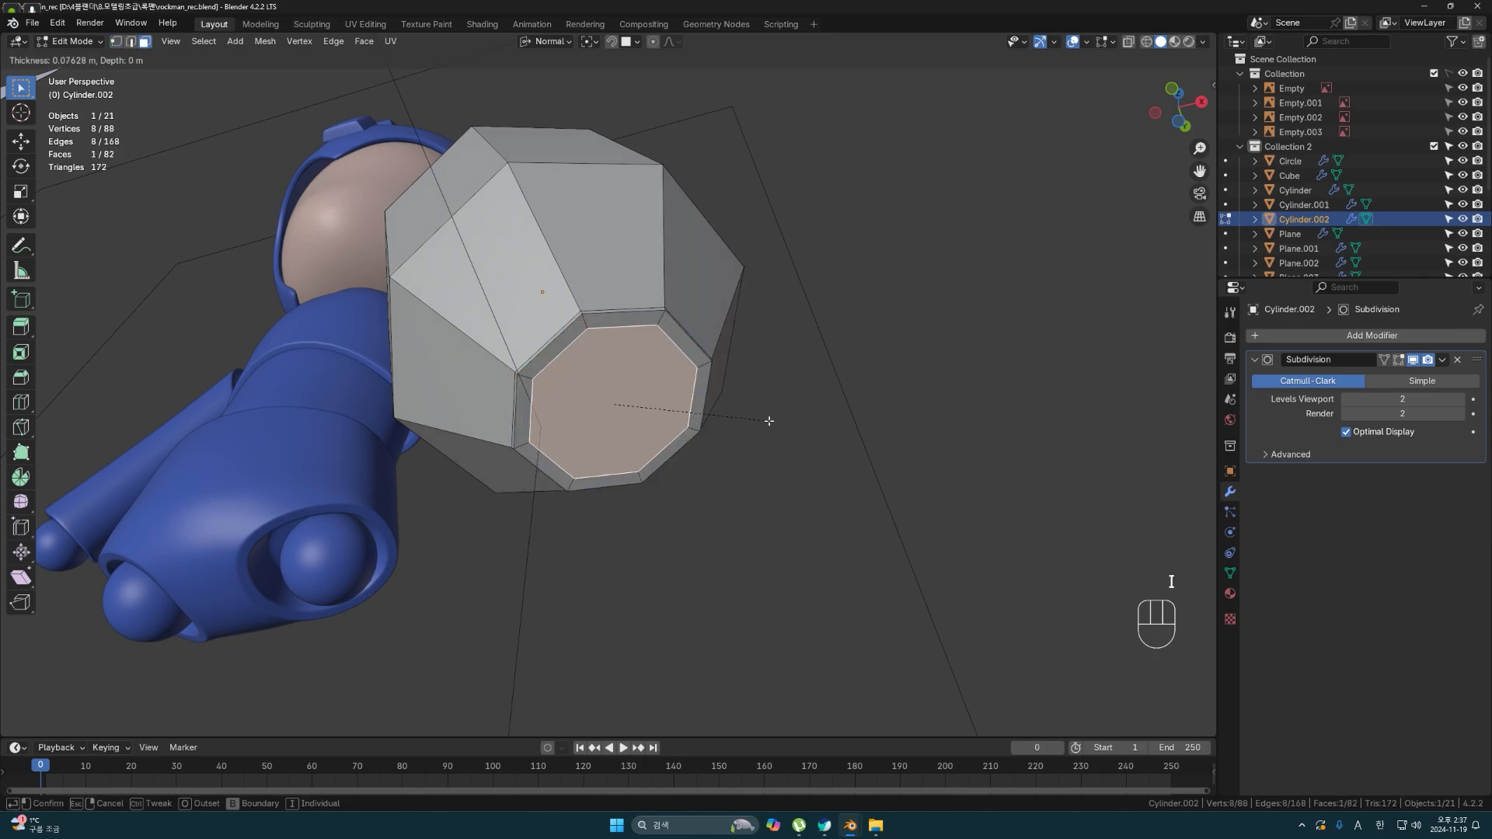
click(763, 417)
- Extrude the inset lower face up into the forearm and scale the recess floor to about 0.831
middle_drag(763, 417, 692, 381)
key(e)
click(704, 402)
key(s)
click(607, 420)
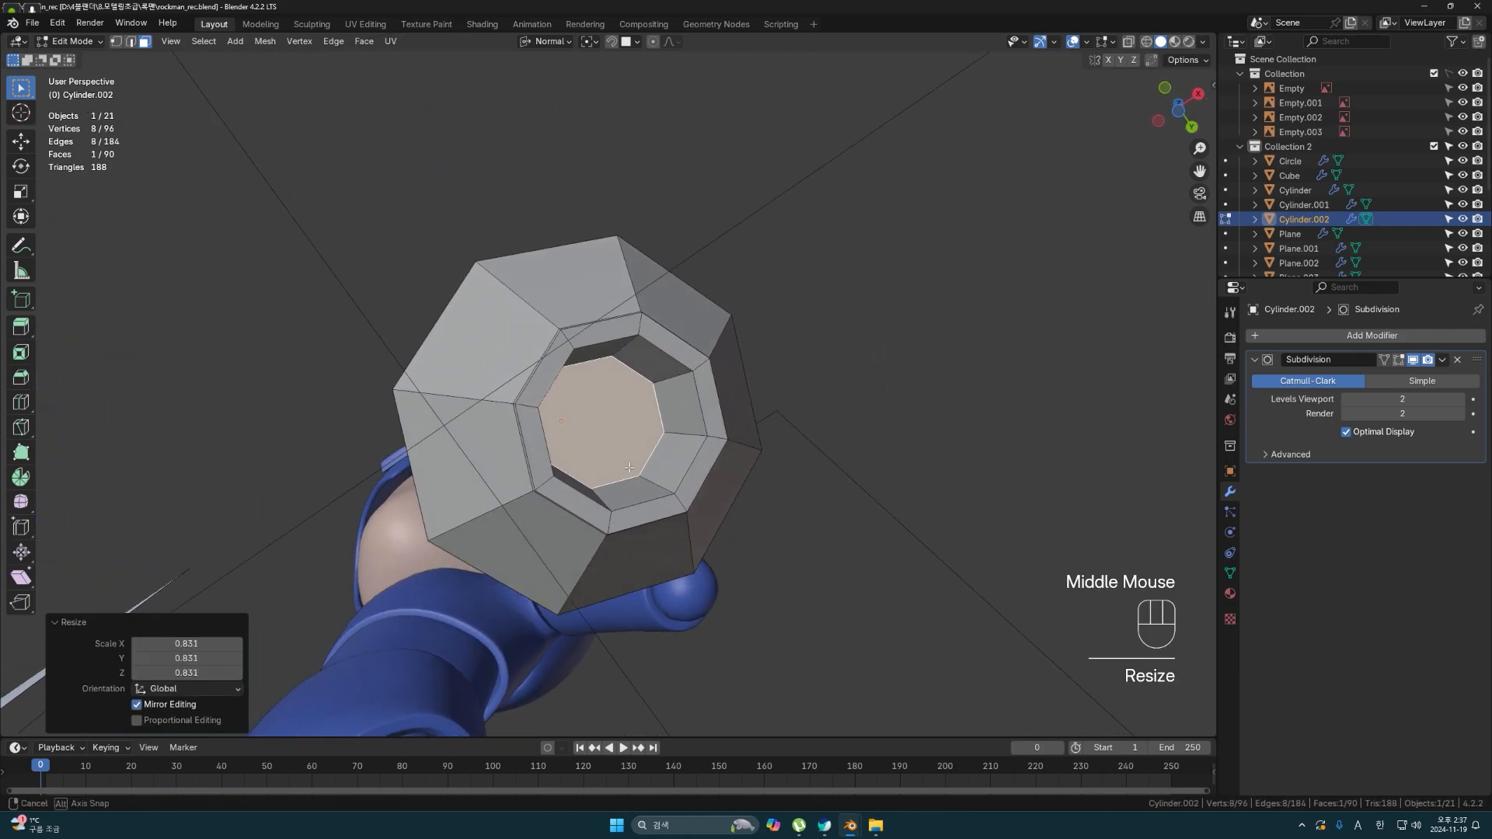
- Add supporting loop cuts inside the lower recess, one near the opening with factor 0.907 and one toward the floor
ctrl+scroll(693, 376, up, 2)
key(ctrl+r)
click(703, 373)
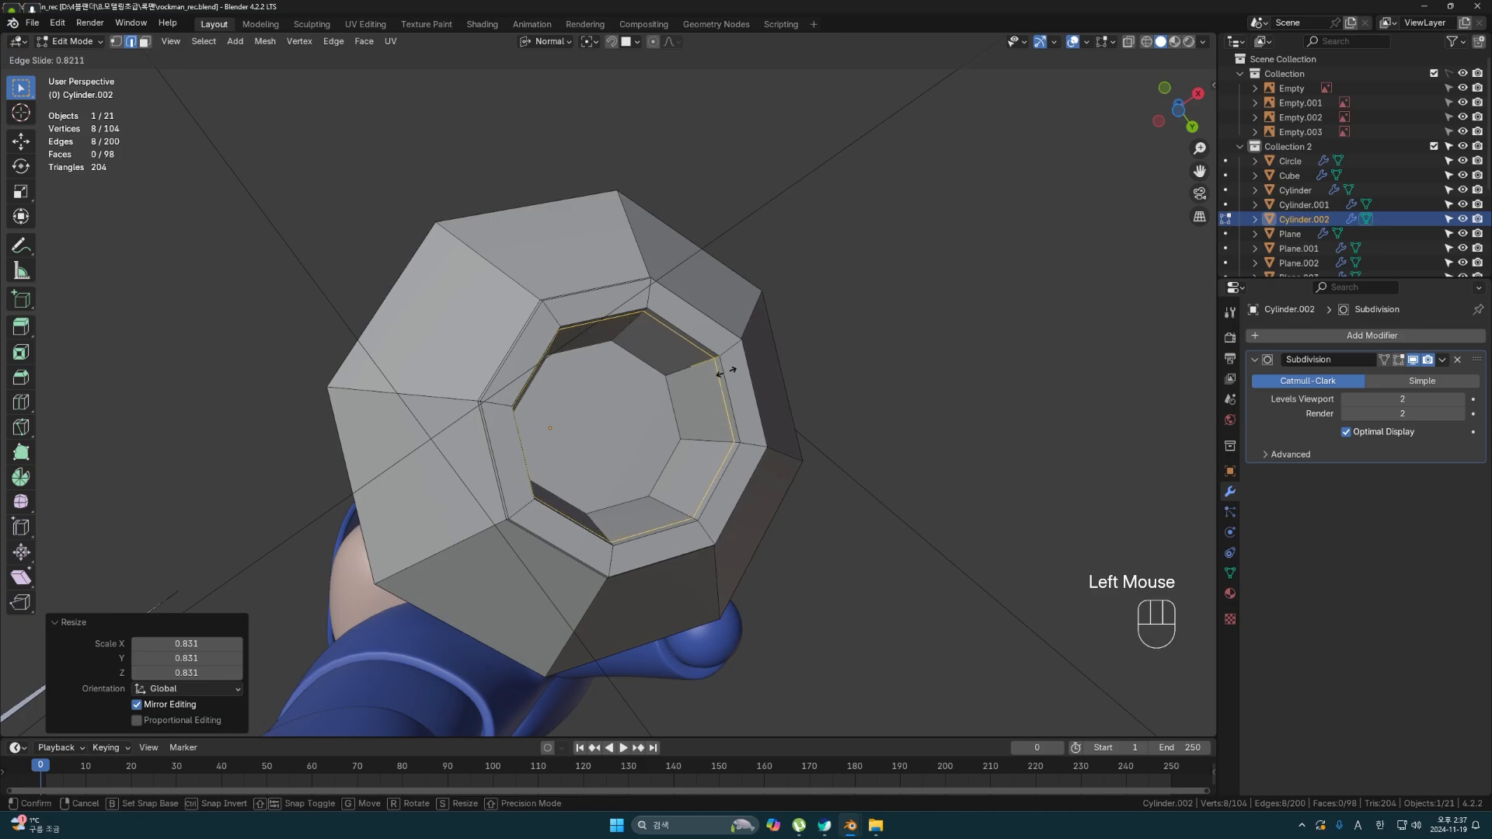
click(730, 374)
click(676, 376)
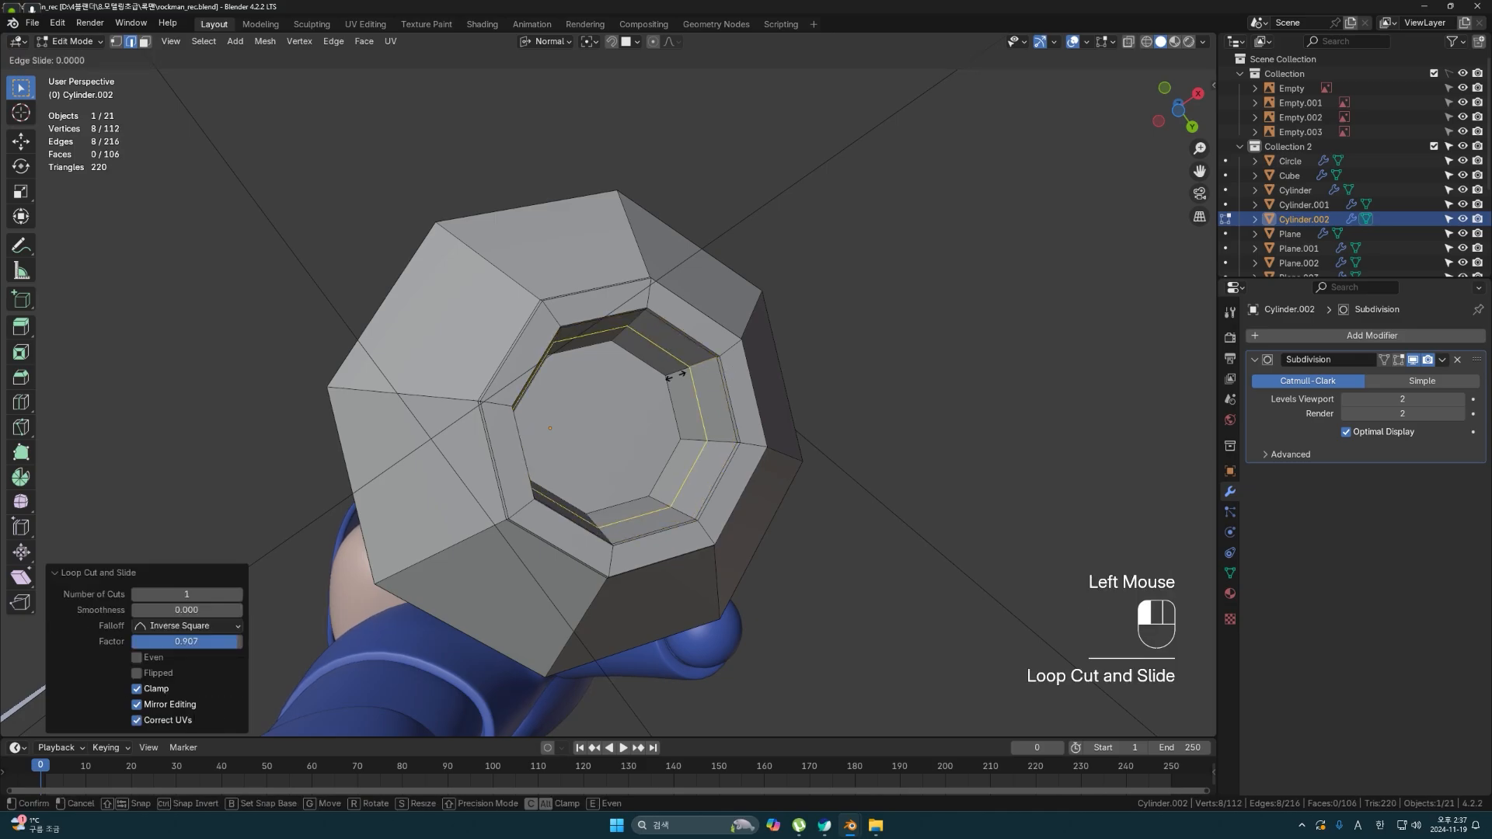
- Shade the forearm object smooth
key(Tab)
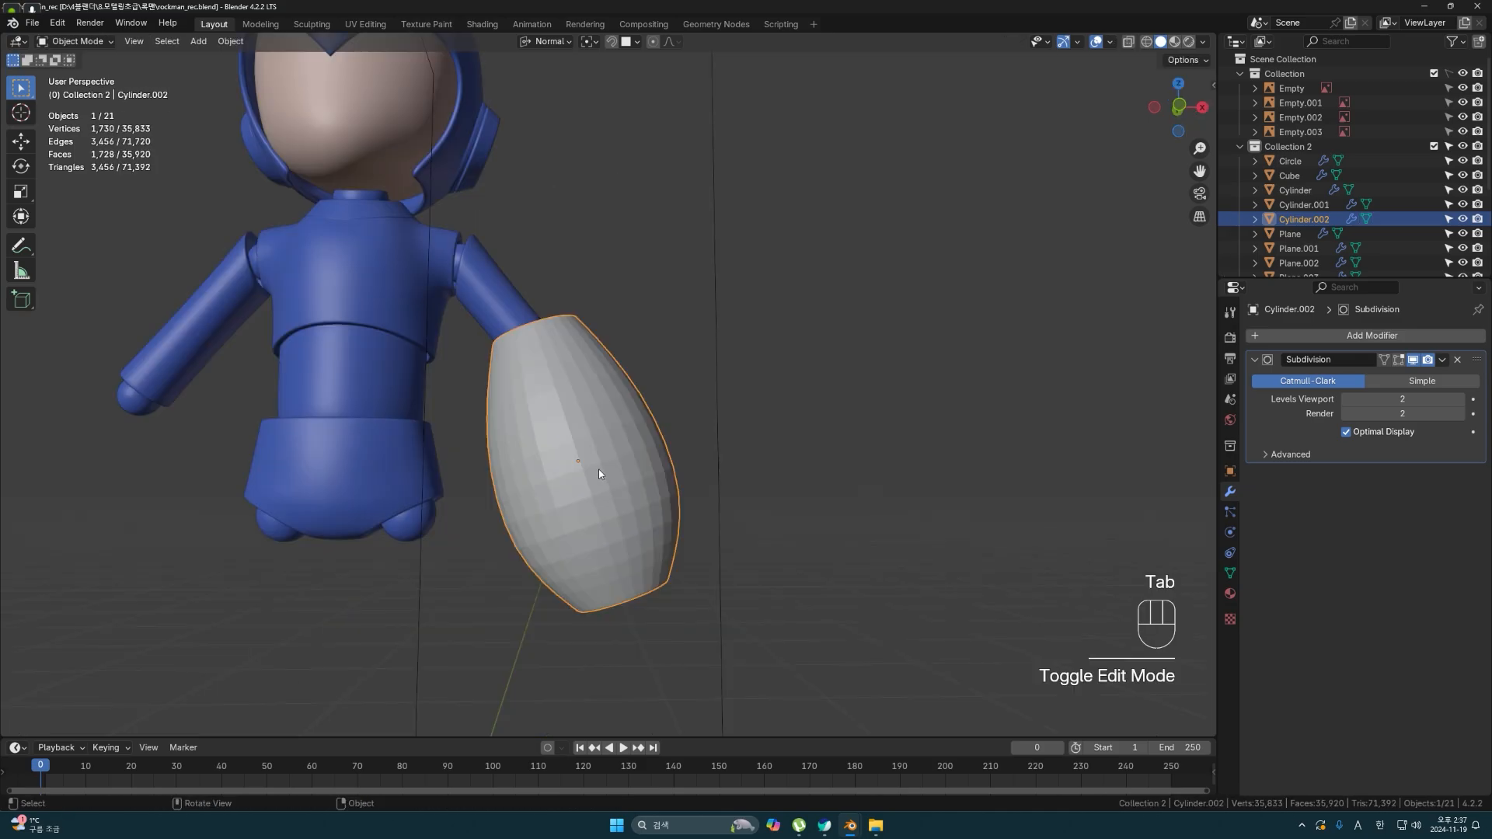
right_click(598, 469)
mouse_move(599, 468)
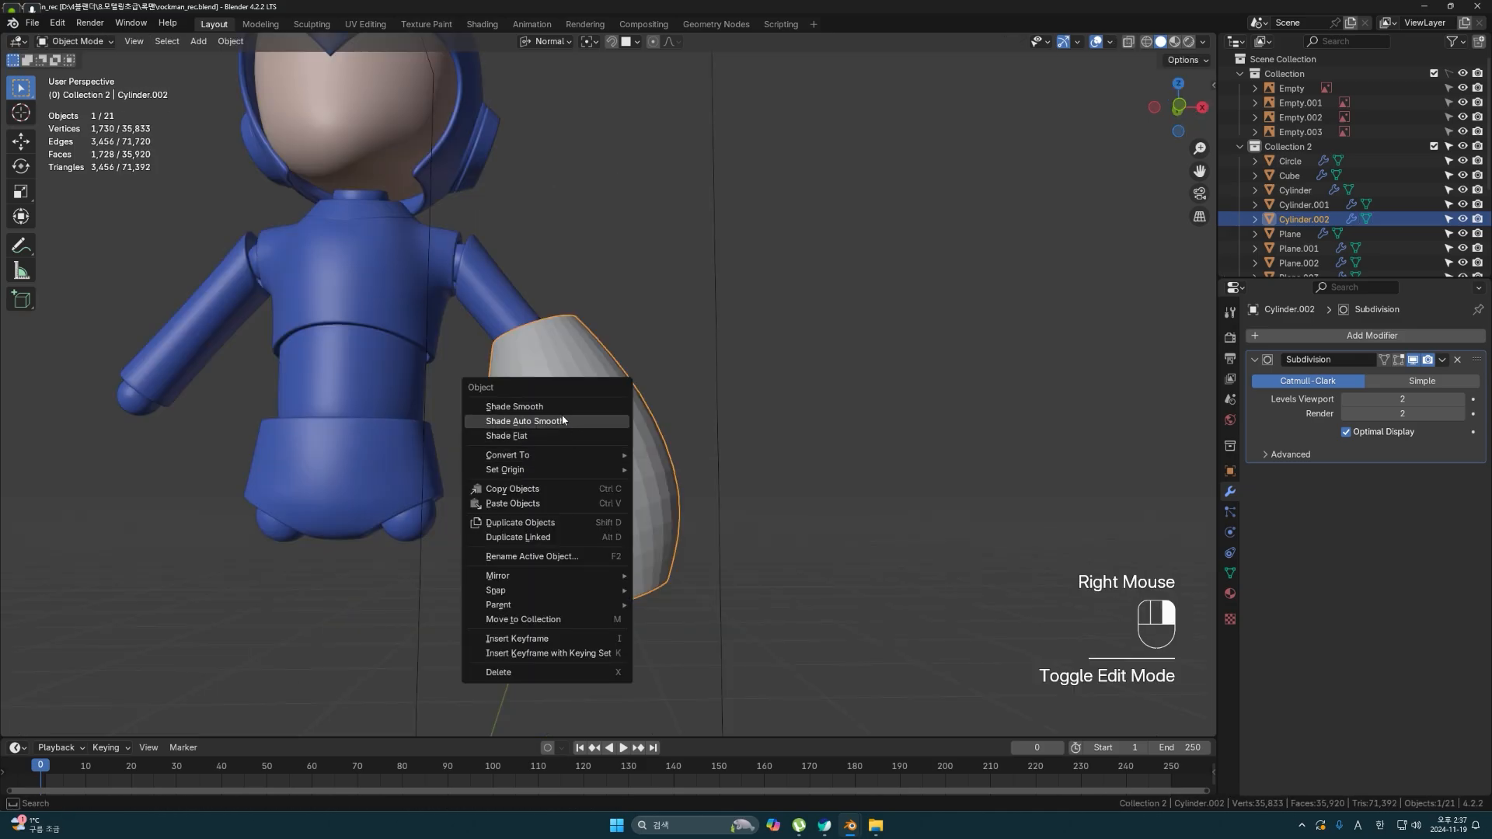
click(544, 407)
- Add a cylinder mesh with 48 vertices for the wrist
middle_drag(738, 480, 780, 460)
key(shift+a)
mouse_move(747, 498)
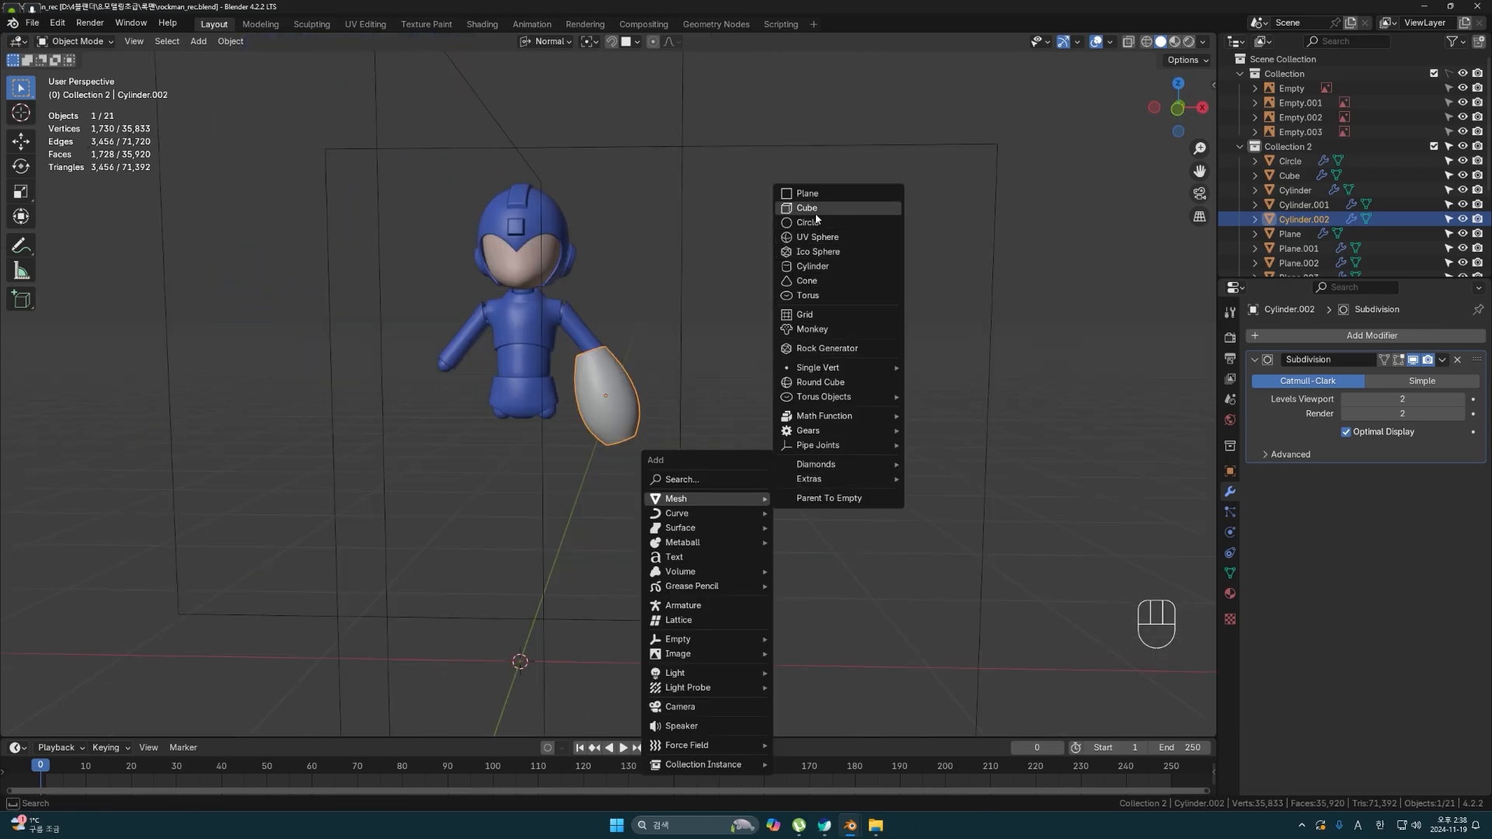
click(809, 268)
click(186, 552)
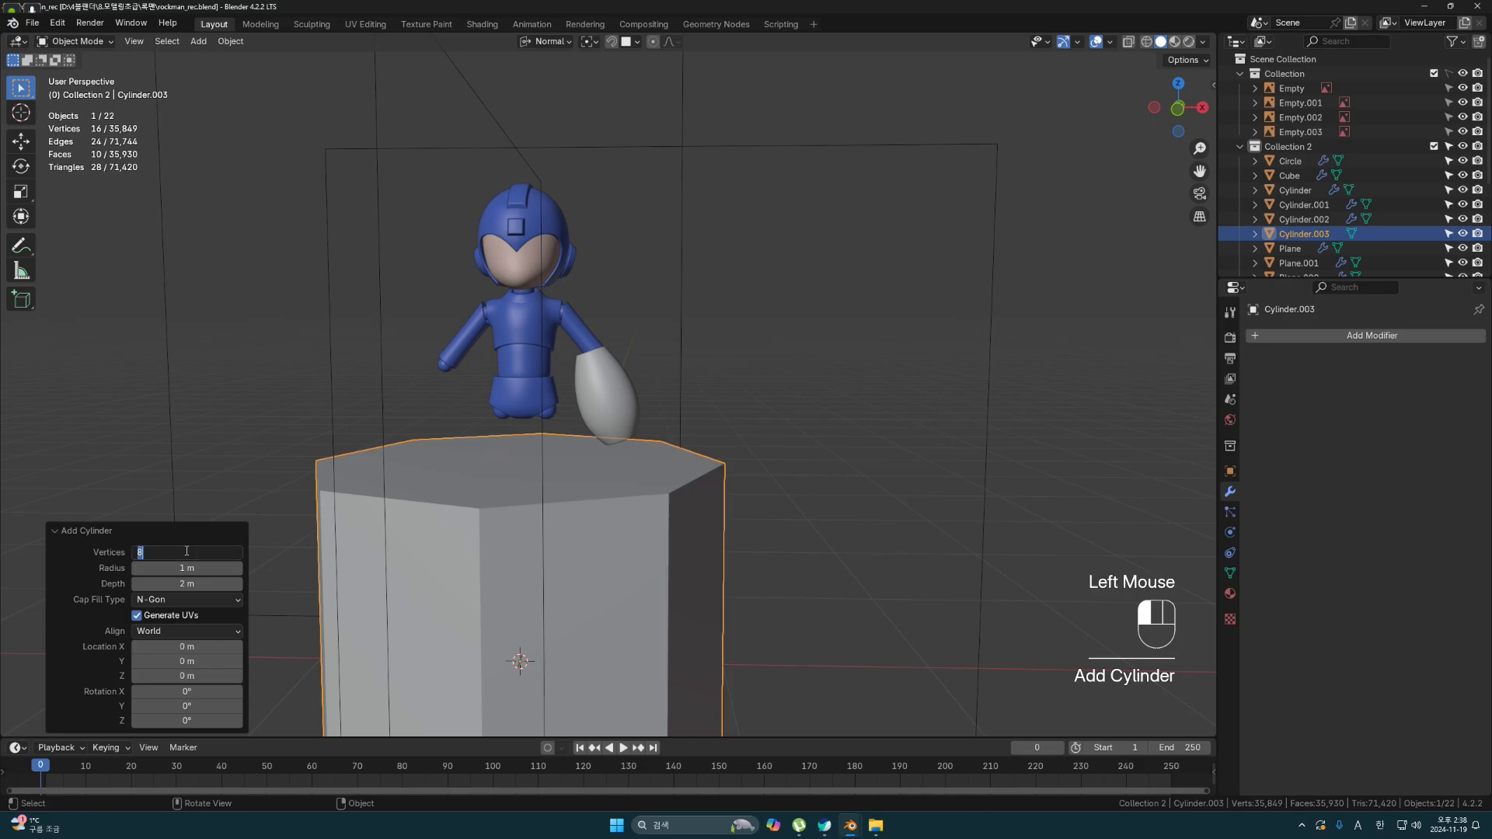
key(Return)
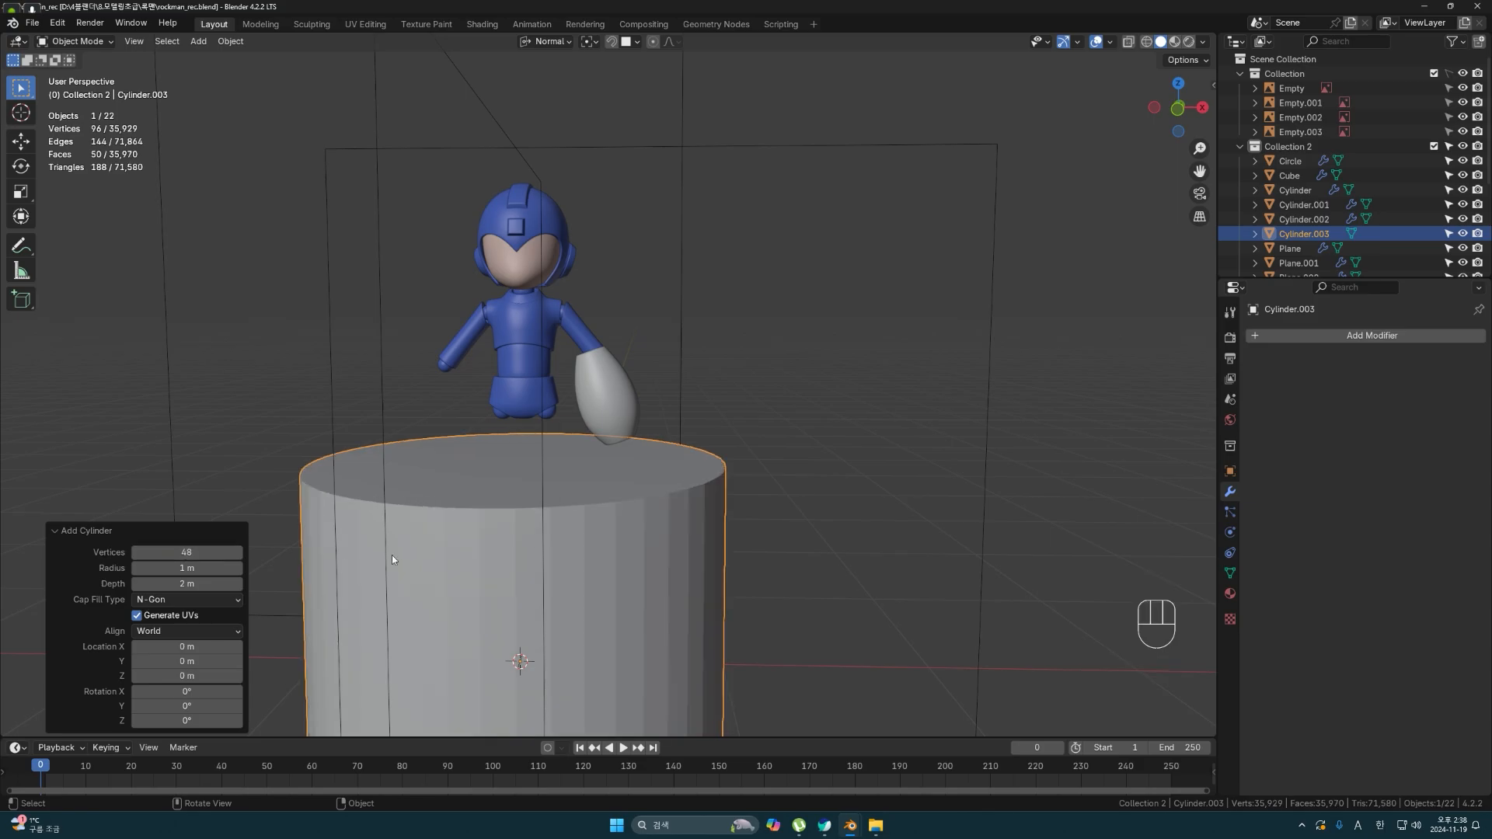
- Shrink the new cylinder to a 0.072 scale and place it below the forearm's wrist end in the front view
middle_drag(544, 567, 613, 568)
scroll(614, 567, up, 2)
key(s)
click(545, 566)
key(g)
click(669, 431)
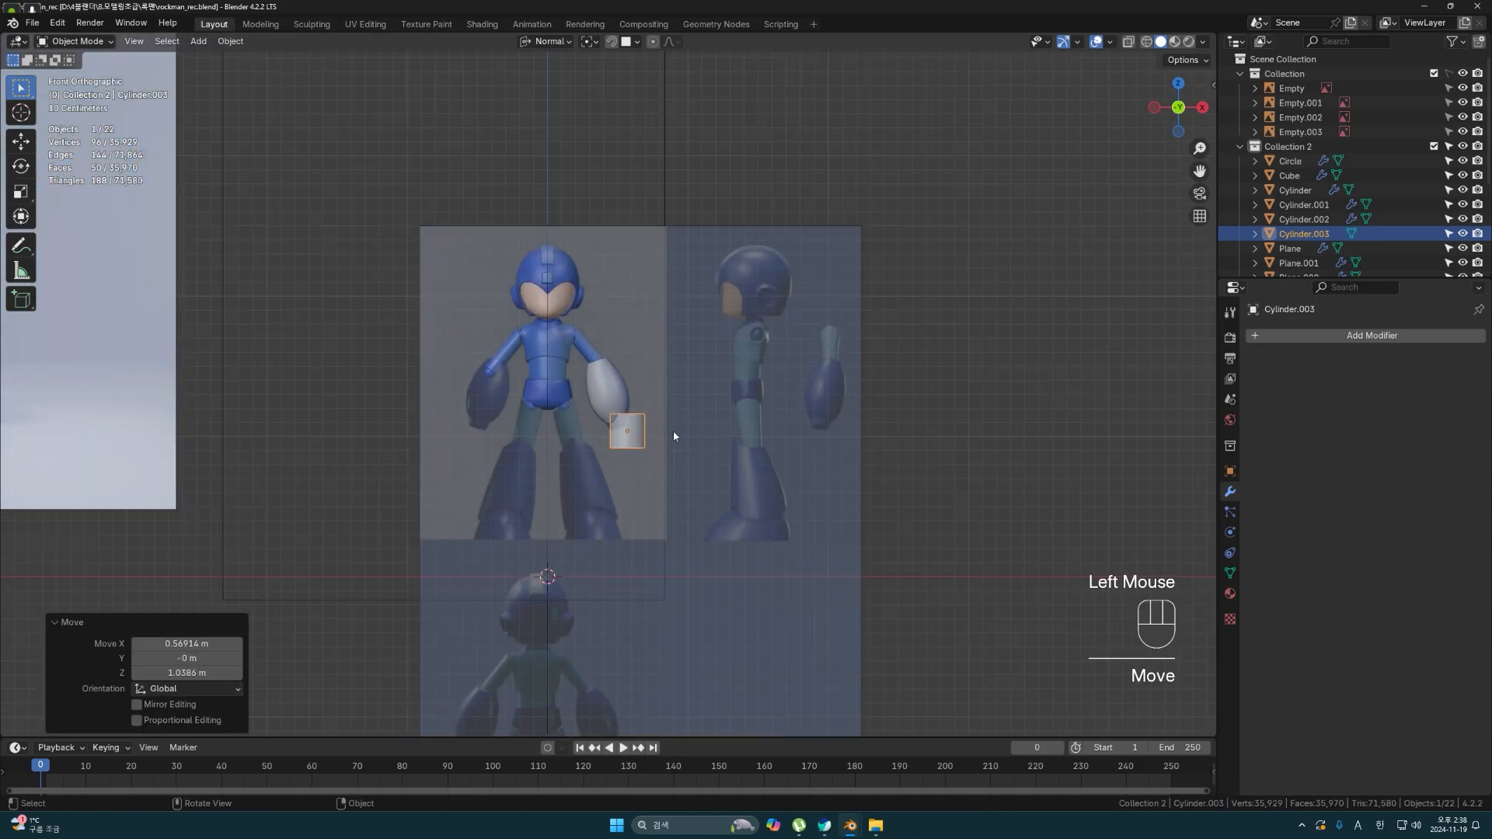
scroll(684, 443, up, 9)
shift+middle_drag(754, 560, 702, 443)
scroll(703, 450, up, 1)
key(s)
click(687, 495)
- Copy the forearm's Y rotation of -18.755° onto the wrist cylinder
click(613, 346)
key(n)
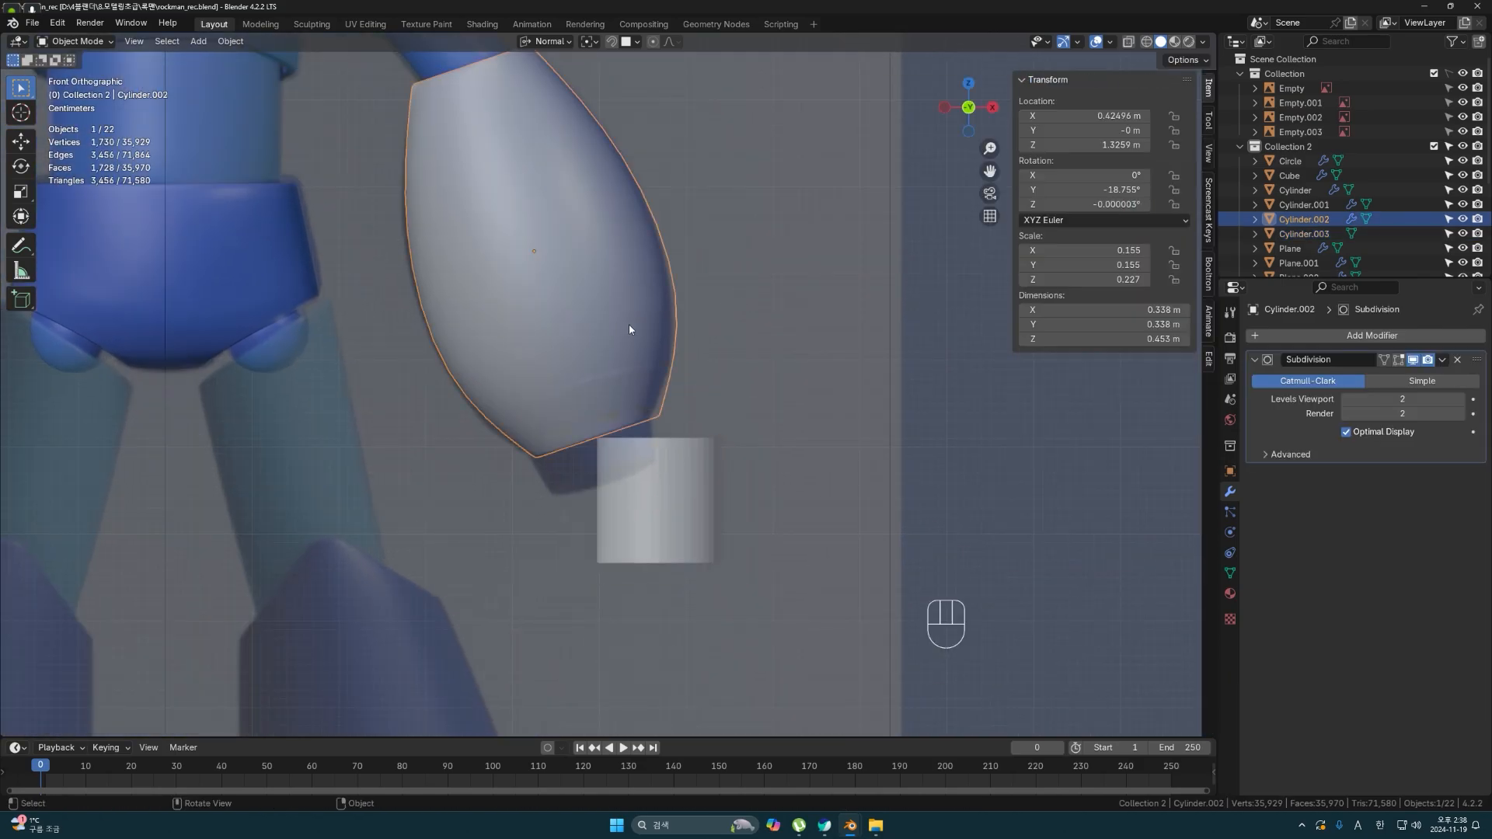
drag(1111, 191, 1099, 199)
key(ctrl+z)
click(1107, 192)
key(ctrl+c)
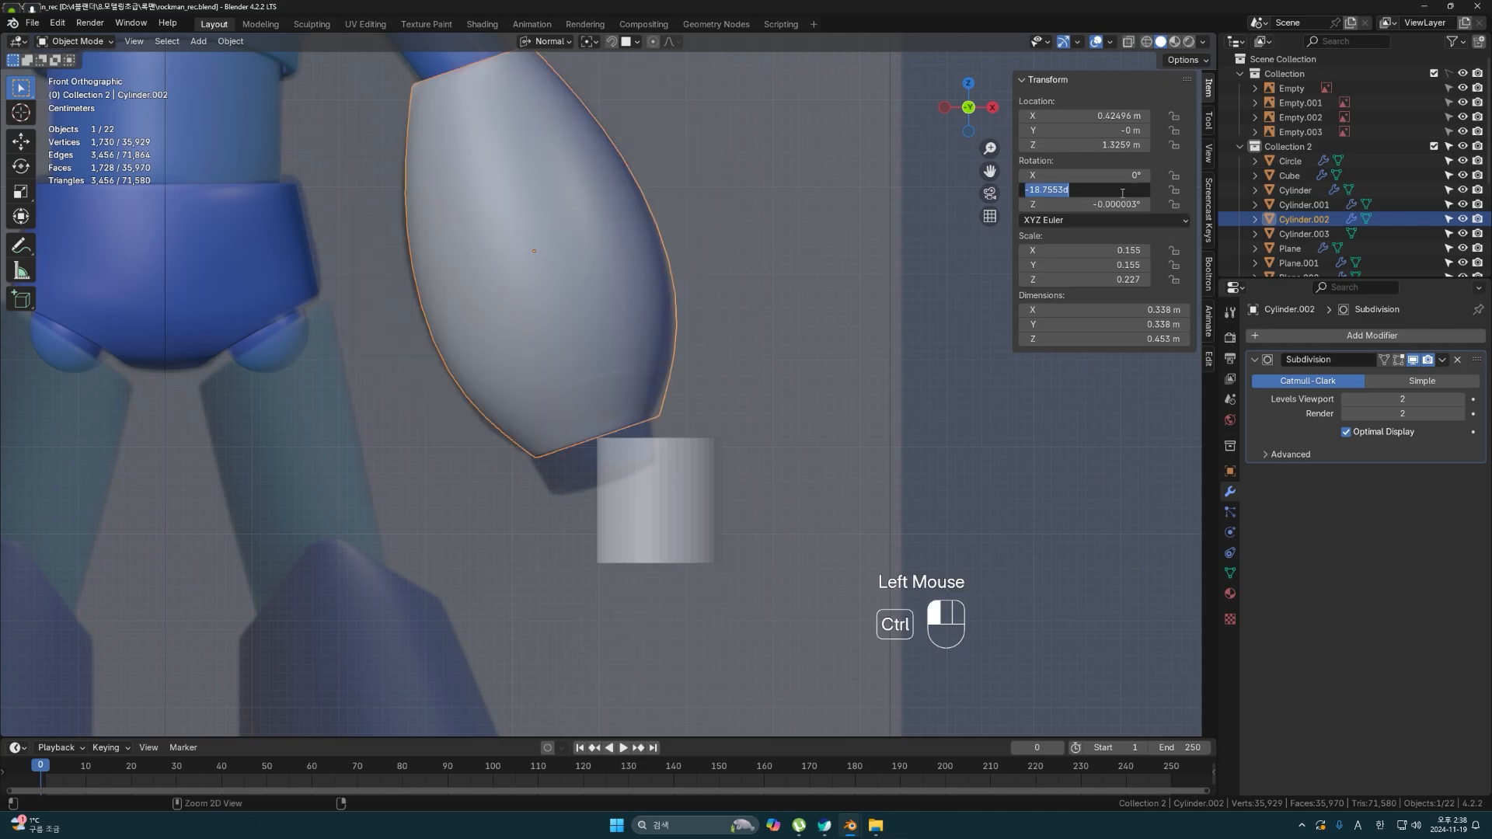
click(689, 471)
click(690, 469)
key(Return)
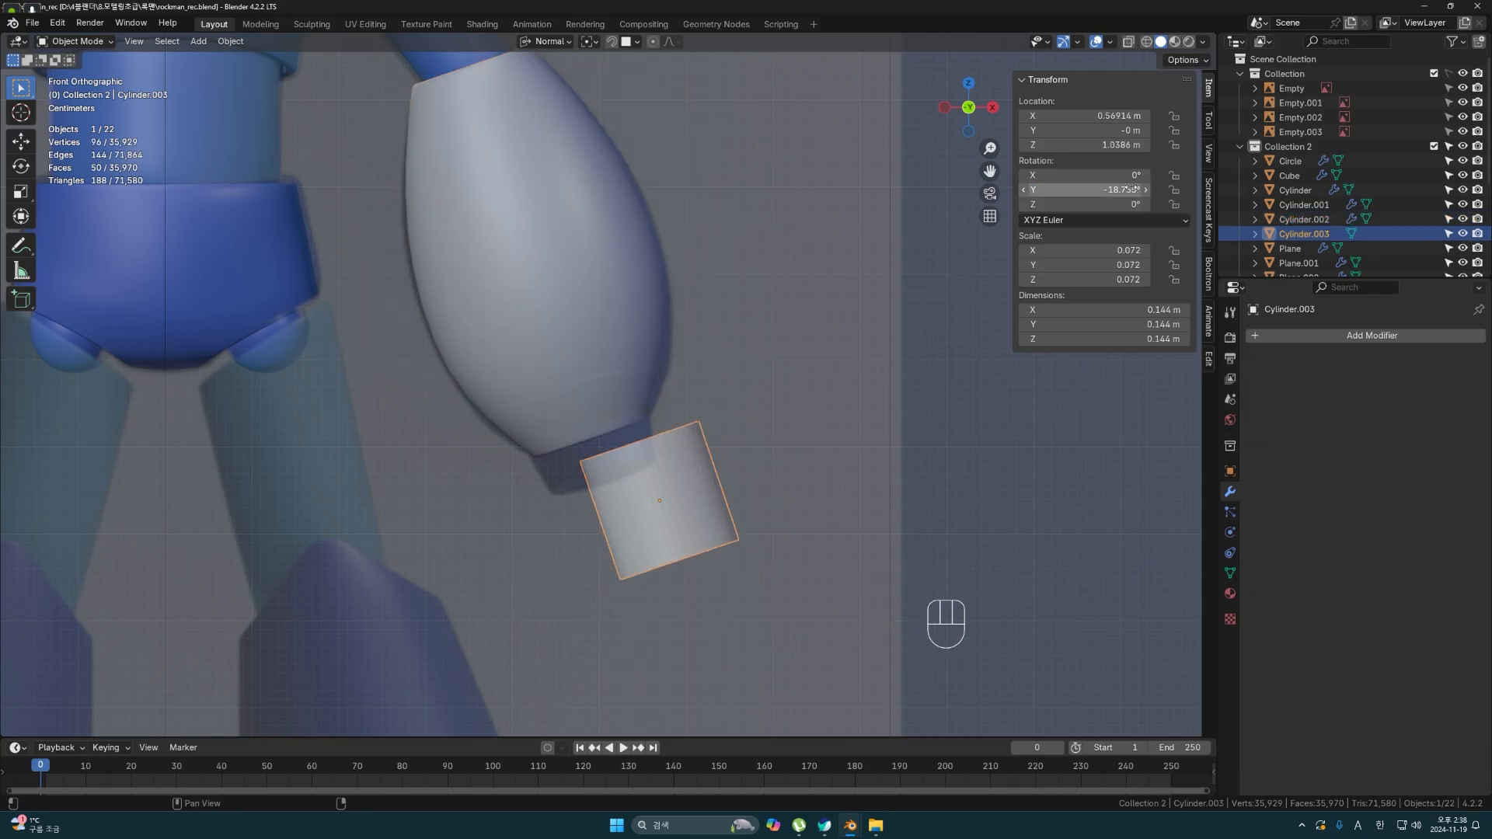
- Move the tilted wrist cylinder so its upper edge meets the forearm's lower end
click(682, 488)
key(g)
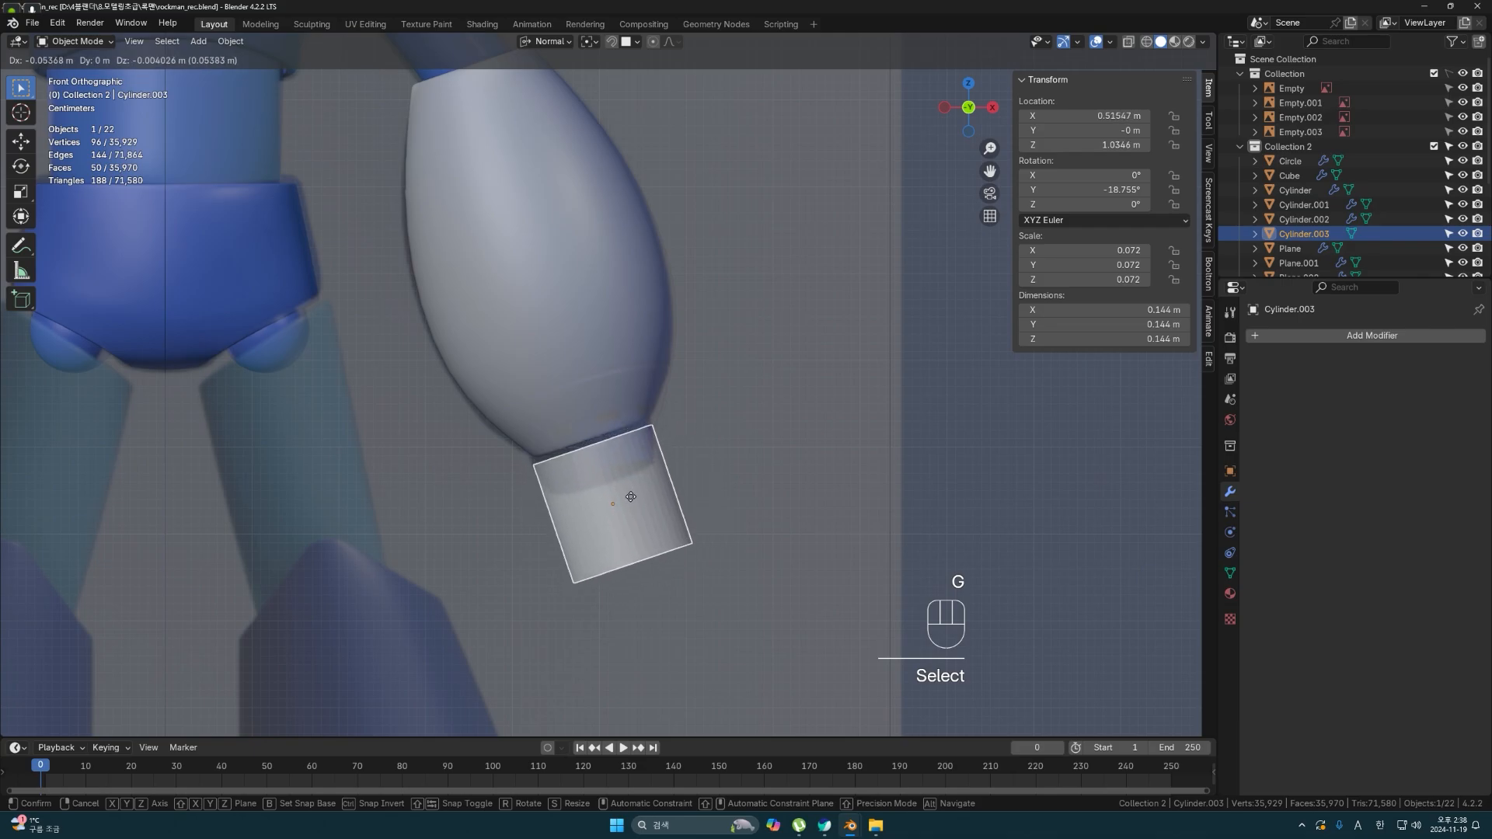
click(632, 495)
middle_drag(632, 495, 767, 483)
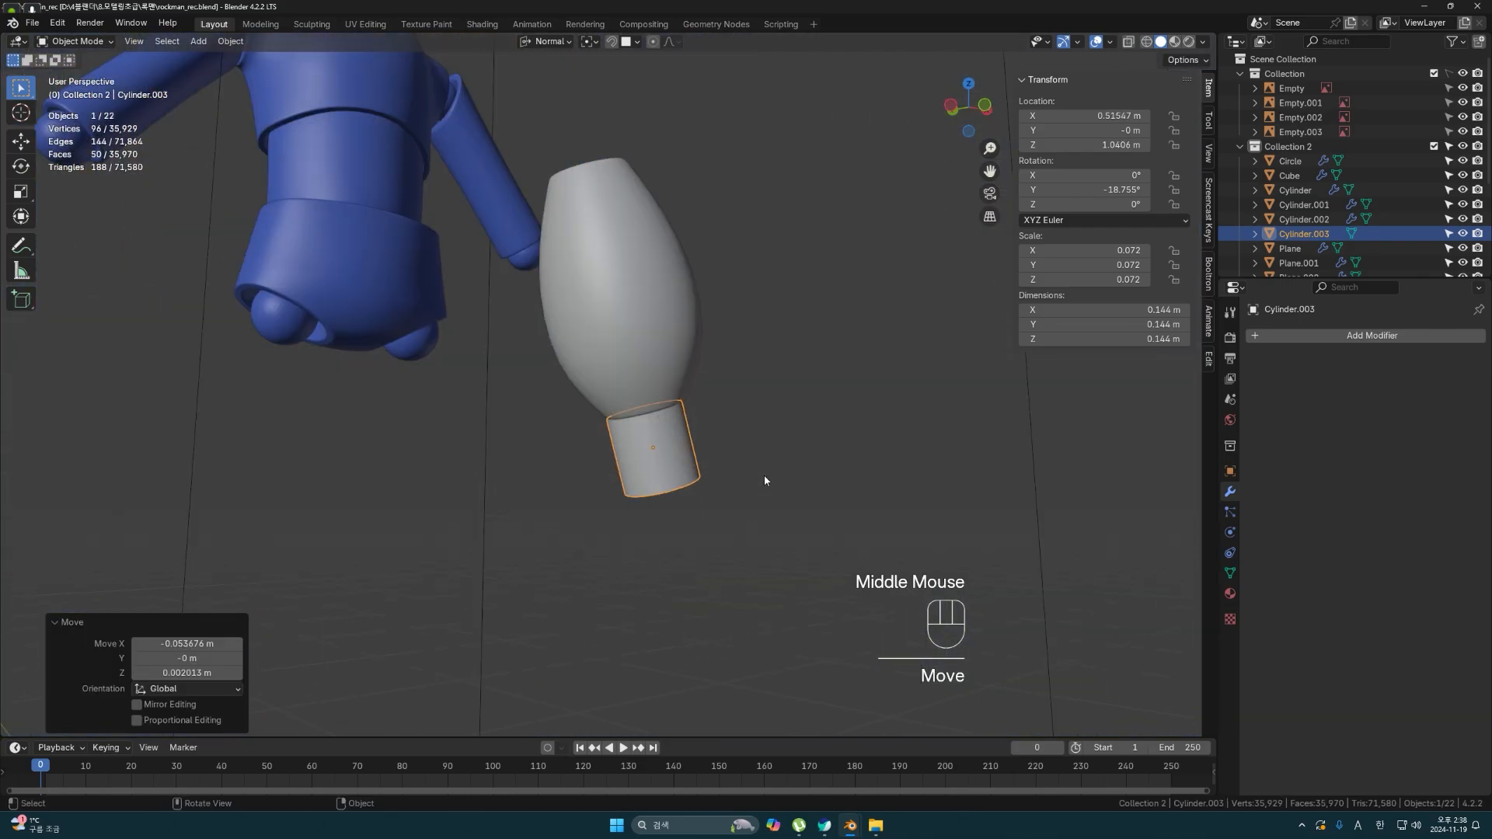
scroll(742, 482, up, 2)
- Flatten the wrist cylinder along its own Z axis to about 0.057 m and reseat it against the forearm's end
key(s)
key(z)
click(648, 507)
key(g)
click(639, 474)
key(s)
key(z)
click(661, 487)
key(g)
click(659, 476)
- Scale the whole wrist cylinder to match the cuff's width in the front reference
scroll(673, 489, up, 3)
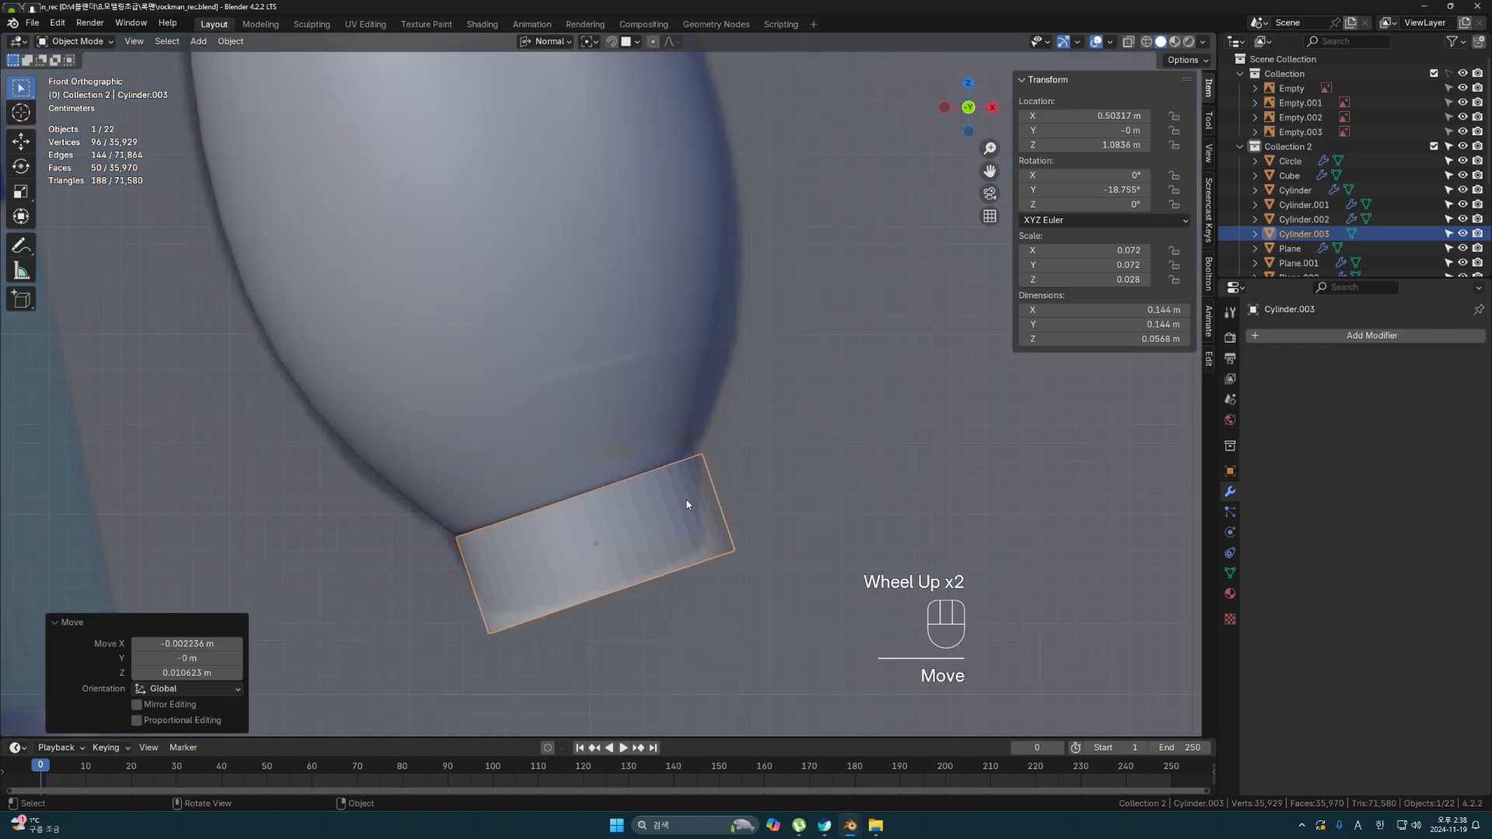
key(s)
click(694, 513)
scroll(697, 516, down, 4)
scroll(684, 511, up, 1)
click(637, 498)
- Scale the wrist cylinder's lower end face down to about 0.83 to taper it toward the hand
key(Tab)
middle_drag(666, 523, 636, 475)
click(626, 436)
key(grave)
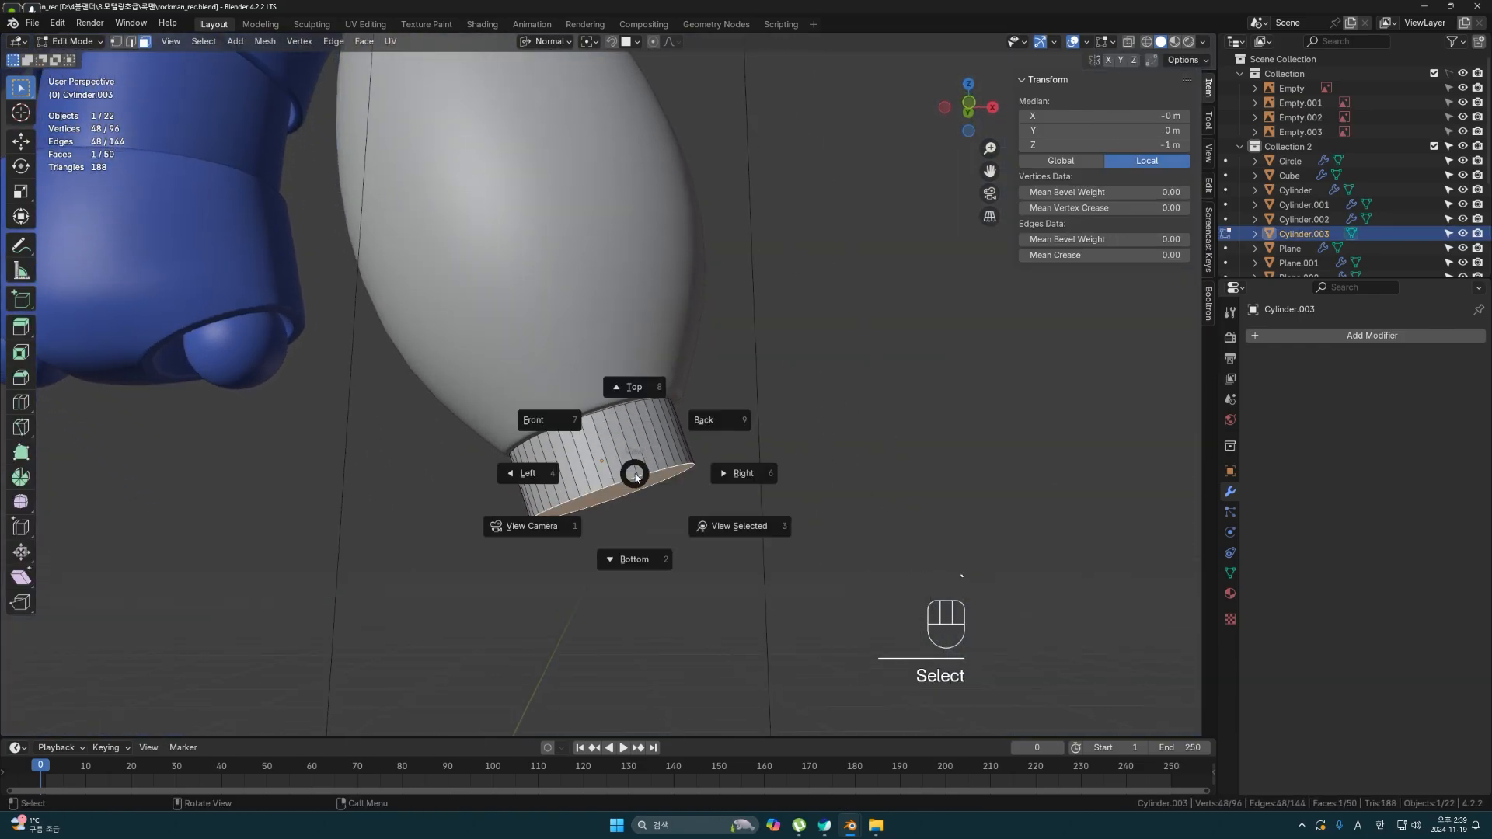
click(543, 420)
key(s)
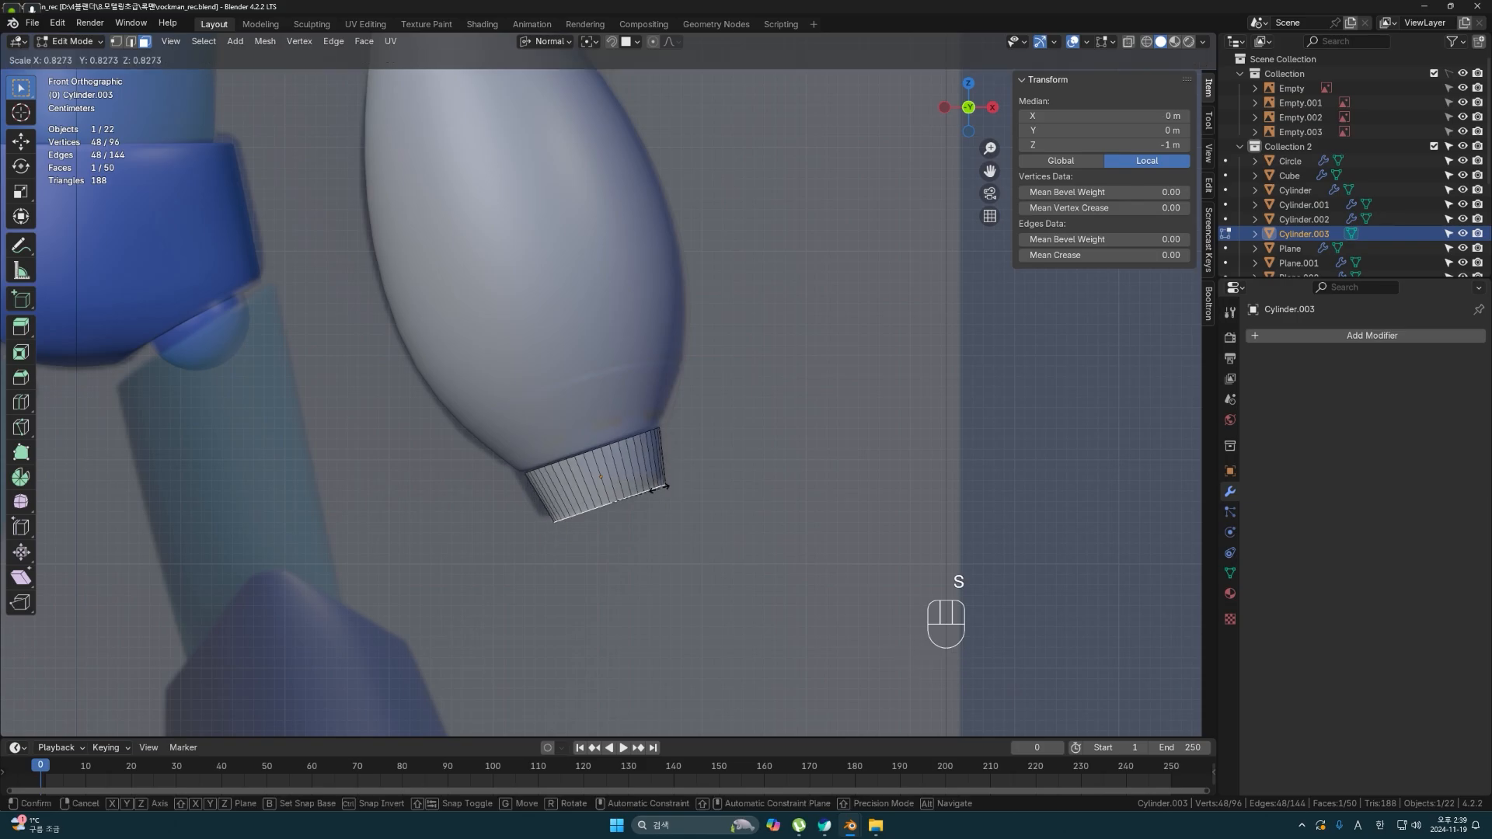
click(666, 488)
- Inset the wrist cylinder's lower end face by 0.1521 m
middle_drag(666, 488, 684, 476)
key(i)
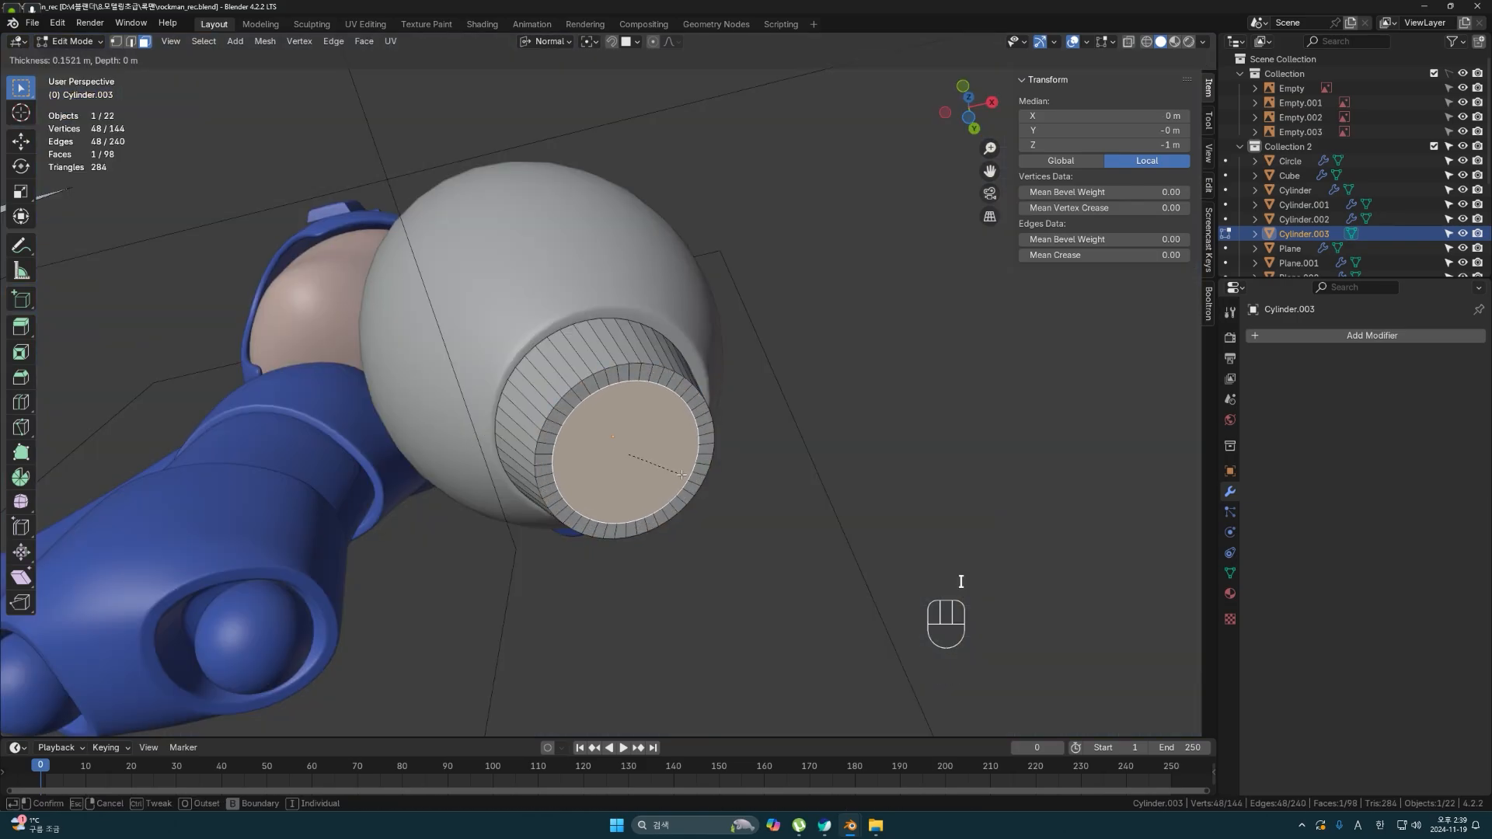
click(682, 475)
- Extrude the inset end face about 0.029 m into the wrist cylinder and scale it down to form a tapered recess
key(e)
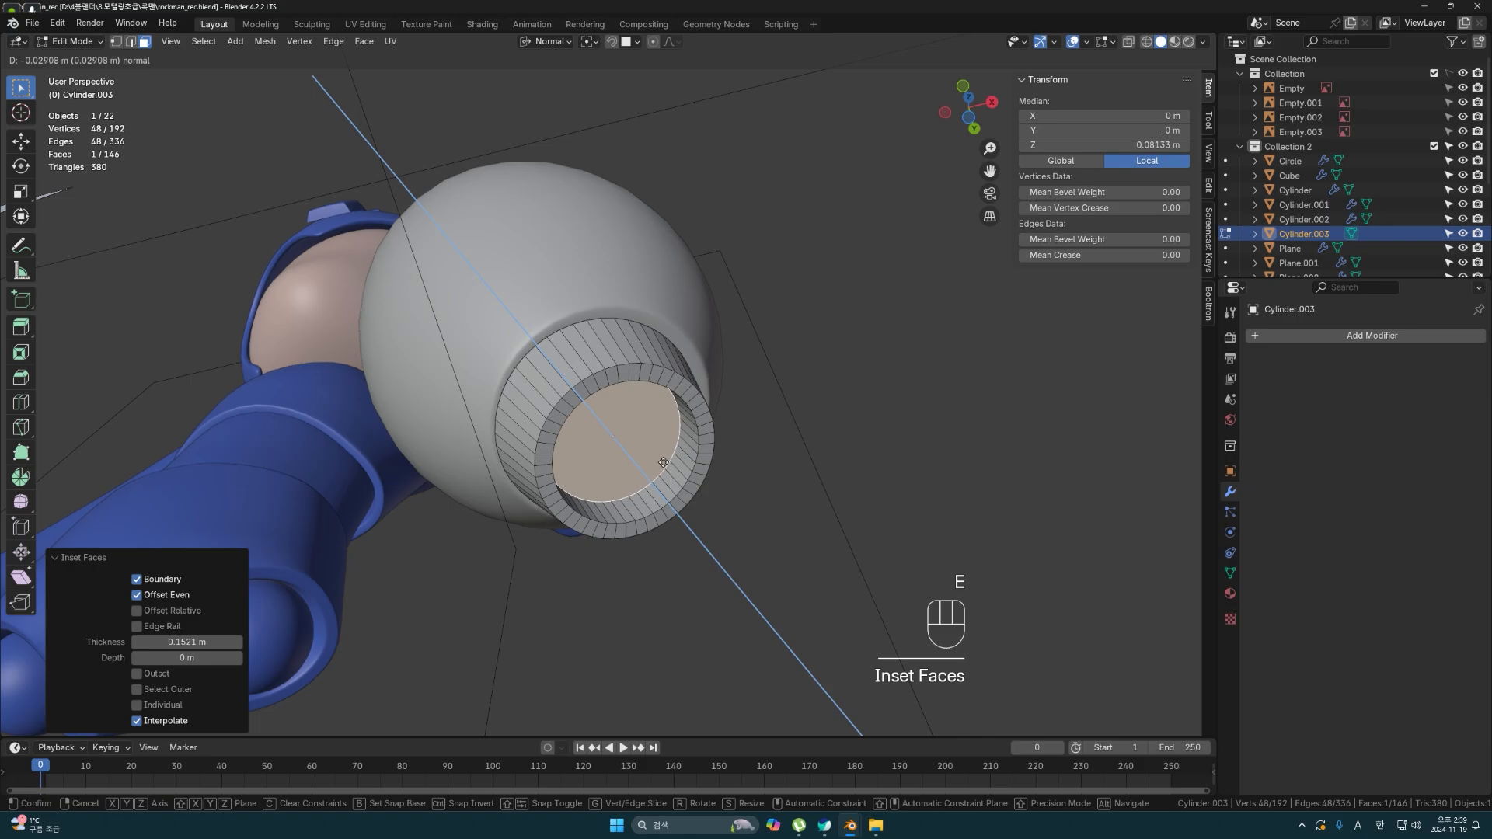
click(663, 463)
key(s)
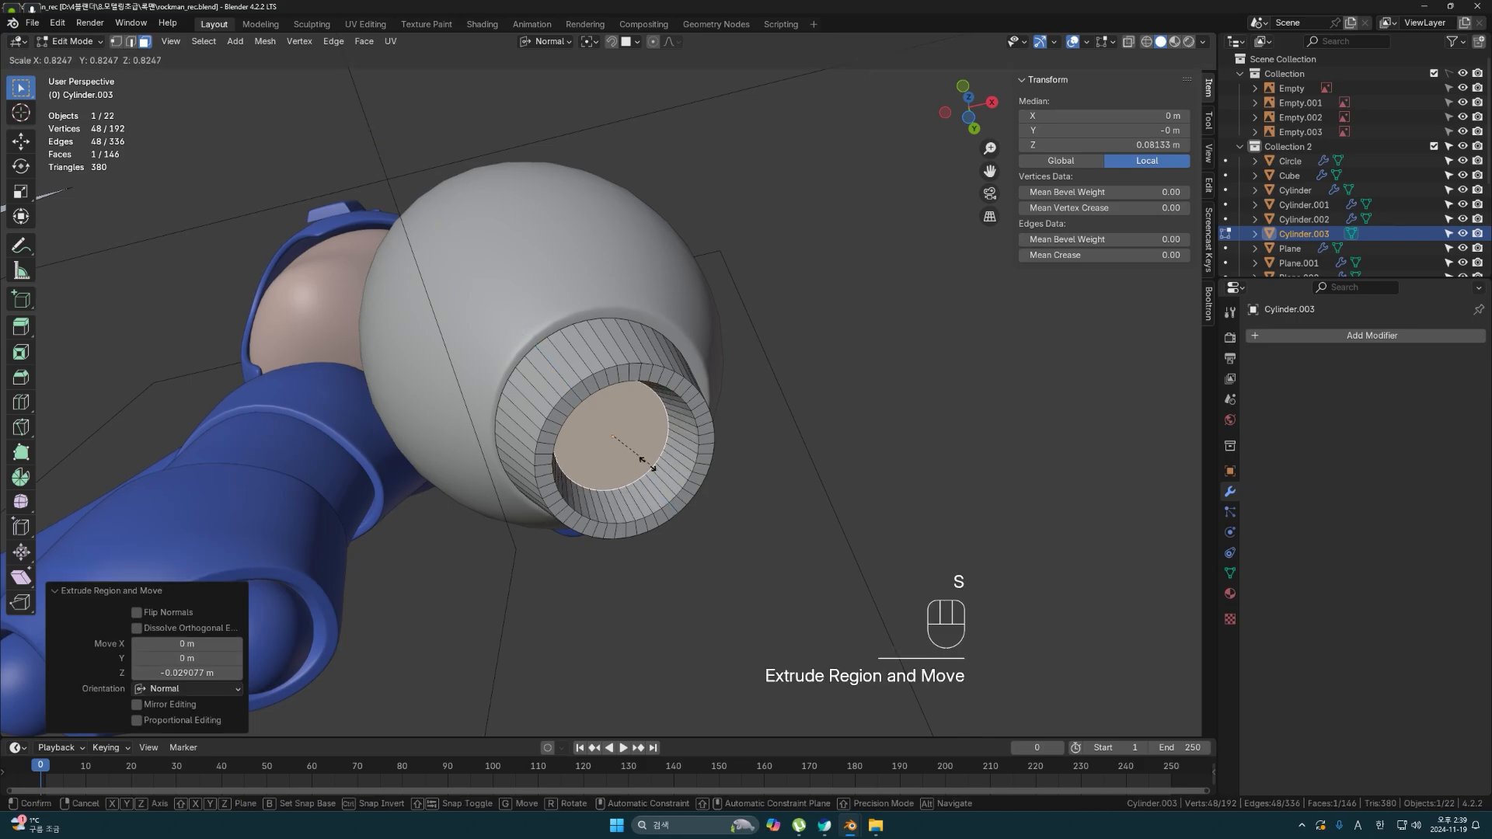
click(646, 460)
click(759, 500)
click(639, 464)
mouse_move(639, 470)
middle_down()
mouse_move(620, 421)
mouse_move(626, 467)
middle_up()
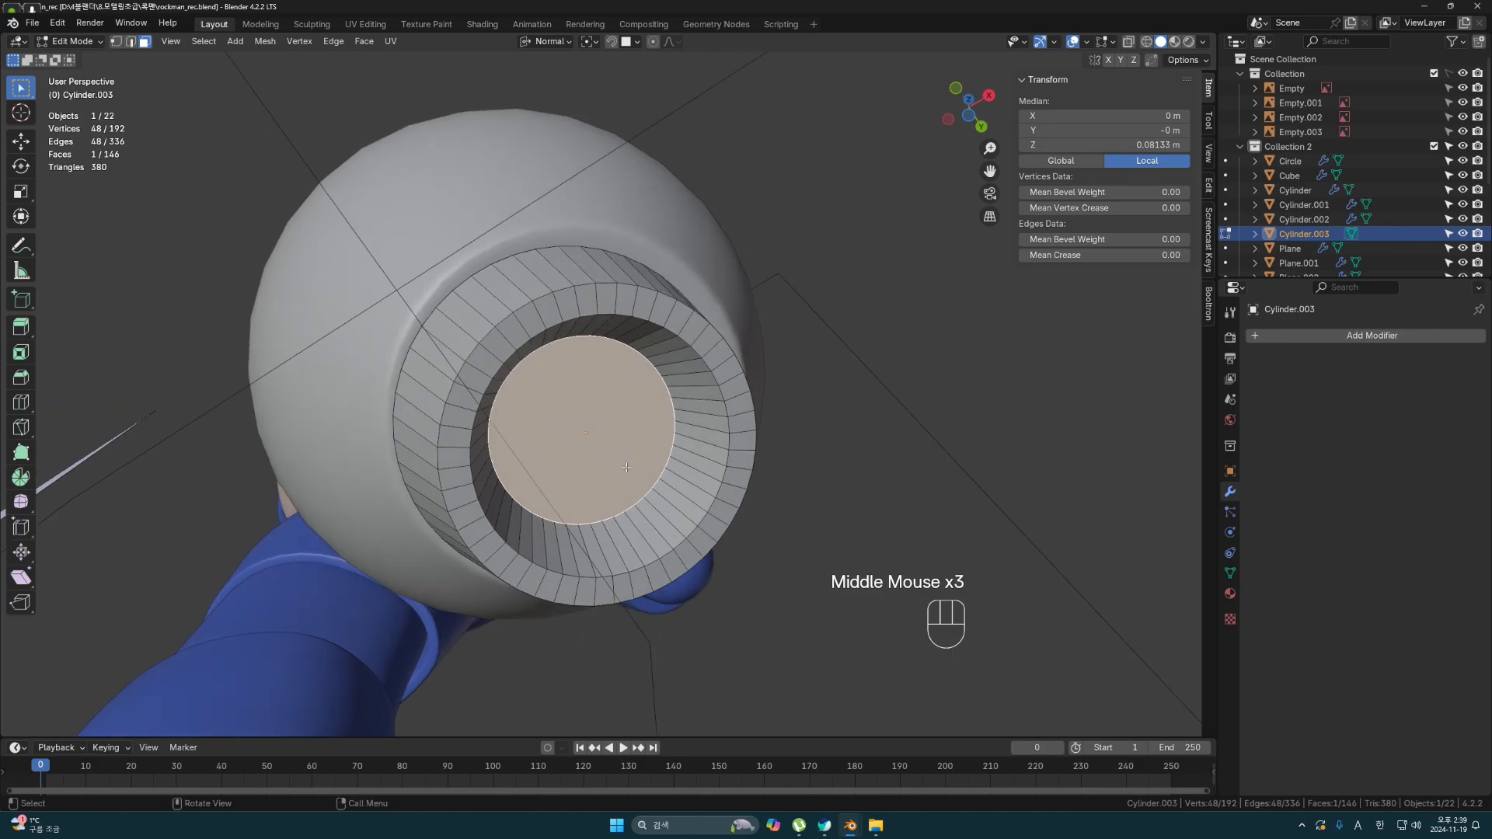
- Duplicate the recess's bottom face in place and separate the copy into its own object
key(shift+d)
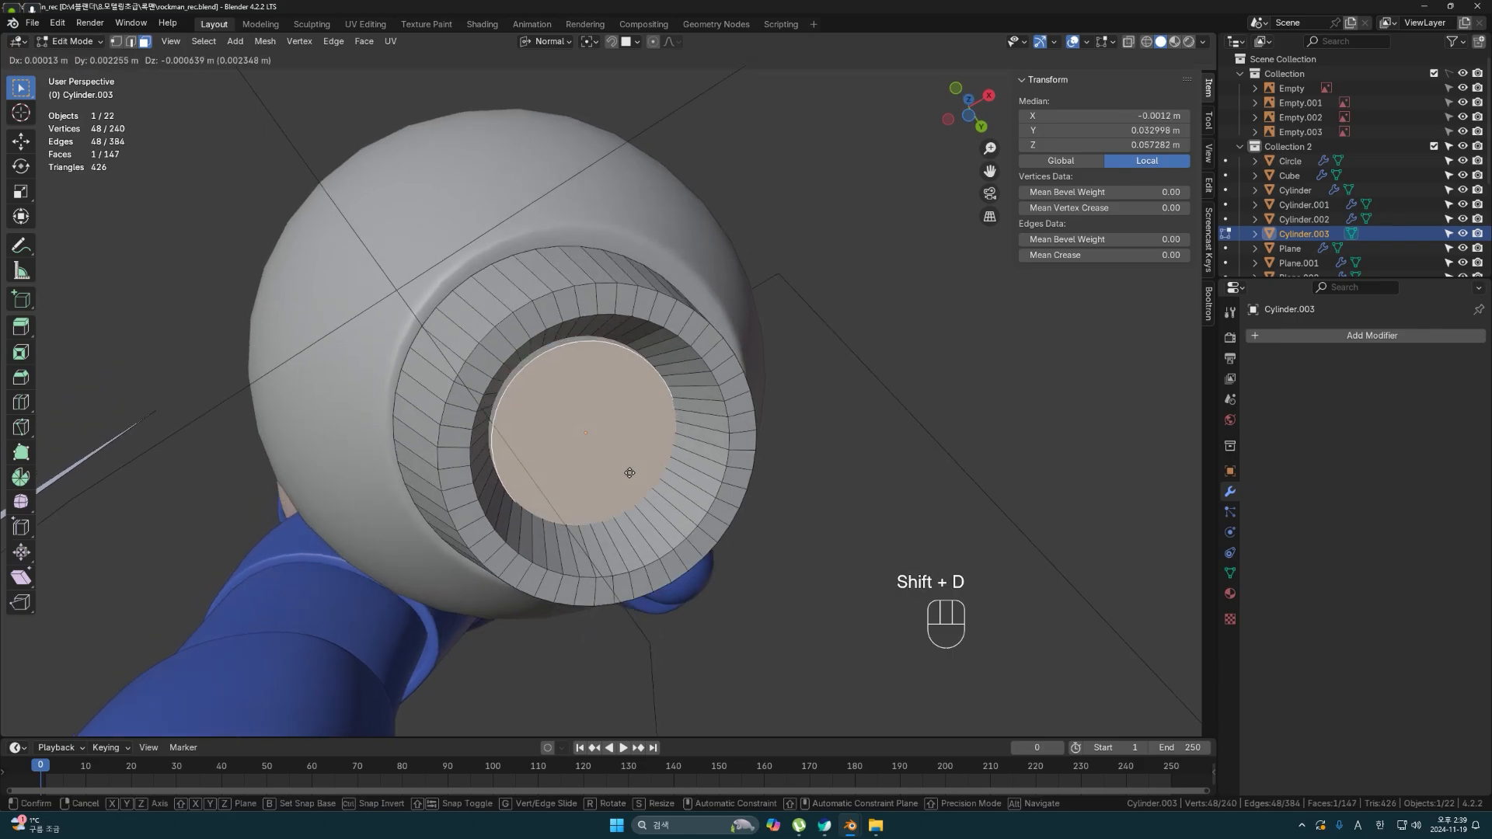
right_click(624, 467)
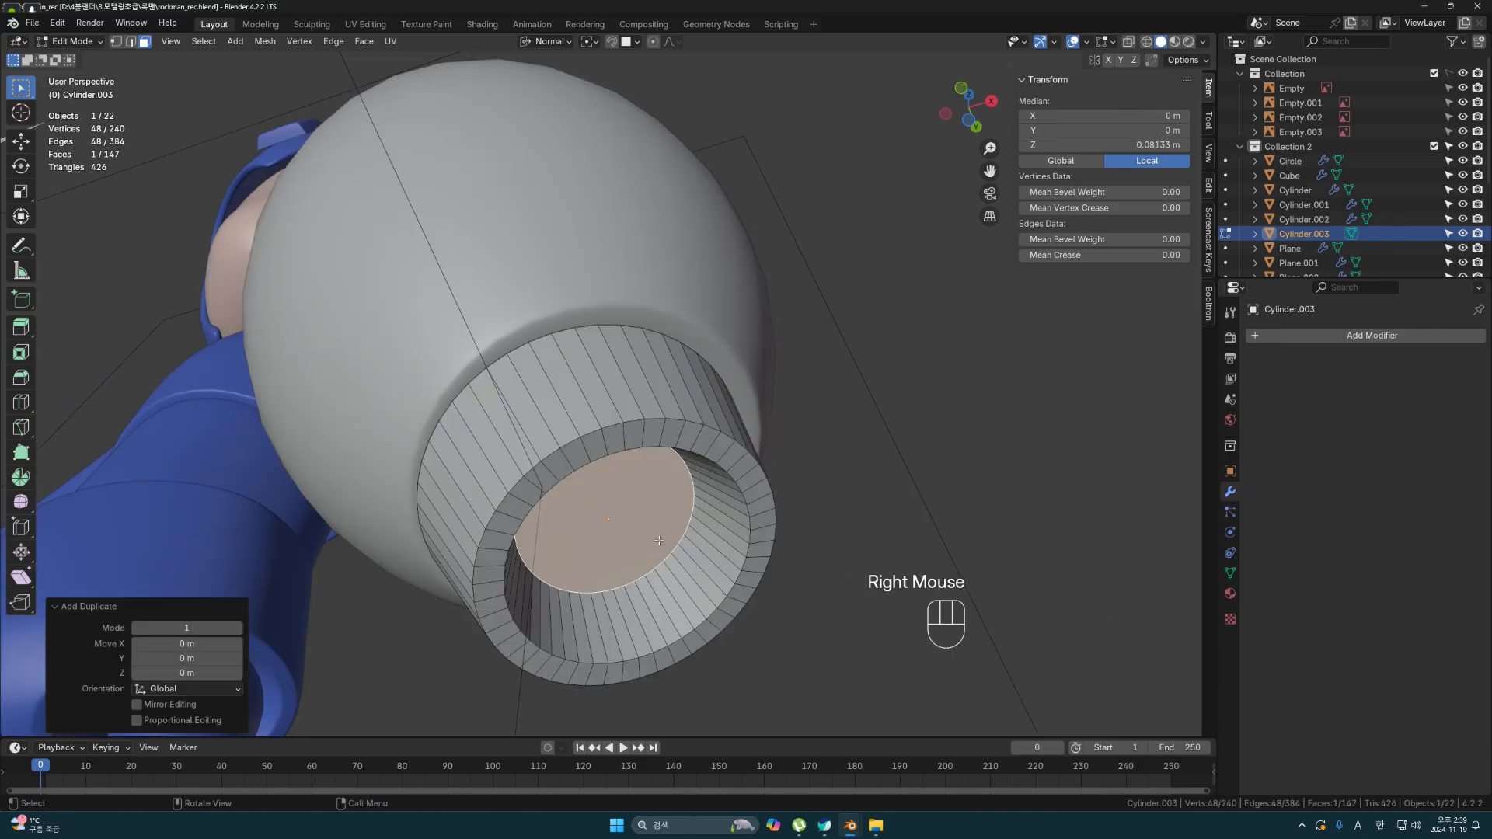
key(p)
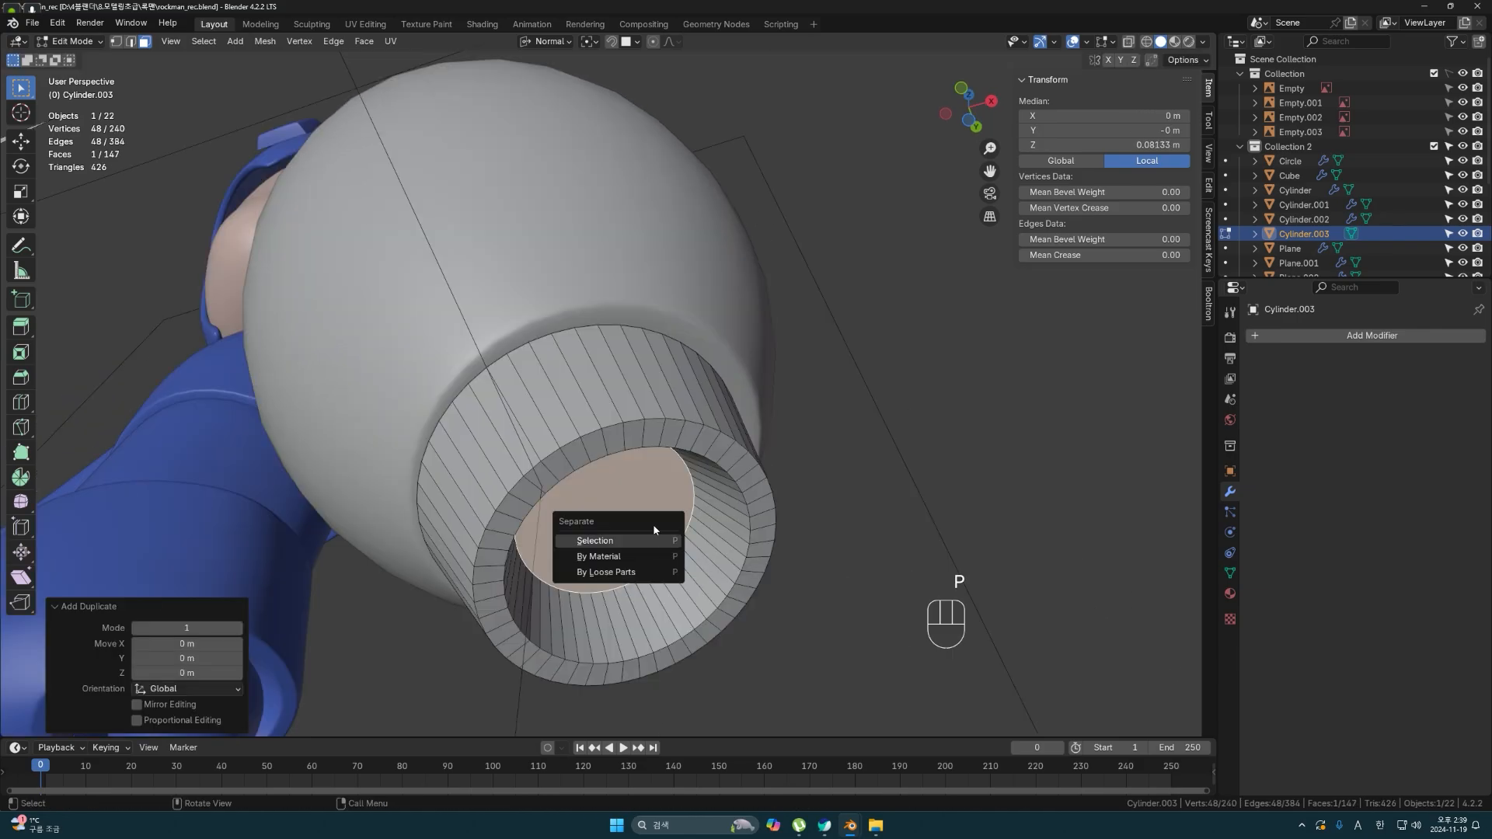
click(609, 537)
middle_drag(694, 529, 697, 507)
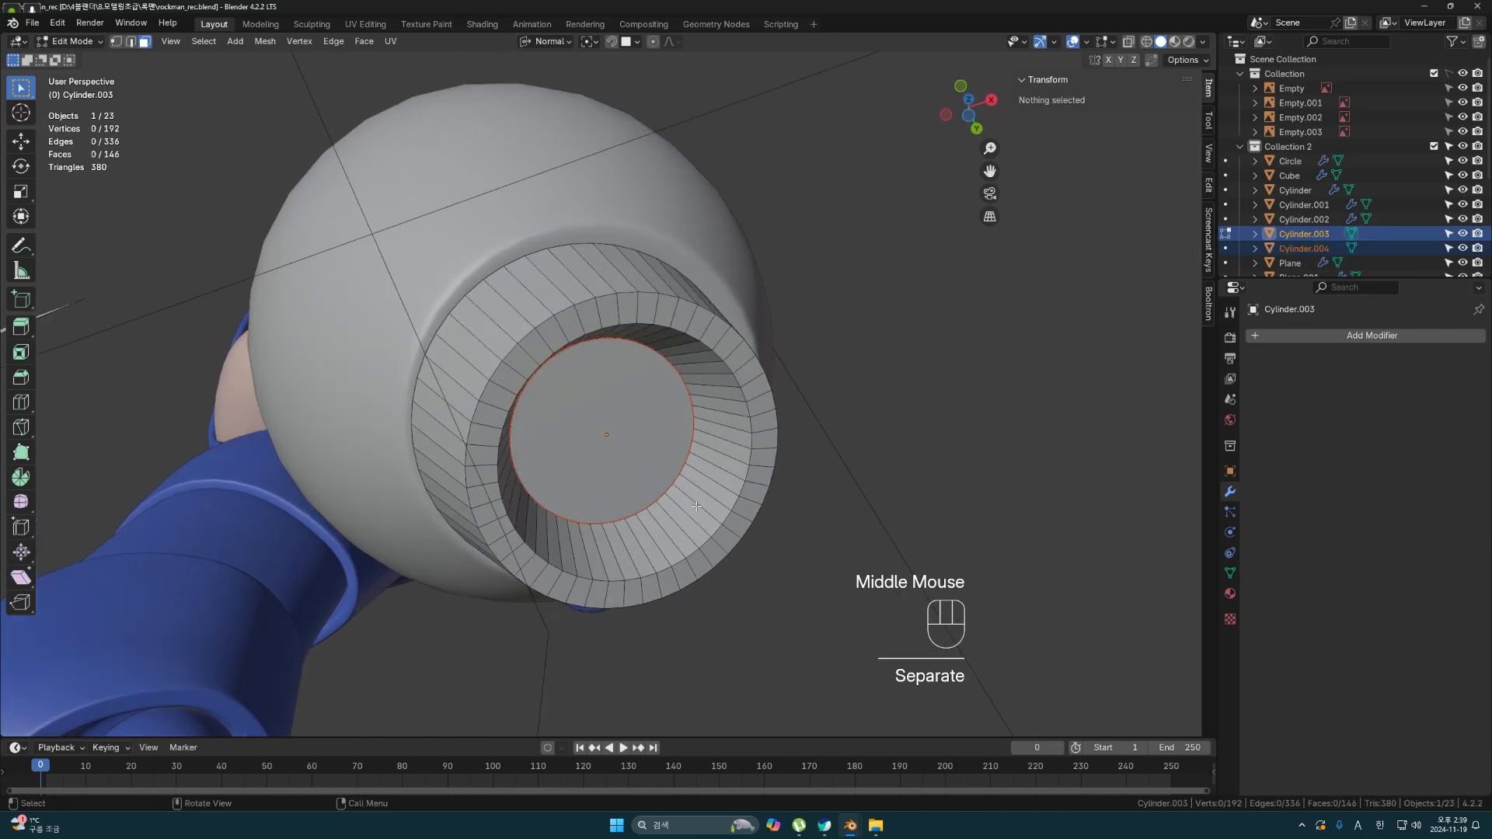
- Move the separated disc toward the wrist opening to about X 0.506 m, Z 1.075 m in front view and scale it by 1.021
key(Tab)
double_click(632, 456)
click(632, 450)
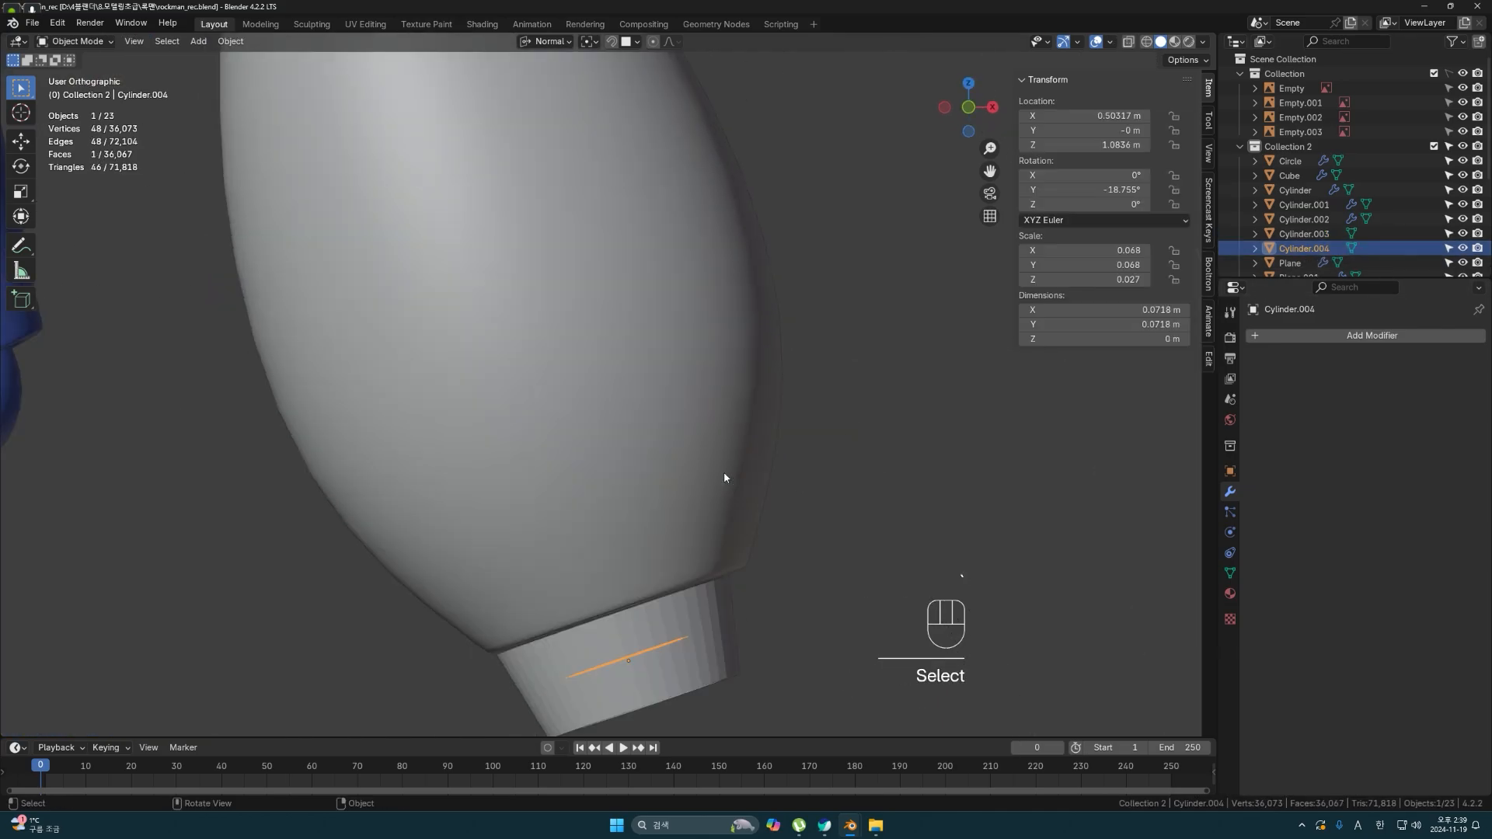
scroll(703, 437, up, 2)
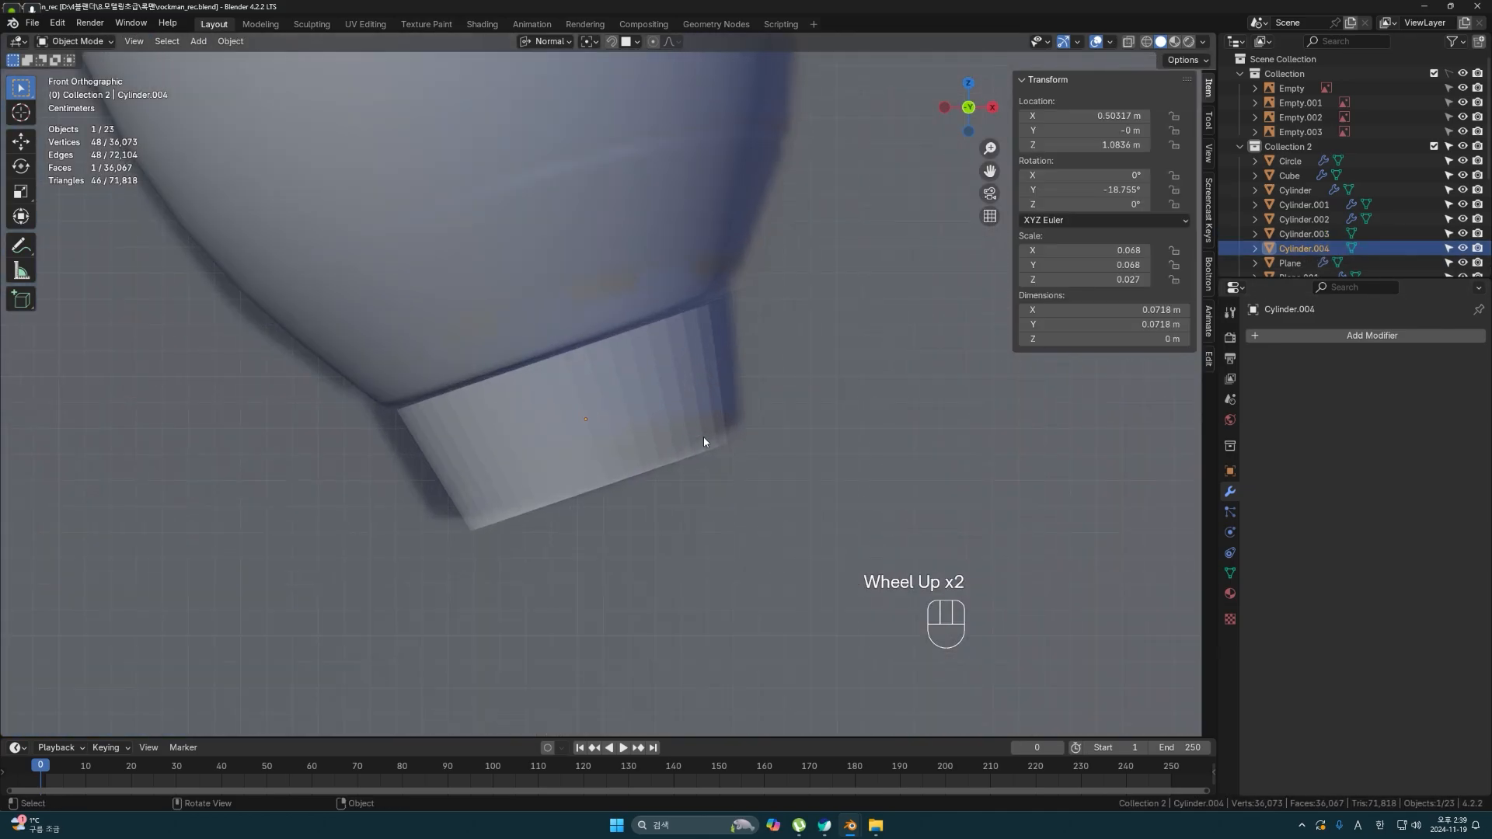
key(shift+z)
key(g)
click(710, 459)
key(s)
click(712, 459)
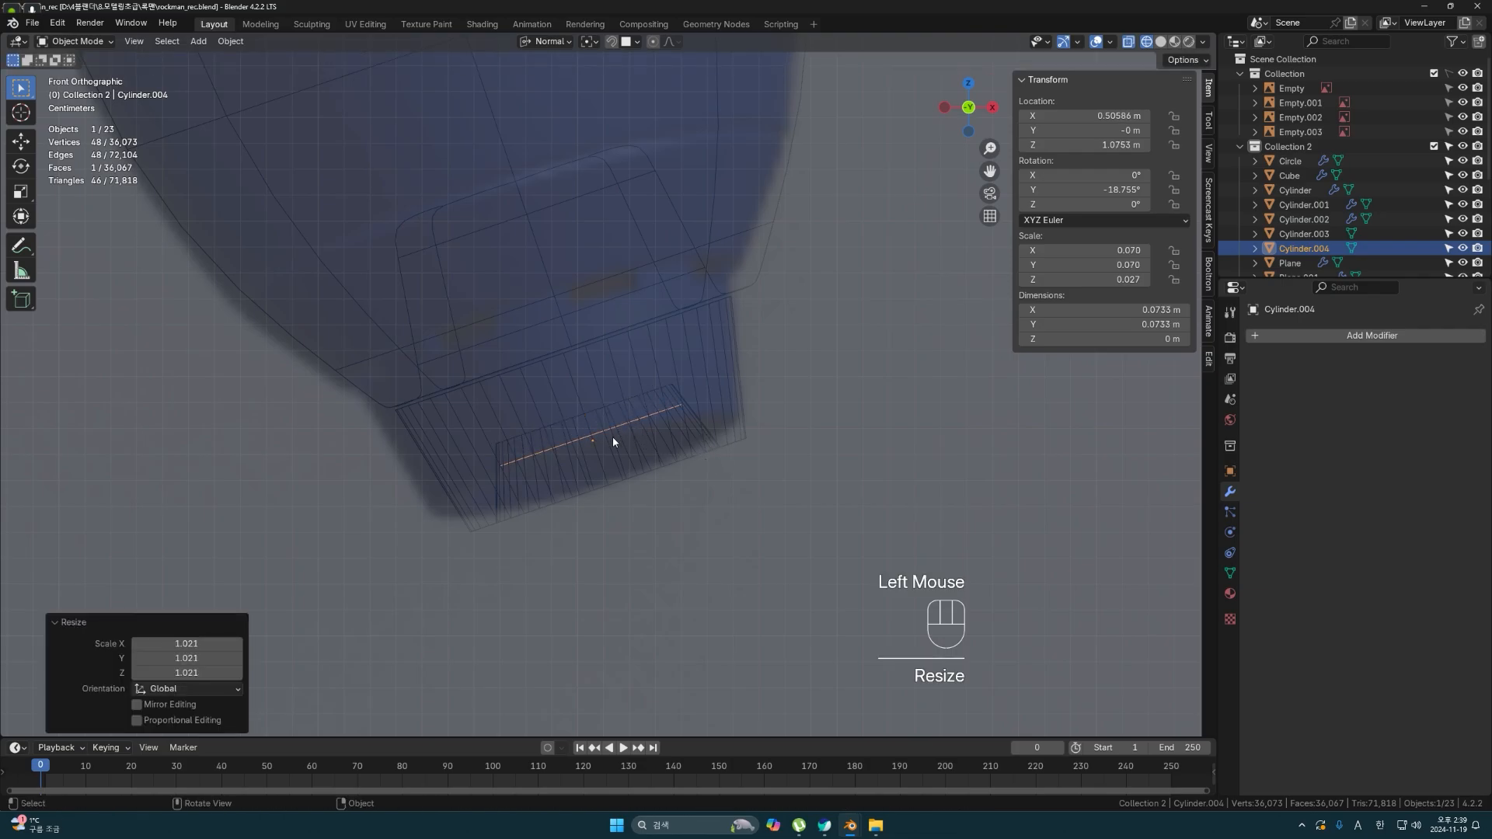
mouse_move(607, 443)
middle_down()
mouse_move(643, 406)
mouse_move(619, 389)
mouse_move(600, 390)
mouse_move(607, 404)
middle_up()
key(shift+z)
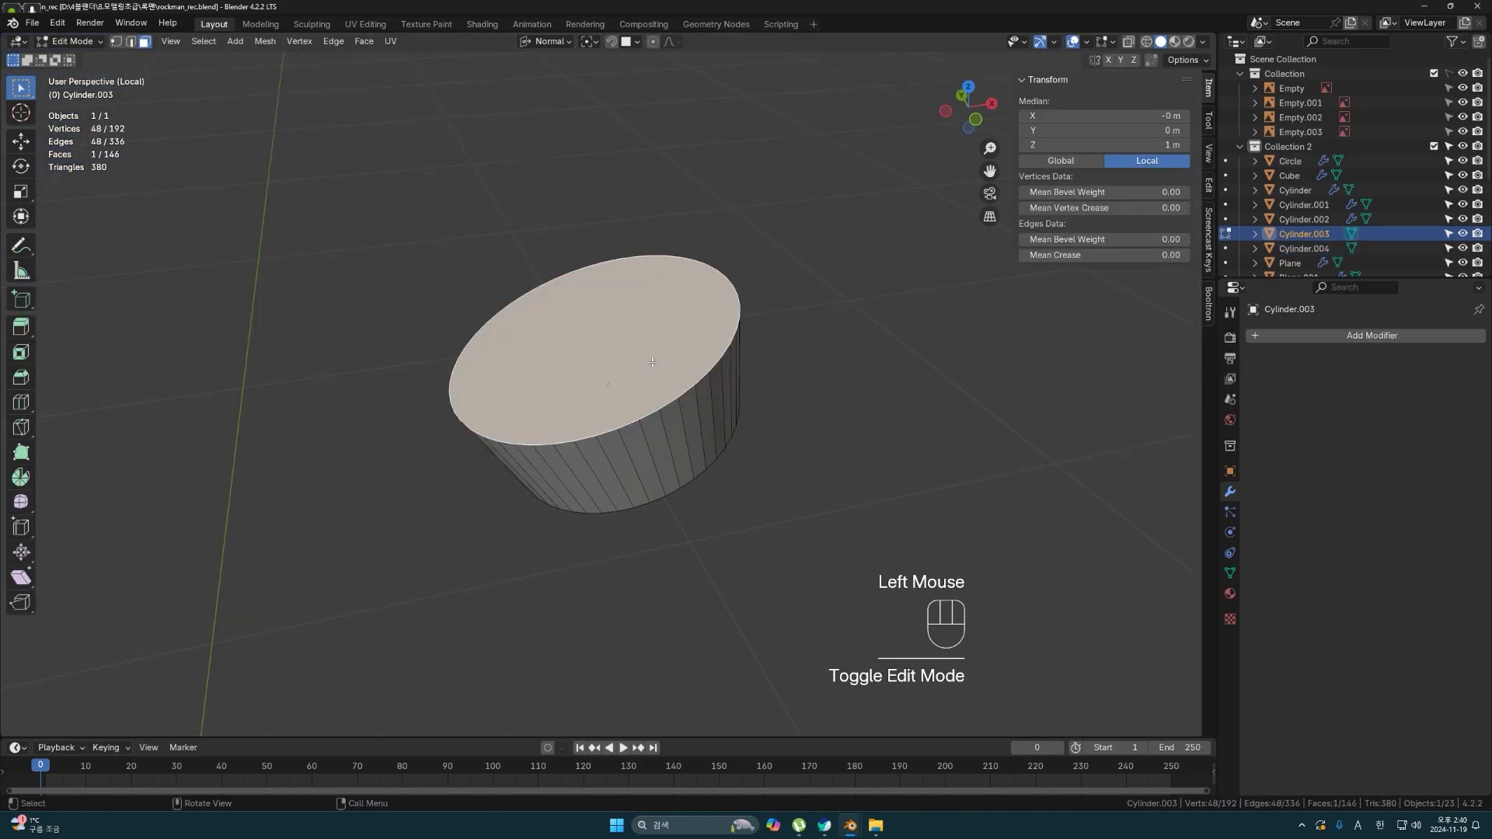
- Delete the wide end face of the wrist cylinder on the forearm side
middle_drag(638, 354, 633, 374)
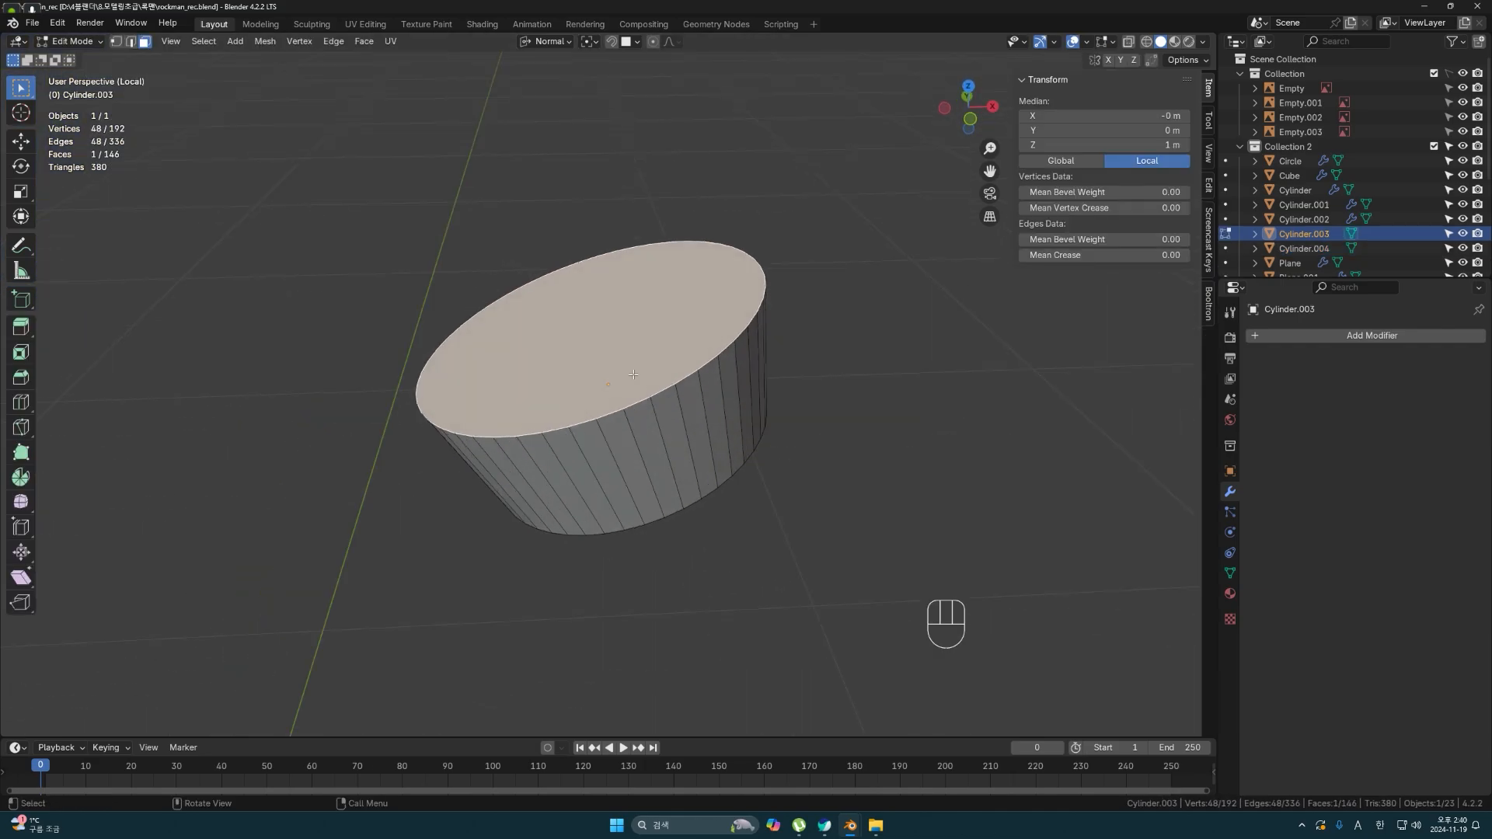
key(x)
click(633, 373)
middle_drag(633, 373, 596, 353)
- Add a loop cut around the wrist cylinder's outer wall, slid toward the open upper rim
shift+middle_drag(624, 402, 641, 476)
mouse_move(641, 476)
middle_down()
mouse_move(636, 426)
mouse_move(638, 459)
middle_up()
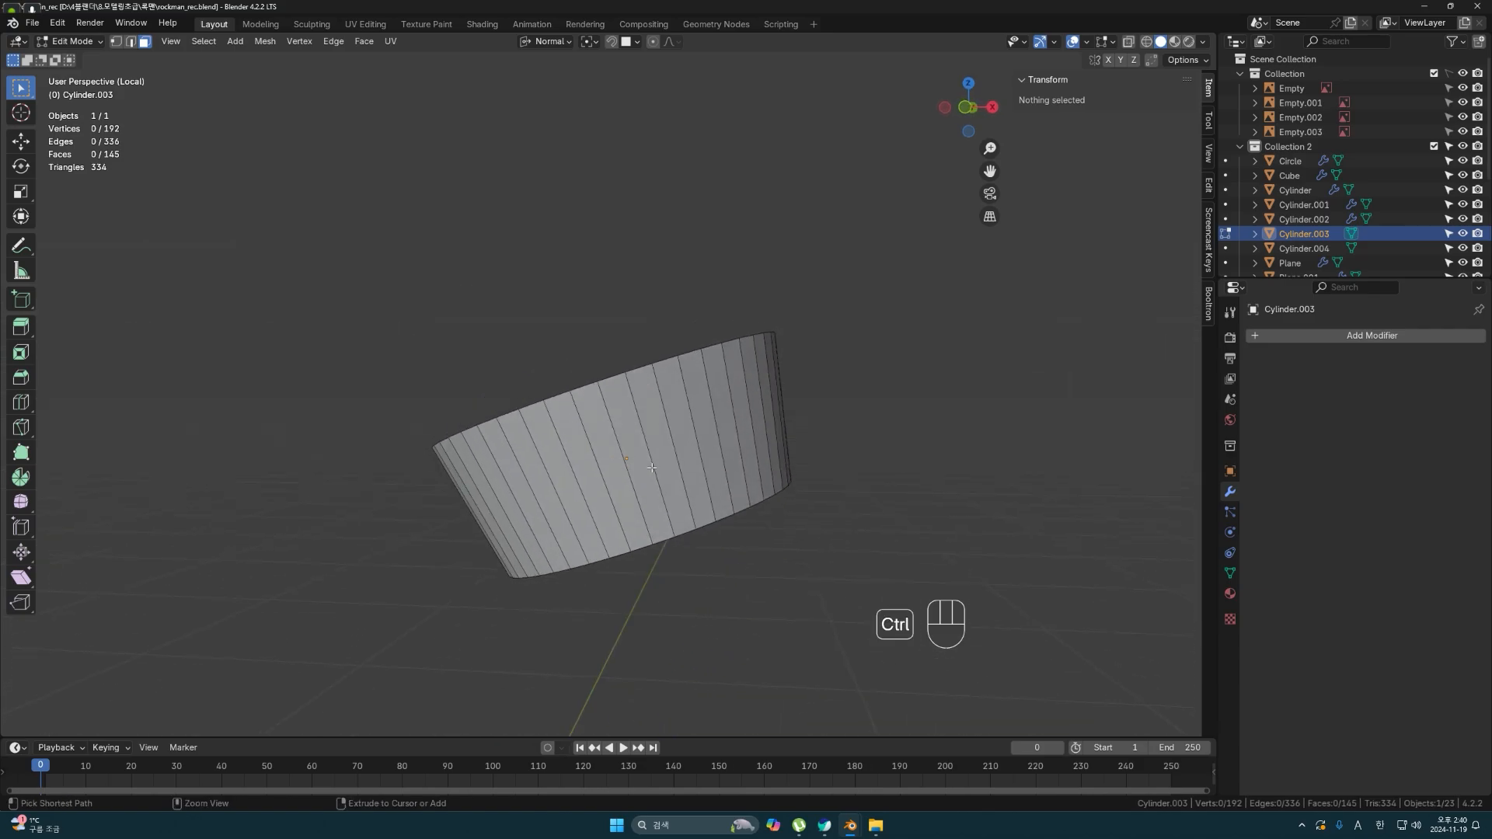
key(ctrl+r)
click(644, 447)
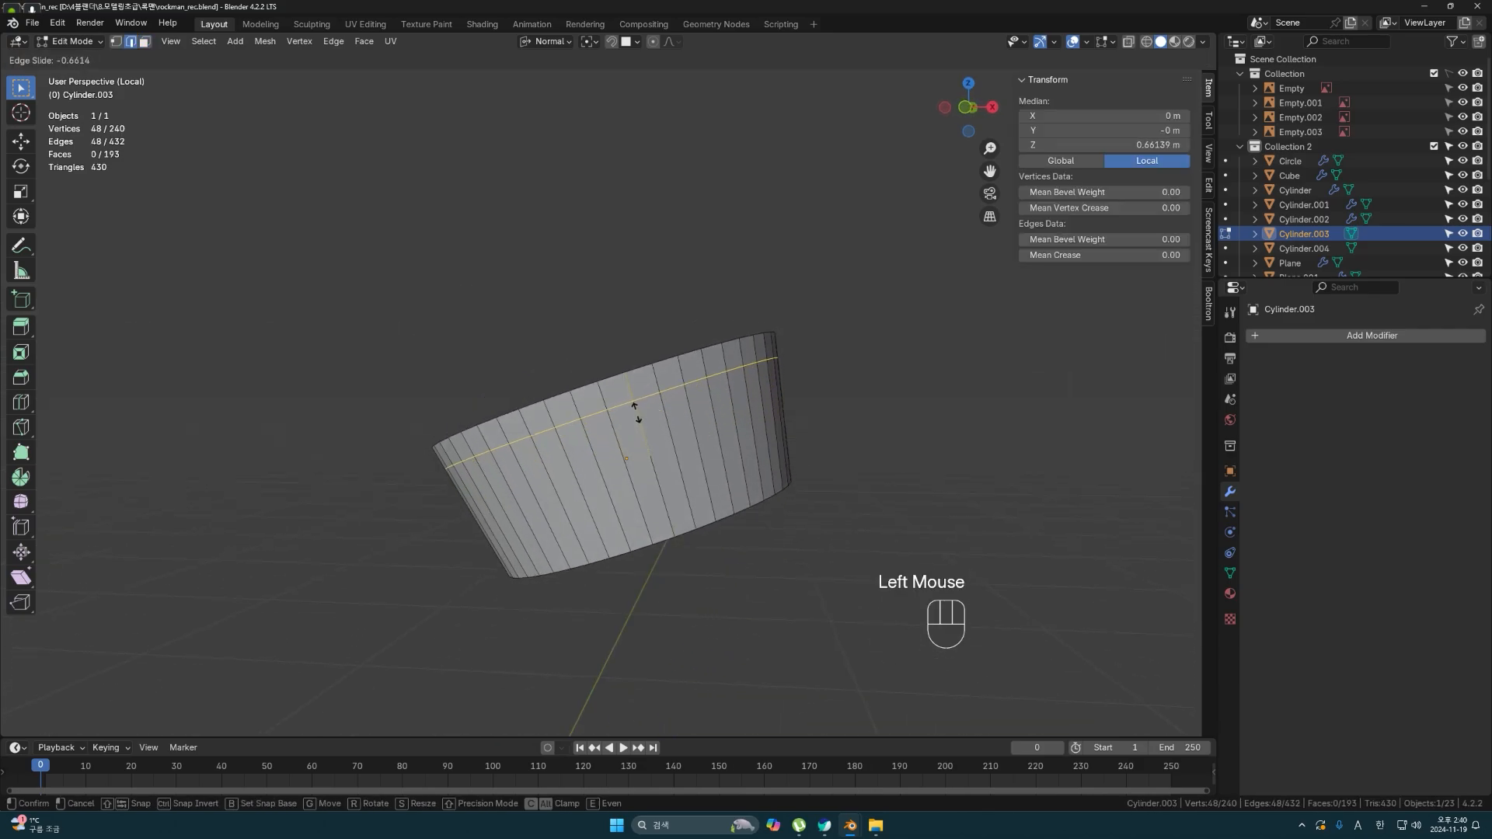
click(641, 426)
click(804, 452)
- Delete alternating groups of three faces from the upper face band, using Checker Deselect with 3 deselected, 3 selected and offset 1
middle_drag(800, 452, 704, 458)
scroll(695, 461, up, 1)
scroll(703, 459, down, 1)
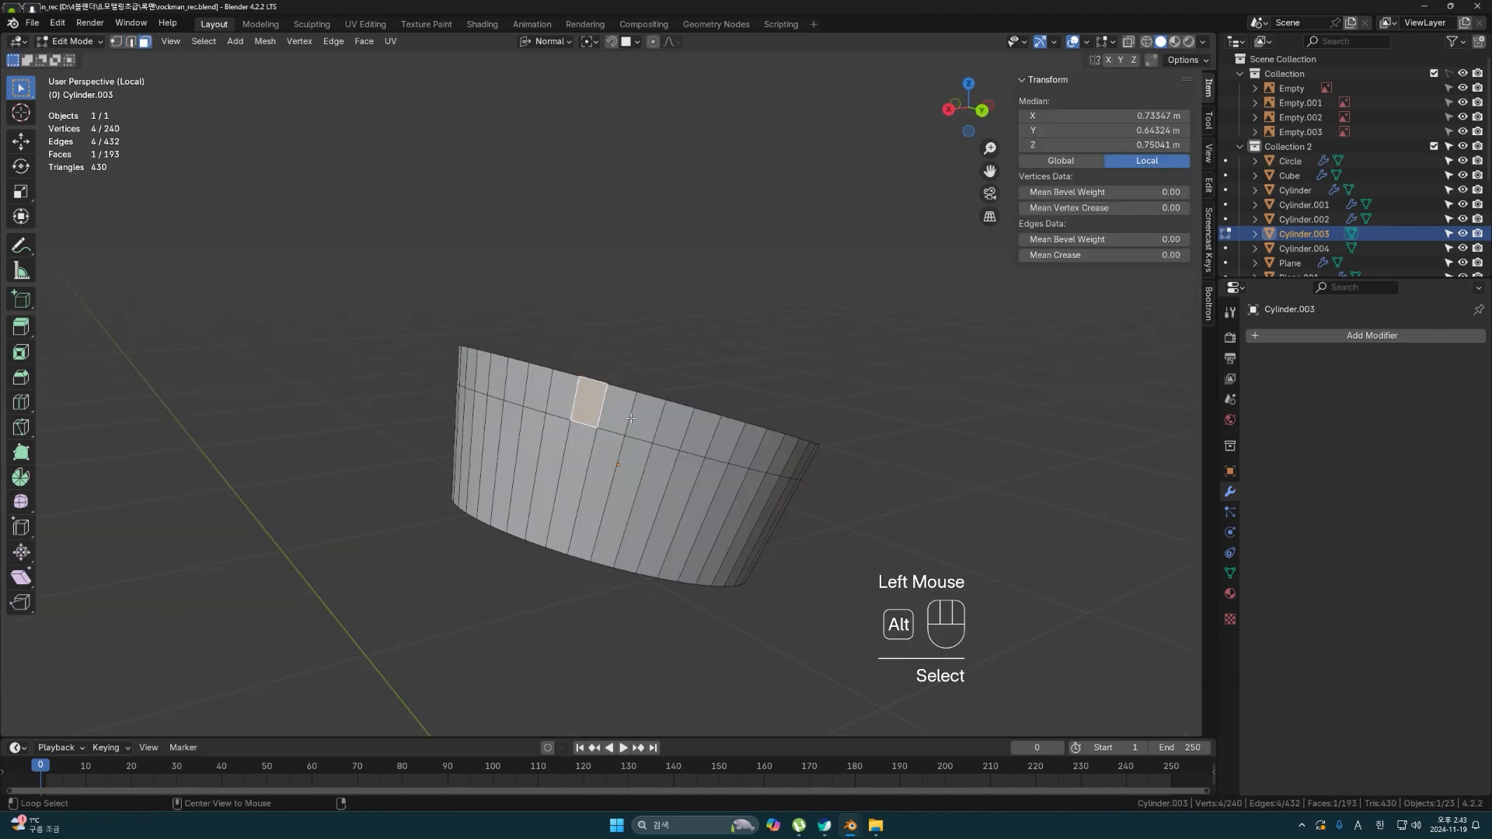
alt+click(626, 420)
middle_drag(645, 410, 475, 220)
click(203, 41)
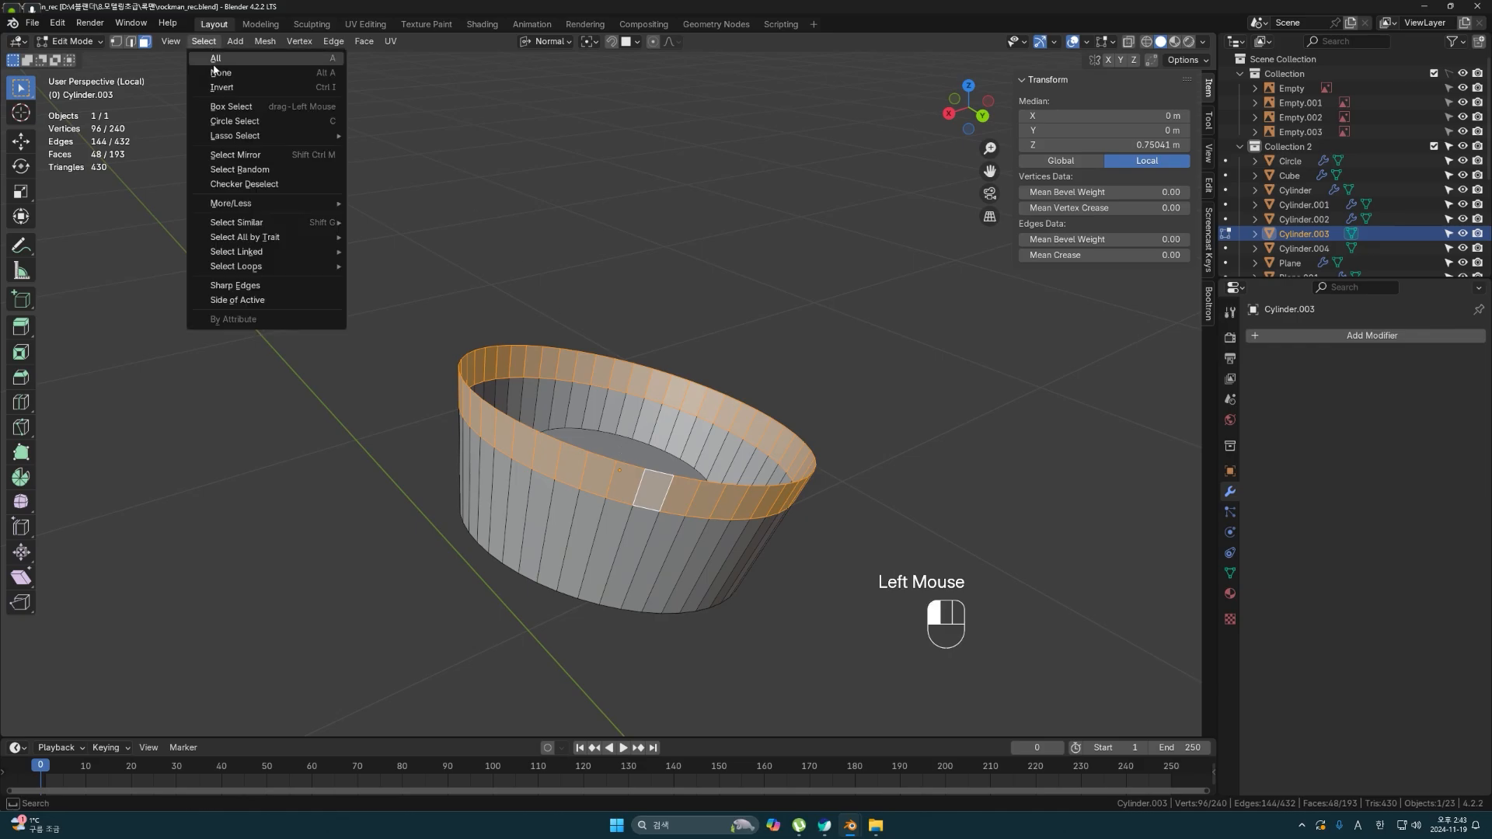
click(247, 184)
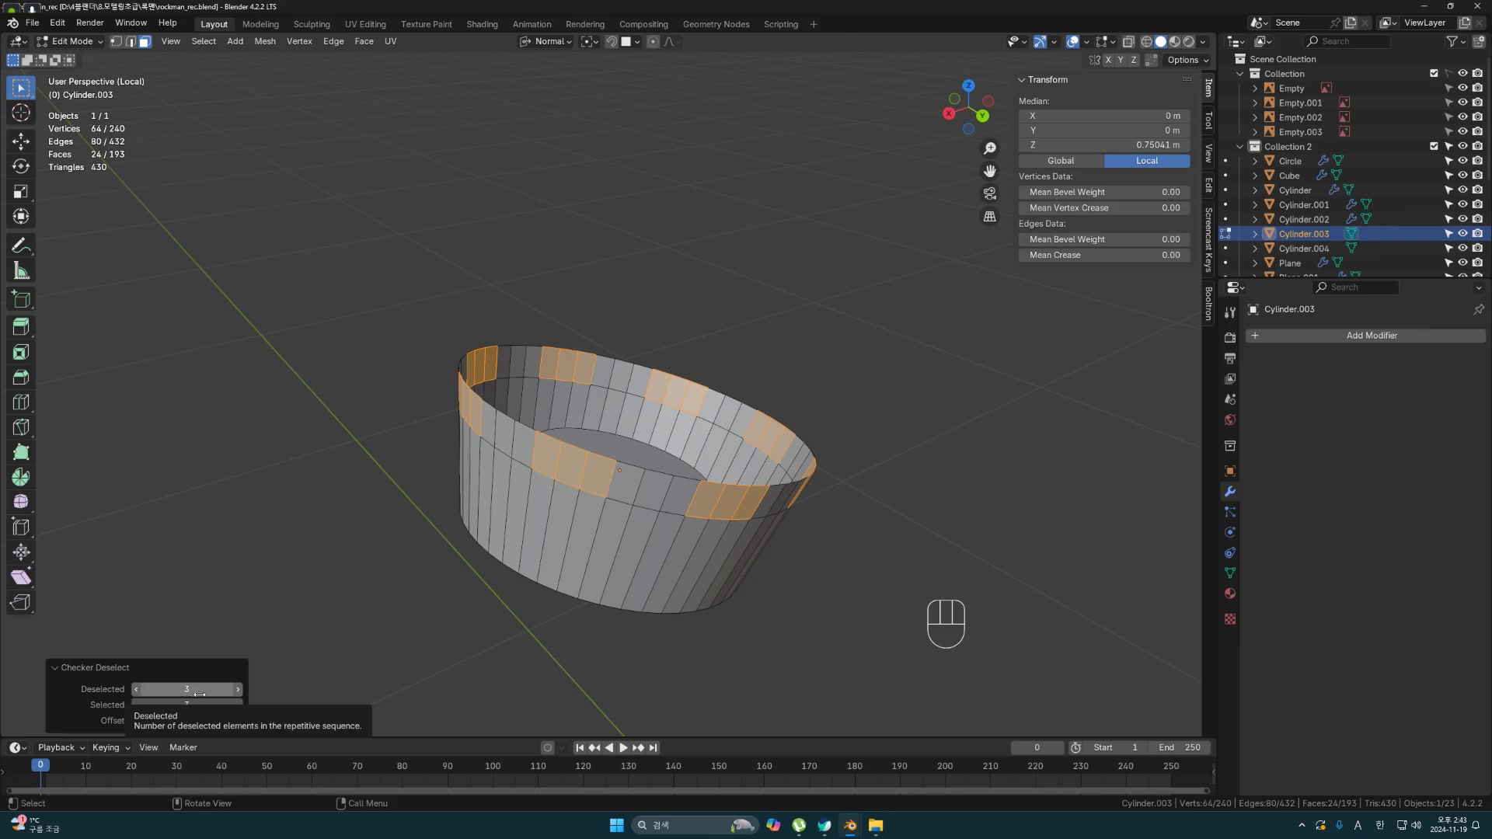
double_click(137, 693)
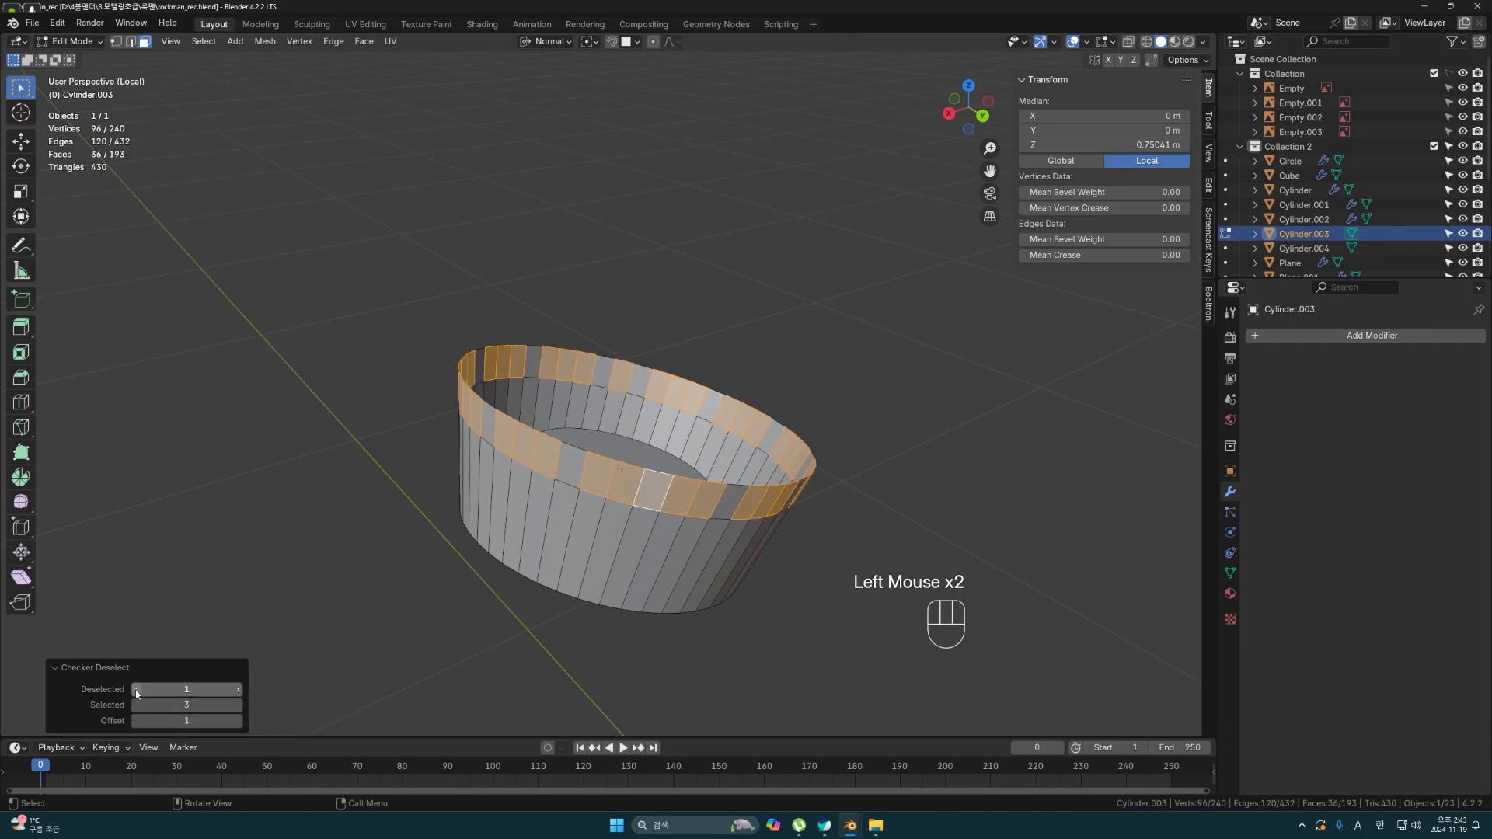
click(238, 691)
click(238, 691)
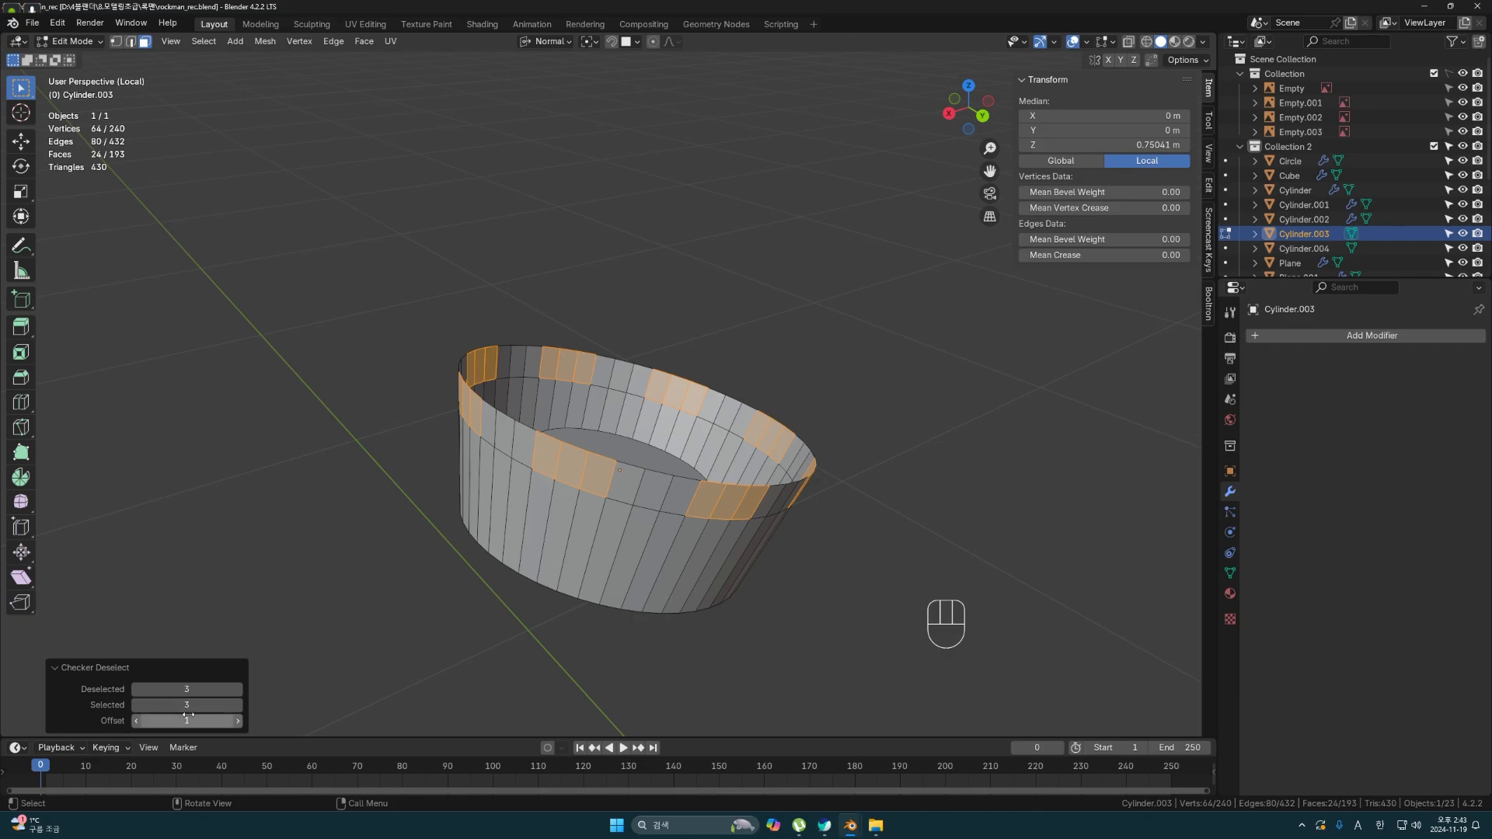
middle_drag(334, 622, 628, 549)
scroll(618, 521, up, 1)
key(x)
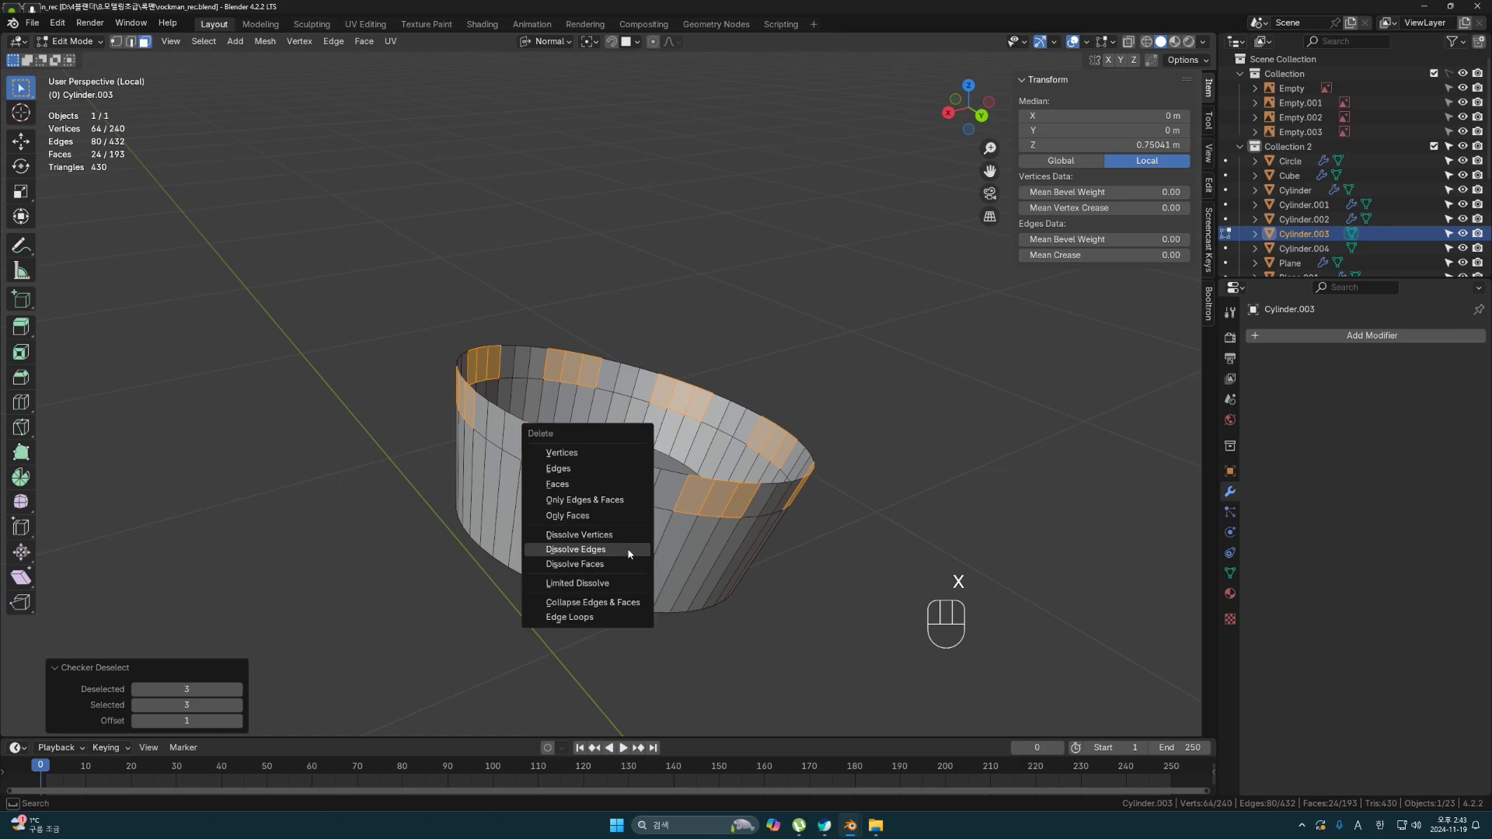
click(600, 484)
middle_drag(601, 484, 554, 358)
middle_drag(675, 425, 764, 440)
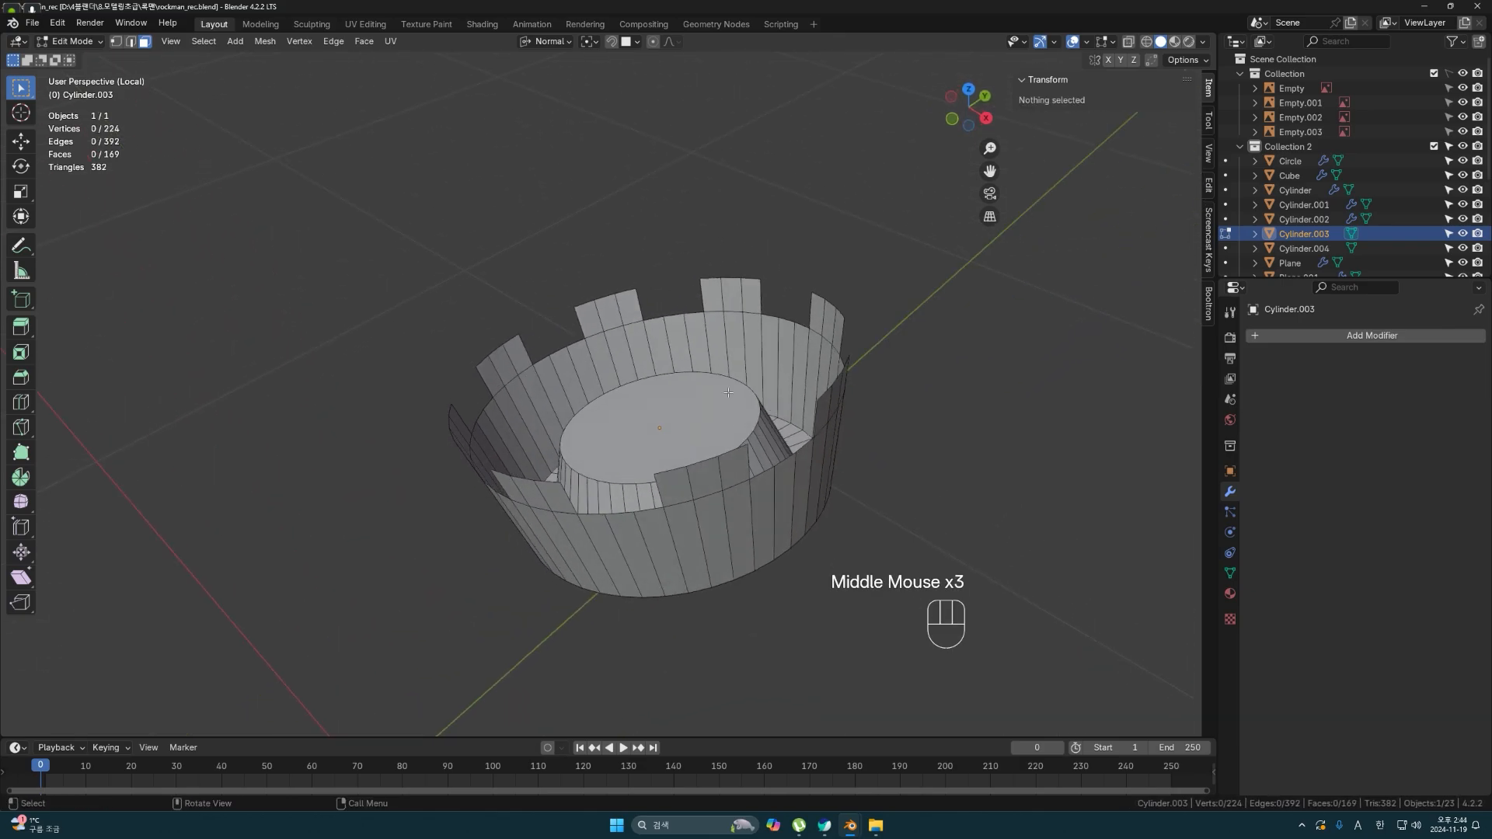
- Add another loop cut around the outer wall, slid up to just below the notched rim
middle_drag(728, 393, 721, 374)
key(ctrl+r)
click(721, 367)
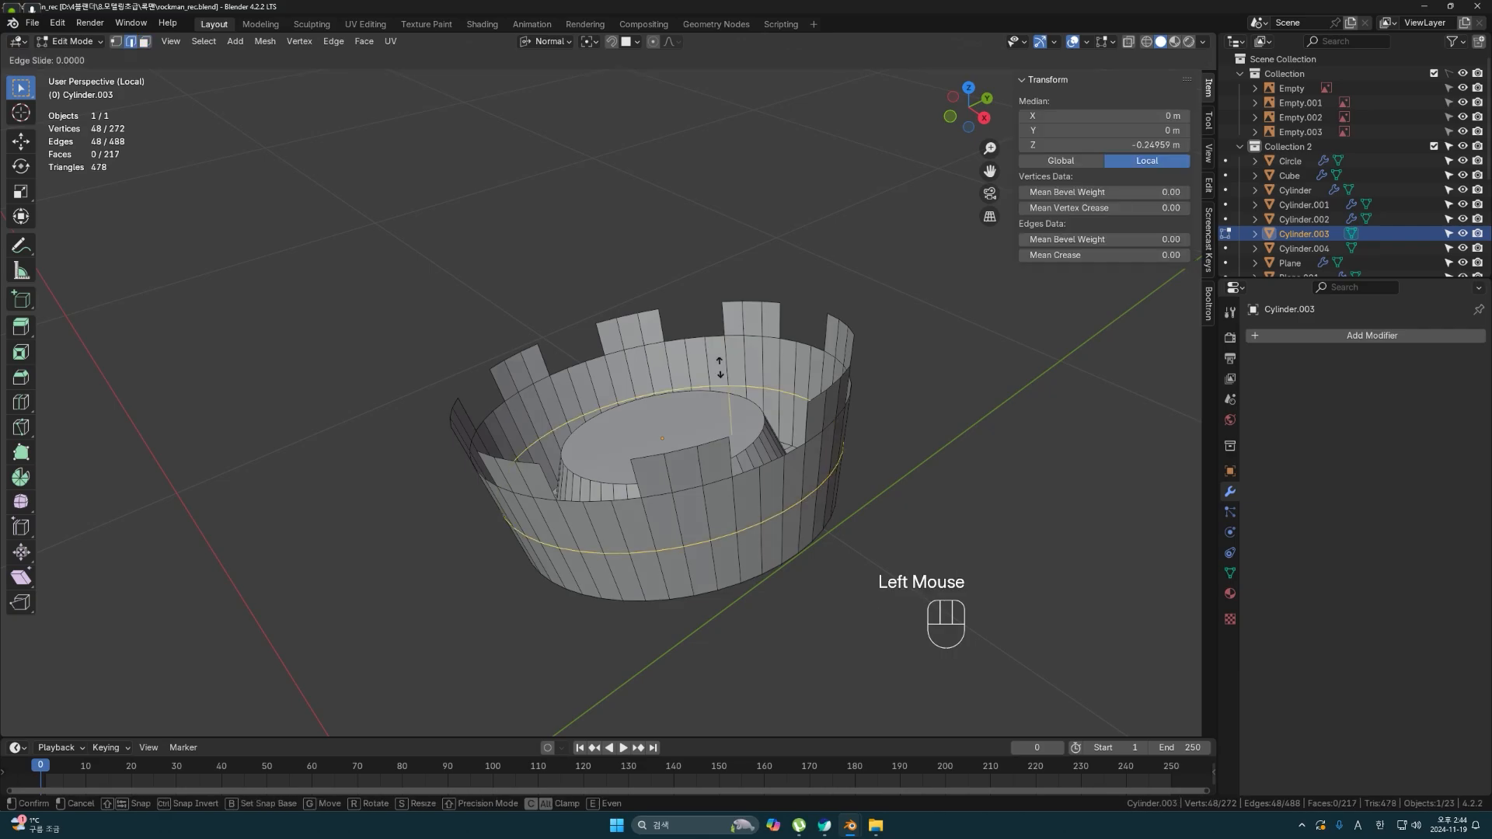
click(719, 342)
key(grave)
key(shift+z)
key(g)
key(Escape)
middle_drag(745, 409, 783, 474)
key(shift+z)
- Select the face band below the notches together with all the teeth and solidify them inward into a thick rim
click(662, 302)
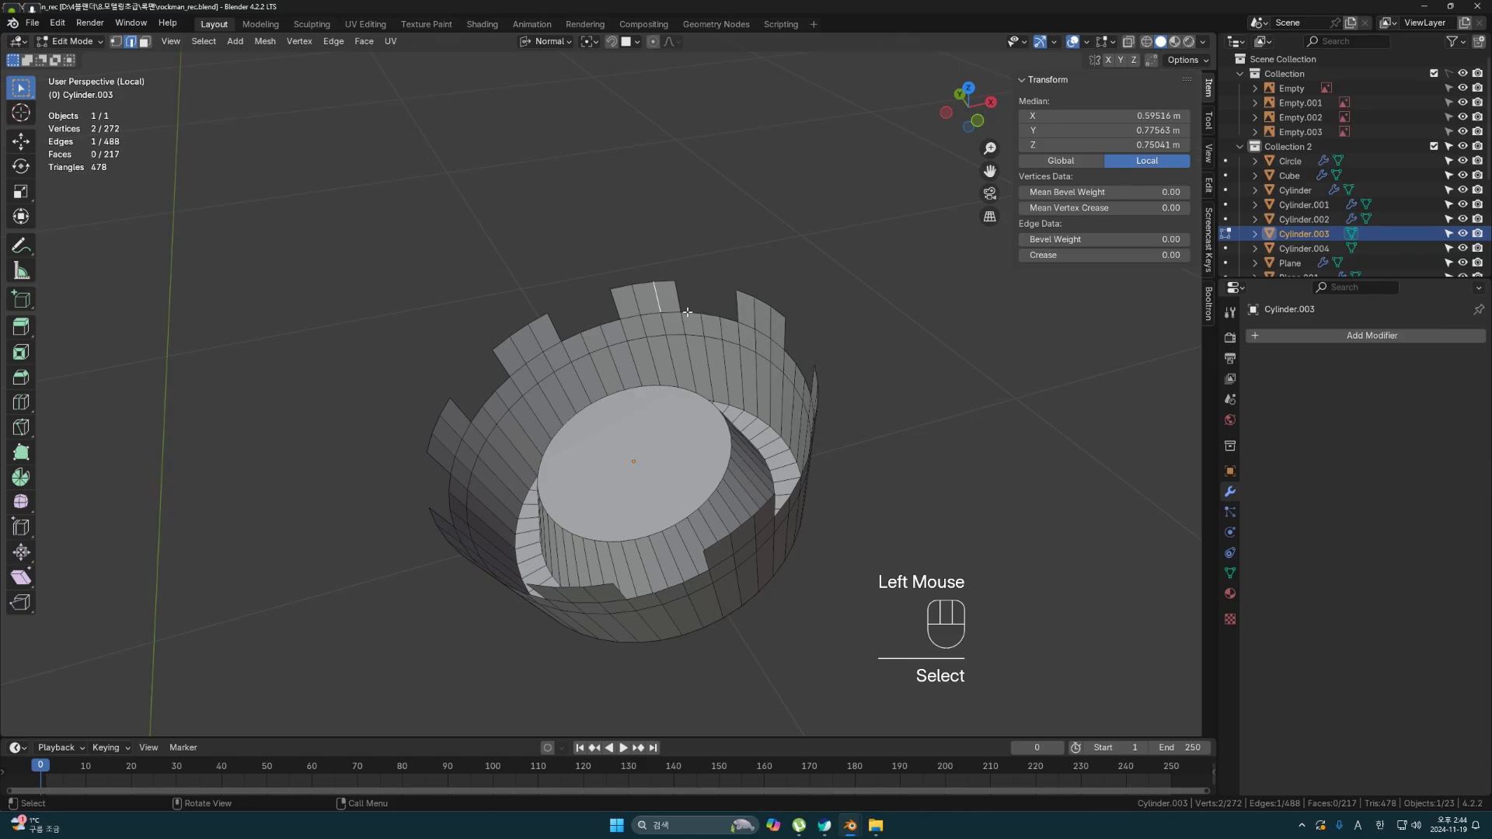
middle_drag(702, 317, 690, 312)
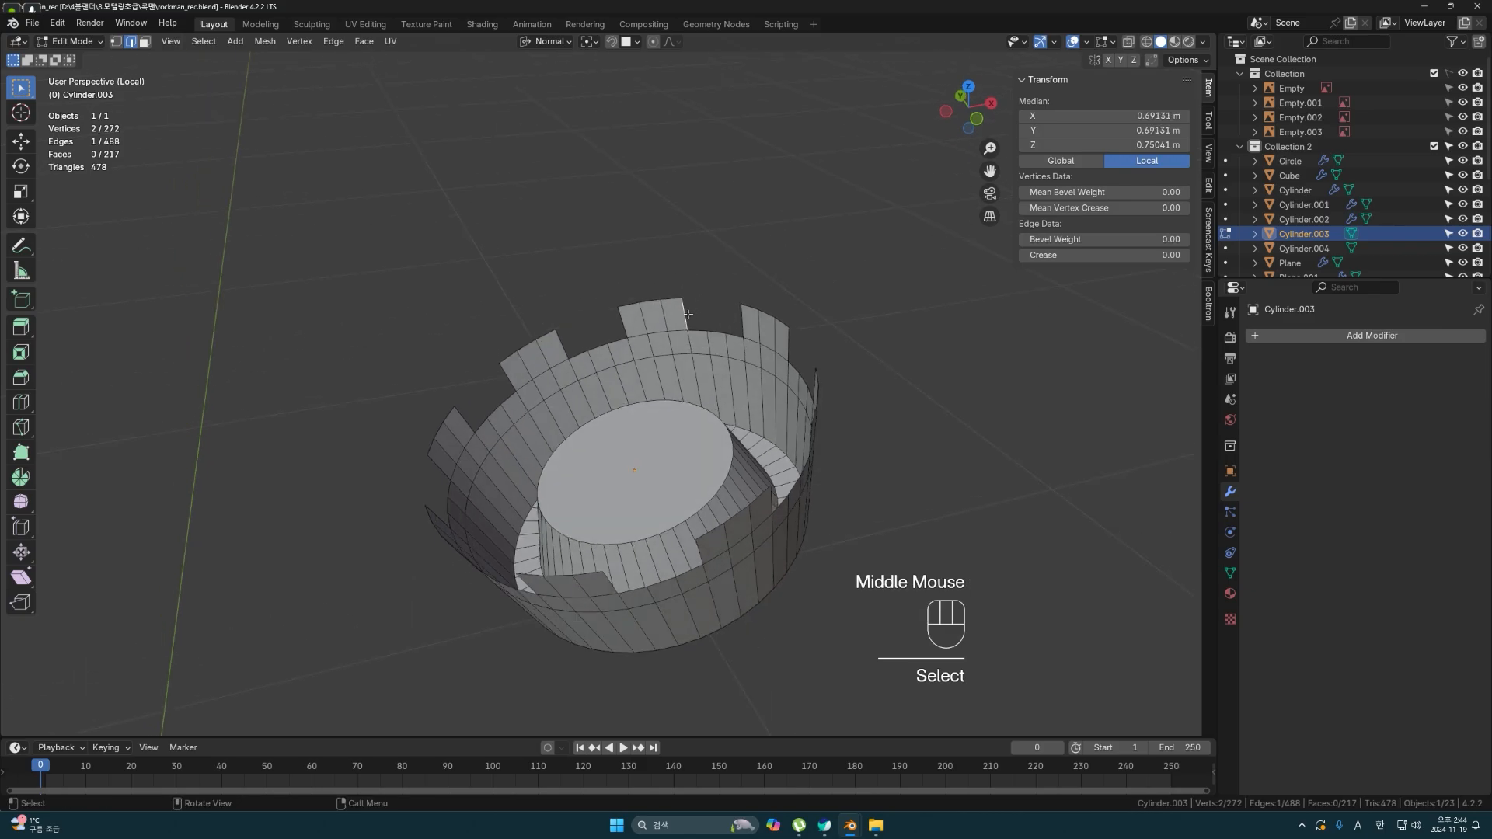
key(3)
click(677, 324)
click(678, 343)
alt+click(670, 344)
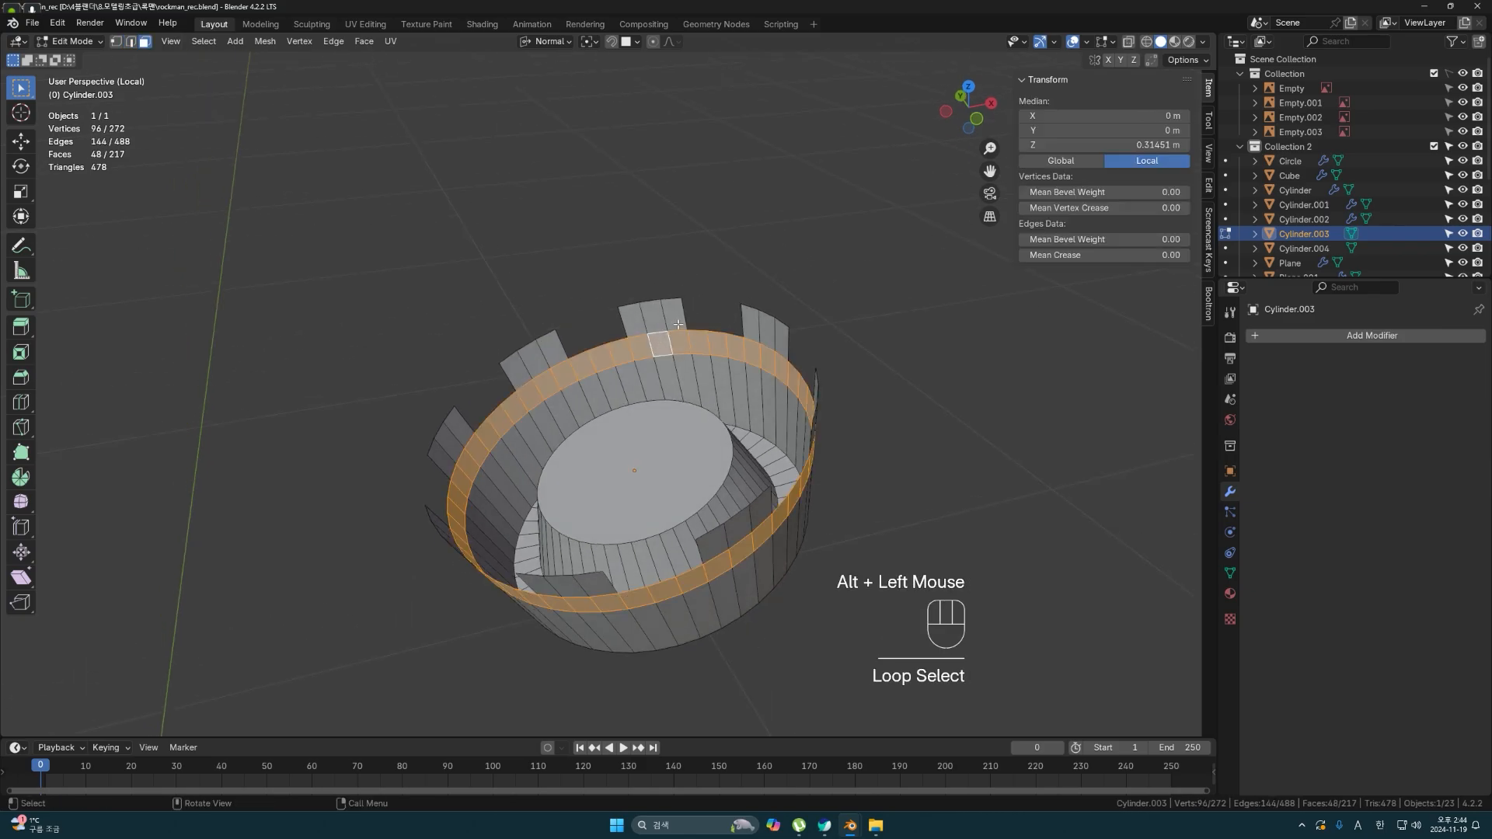
key(grave)
shift+drag(365, 448, 498, 497)
shift+drag(502, 431, 593, 471)
shift+drag(592, 400, 670, 443)
shift+drag(660, 380, 692, 420)
shift+drag(738, 347, 813, 392)
middle_drag(706, 420, 755, 473)
scroll(754, 473, up, 1)
click(364, 41)
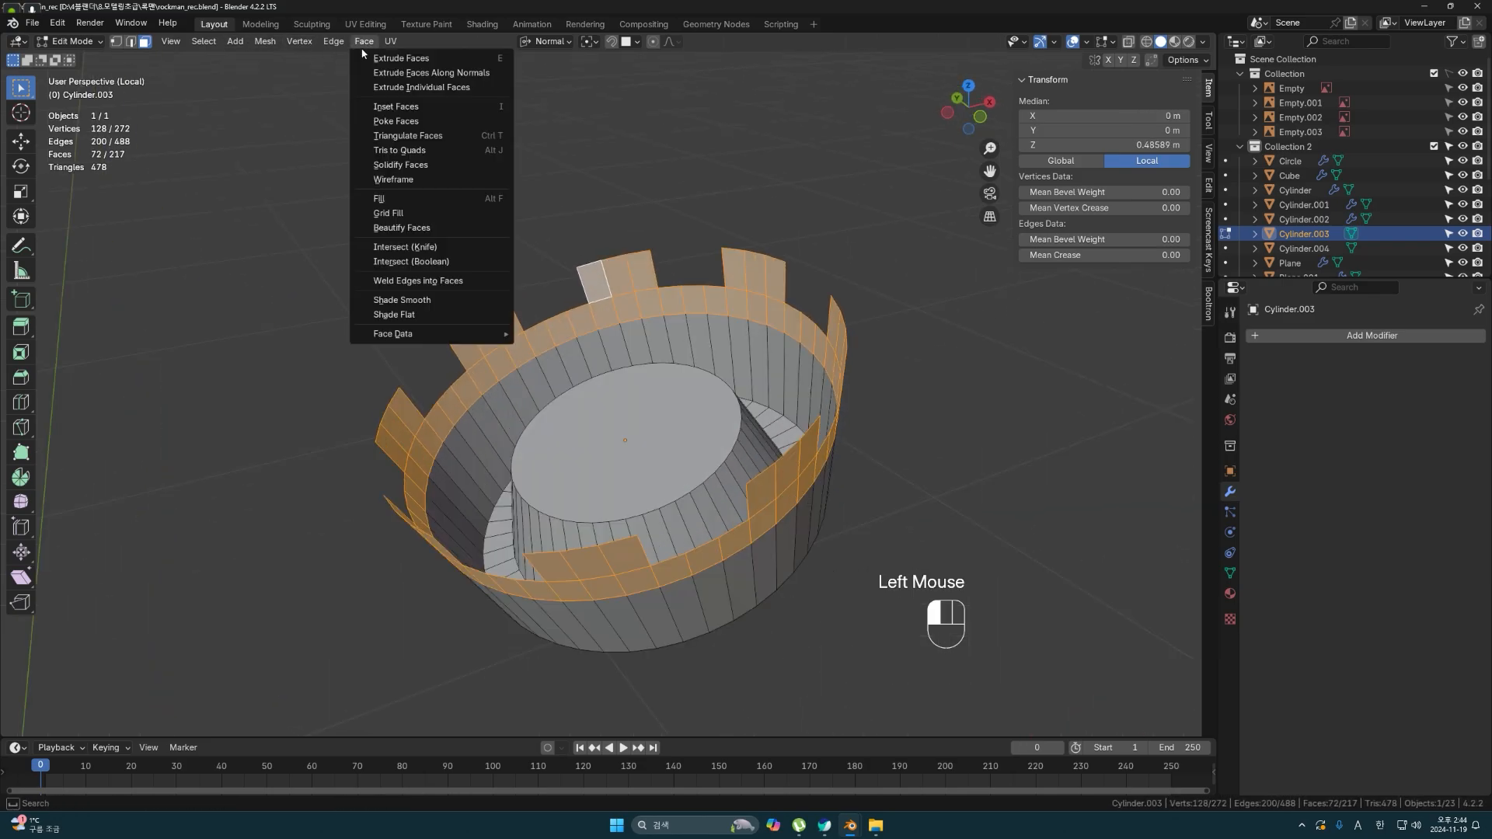
click(422, 166)
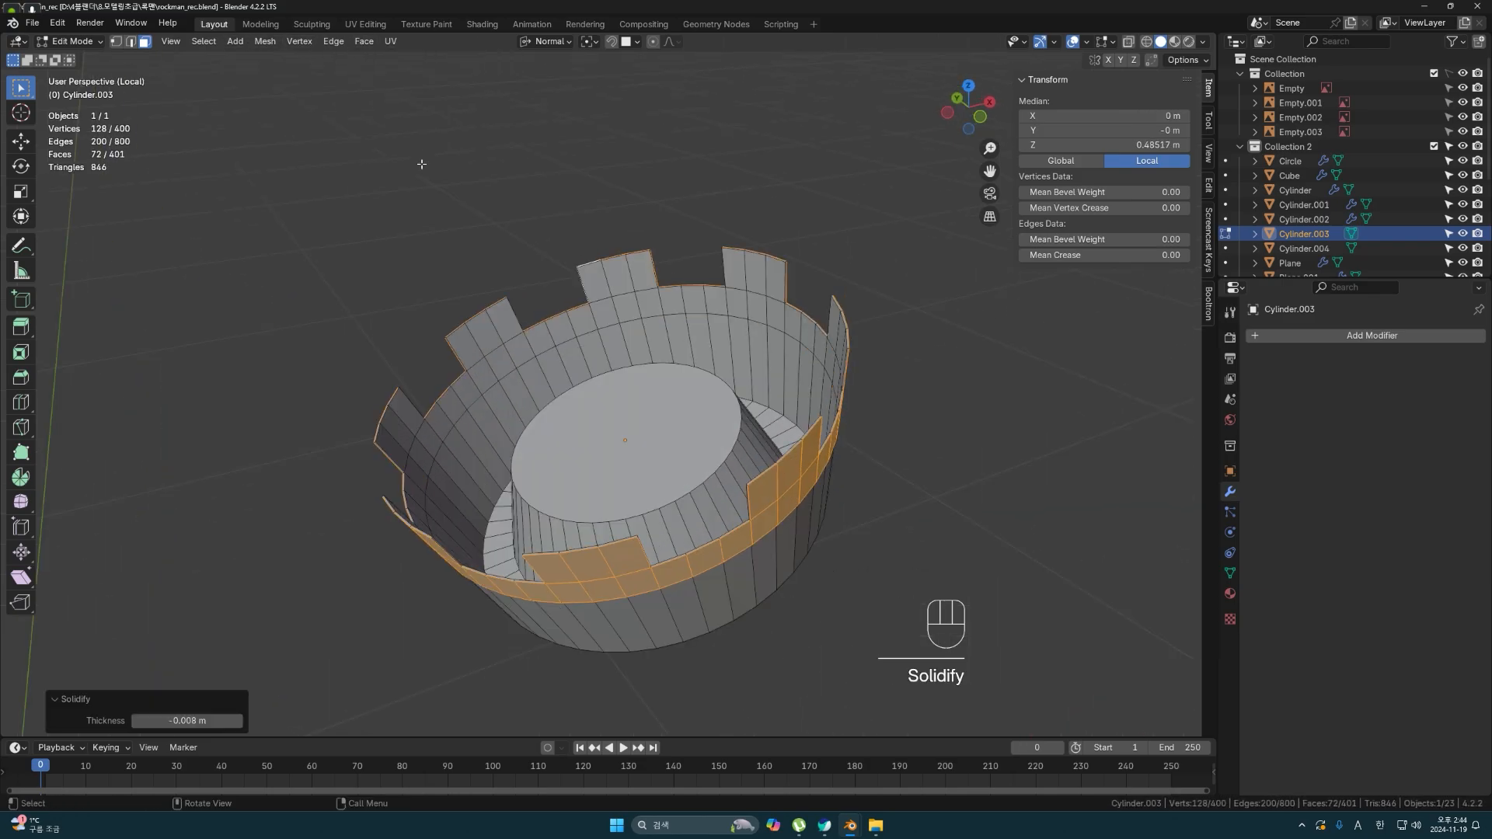
drag(185, 720, 215, 720)
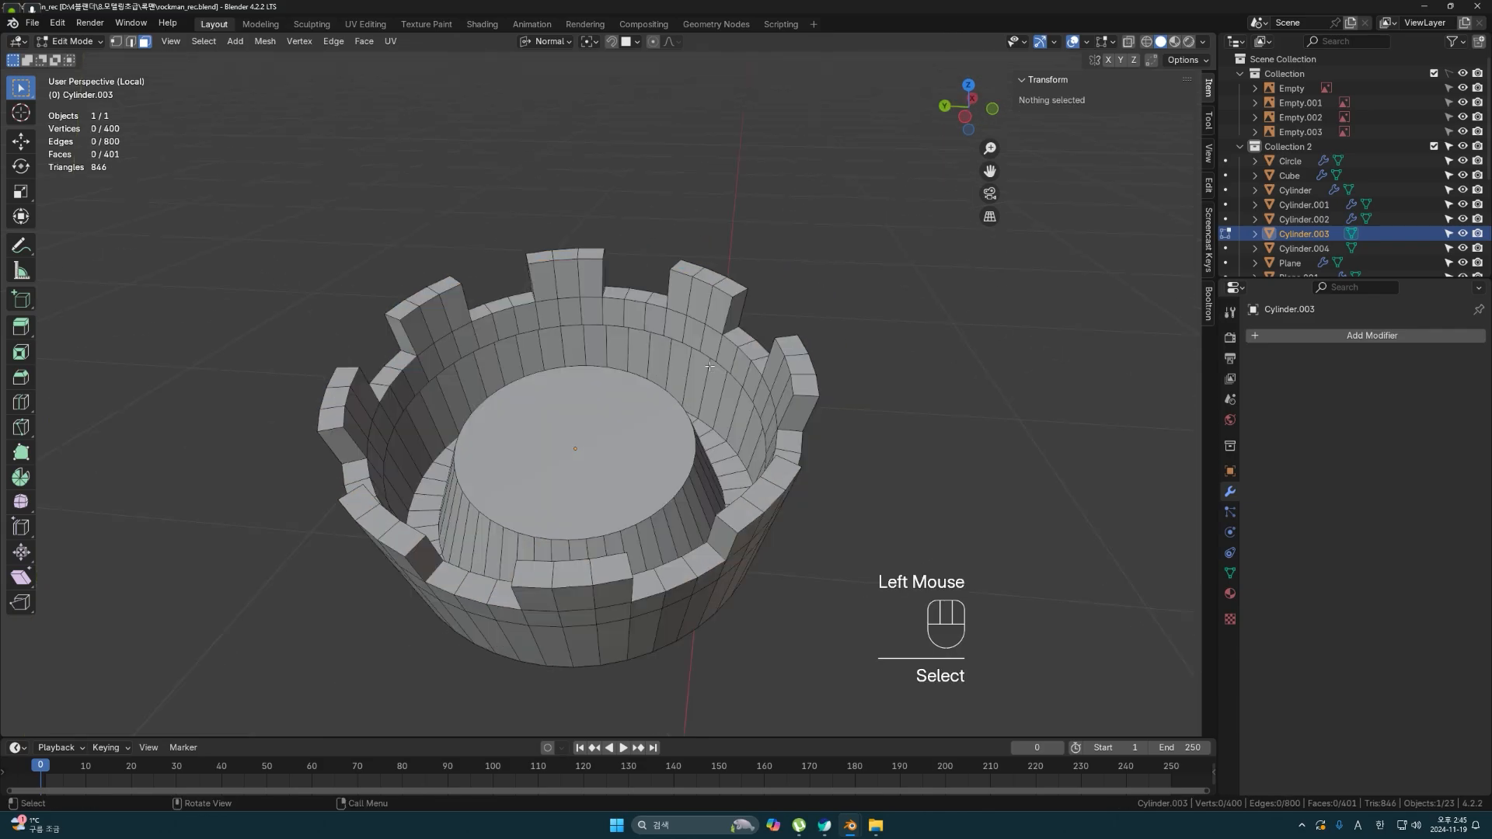
- Fill the wrist cylinder's inner edge loop with a cap face and apply auto smooth shading to the object
key(2)
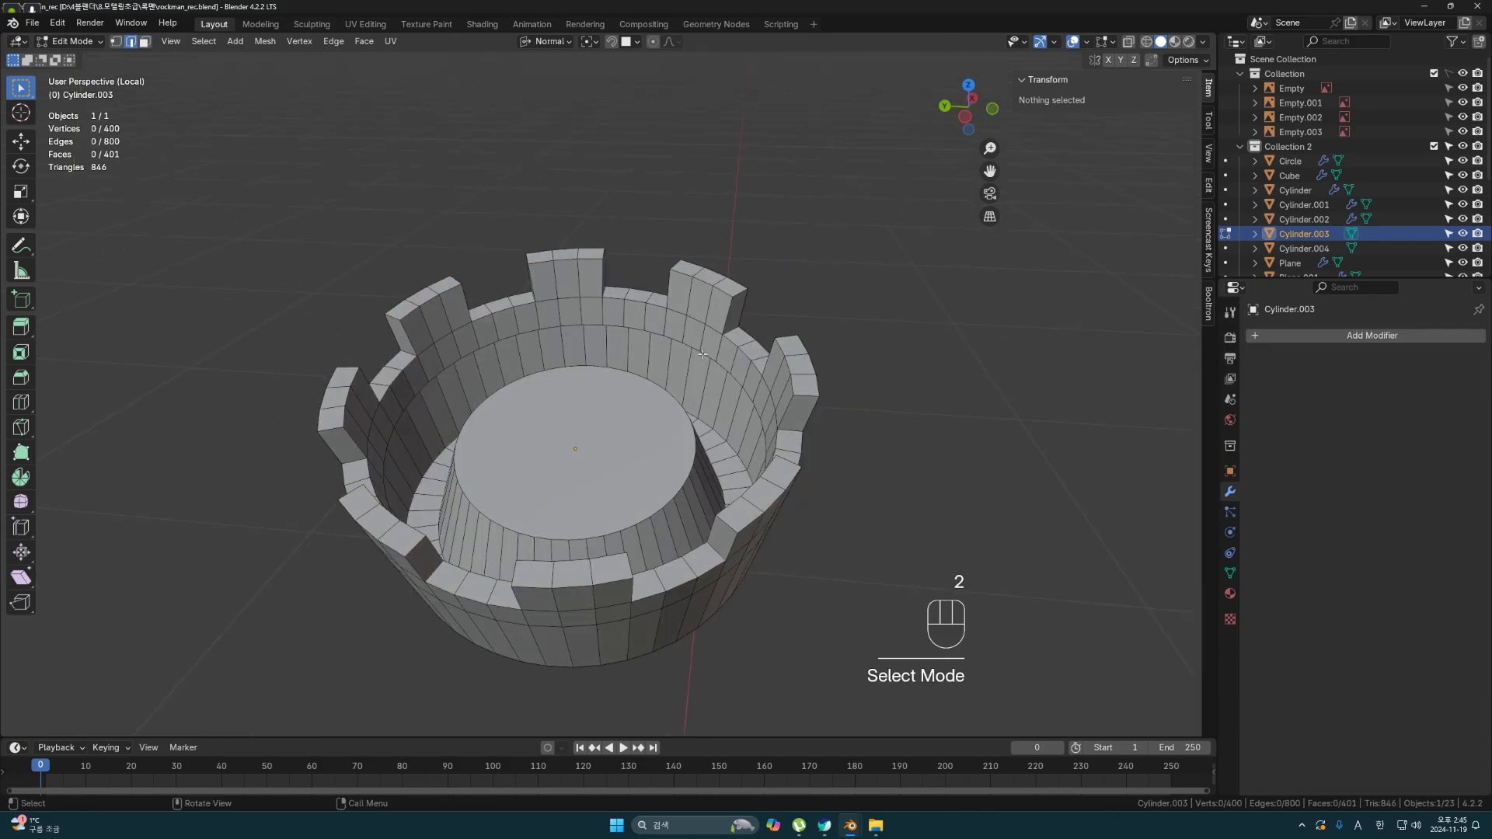
alt+click(707, 361)
middle_drag(707, 362, 661, 503)
key(f)
key(Tab)
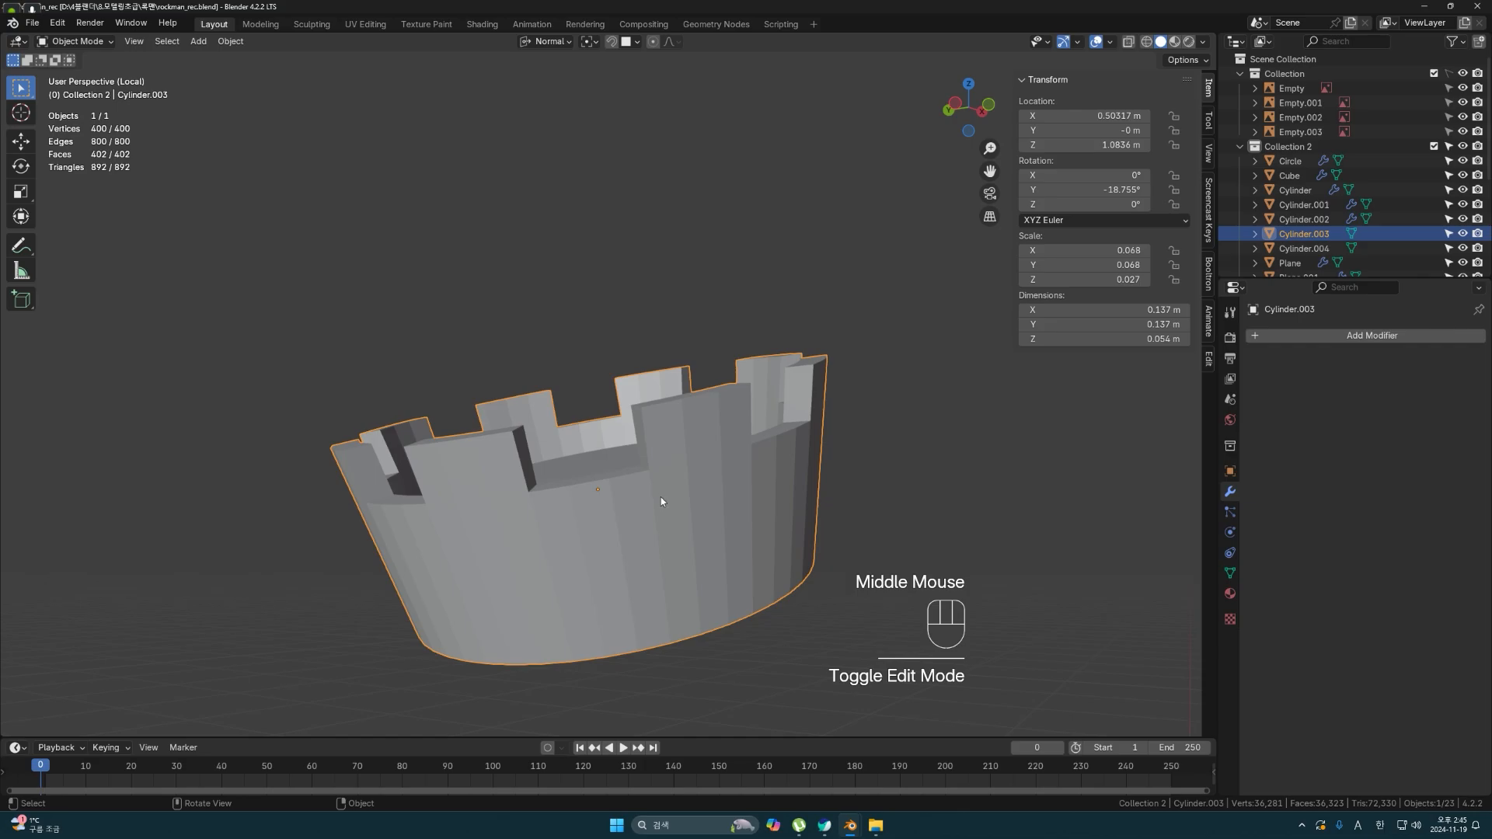
right_click(661, 501)
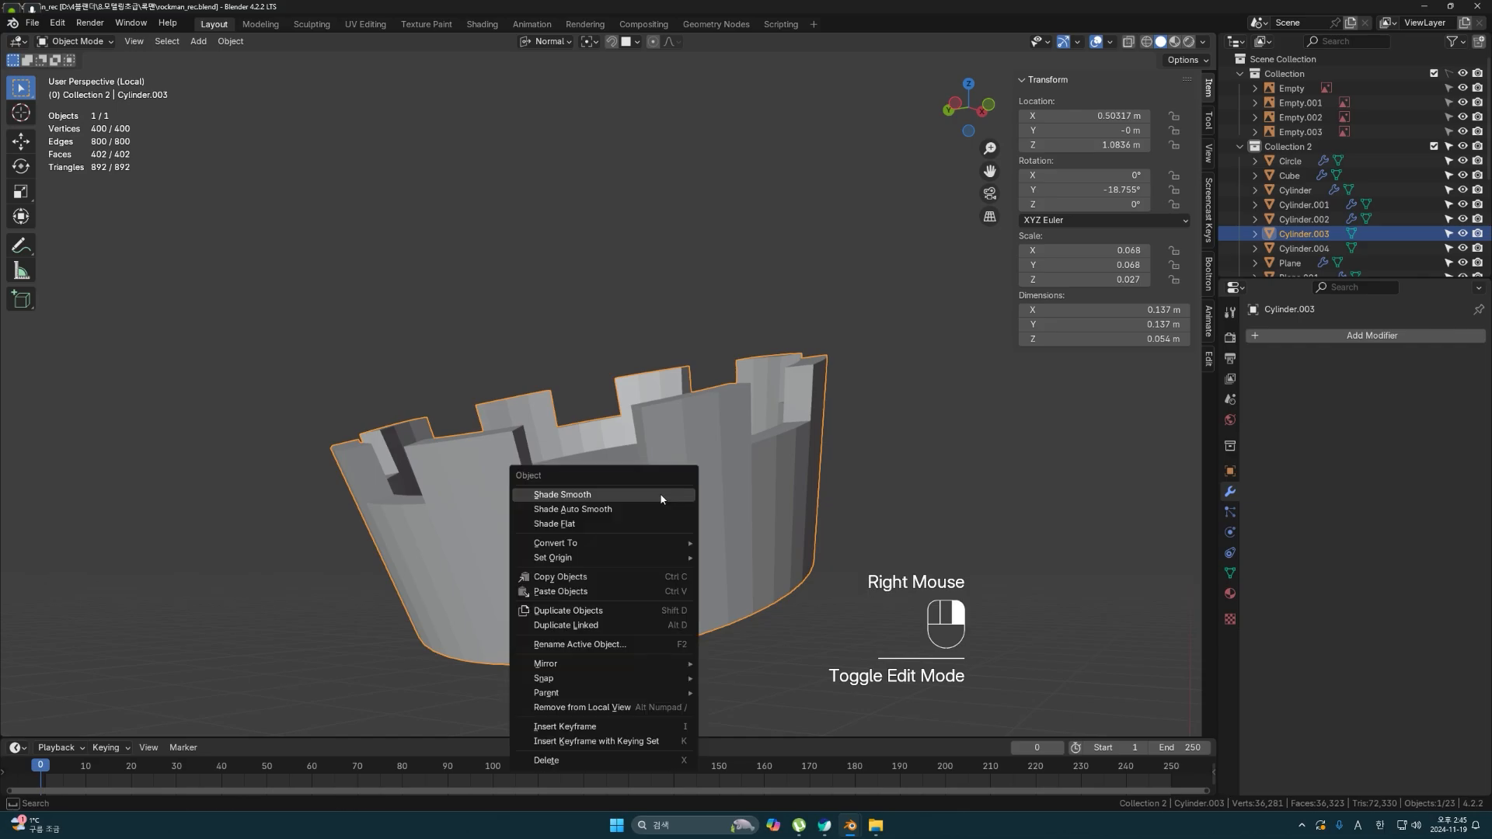
click(594, 509)
- Duplicate the wrist cylinder's inner cap face in place and separate the copy into its own object
key(Tab)
middle_drag(666, 493, 675, 389)
click(676, 389)
scroll(676, 389, down, 2)
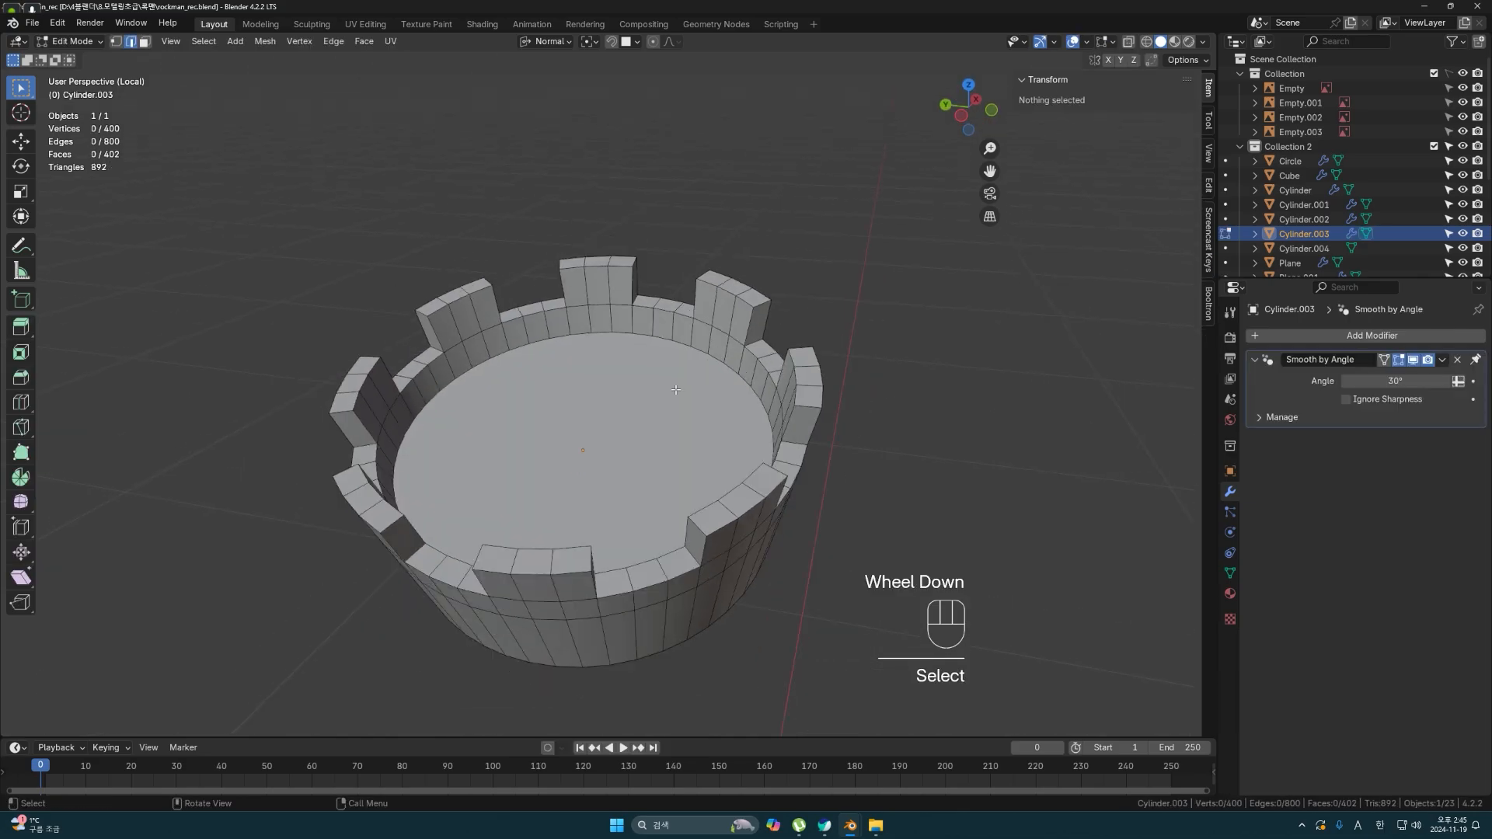
scroll(663, 385, up, 1)
scroll(663, 385, down, 1)
middle_drag(663, 385, 657, 373)
scroll(656, 372, up, 1)
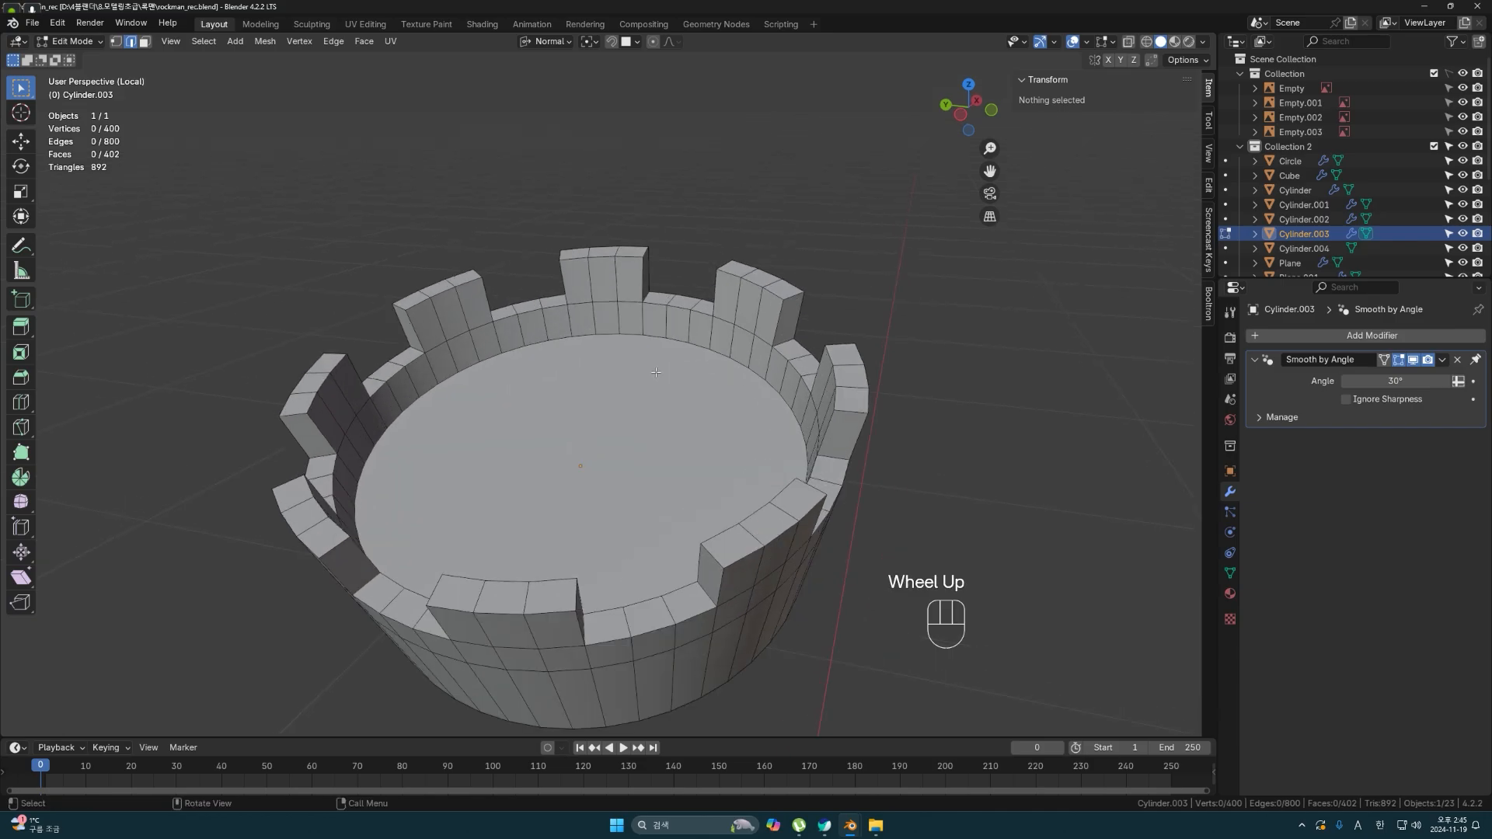
click(656, 373)
middle_drag(656, 373, 642, 415)
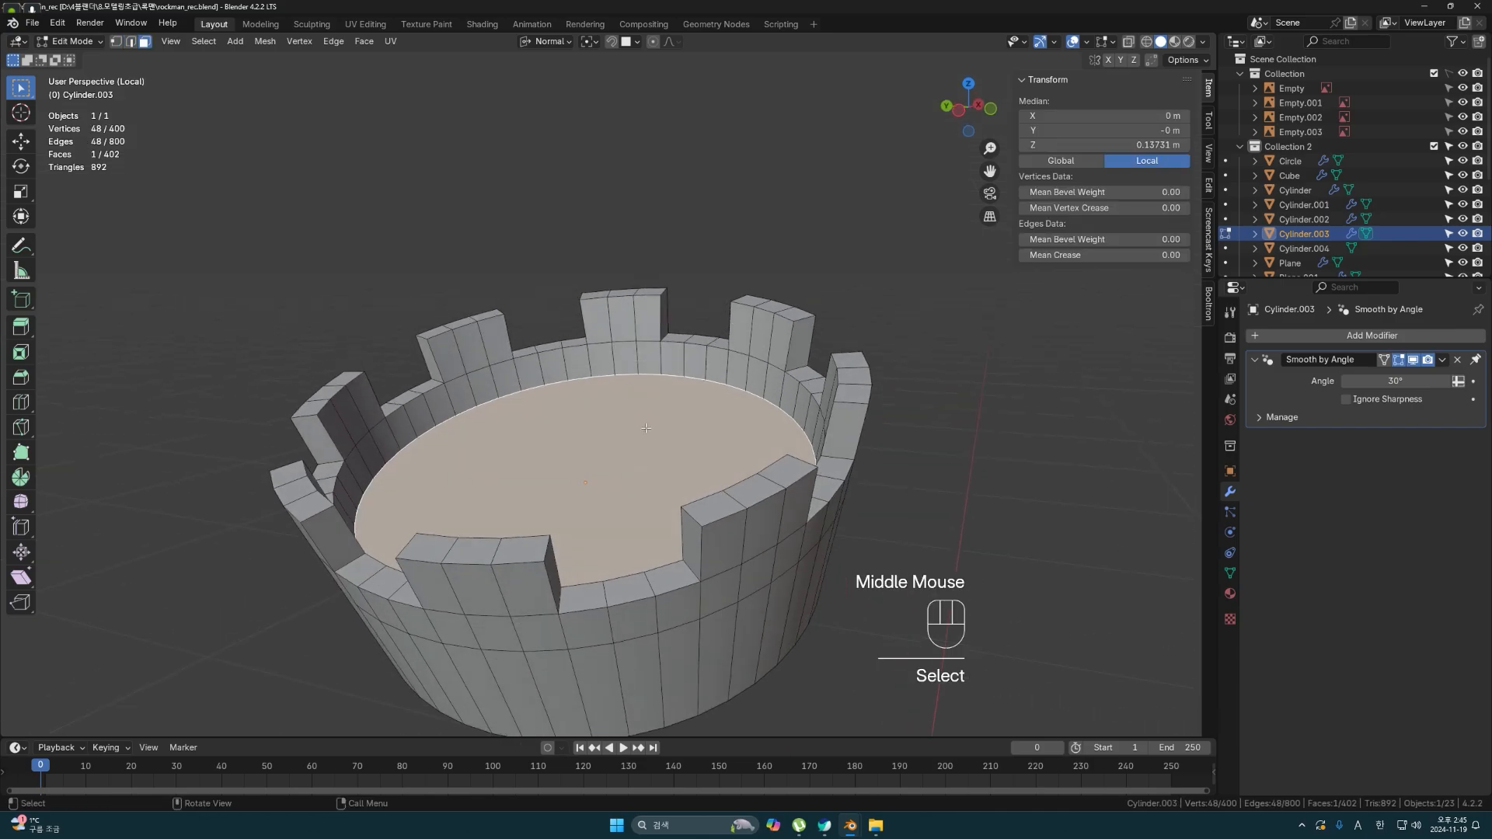
key(shift+d)
key(Escape)
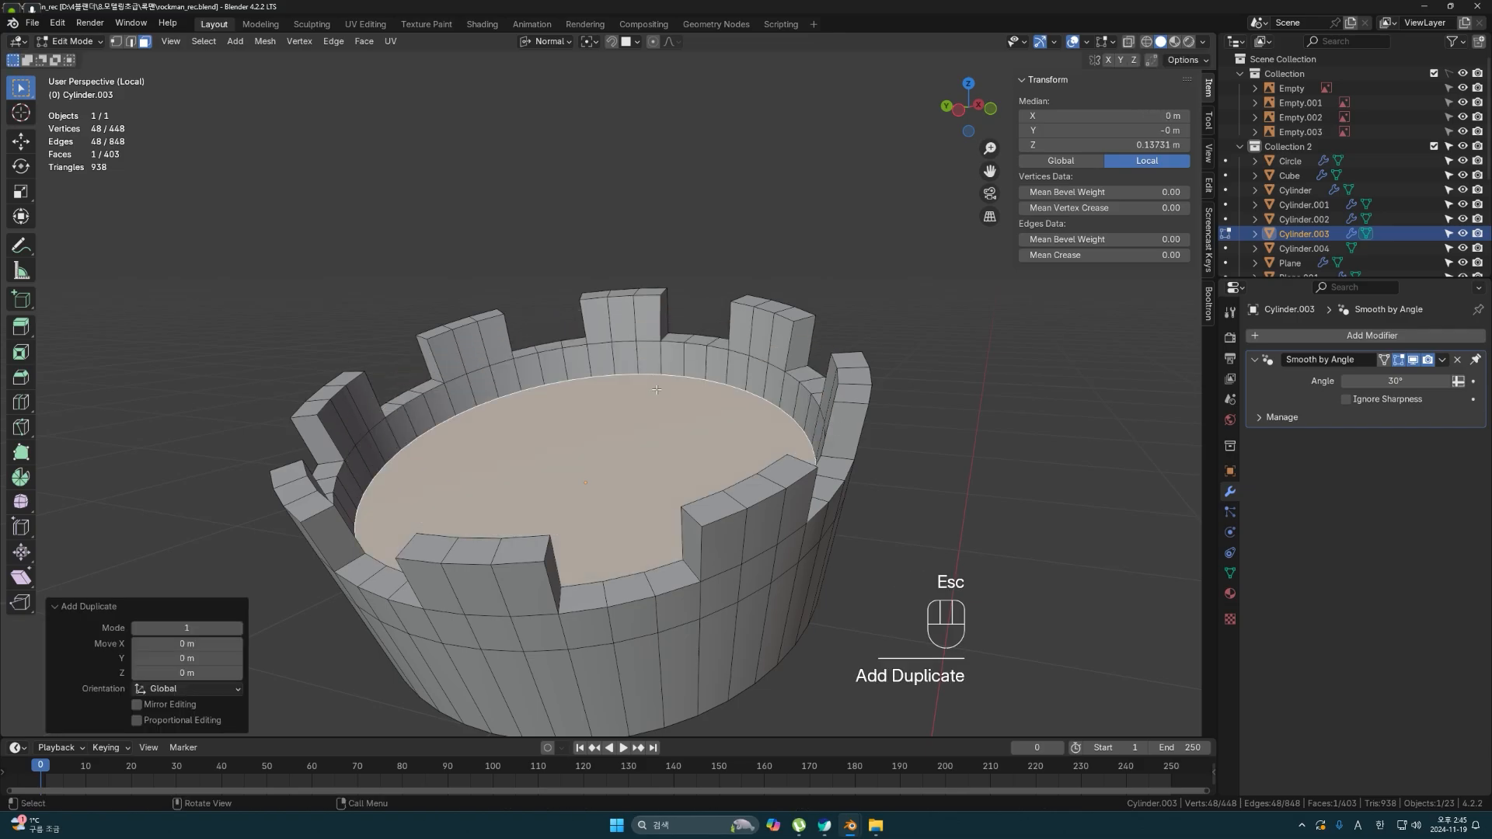
key(p)
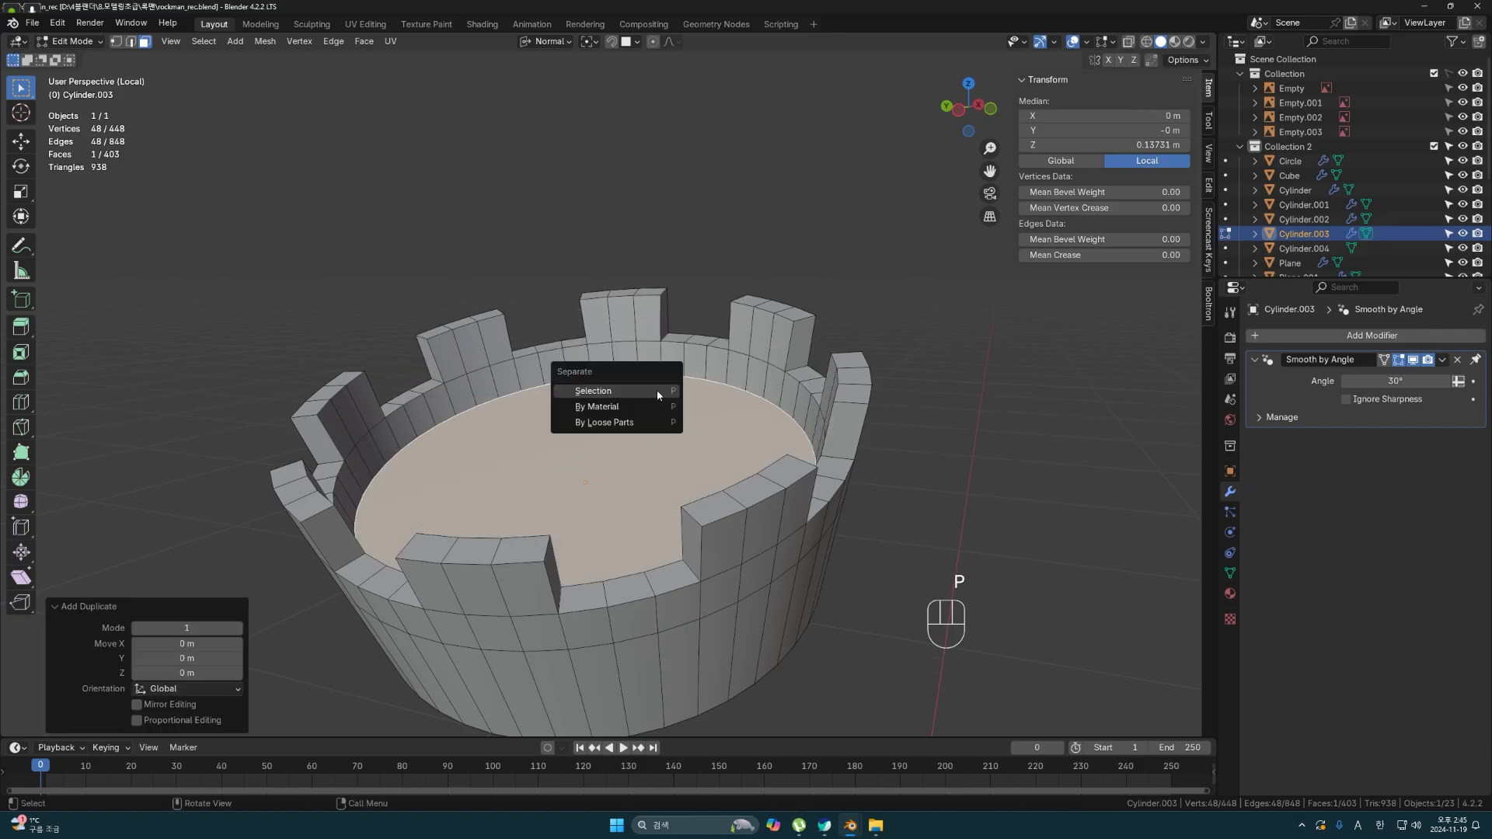
click(658, 392)
- Move the separated disc along its own Z axis within the notched wrist rim, adjusting its height in front view
mouse_move(670, 454)
middle_down()
mouse_move(680, 474)
mouse_move(670, 464)
middle_up()
key(Tab)
click(673, 465)
key(KP_1)
key(g)
key(z)
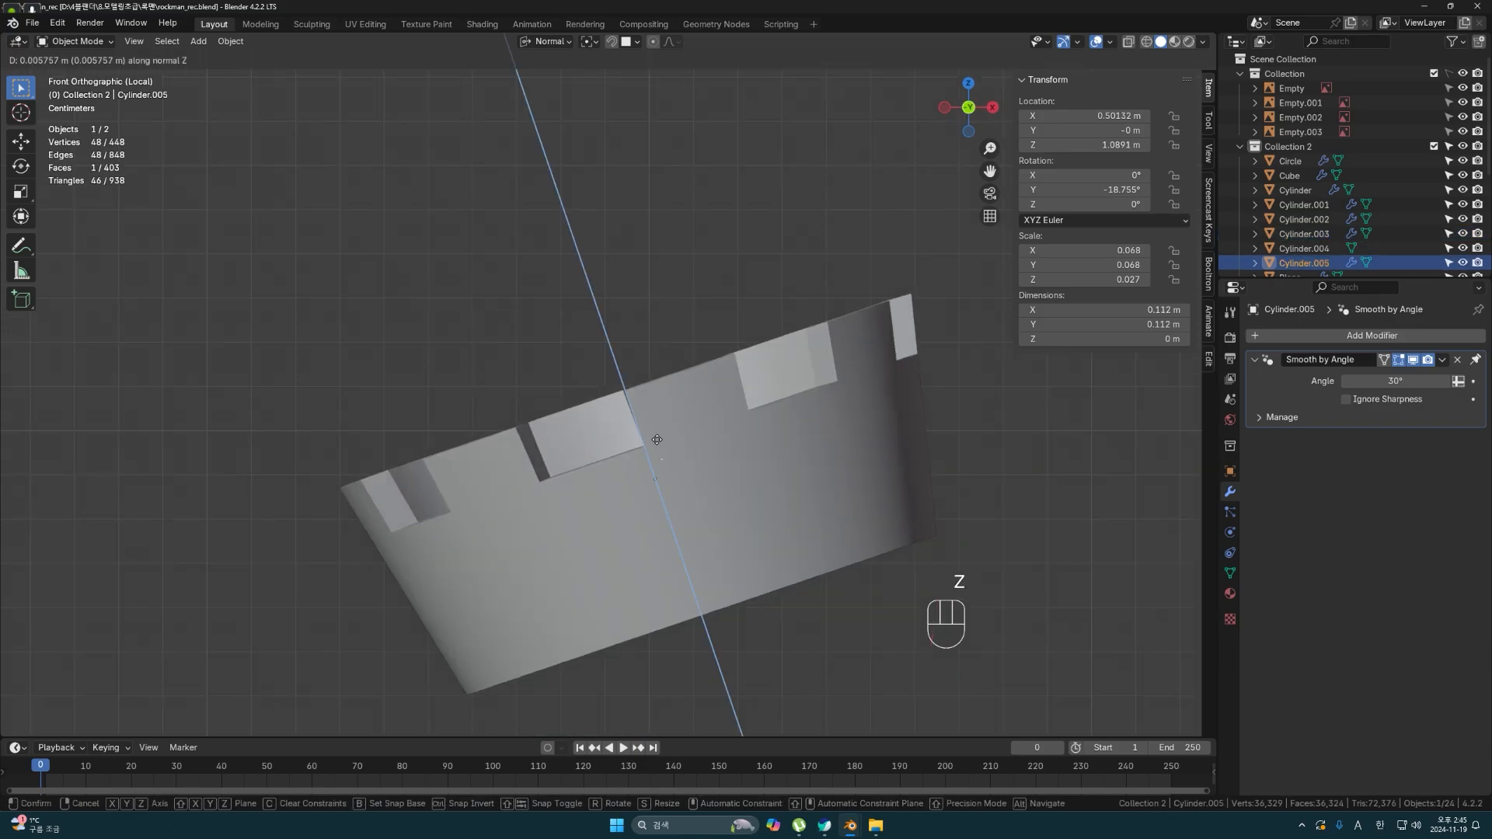
click(656, 440)
key(shift+z)
key(g)
key(x)
key(z)
click(657, 439)
mouse_move(656, 439)
middle_down()
mouse_move(676, 460)
mouse_move(660, 442)
middle_up()
key(shift+z)
- Extrude the disc face about 0.02 m toward the notched opening and delete the new end face to leave an open cup
click(678, 451)
key(Tab)
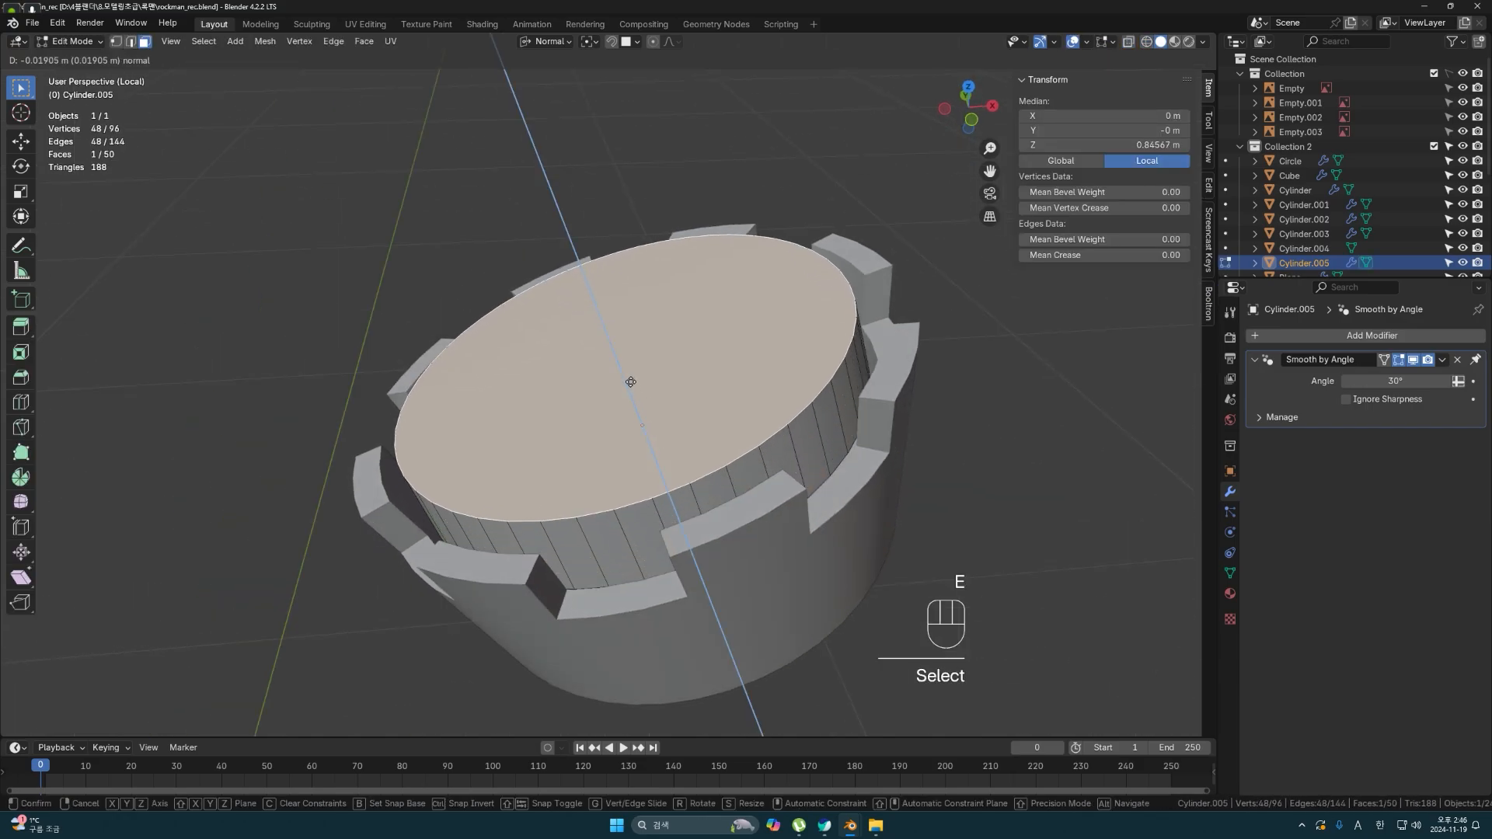
click(626, 366)
middle_drag(626, 366, 777, 458)
click(777, 458)
key(x)
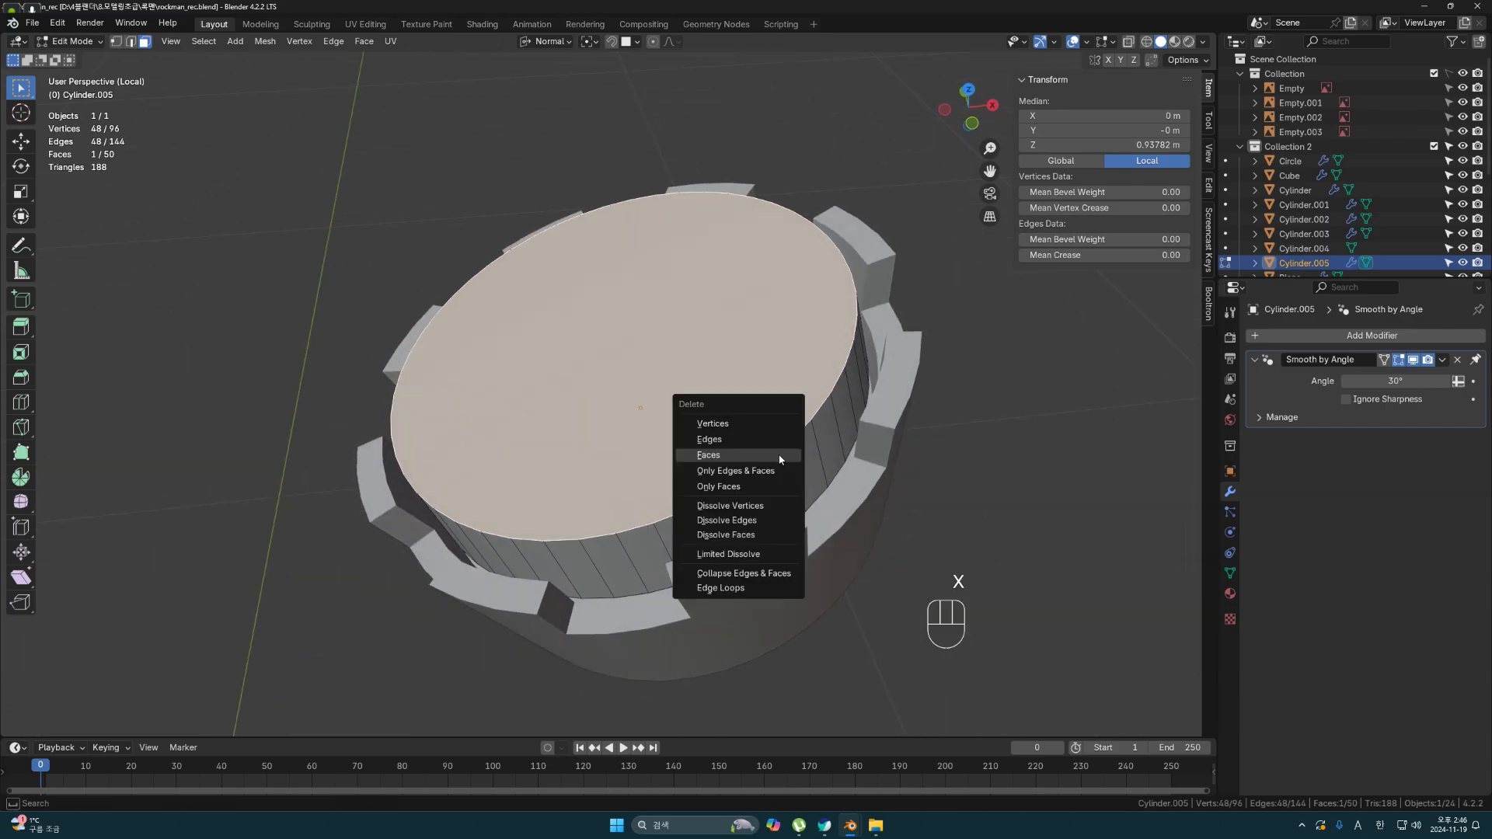
click(780, 457)
click(954, 483)
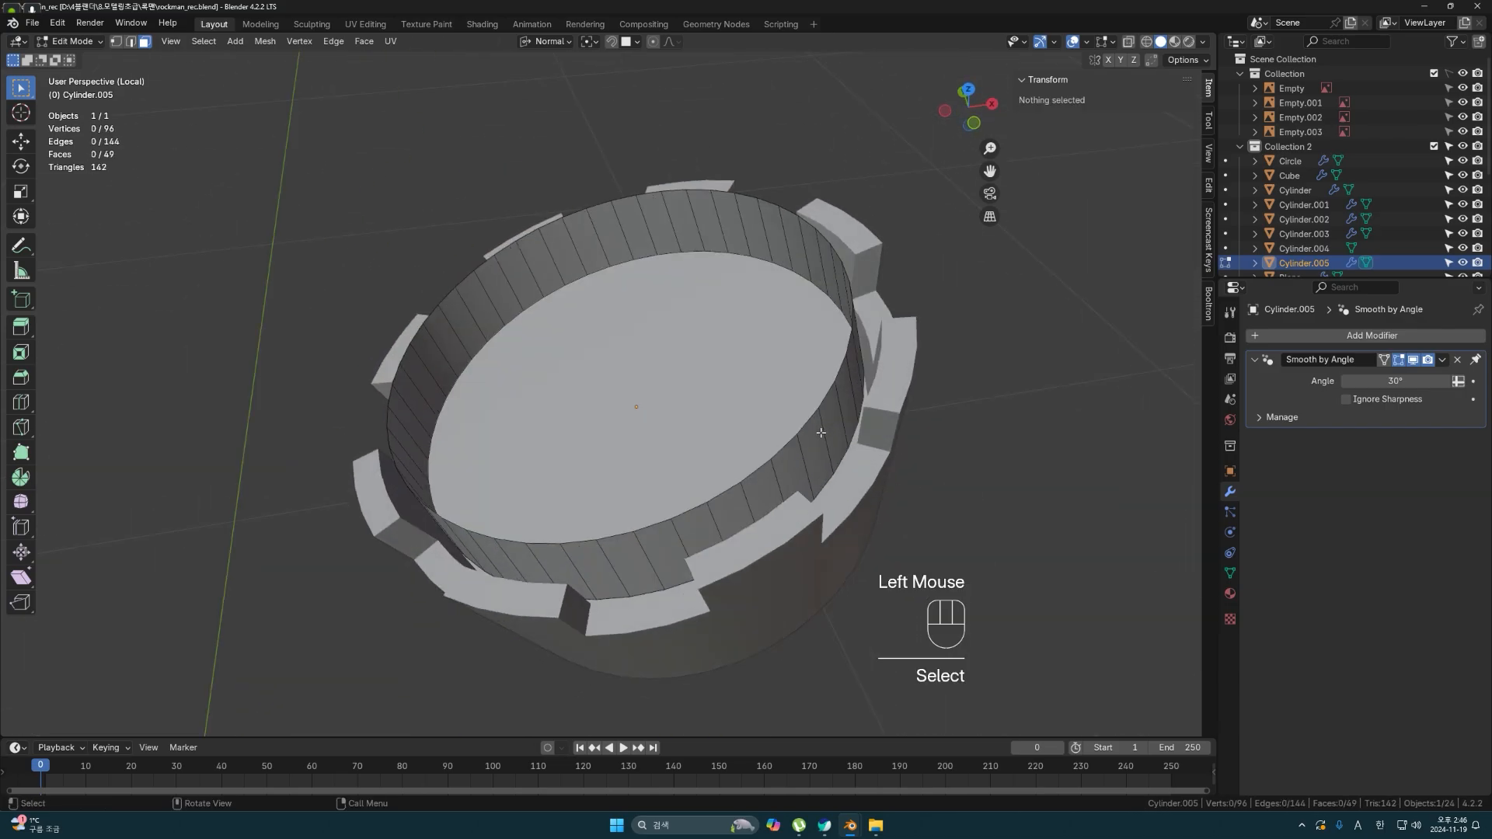
- Bevel the outer and inner edge loops of the wrist's plain, unnotched rim with 4 segments
scroll(825, 437, down, 3)
scroll(1074, 374, up, 2)
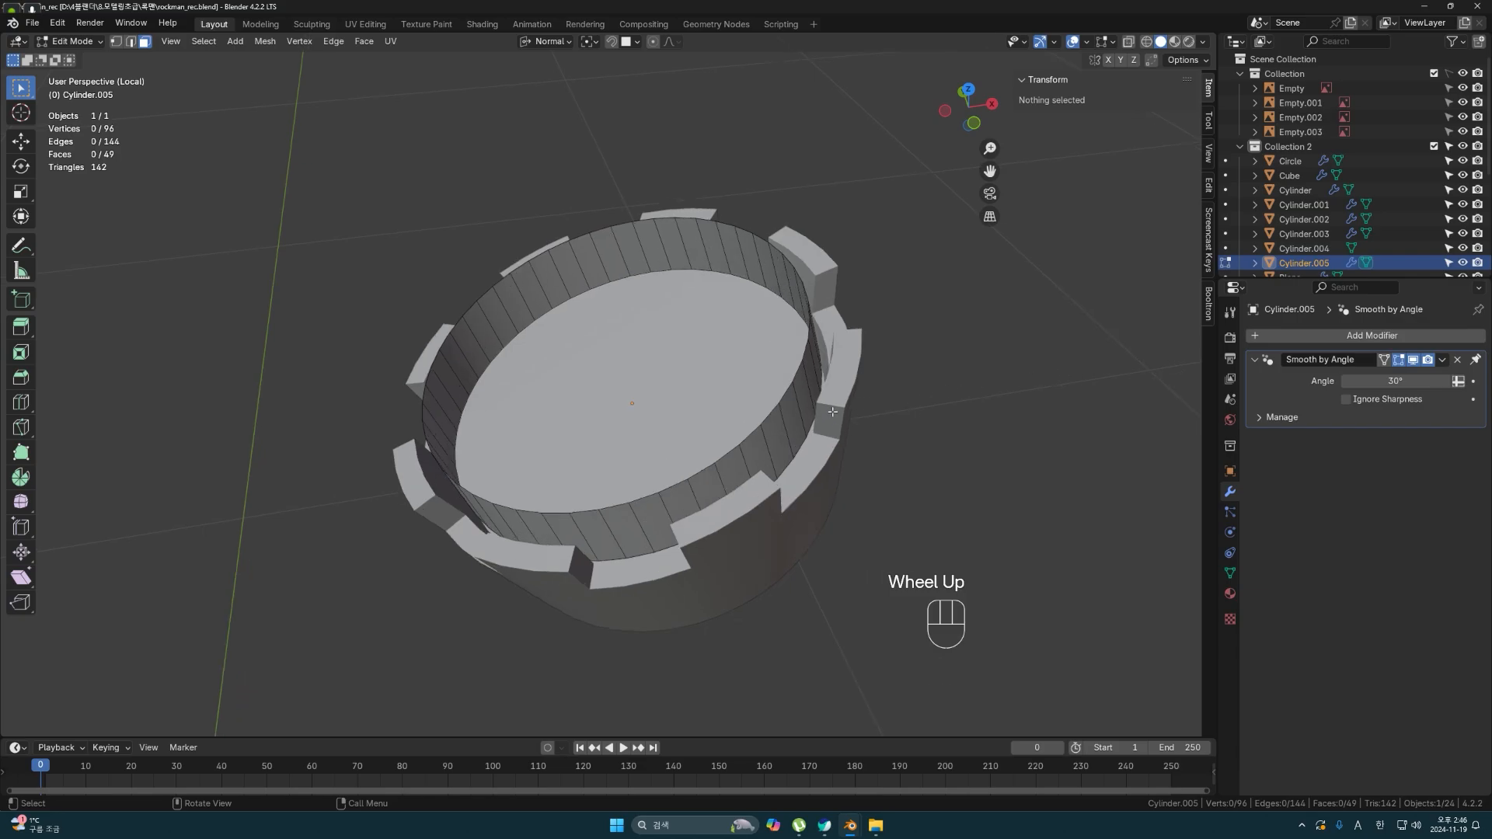
middle_drag(832, 411, 959, 373)
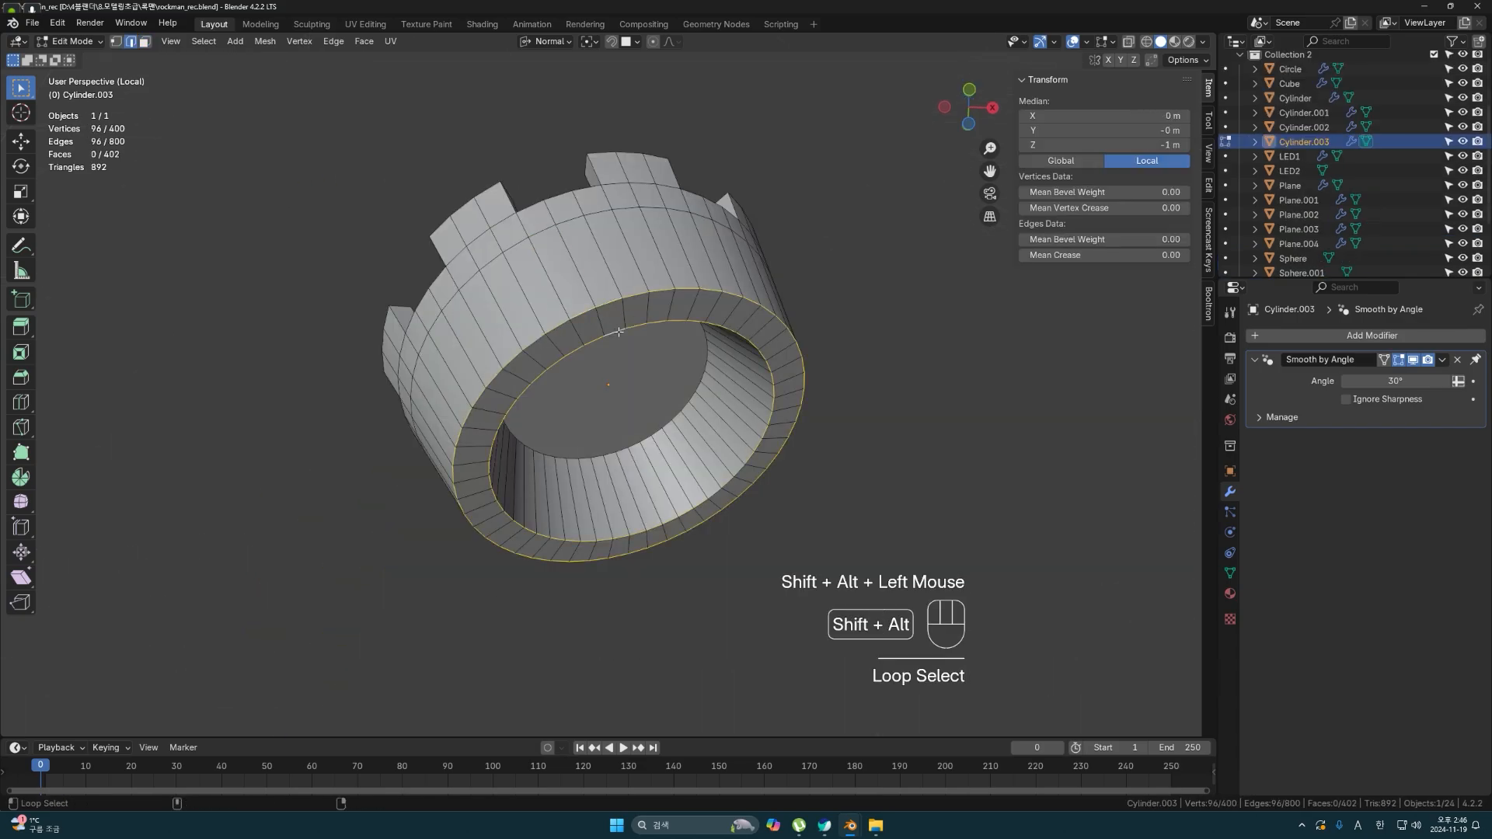
middle_drag(618, 332, 684, 342)
key(ctrl+b)
scroll(782, 392, up, 2)
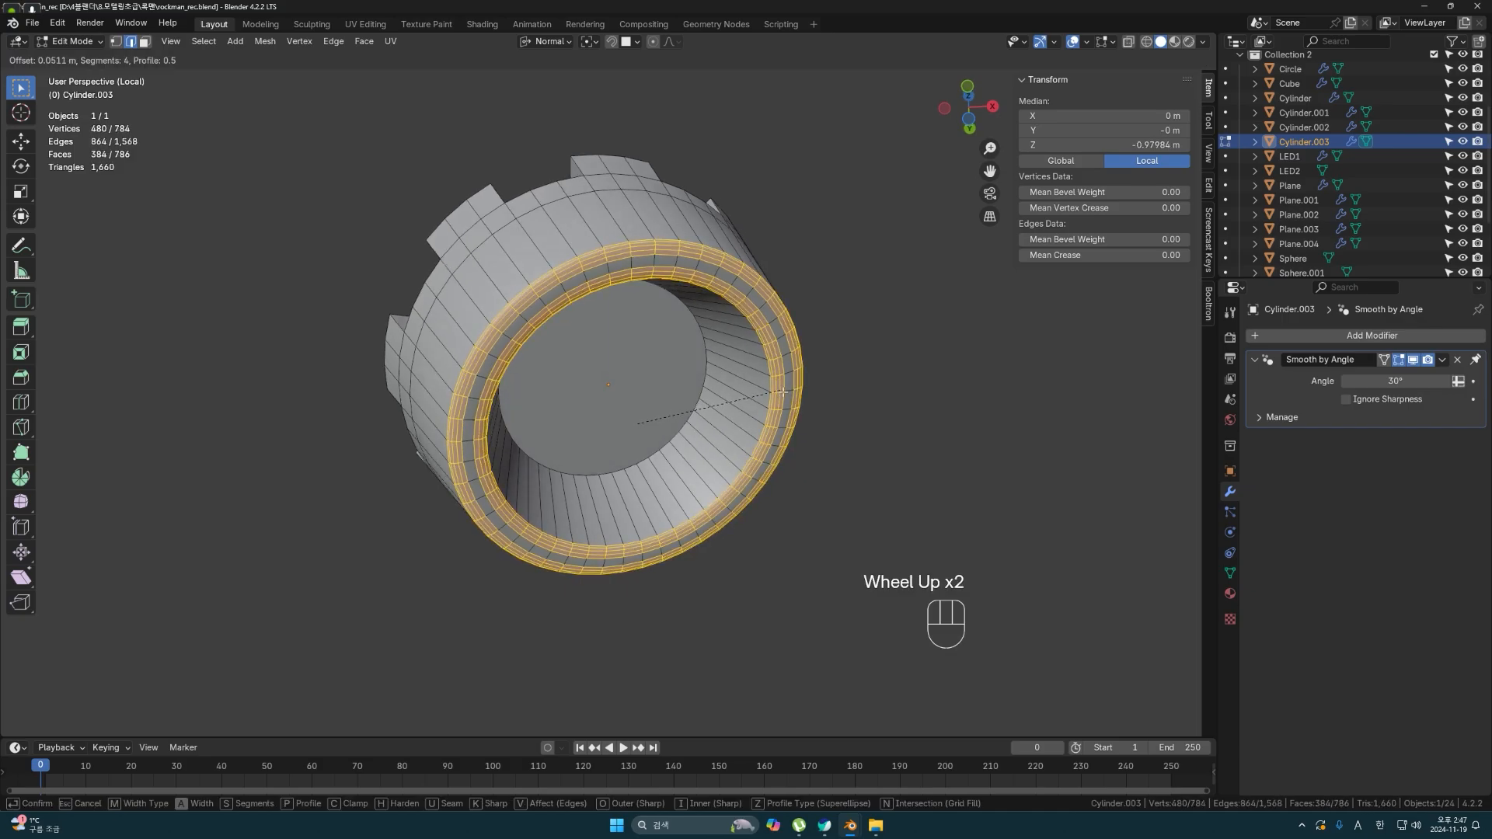
double_click(783, 393)
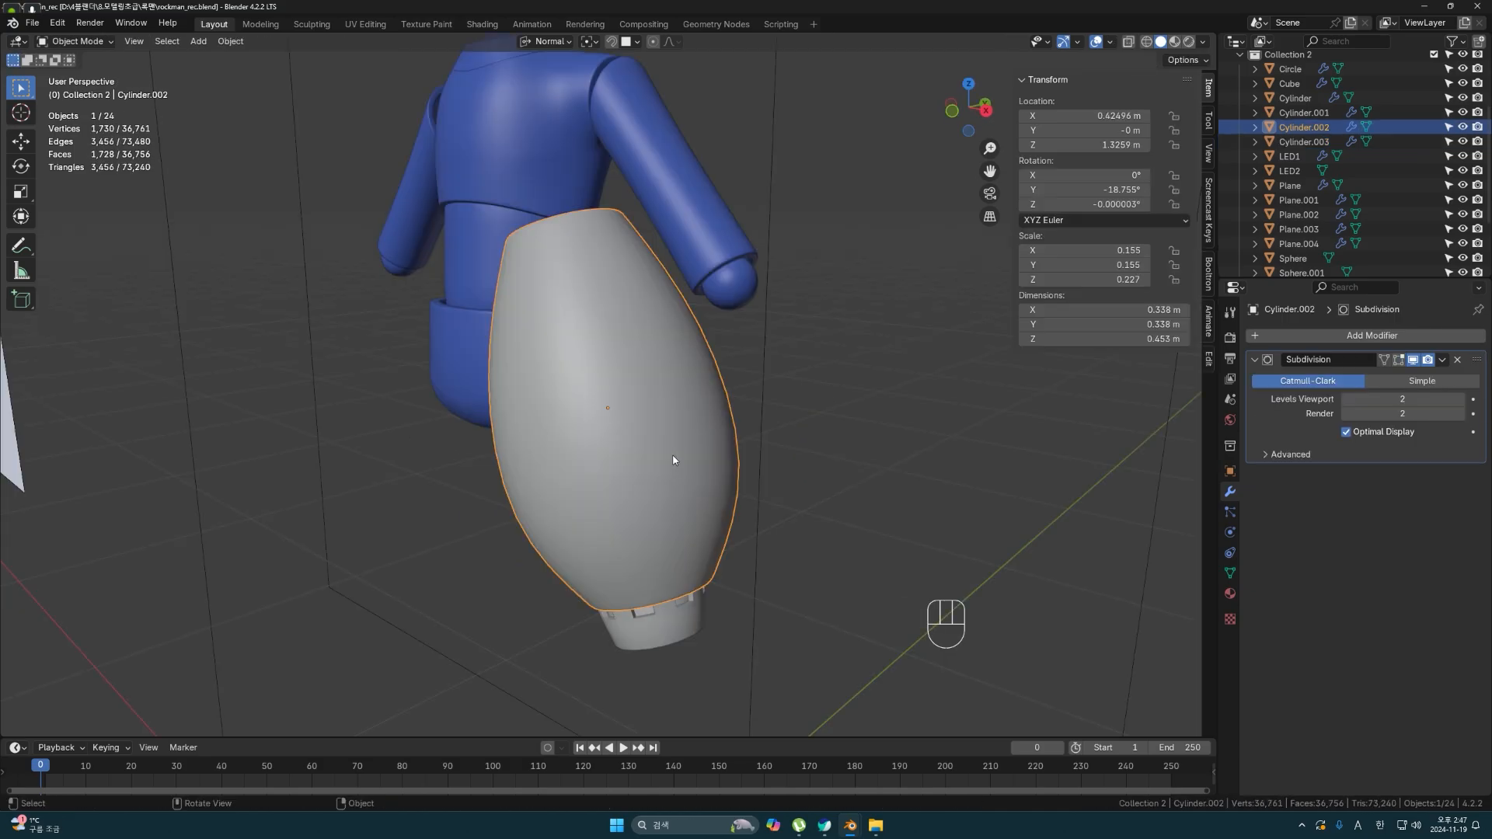
- Apply the Subdivision modifier on the forearm
scroll(674, 460, down, 2)
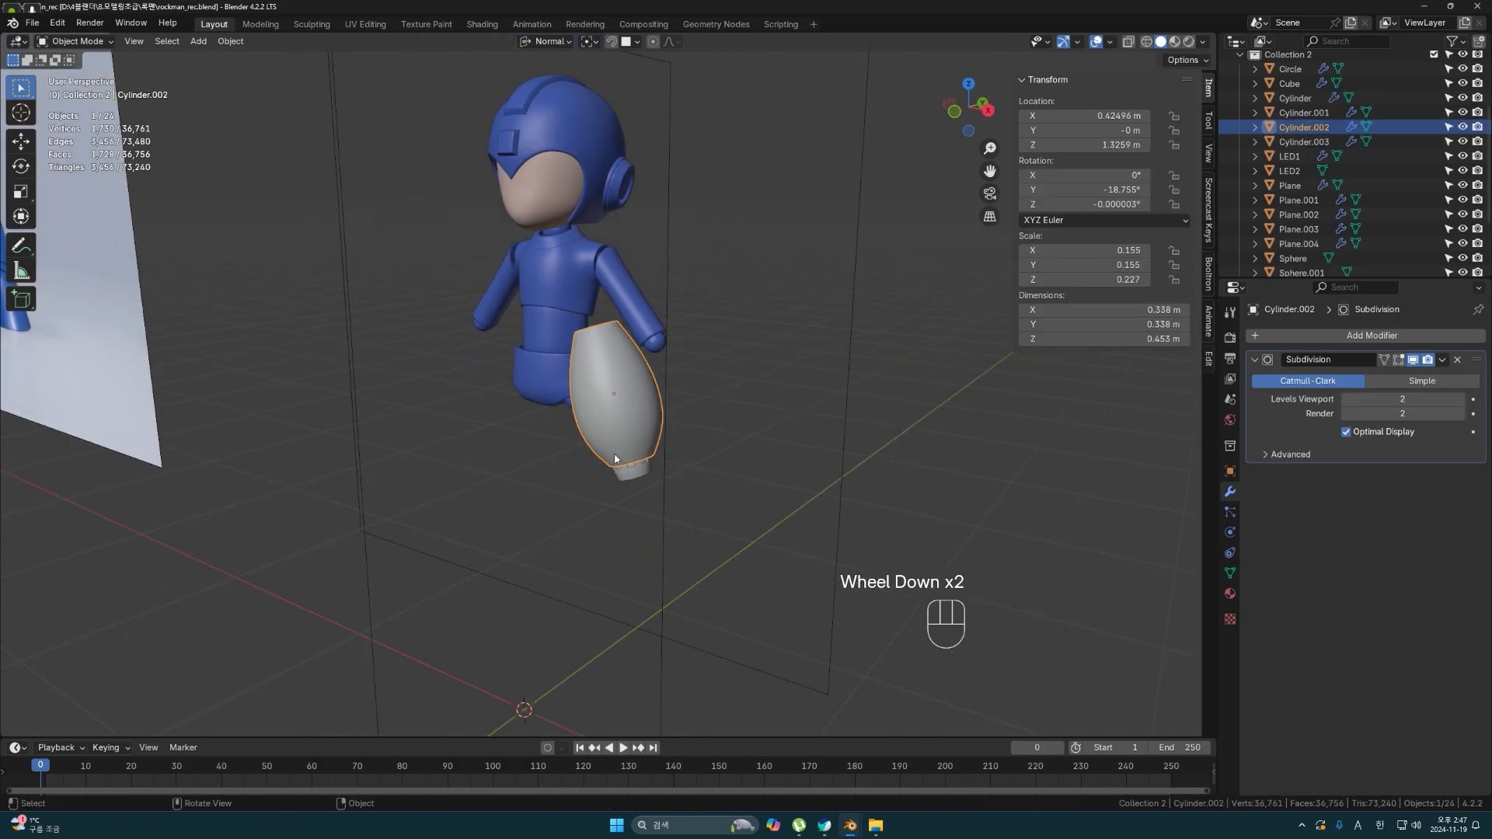
shift+middle_drag(674, 461, 734, 629)
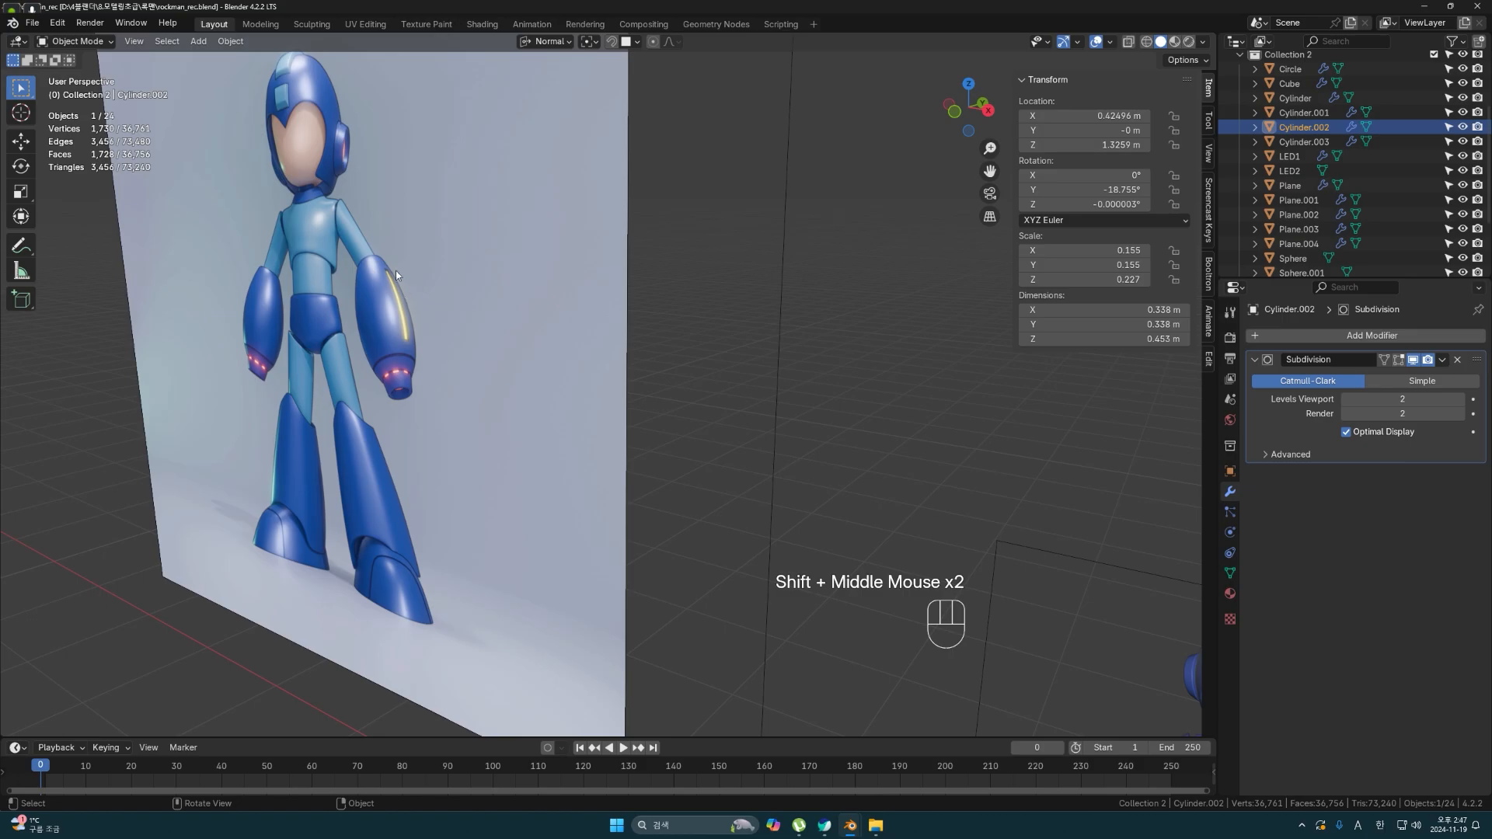
shift+middle_drag(950, 558, 683, 333)
scroll(986, 418, up, 3)
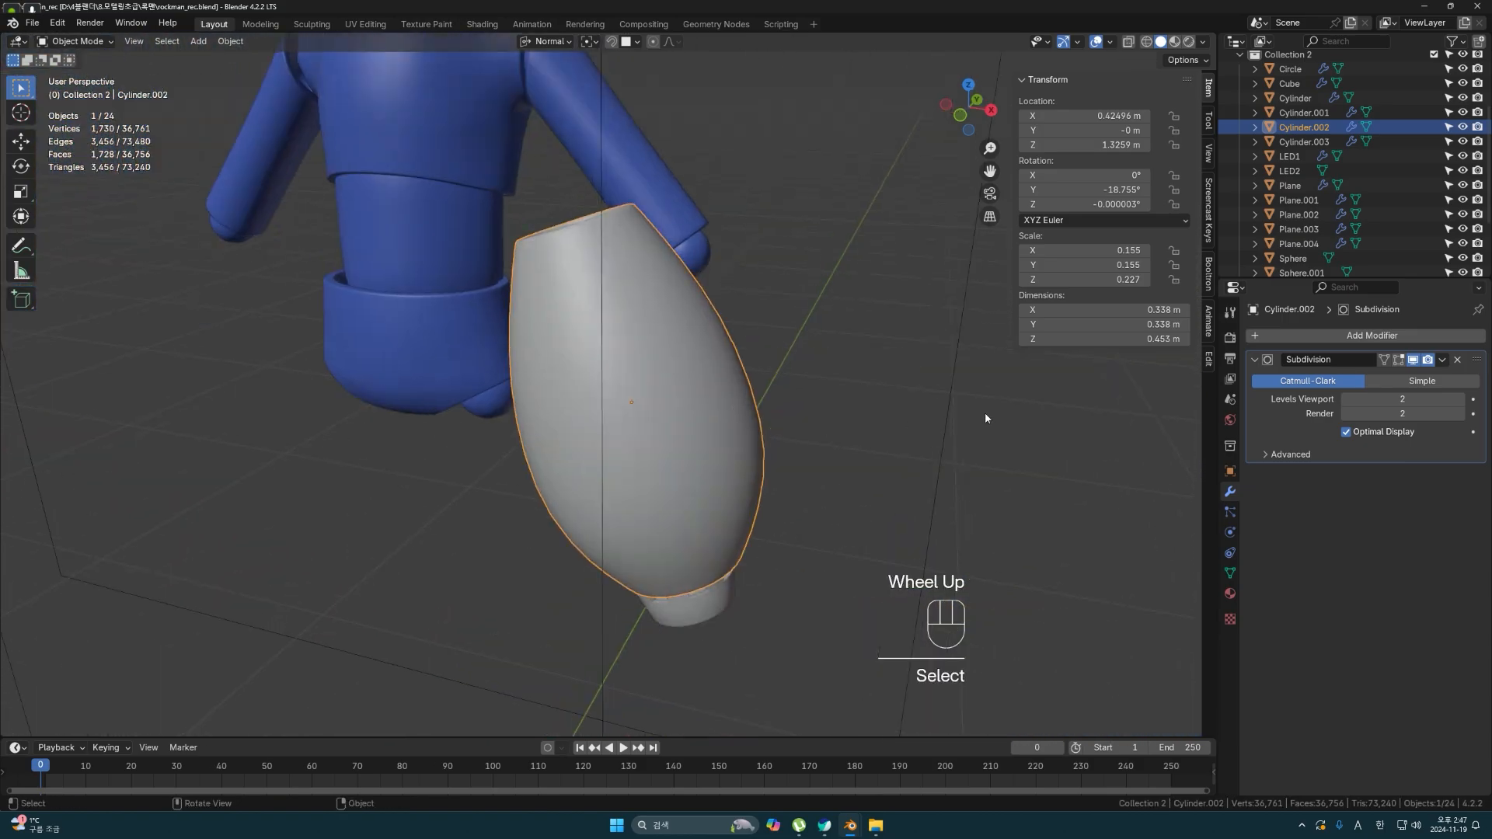
click(1443, 360)
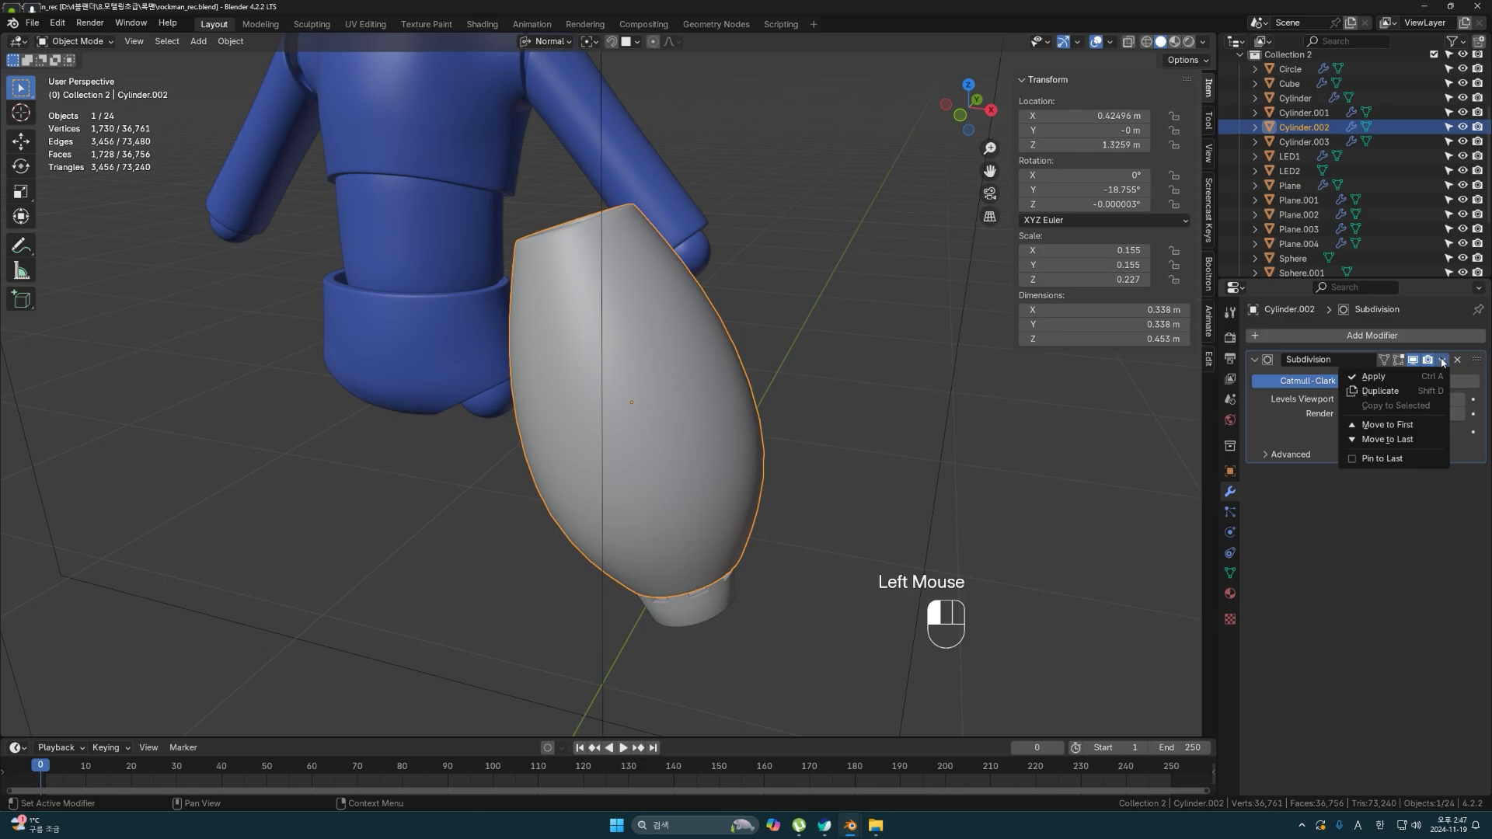
click(1372, 377)
- Select a lengthwise strip of seven faces on the forearm's outer side and extrude it about 0.015 m inward as a groove
middle_drag(855, 467, 590, 294)
key(Tab)
click(591, 294)
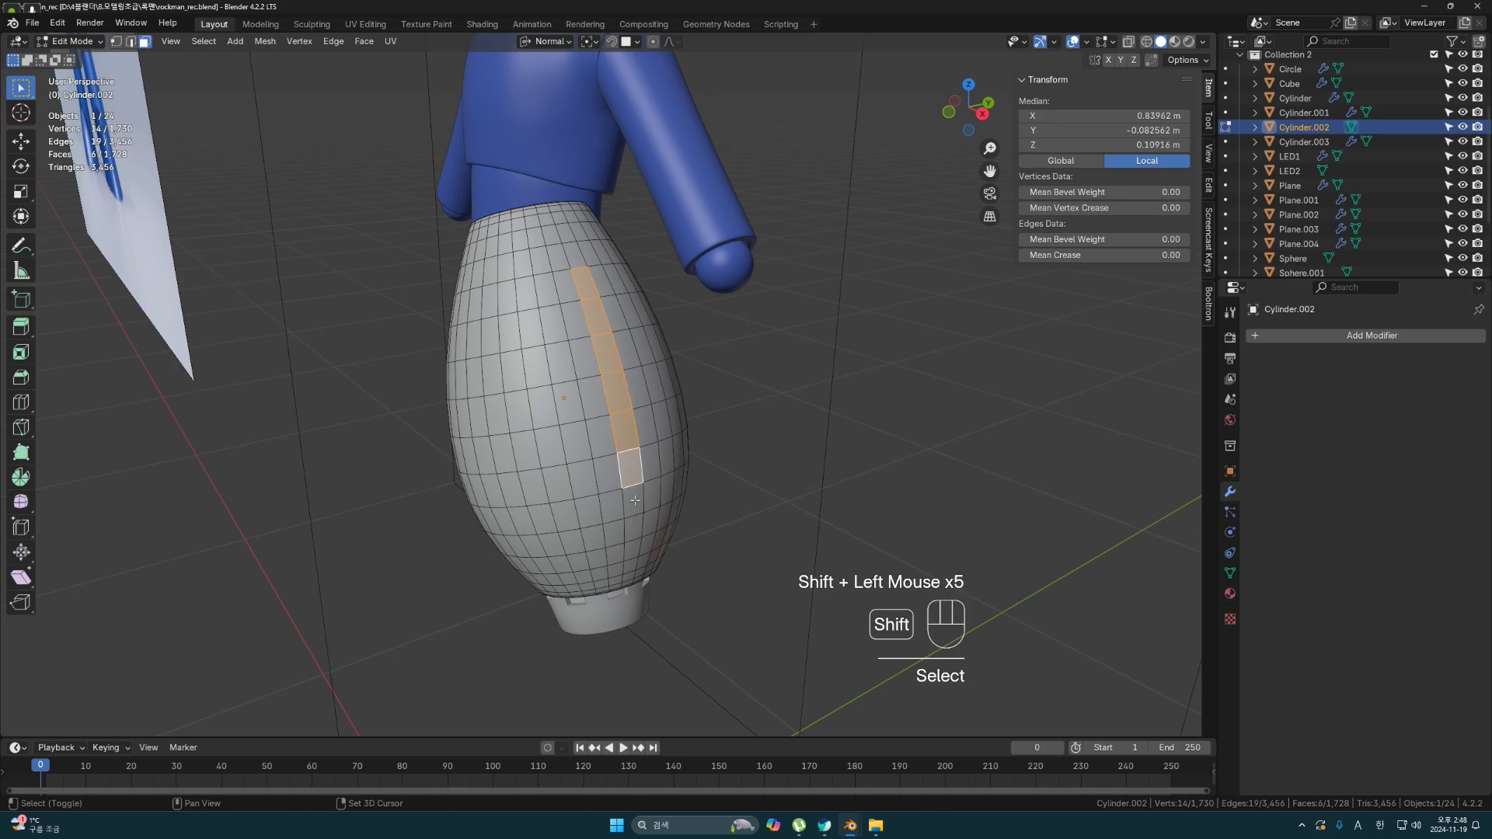
middle_drag(635, 501, 707, 420)
key(e)
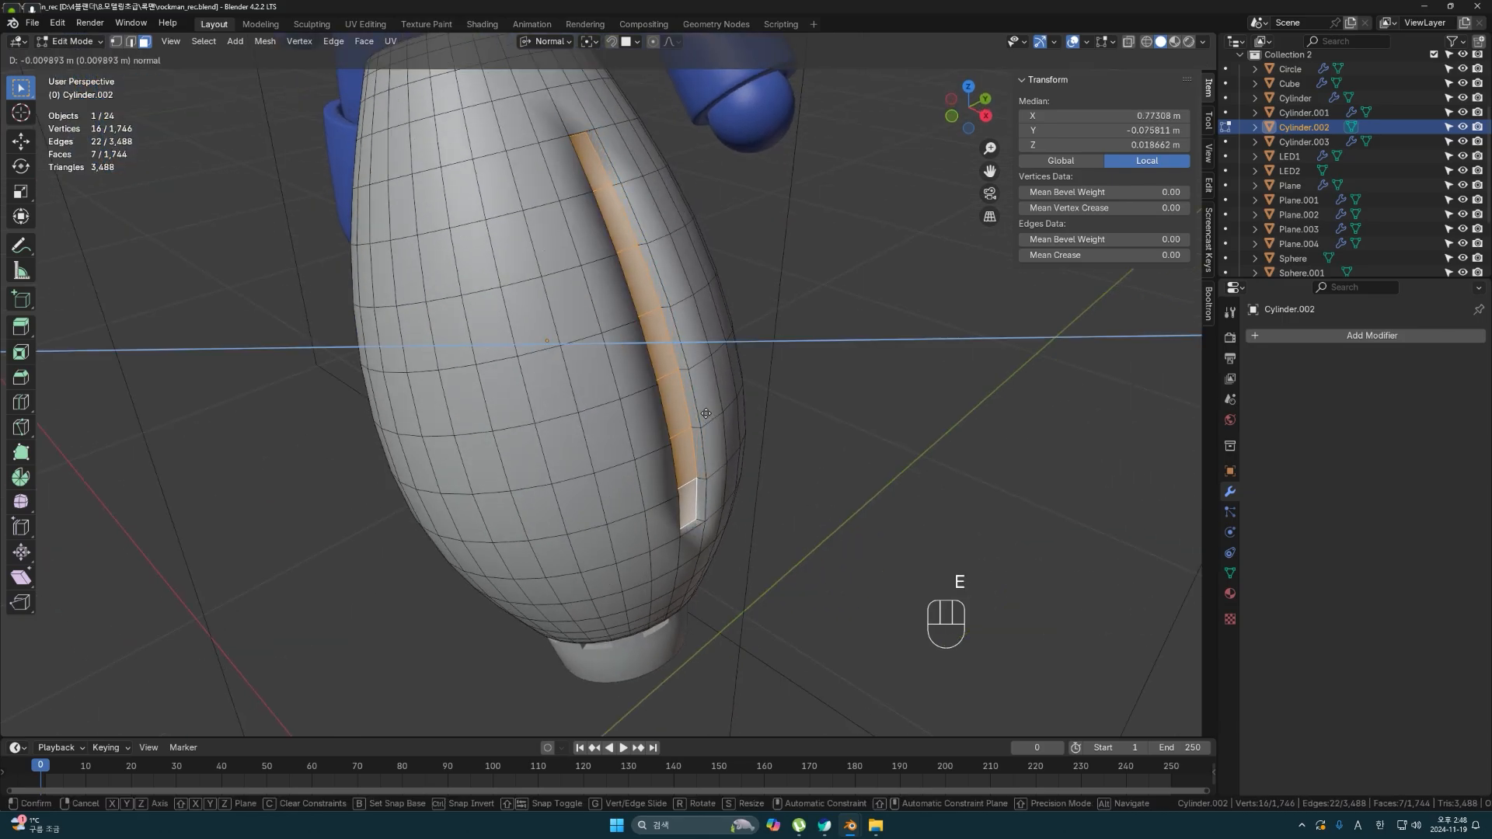
click(701, 409)
- Separate a duplicate of the groove's floor faces into its own object and move it slightly outward in front view
middle_drag(701, 410, 488, 228)
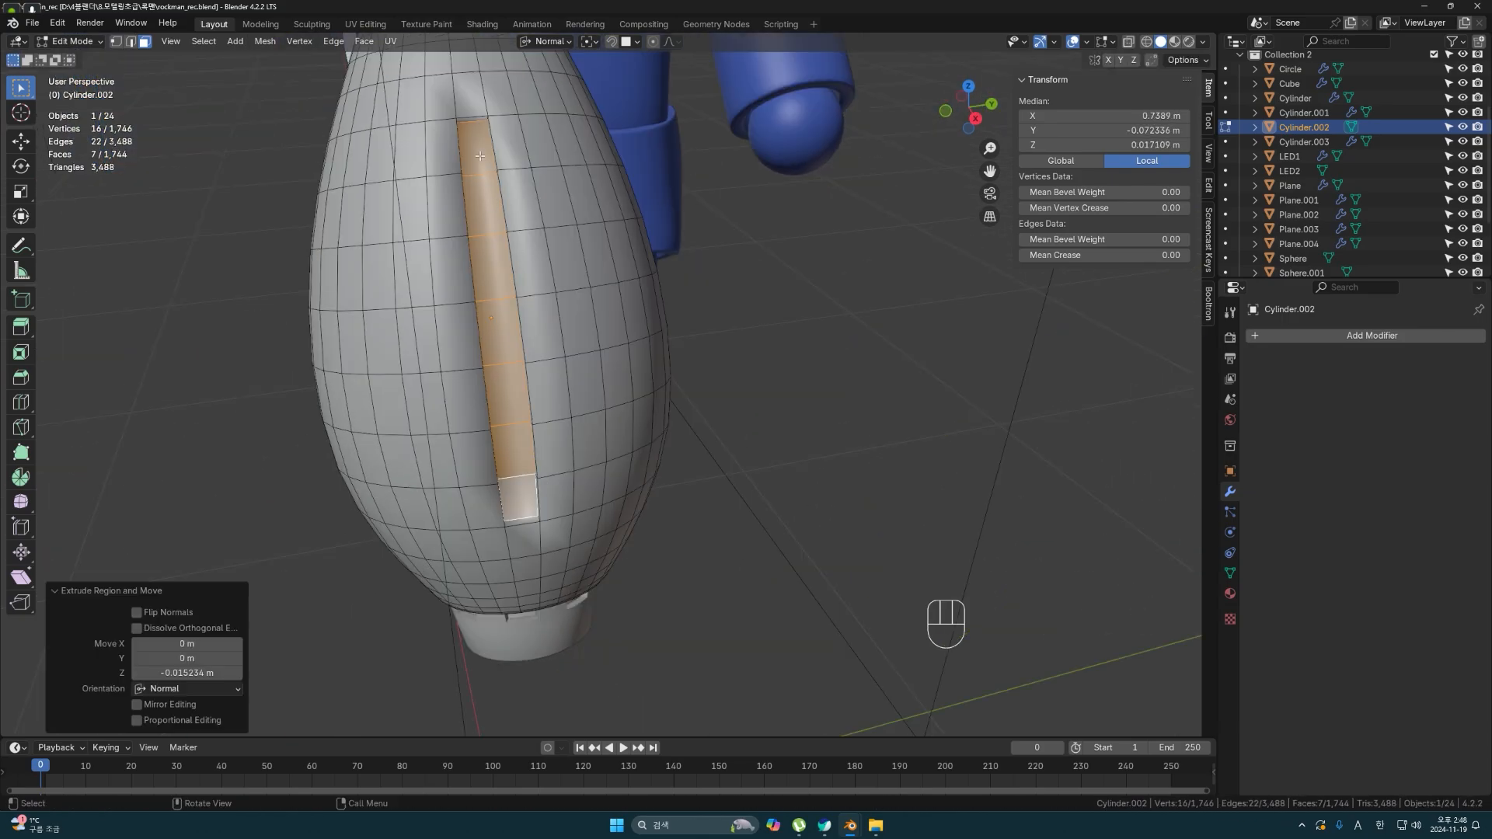
middle_drag(548, 309, 631, 326)
key(shift+d)
key(Escape)
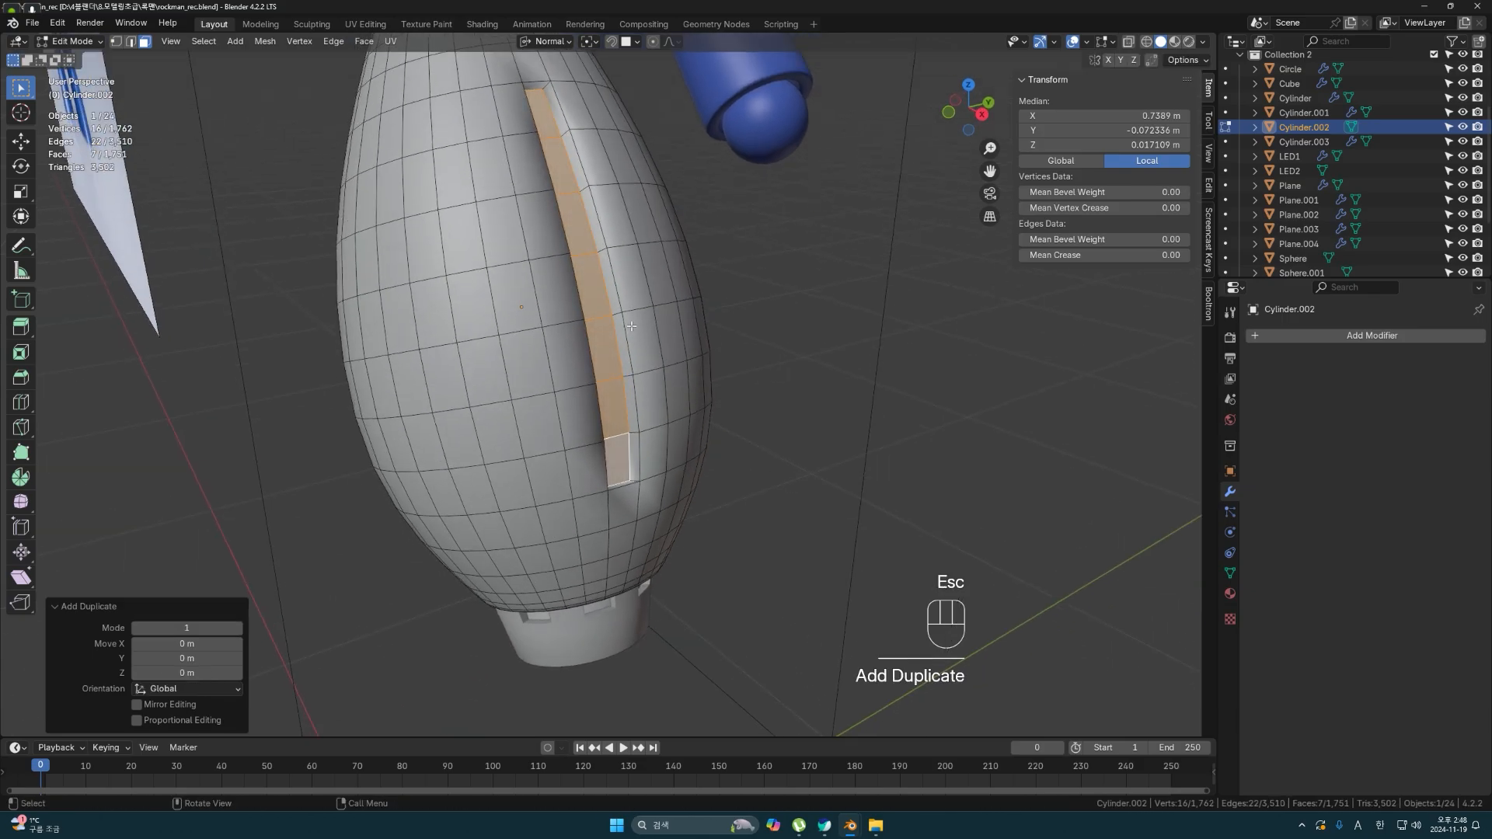
key(p)
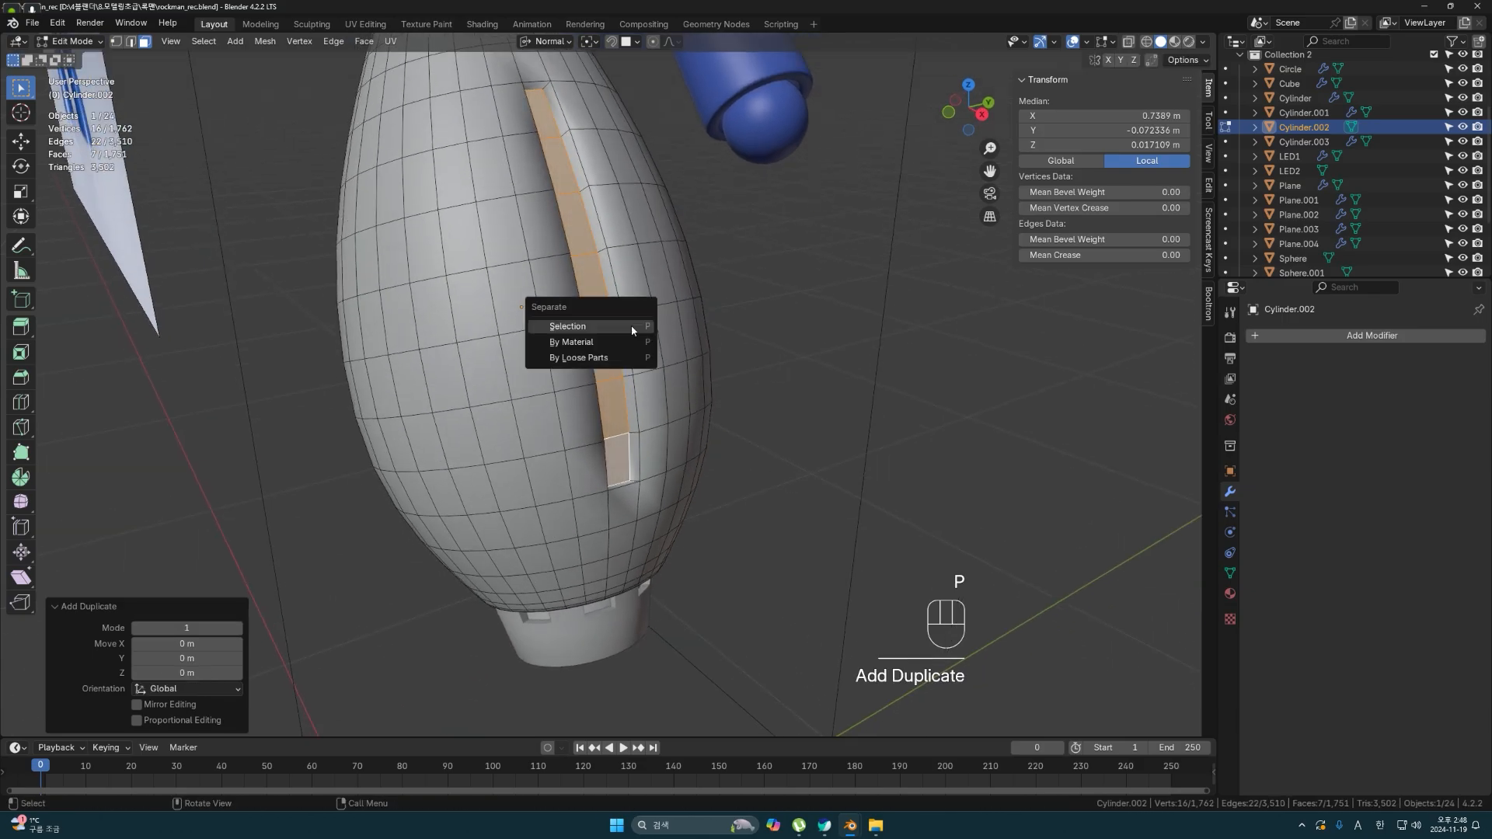
click(588, 327)
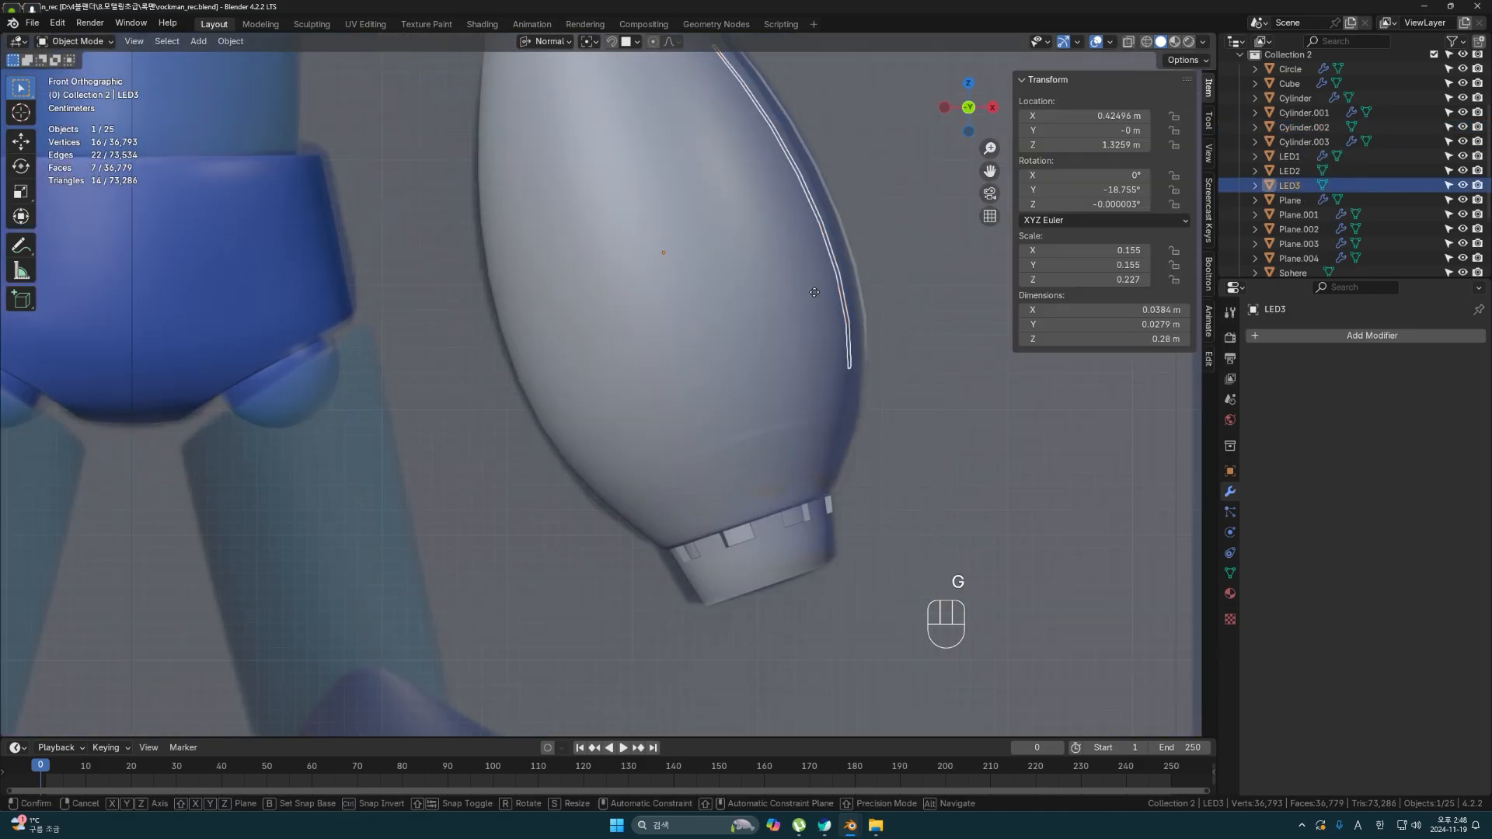
key(g)
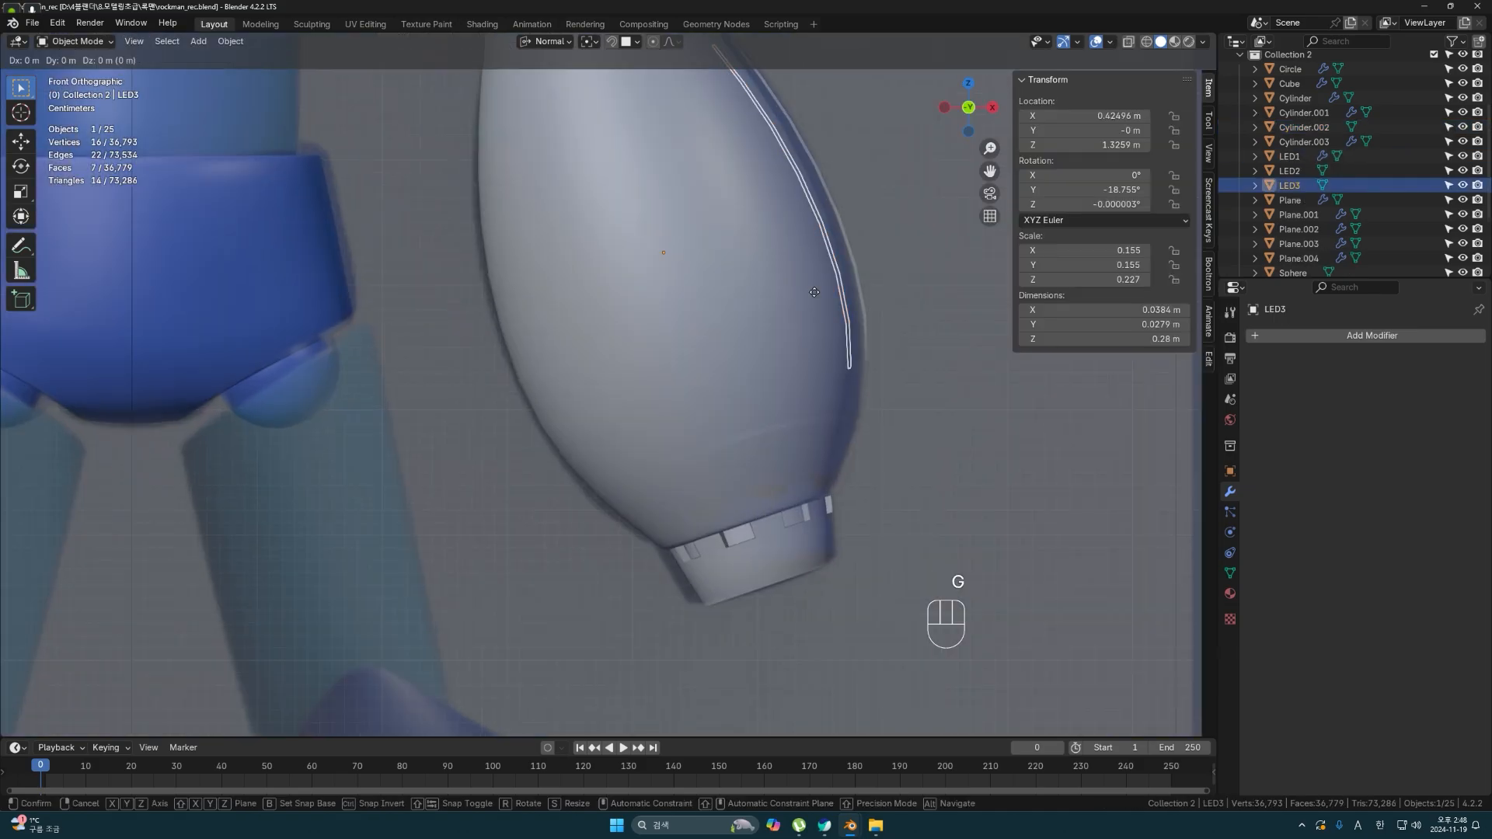
click(834, 304)
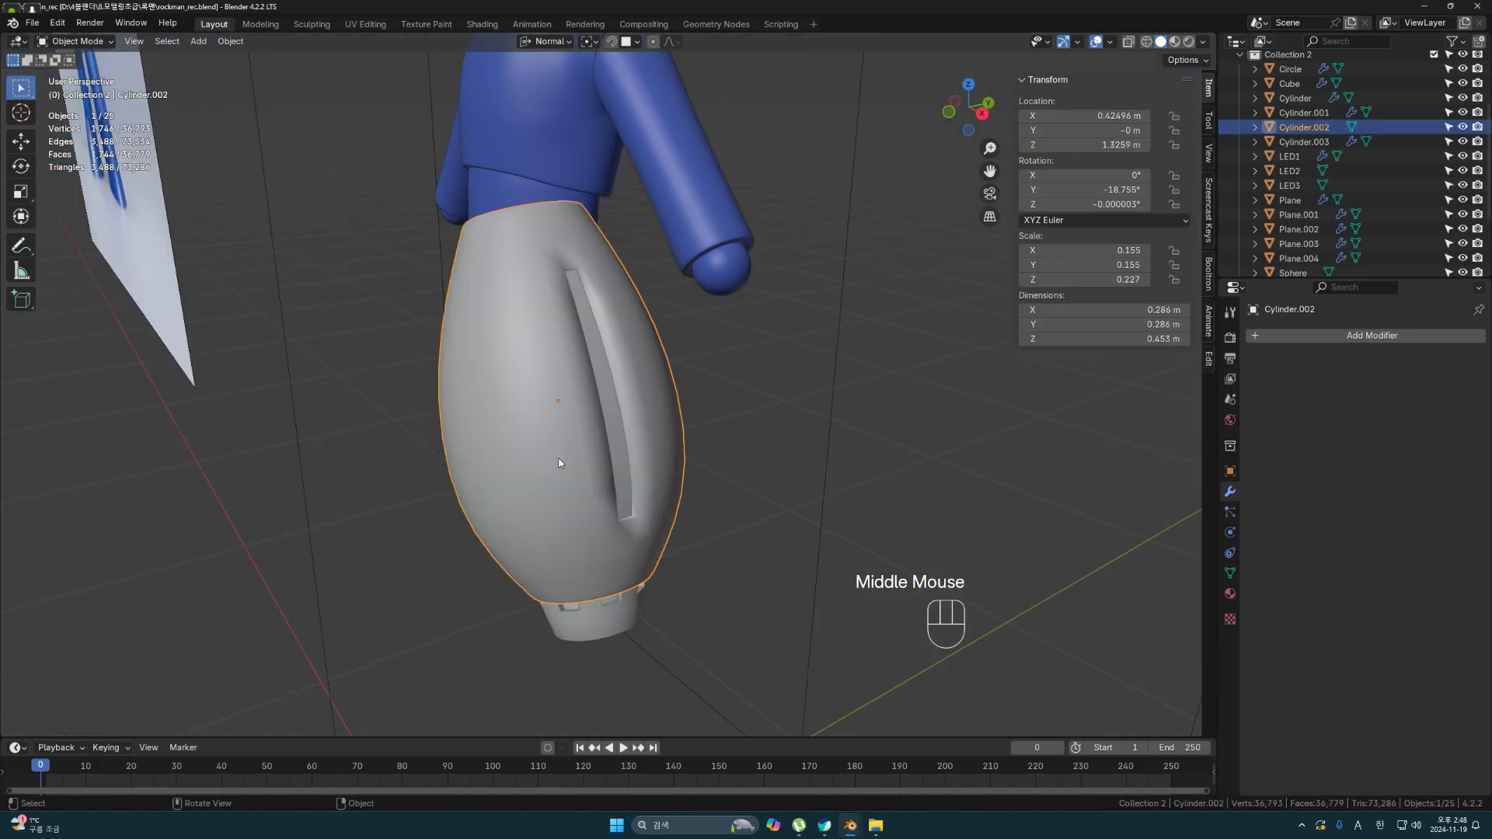
- Apply auto smooth shading to the forearm and bevel the edge loop around the groove's opening
right_click(558, 454)
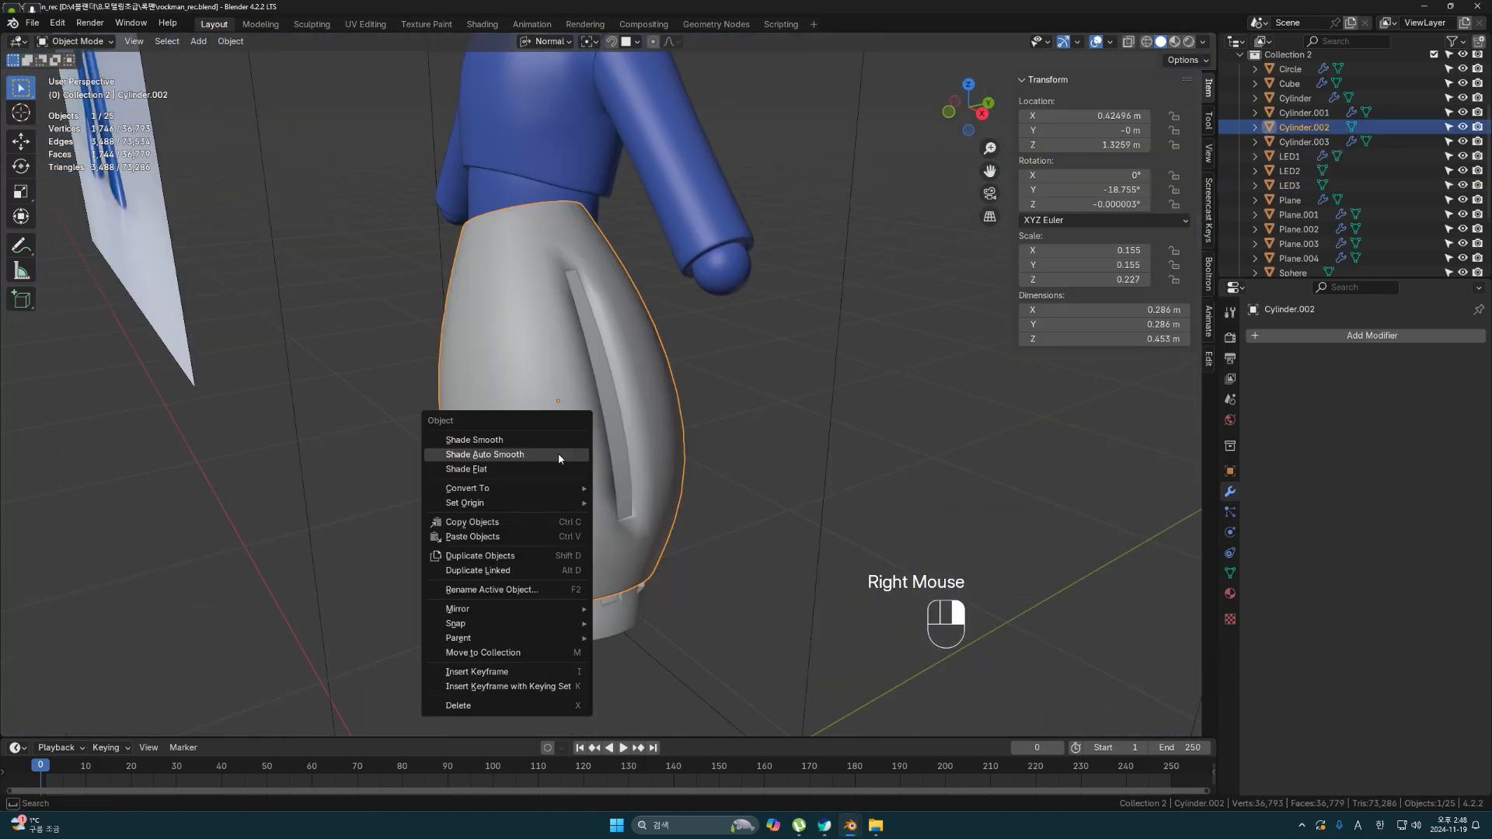
click(519, 461)
click(683, 412)
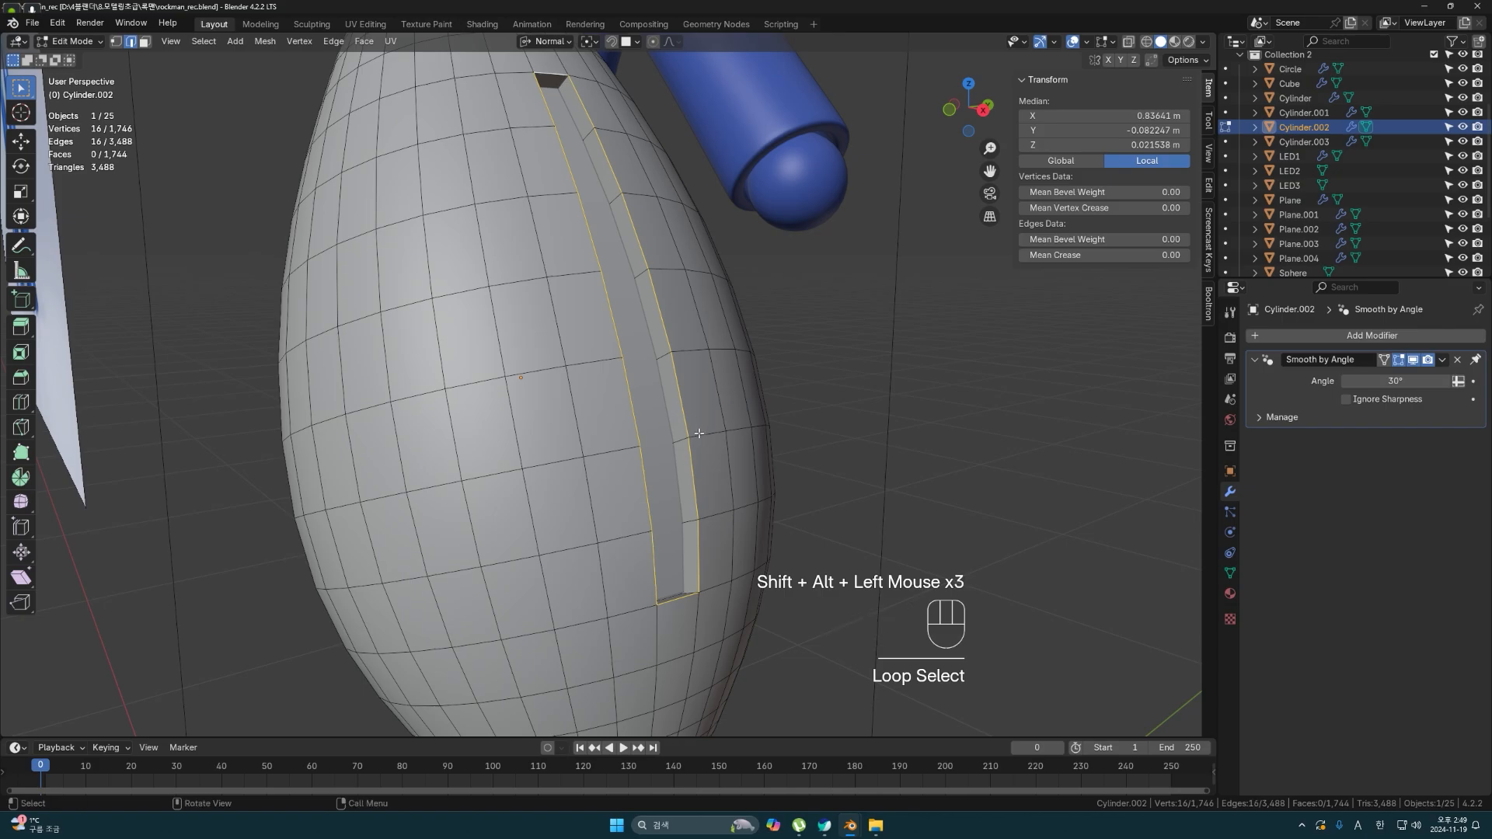
key(ctrl+b)
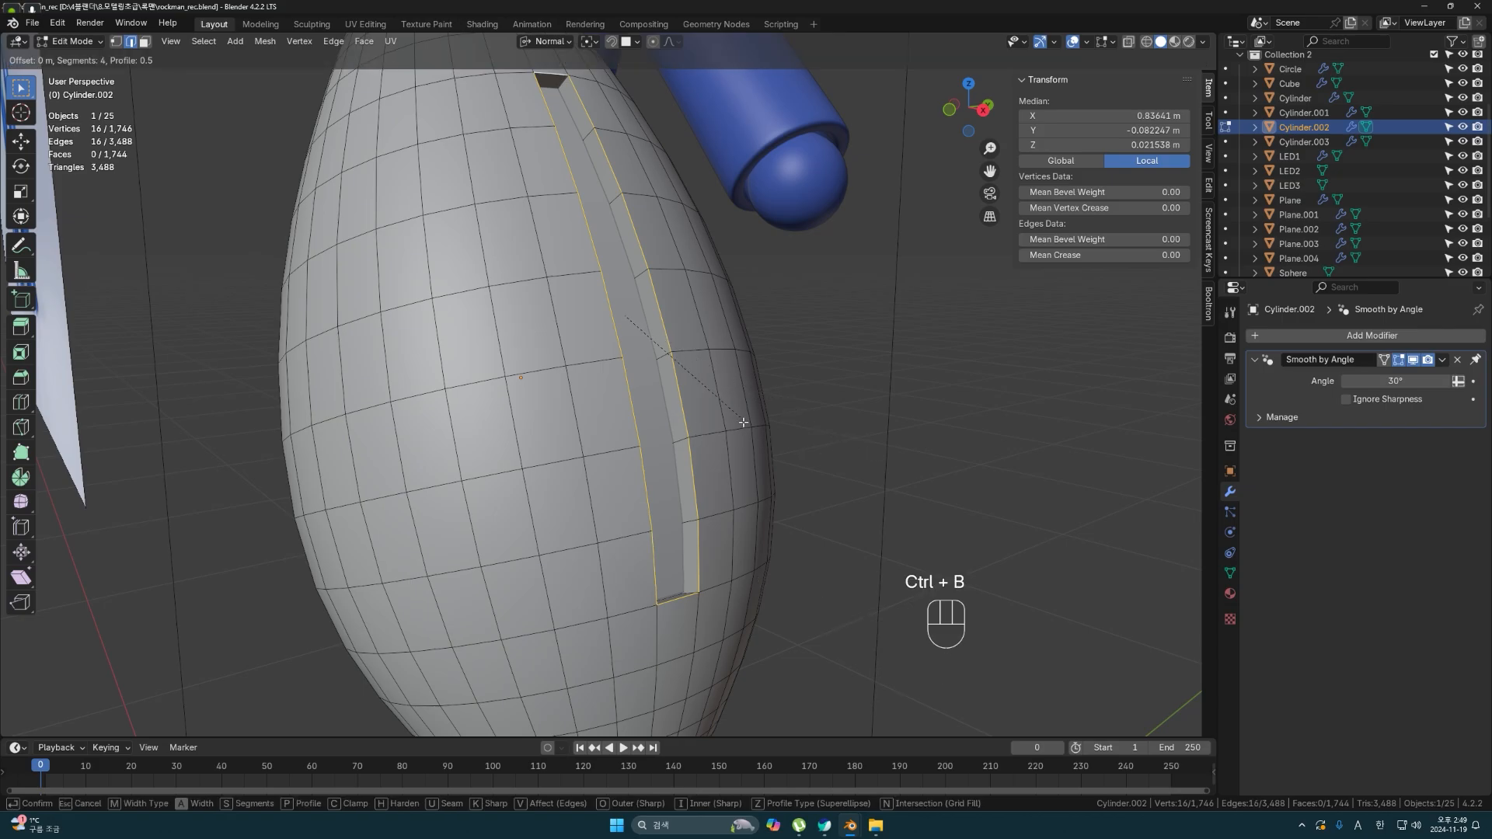
scroll(877, 465, down, 2)
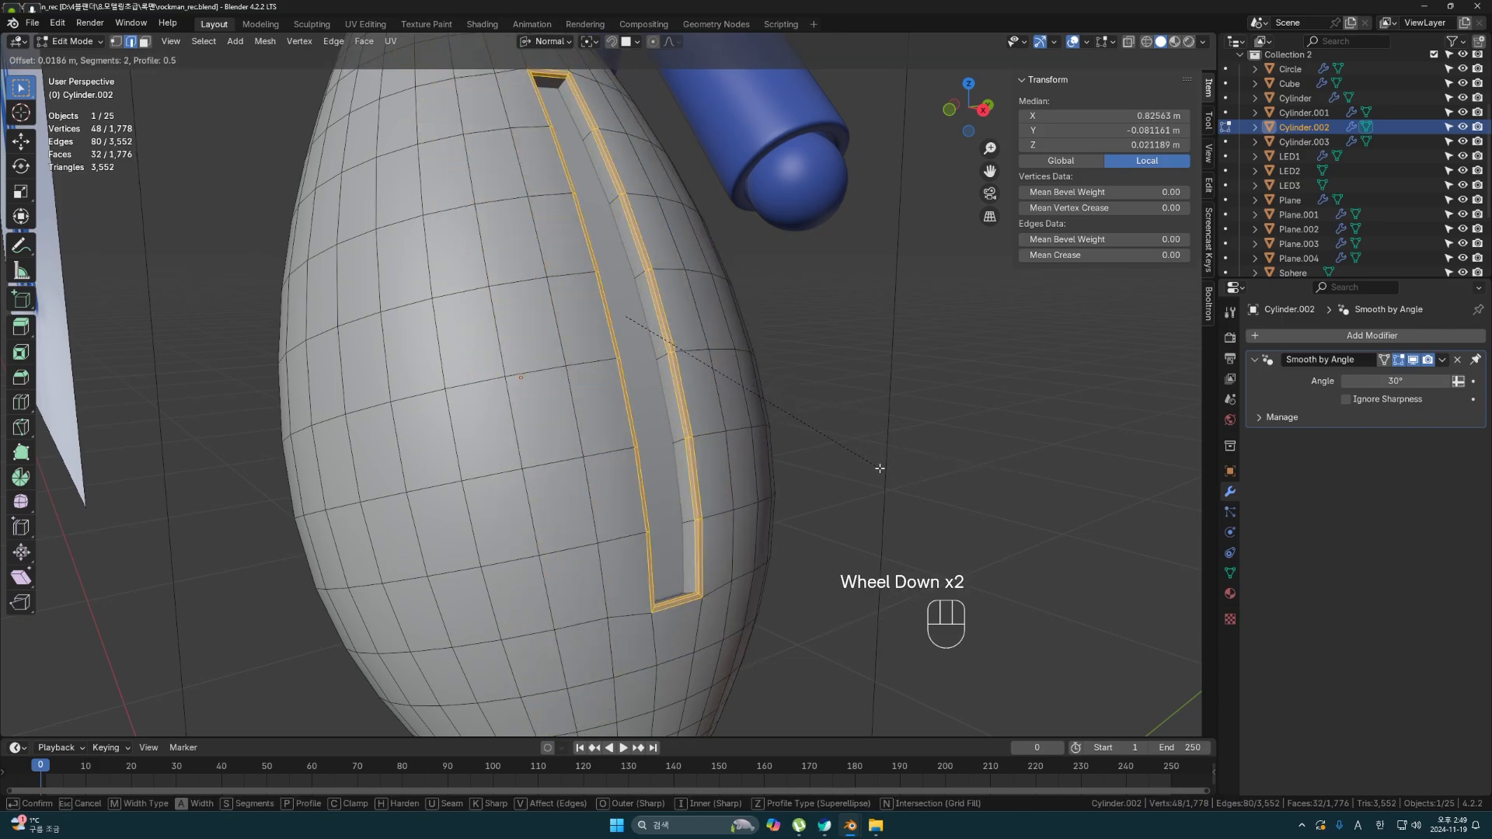
click(878, 468)
- Reapply auto smooth shading to the forearm with its beveled groove
key(Tab)
click(686, 489)
right_click(683, 490)
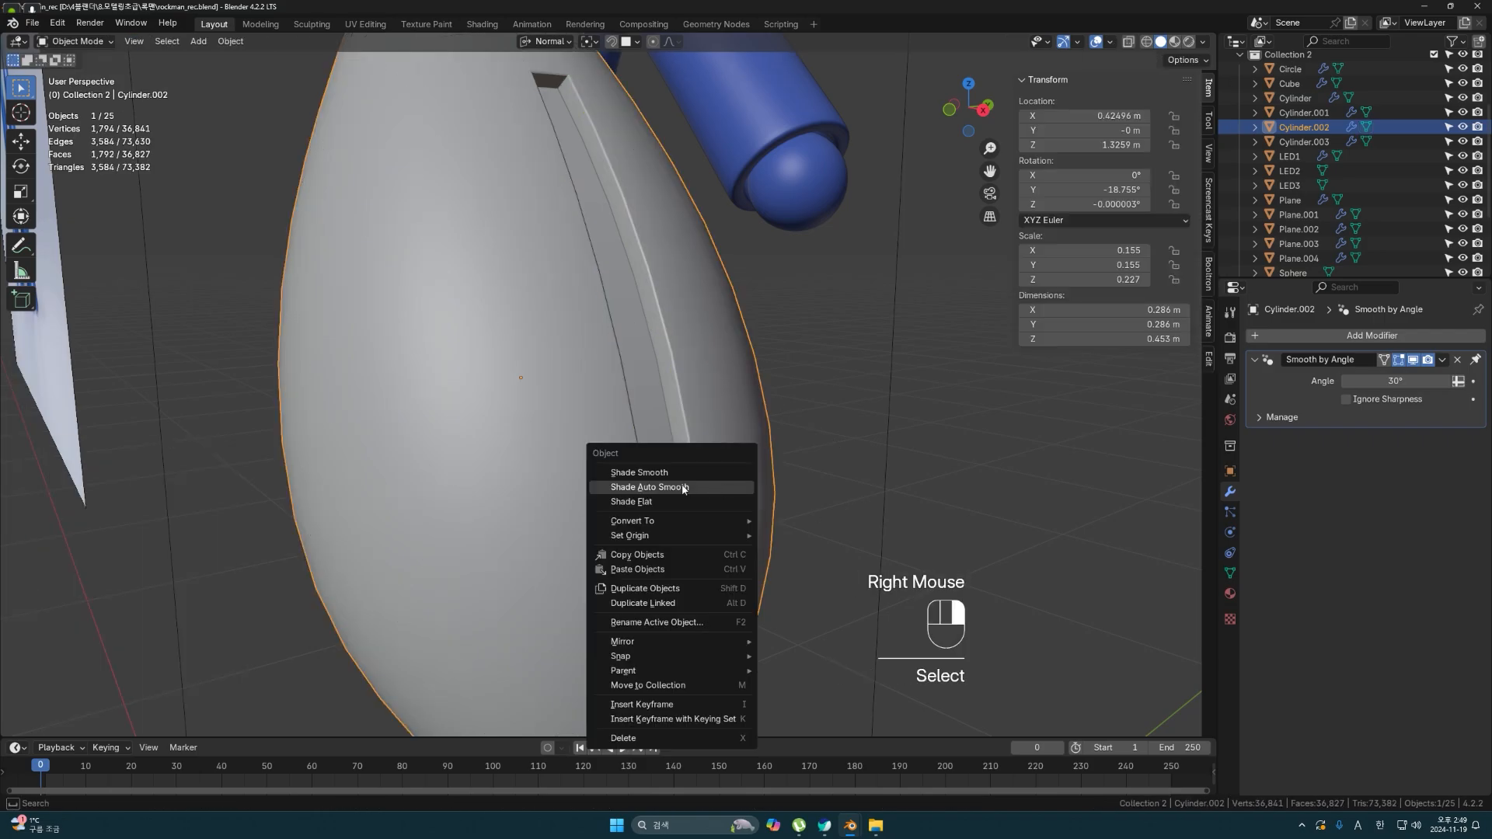
click(683, 490)
click(793, 517)
- Select the forearm, wrist and LED pieces and link the hip piece's blue material to them
scroll(785, 520, down, 2)
middle_drag(726, 529, 769, 451)
drag(770, 376, 573, 565)
middle_drag(722, 546, 668, 403)
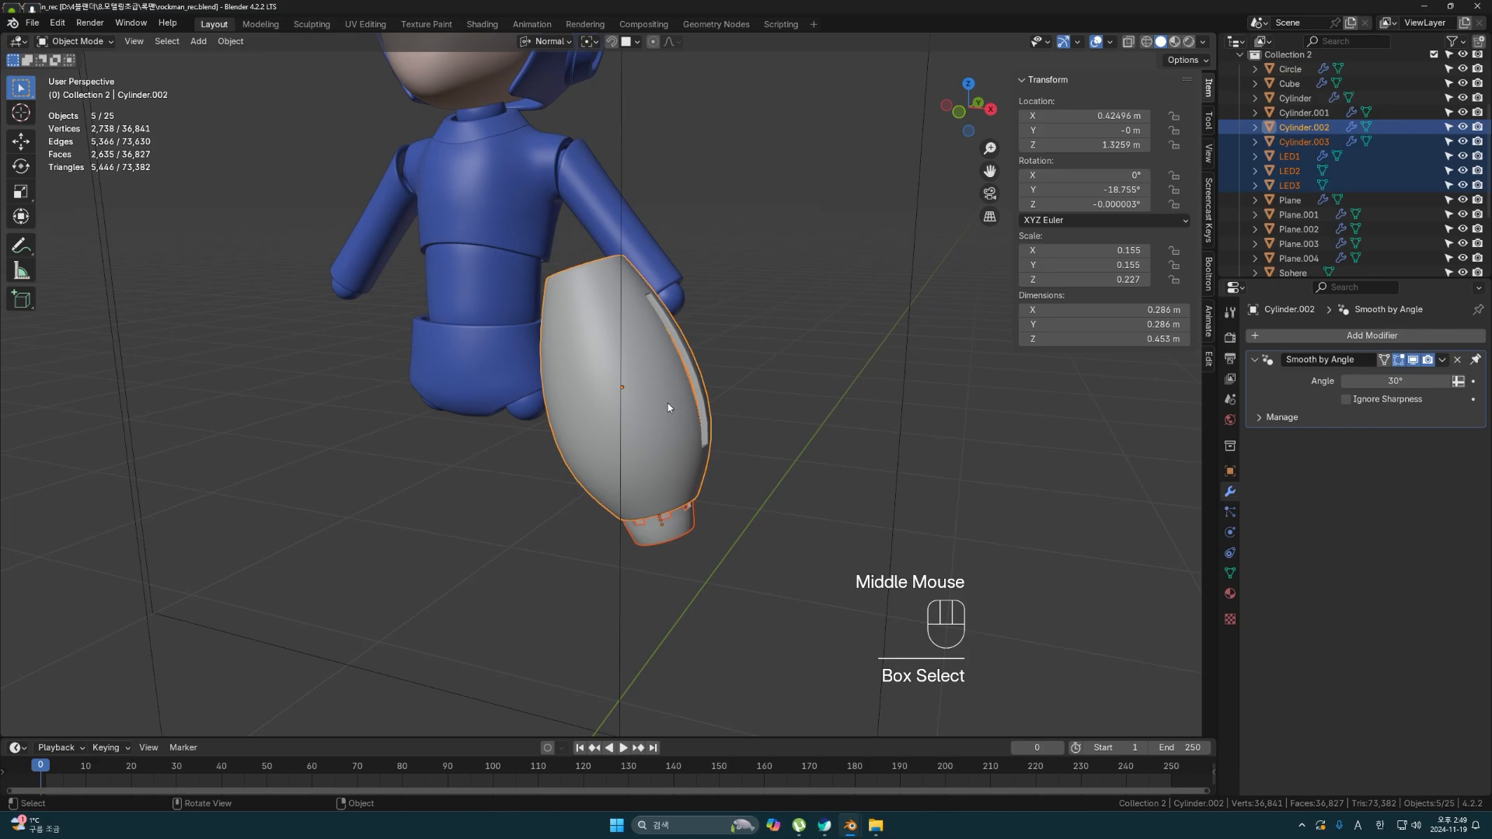
key(shift+z)
key(shift+z)
middle_drag(724, 478, 758, 484)
shift+click(491, 371)
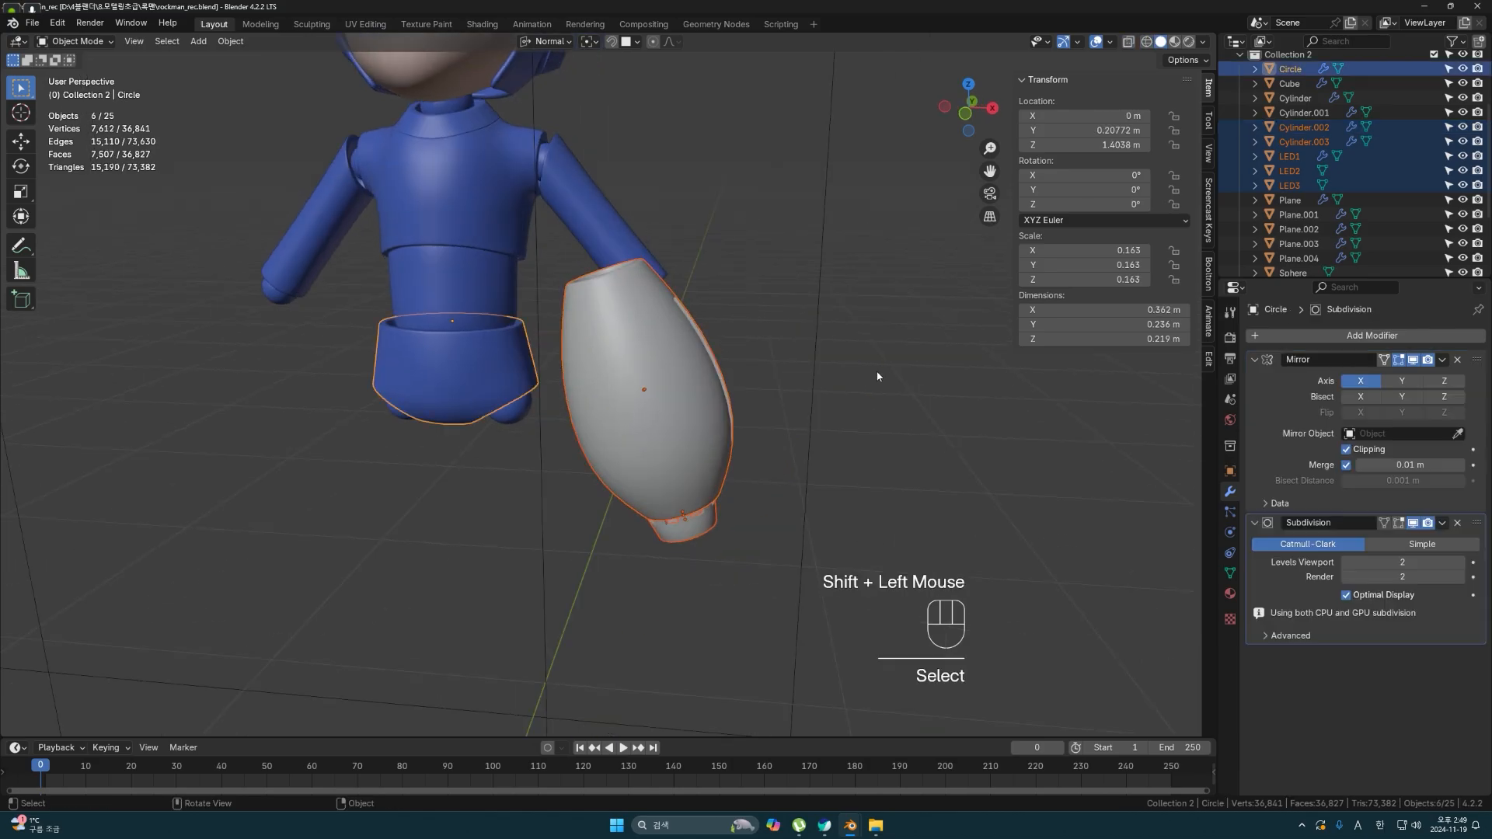
key(ctrl+l)
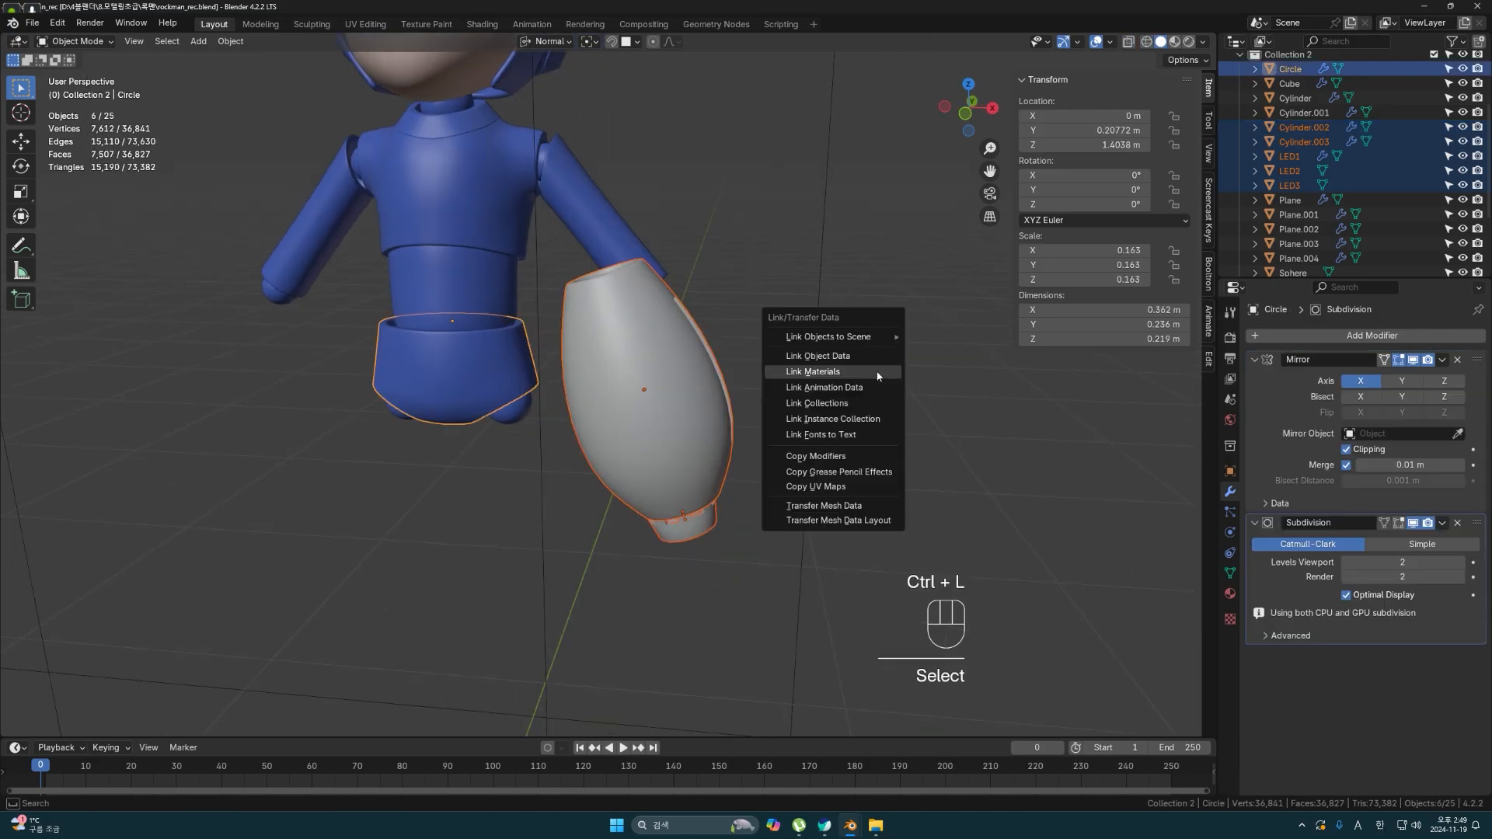
click(806, 373)
- Select the forearm, wrist and LED pieces and move them along Y onto the arm in the side-view reference
middle_drag(861, 435, 780, 419)
drag(730, 536, 613, 342)
key(grave)
click(516, 287)
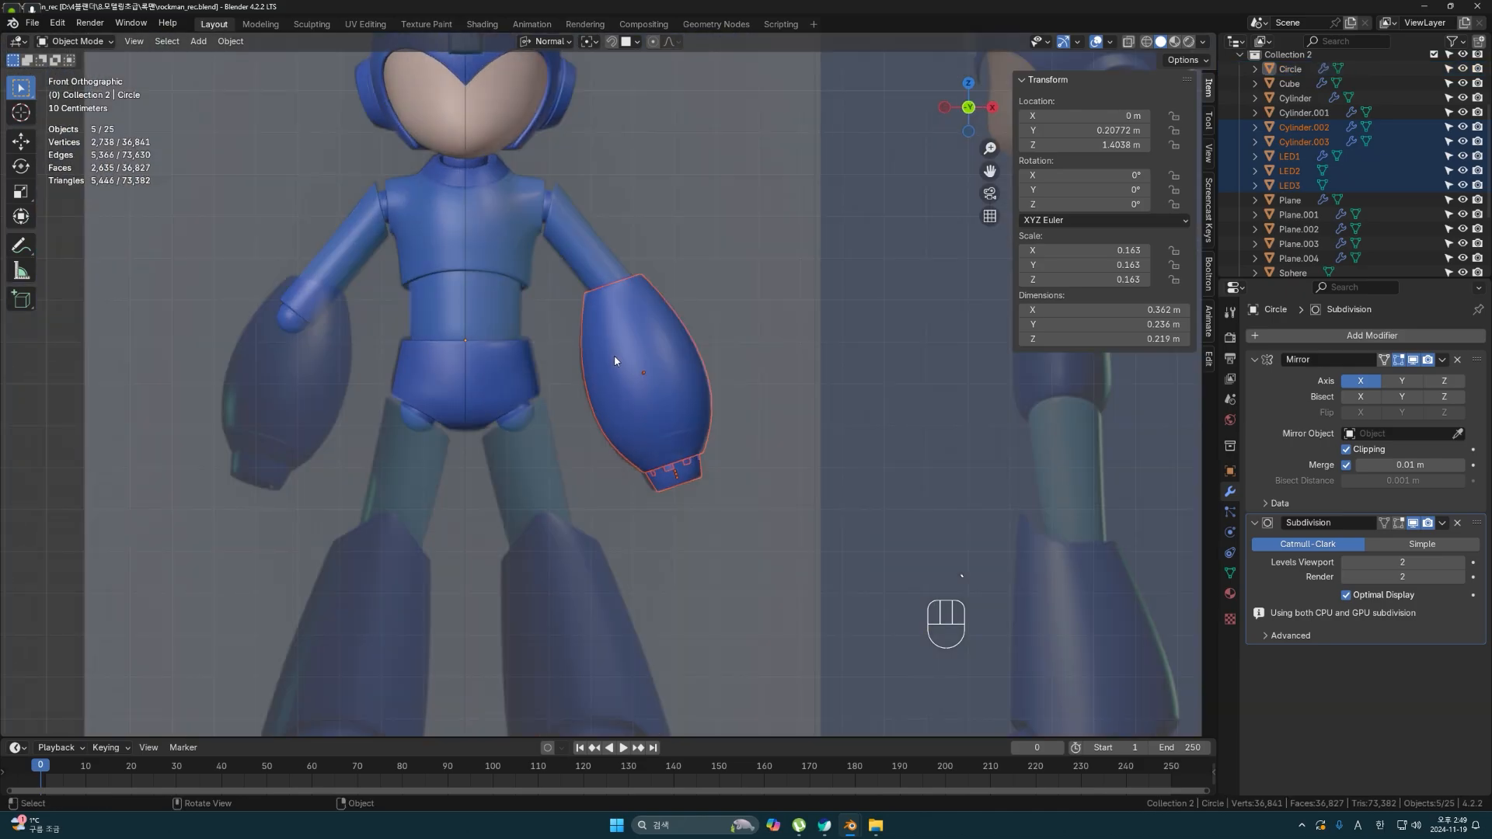
key(grave)
click(615, 361)
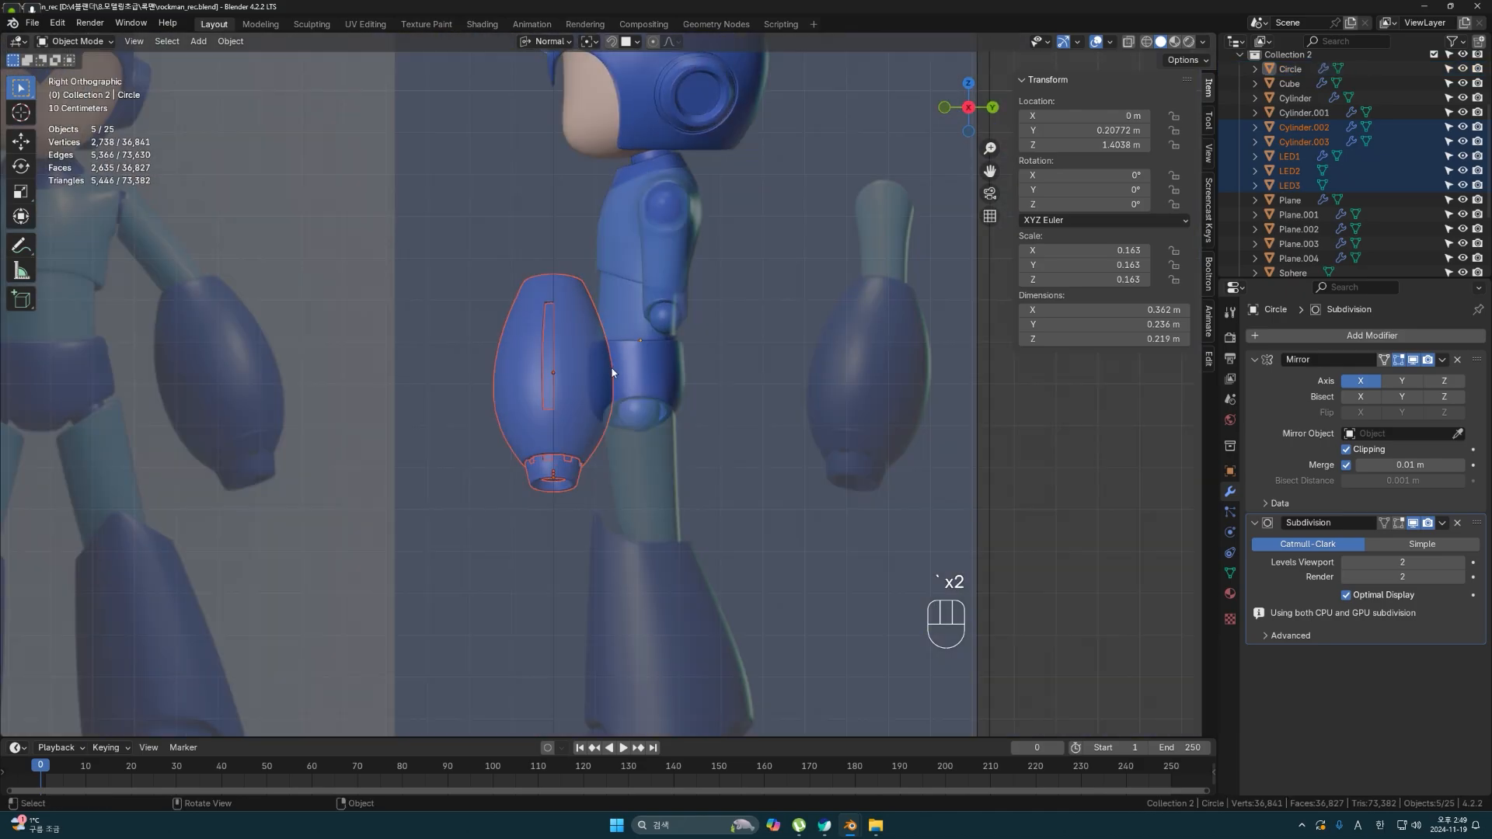
key(g)
key(x)
key(y)
click(938, 376)
- Rotate the forearm assembly about 7.67° in side view and nudge it onto the reference silhouette
key(r)
click(939, 390)
key(g)
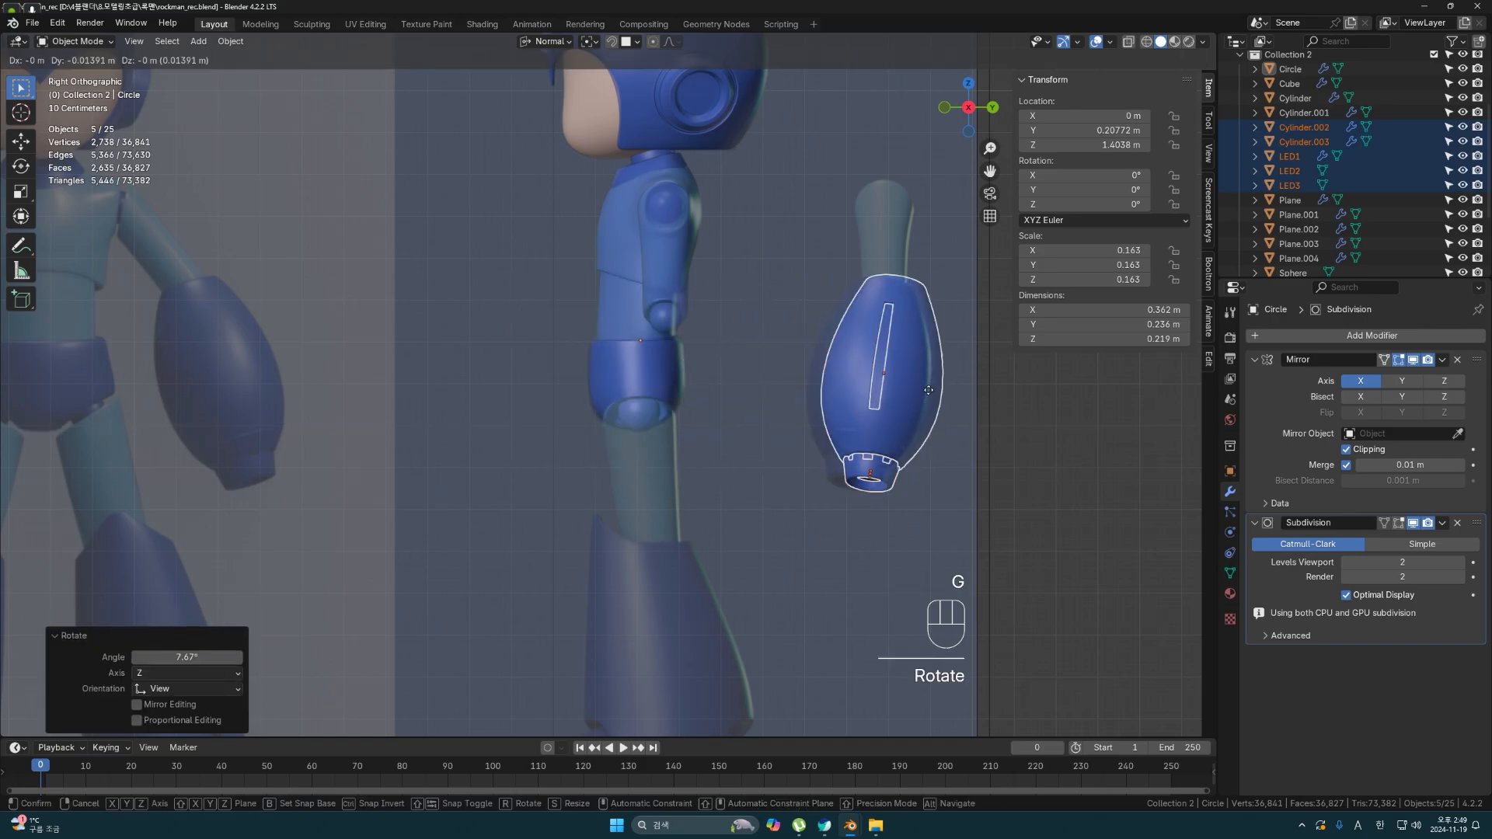
click(921, 395)
- Move the rotated forearm assembly back along Y to the body's arm position and deselect it
key(g)
key(y)
click(723, 416)
click(747, 452)
- Shorten the upper arm in front view by moving its elbow-end geometry back towards the shoulder
middle_drag(748, 452, 675, 392)
shift+middle_drag(675, 393, 749, 445)
click(687, 347)
key(KP_1)
scroll(780, 386, up, 3)
key(shift+z)
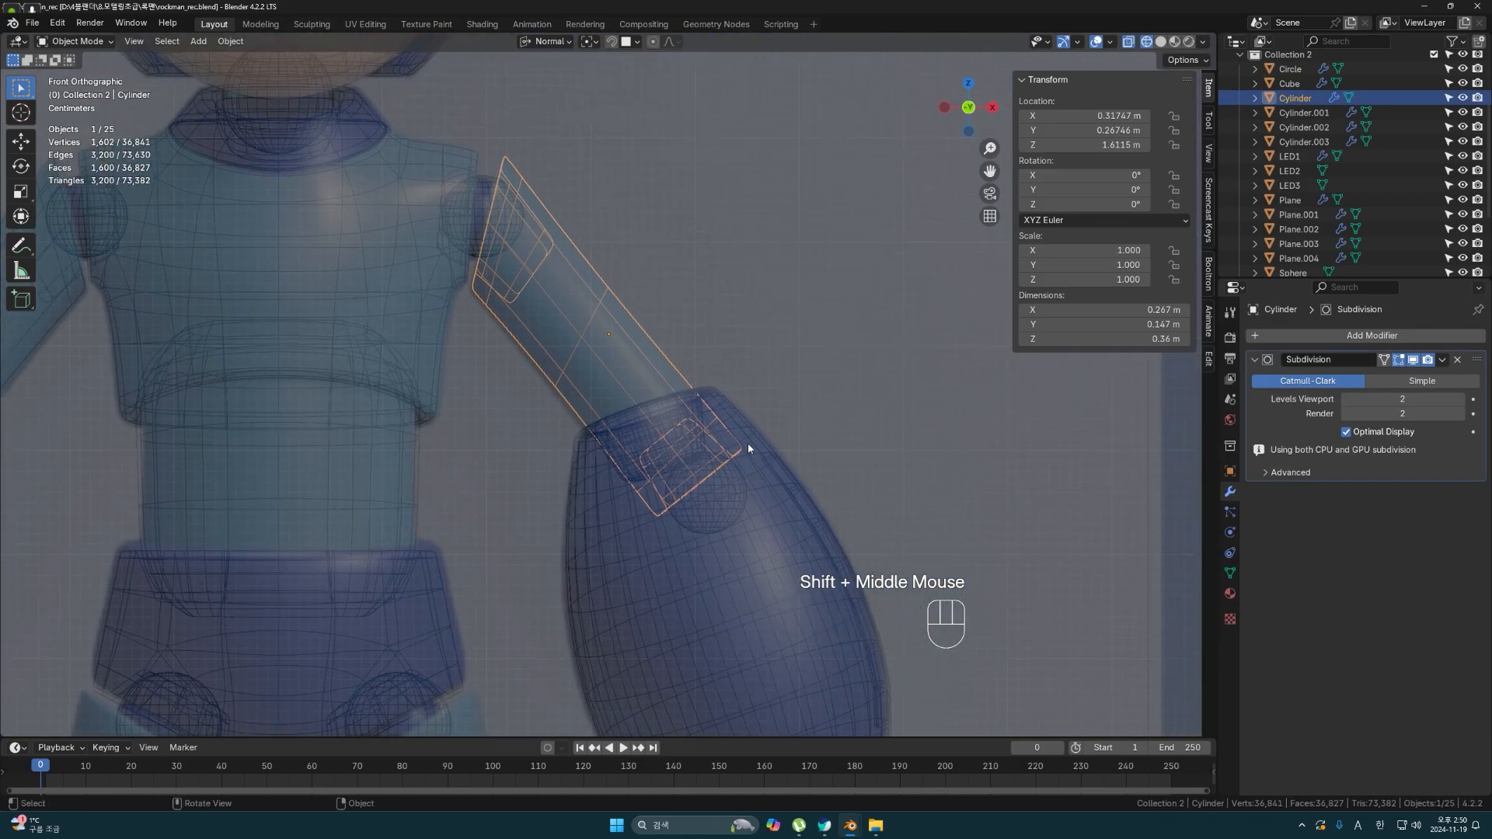
scroll(846, 429, down, 2)
scroll(772, 432, down, 2)
scroll(773, 432, up, 3)
key(Tab)
drag(626, 401, 731, 501)
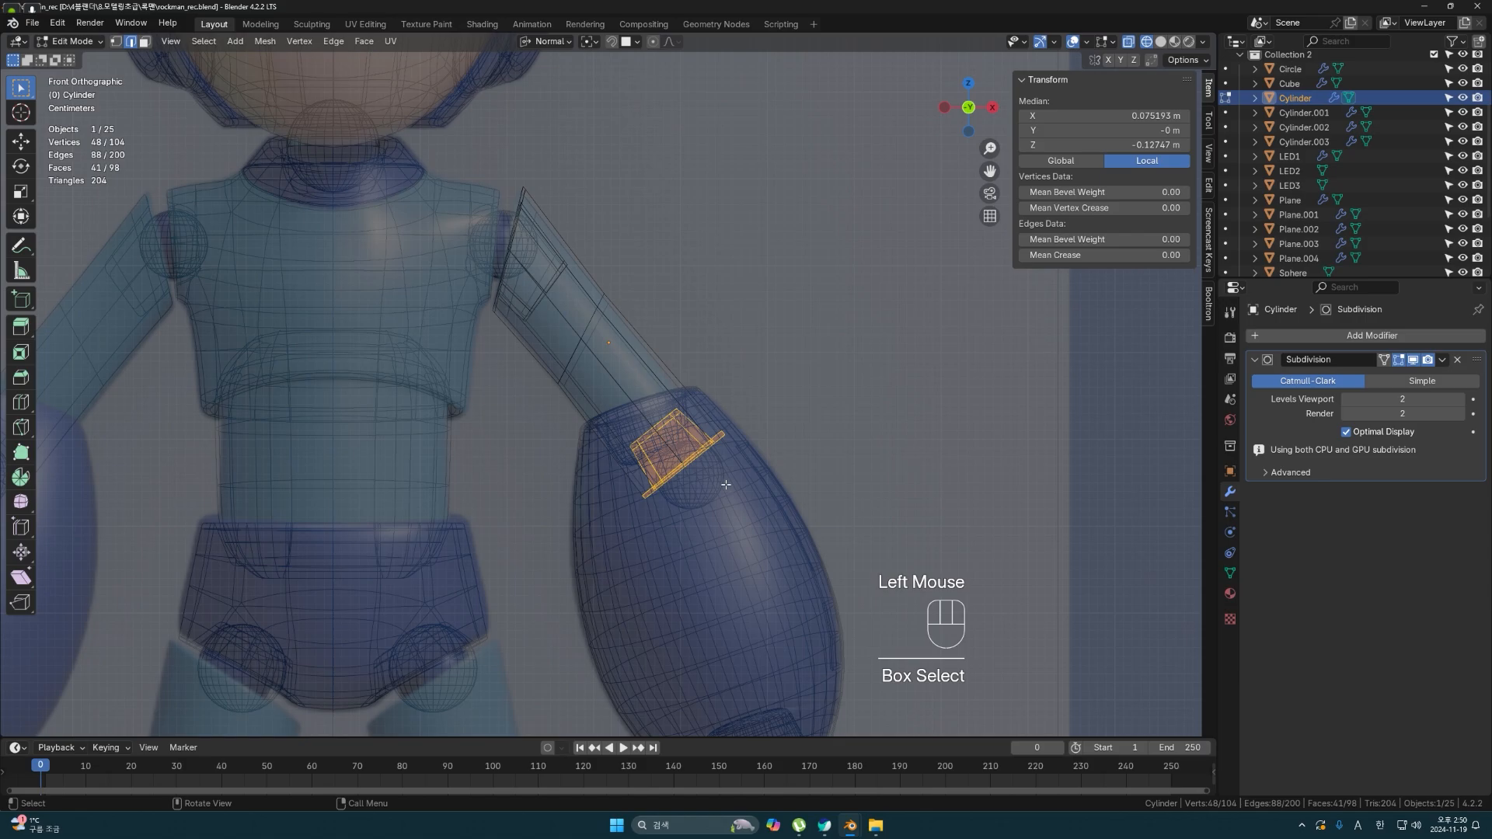
key(g)
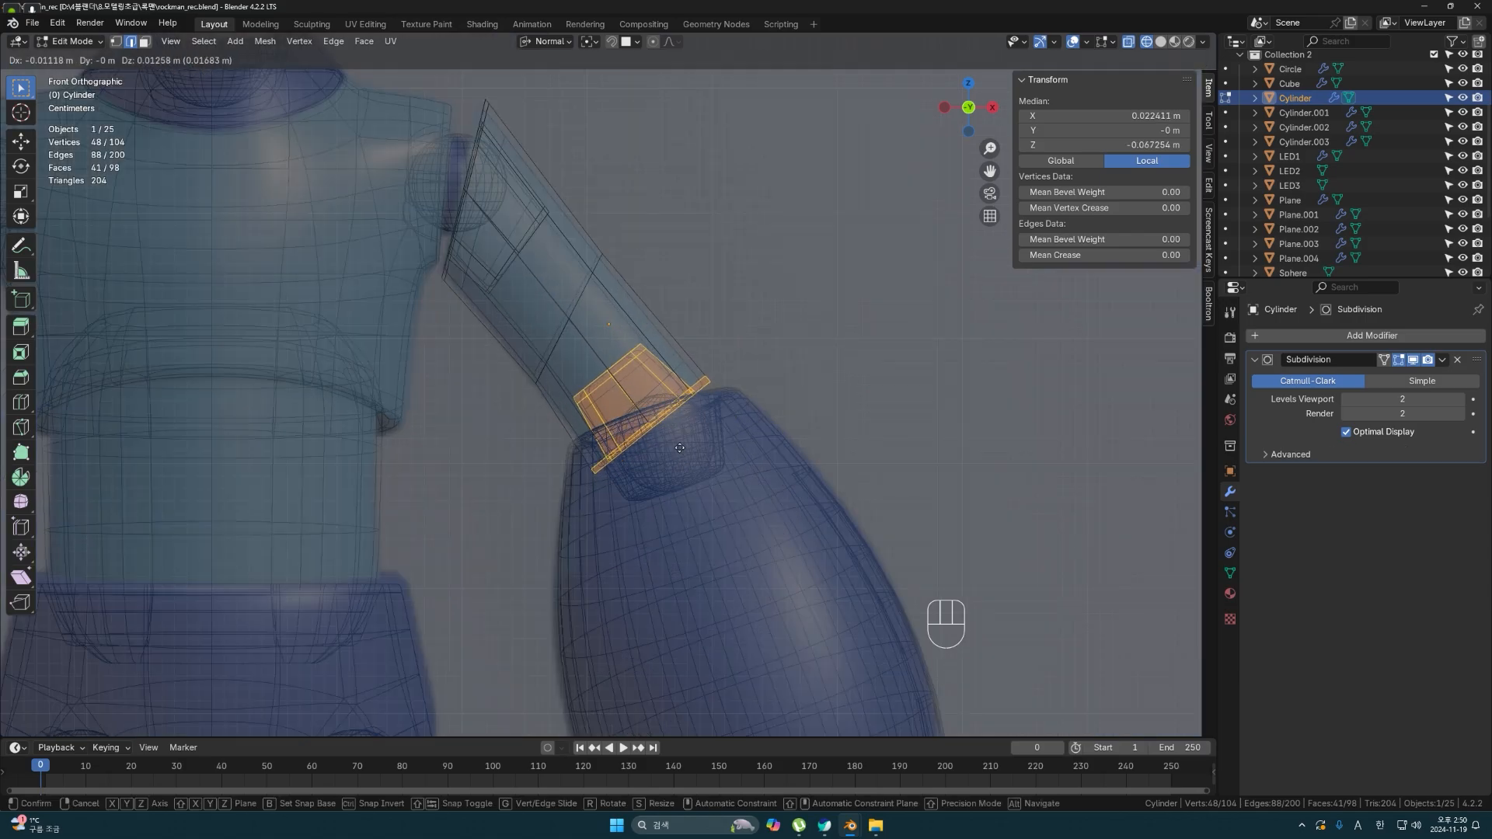
click(677, 426)
click(800, 396)
key(shift+z)
mouse_move(719, 436)
middle_down()
mouse_move(653, 506)
mouse_move(737, 450)
middle_up()
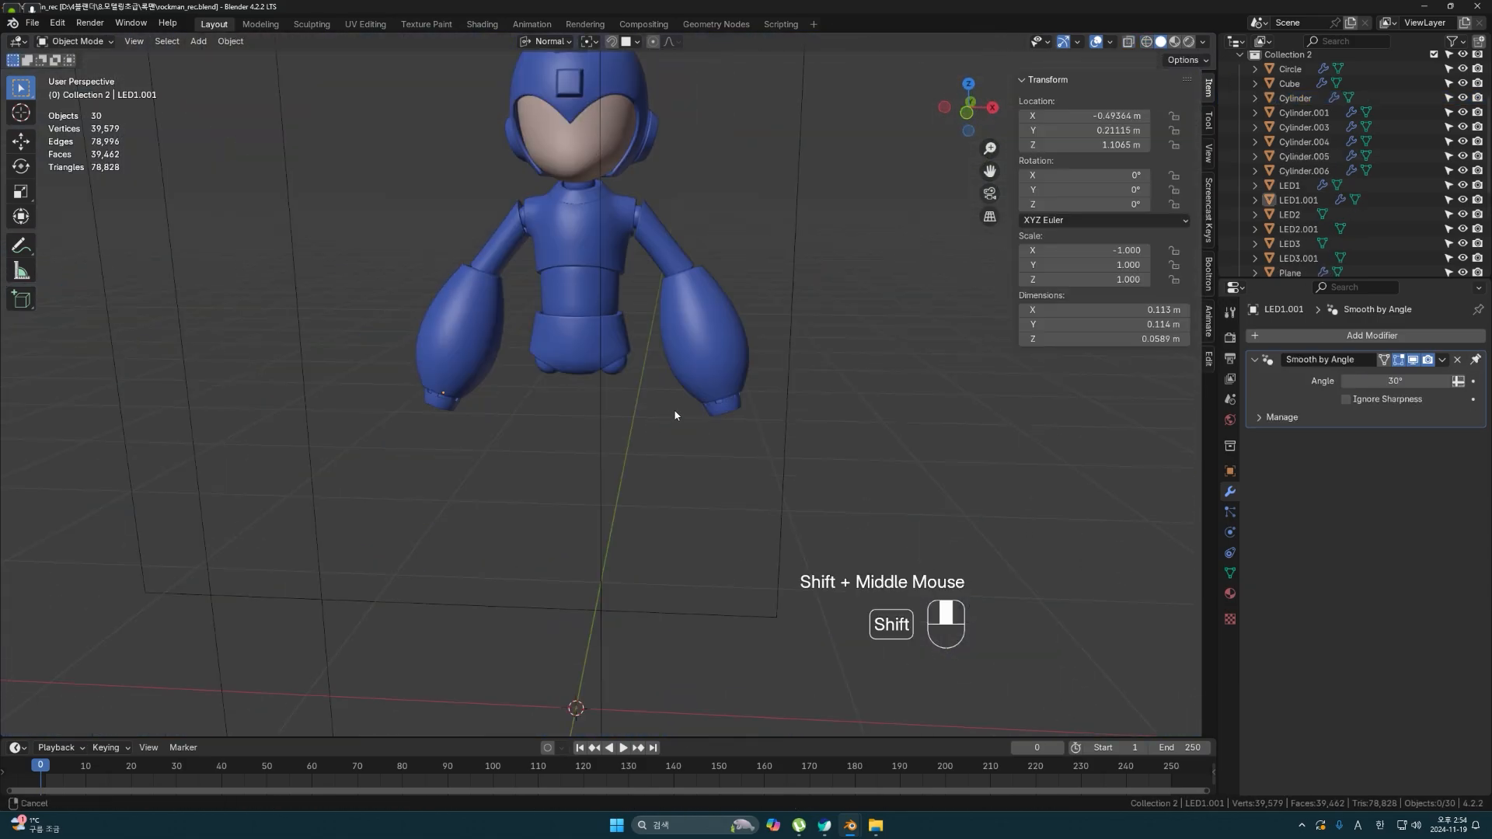
- Add a mesh cylinder with 8 vertices for the thigh
middle_drag(674, 409, 682, 495)
scroll(659, 478, up, 2)
scroll(688, 460, down, 3)
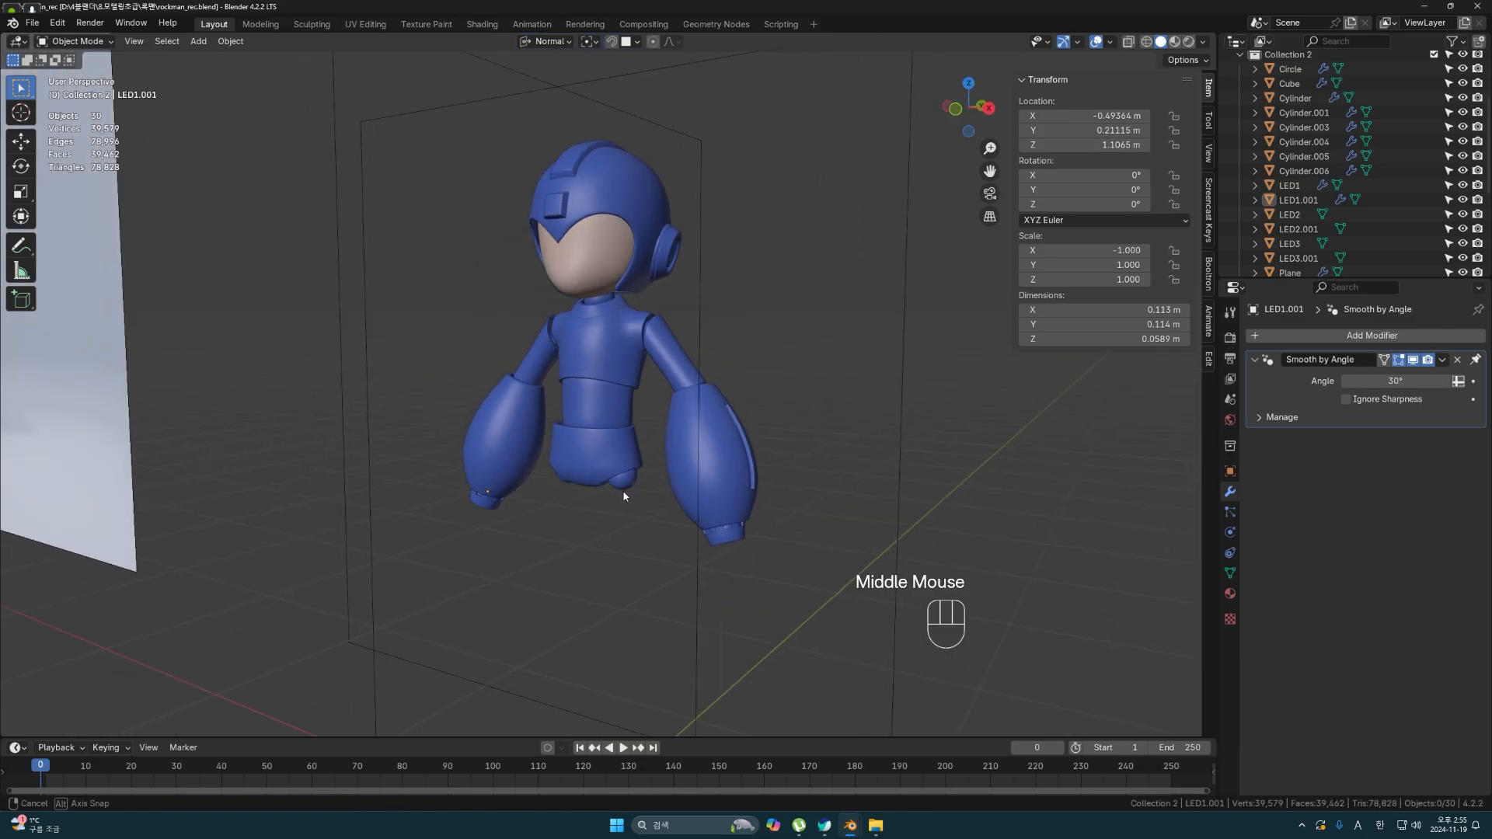
middle_drag(623, 493, 693, 472)
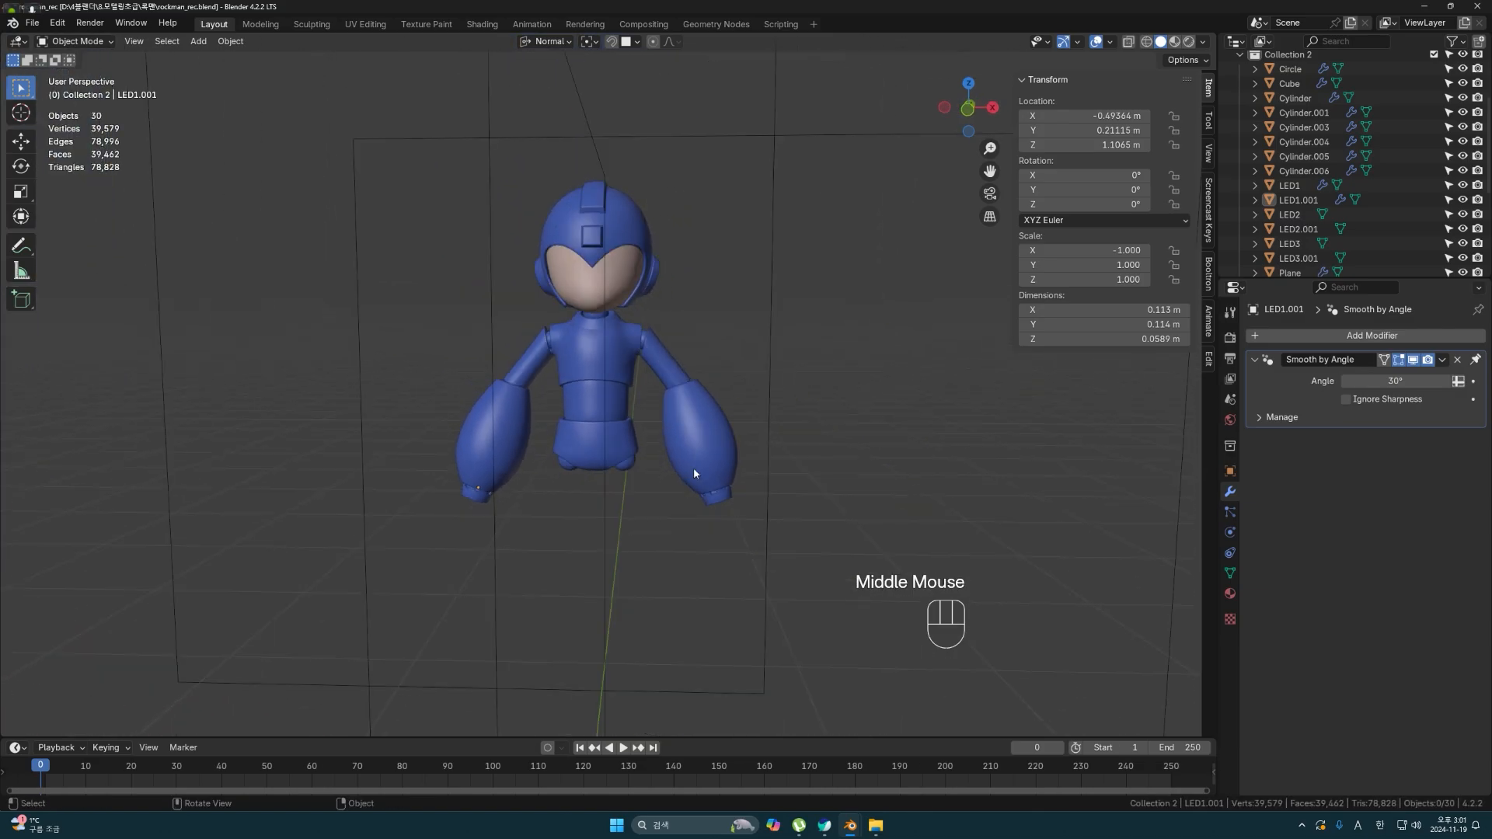
key(shift+a)
mouse_move(673, 449)
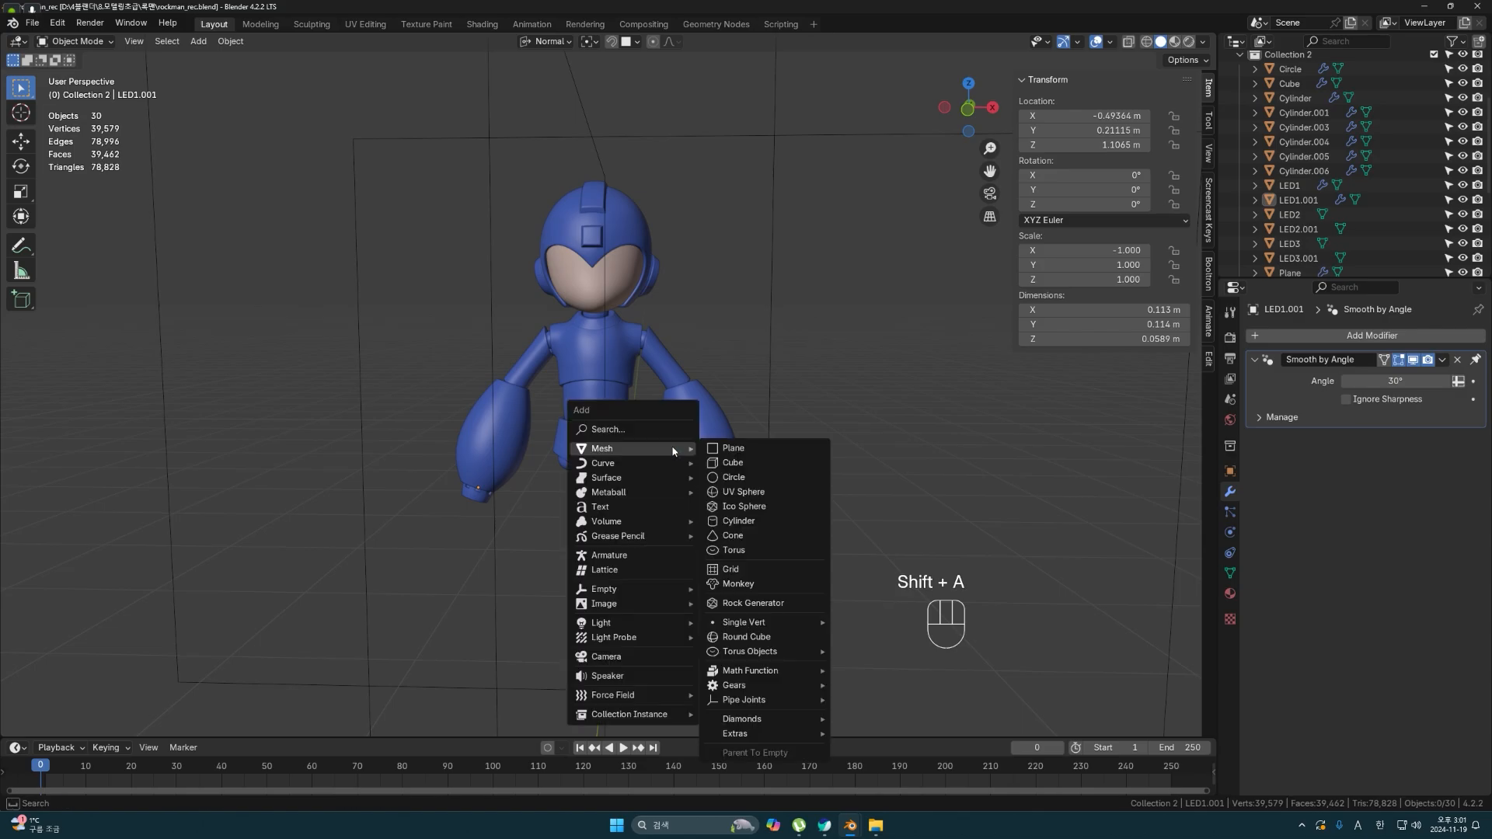
click(739, 522)
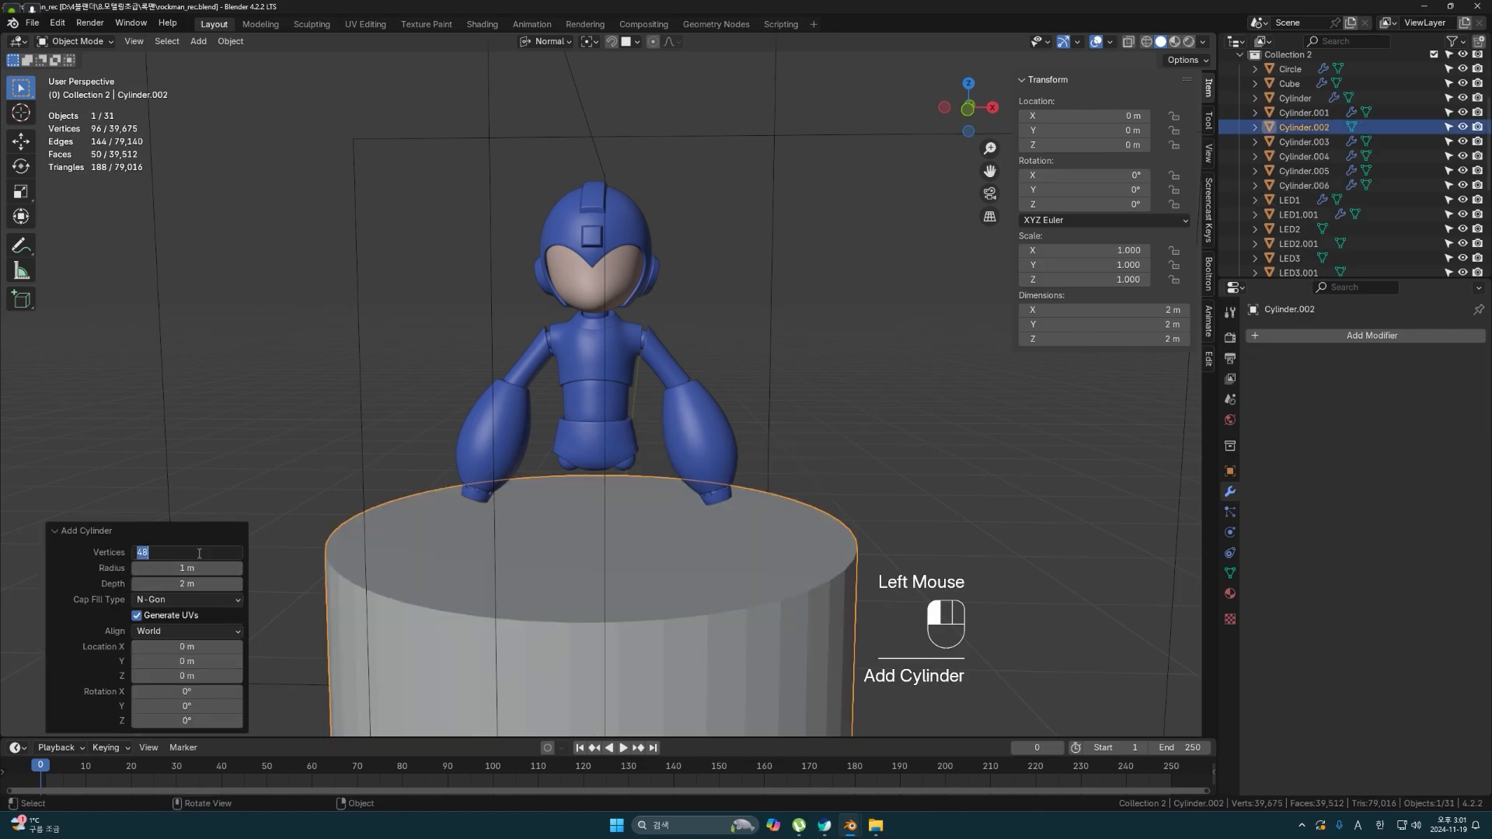
text(8)
key(Return)
- Scale the cylinder down to about 0.213 m and place it over the thigh area in front view
scroll(535, 535, down, 6)
key(s)
click(646, 518)
key(KP_1)
scroll(646, 519, up, 3)
key(g)
key(s)
click(693, 569)
- Rotate the cylinder to about -14.7° around Y, stretch it lengthwise and align it with the front thigh reference
key(r)
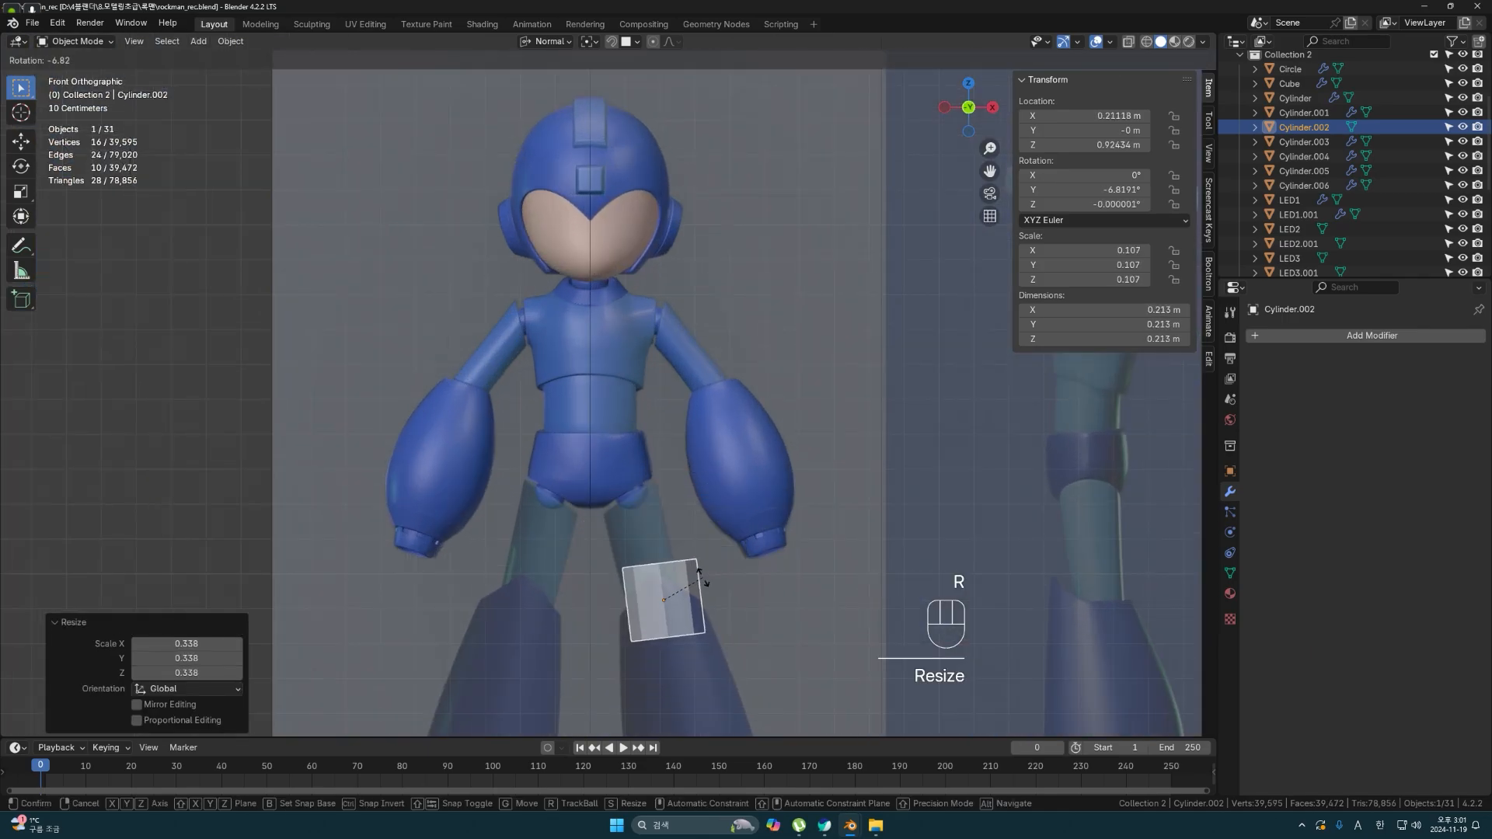
click(683, 562)
key(g)
click(668, 516)
key(s)
key(z)
click(669, 480)
key(s)
key(z)
click(692, 544)
key(r)
click(705, 566)
key(g)
click(699, 568)
- Move the thigh cylinder along Y to about 0.219 m so it sits under the hip
scroll(669, 540, up, 2)
middle_drag(660, 539, 655, 478)
key(g)
key(x)
key(y)
click(548, 507)
- Add one centred loop cut around the middle of the thigh cylinder
scroll(656, 526, up, 1)
key(Tab)
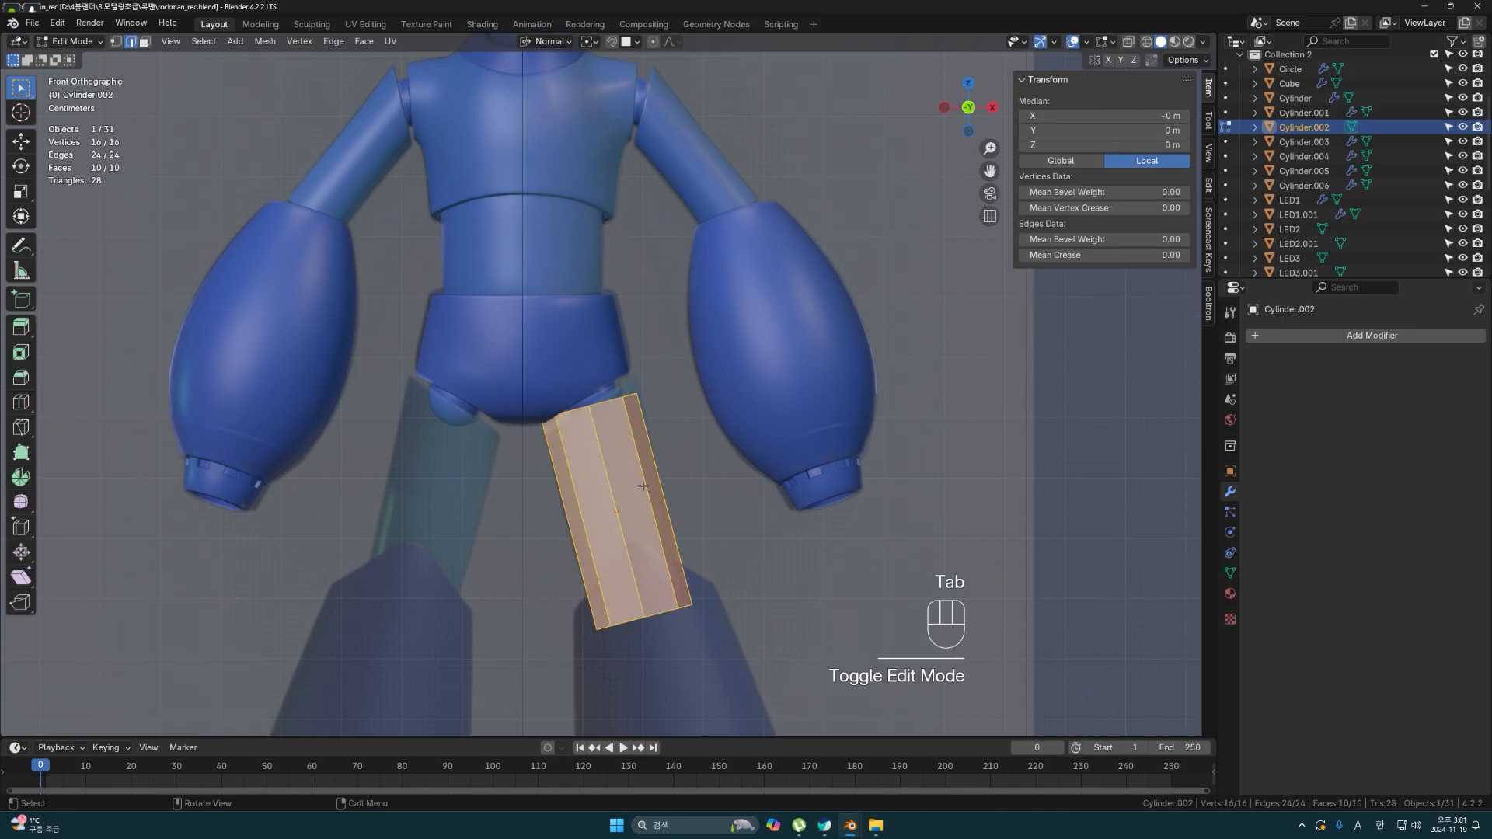
key(ctrl+r)
click(661, 499)
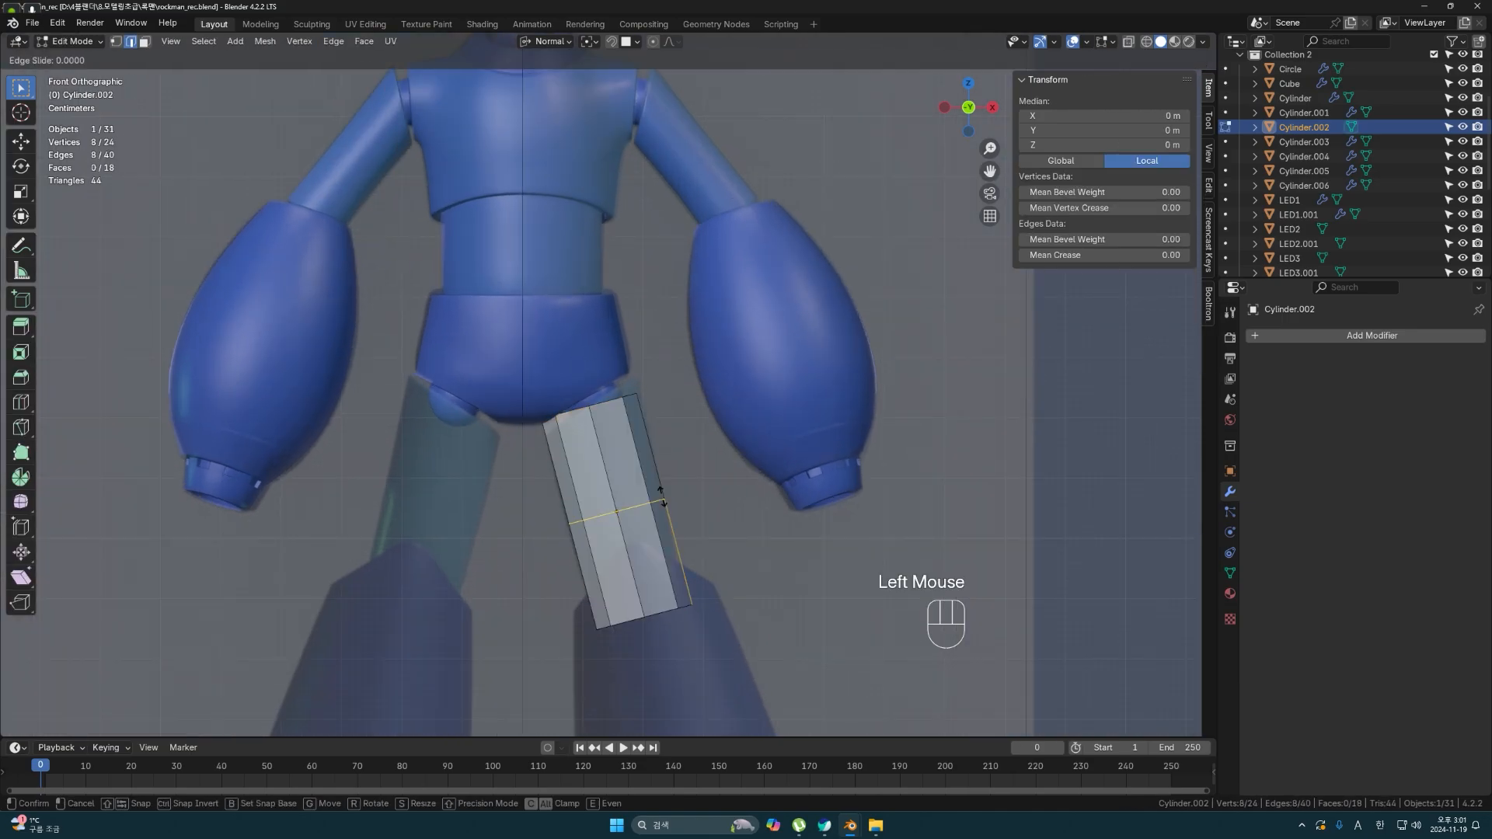
key(Return)
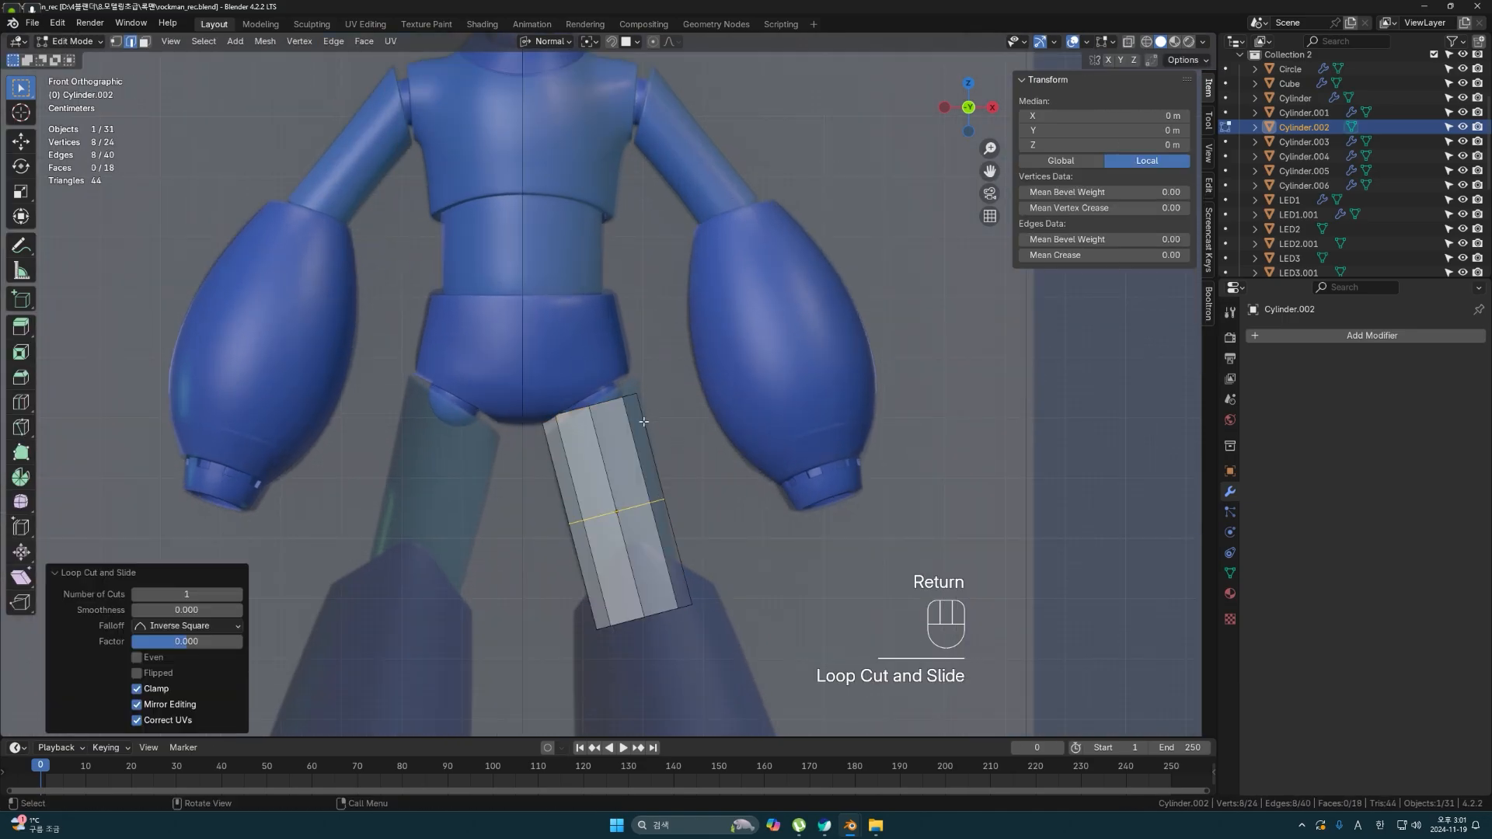
- Scale the thigh cylinder's edge loops with see-through selection to match the front reference outline
key(shift+z)
drag(516, 370, 683, 436)
key(s)
click(705, 514)
key(s)
drag(543, 483, 570, 669)
click(703, 544)
key(s)
click(594, 663)
click(719, 594)
- Hide the forearm, wrist and wrist LED that cover the thigh in side view
middle_drag(682, 528, 680, 546)
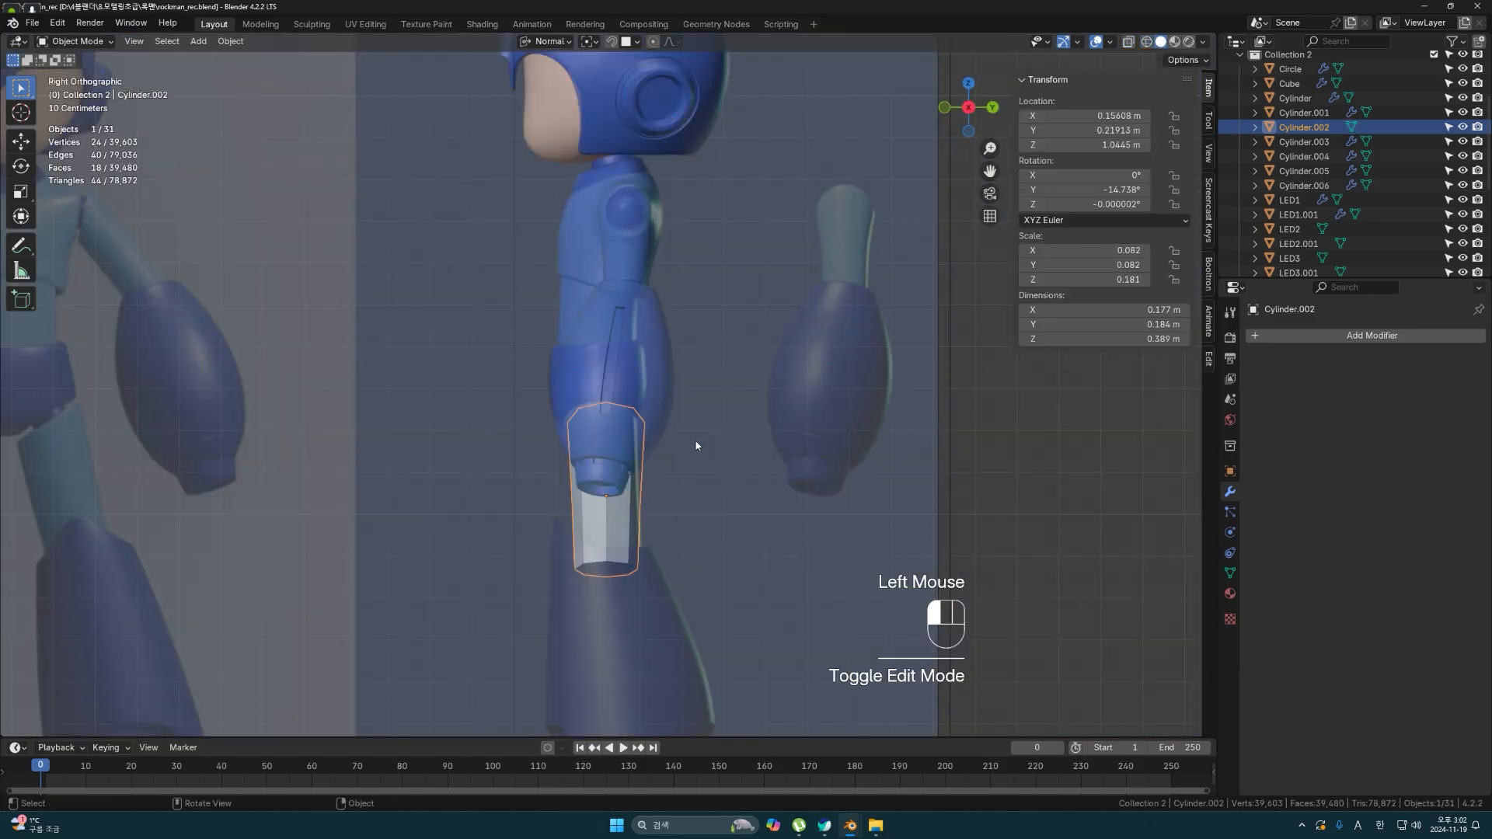
double_click(604, 474)
shift+click(605, 474)
click(605, 475)
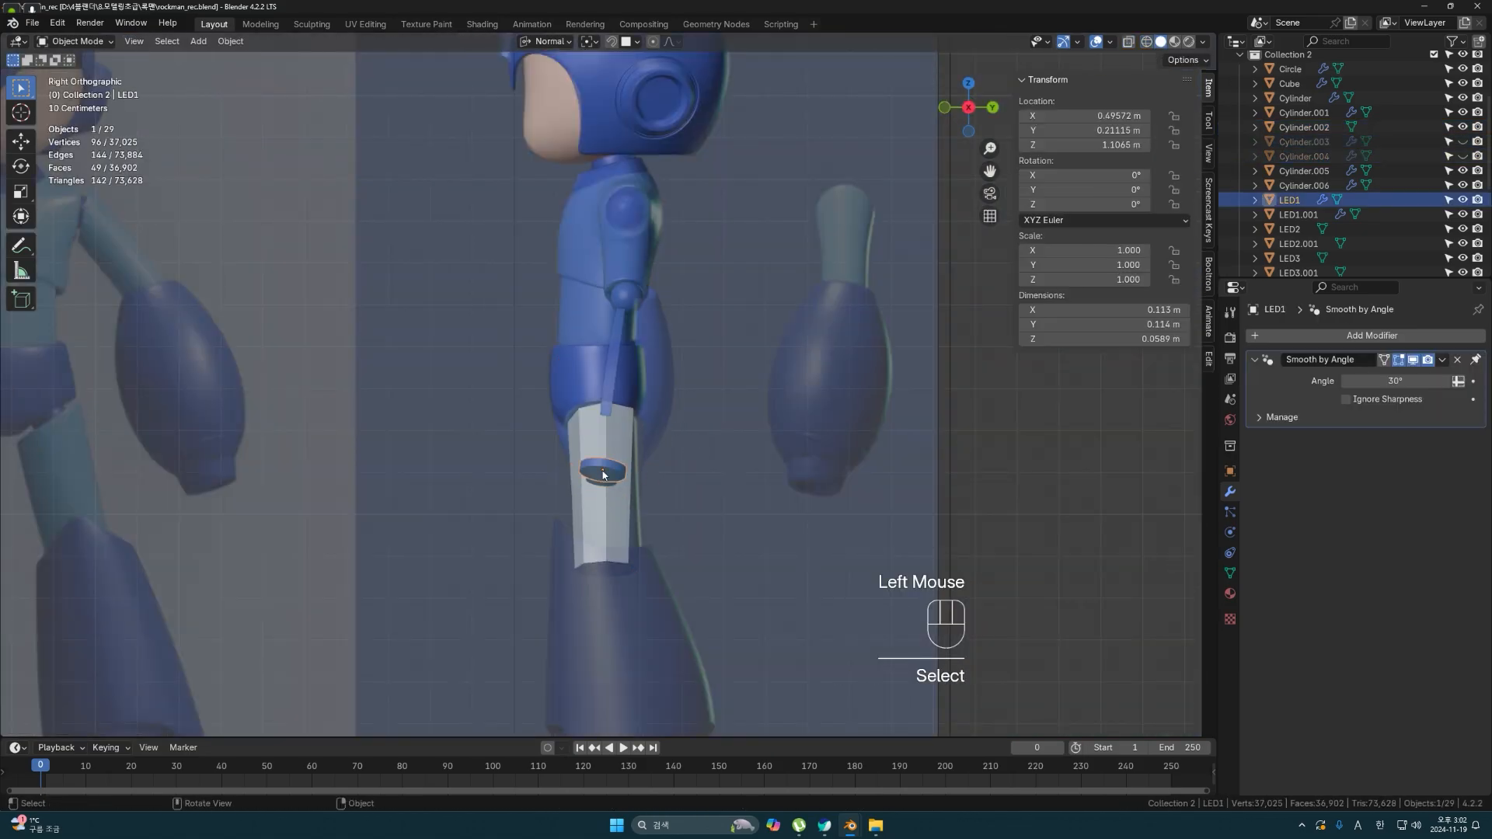
- Tilt the thigh cylinder about -4.91° in side view and scale it by about 0.917
click(614, 505)
key(r)
click(666, 494)
mouse_move(665, 494)
middle_down()
mouse_move(630, 499)
mouse_move(694, 495)
middle_up()
middle_drag(548, 476, 610, 472)
key(KP_3)
scroll(622, 474, up, 2)
key(s)
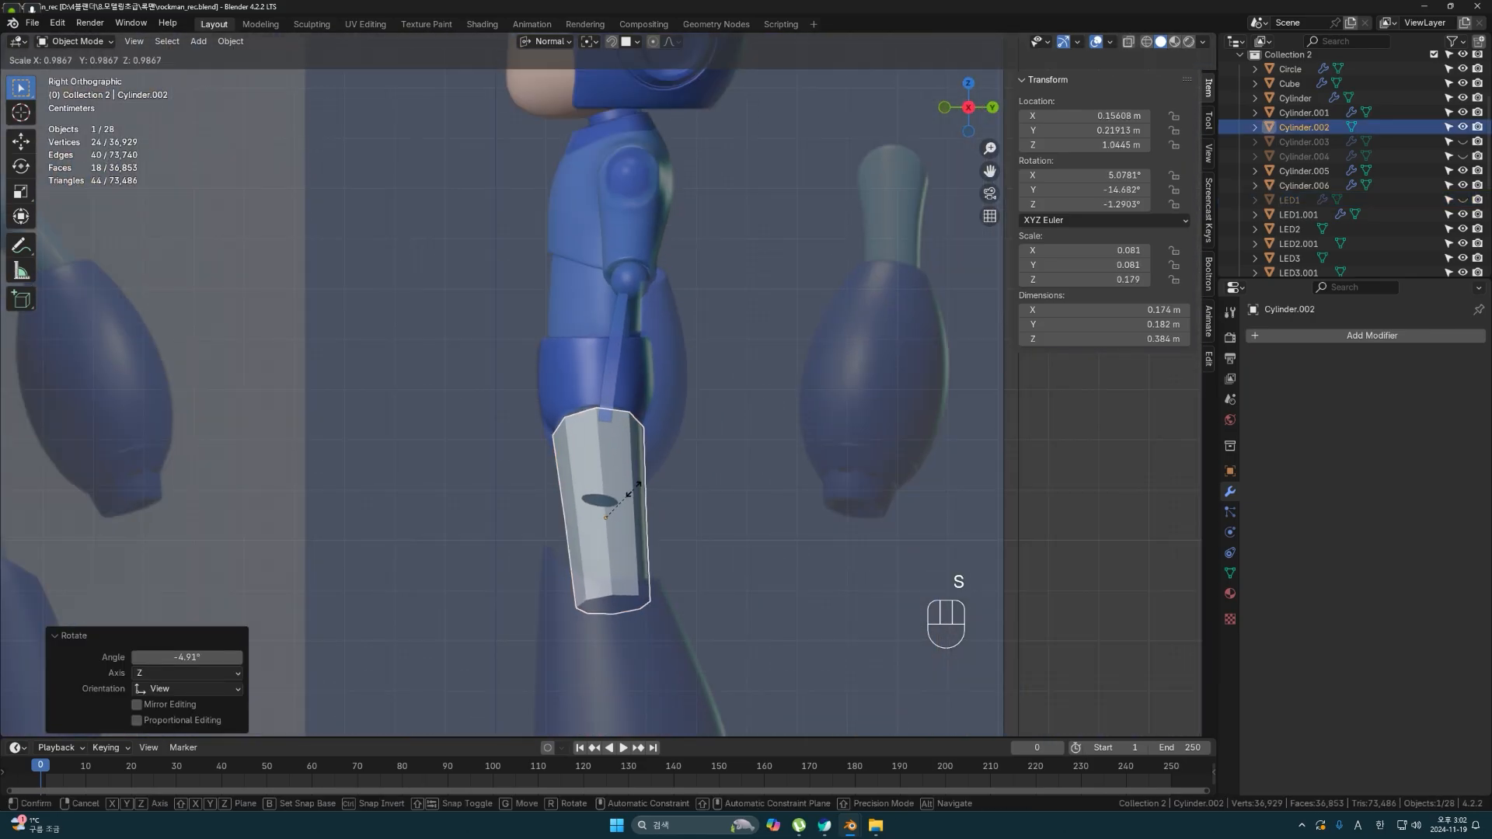
click(634, 494)
- Scale the thigh cylinder along Z in front view to fit the reference's length
middle_drag(646, 497, 690, 500)
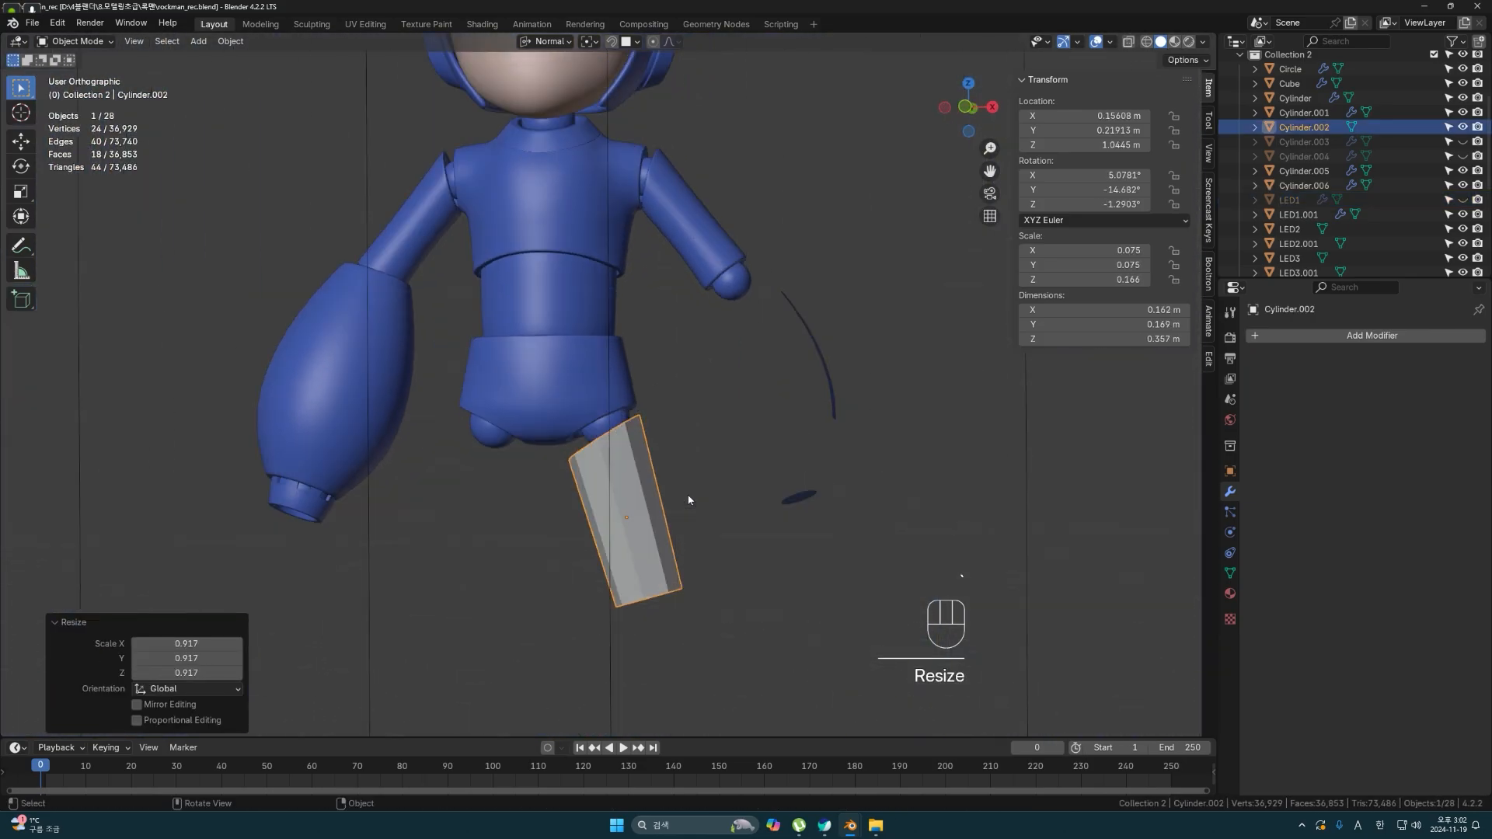
key(KP_1)
scroll(688, 499, up, 2)
key(s)
key(z)
click(680, 493)
- Rescale the thigh's top, middle and bottom edge loops one after another to follow the front reference
scroll(682, 492, up, 1)
key(Tab)
drag(659, 402, 528, 494)
key(s)
click(691, 471)
drag(693, 513, 547, 595)
key(s)
click(663, 568)
drag(739, 597, 606, 692)
key(s)
click(659, 683)
click(765, 563)
- Shift the thigh's lower edge loop sideways in side view to follow the reference
middle_drag(762, 556, 577, 553)
key(grave)
click(684, 553)
drag(697, 617, 554, 676)
key(g)
key(x)
click(689, 642)
click(732, 584)
- Add supporting loop cuts close to the thigh's top and bottom rims
middle_drag(727, 579, 653, 544)
key(ctrl+r)
click(652, 522)
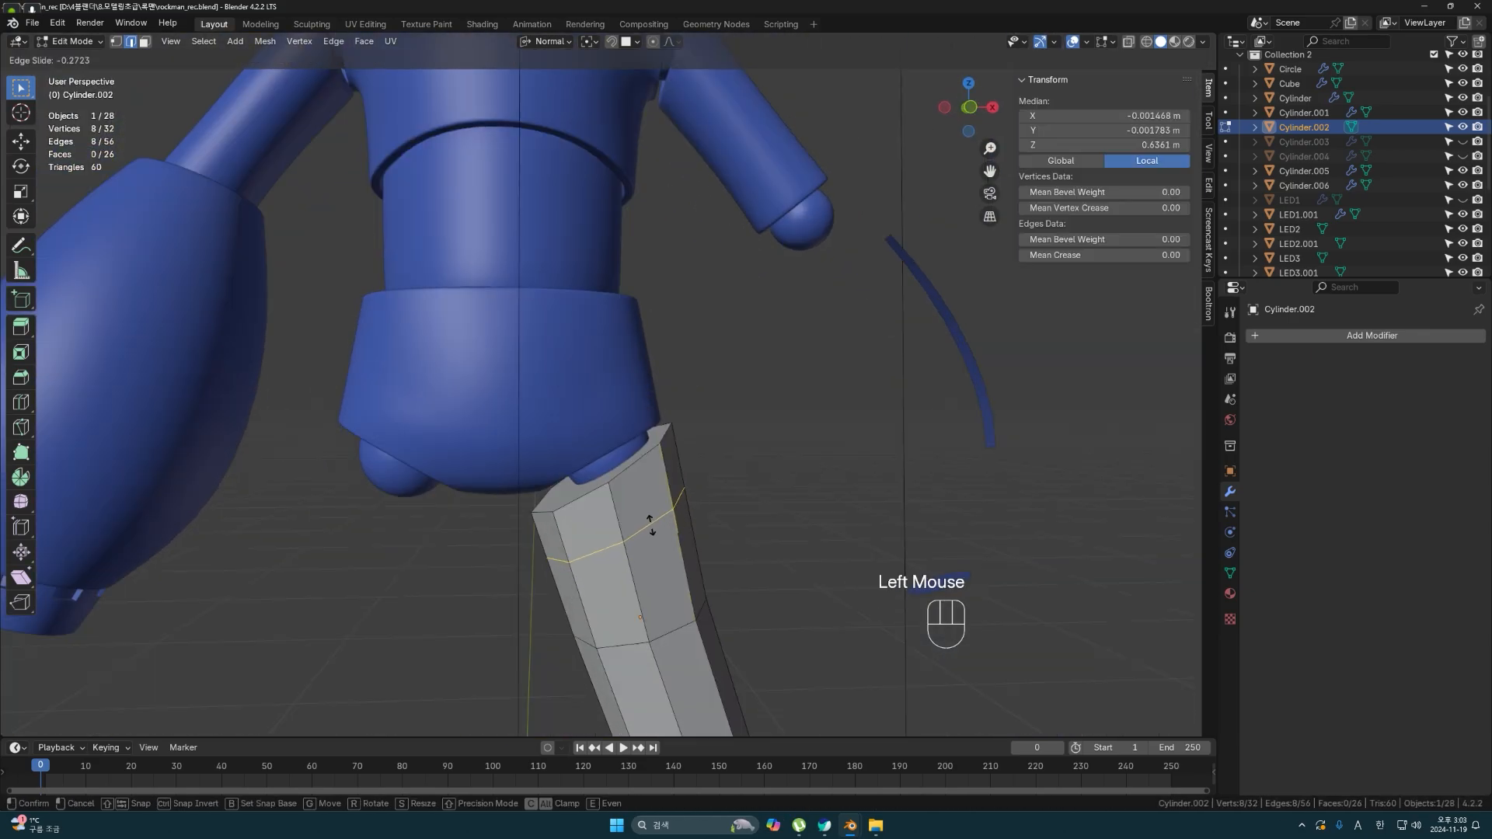
click(622, 471)
shift+middle_drag(700, 721, 648, 581)
key(ctrl+r)
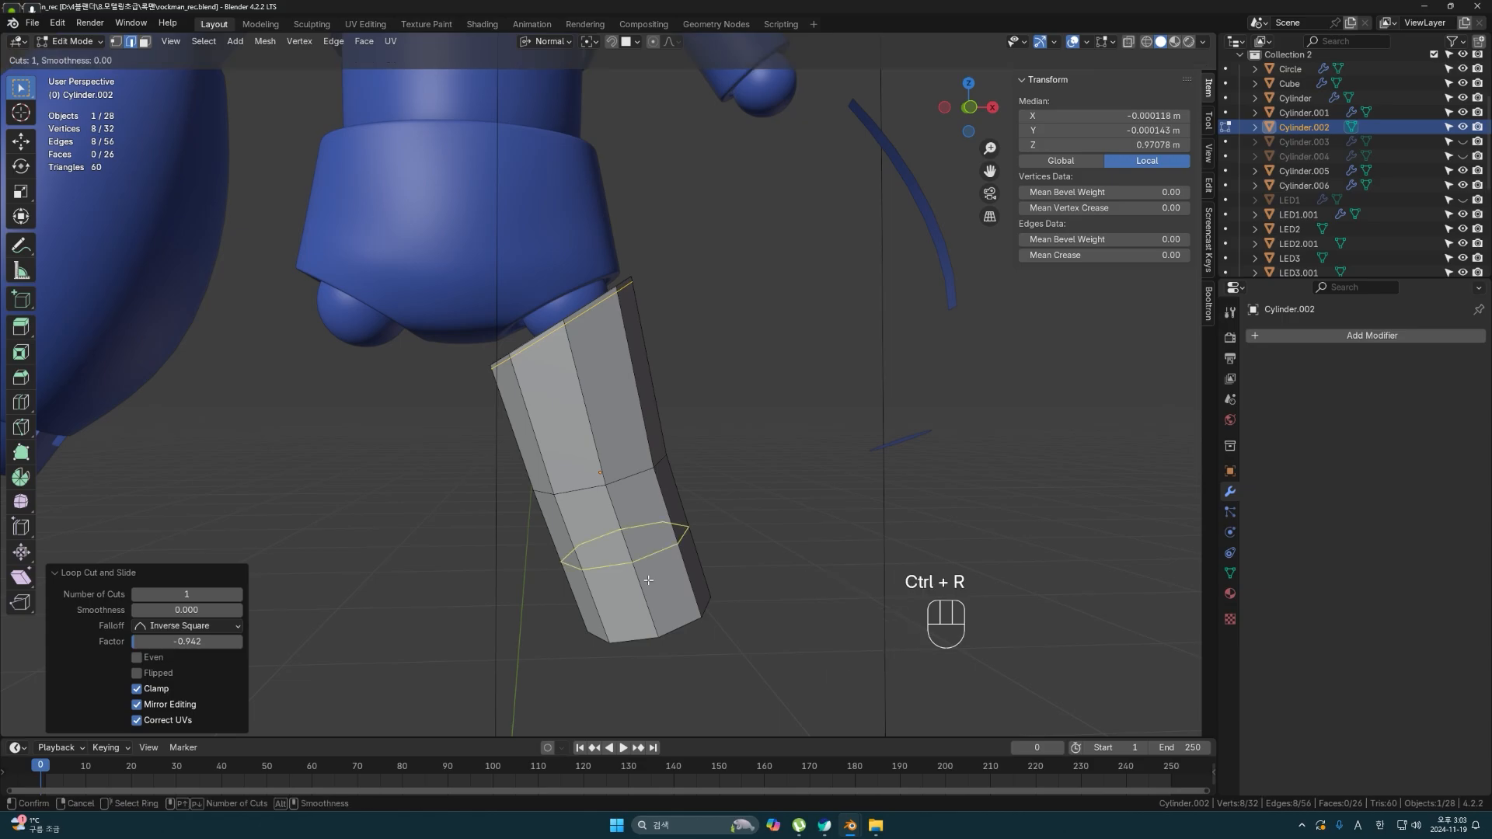
click(678, 647)
- Isolate the thigh and inset its top cap face by about 0.2385 m
middle_drag(684, 498, 742, 614)
key(slash)
shift+middle_drag(684, 373, 762, 391)
key(3)
click(634, 334)
key(i)
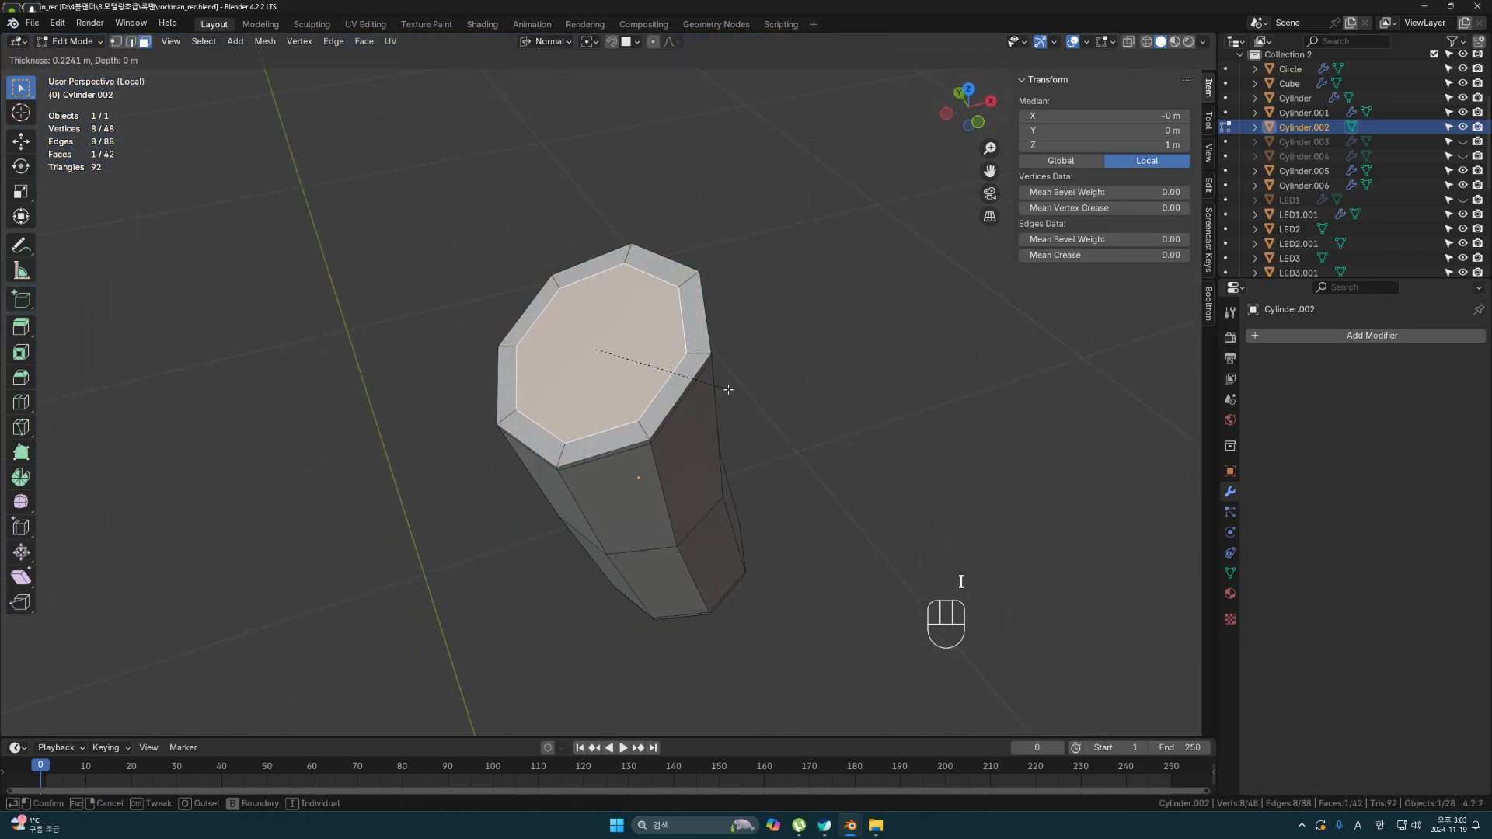
click(726, 387)
middle_drag(723, 383, 717, 376)
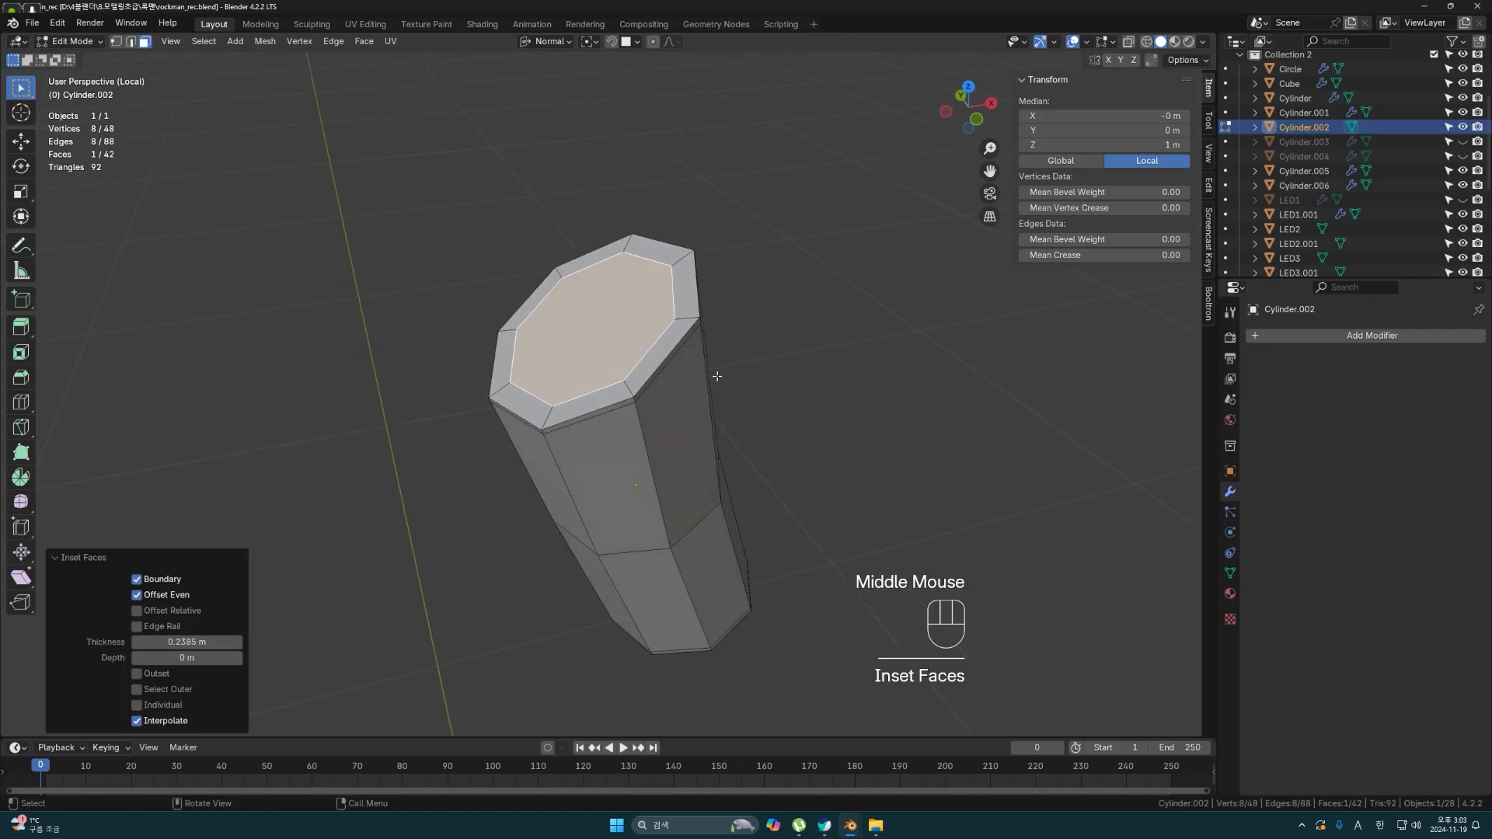
- Extrude the inset cap about 0.0527 m inward, scale it by about 0.863 and view the thigh from the side
key(e)
click(735, 423)
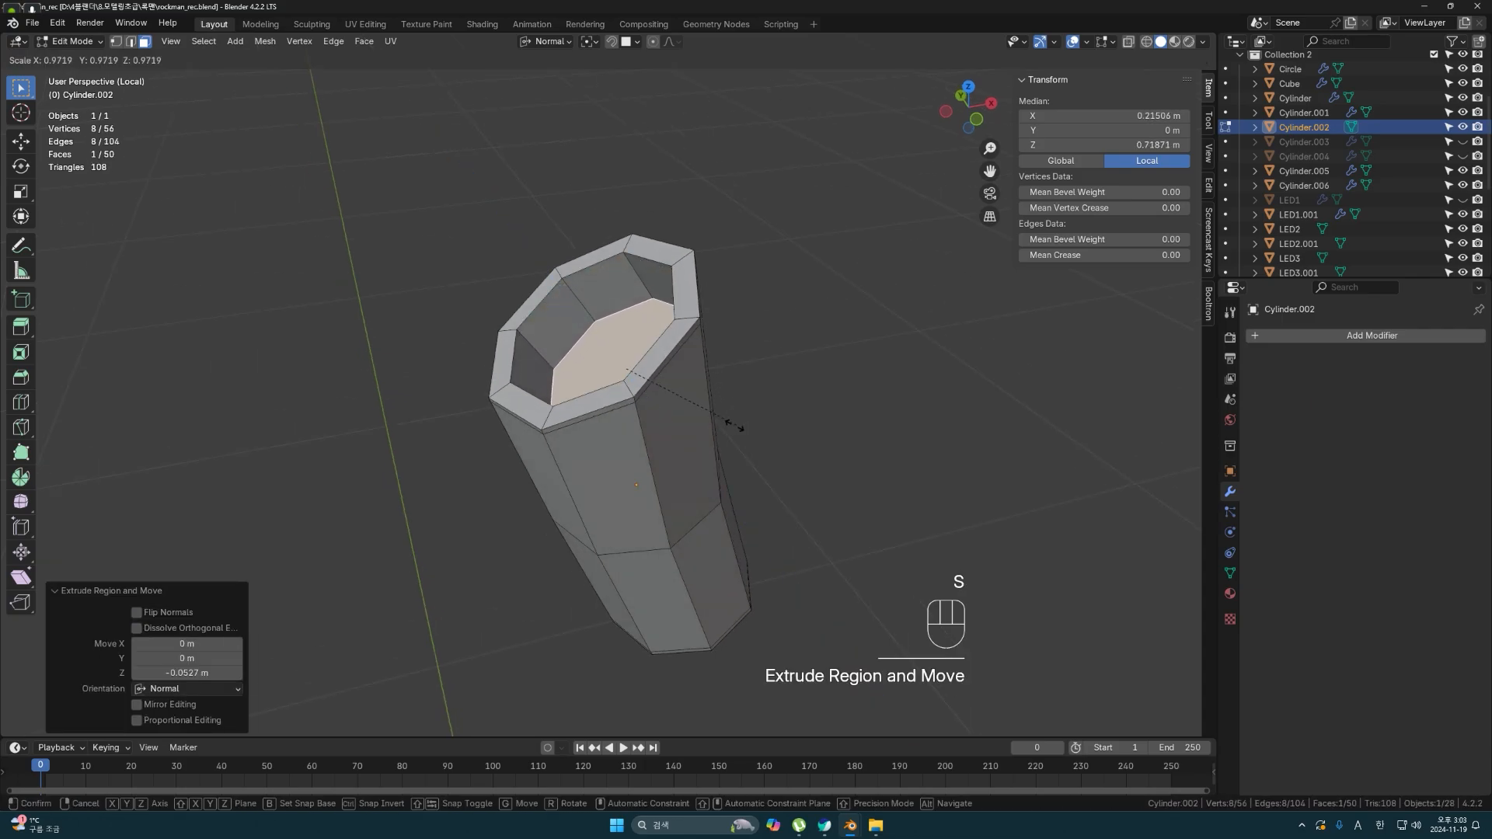
key(s)
click(725, 426)
key(grave)
click(828, 430)
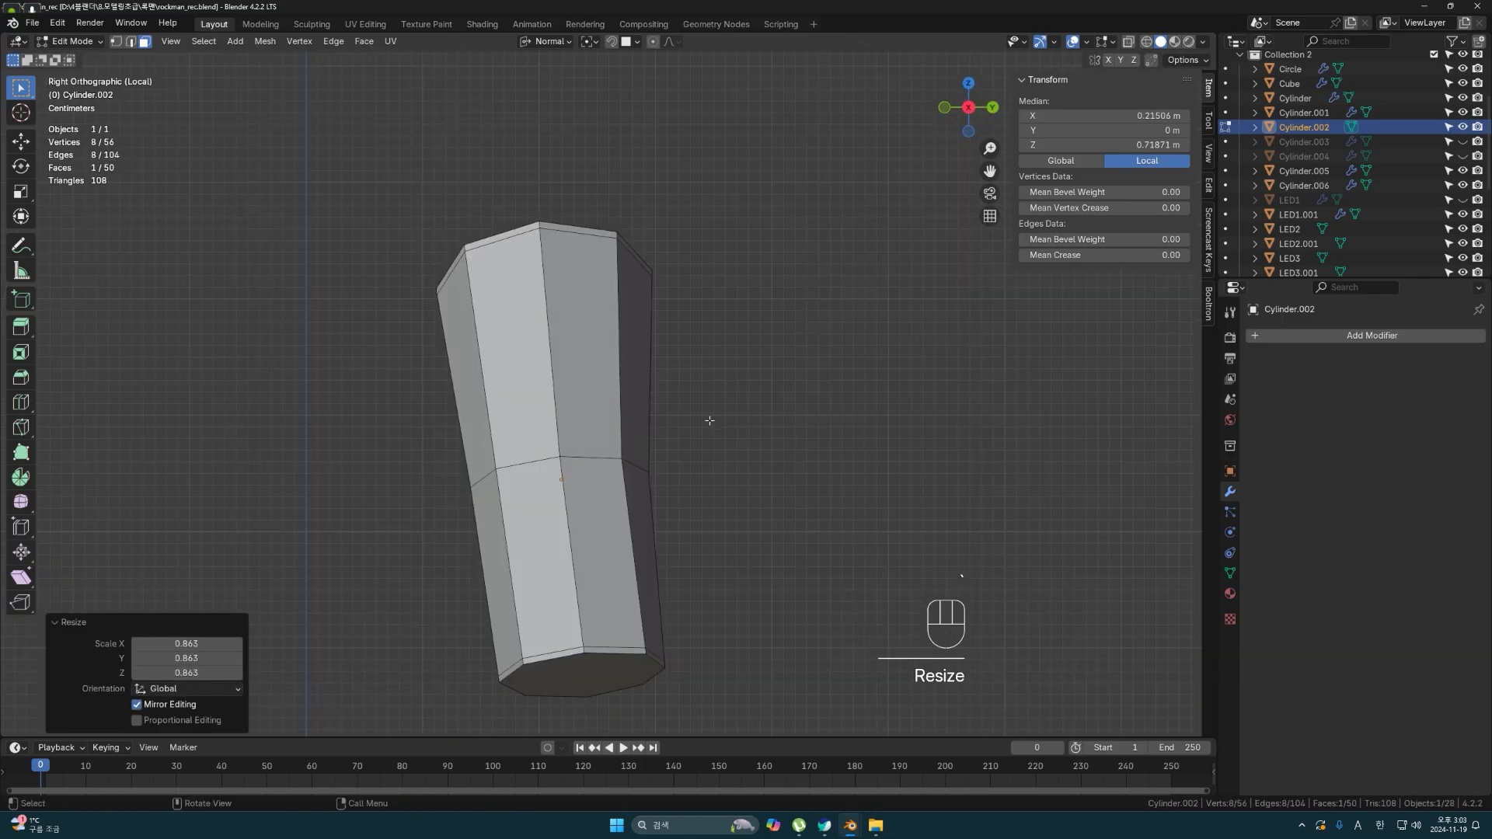
- Try to move and rotate the thigh's recessed top face to follow the slanted rim
key(grave)
click(626, 367)
key(shift+z)
key(g)
click(693, 429)
key(r)
right_click(703, 481)
mouse_move(704, 480)
middle_down()
mouse_move(701, 544)
mouse_move(676, 474)
middle_up()
key(shift+z)
scroll(660, 389, up, 2)
key(ctrl+z)
- Move the thigh's recessed top face so that it sits centred within the thigh's walls
middle_drag(630, 334, 666, 326)
key(grave)
key(shift+z)
key(g)
click(603, 285)
key(shift+z)
- Add two supporting loop cuts to the inner wall of the thigh's top recess
scroll(634, 306, up, 1)
key(ctrl+r)
click(633, 299)
click(623, 241)
mouse_move(649, 400)
middle_down()
mouse_move(666, 327)
mouse_move(661, 396)
middle_up()
key(ctrl+r)
click(650, 300)
click(656, 339)
- Inset the thigh's bottom cap face by about 0.18 m
middle_drag(659, 342, 693, 189)
middle_drag(688, 482, 754, 449)
click(735, 405)
key(3)
click(757, 453)
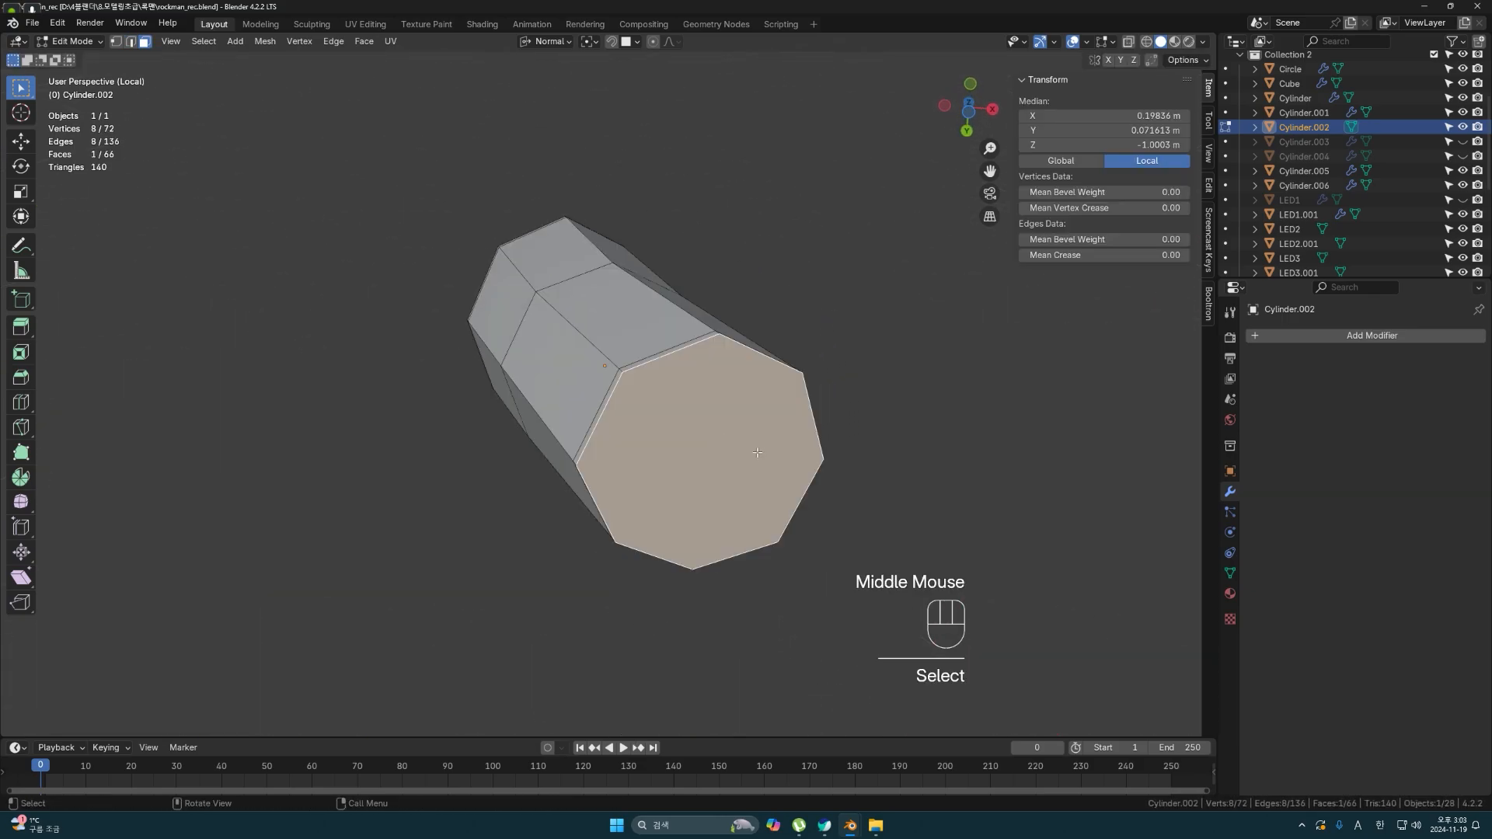
click(721, 457)
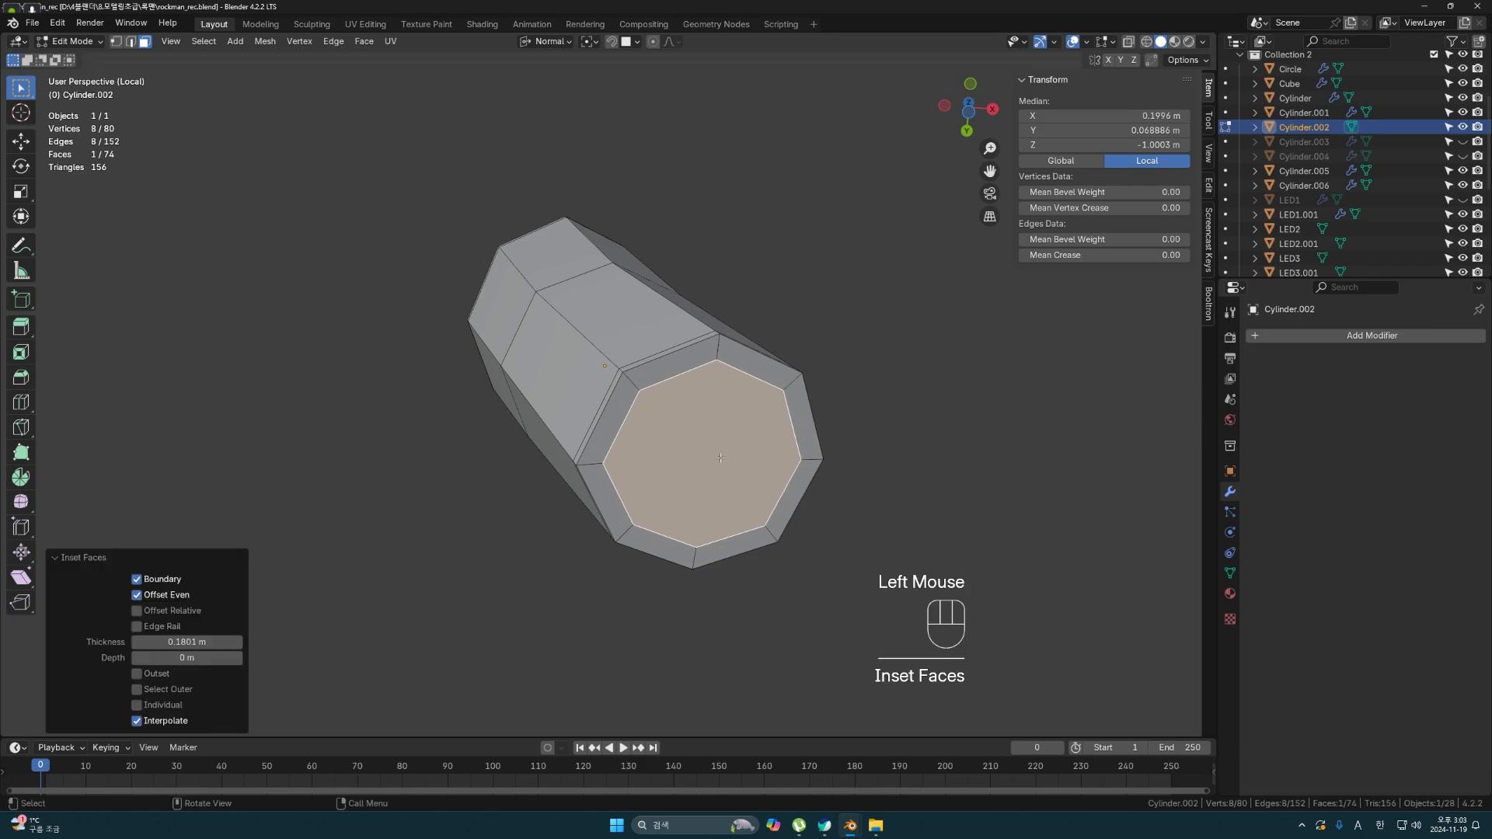
- Extrude the inset bottom face into the thigh and scale it by about 0.761
key(e)
click(677, 436)
middle_drag(676, 435, 738, 272)
key(s)
click(670, 433)
- Add two supporting loop cuts in the bottom recess, the first near the rim with a factor of about 0.881
click(748, 229)
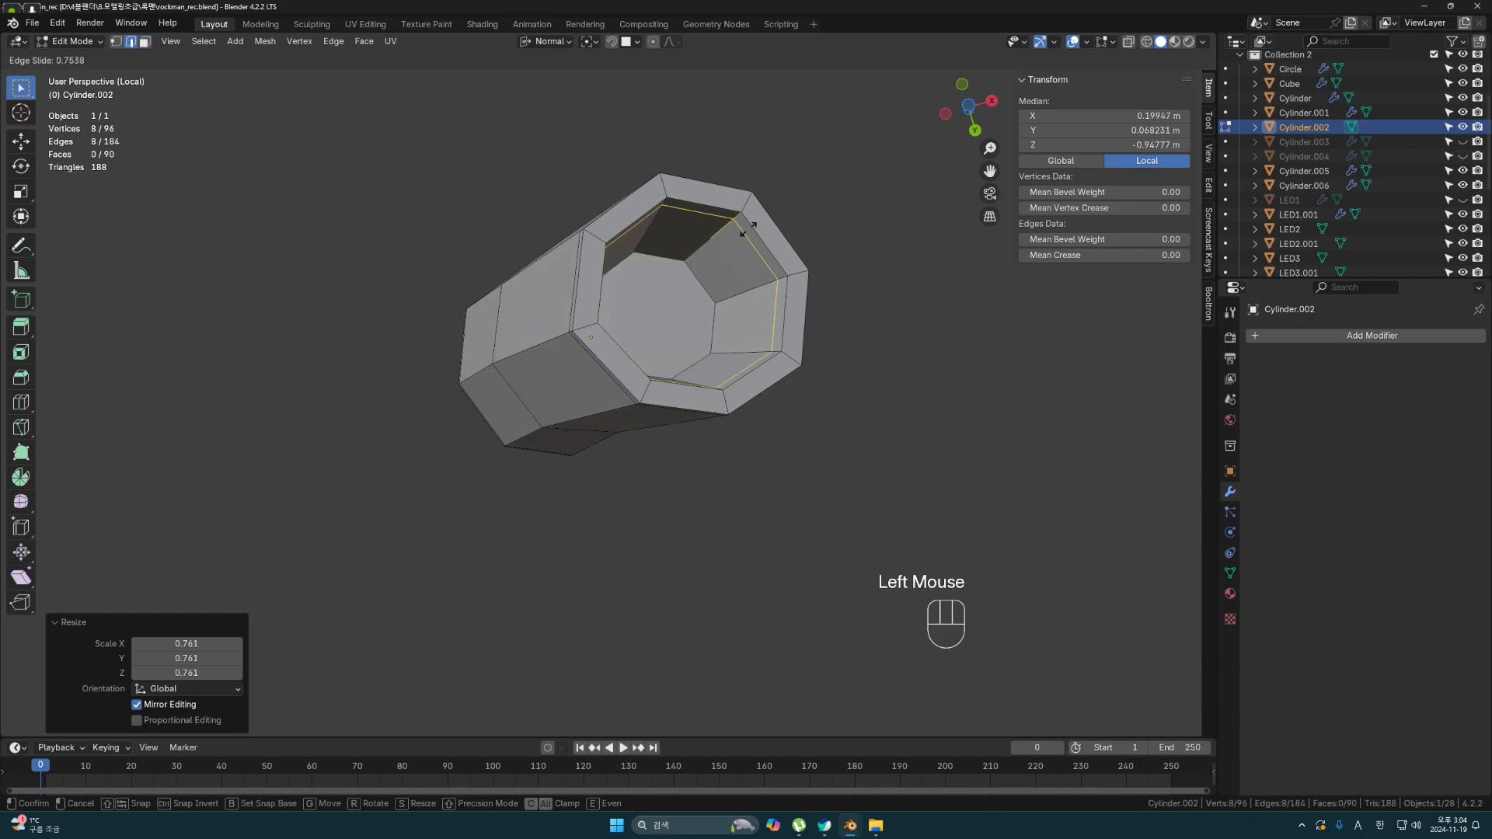
click(753, 227)
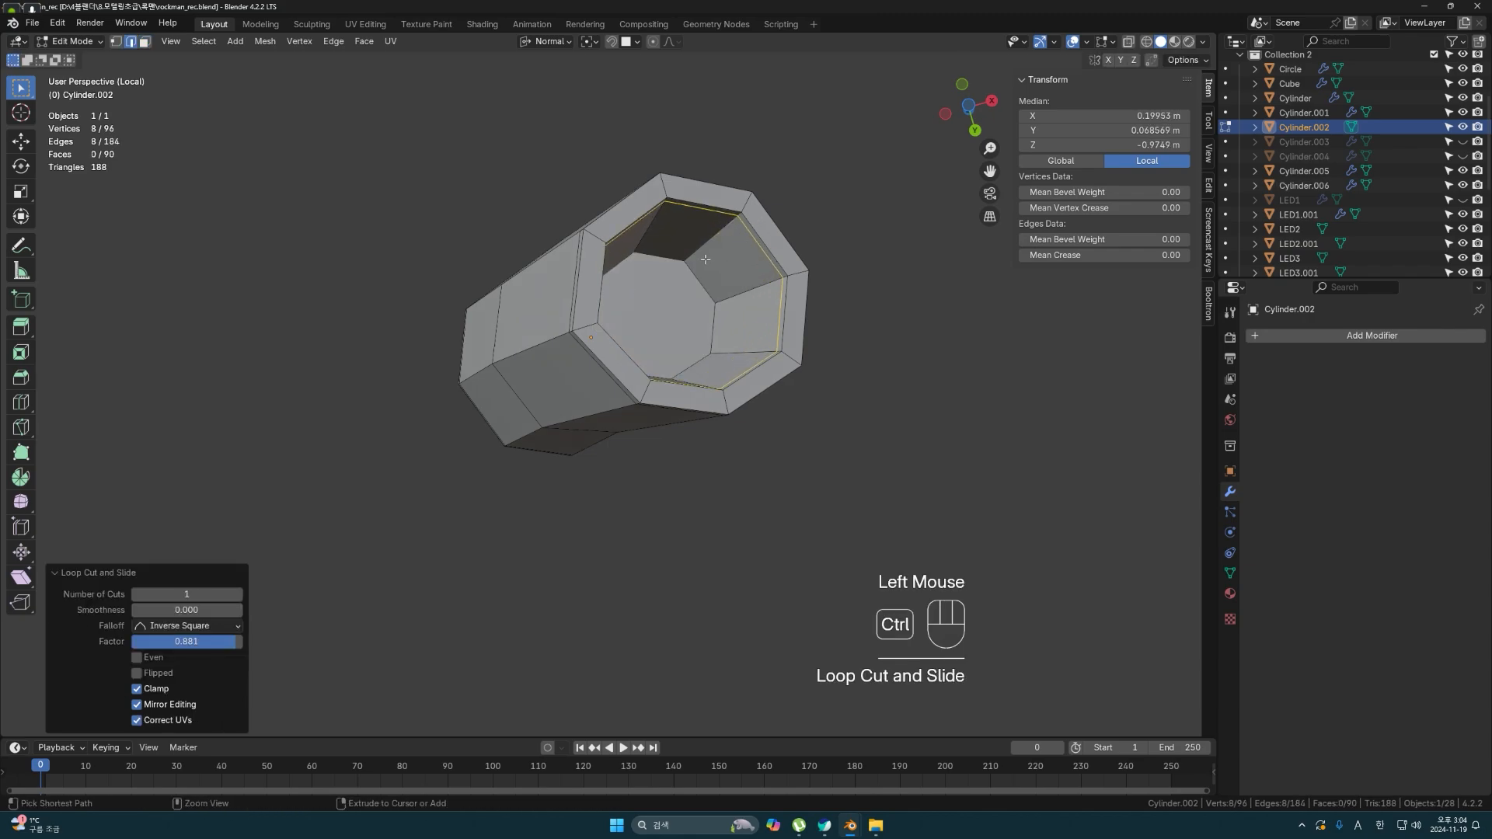
click(705, 259)
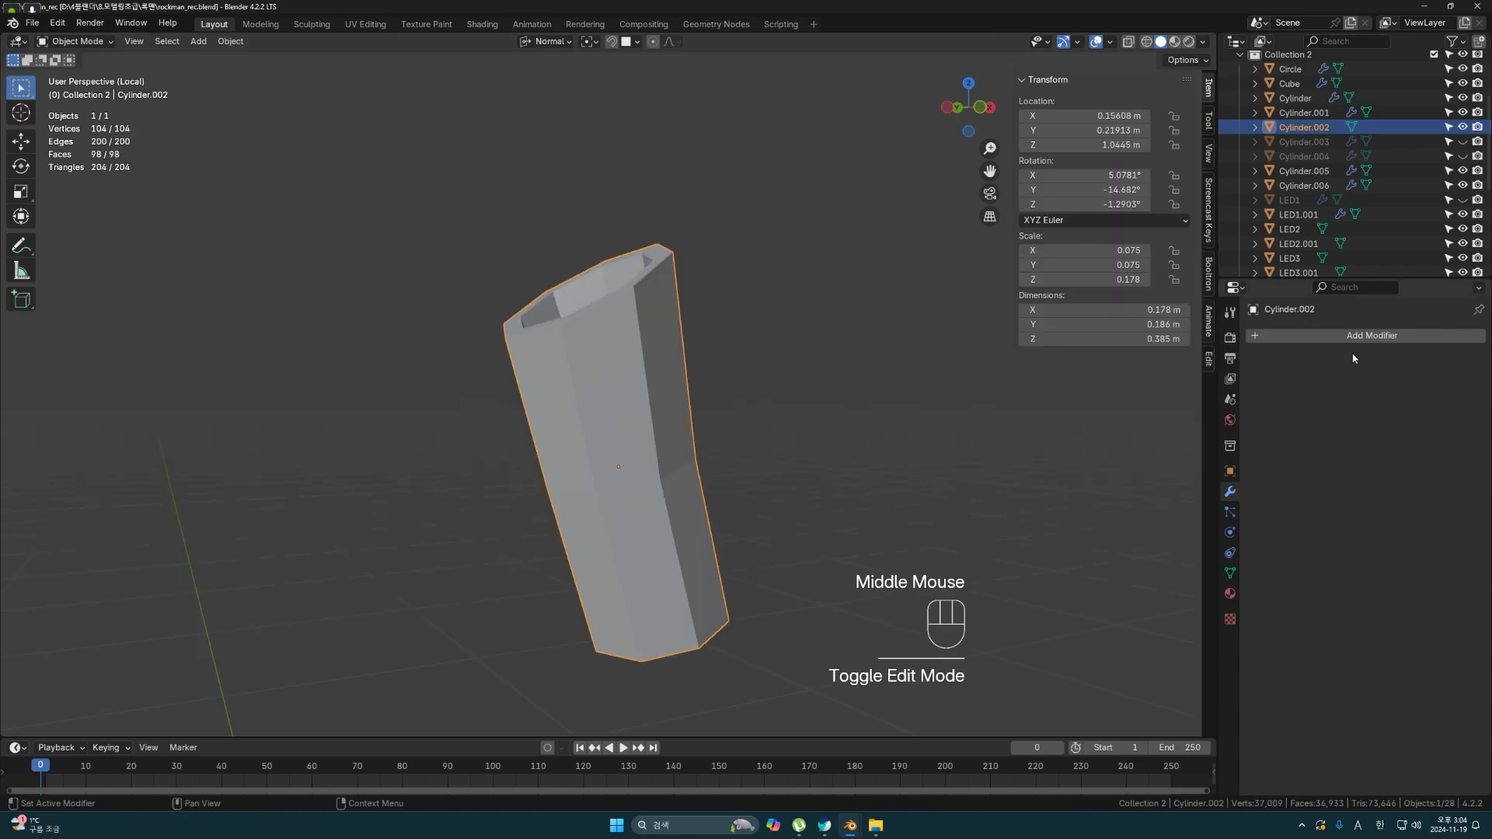
- Add a Subdivision modifier with viewport level 2 to the thigh and shade it smooth
click(1345, 339)
text(s)
click(1302, 368)
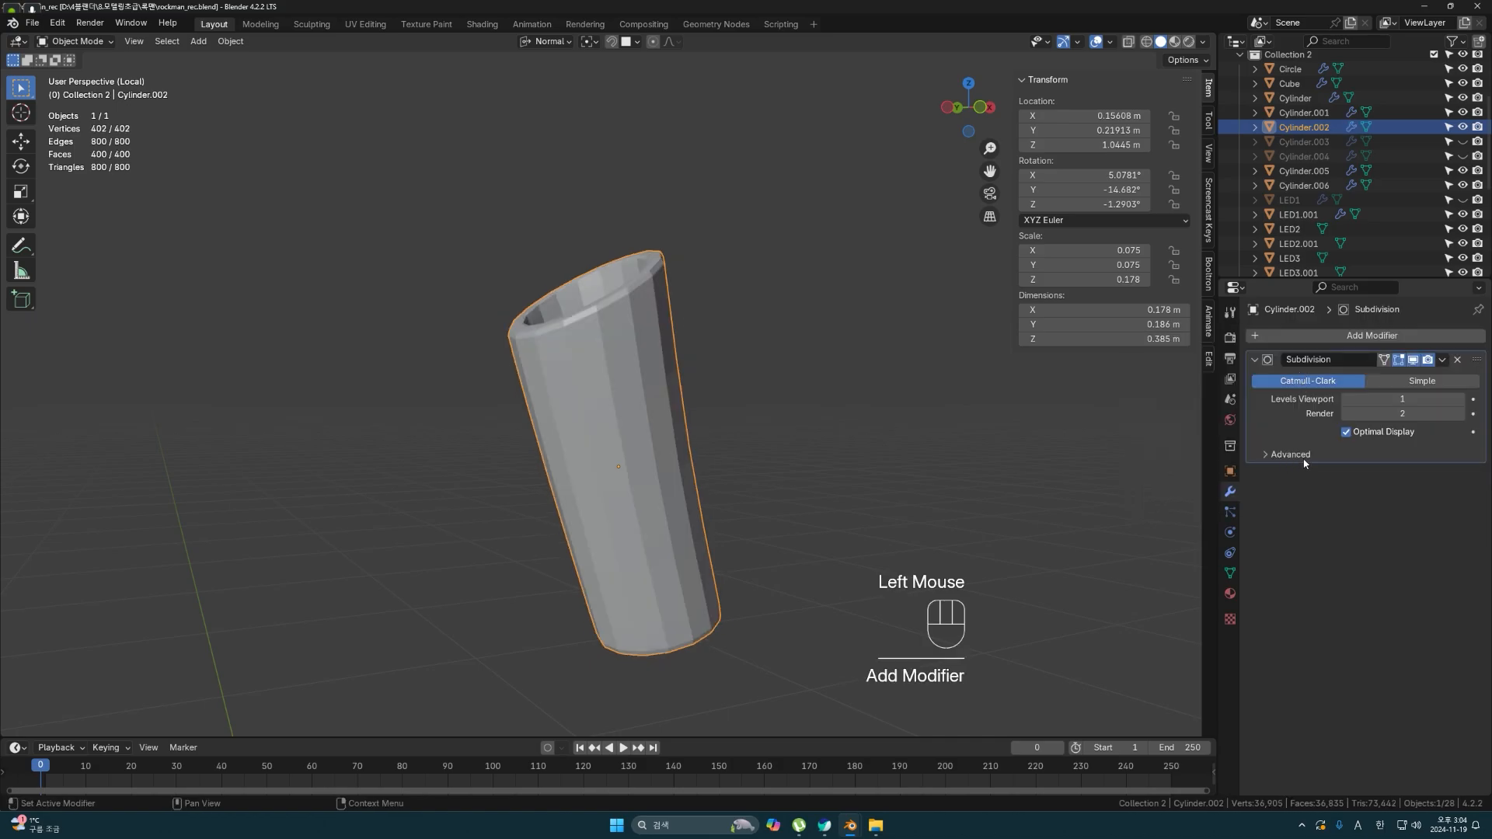
click(1461, 402)
middle_drag(808, 445, 605, 417)
right_click(605, 417)
click(564, 357)
- Bring back the other parts and scale the thigh's middle edge loop to the front reference
middle_drag(565, 359, 729, 426)
key(grave)
click(637, 377)
key(slash)
key(Tab)
key(shift+z)
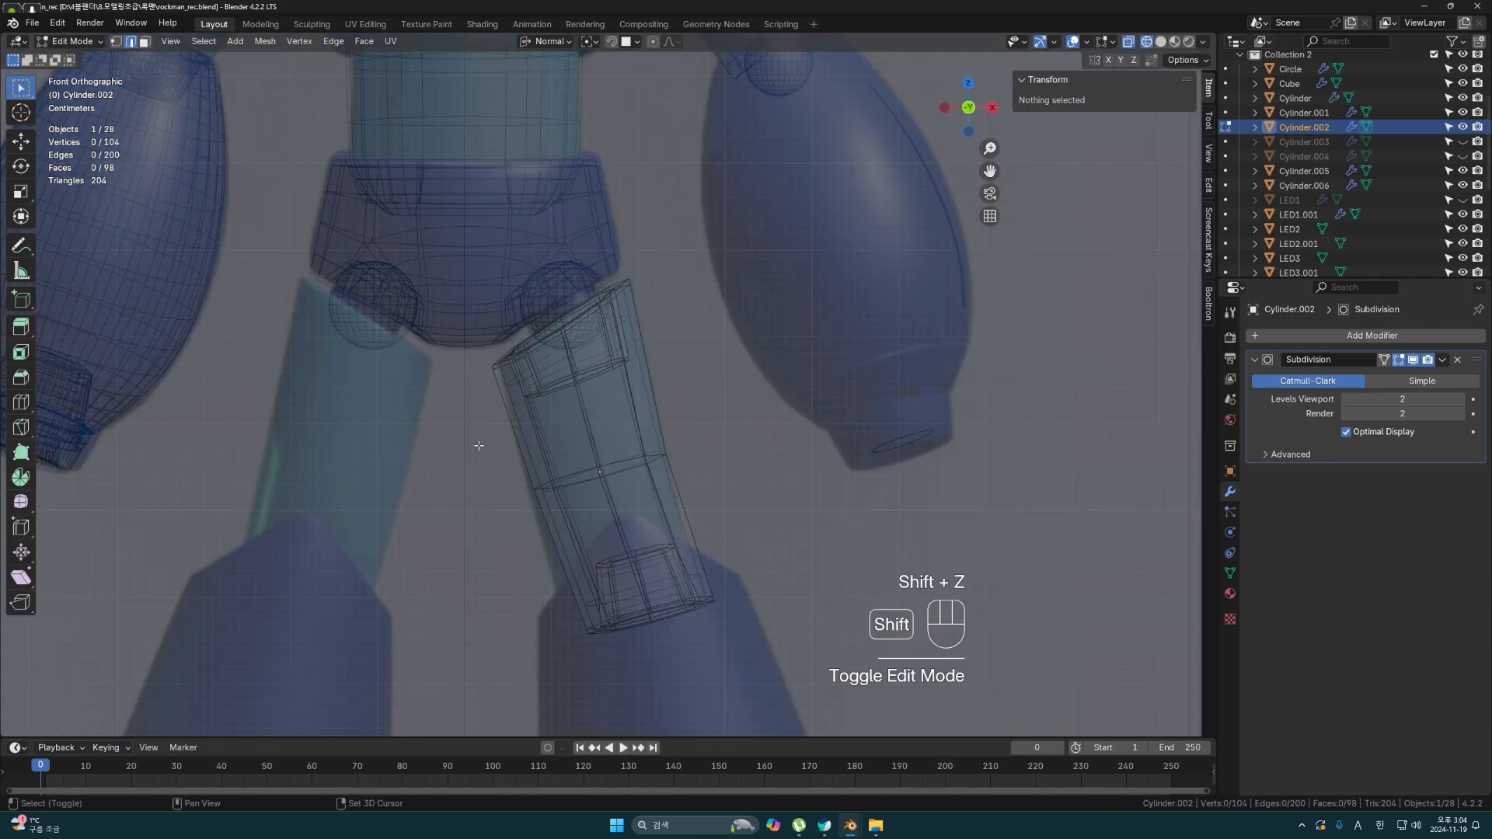
drag(476, 444, 743, 501)
key(s)
click(758, 503)
- Scale the thigh's lower end, including its recess, to the width of the front reference
drag(537, 529, 748, 649)
key(s)
click(758, 628)
click(730, 407)
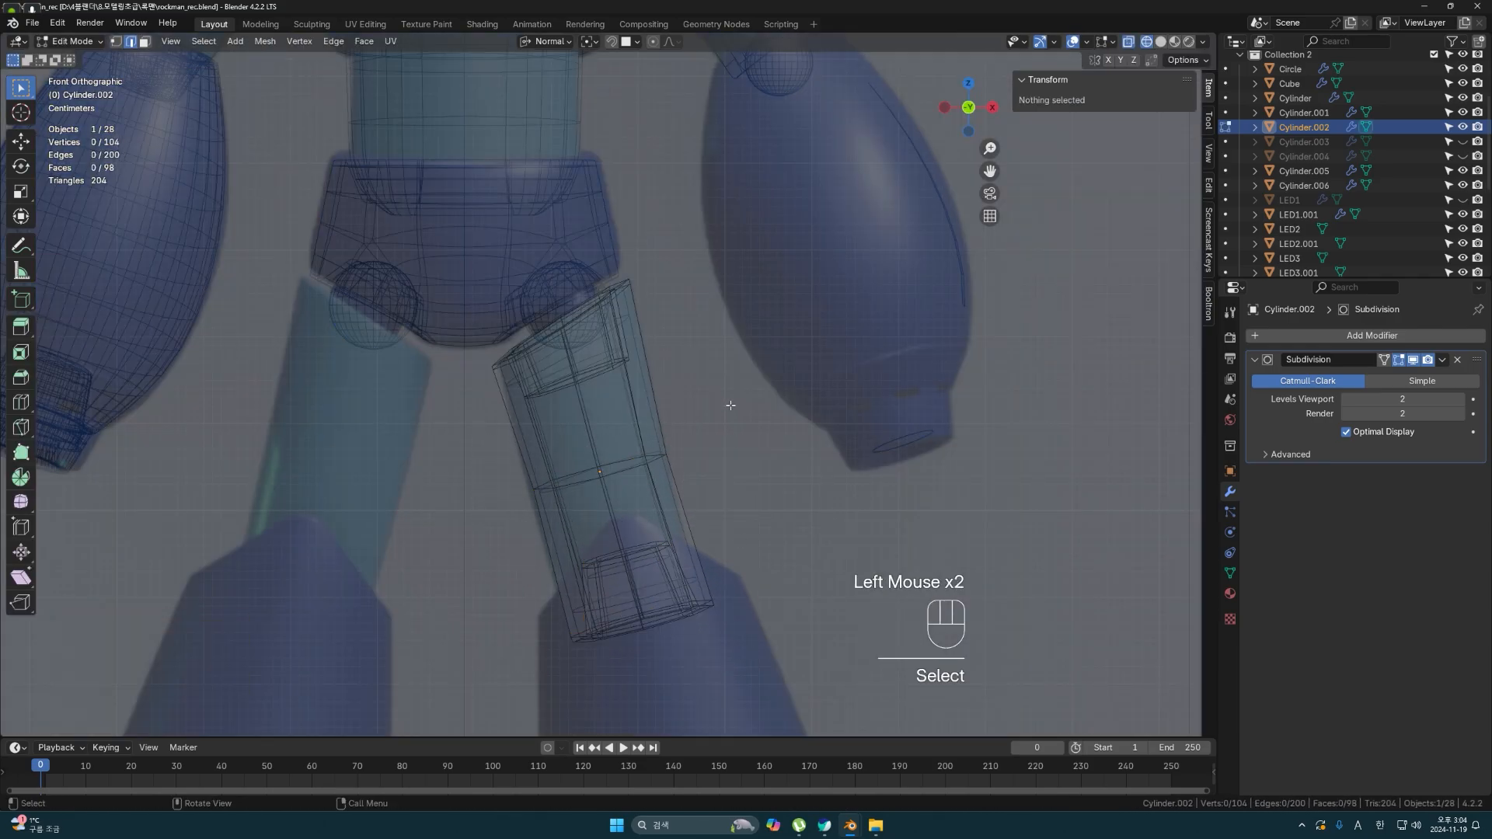
- Refine the size and position of the thigh's middle section in front view
key(shift+z)
drag(490, 459, 738, 505)
key(s)
click(742, 509)
key(g)
click(738, 508)
- Shift the thigh's lower end in side view to improve the leg's line
middle_drag(738, 505, 593, 476)
key(grave)
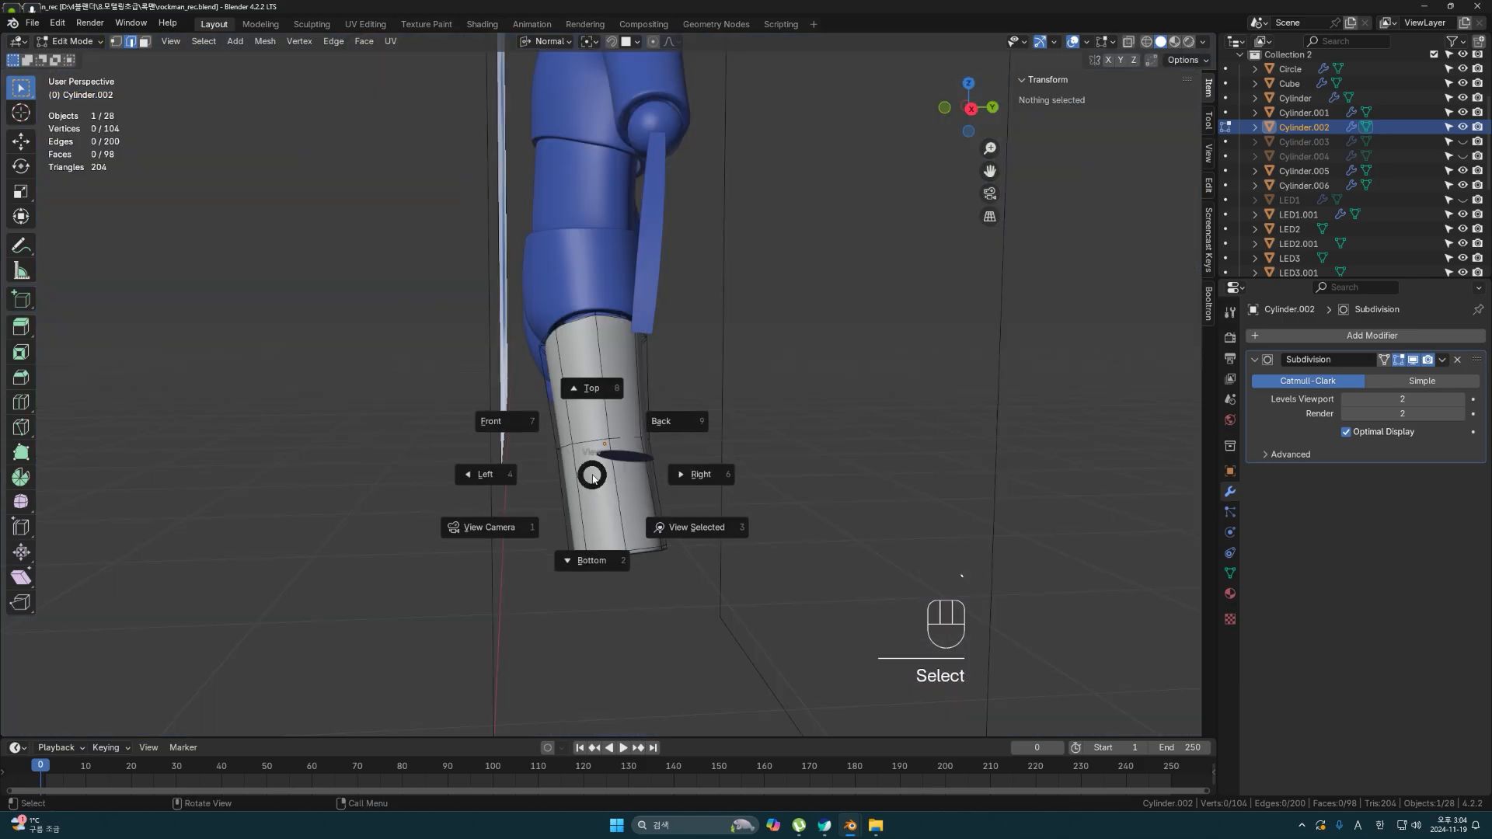
click(688, 474)
scroll(743, 539, up, 2)
drag(509, 536, 717, 638)
key(g)
click(710, 636)
key(Tab)
- Move the whole thigh about 0.005 m outward and 0.006 m up to match the front reference
middle_drag(561, 482, 650, 472)
key(grave)
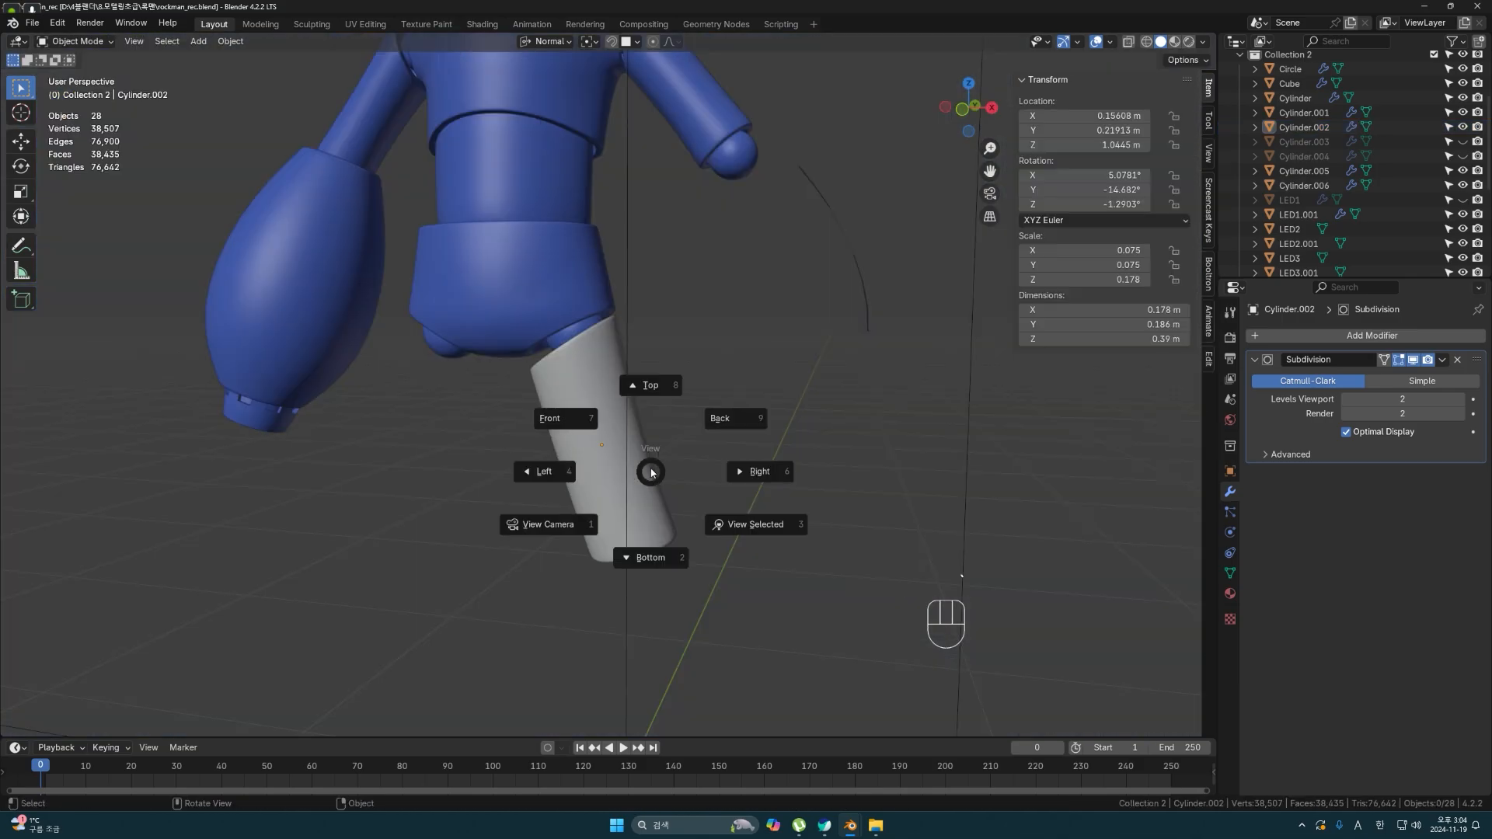
click(592, 439)
key(g)
click(634, 471)
key(g)
click(639, 470)
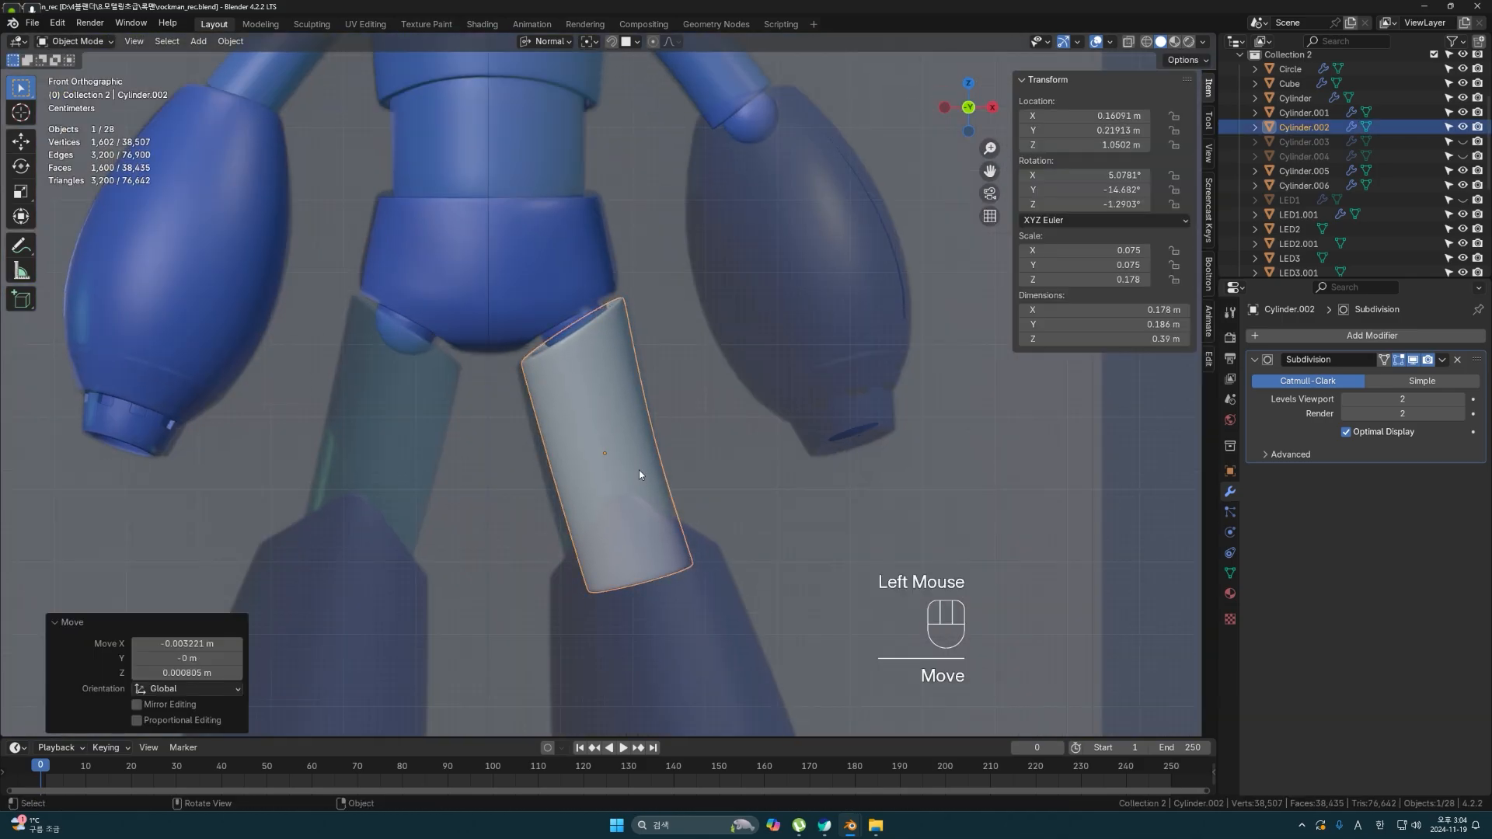
- Scale the thigh's middle edge loop in front view and move it about 0.005 m inward along X
key(Tab)
click(662, 460)
scroll(662, 460, up, 1)
alt+click(660, 452)
key(shift+z)
key(s)
click(693, 482)
key(g)
click(686, 483)
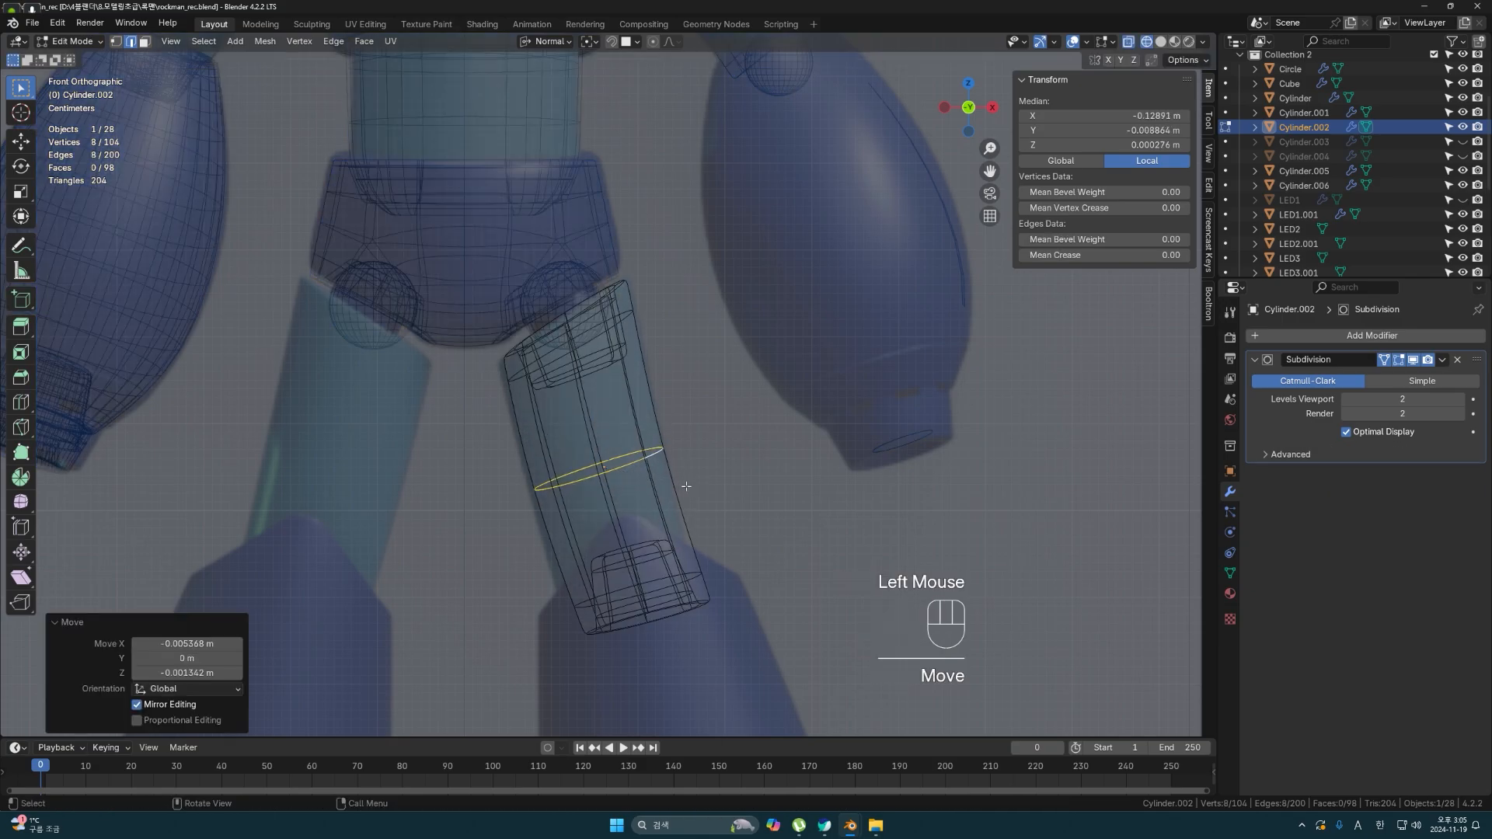
- Scale and move the thigh's lower end to fit the reference outline
drag(737, 527, 542, 658)
key(s)
click(671, 660)
key(g)
click(667, 660)
click(729, 472)
- Rescale and nudge the thigh's middle edge loop to even out the contour
key(shift+z)
alt+click(584, 481)
key(shift+z)
key(s)
click(586, 478)
key(g)
click(586, 479)
click(716, 413)
- Nudge the thigh's middle edge loop and lower end once more to fit the front reference
key(Tab)
scroll(654, 607, down, 1)
key(Tab)
alt+click(630, 492)
key(g)
click(632, 490)
click(719, 498)
drag(735, 532, 544, 659)
key(g)
click(716, 561)
- Link the pelvis's blue material to the thigh and check the leg from other angles
key(Tab)
key(shift+z)
middle_drag(598, 384, 622, 396)
mouse_move(610, 400)
shift+middle_down()
mouse_move(633, 440)
mouse_move(680, 425)
shift+middle_up()
shift+click(542, 362)
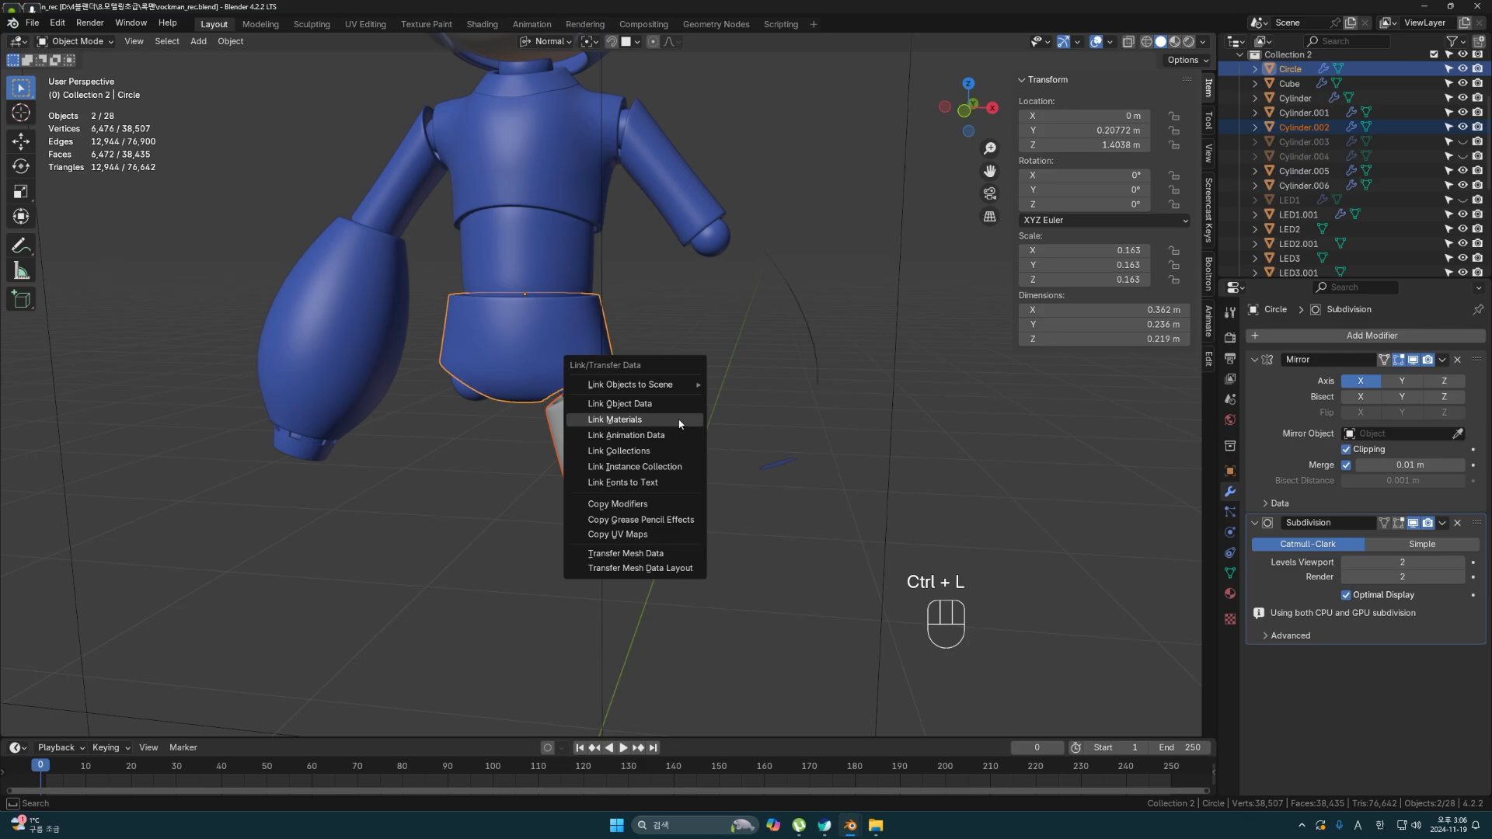
click(679, 424)
click(661, 426)
middle_drag(661, 426, 363, 420)
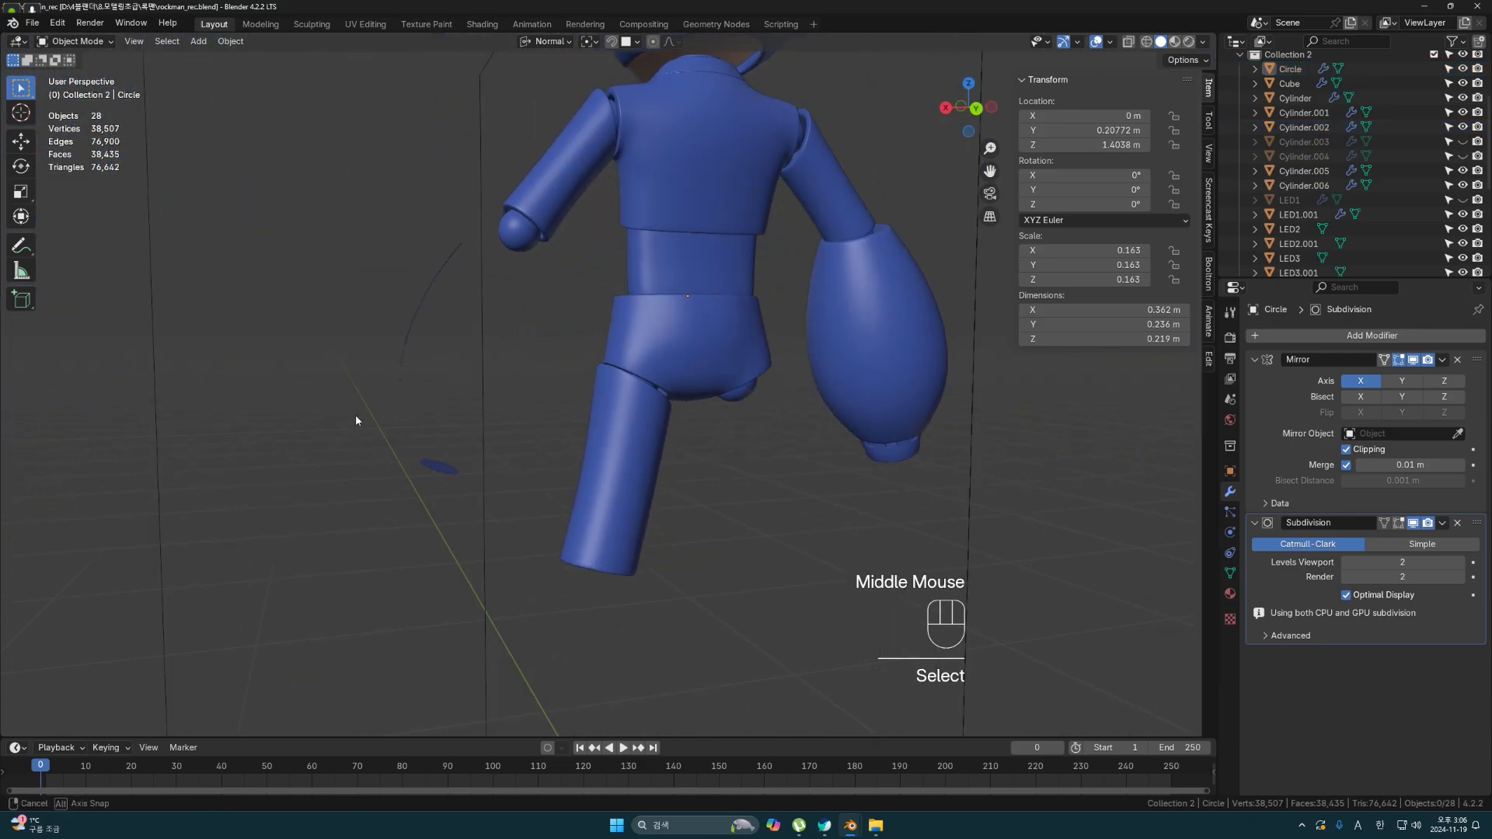
- Add a mesh cylinder with 12 vertices for the lower leg
key(shift+a)
mouse_move(608, 520)
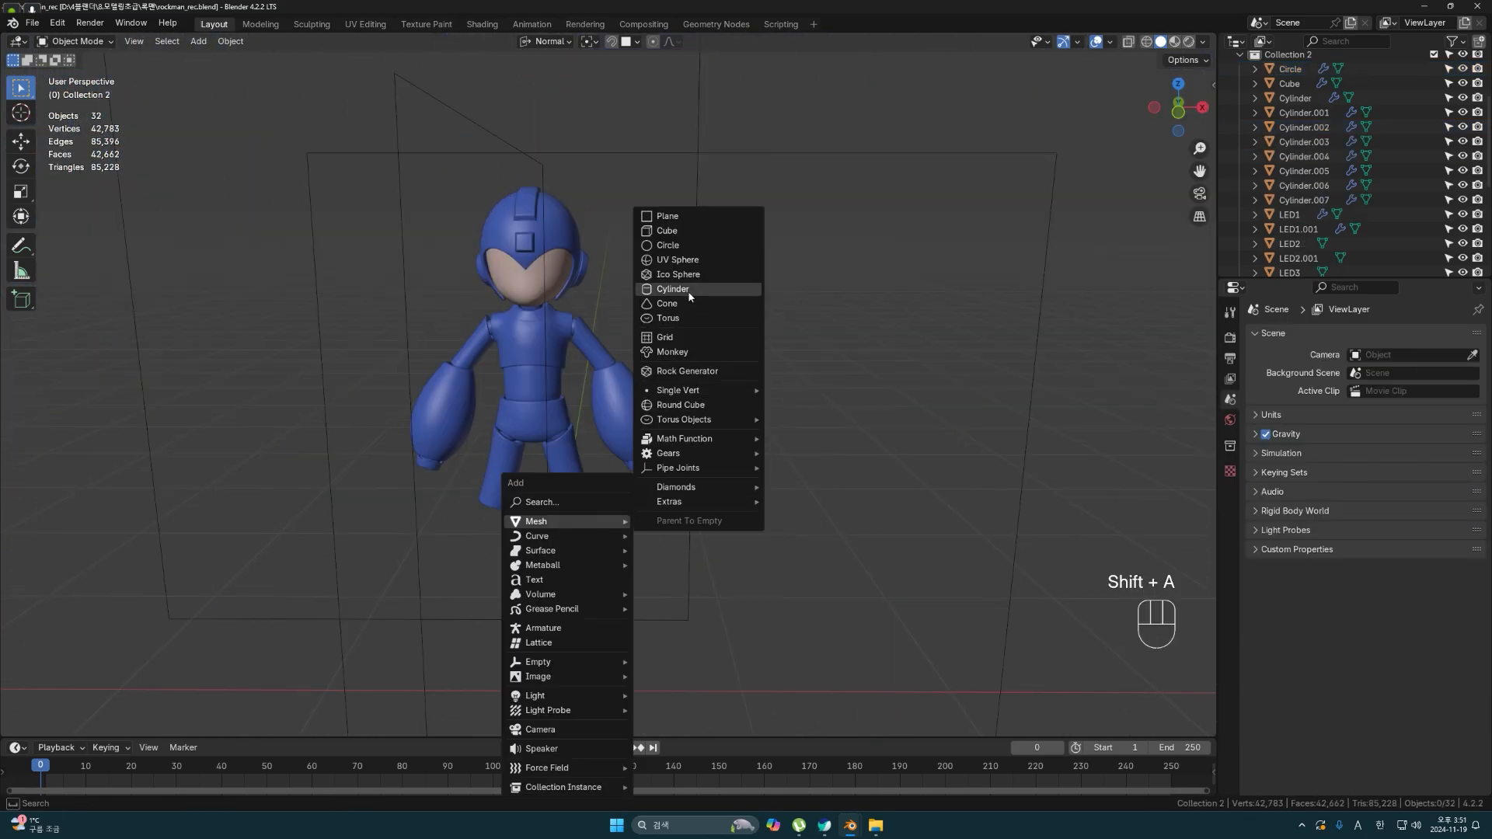
click(690, 291)
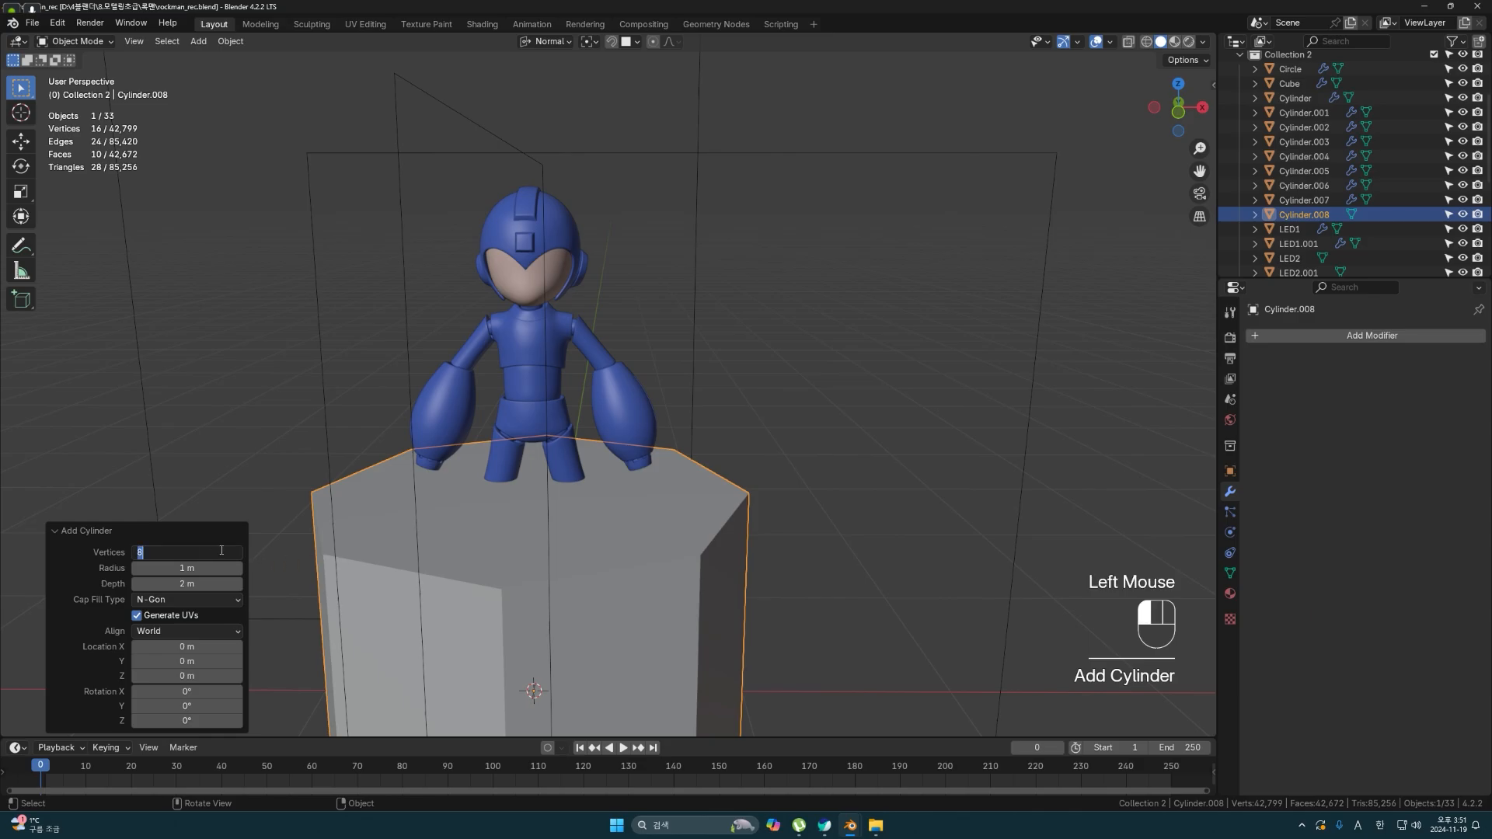
key(Return)
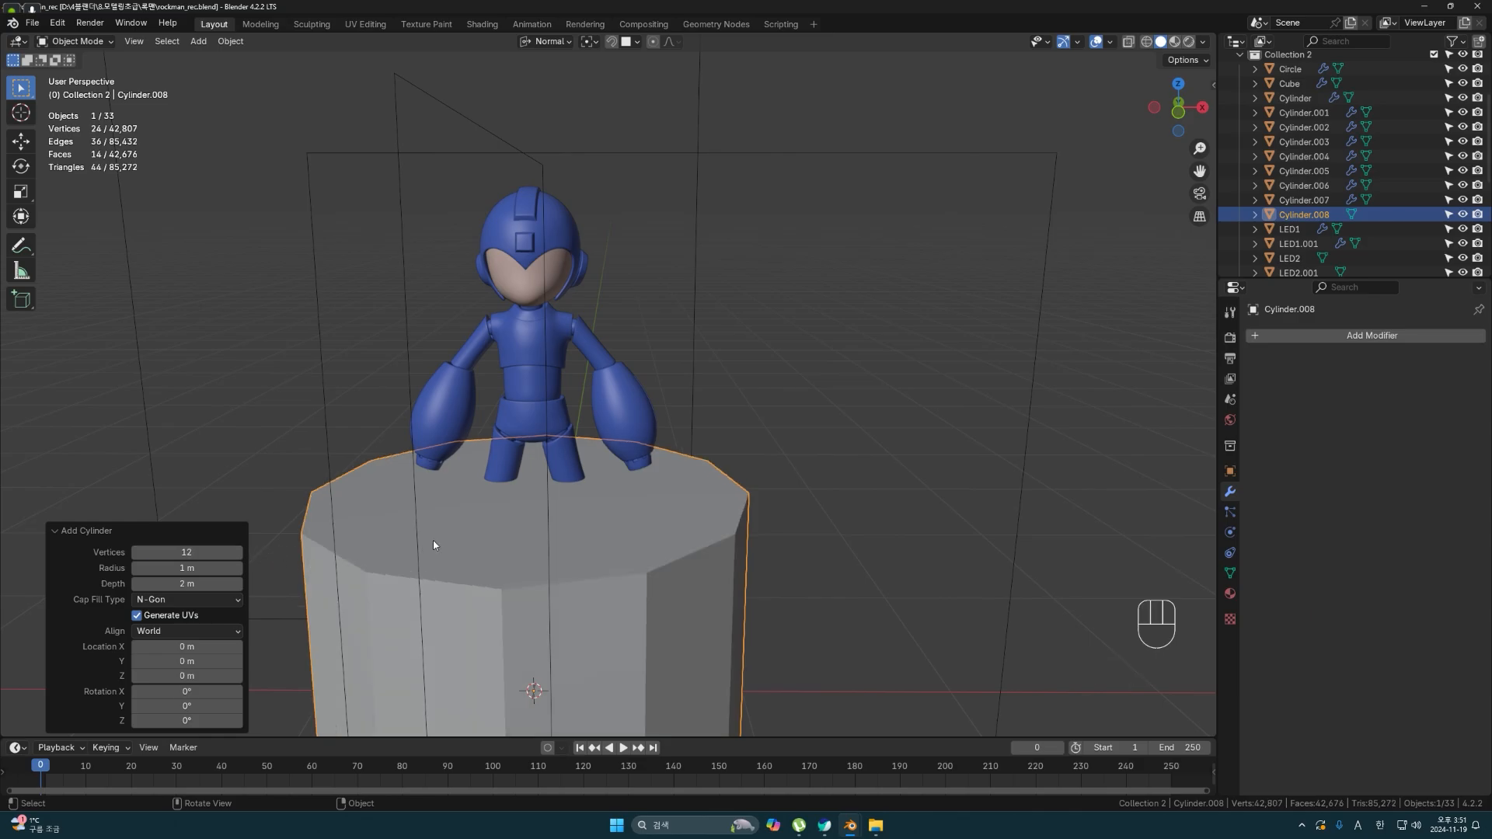
- Shrink the new cylinder to roughly the width of the lower leg
scroll(423, 543, down, 5)
middle_drag(435, 541, 486, 530)
scroll(544, 540, up, 2)
key(s)
click(611, 571)
- Stretch the cylinder along Z by about 1.57 in front view to approach the lower leg's height
key(KP_1)
scroll(617, 593, up, 2)
scroll(617, 593, up, 2)
key(s)
key(z)
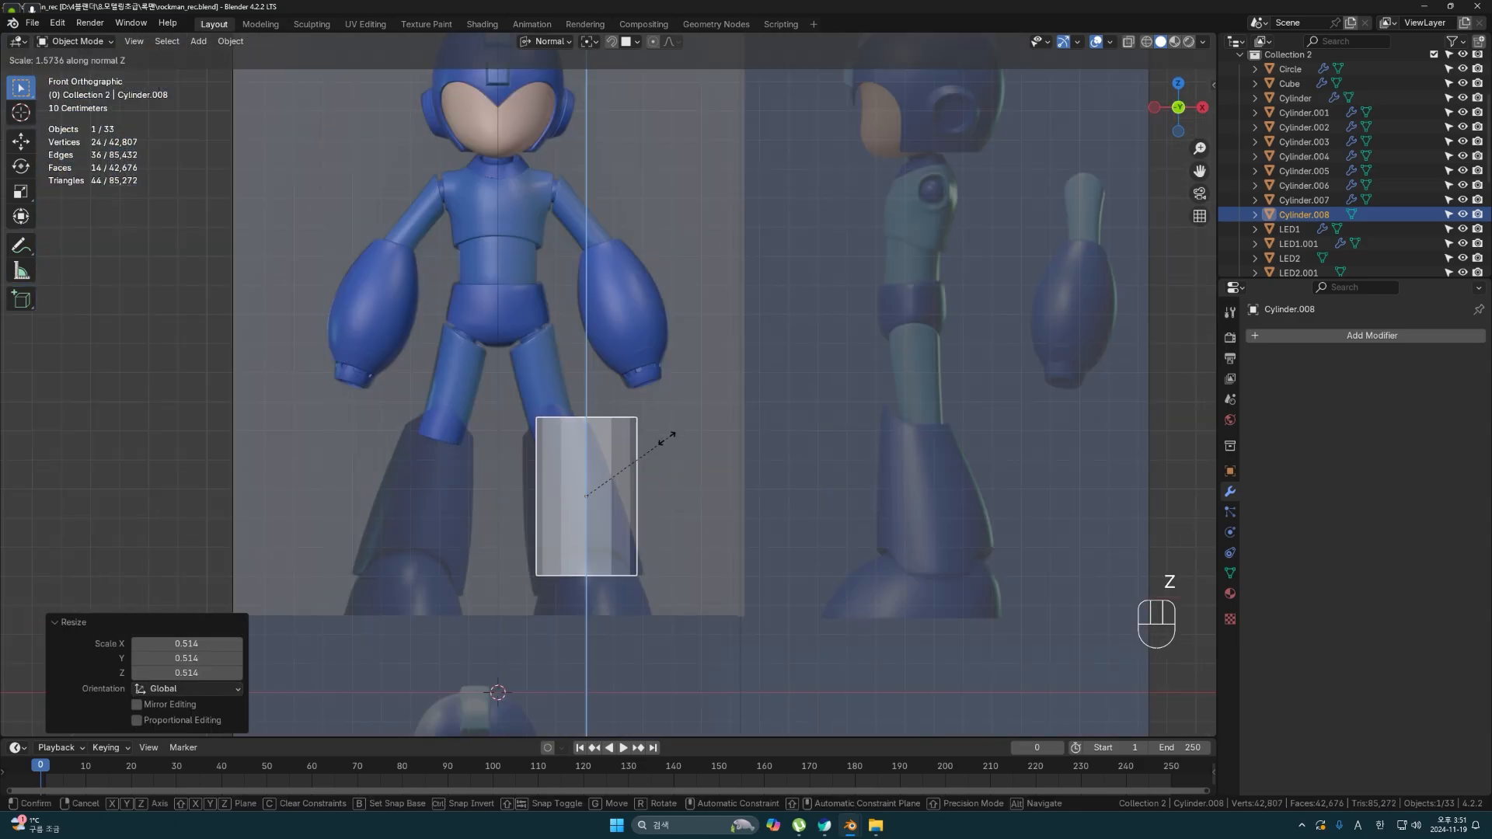
click(670, 442)
- Lower the cylinder about 0.038 m and move it along X onto the lower leg in the side-view reference
key(g)
key(z)
click(648, 521)
shift+middle_drag(674, 526, 494, 519)
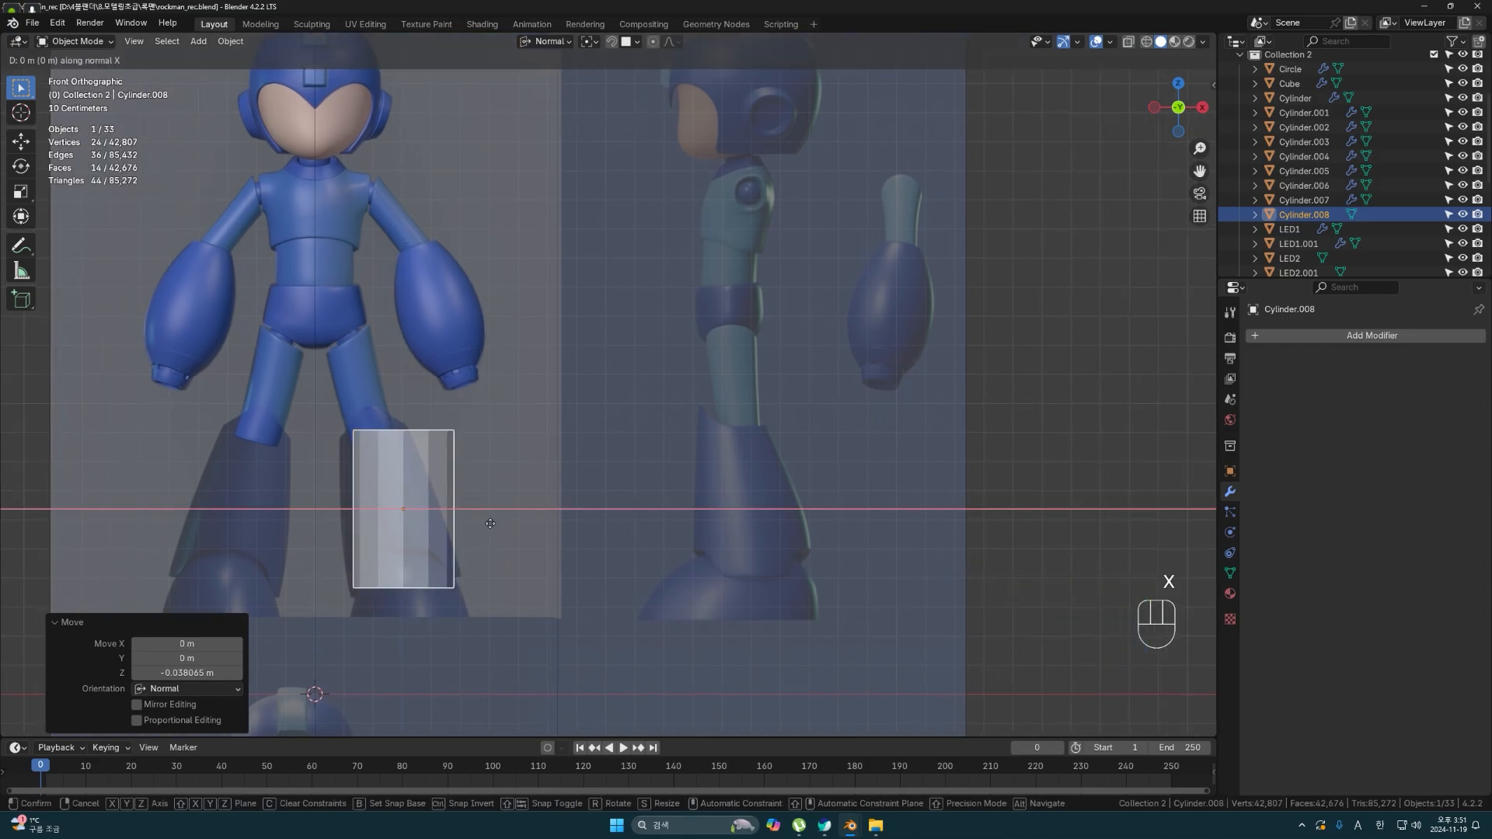
key(g)
click(839, 509)
- Scale the cylinder's top ring to about 0.64 to taper the lower leg
shift+middle_drag(839, 510, 669, 502)
scroll(628, 511, down, 2)
key(Tab)
click(506, 392)
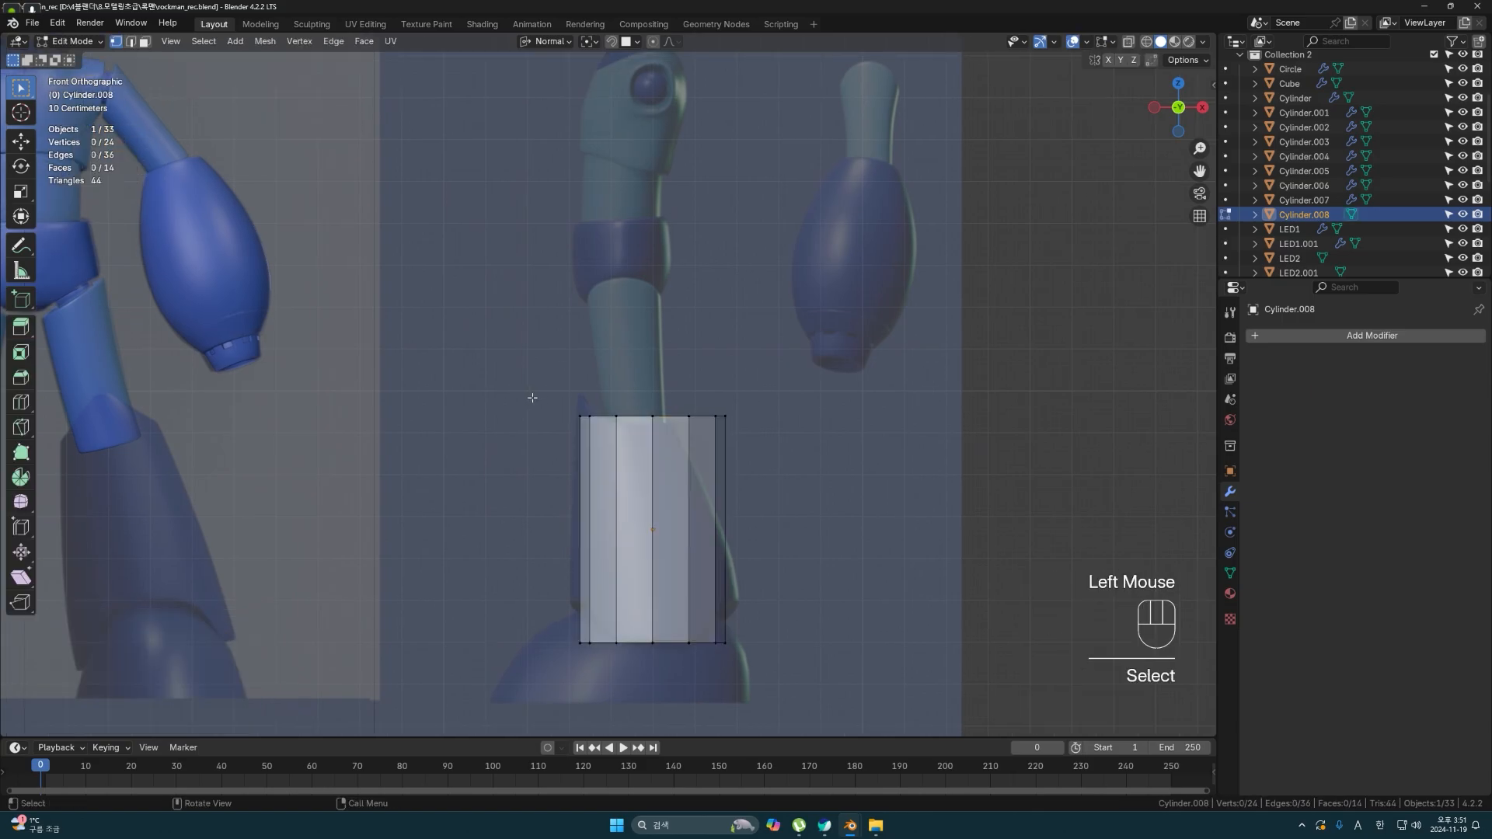
key(shift+z)
key(a)
drag(523, 374, 789, 443)
key(s)
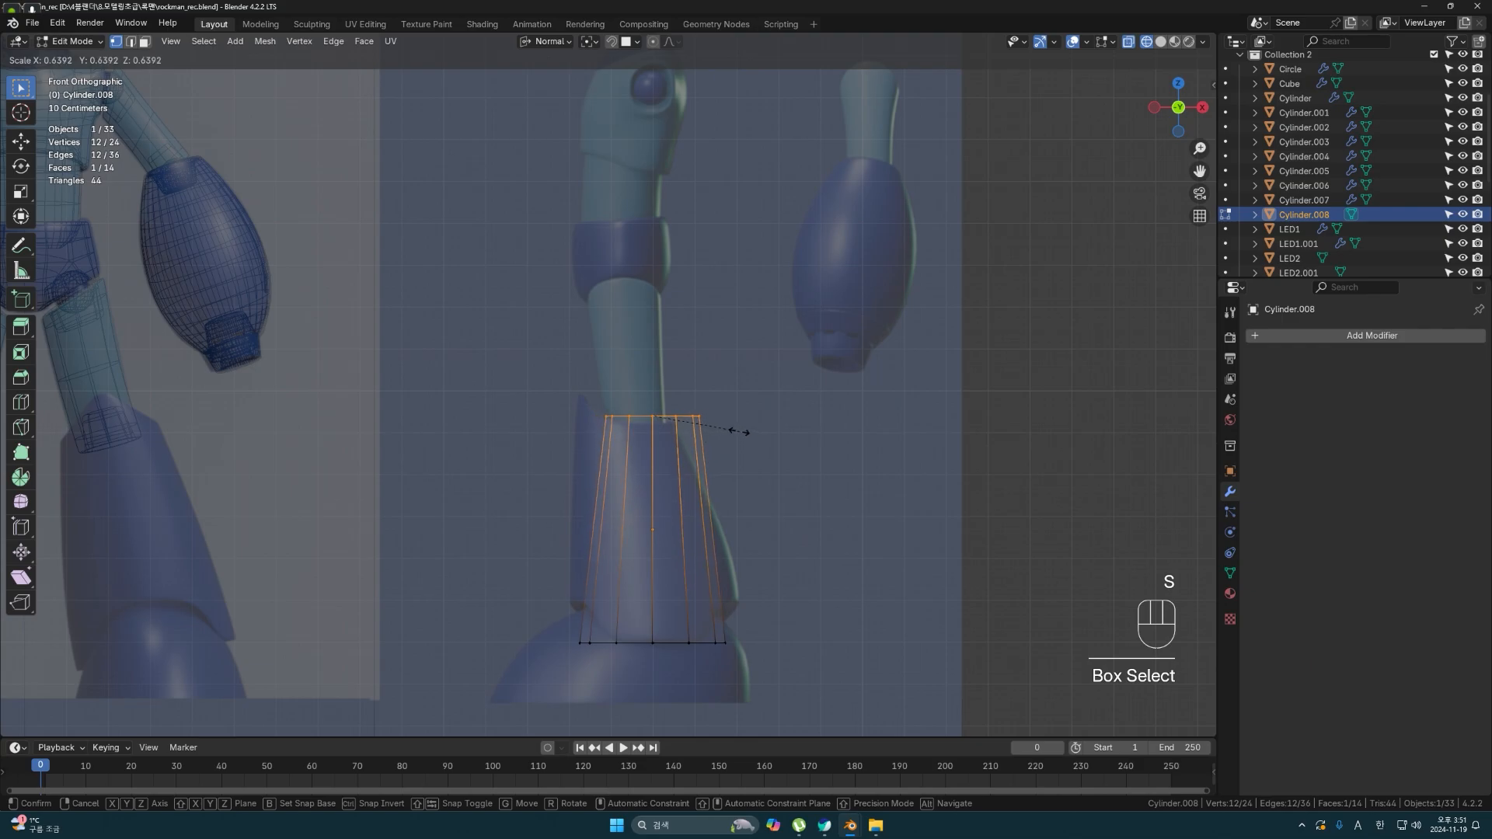
click(737, 431)
- Enlarge the cylinder's bottom ring slightly to match the width of the boot reference
drag(420, 614, 777, 680)
key(s)
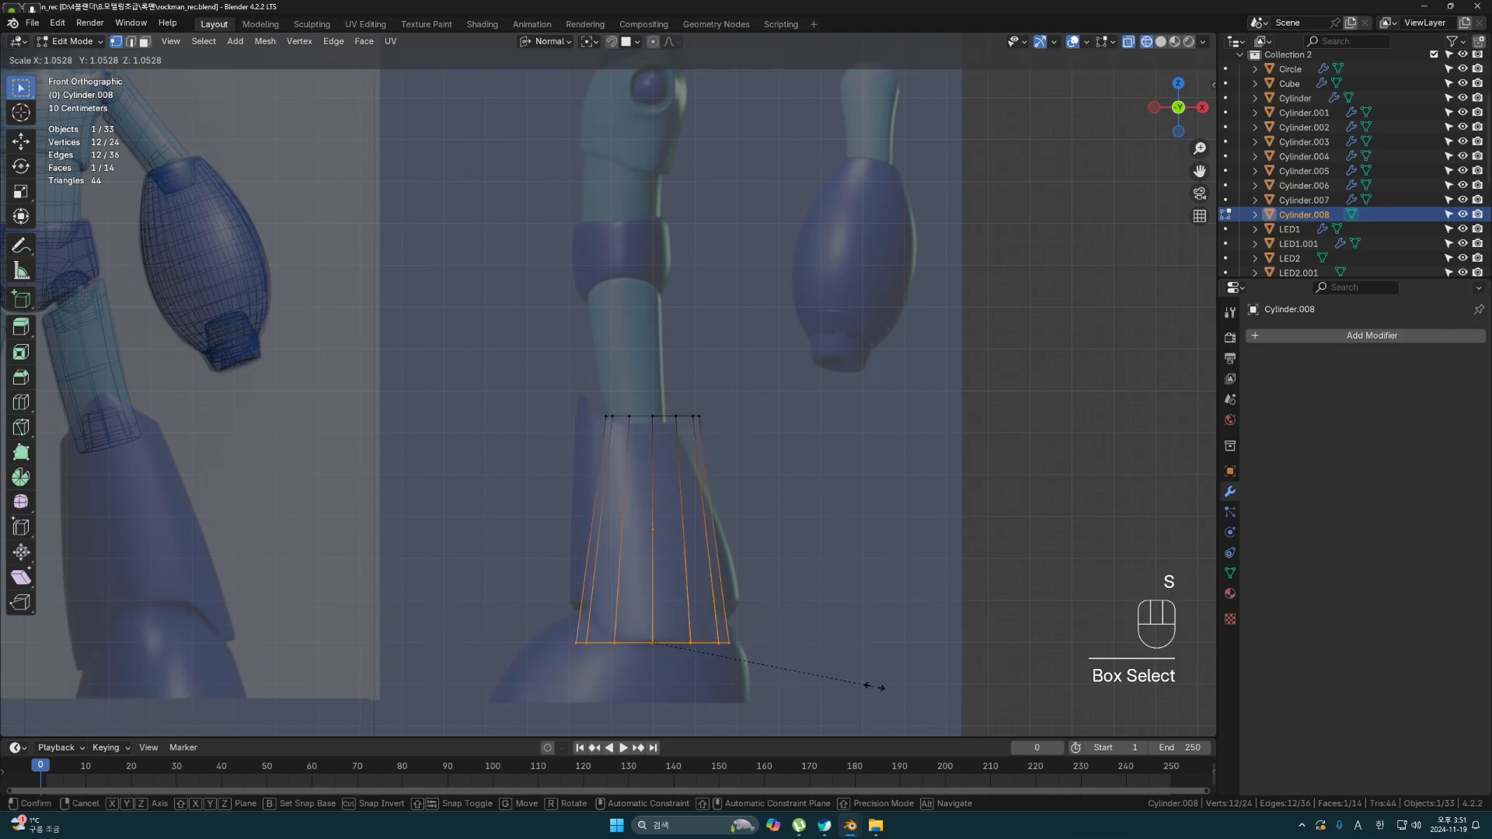
click(890, 689)
- Raise the cylinder's top ring along Z above the lower leg's upper edge in the reference
drag(536, 381, 780, 450)
key(g)
key(z)
click(777, 427)
click(777, 428)
ctrl+middle_drag(778, 427, 749, 574)
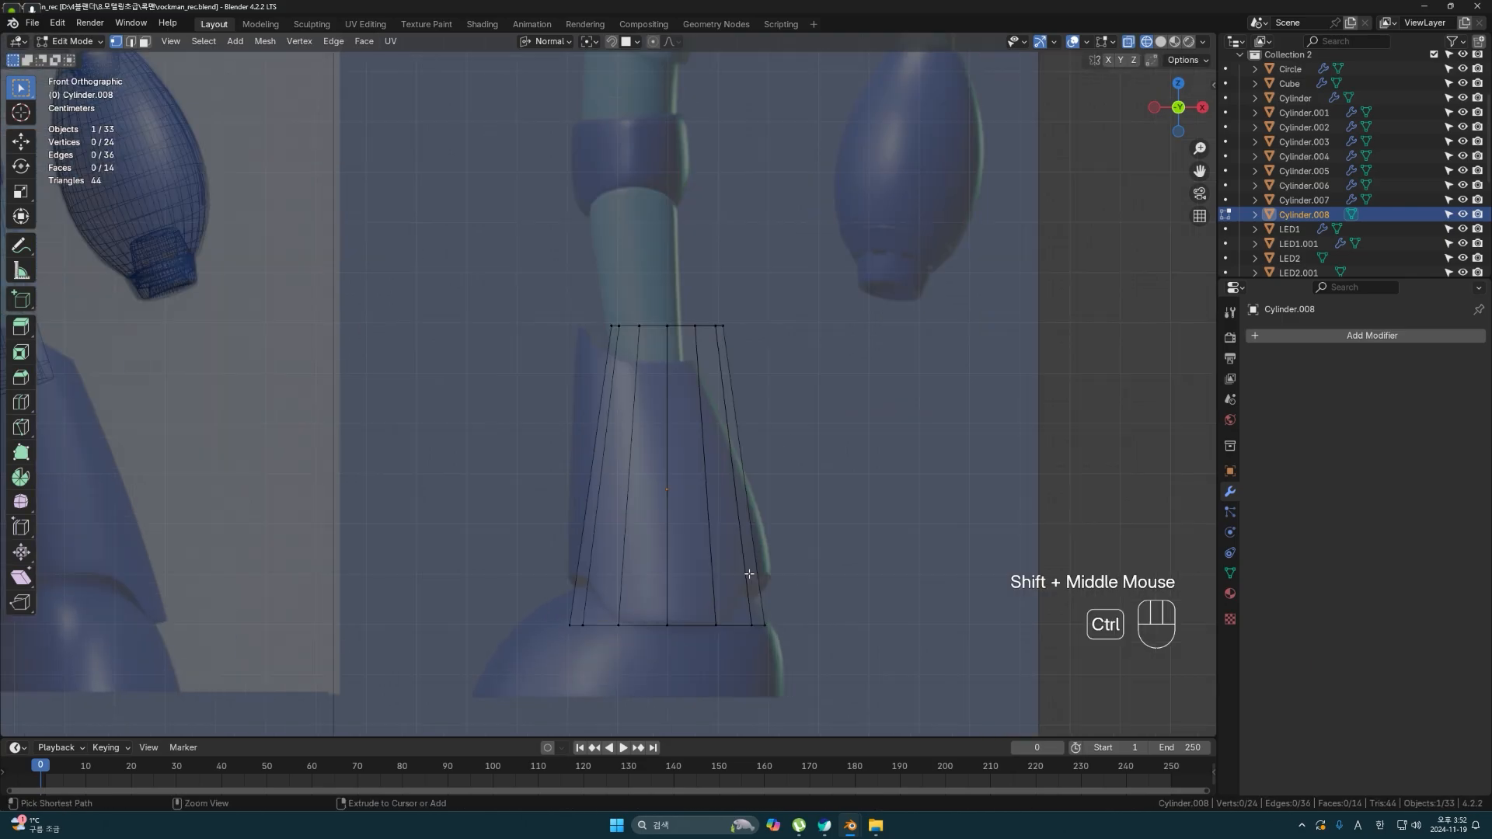
- Add two horizontal edge loops to the tapered cylinder, one near its lower rim and one near its upper rim
key(ctrl+r)
click(737, 537)
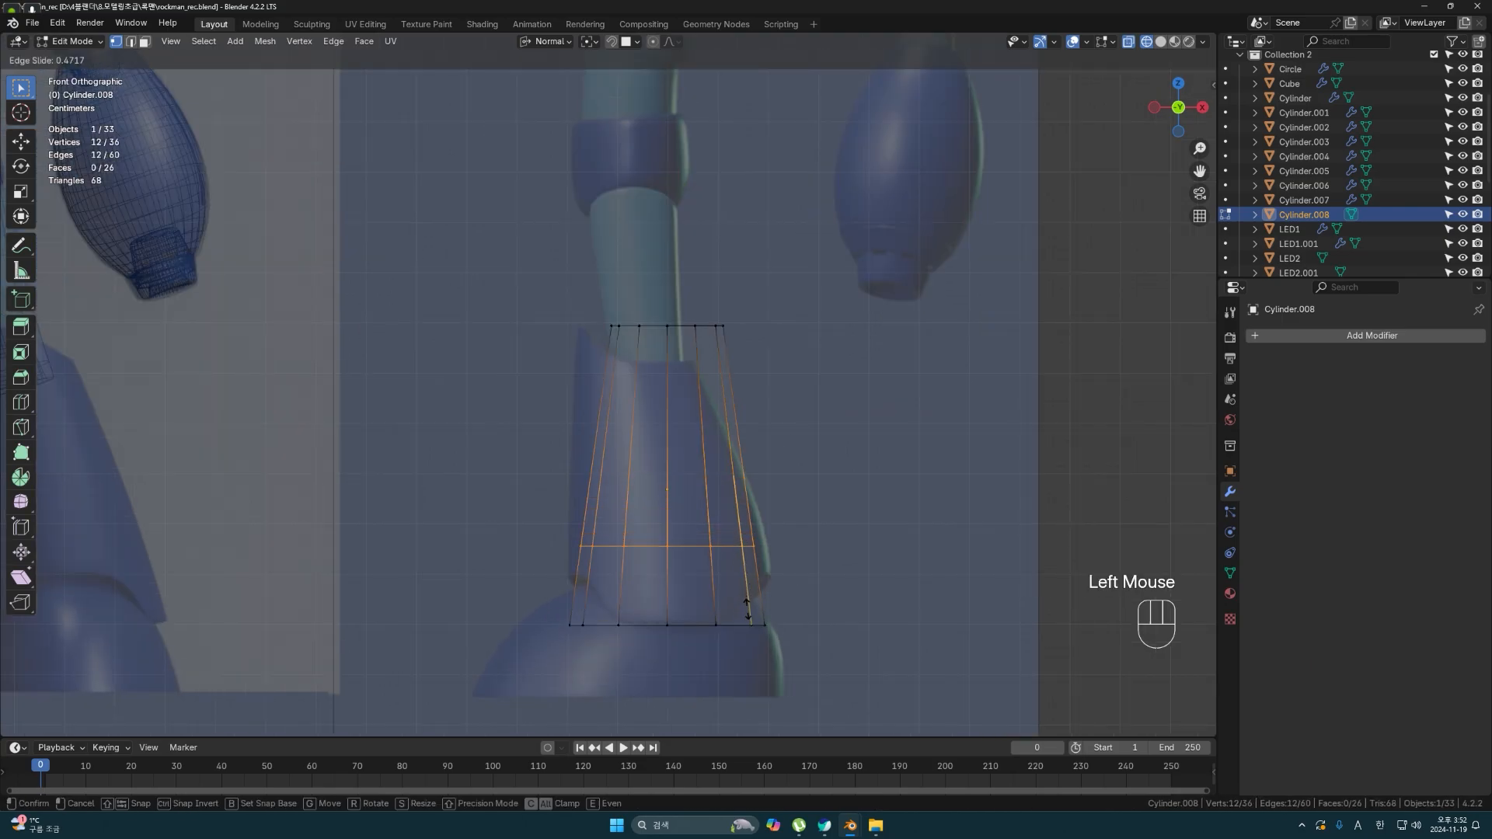
click(750, 634)
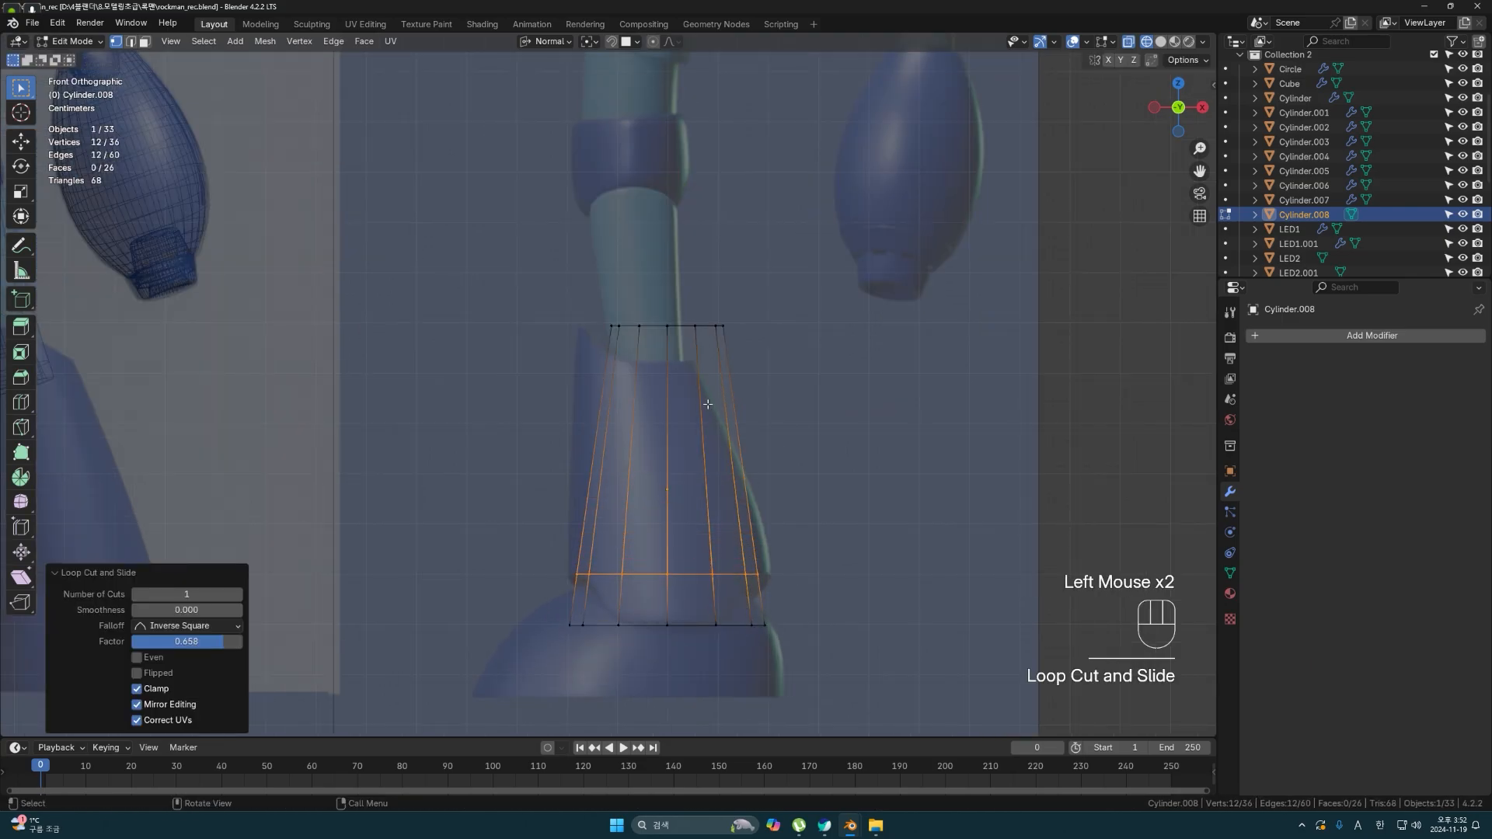
key(ctrl+r)
click(707, 361)
click(712, 311)
scroll(753, 470, down, 4)
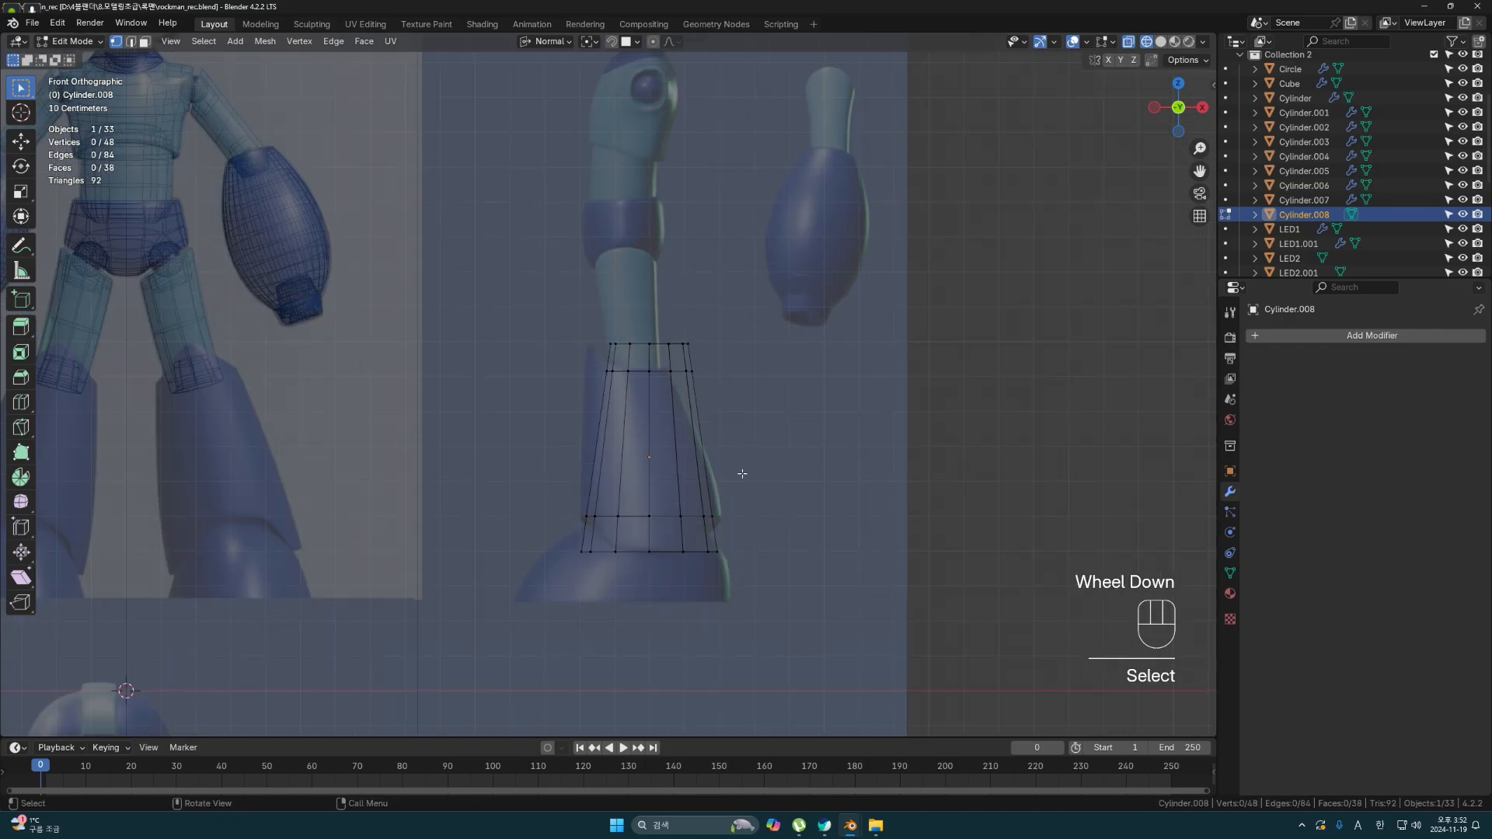
- Move the cylinder along X onto the lower leg in the front-view reference
shift+middle_drag(753, 469, 790, 503)
key(Tab)
key(g)
key(x)
click(528, 469)
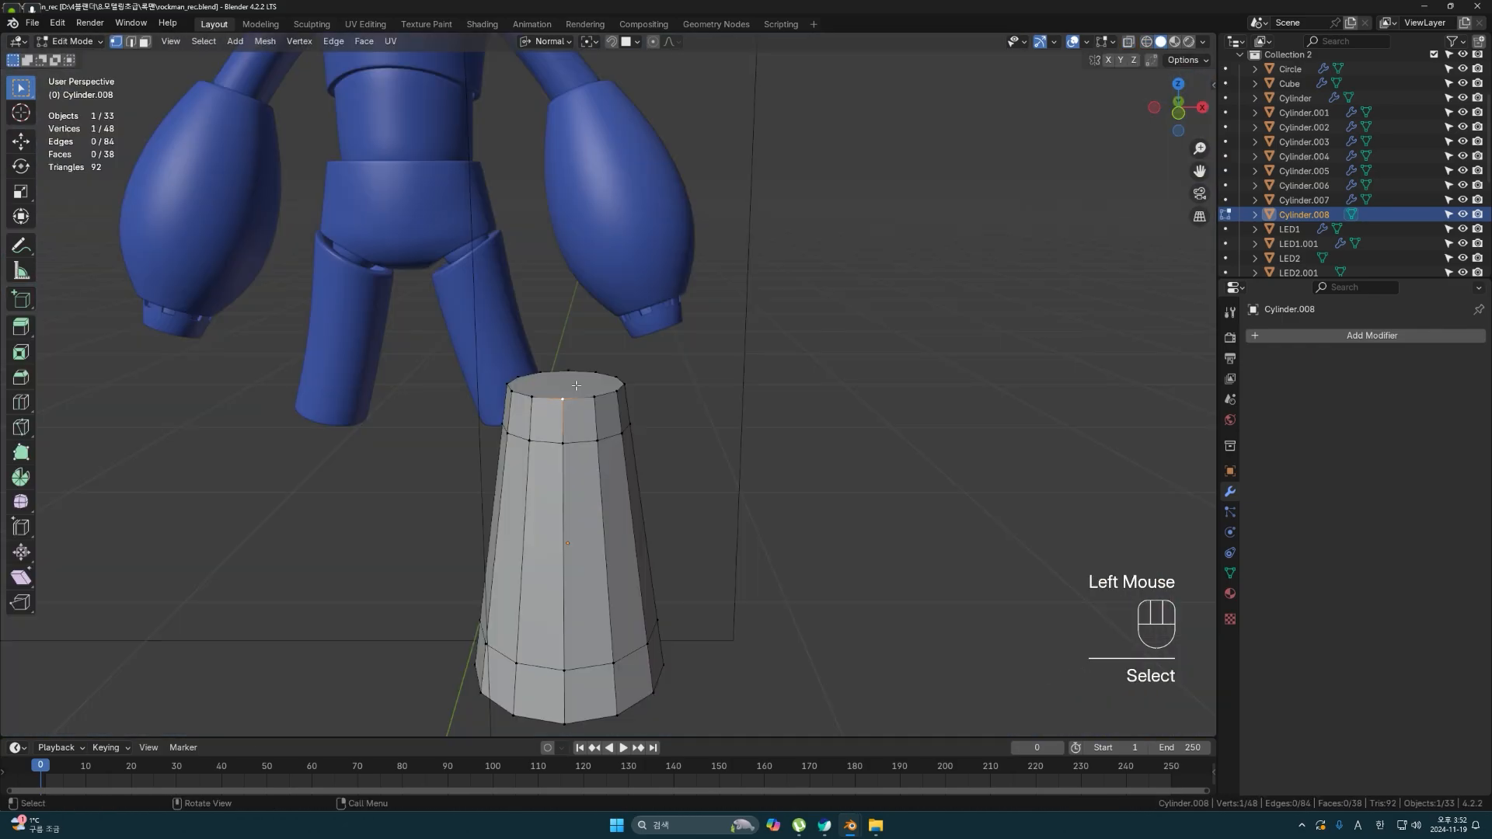
- Delete the cylinder's top and bottom cap faces
middle_drag(669, 436, 677, 388)
shift+click(622, 337)
middle_drag(623, 336, 663, 500)
key(x)
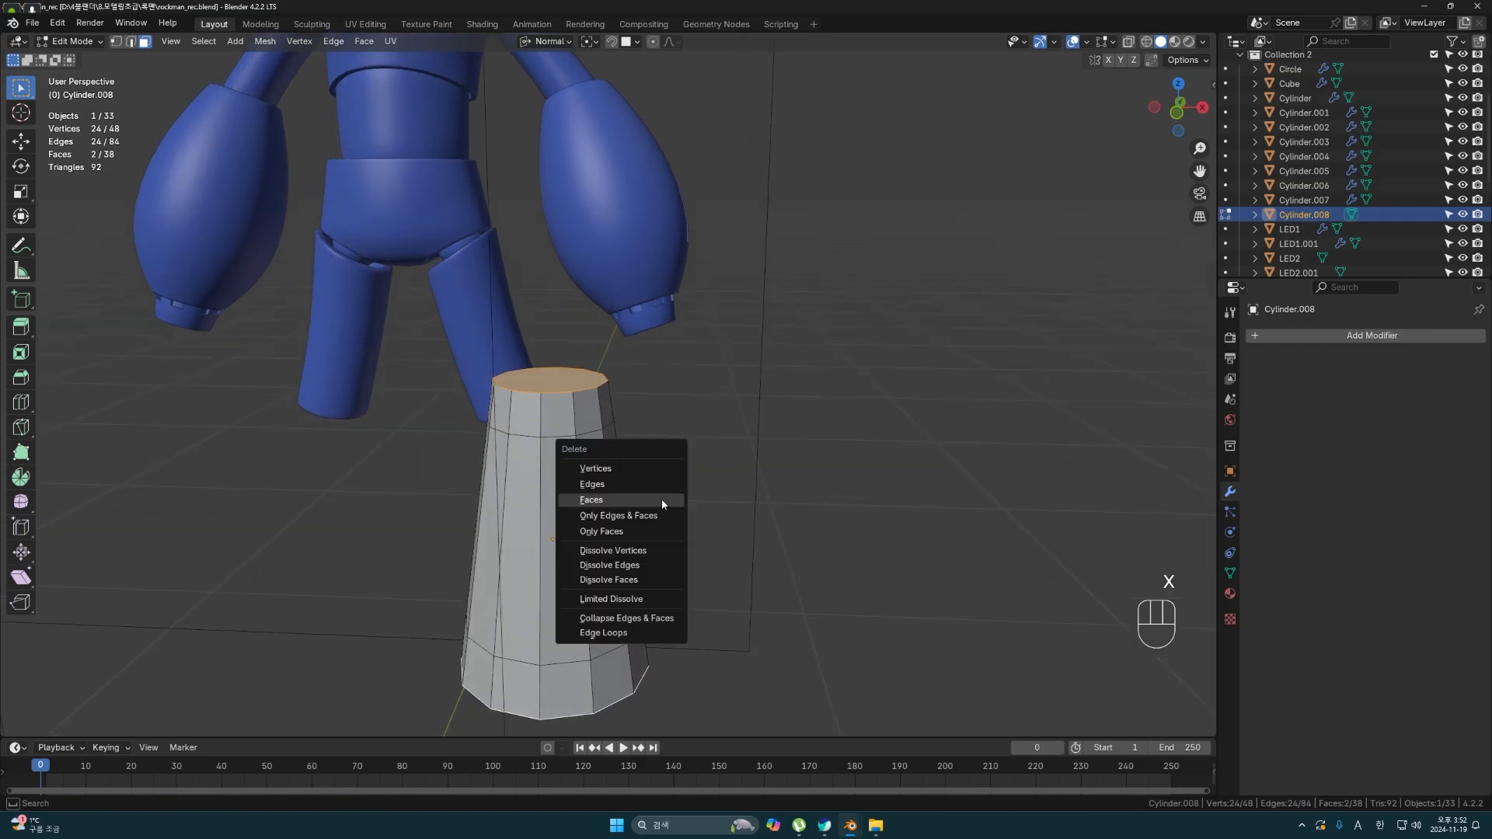
click(661, 499)
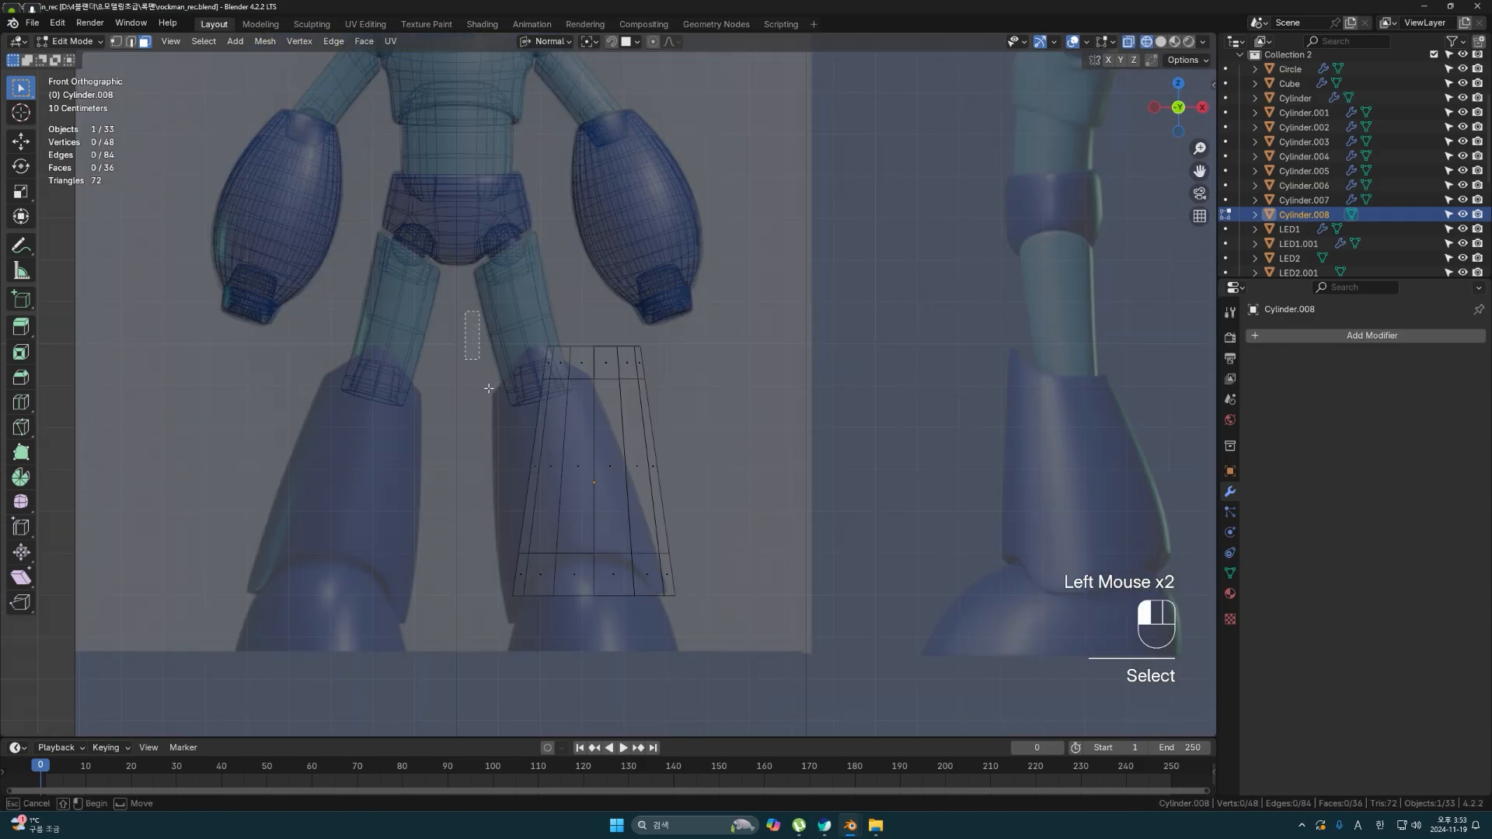
- Delete the cylinder's inner half and add an X-axis Mirror modifier with Clipping on and a merge distance of 0.01 m
drag(464, 310, 587, 689)
key(x)
click(586, 690)
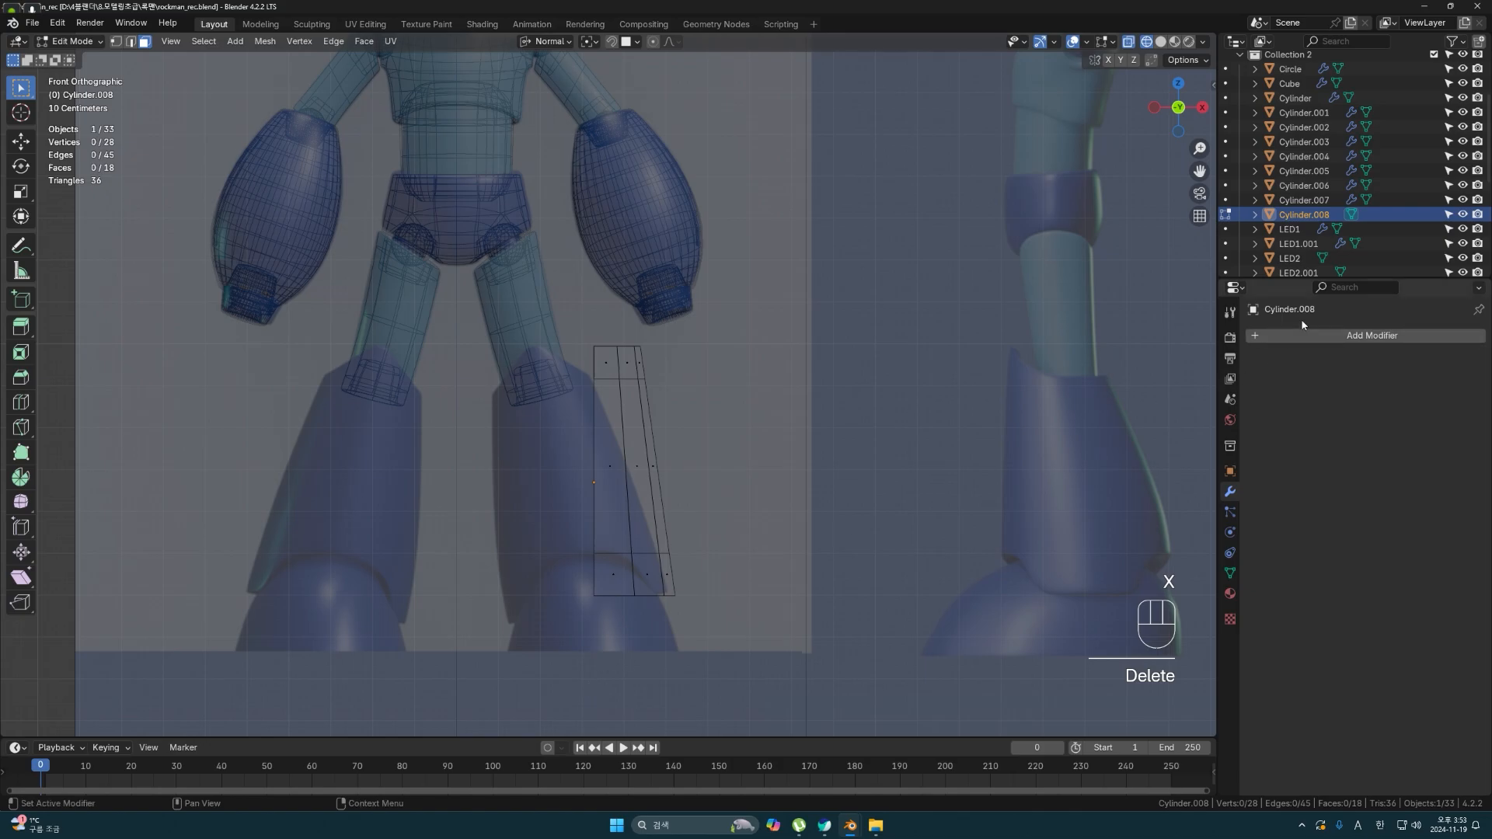
click(1331, 343)
click(1330, 338)
text(m)
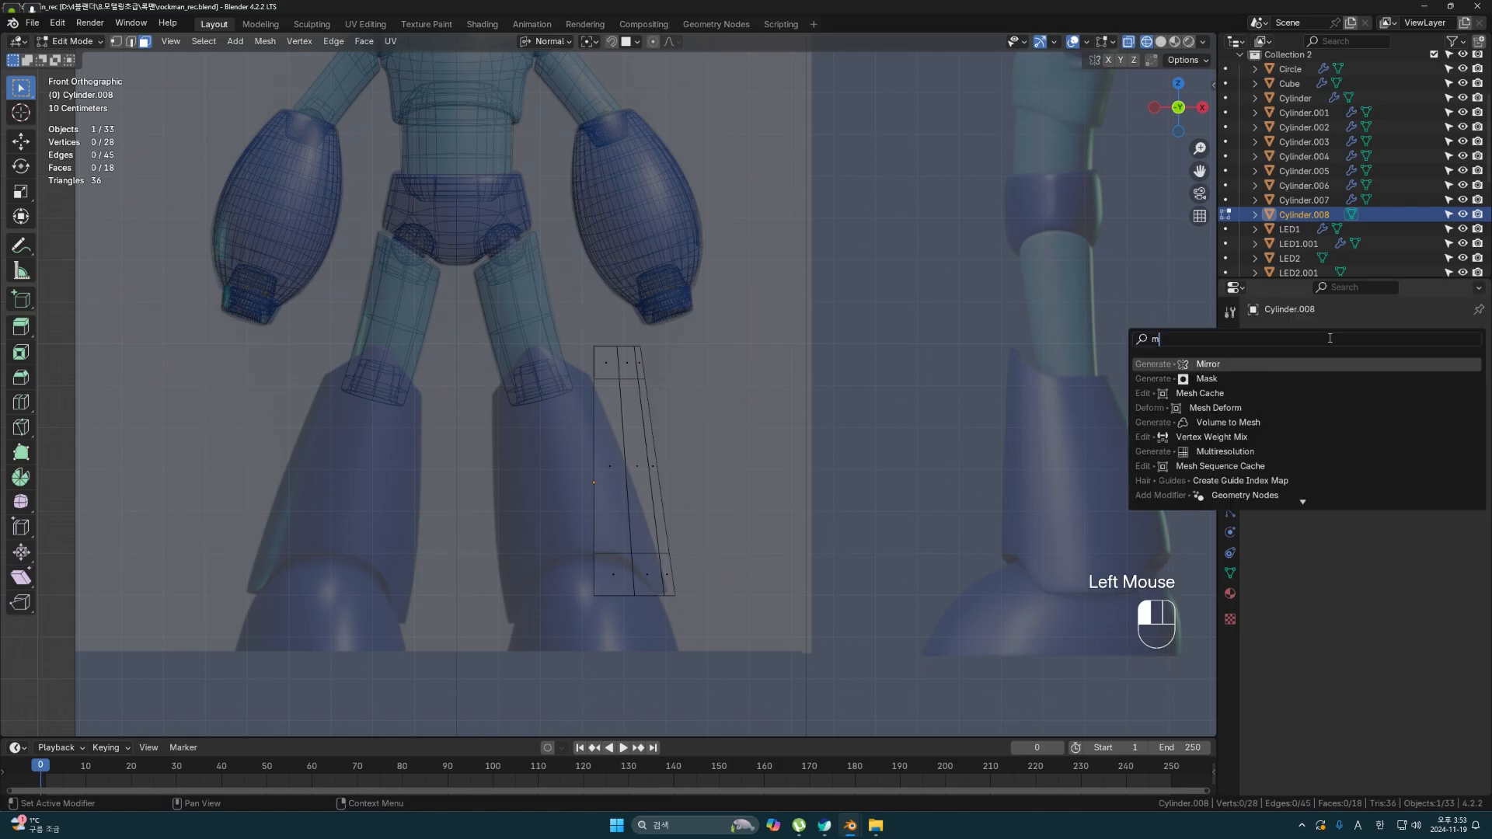
click(1292, 363)
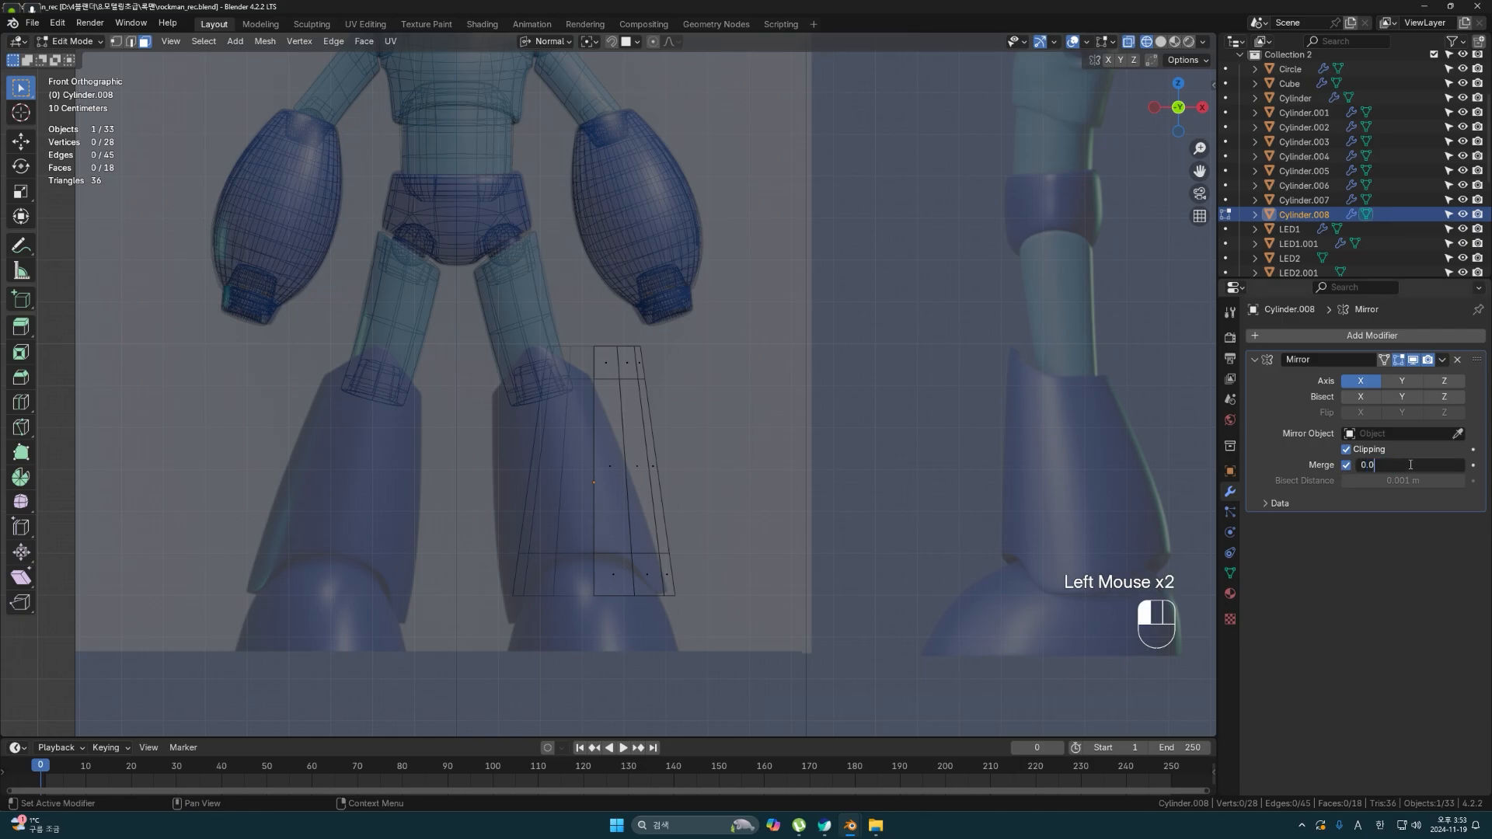
- Slide the three upper rim edges along the side and back down to just above the upper edge loop
middle_drag(1039, 516, 702, 469)
key(alt+z)
scroll(643, 426, up, 3)
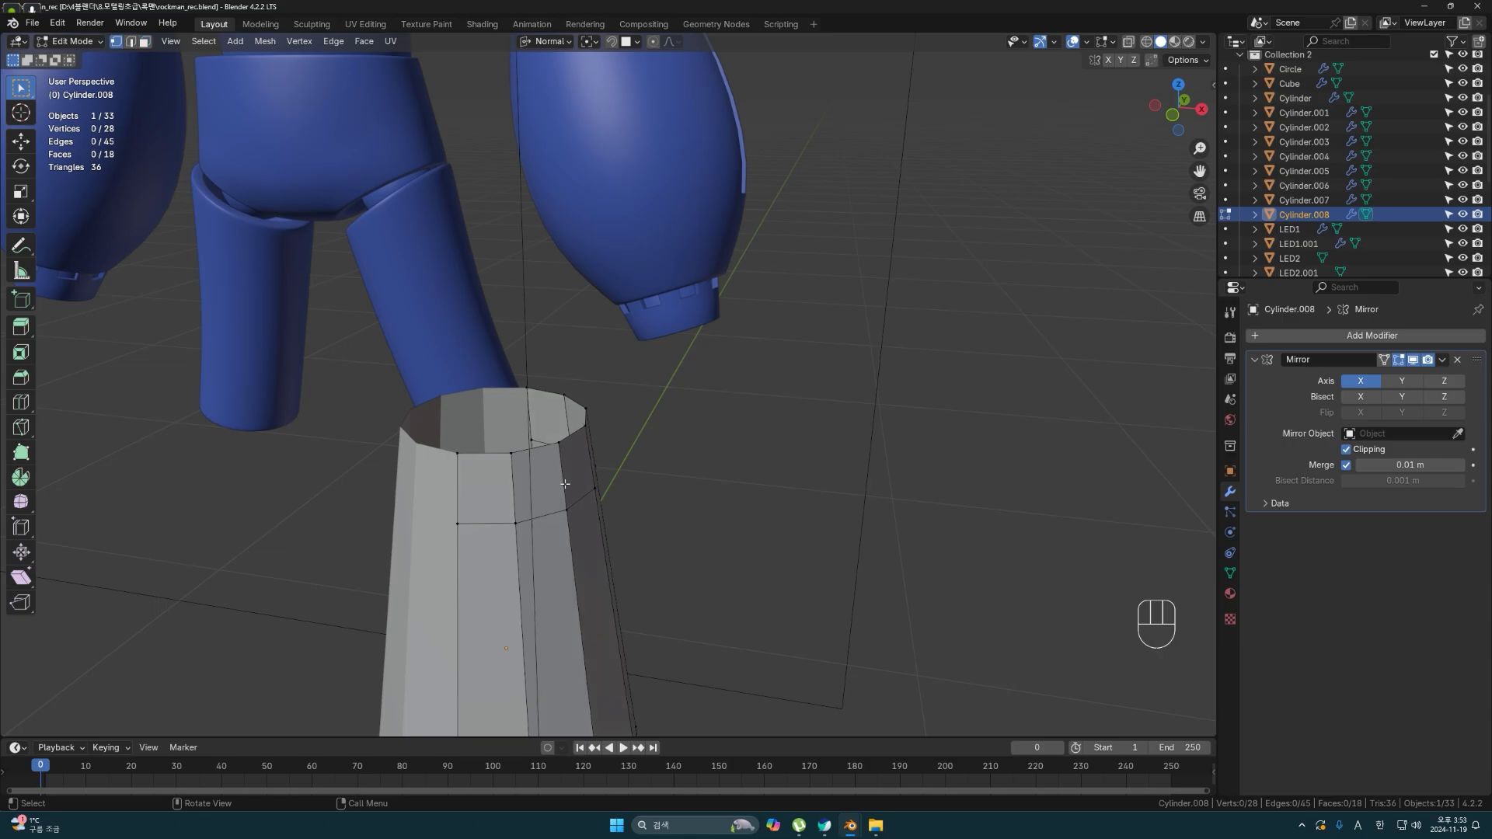
middle_drag(565, 484, 519, 473)
click(425, 412)
ctrl+click(431, 381)
middle_drag(471, 419, 503, 440)
key(g)
key(g)
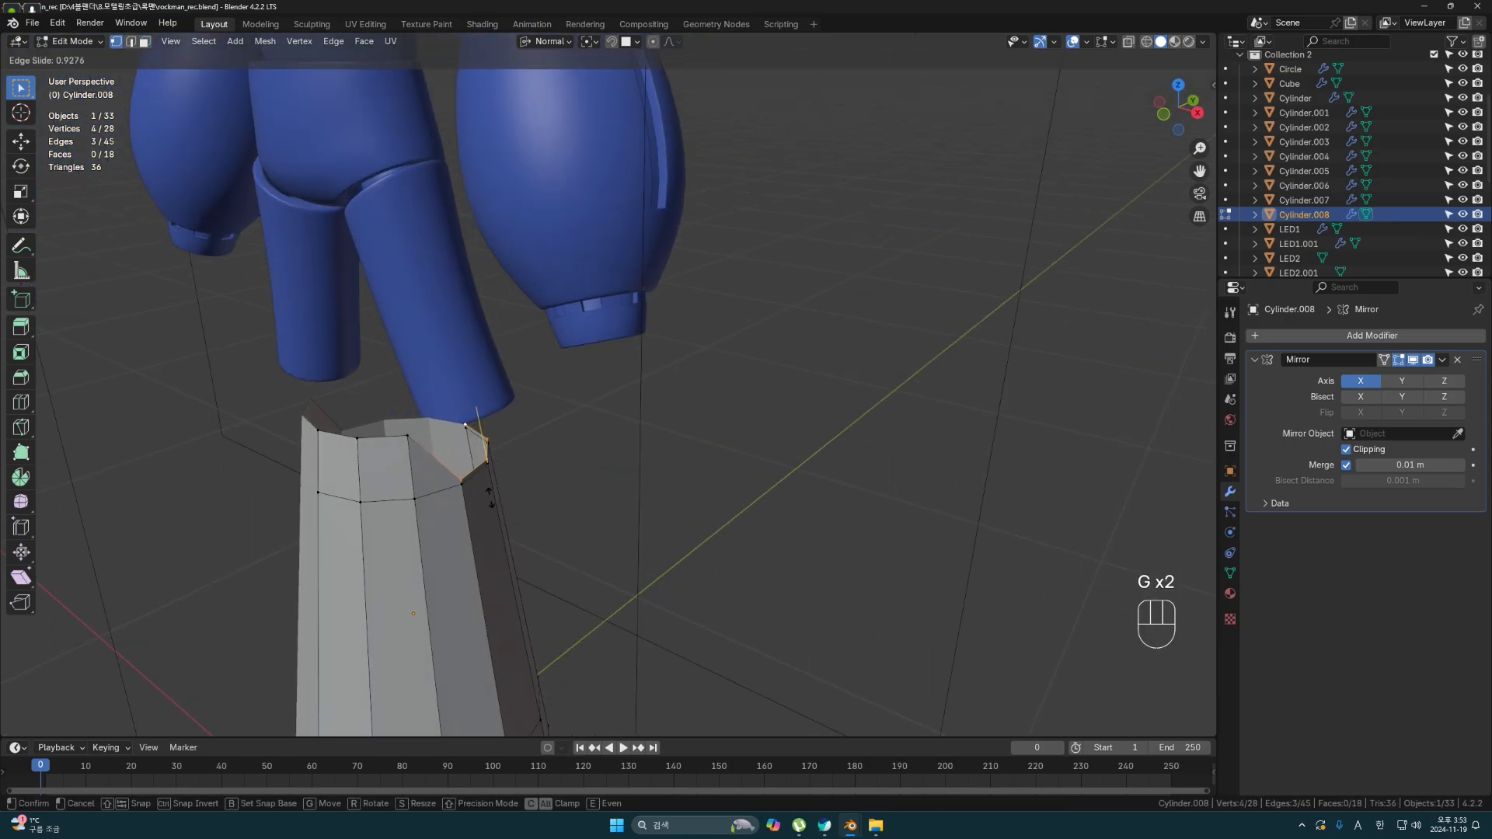
click(493, 498)
- Slide the upper rim vertex beside the lowered edges partway down to slope the rim toward the front peak
middle_drag(522, 492, 627, 434)
click(416, 419)
key(g)
key(g)
click(423, 469)
click(546, 350)
- Add a Subdivision Surface modifier to the lower leg with a viewport level of 2
middle_drag(550, 371, 656, 482)
scroll(558, 432, down, 1)
key(Tab)
click(1343, 340)
text(s)
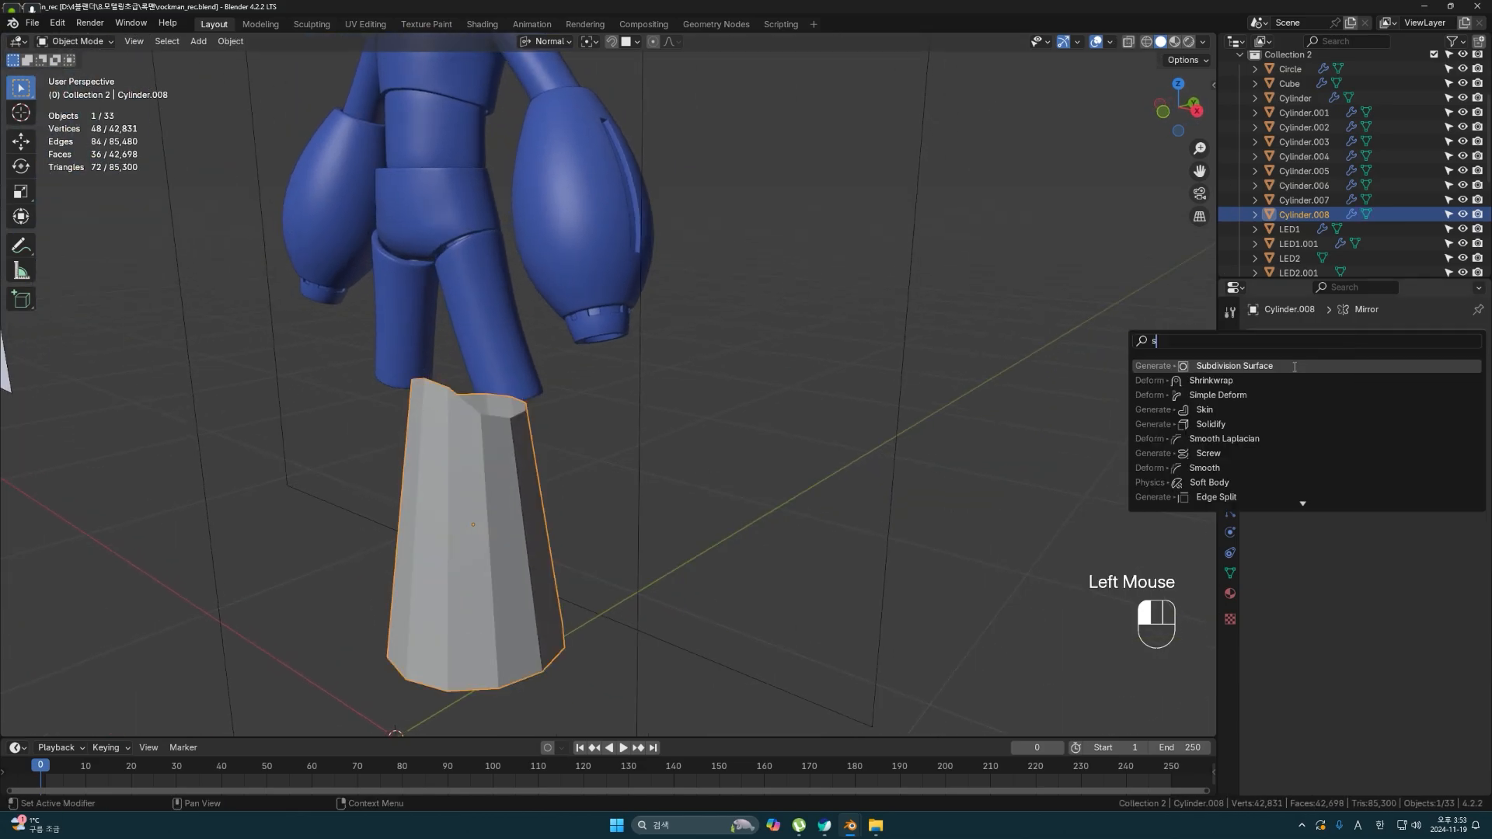
click(1295, 367)
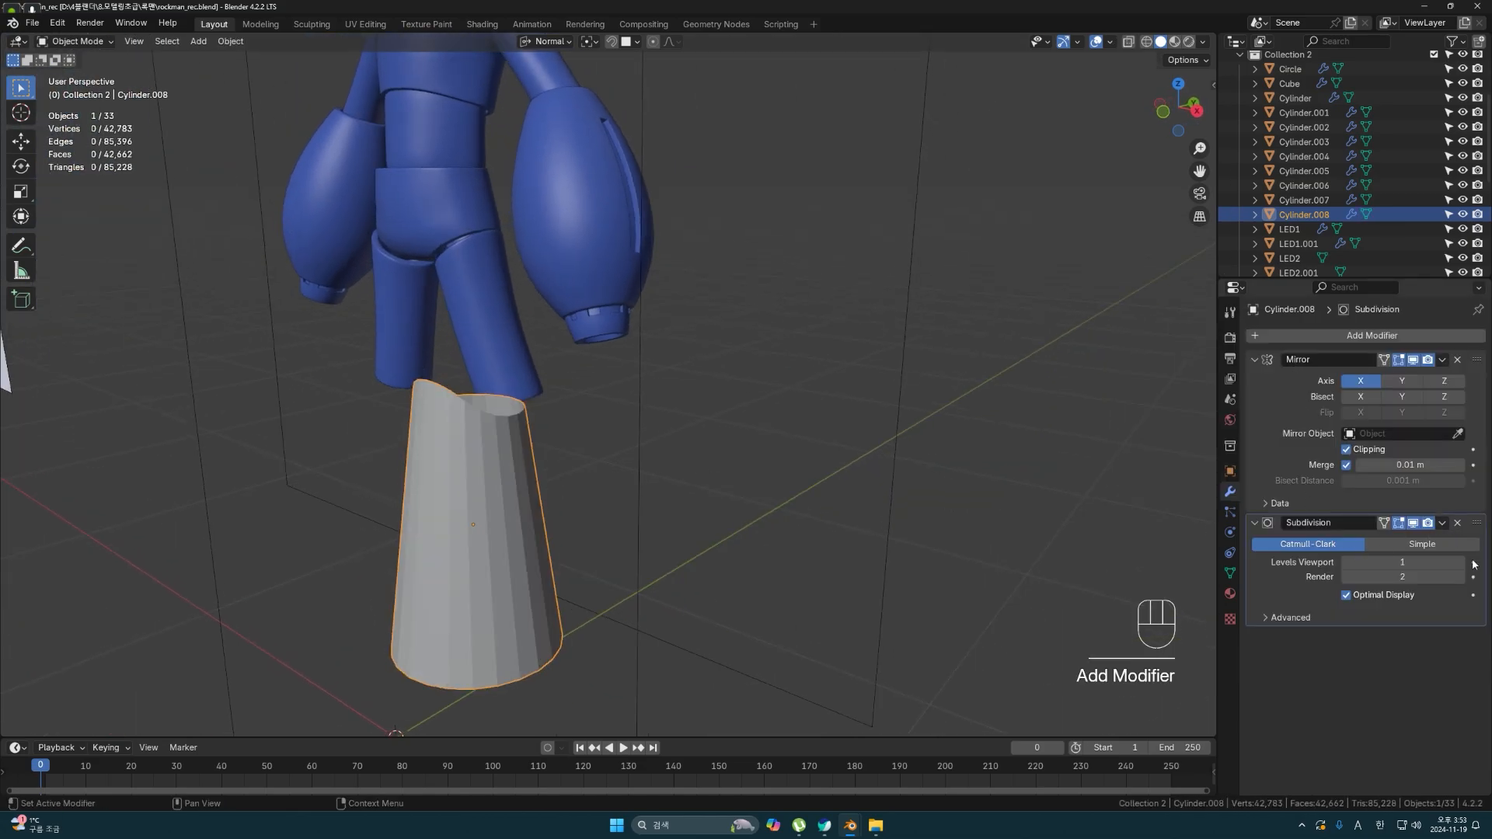
- Slide the rim vertex next to the front peak about 0.4 toward the centre to make the peak more pointed
middle_drag(649, 474, 711, 489)
mouse_move(699, 491)
middle_down()
mouse_move(723, 503)
mouse_move(686, 497)
middle_up()
key(grave)
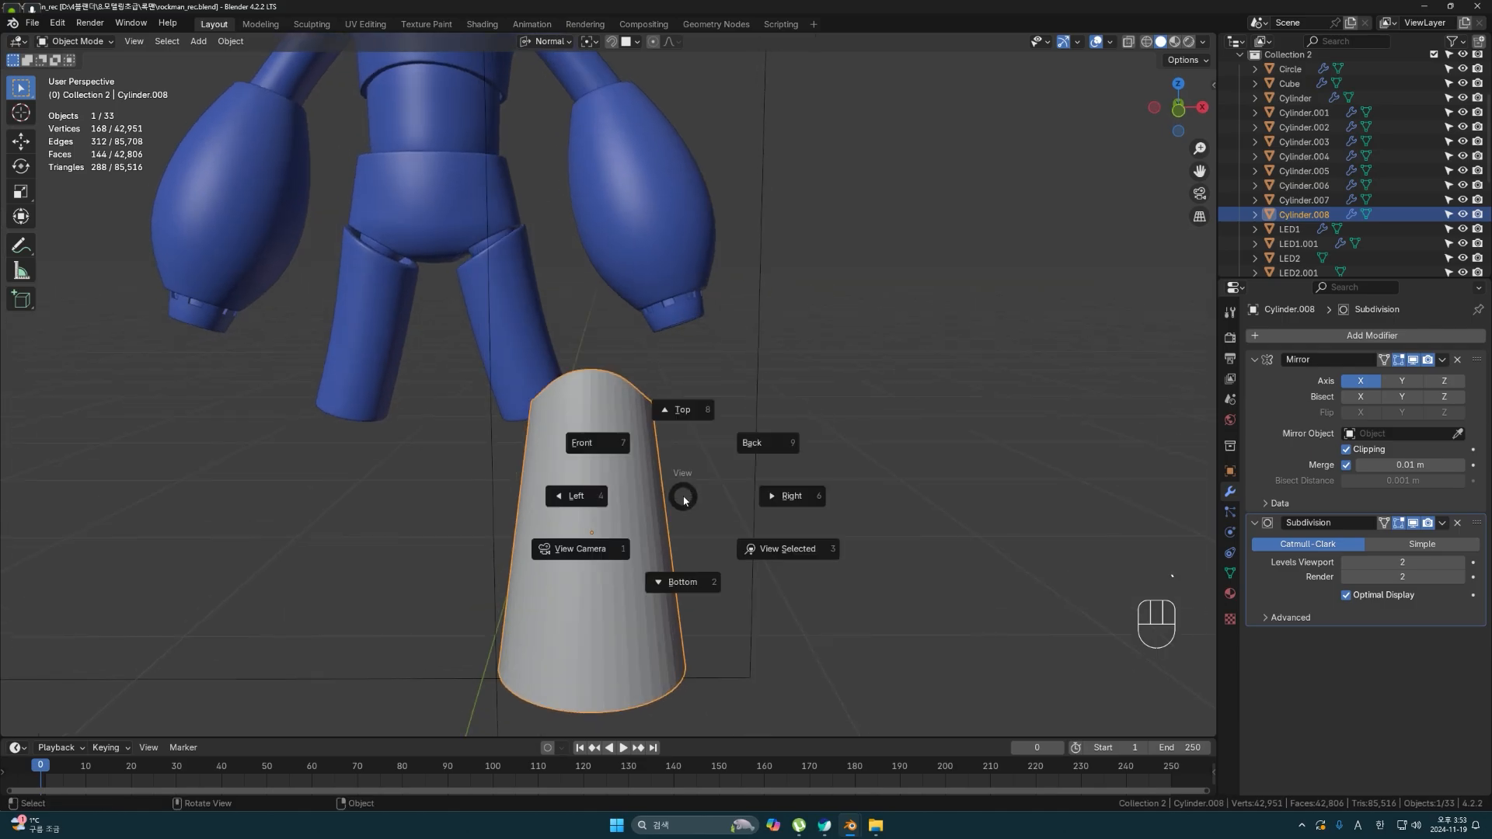
click(626, 423)
scroll(626, 423, up, 2)
shift+middle_drag(626, 423, 615, 516)
scroll(615, 516, up, 1)
key(Tab)
click(607, 441)
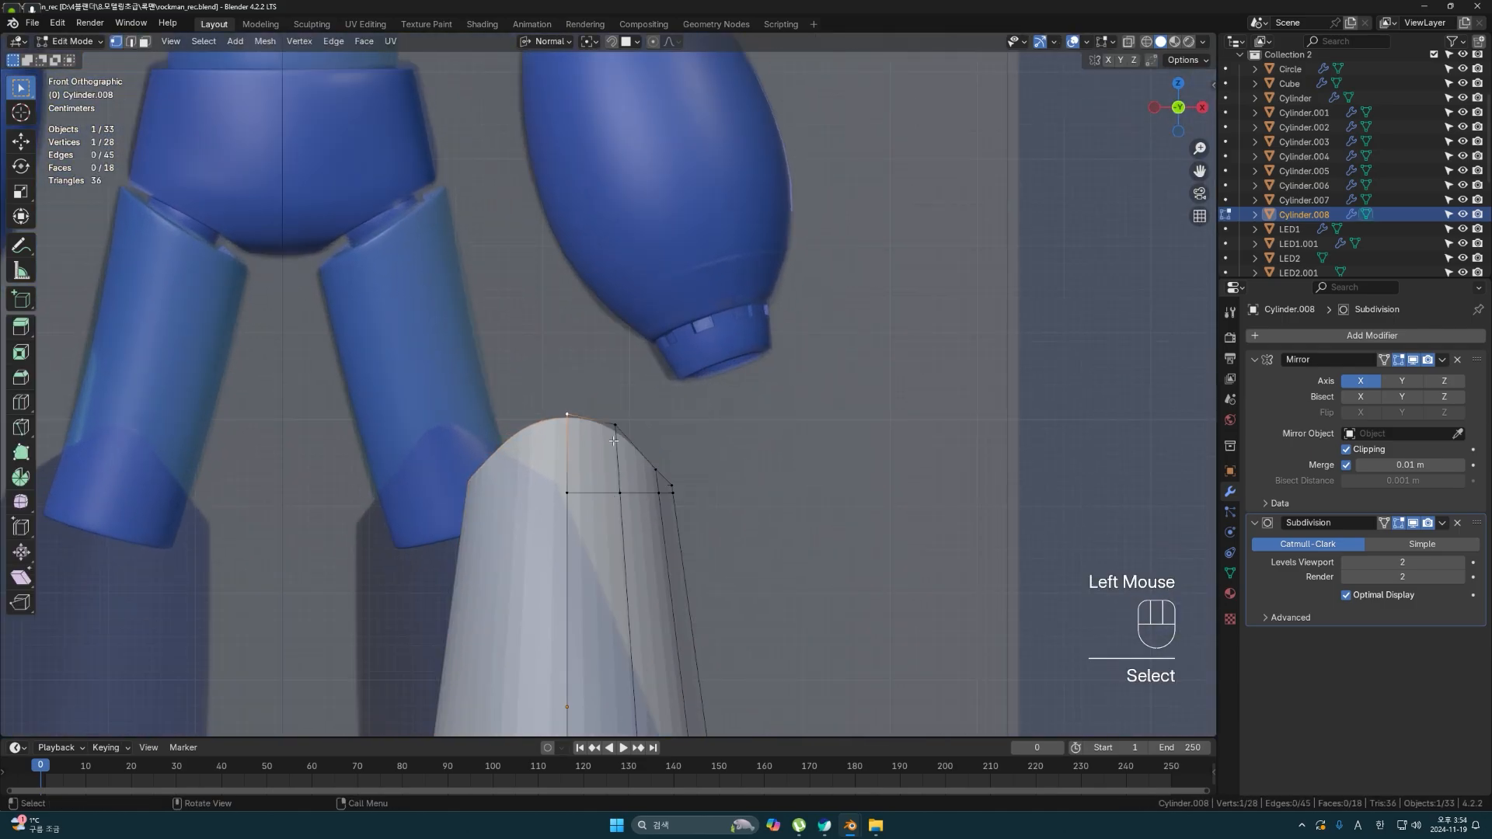
key(g)
key(g)
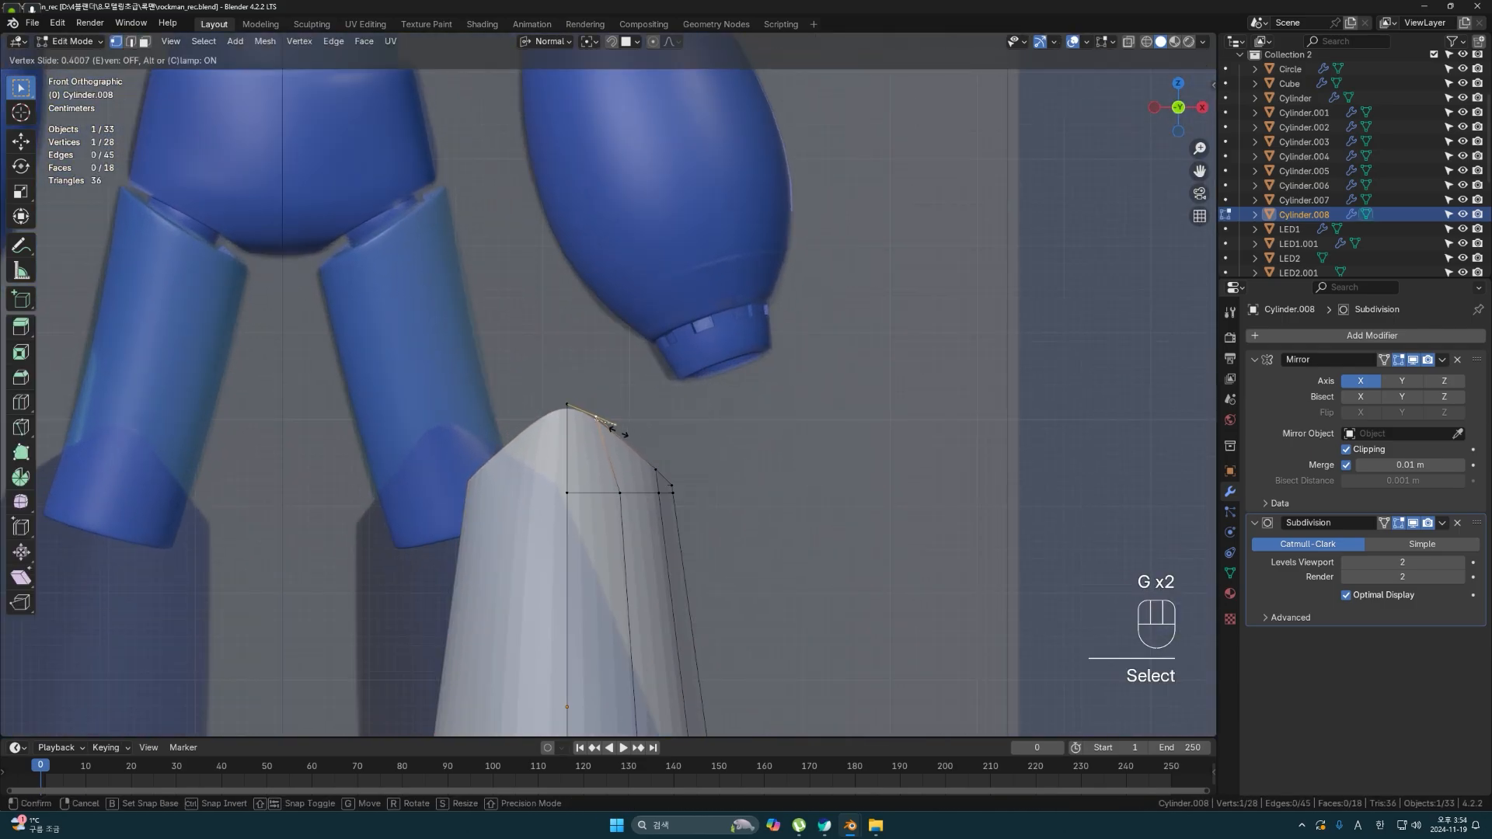
click(613, 434)
click(694, 438)
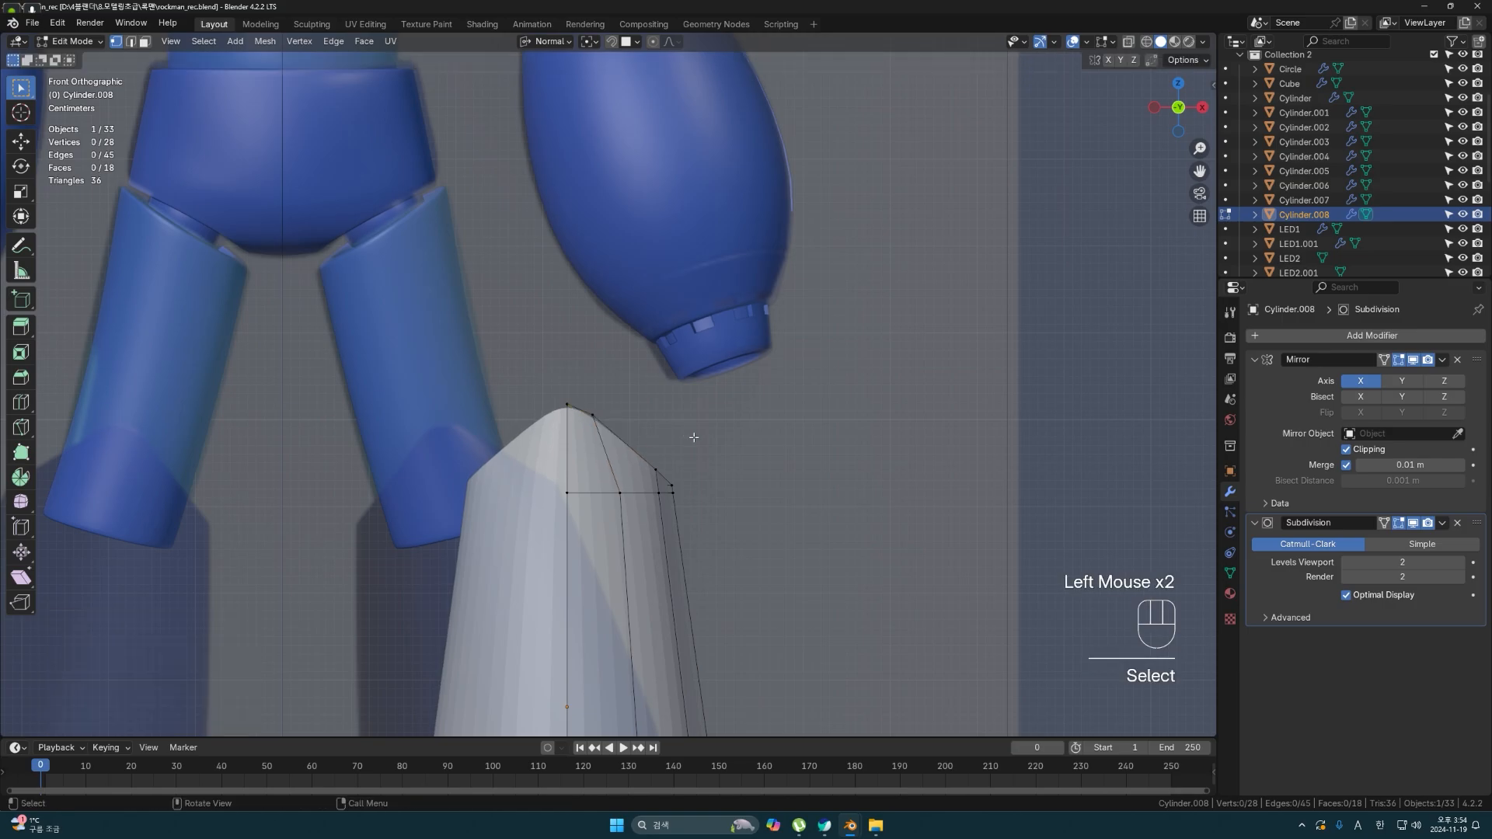
- Check the smoothed lower leg shape, and turn off the Subdivision modifier's display in Edit Mode
scroll(691, 460, down, 3)
middle_drag(760, 527, 673, 520)
key(Tab)
key(grave)
click(587, 467)
scroll(674, 556, up, 3)
key(Tab)
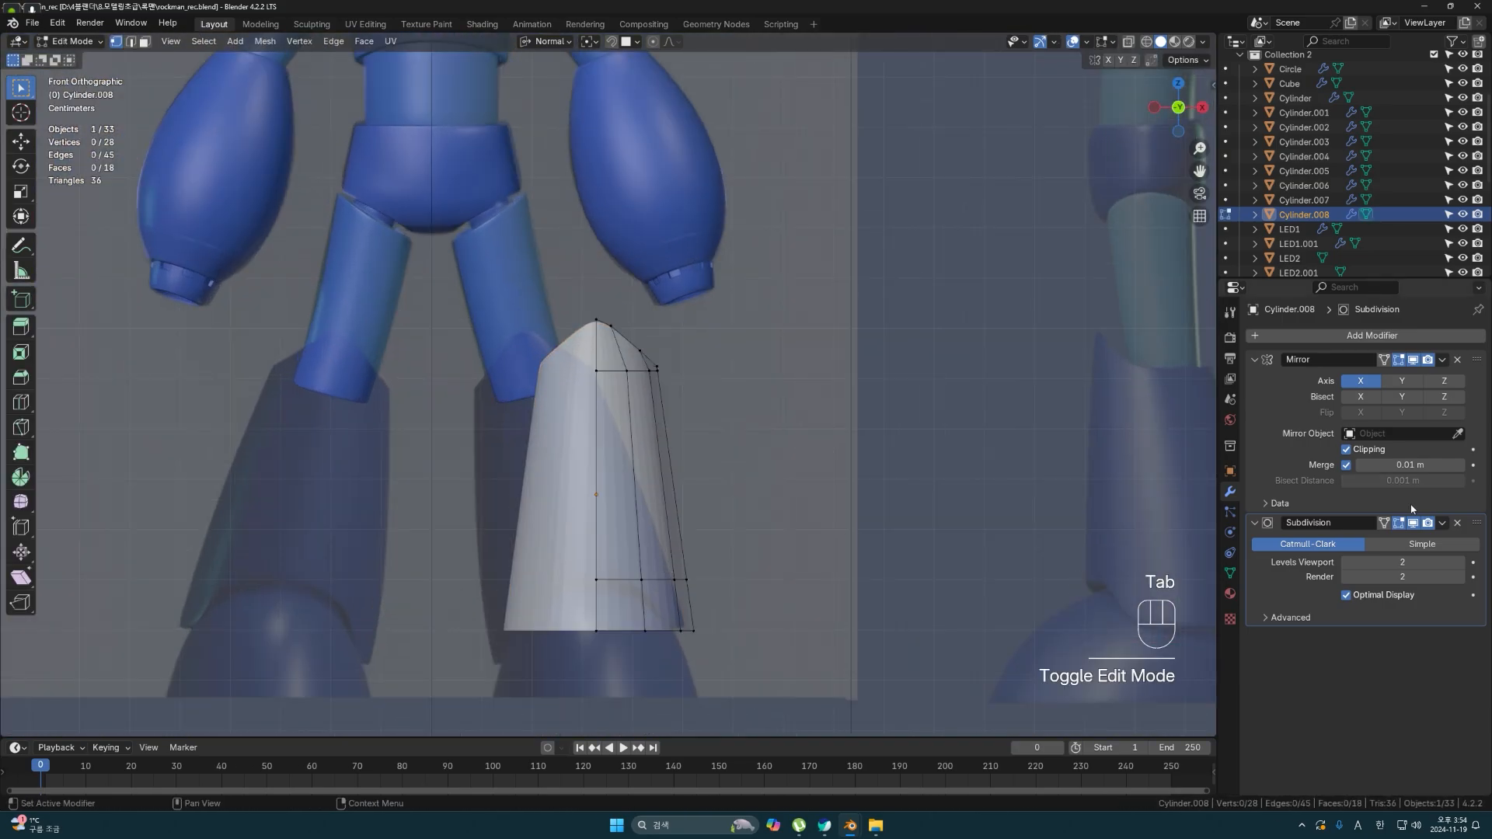
click(1399, 522)
shift+middle_drag(610, 639, 626, 592)
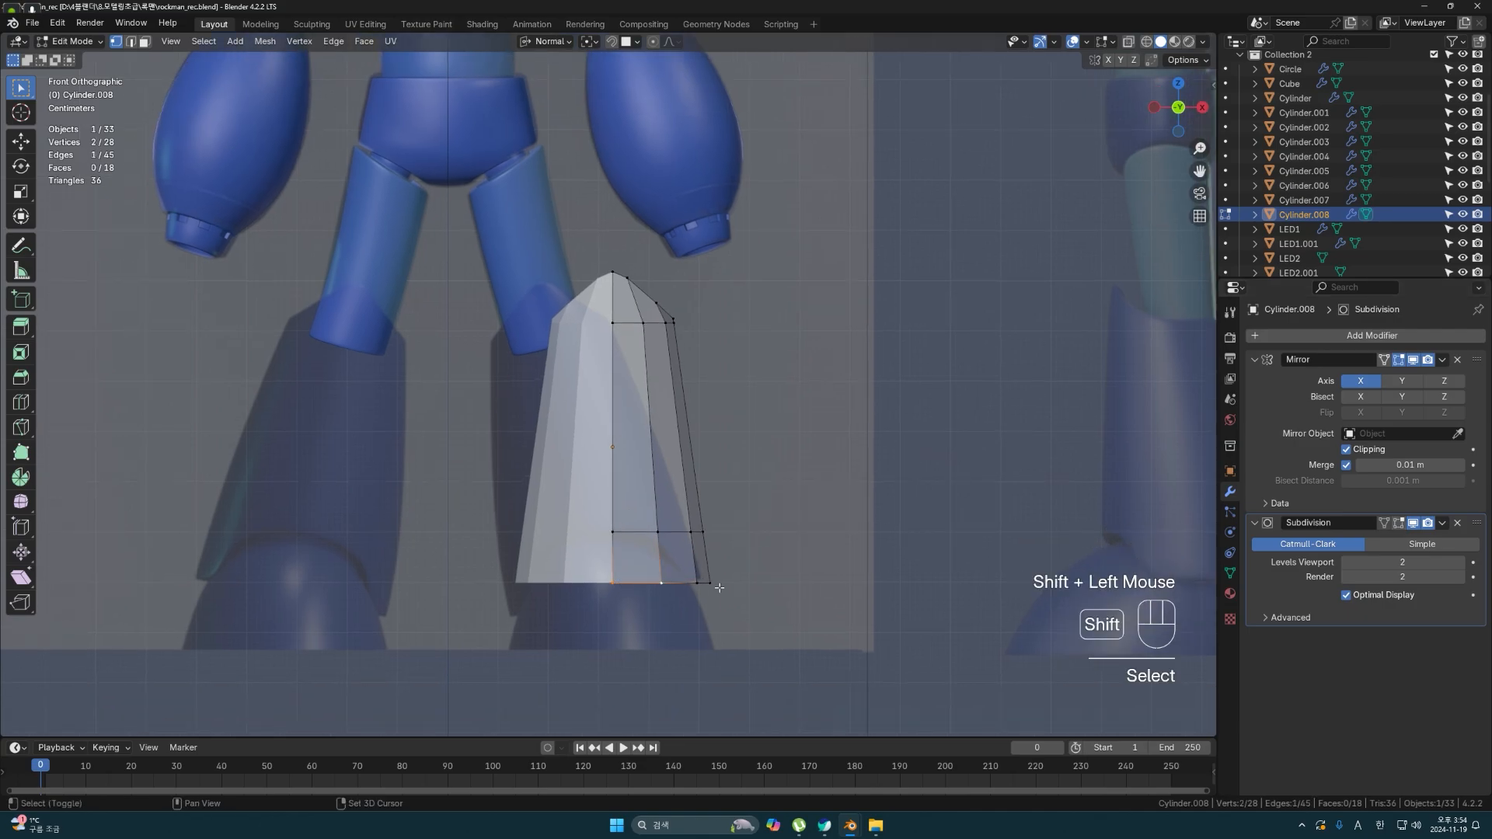
shift+click(716, 585)
scroll(716, 584, up, 1)
key(g)
key(g)
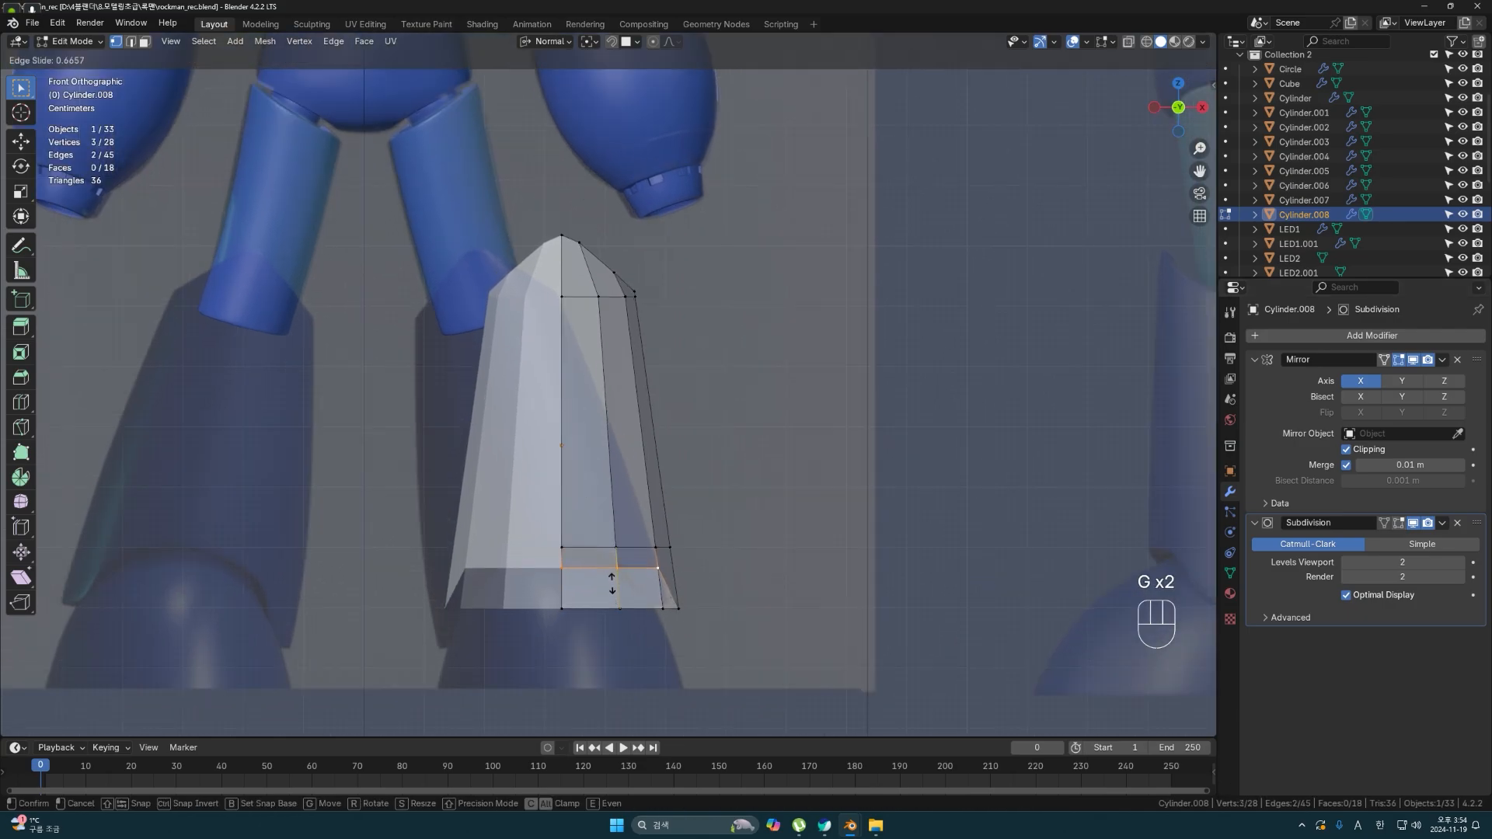
key(Escape)
- Slide the front centre edge of the lower rim up by about 0.83 to form the arch over the foot
shift+click(620, 609)
key(g)
key(g)
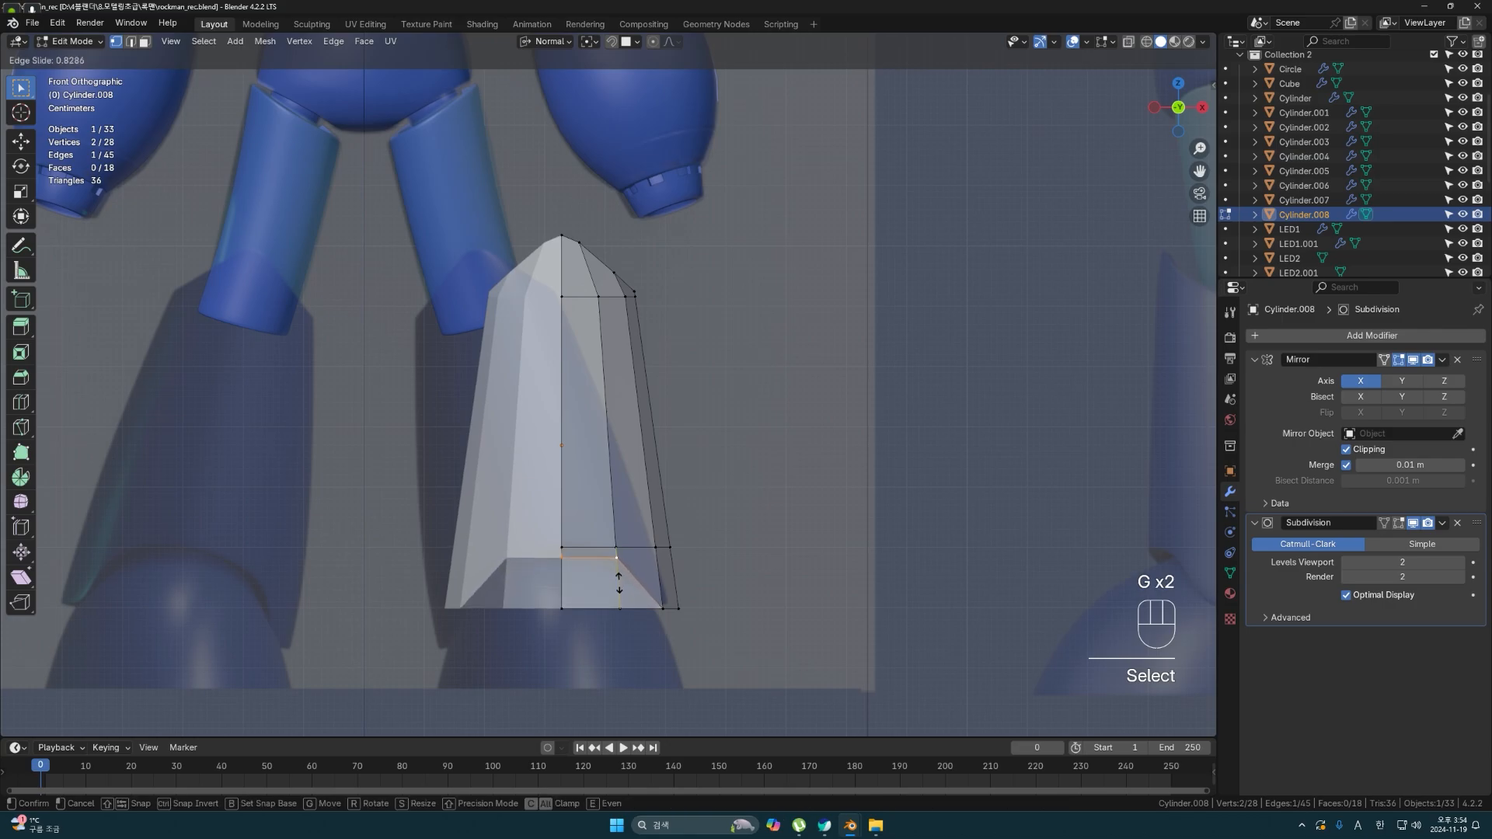
click(698, 635)
- Slide the back centre edge of the lower rim up by about 0.65
double_click(665, 614)
middle_drag(666, 616, 540, 595)
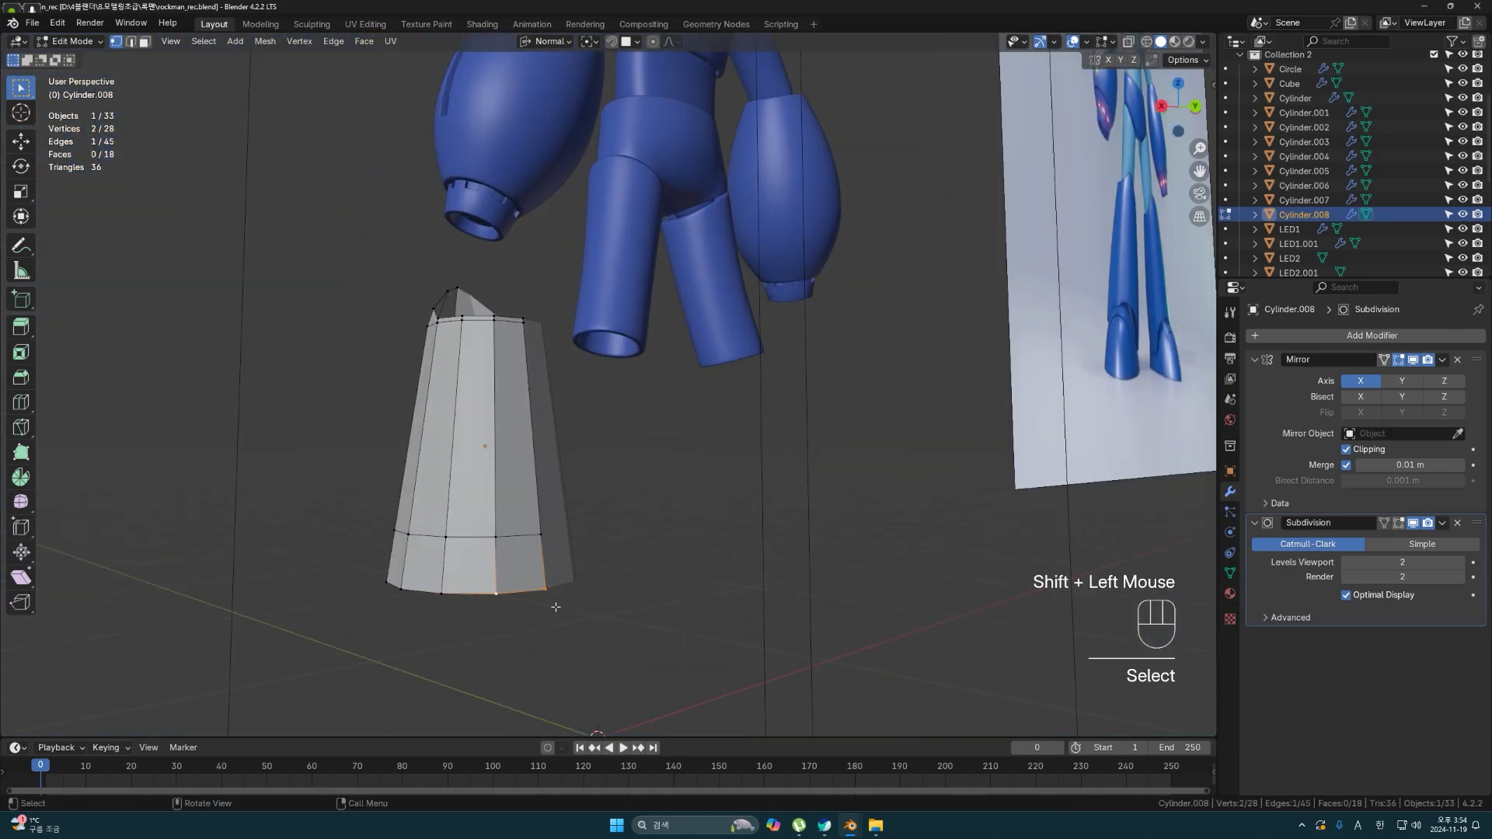
key(g)
key(g)
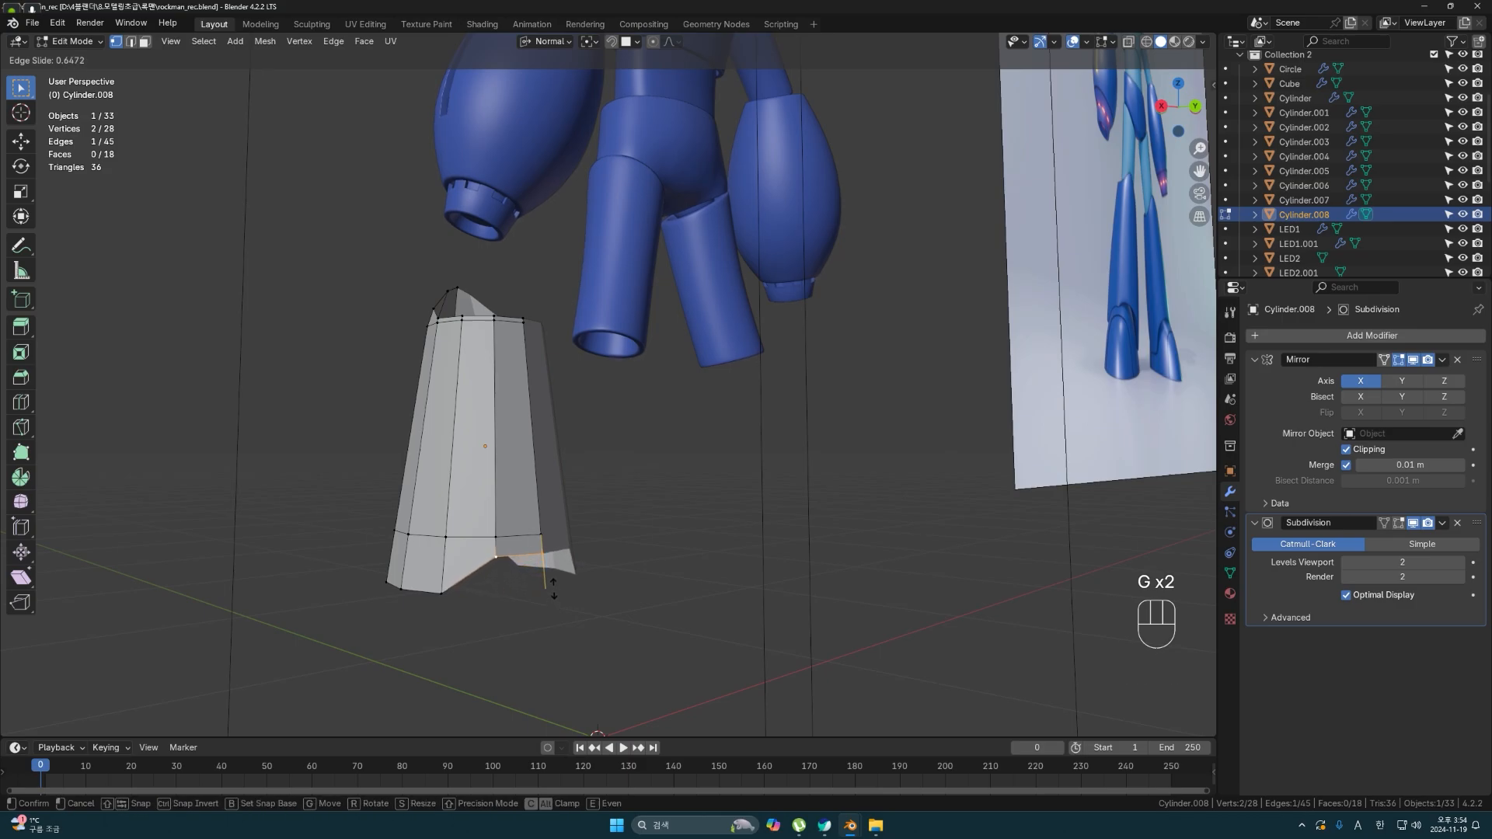
click(554, 585)
click(553, 584)
- Move the lower leg along Y onto the leg in the side-view reference
middle_drag(553, 584, 653, 583)
key(Tab)
key(KP_3)
click(444, 463)
key(g)
key(y)
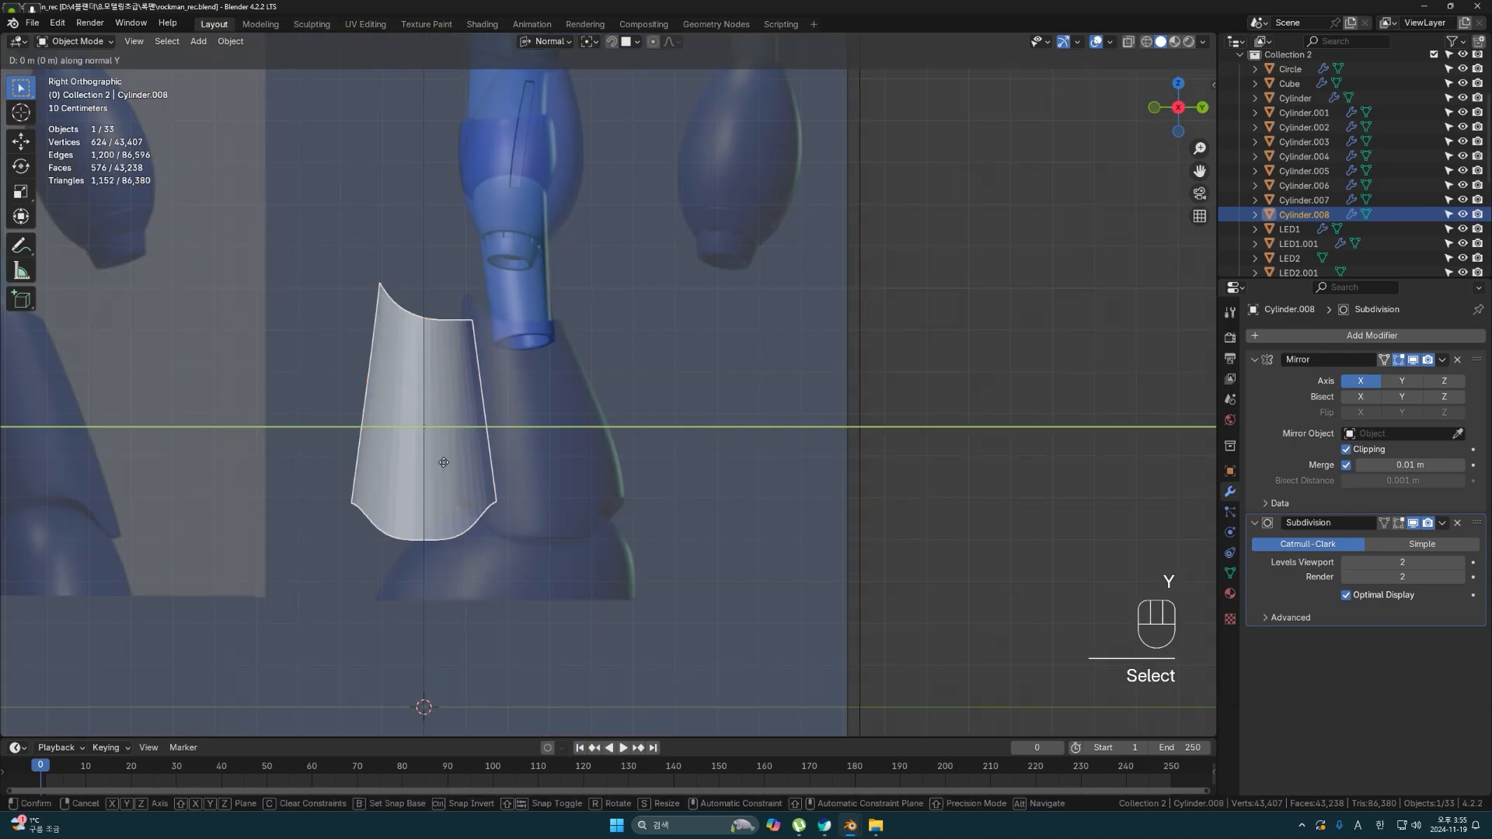
click(554, 453)
- Add a horizontal edge loop around the middle of the lower leg
scroll(676, 413, up, 1)
key(Tab)
key(ctrl+r)
click(566, 433)
key(shift+z)
- Rotate the lower leg about -9.4° in the side view to follow the tilt of the reference
key(Tab)
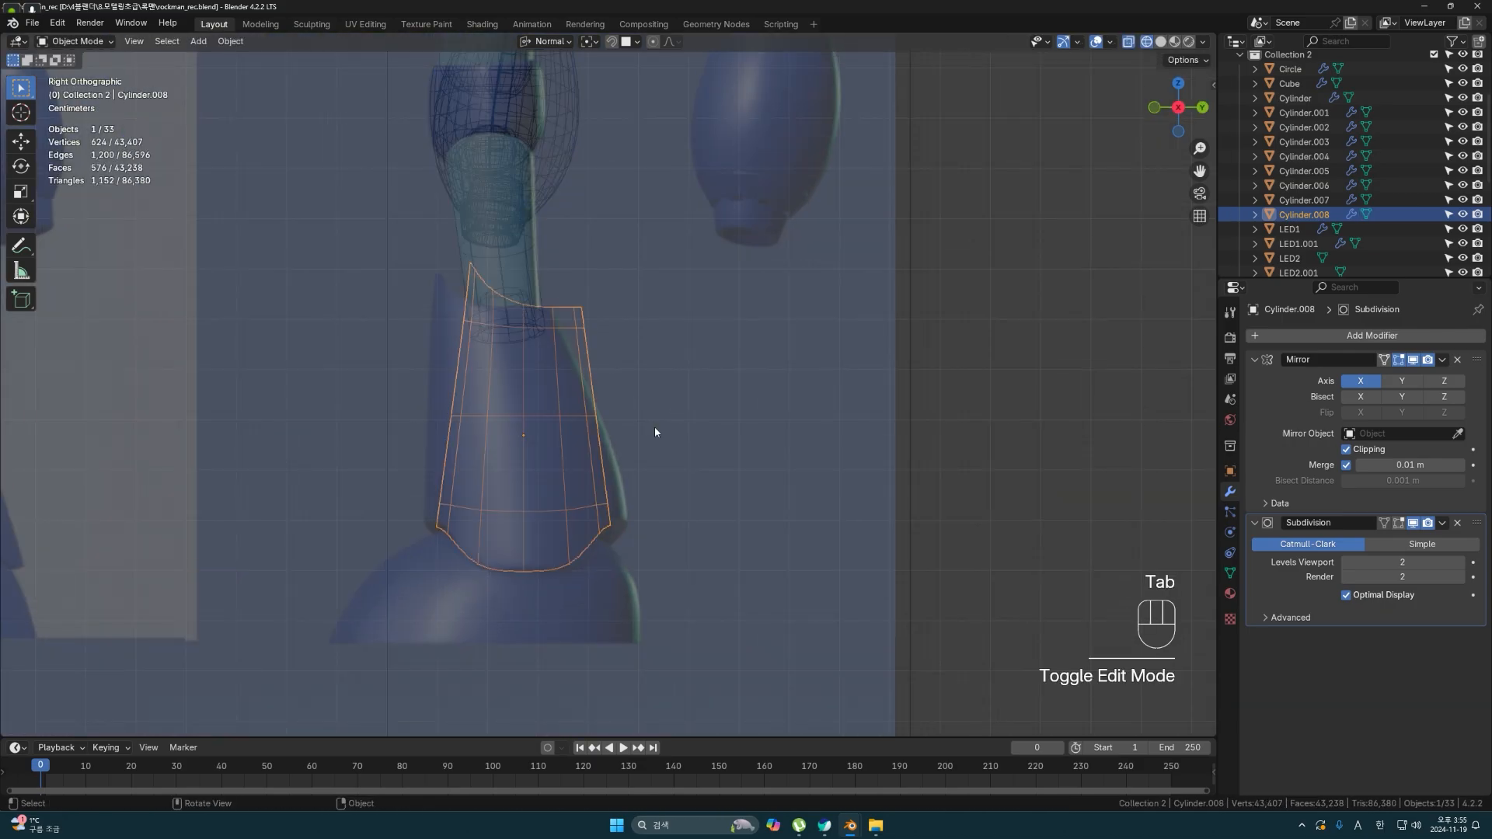
key(r)
click(597, 426)
key(s)
key(y)
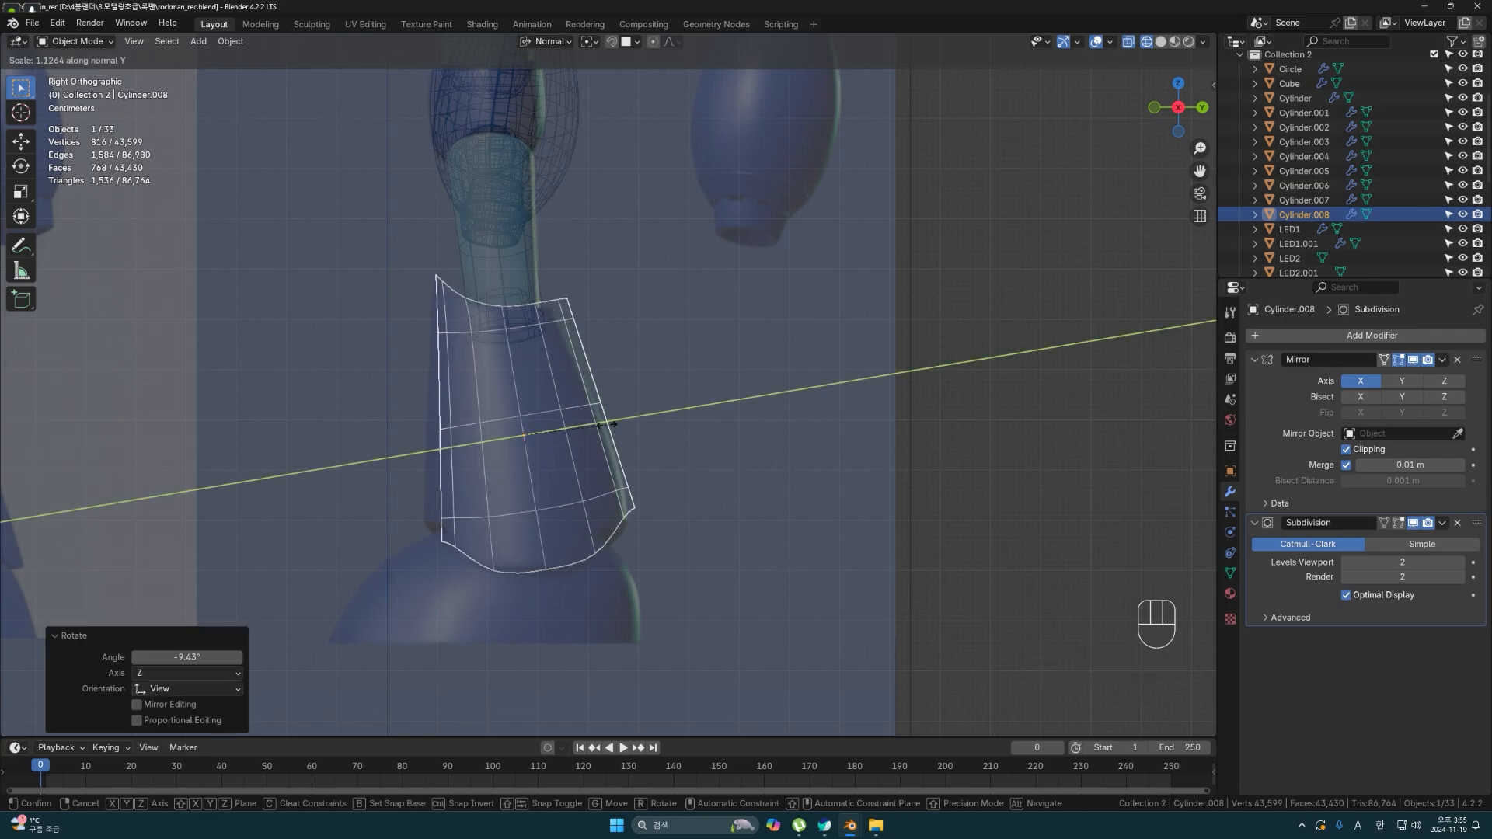
key(Escape)
- Move the lower leg about -0.017 m in Y and -0.007 m in Z to align it with the side-view reference
click(557, 415)
key(shift+z)
key(g)
click(549, 416)
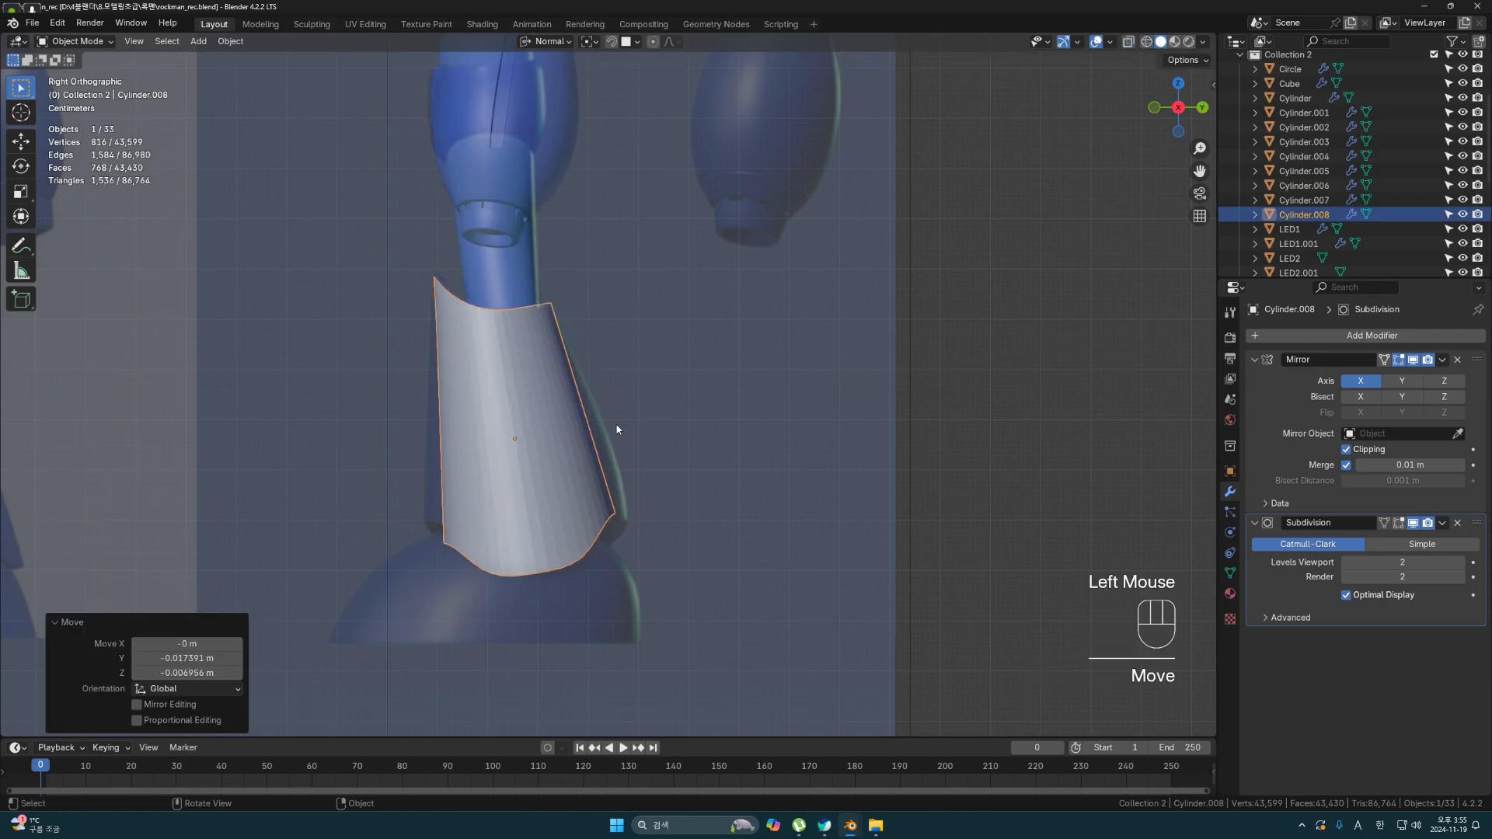
- Scale the middle edge loop to about 1.106 and the lower vertex rows to about 1.091 to match the side silhouette
key(Tab)
key(shift+z)
key(s)
click(538, 464)
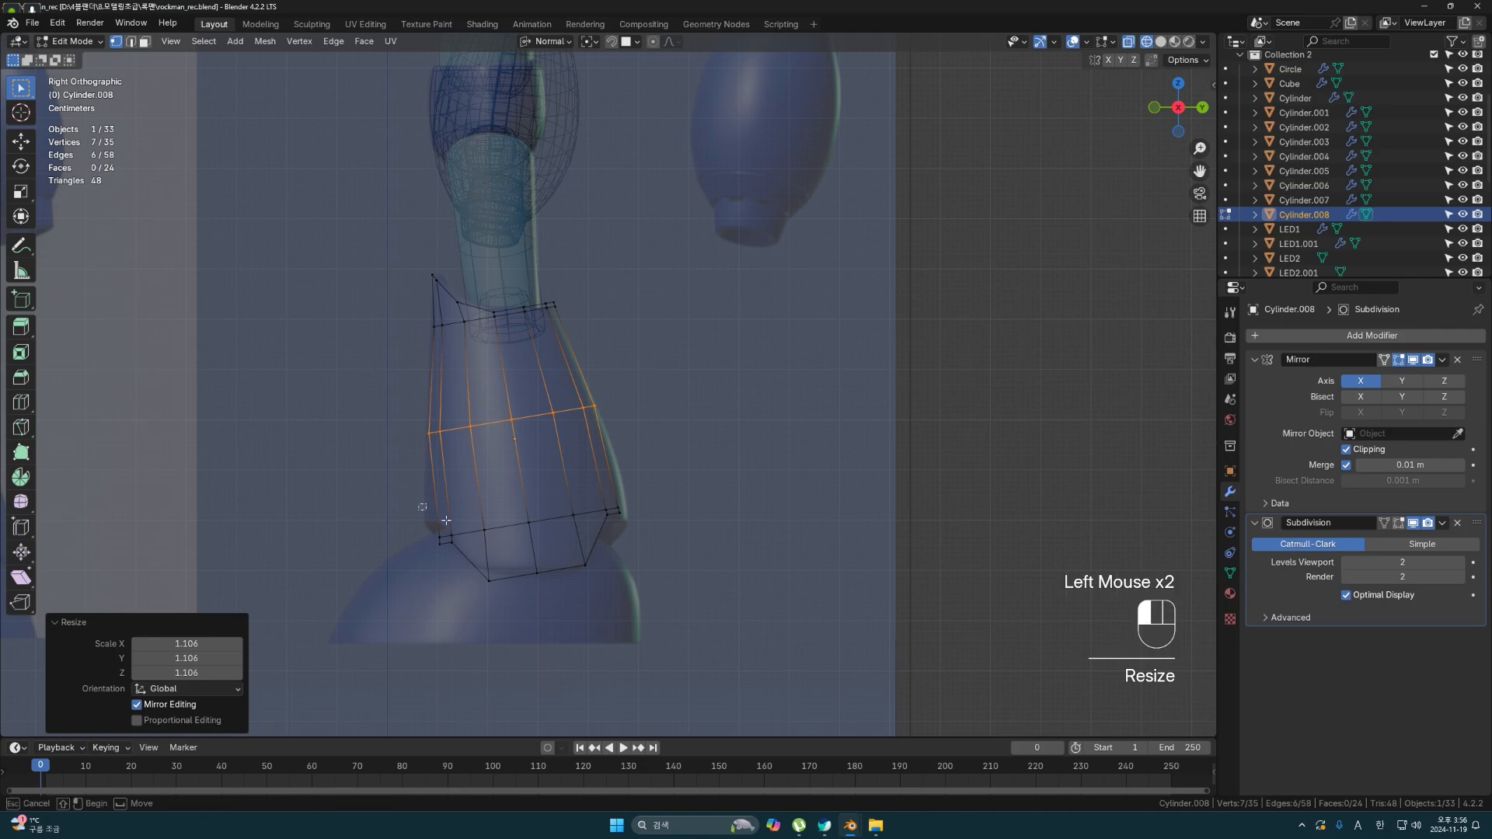
drag(432, 501, 637, 590)
key(s)
click(711, 595)
- Add an edge loop between the middle loop and the lower rows, and slide the middle loop for even spacing
key(ctrl+r)
click(447, 482)
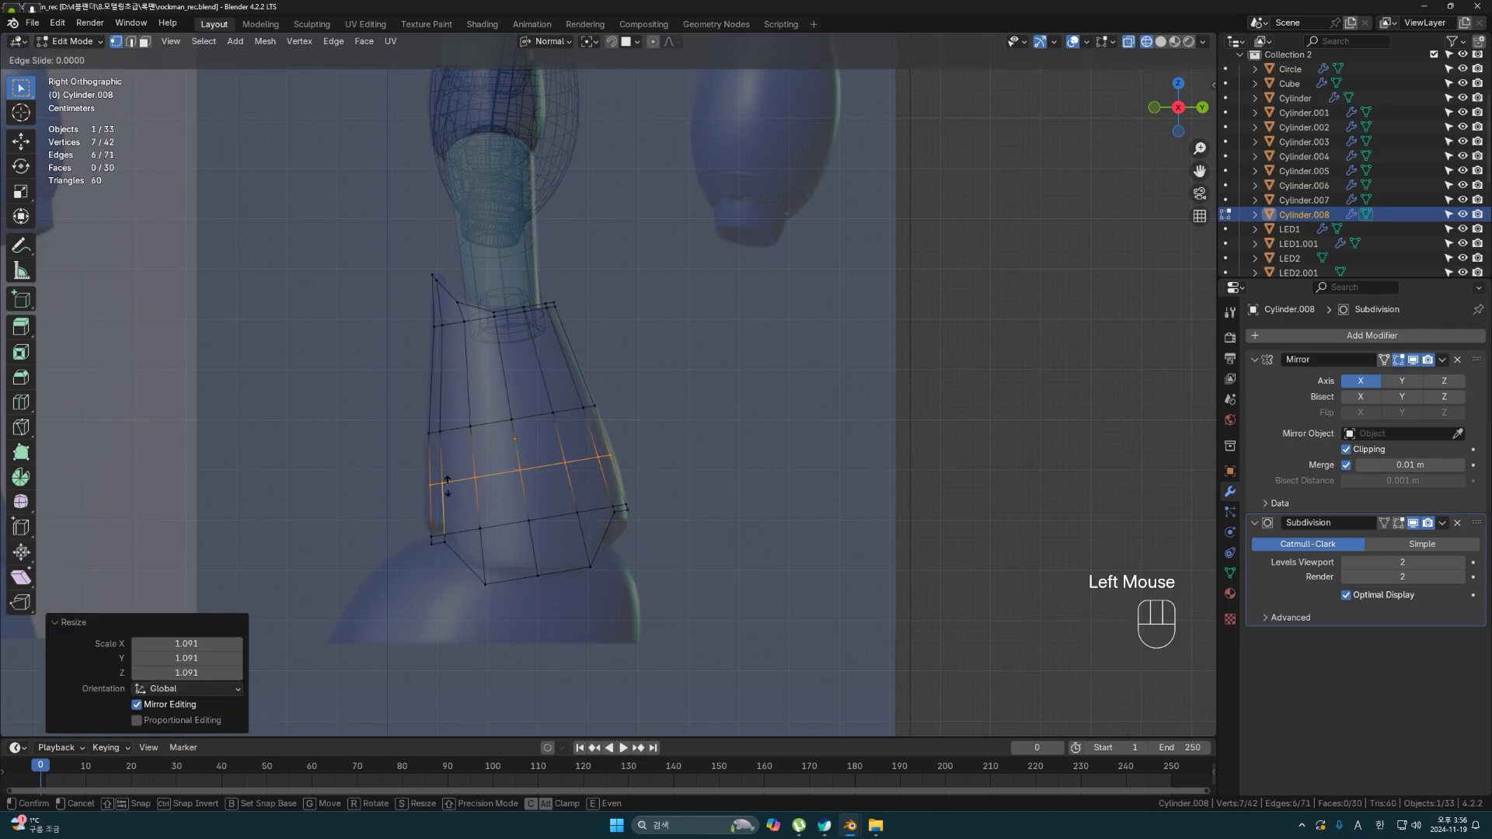
click(446, 487)
drag(420, 390, 631, 447)
key(g)
key(g)
click(403, 459)
click(404, 484)
- Move the two lowest vertex rows slightly to fit the bottom of the lower leg in the side-view reference
drag(406, 510, 721, 623)
drag(409, 490, 505, 598)
scroll(632, 578, up, 1)
click(660, 511)
drag(660, 511, 510, 639)
shift+drag(358, 669, 522, 510)
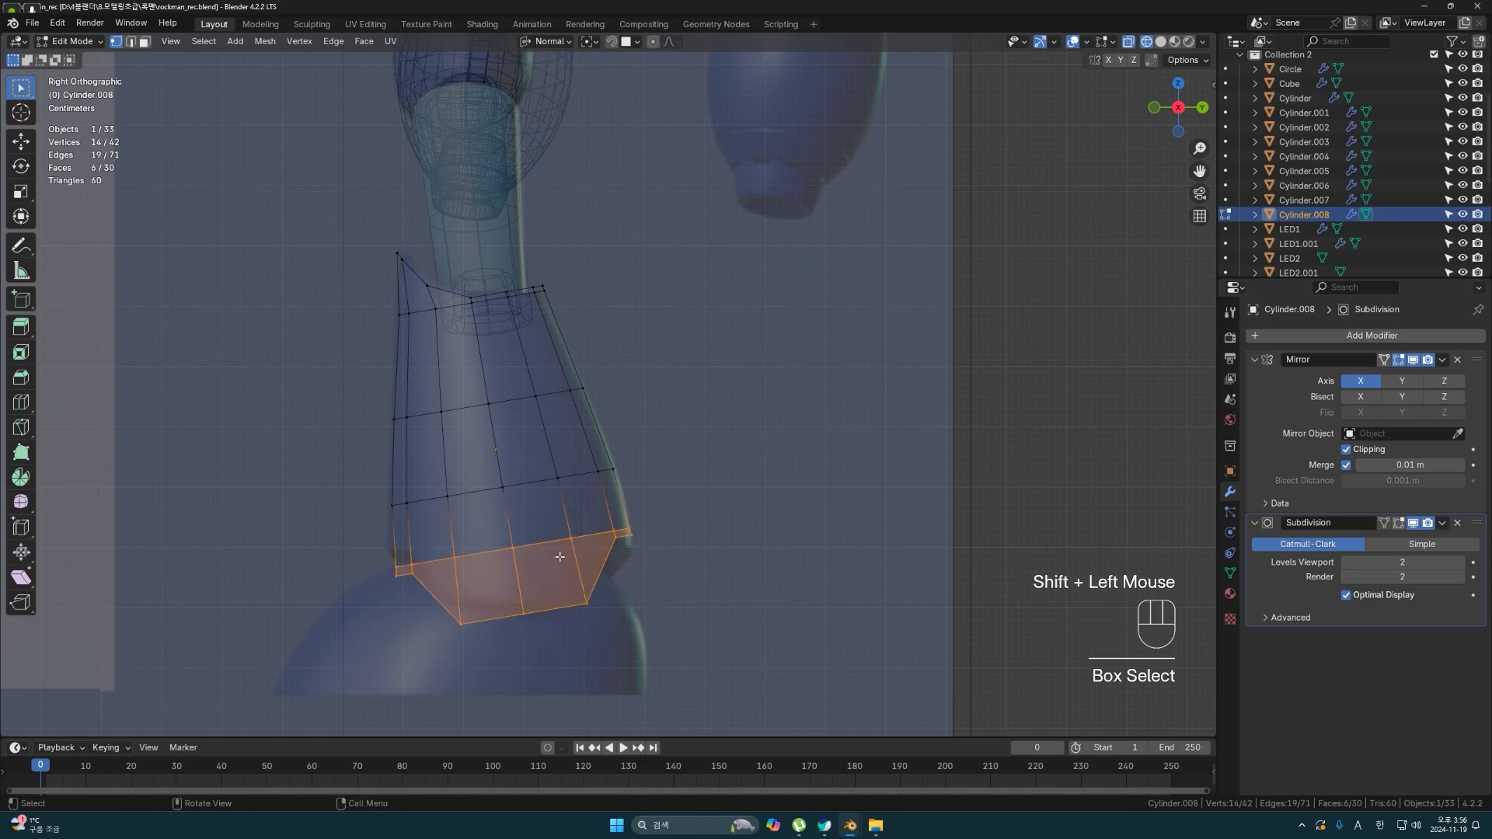
key(g)
click(556, 544)
- Rotate the lower leg in the front view and move it about -0.072 m in X and -0.007 m in Z onto the reference
key(Tab)
key(shift+z)
middle_drag(575, 542, 740, 523)
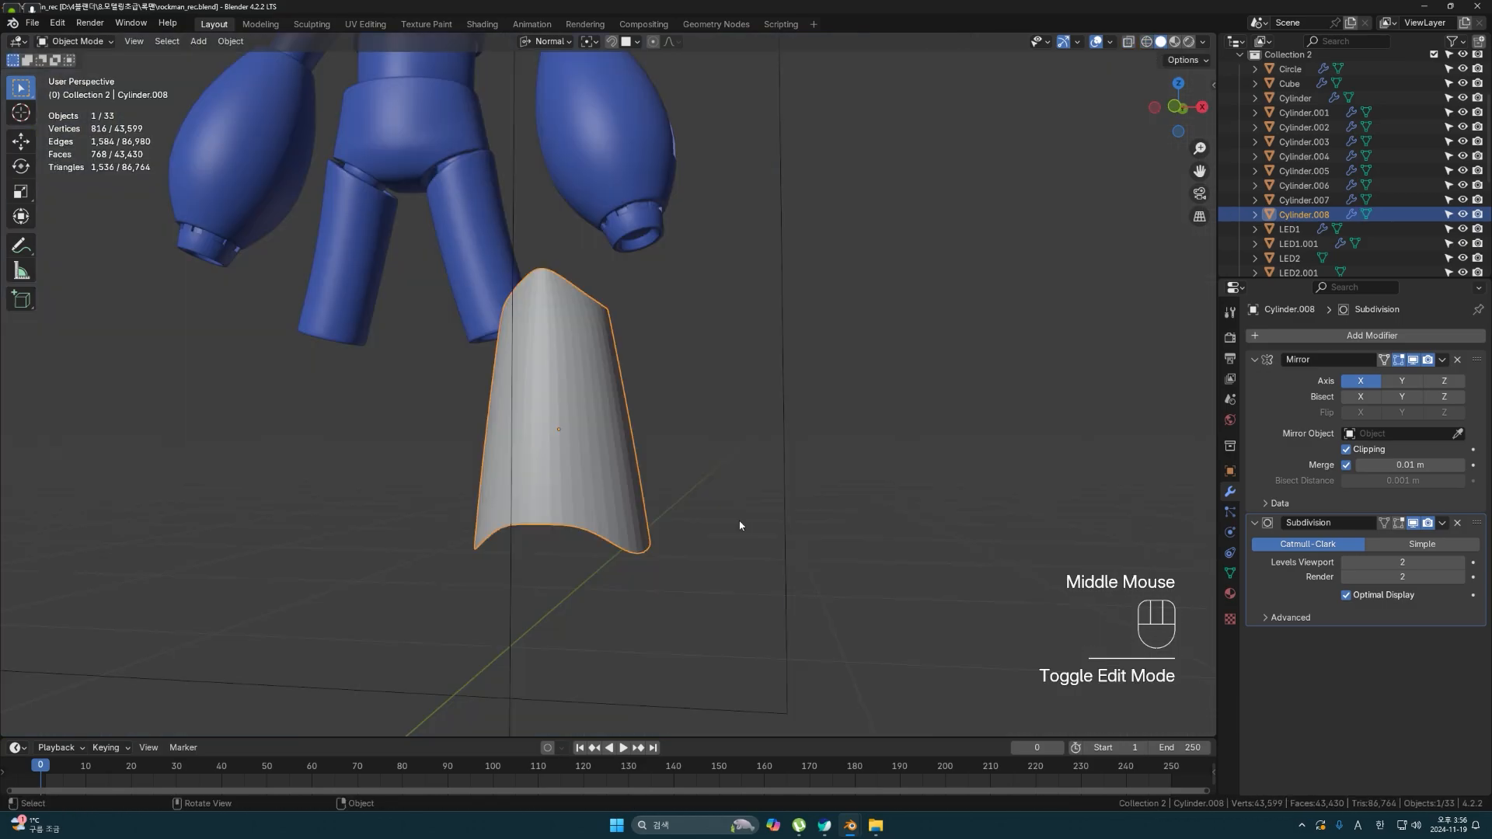
key(KP_1)
scroll(613, 520, up, 2)
key(r)
click(653, 488)
key(g)
click(666, 507)
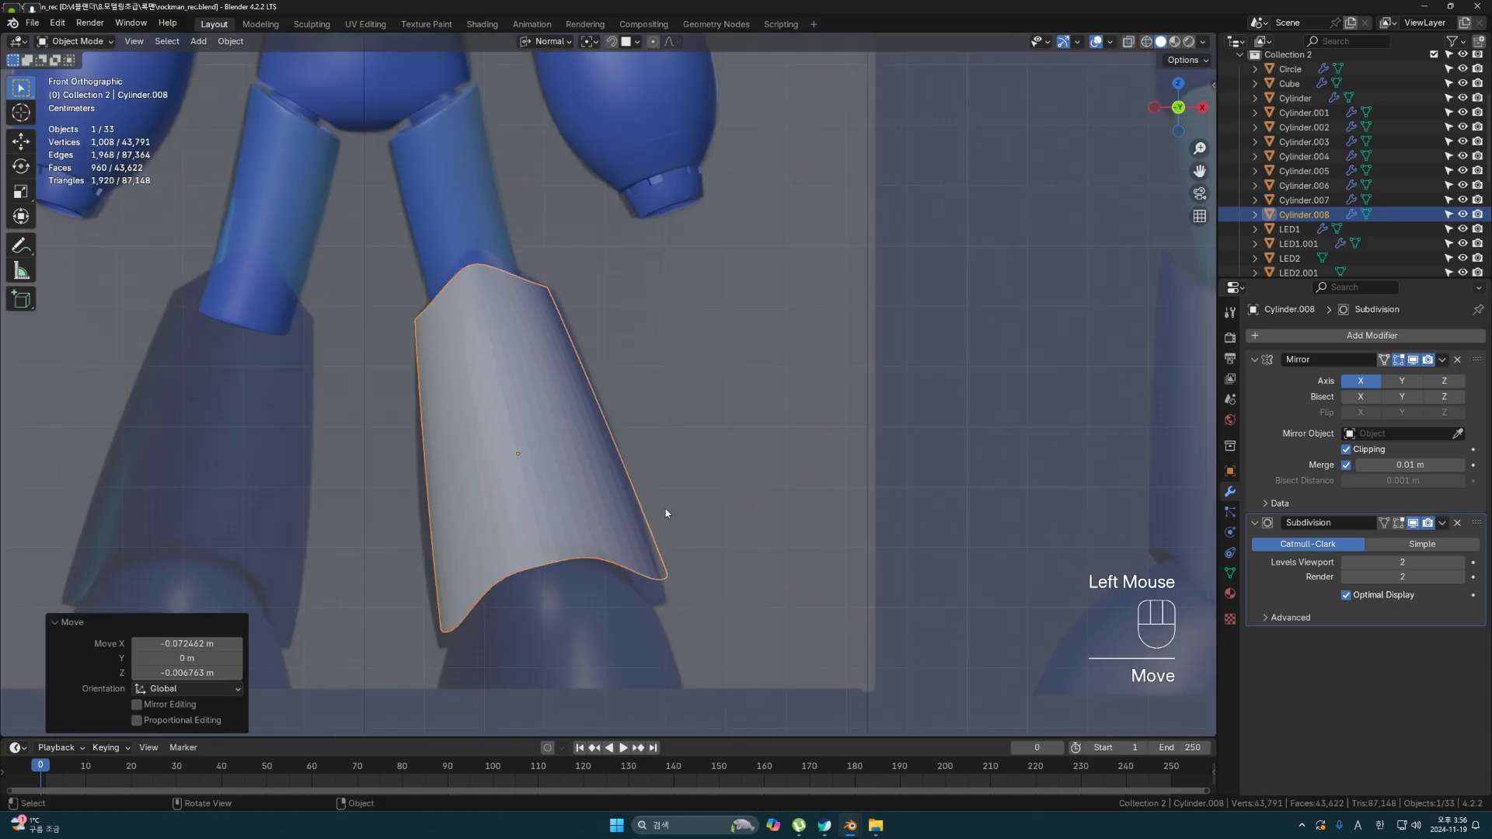
- Scale the edge loop above the lower rows along X to match the leg's width in the front-view reference
key(Tab)
key(shift+z)
key(shift+z)
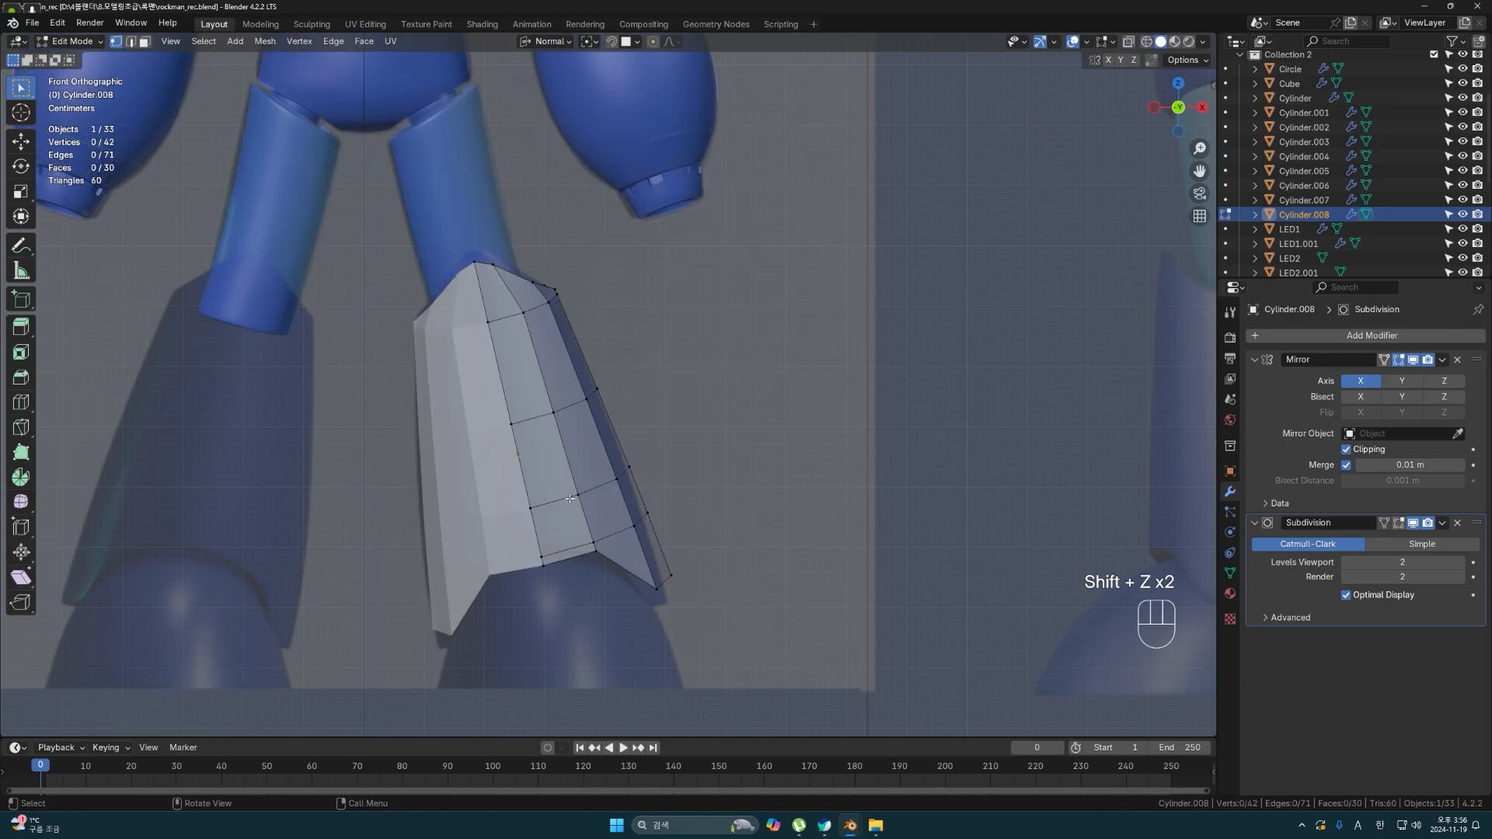
key(s)
key(x)
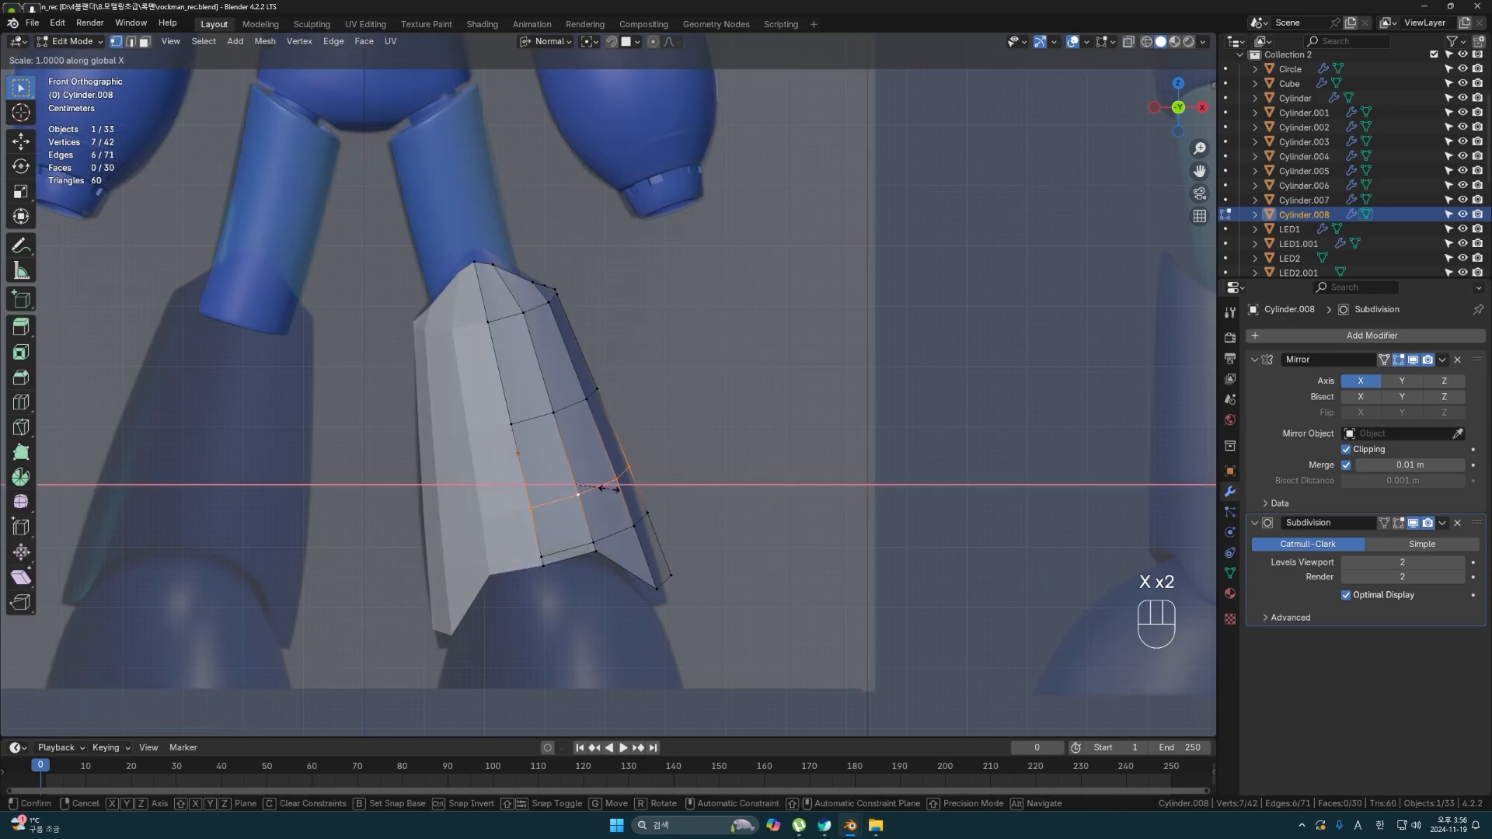
click(609, 489)
key(shift+z)
shift+drag(633, 372, 493, 440)
key(s)
key(Escape)
key(ctrl+z)
drag(626, 369, 493, 440)
click(678, 421)
- Select the lower vertex rows of the lower leg and scale them to fit the front-view reference
key(shift+z)
scroll(676, 442, down, 2)
key(shift+z)
mouse_move(676, 429)
mouse_down()
mouse_move(513, 556)
mouse_move(520, 546)
mouse_up()
key(shift+z)
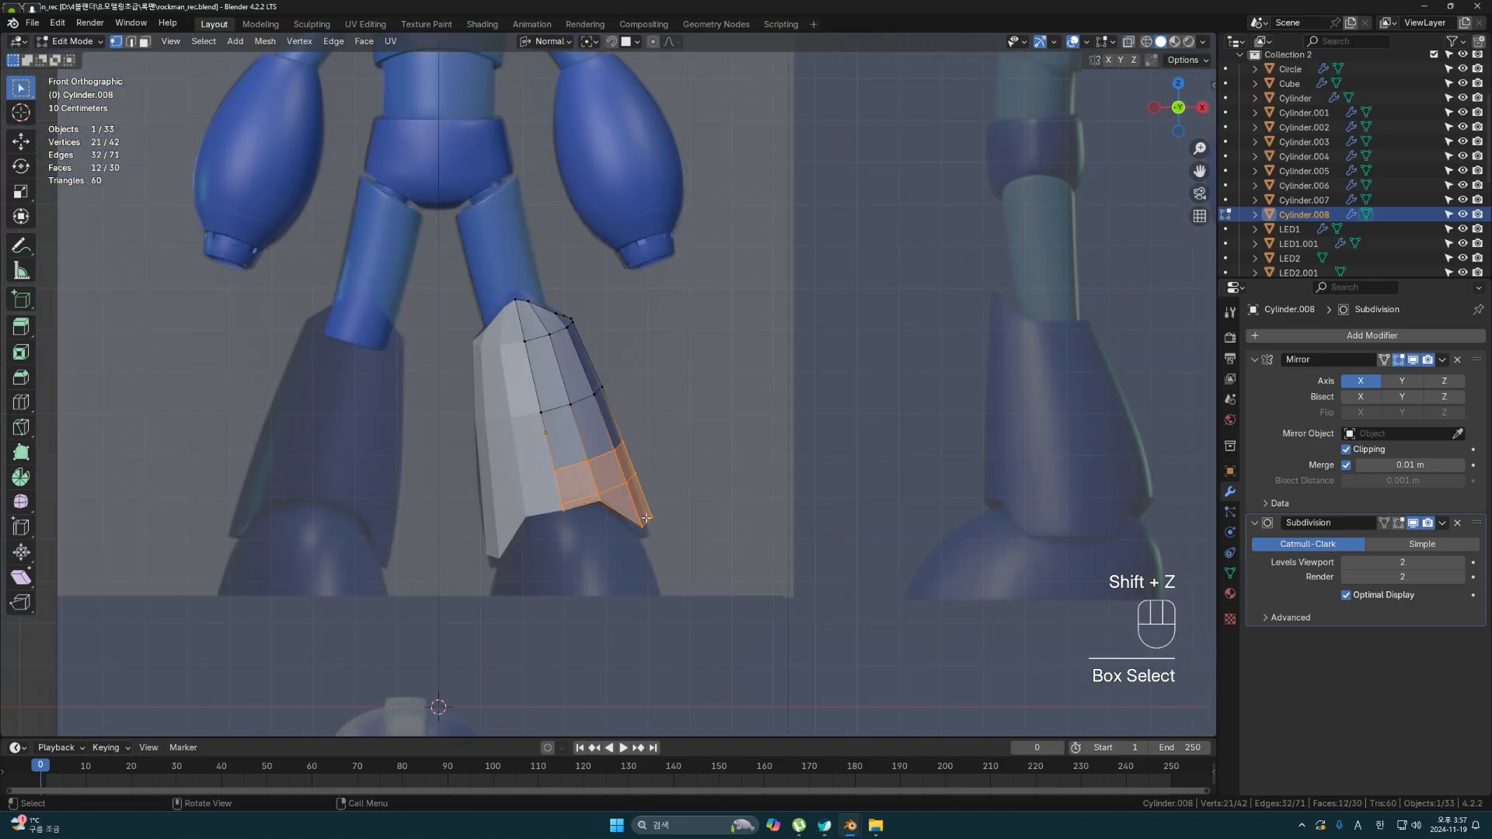
key(s)
click(641, 510)
click(669, 497)
- Move the upper front vertices of the lower leg in the side view to follow the reference outline
middle_drag(652, 497, 536, 502)
key(KP_3)
scroll(530, 389, up, 5)
shift+middle_drag(482, 202, 459, 326)
drag(434, 341, 535, 476)
key(g)
click(544, 399)
scroll(575, 396, down, 2)
scroll(505, 420, up, 2)
key(g)
mouse_move(698, 509)
middle_down()
mouse_move(727, 512)
mouse_move(668, 511)
middle_up()
key(Tab)
- Move the lower leg's bottom edge loop slightly down in the front view to match the reference
key(grave)
click(579, 457)
key(shift+z)
scroll(667, 511, up, 3)
key(Tab)
key(shift+z)
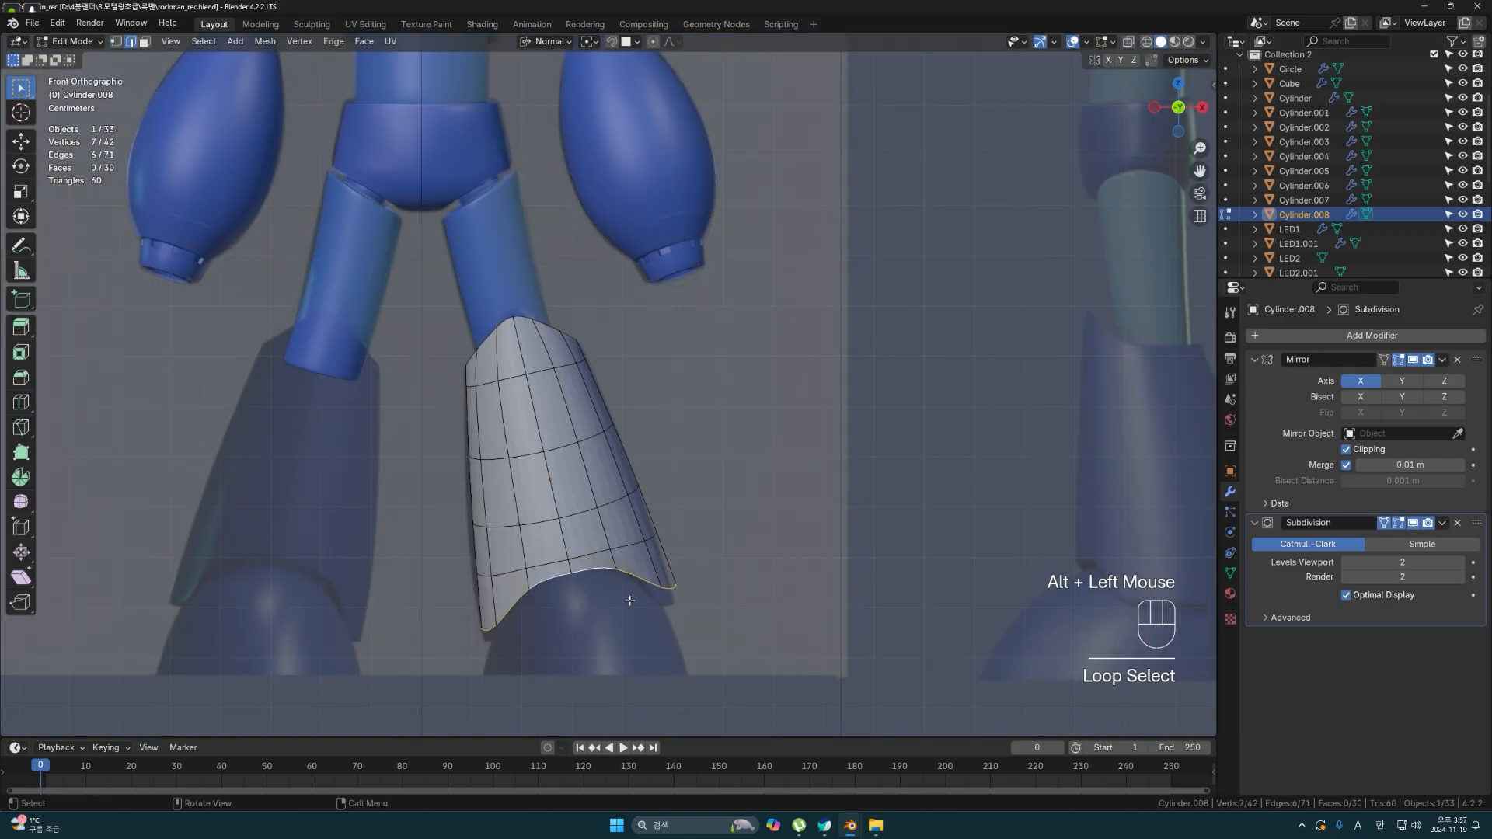
key(g)
click(628, 613)
- Scale the edge loop just above the bottom of the lower leg to match the reference width
alt+click(603, 555)
key(s)
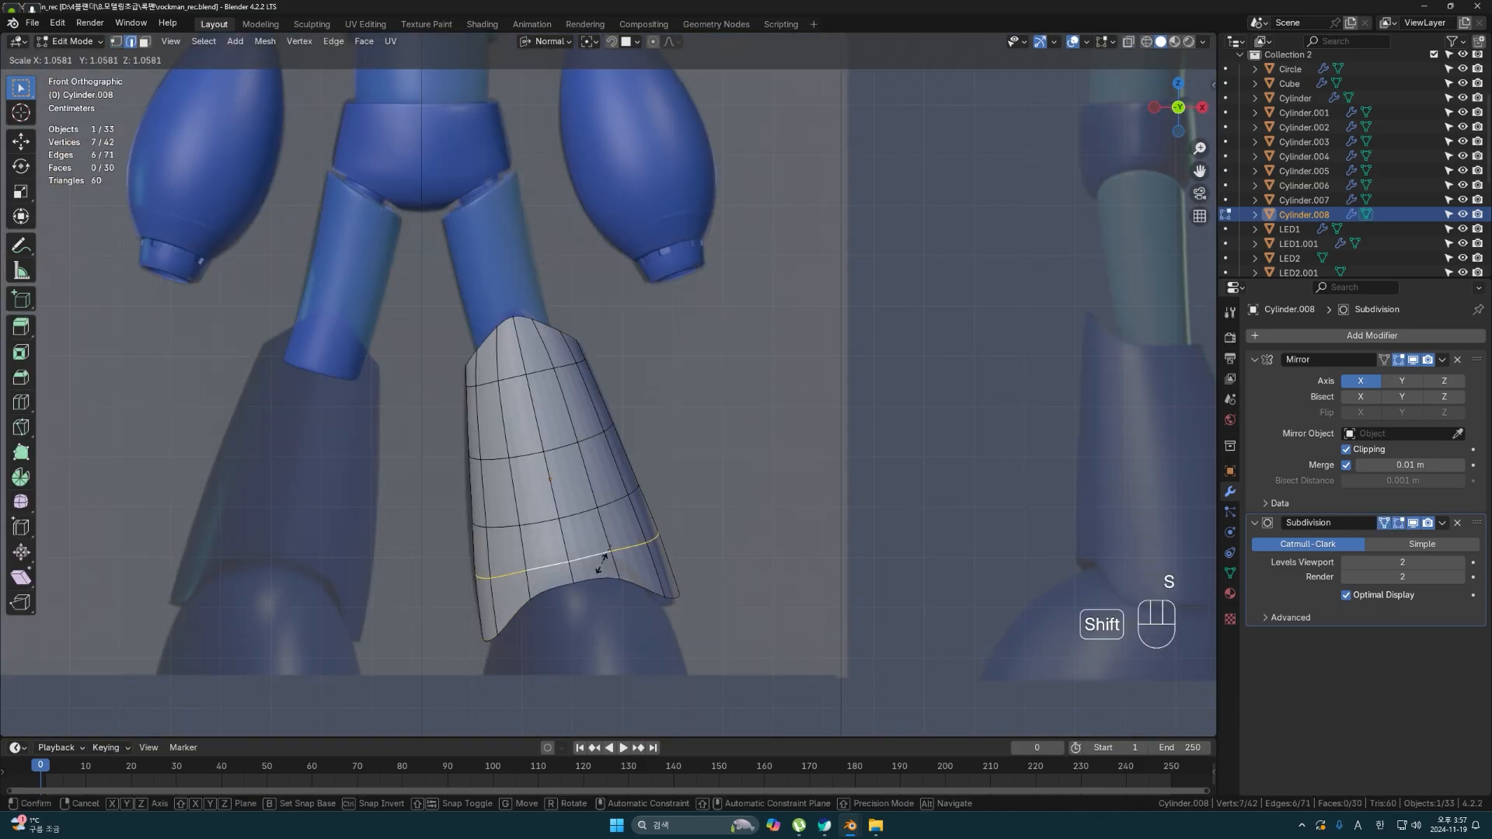
click(599, 558)
click(758, 560)
scroll(757, 560, down, 1)
key(Tab)
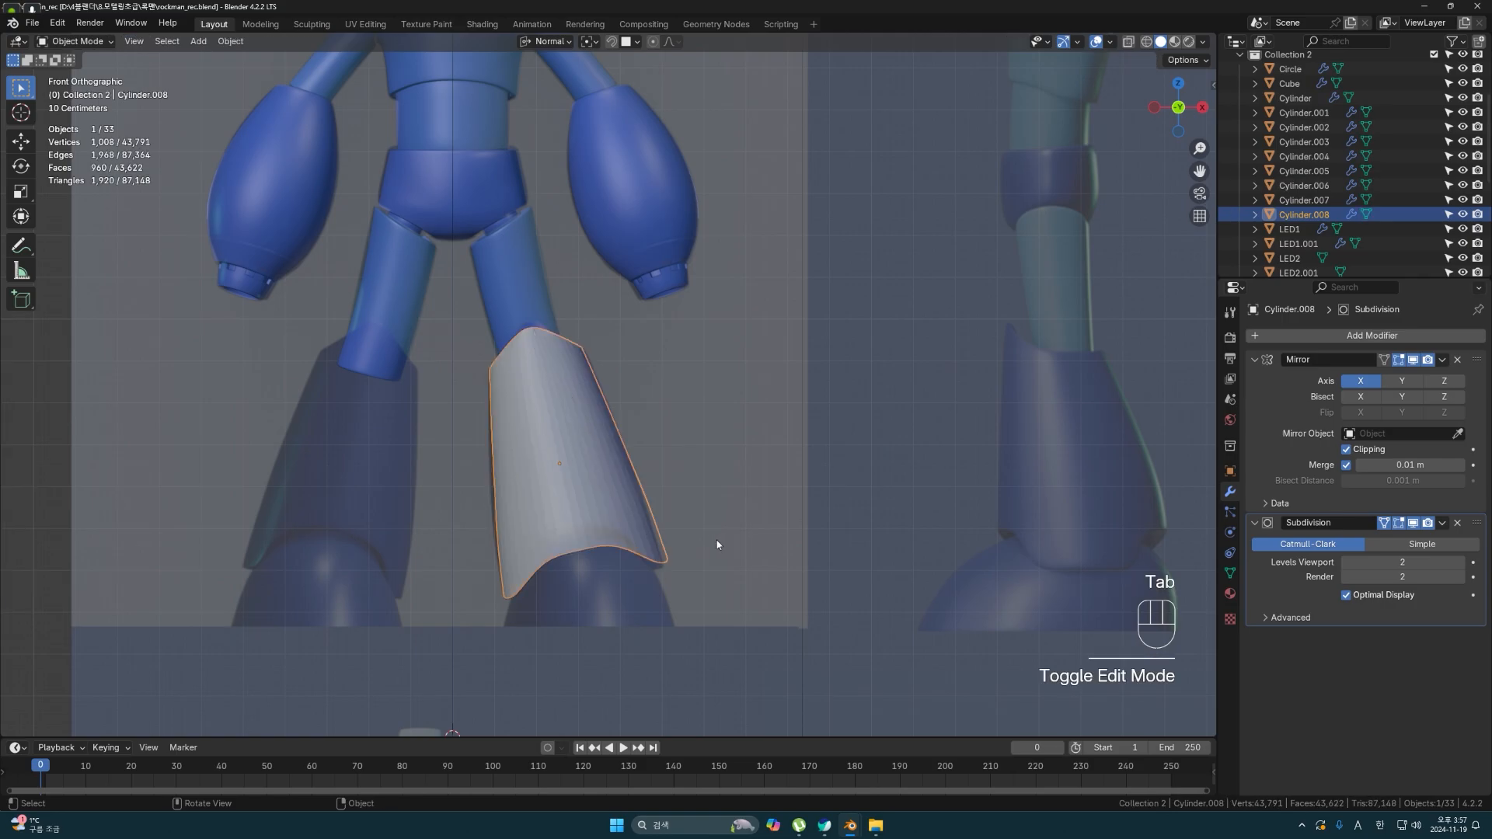
- Move the peak at the top front of the lower leg slightly in the front view
drag(596, 426, 591, 422)
key(shift+z)
key(shift+z)
key(Tab)
scroll(571, 357, up, 3)
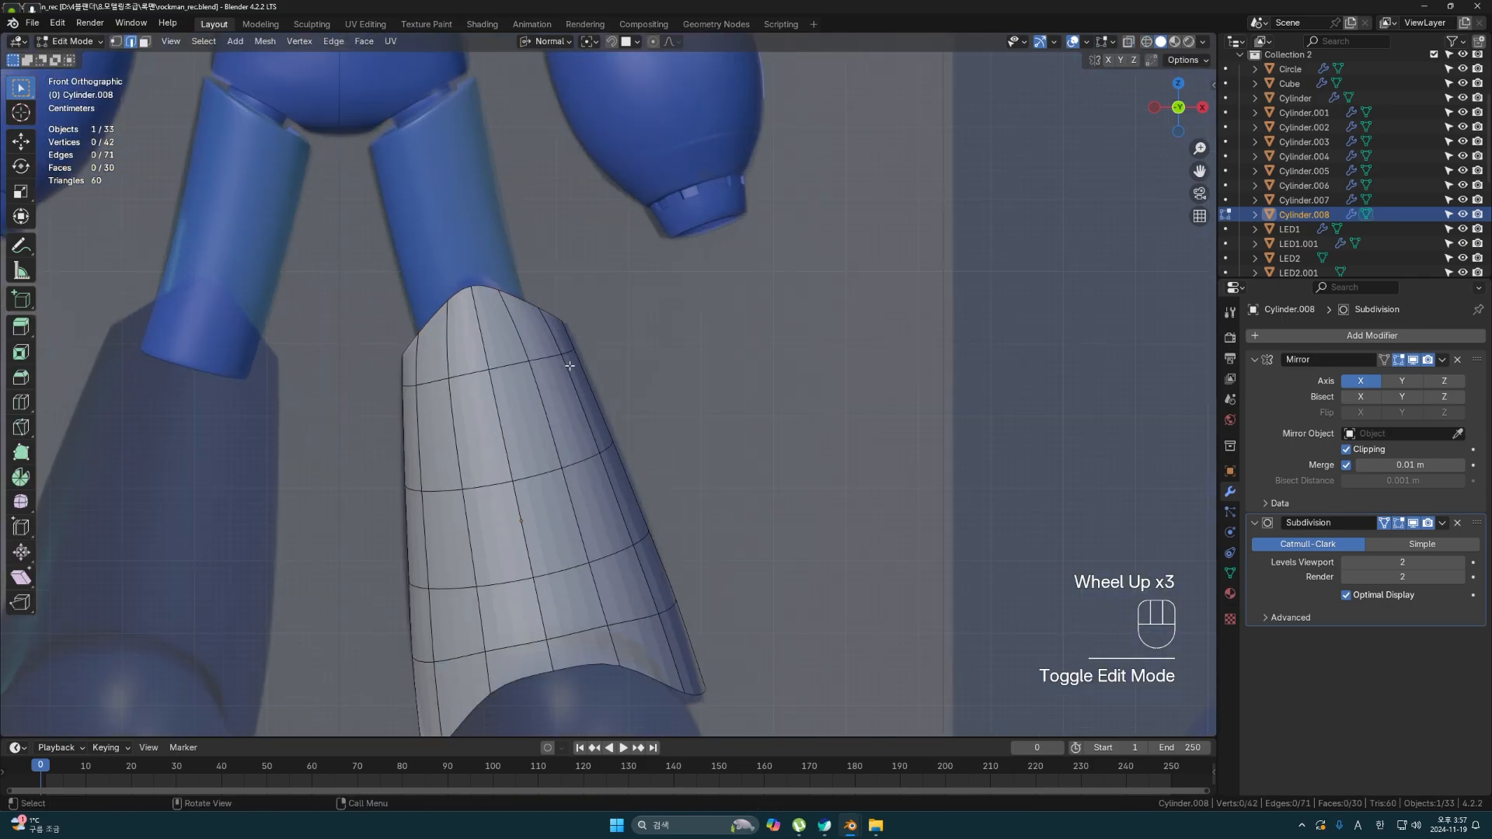
drag(479, 291, 486, 300)
key(g)
click(486, 295)
middle_drag(622, 404, 491, 402)
- Apply Shade Smooth to the lower leg and isolate it in local view
key(Tab)
right_click(614, 427)
click(601, 425)
key(KP_Divide)
- Move the vertex at the back of the lower leg's bottom edge slightly in the side view
key(KP_3)
key(Tab)
scroll(700, 474, up, 3)
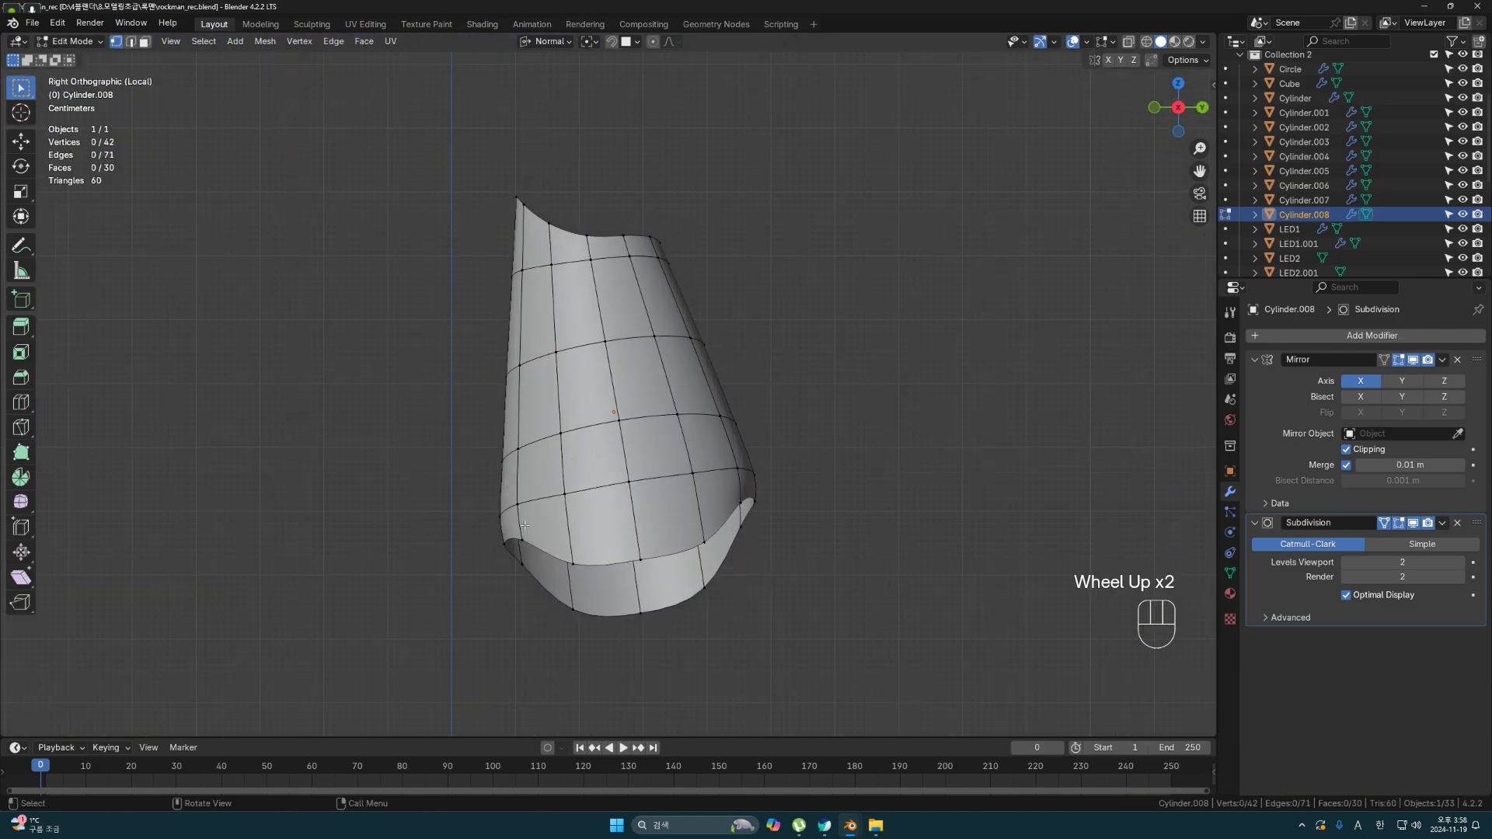
click(782, 525)
key(g)
click(782, 532)
click(856, 509)
- Refine the position of the back bottom vertex to smooth the curve of the lower opening
middle_drag(856, 510, 696, 523)
key(grave)
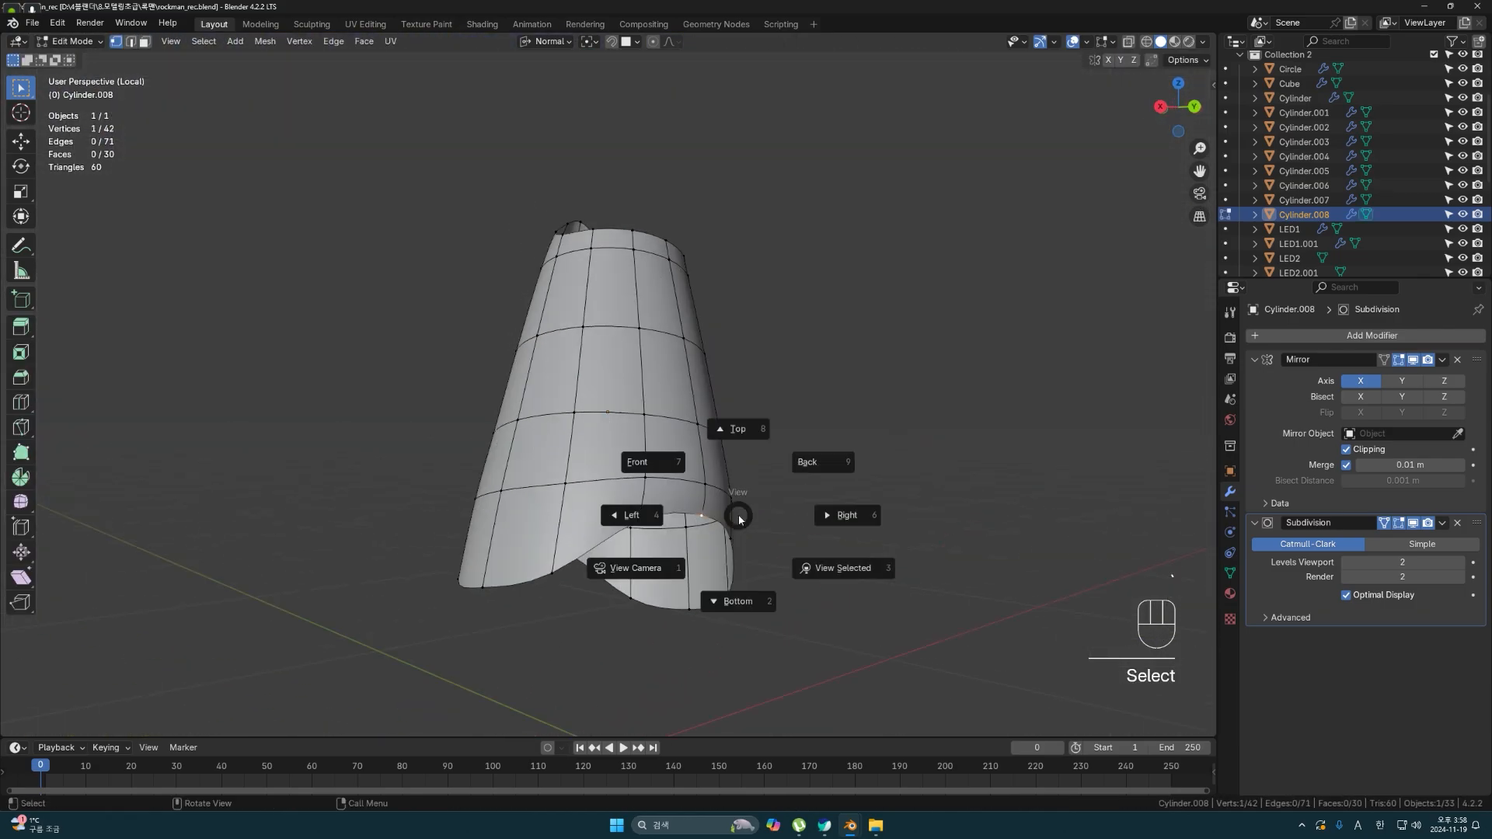
click(769, 511)
key(g)
click(779, 509)
key(g)
click(753, 507)
key(Tab)
middle_drag(676, 412, 733, 466)
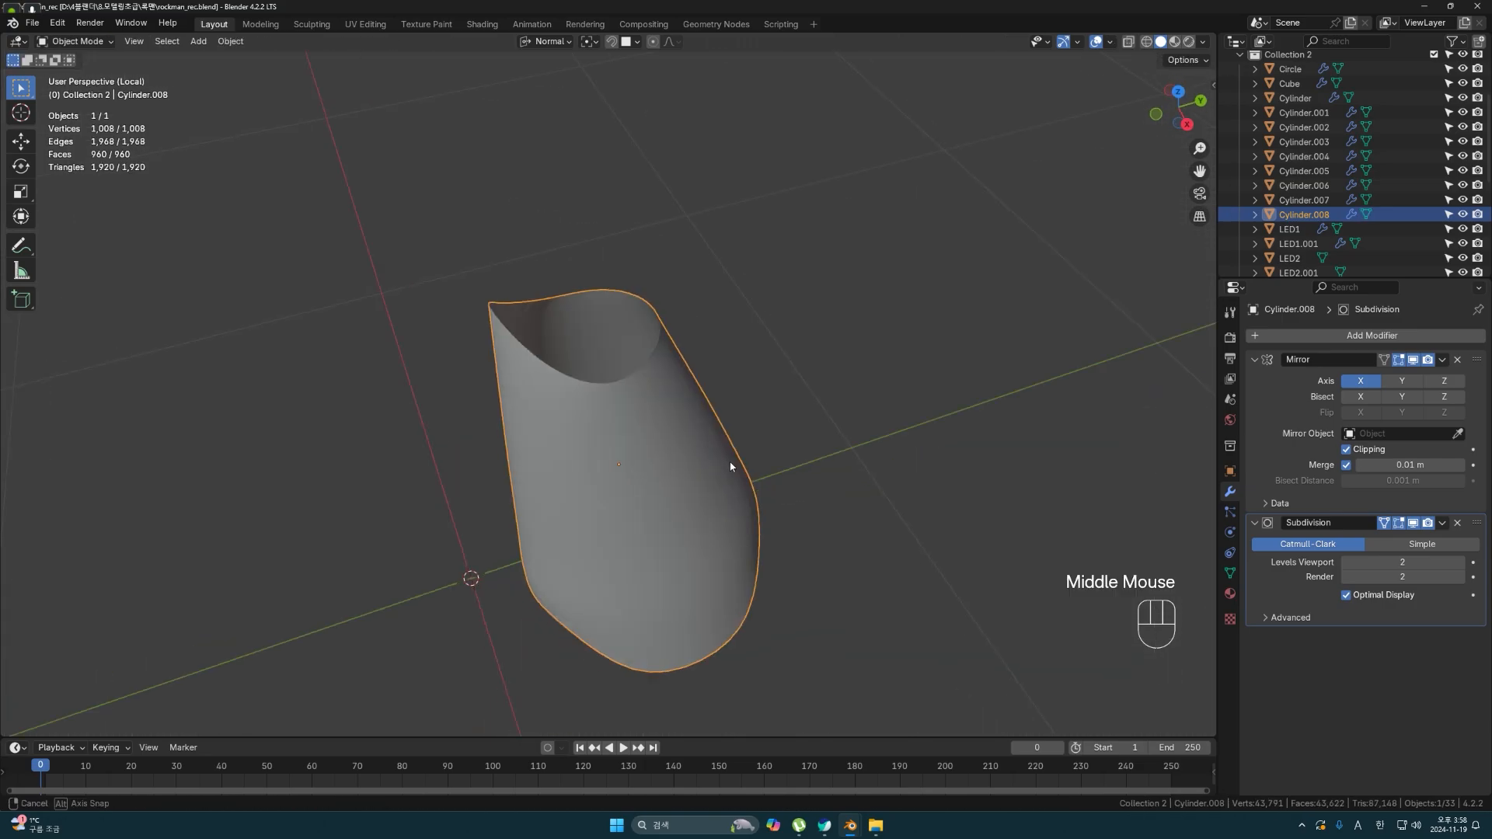
- Turn off the Subdivision modifier's display in Edit Mode for the lower leg
key(Tab)
click(1399, 524)
middle_drag(901, 443, 853, 350)
click(1399, 523)
key(Tab)
key(Tab)
middle_drag(777, 436, 688, 498)
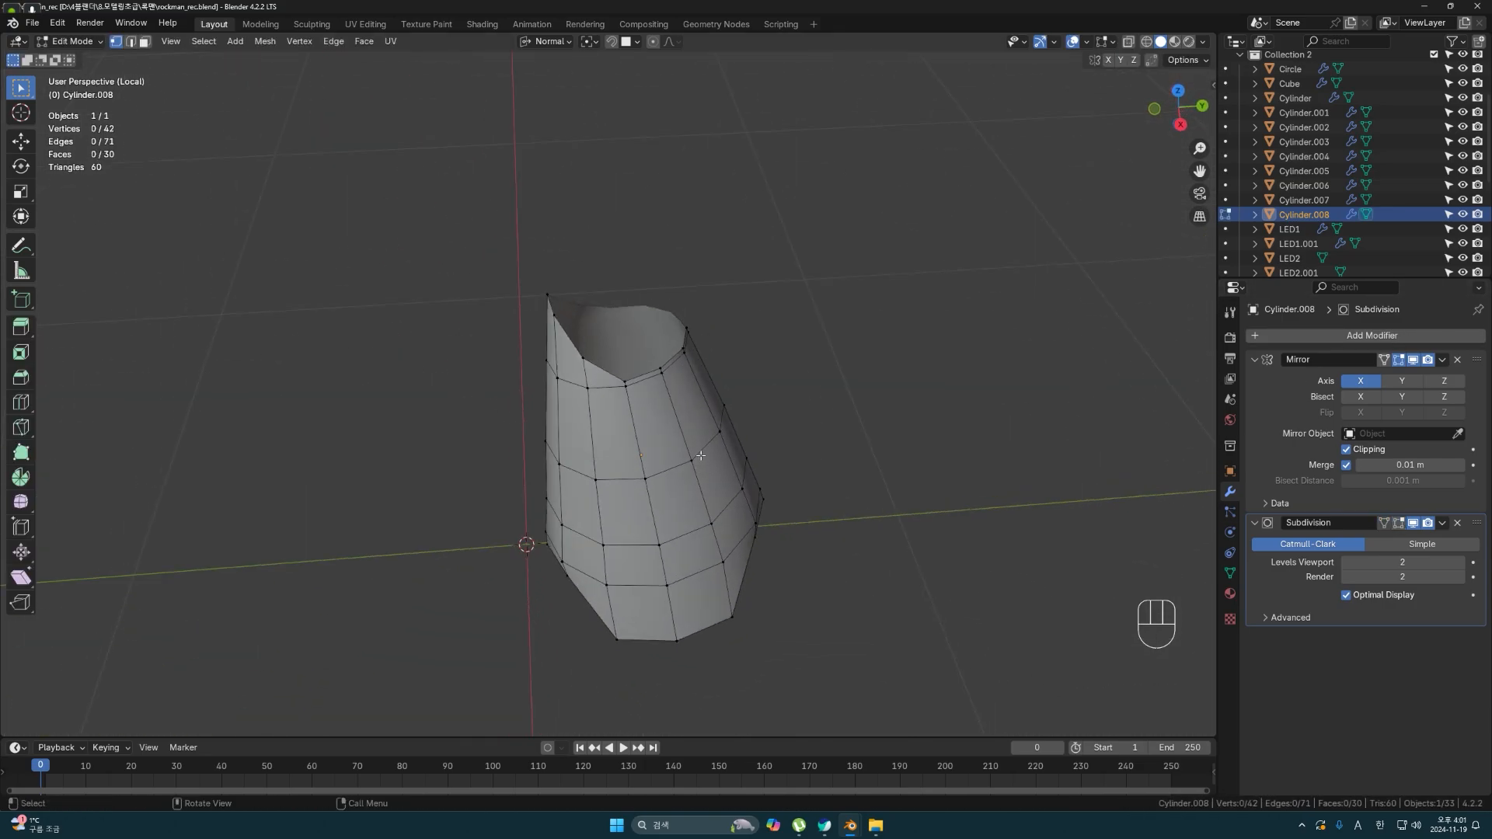
- Extrude the top edge loop of the lower leg inward with a scale of 0.714 to form a rim
scroll(701, 455, up, 1)
scroll(676, 334, up, 2)
shift+middle_drag(676, 335, 649, 545)
key(2)
alt+shift+click(586, 465)
alt+shift+click(596, 480)
key(e)
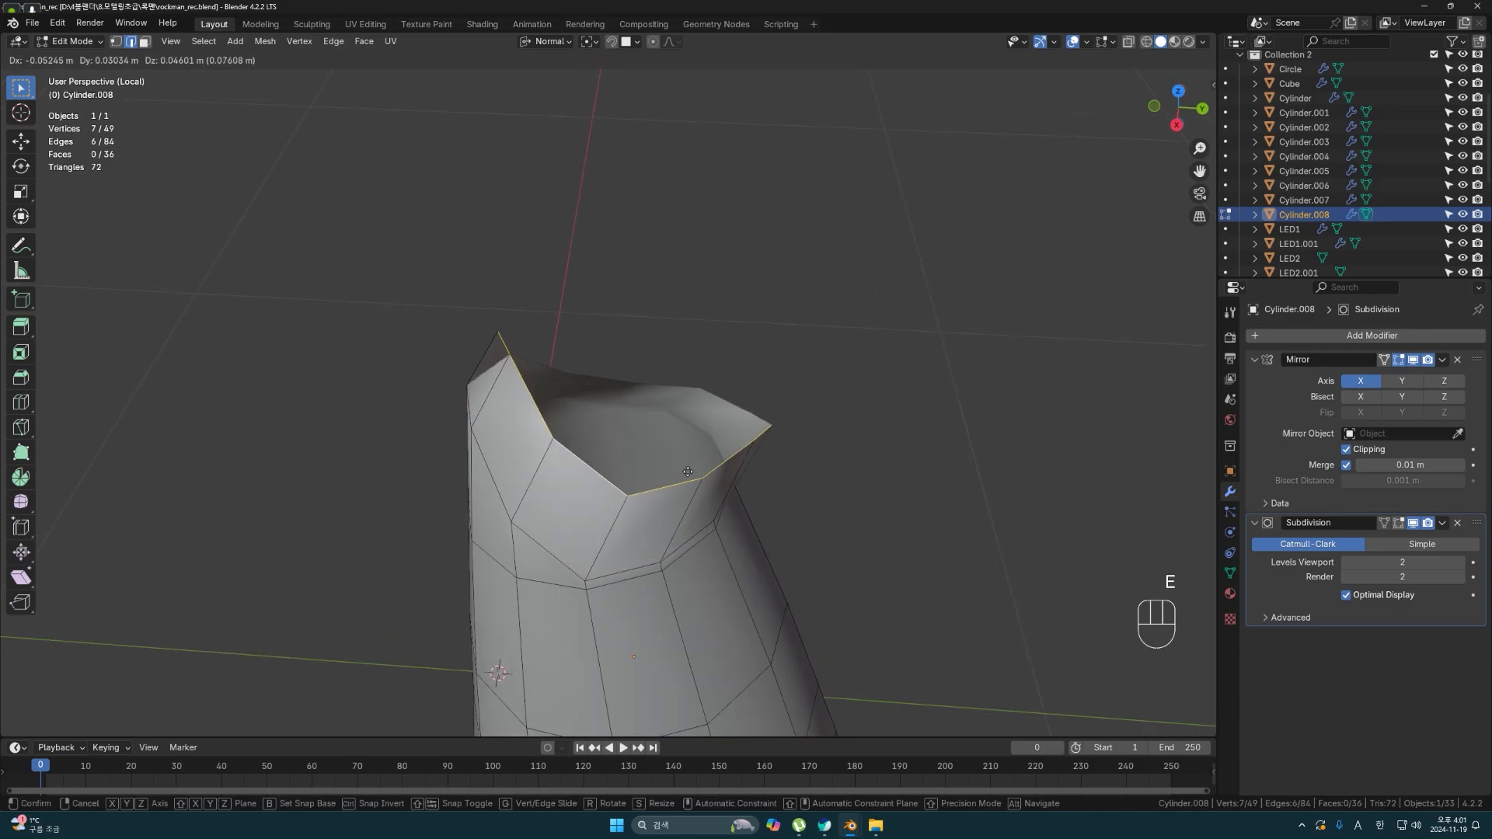
key(s)
click(657, 509)
middle_drag(657, 509, 605, 514)
- Extrude the inner rim loop down into the lower leg along Z and scale it
key(e)
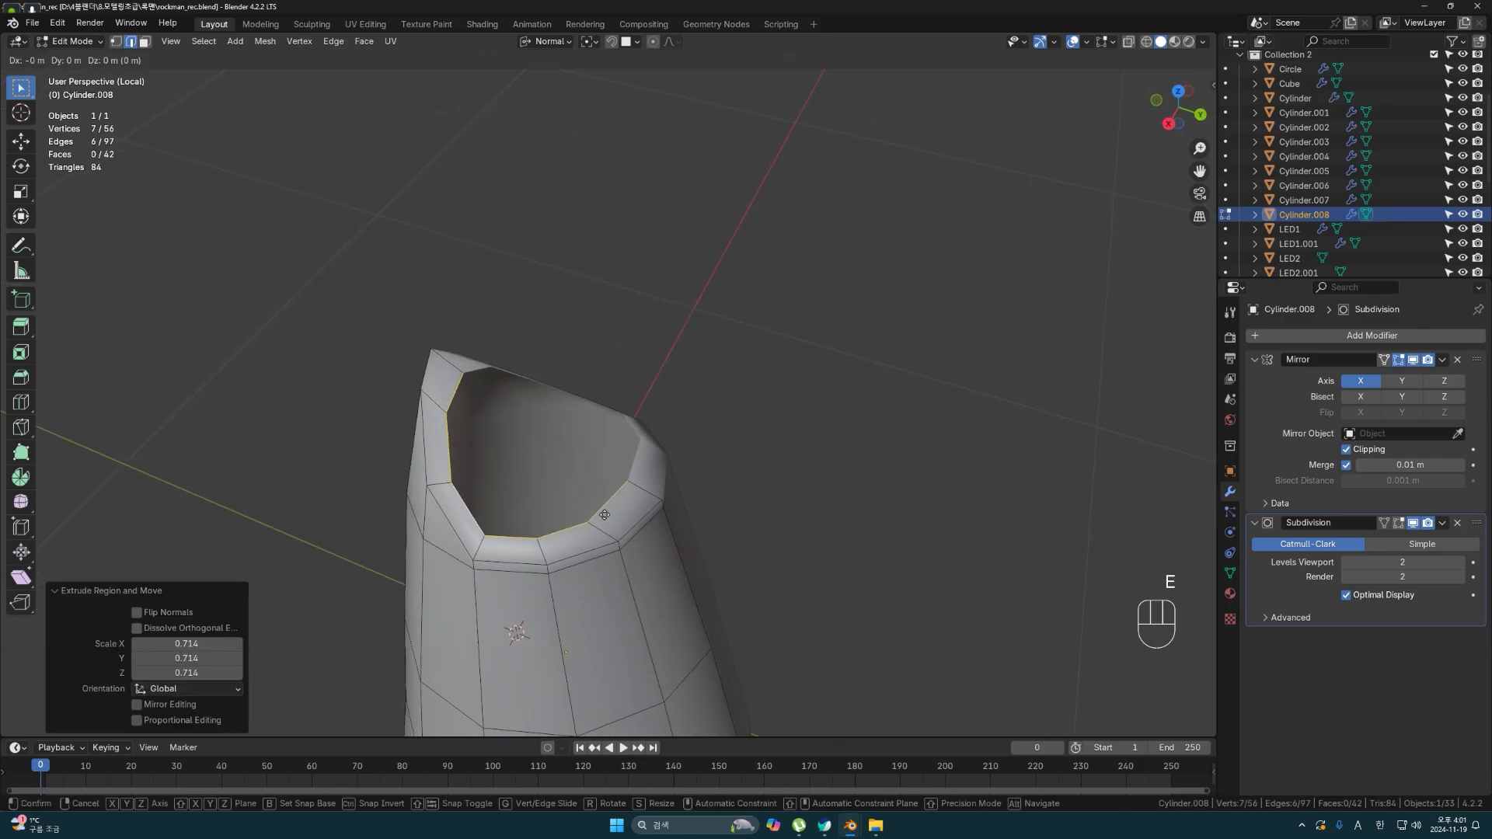
key(z)
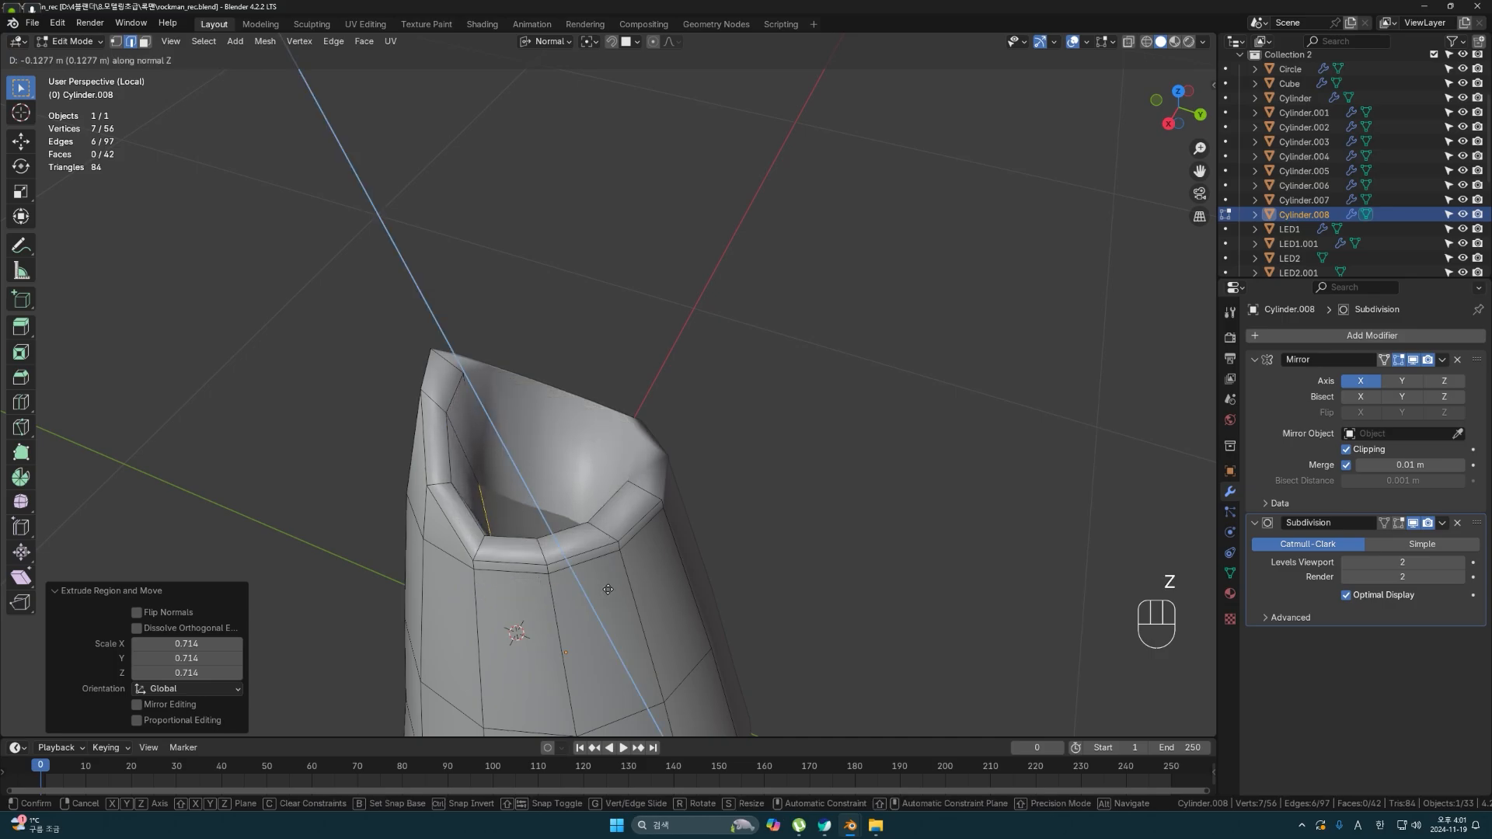
key(z)
click(608, 564)
key(s)
middle_drag(608, 563, 536, 482)
click(543, 552)
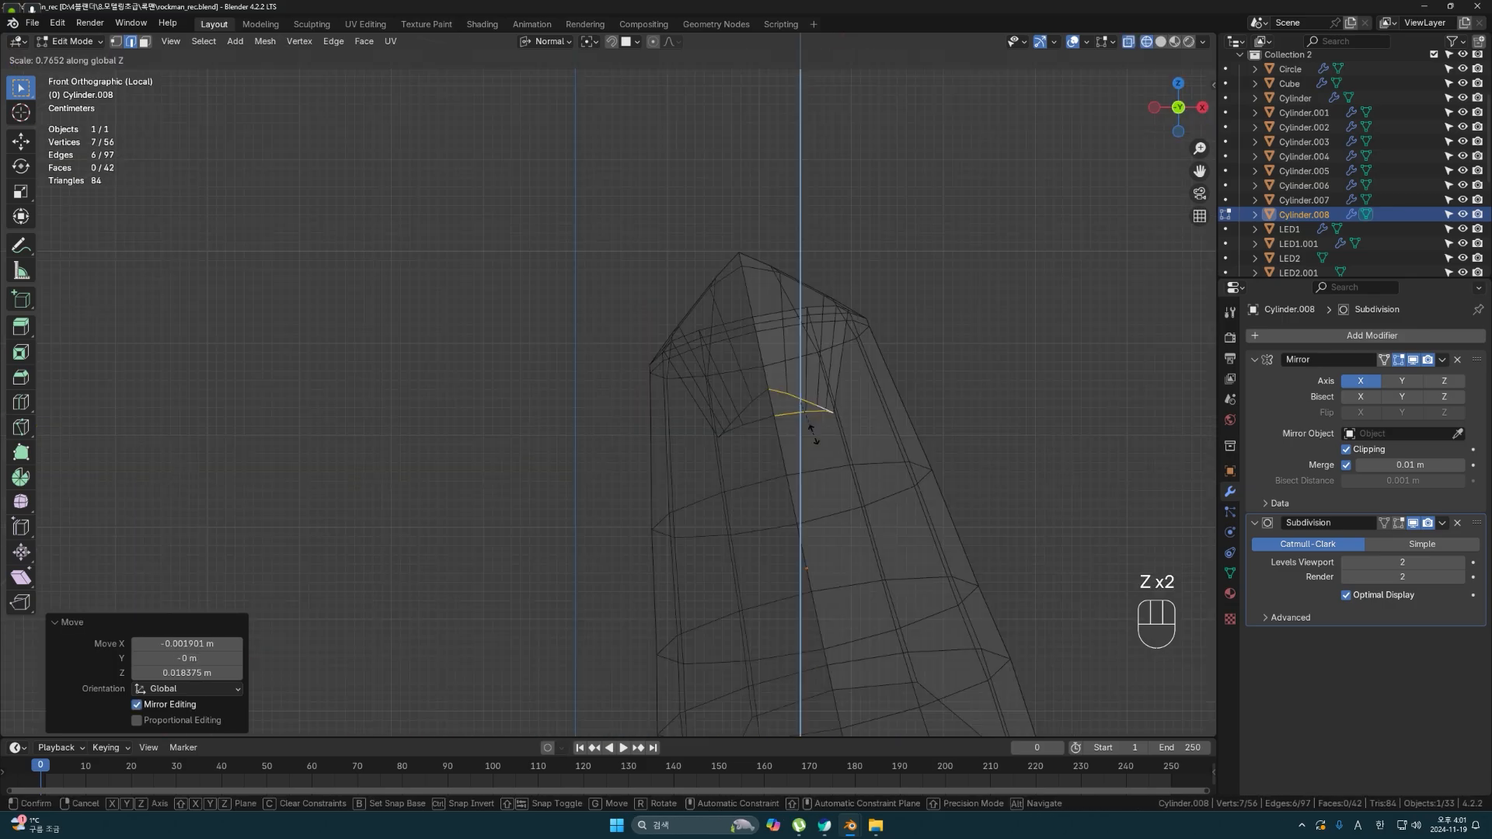
- Flatten the extruded inner loop along Z and rotate it -12.2° in the front view
click(811, 430)
scroll(811, 430, up, 2)
key(r)
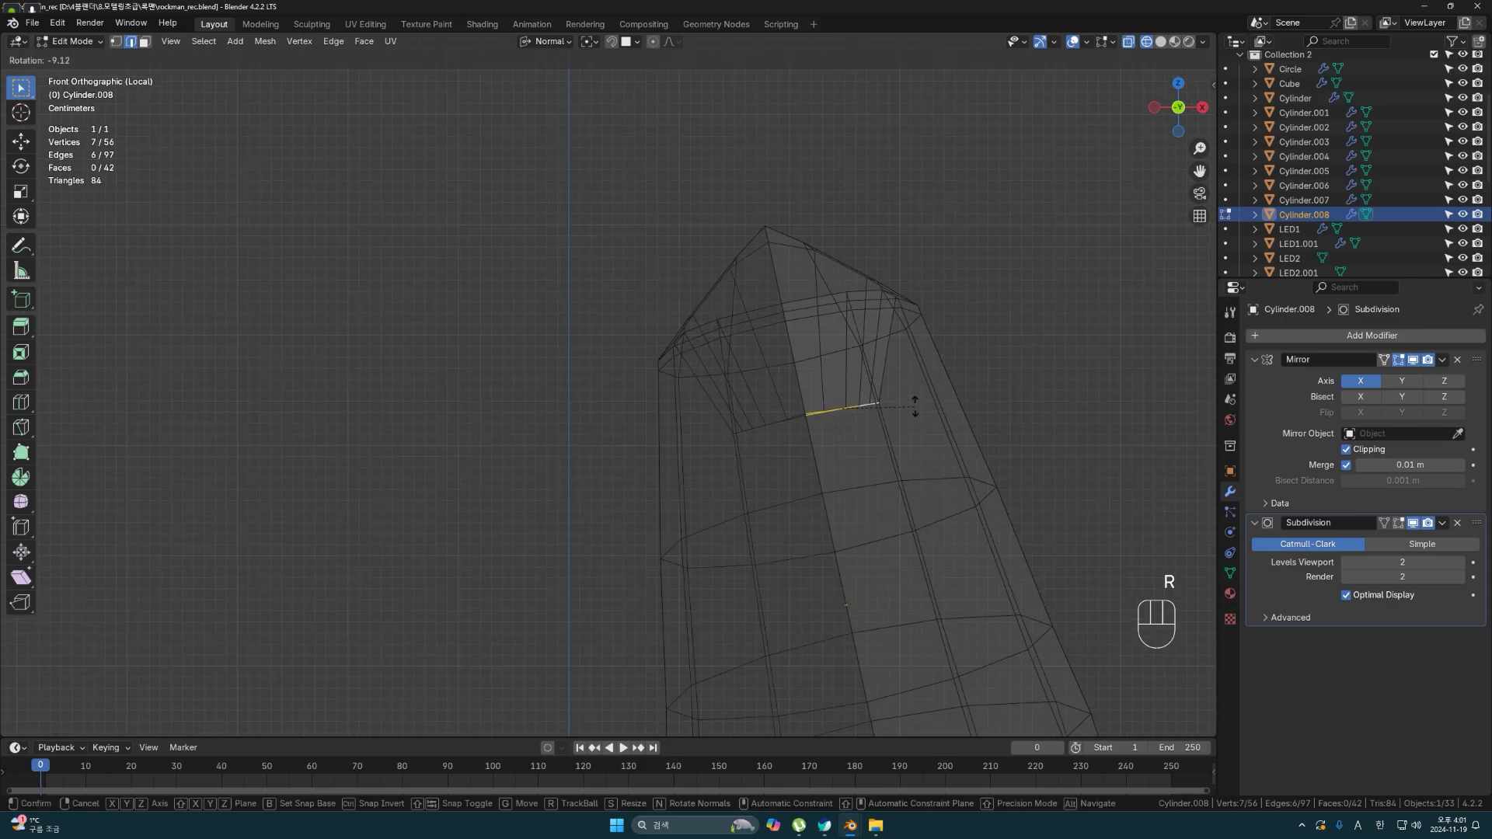
click(909, 408)
scroll(907, 413, down, 2)
middle_drag(800, 456, 793, 412)
key(shift+z)
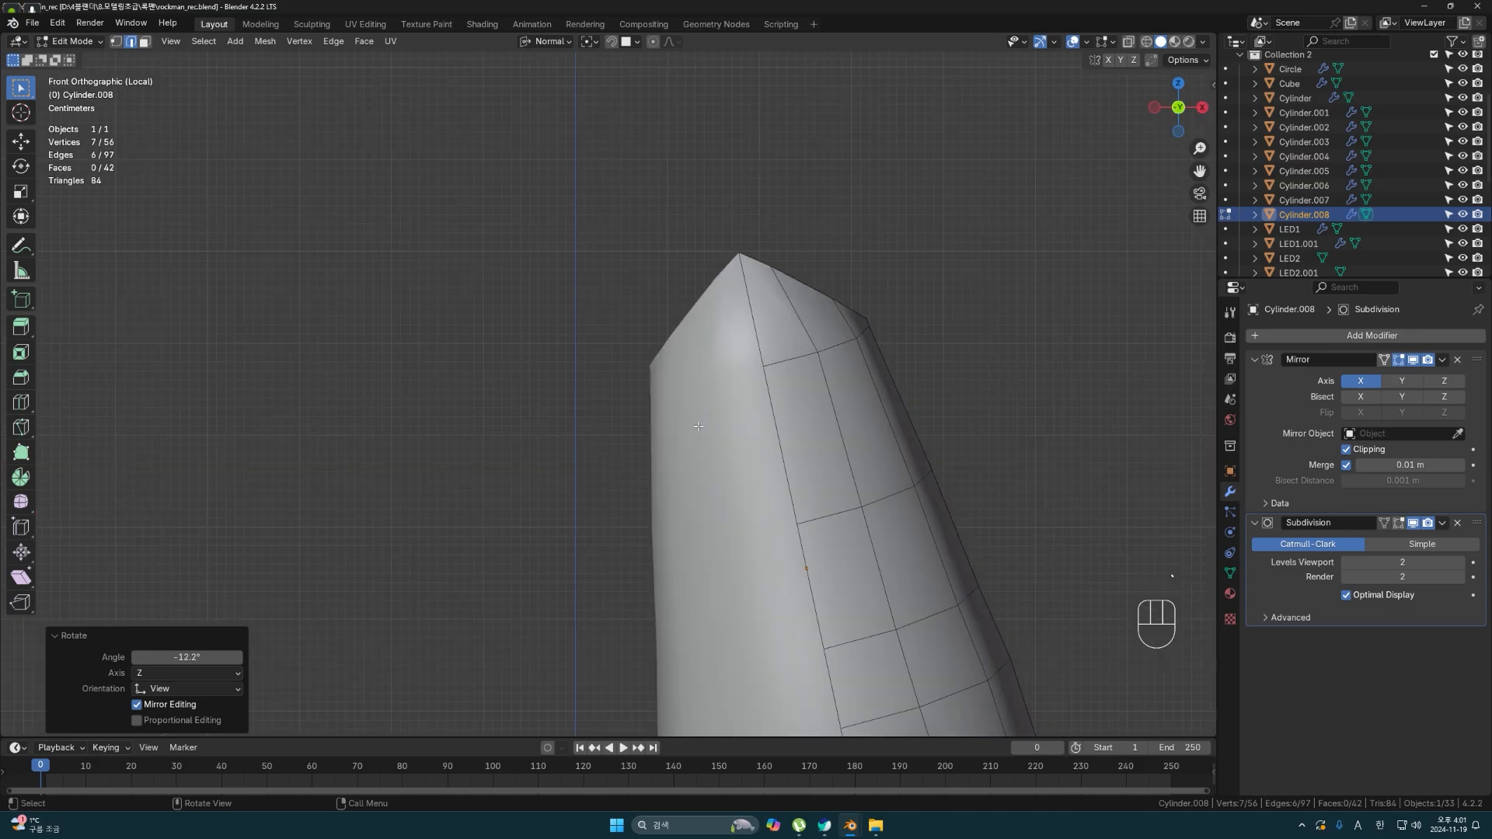
- Slide the inner loop upward inside the lower leg and rotate it to adjust its tilt
key(shift+z)
key(g)
key(g)
click(838, 401)
key(r)
click(843, 396)
- Flatten the inner loop with a Z scale of 0 and tilt it to suit the leg's angle
key(s)
key(x)
key(z)
key(x)
key(z)
key(z)
click(843, 396)
key(r)
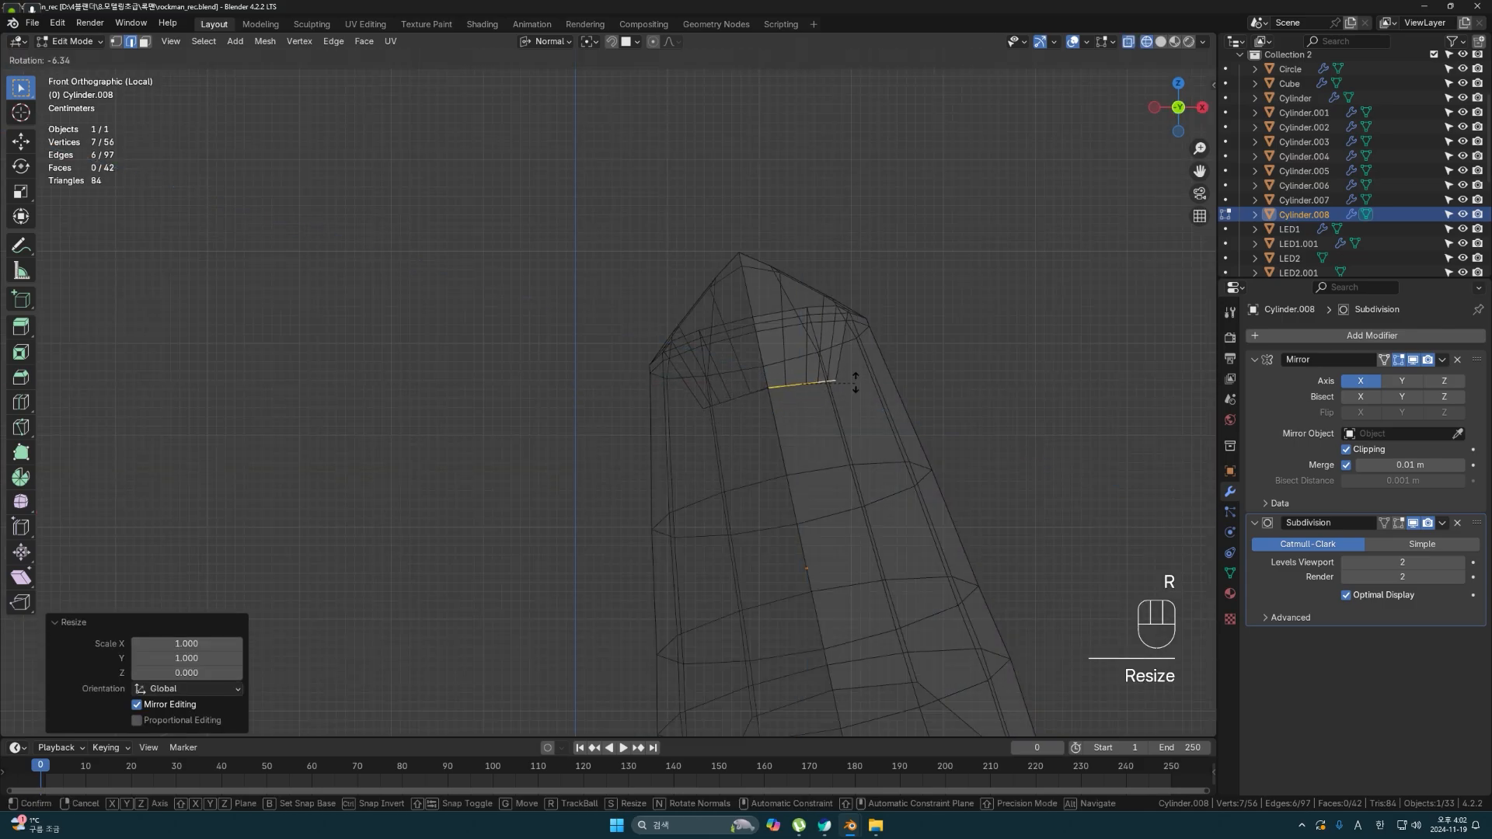
click(854, 390)
scroll(846, 398, down, 2)
click(846, 399)
key(shift+z)
- Fill the inner loop with a face and add a supporting edge loop close to it with factor -0.924
middle_drag(846, 400, 479, 395)
click(513, 427)
alt+click(516, 426)
key(f)
key(ctrl+r)
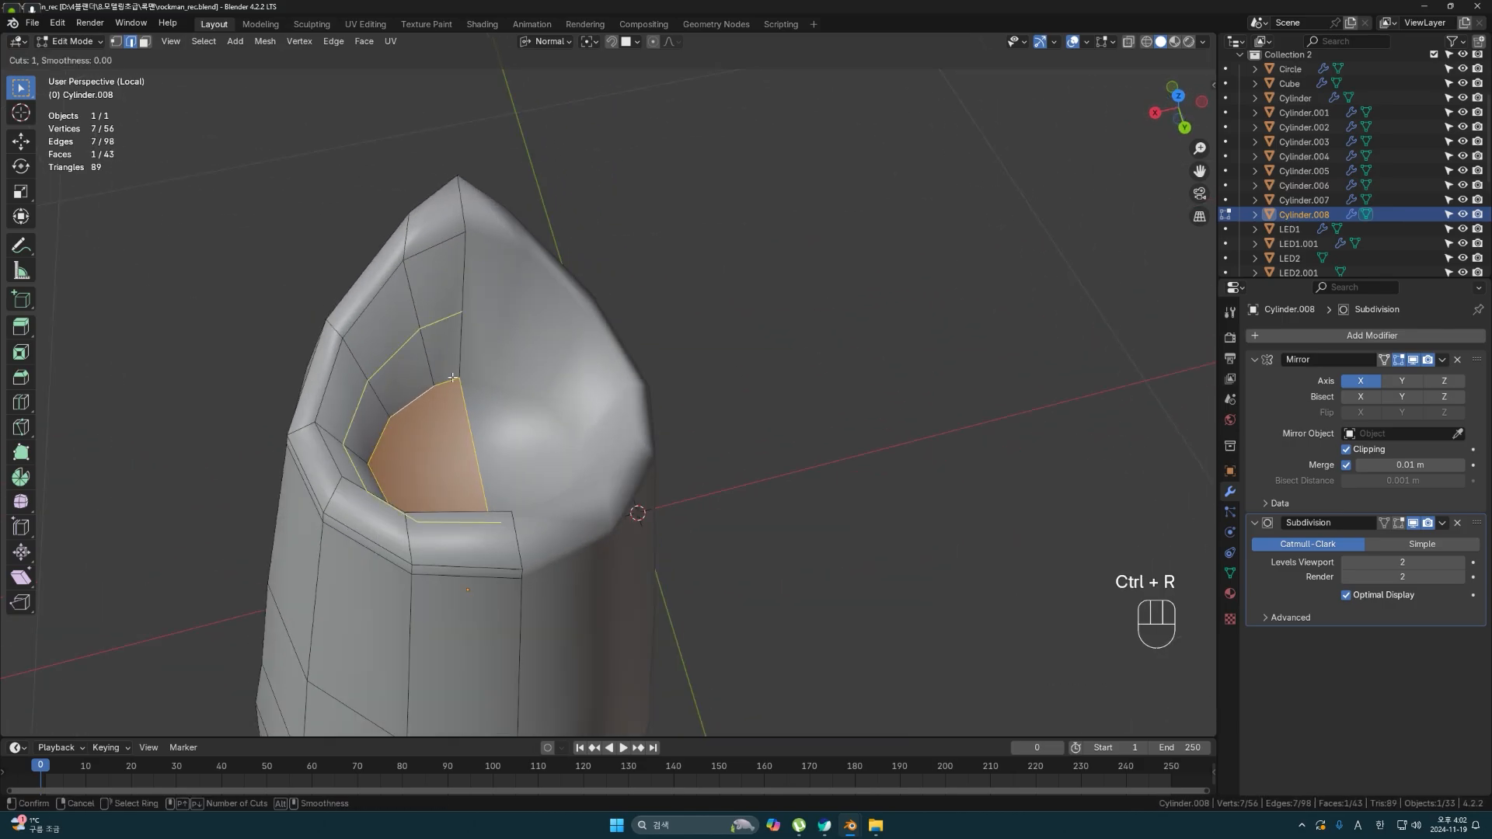
click(456, 367)
click(471, 437)
middle_drag(462, 373, 476, 297)
- Add two more supporting edge loops around the rim of the lower leg's top opening
key(ctrl+r)
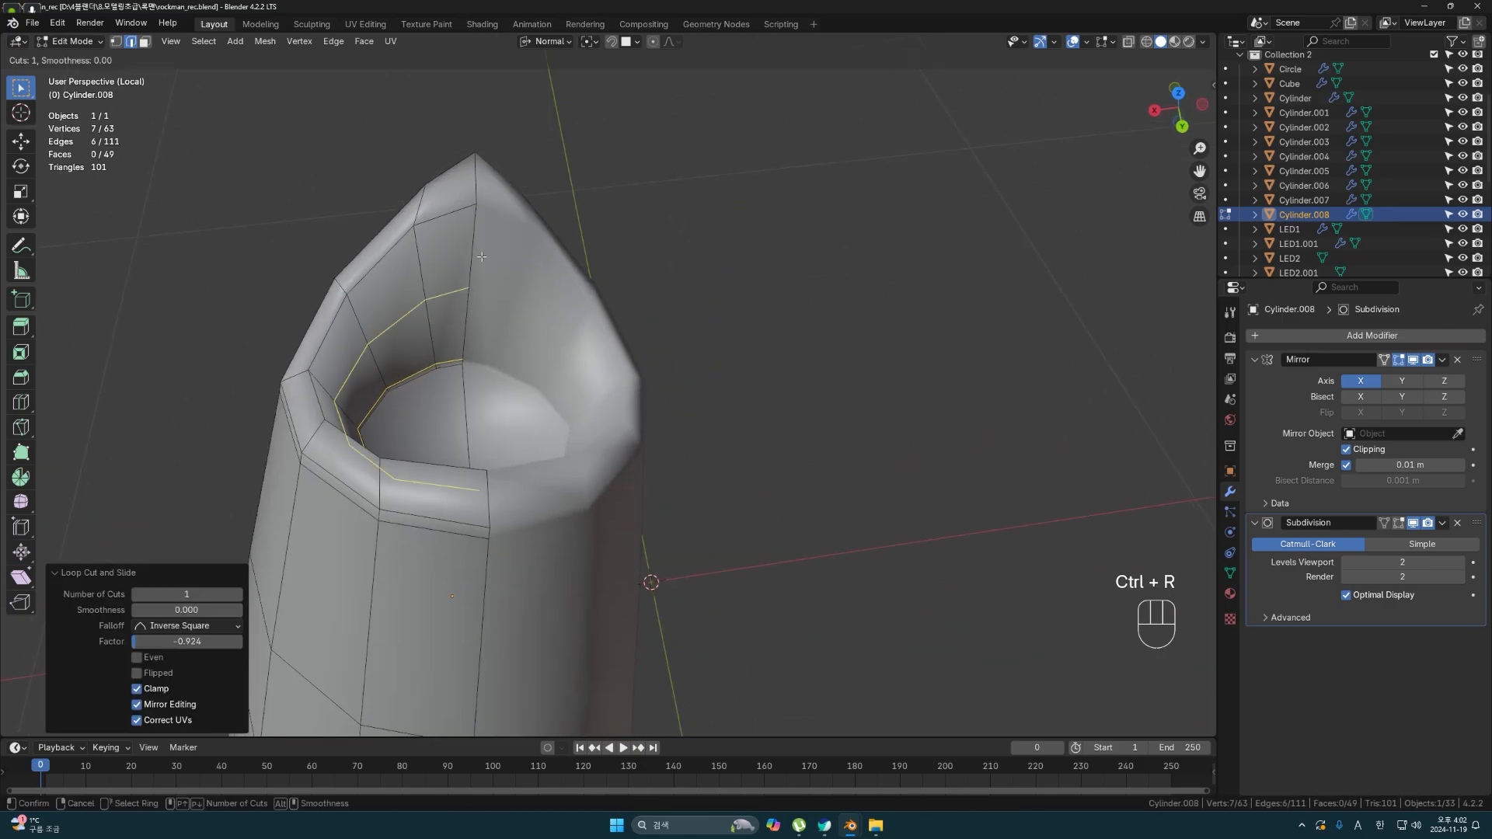
click(482, 257)
click(477, 183)
middle_drag(476, 184, 661, 226)
middle_drag(661, 225, 696, 257)
ctrl+middle_drag(696, 384, 602, 497)
key(ctrl+r)
click(572, 514)
click(583, 505)
click(876, 444)
key(Tab)
middle_drag(876, 466, 726, 446)
key(Tab)
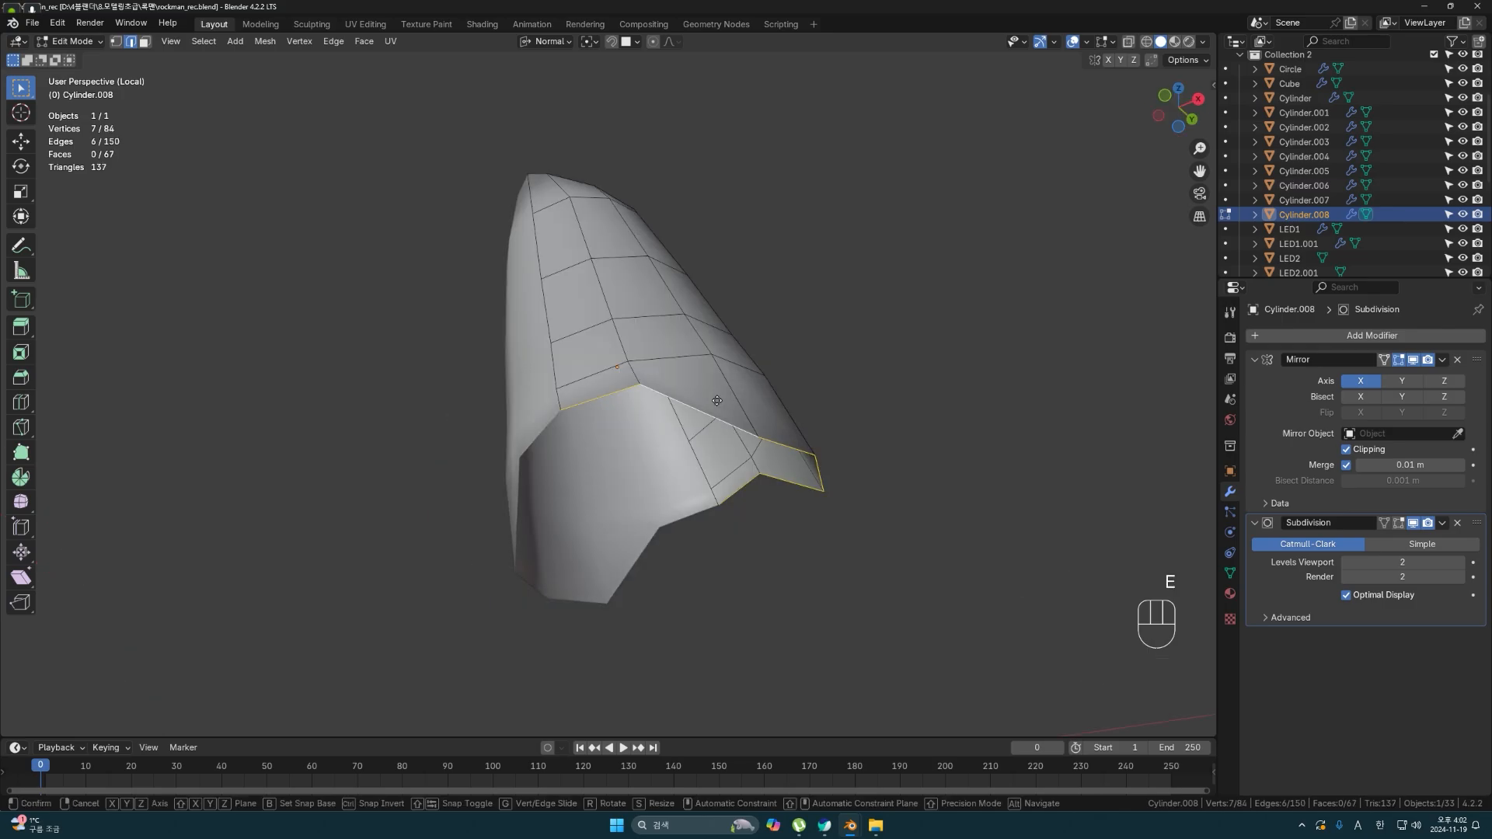
- Extrude the lower leg's bottom edge loop inward with a scale of 0.679 and stretch the new loop along Y by 1.127
key(e)
key(s)
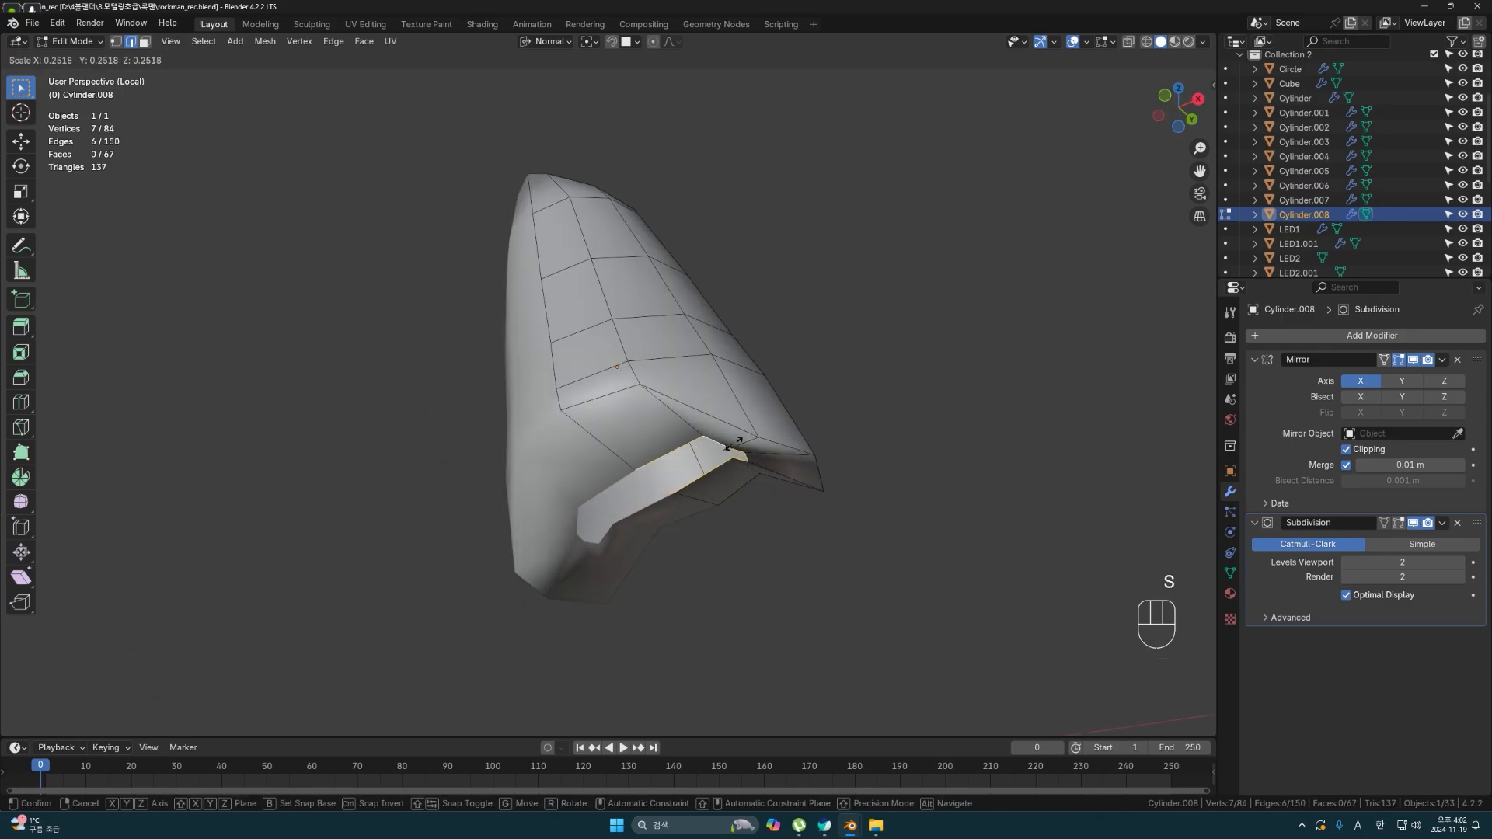
click(742, 445)
shift+middle_drag(742, 445, 630, 424)
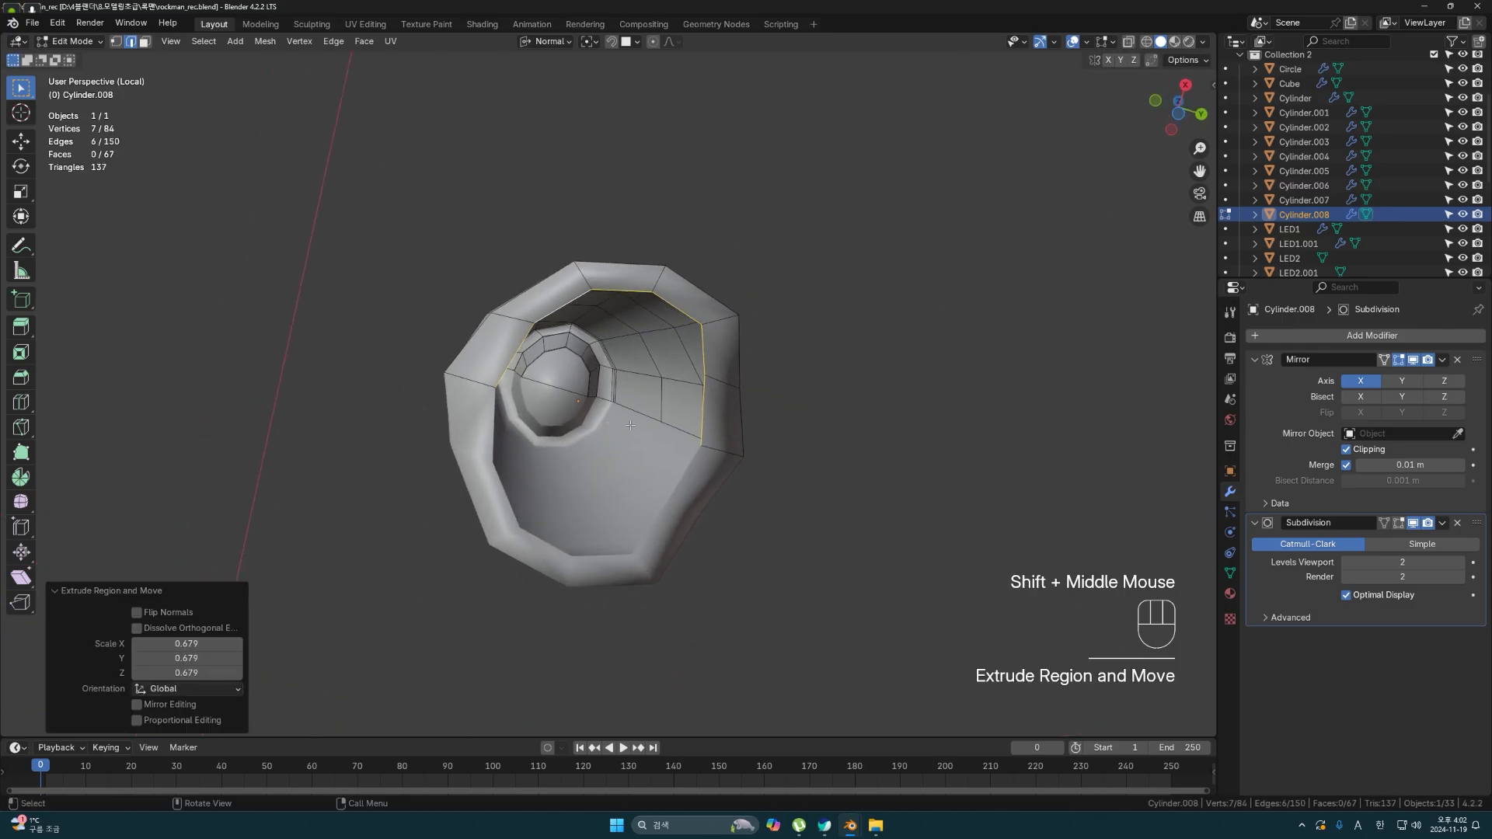
key(s)
key(x)
click(639, 438)
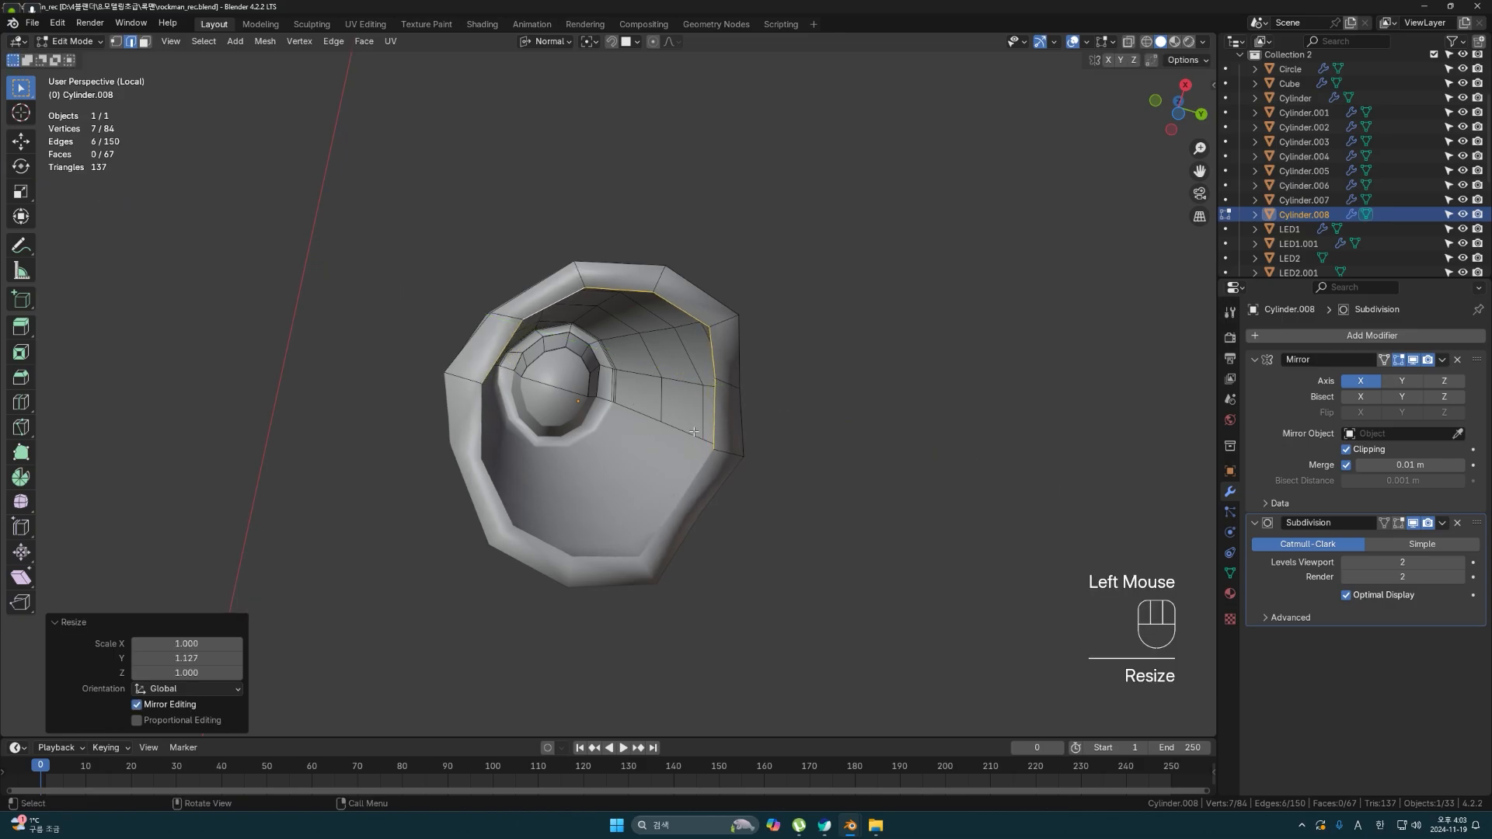
- Slide three vertices of the lower leg's inner bottom loop along their edges to even out the rim's width
key(ctrl+KP_7)
key(1)
click(630, 542)
key(g)
key(g)
click(632, 541)
click(718, 510)
key(g)
key(g)
click(720, 506)
click(737, 227)
key(g)
key(g)
click(751, 259)
- Extrude the inner bottom loop up into the lower leg by about -0.021 m in X and 0.107 m in Z
middle_drag(751, 260, 621, 311)
key(2)
alt+click(505, 268)
middle_drag(537, 295, 692, 462)
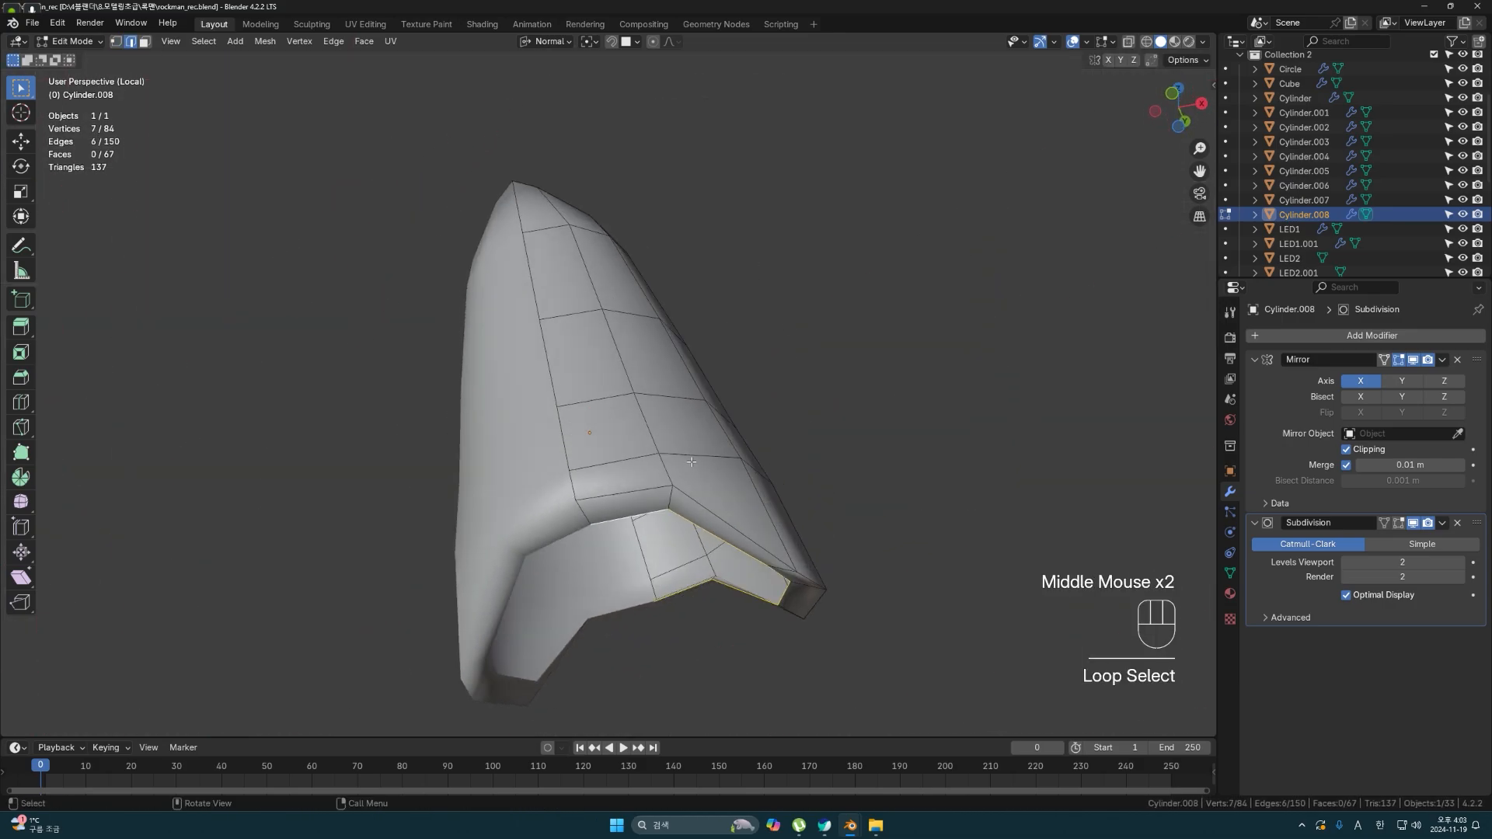
key(KP_1)
key(shift+z)
key(e)
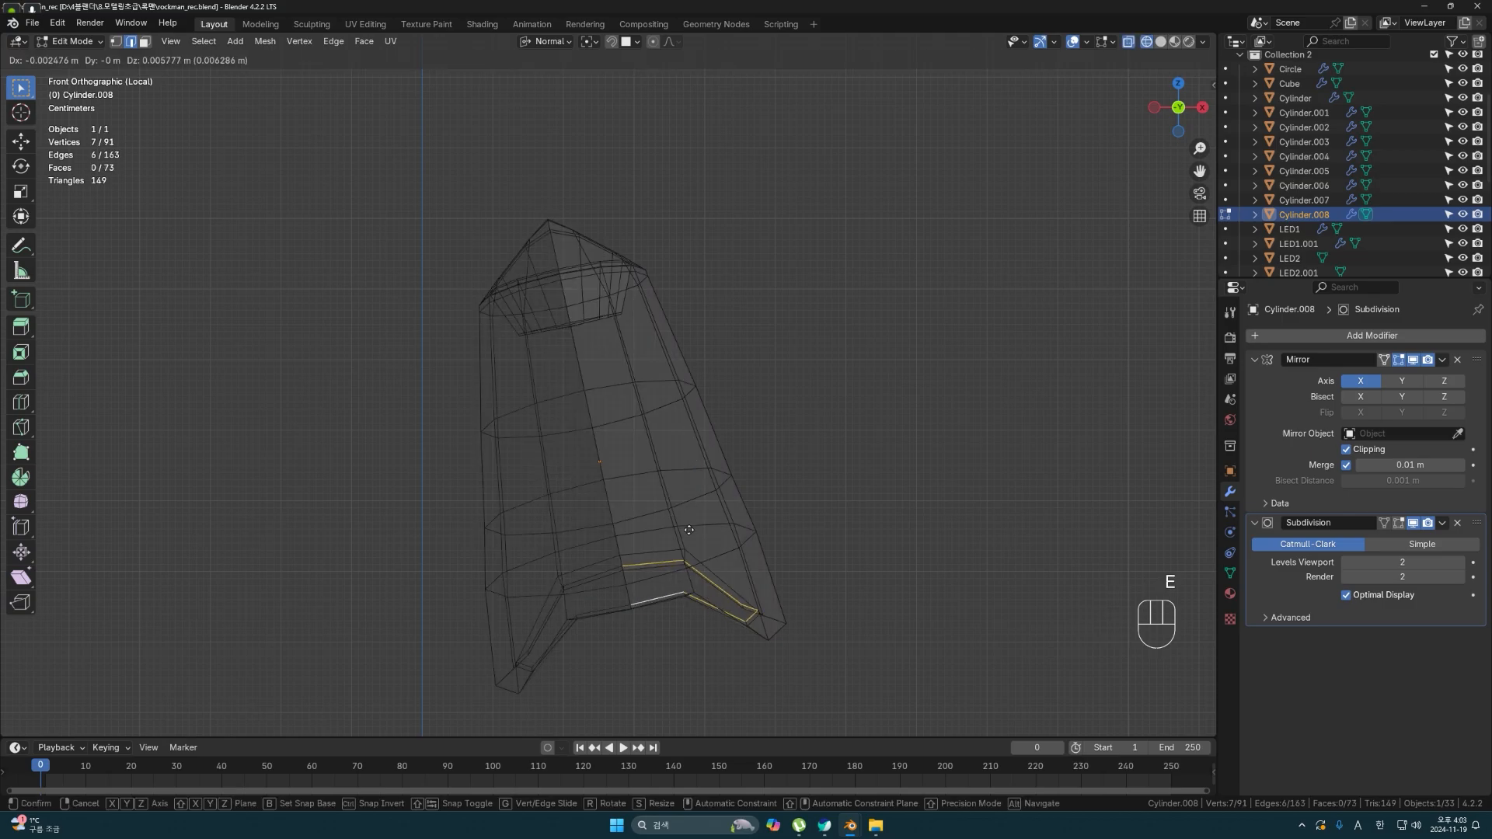
click(677, 461)
- Shrink the extruded loop to a scale of 0.352, flatten it with a Z scale of 0 and tilt it to follow the leg
key(s)
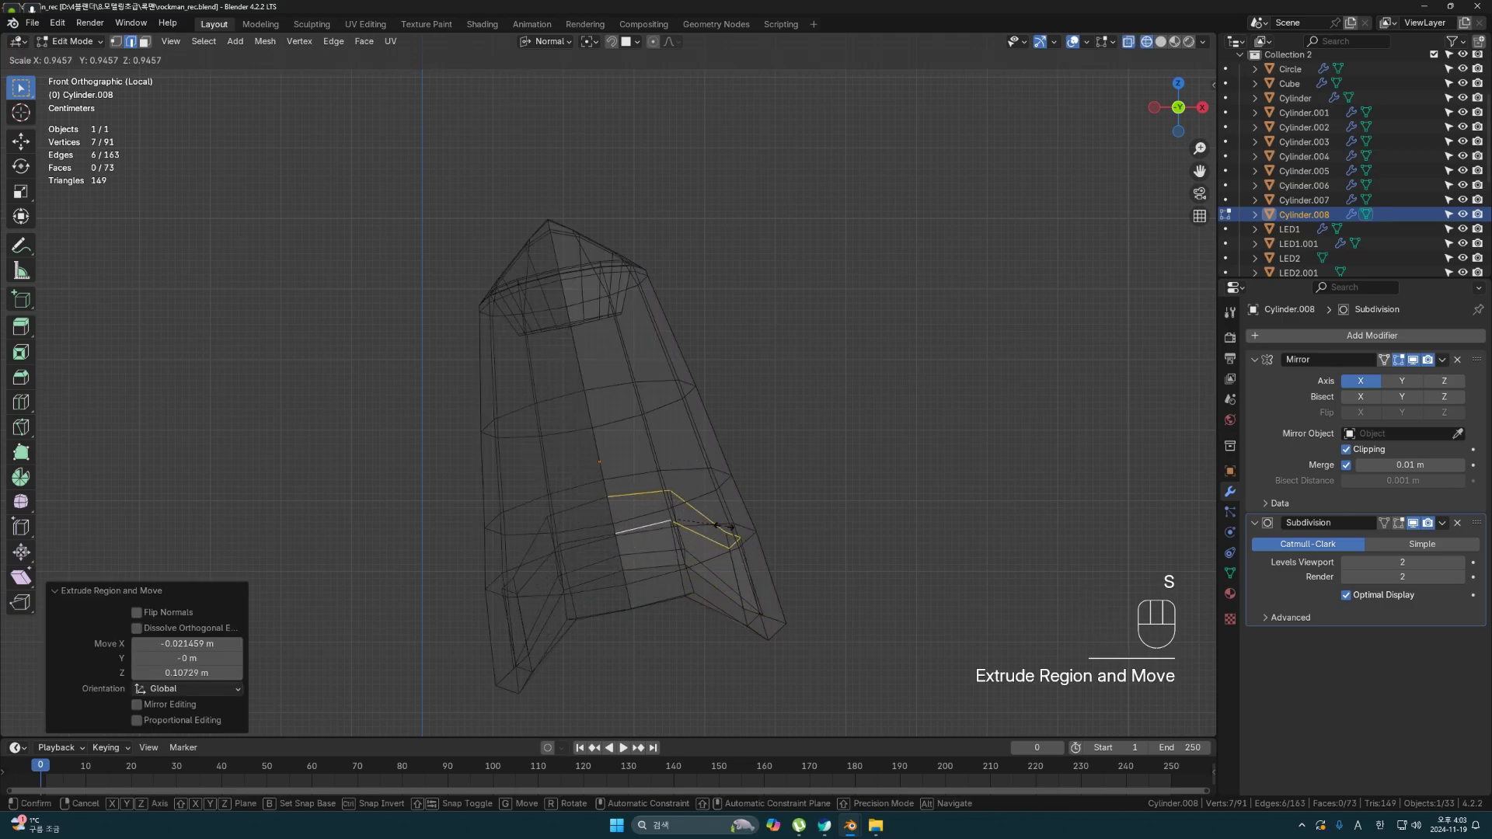
click(702, 526)
key(s)
key(y)
key(y)
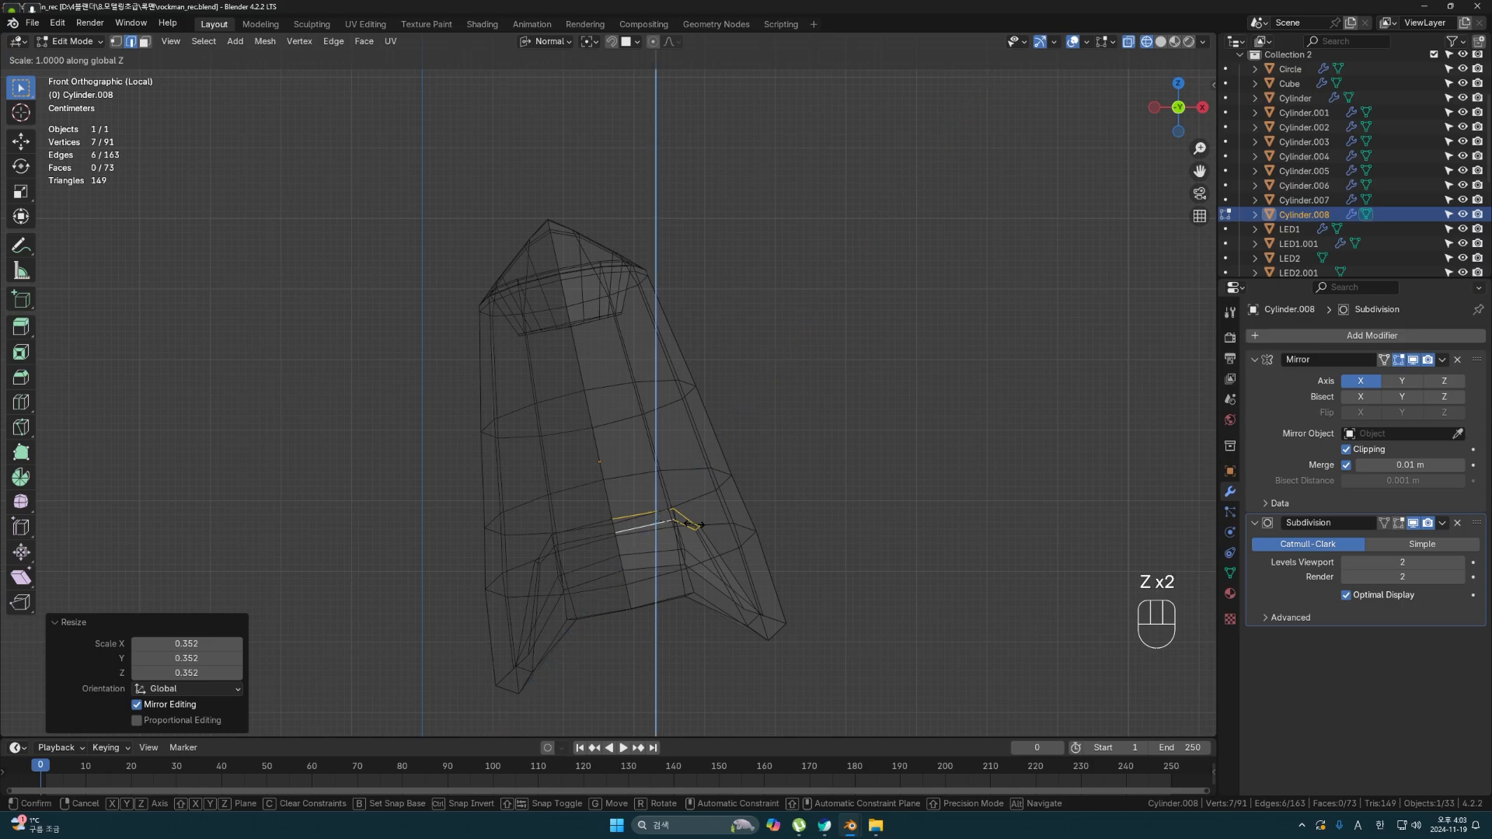
click(697, 523)
key(r)
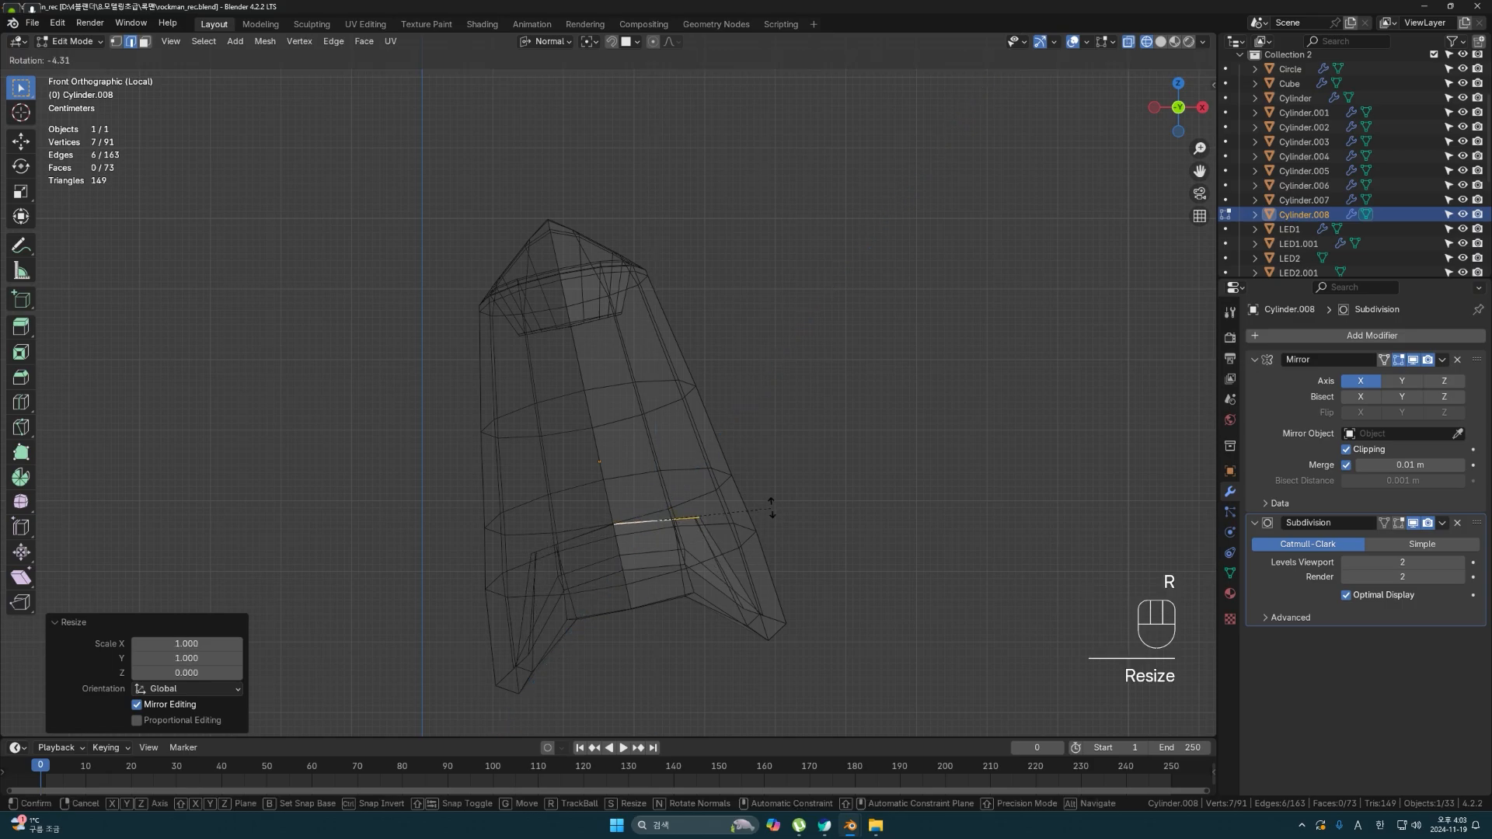
click(767, 495)
- Close the bottom recess with a face and add two supporting edge loops around its inner wall, one close to the rim
scroll(756, 523, down, 2)
middle_drag(757, 523, 601, 435)
key(alt+z)
key(f)
scroll(778, 460, up, 2)
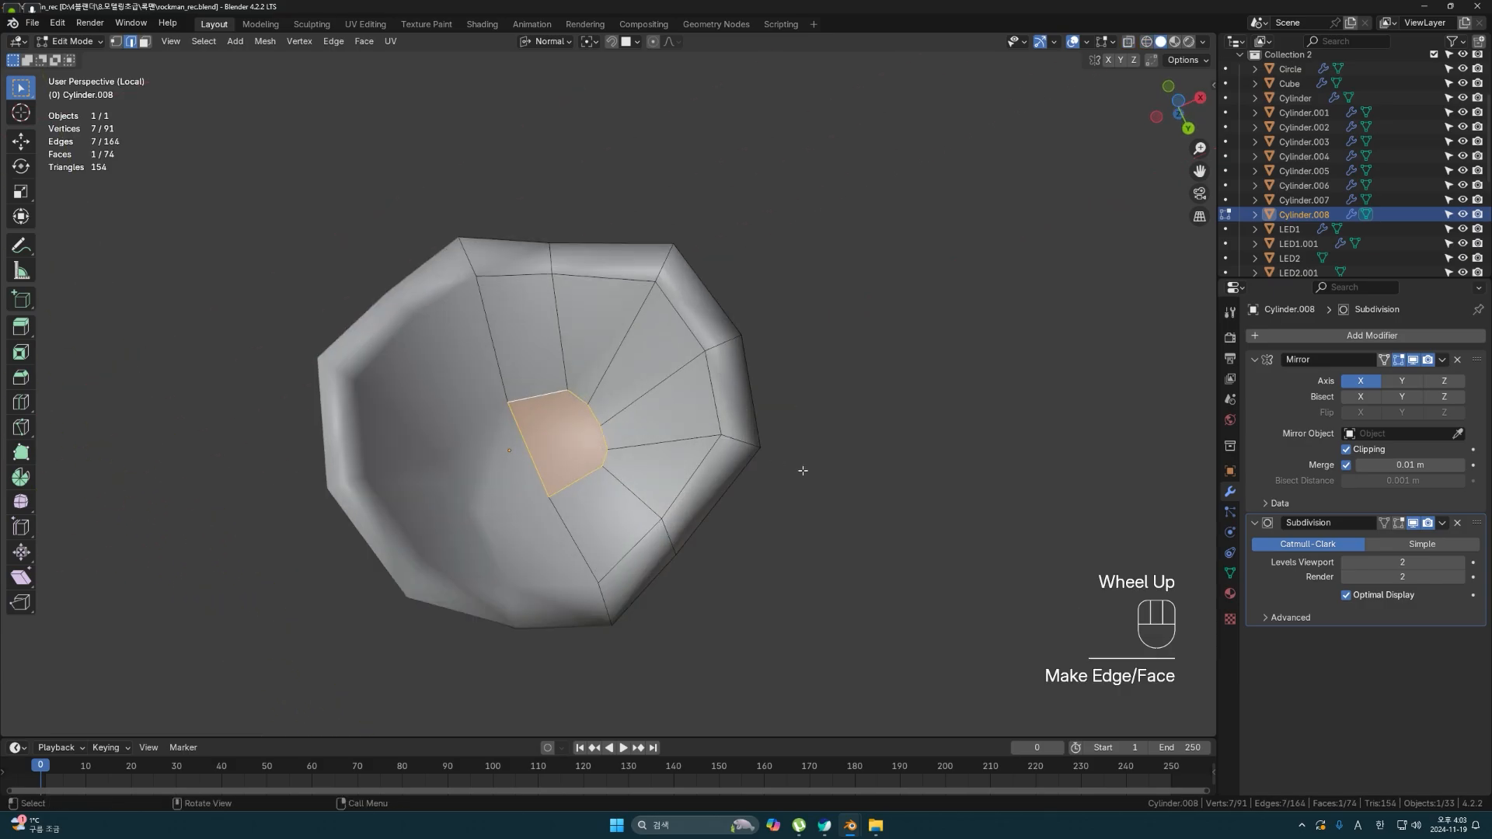
middle_drag(727, 433, 699, 397)
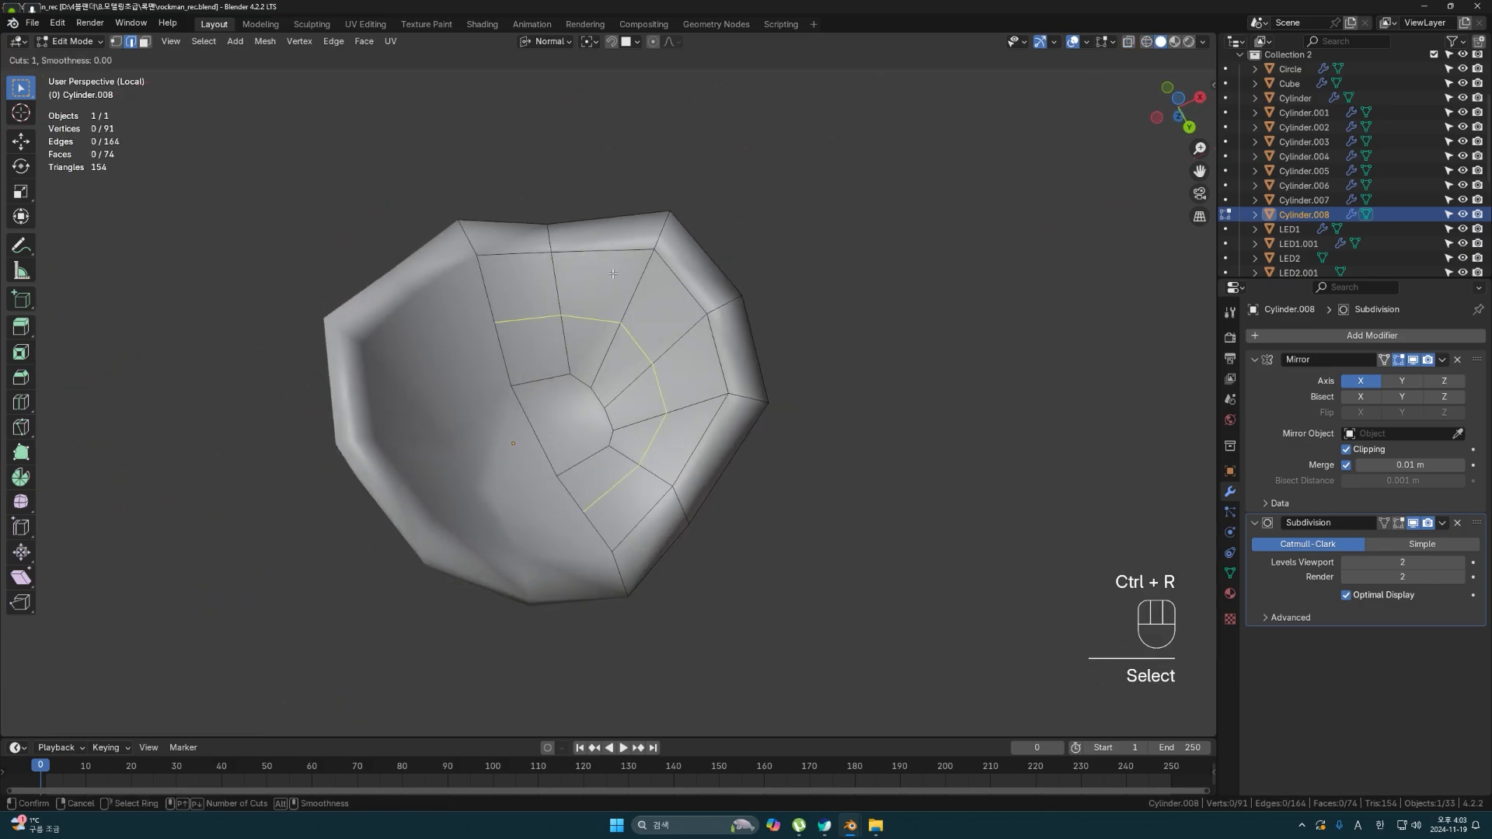
click(563, 290)
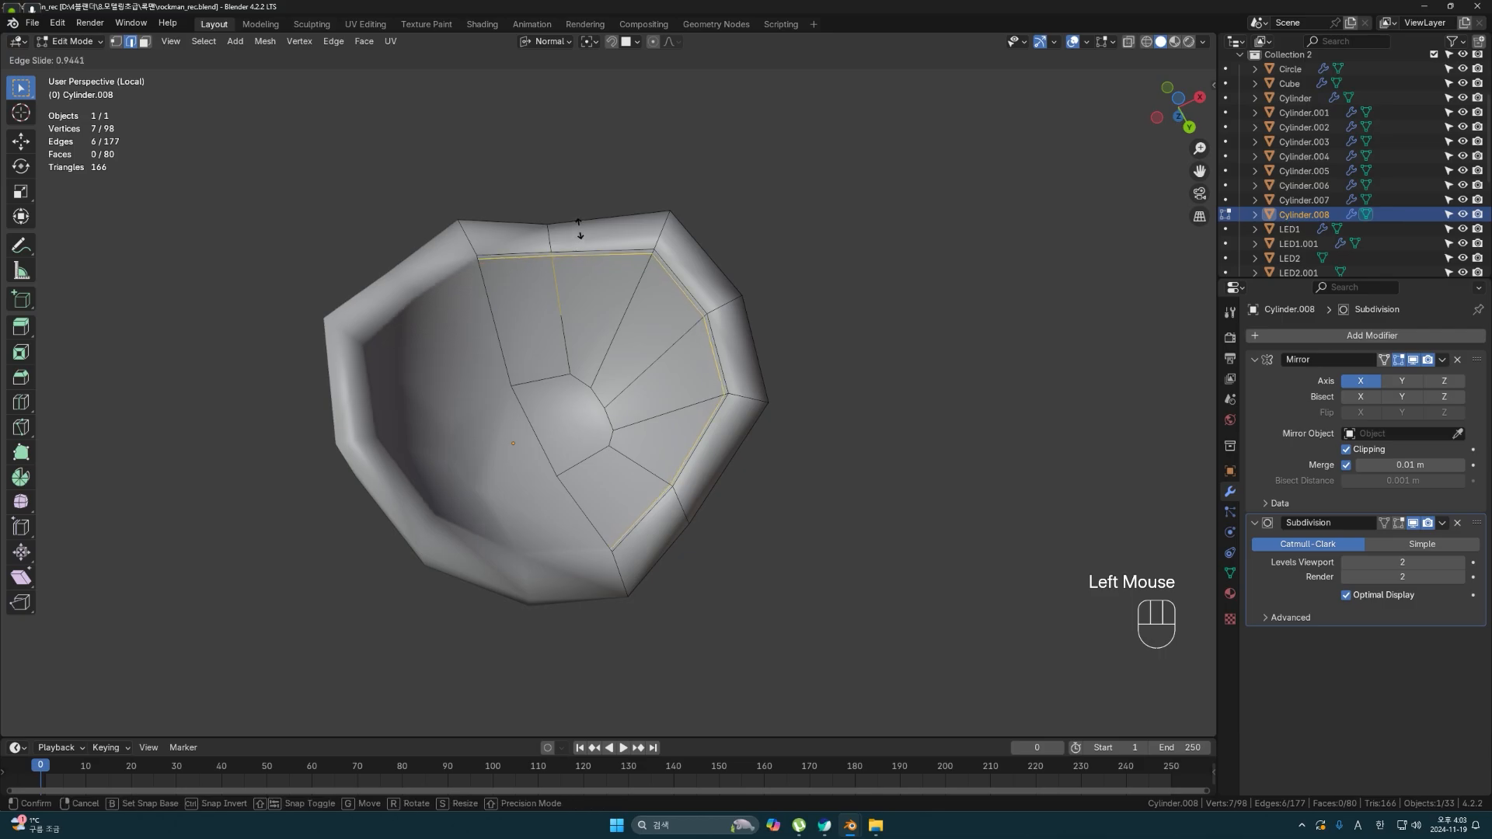
click(580, 227)
click(602, 333)
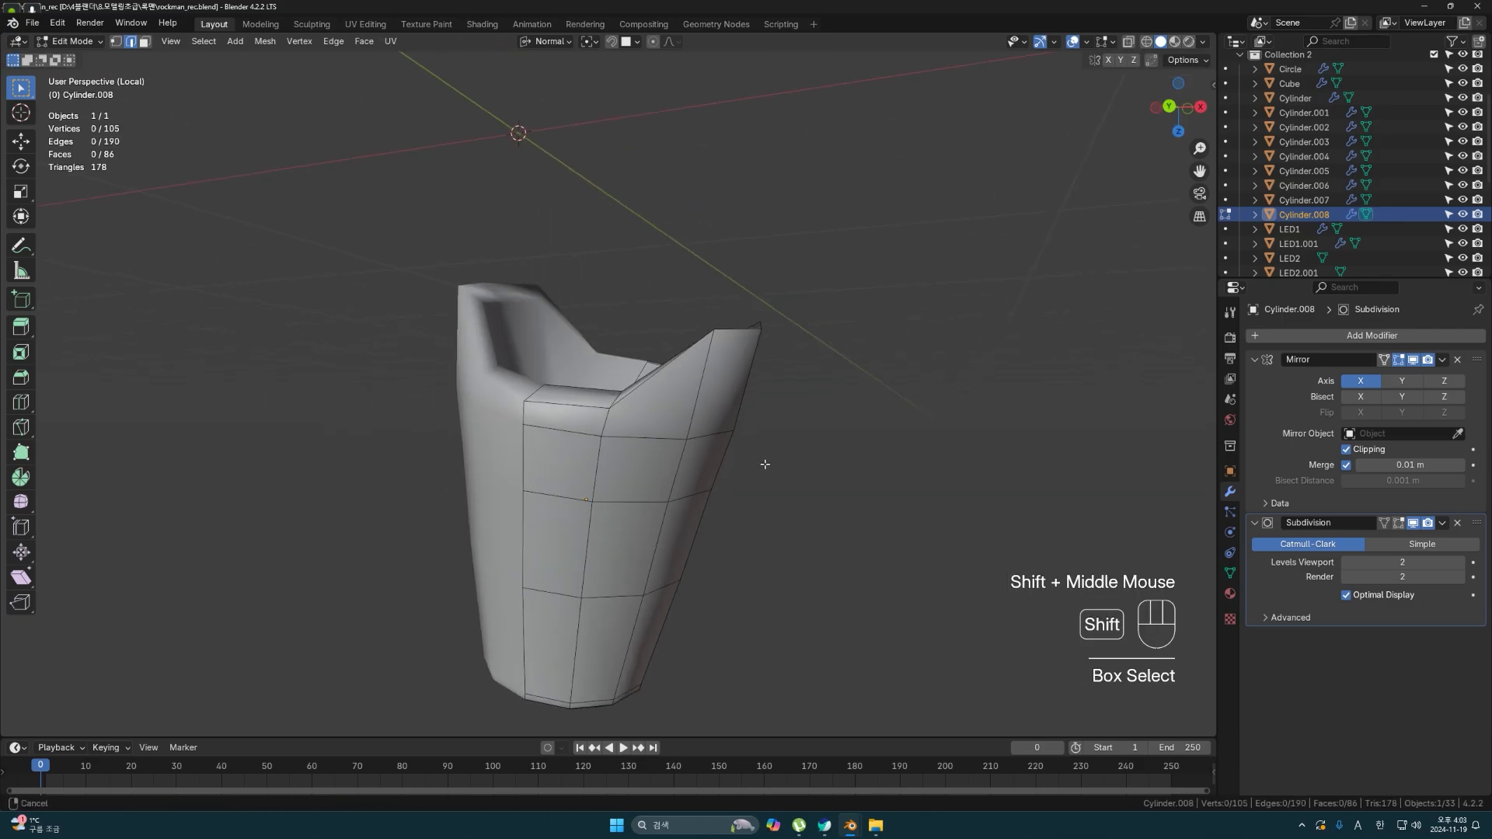
scroll(766, 463, up, 1)
middle_drag(766, 463, 669, 357)
key(ctrl+r)
click(607, 426)
click(610, 409)
key(ctrl+z)
- Add an edge loop around the outside of the lower leg and return to the full scene in Object Mode
key(ctrl+r)
click(643, 523)
click(658, 539)
scroll(646, 497, down, 2)
key(Tab)
key(slash)
- Edit the lower leg in the right side wireframe view with the Subdivision modifier's On Cage display enabled
key(grave)
click(570, 457)
key(shift+z)
key(Tab)
drag(760, 419, 698, 457)
key(shift+z)
key(shift+z)
click(1414, 524)
click(1413, 523)
click(1399, 524)
click(1384, 523)
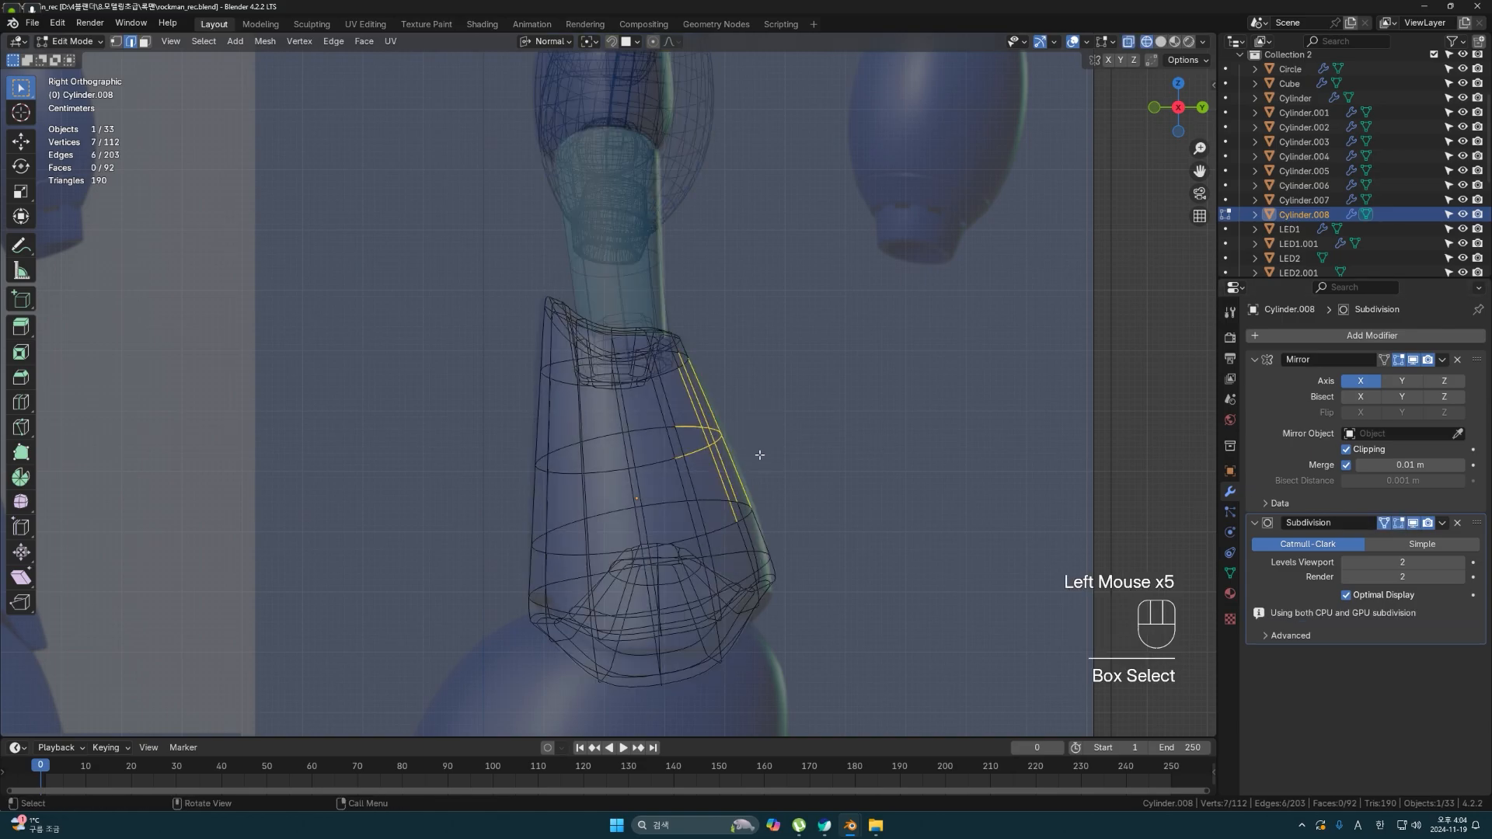
- Move the vertices along the back of the lower leg to match the calf outline in the side reference
drag(738, 430, 704, 449)
key(g)
click(713, 444)
drag(775, 490, 738, 522)
key(g)
click(742, 516)
click(826, 520)
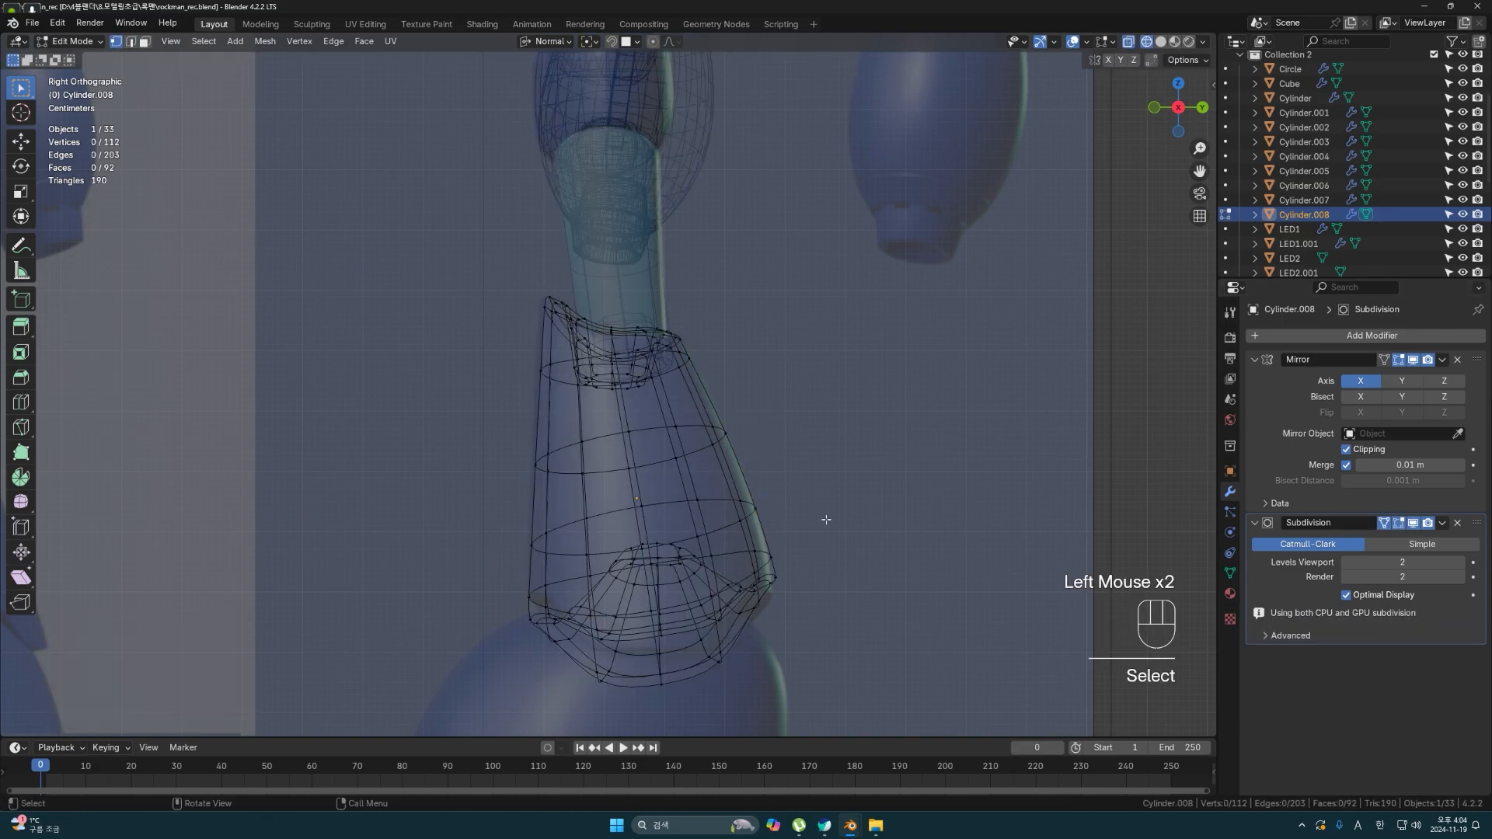
key(shift+z)
key(Tab)
- Link the upper leg's material to the lower leg
middle_drag(792, 477, 726, 520)
scroll(725, 519, down, 1)
scroll(677, 455, up, 2)
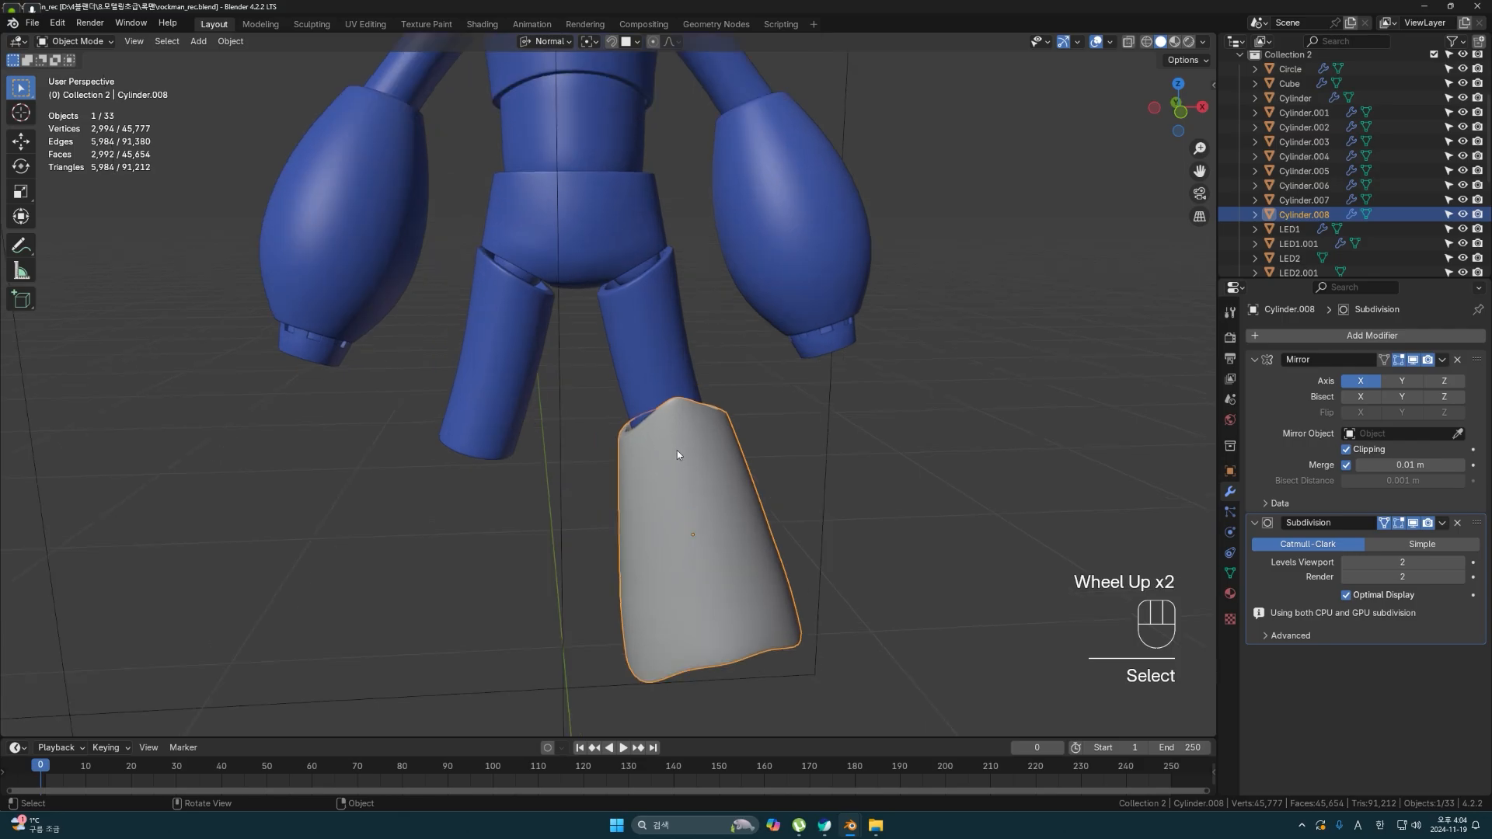
shift+click(660, 358)
key(ctrl+l)
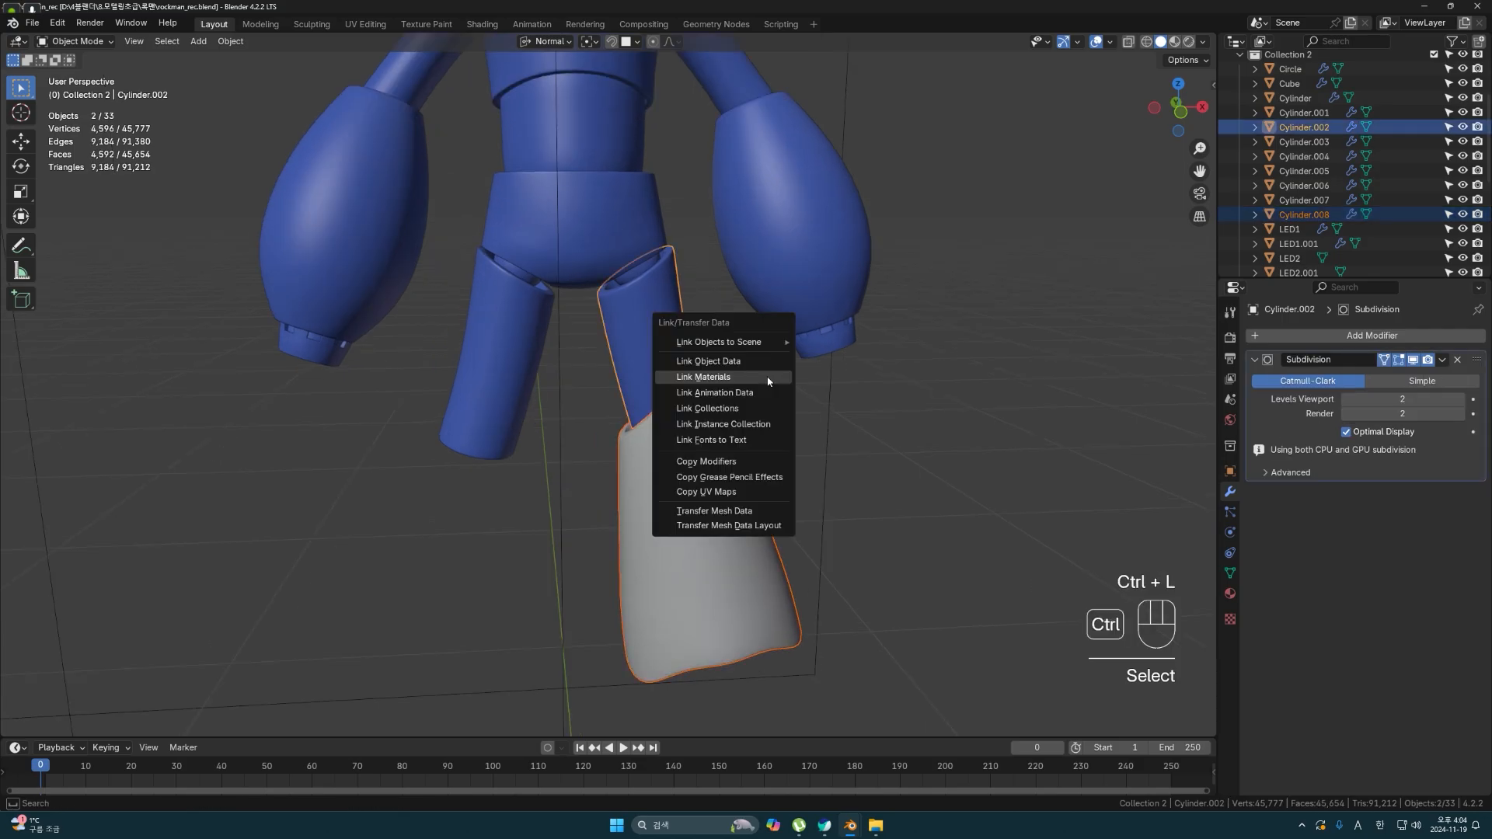
click(767, 382)
click(911, 467)
middle_drag(911, 466, 839, 466)
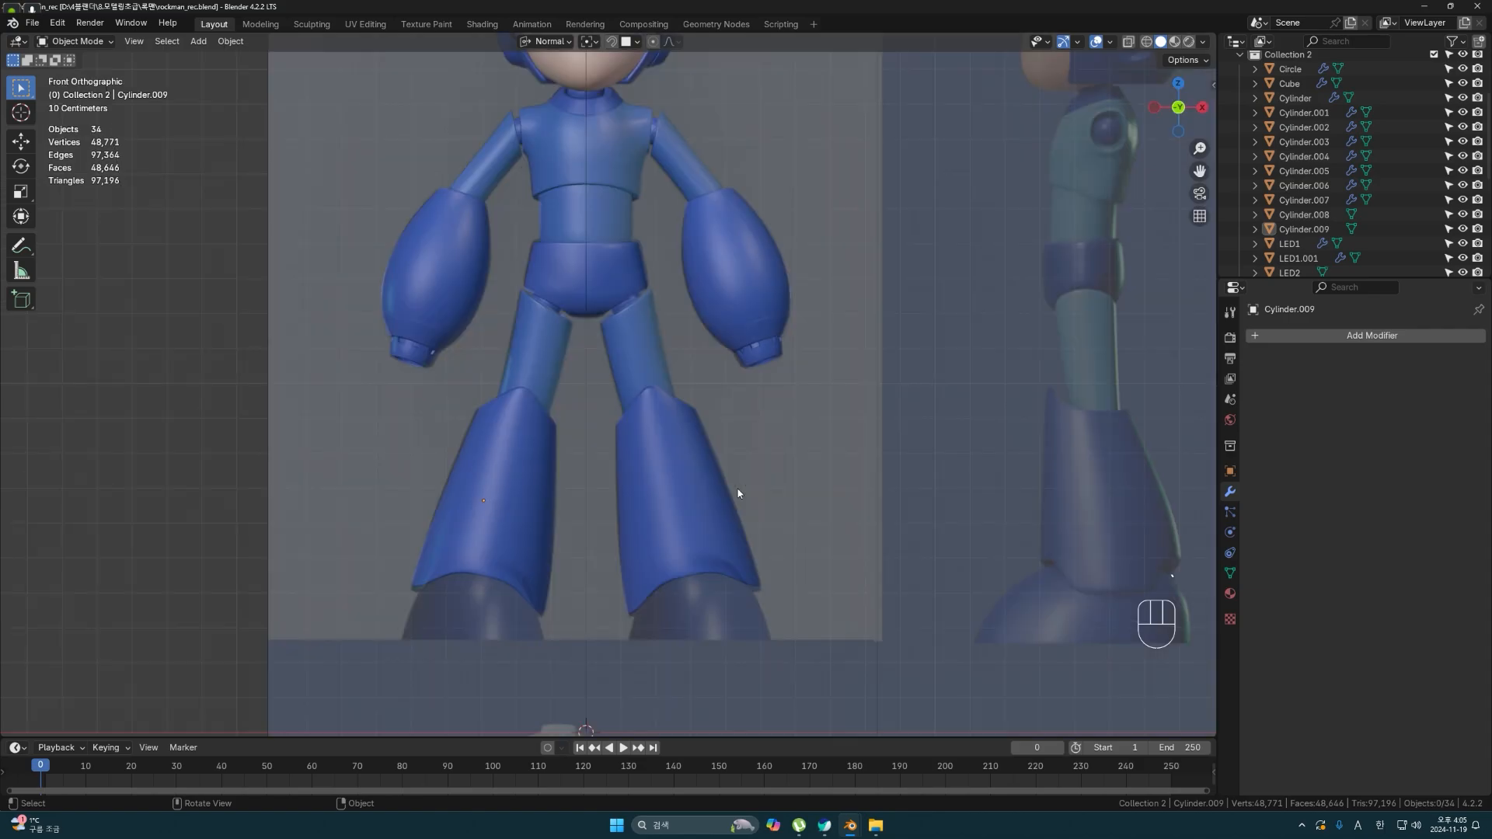
- Duplicate the hip joint sphere into the knee below it, offset about 0.078 m in X and -0.319 m in Z
key(shift+z)
scroll(738, 489, up, 3)
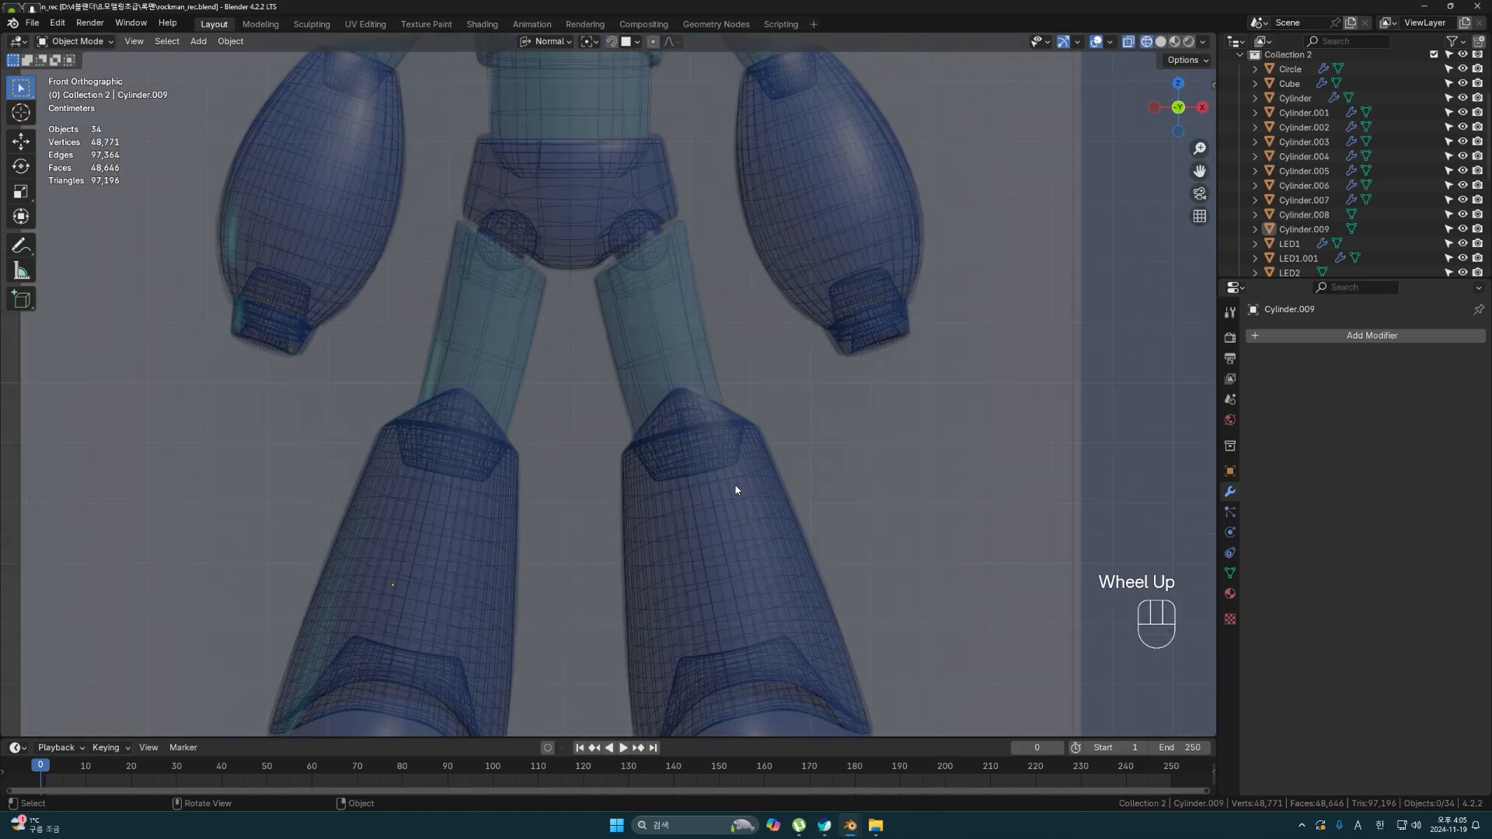
click(647, 242)
click(647, 243)
key(shift+d)
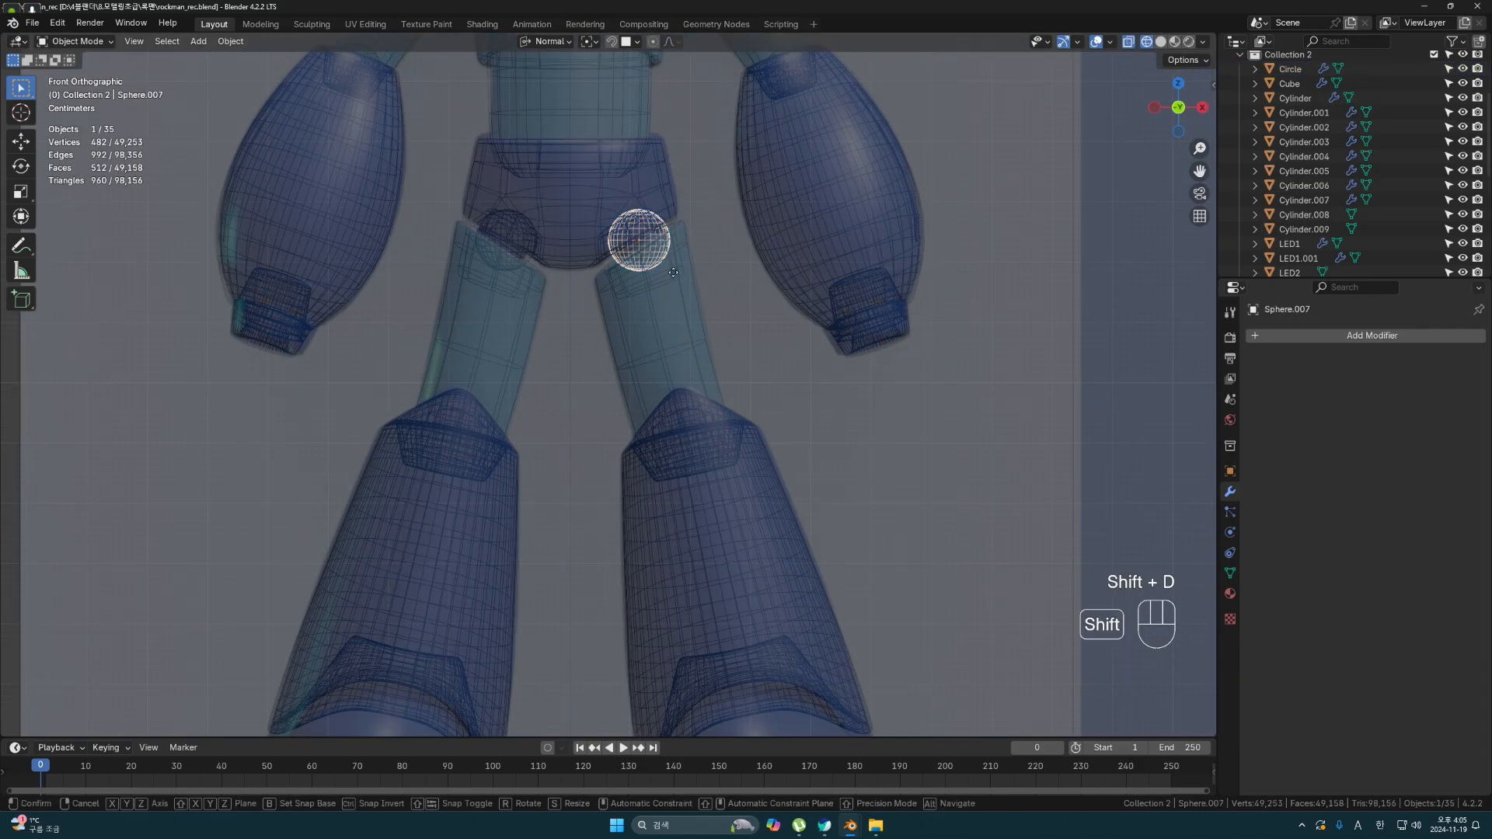
click(719, 467)
- Duplicate the knee sphere along X into the other leg's knee
key(shift+d)
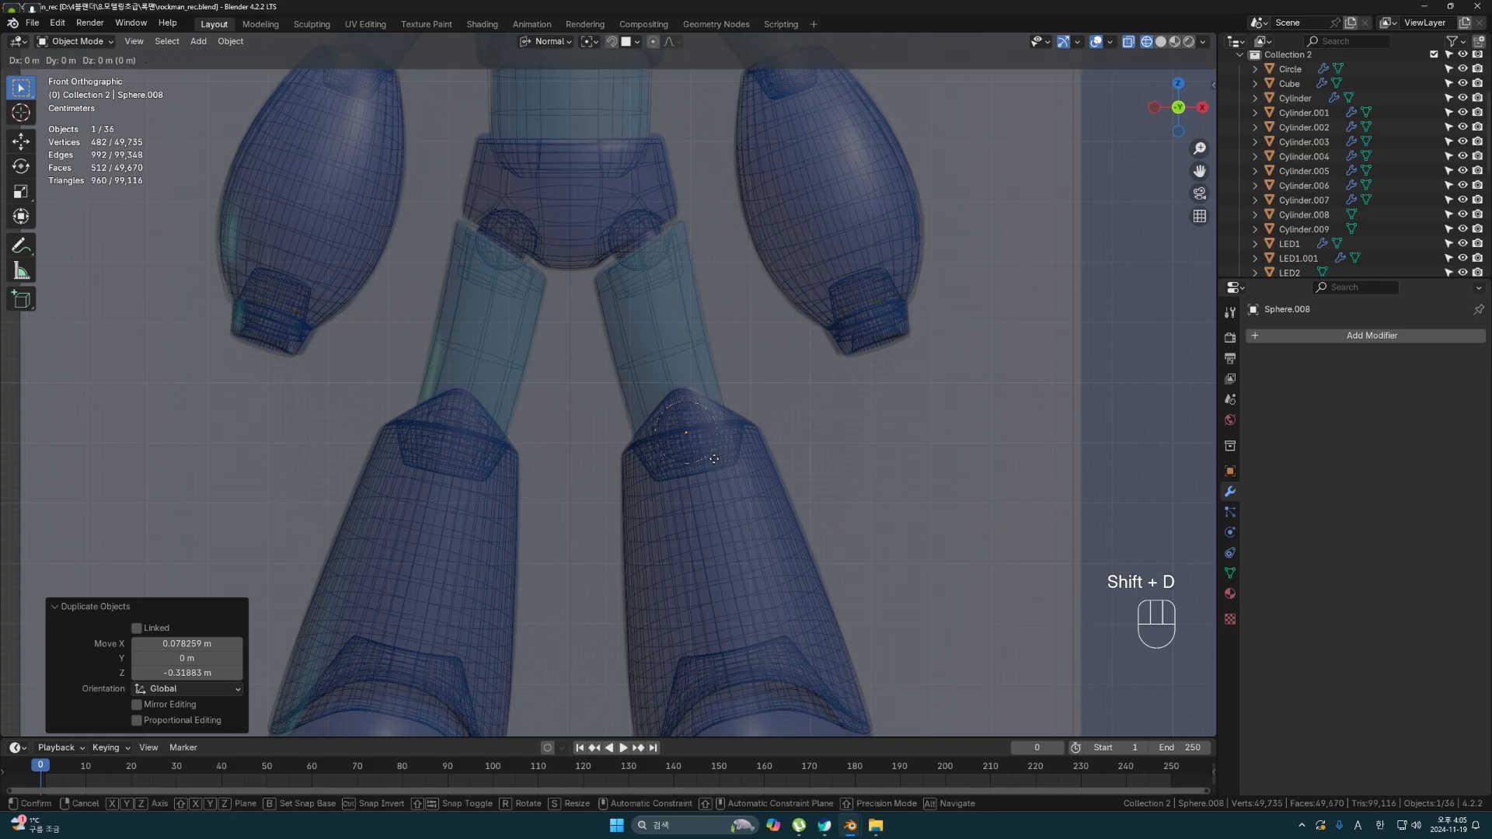
key(x)
click(487, 462)
click(883, 450)
key(shift+z)
mouse_move(881, 453)
middle_down()
mouse_move(674, 501)
mouse_move(805, 514)
mouse_move(738, 587)
mouse_move(731, 543)
middle_up()
click(674, 498)
key(Escape)
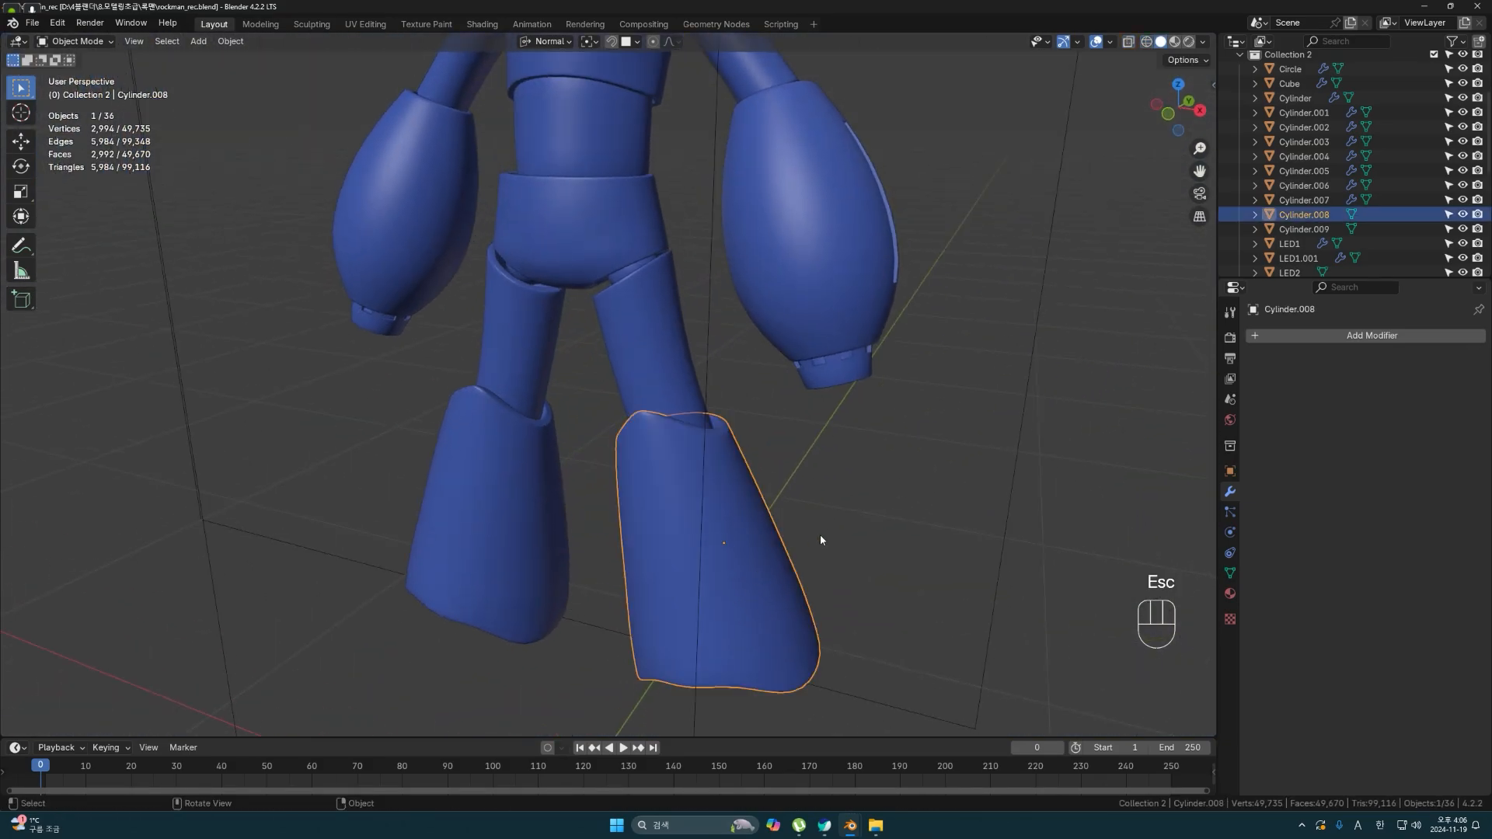
- Move the lower-end vertices of the upper leg to fit around the knee sphere in the front view
double_click(680, 373)
middle_drag(681, 372, 731, 399)
key(shift+z)
scroll(742, 405, up, 4)
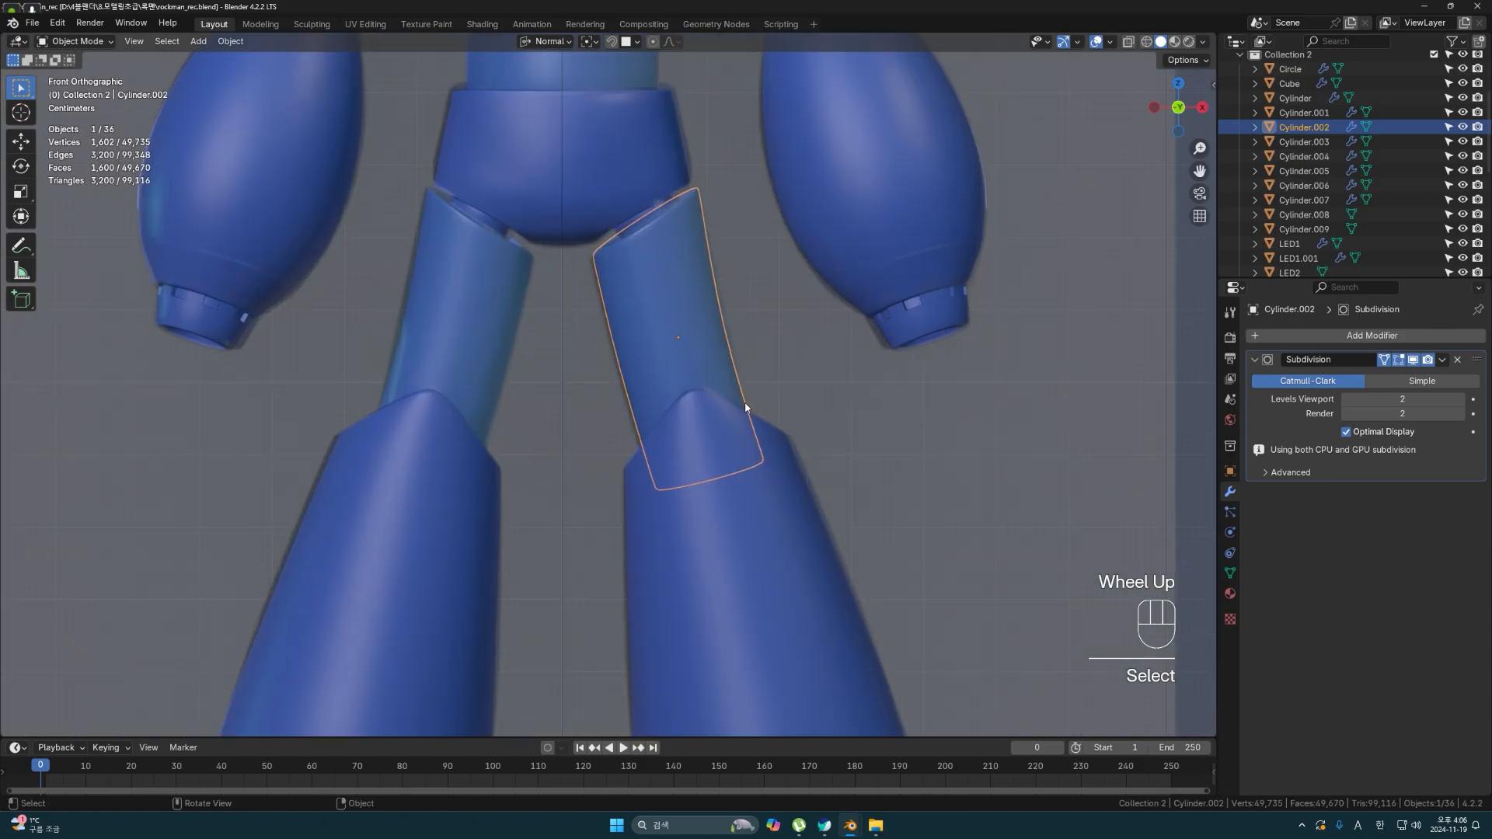
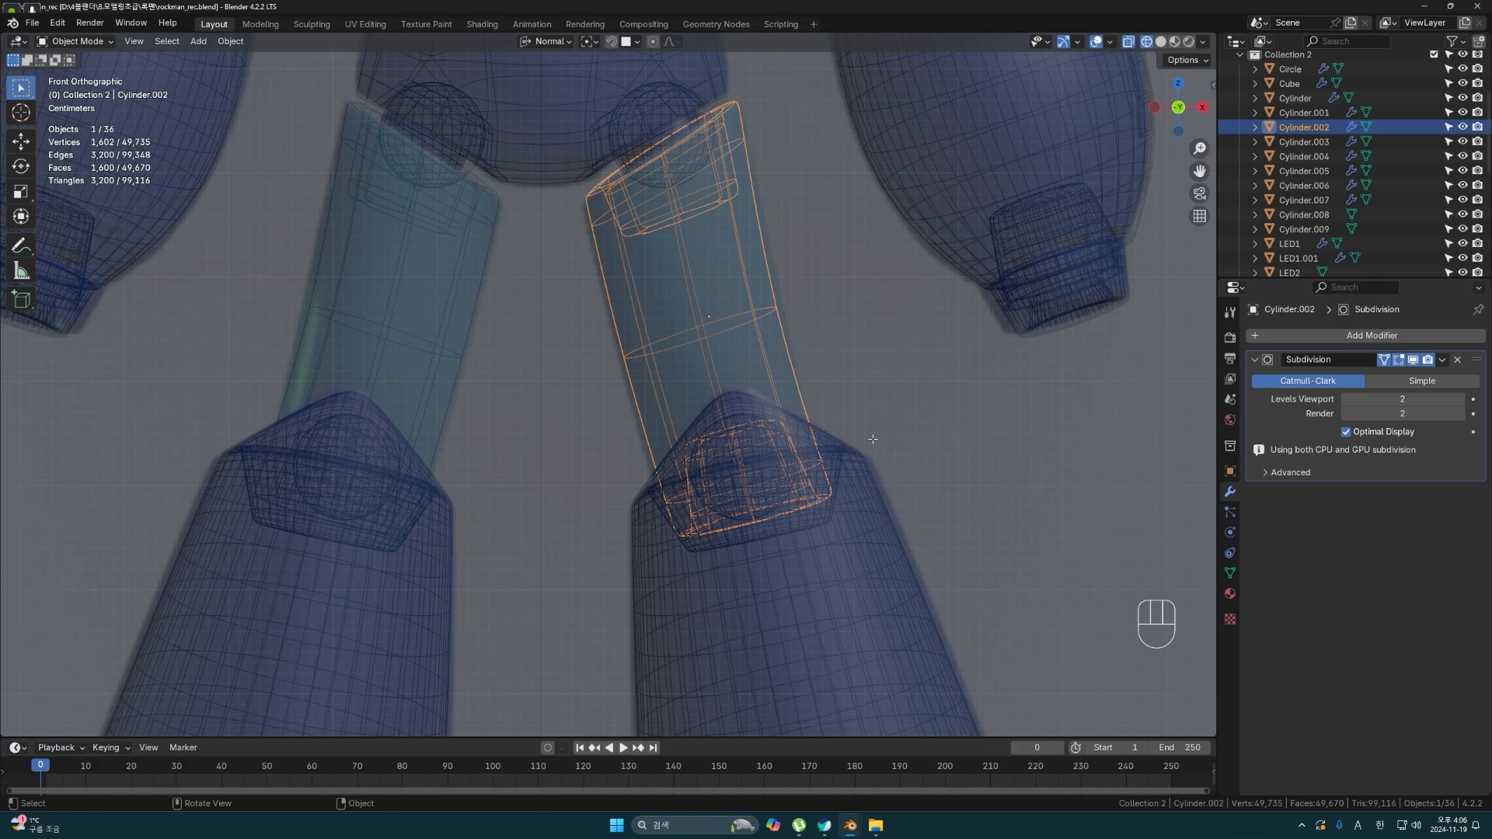
key(Tab)
drag(610, 387, 976, 572)
key(g)
click(966, 543)
- Adjust the upper leg's outer mid-height vertices and its lower end to follow the front reference
drag(733, 277, 791, 334)
key(g)
click(796, 334)
drag(853, 391, 639, 529)
key(g)
click(645, 522)
scroll(753, 517, down, 2)
key(shift+z)
middle_drag(753, 516, 539, 536)
key(KP_1)
key(Tab)
- Select both knee spheres and move them along Y to sit inside the leg openings
click(719, 480)
scroll(726, 507, down, 2)
key(shift+z)
middle_drag(726, 506, 634, 479)
scroll(635, 479, up, 2)
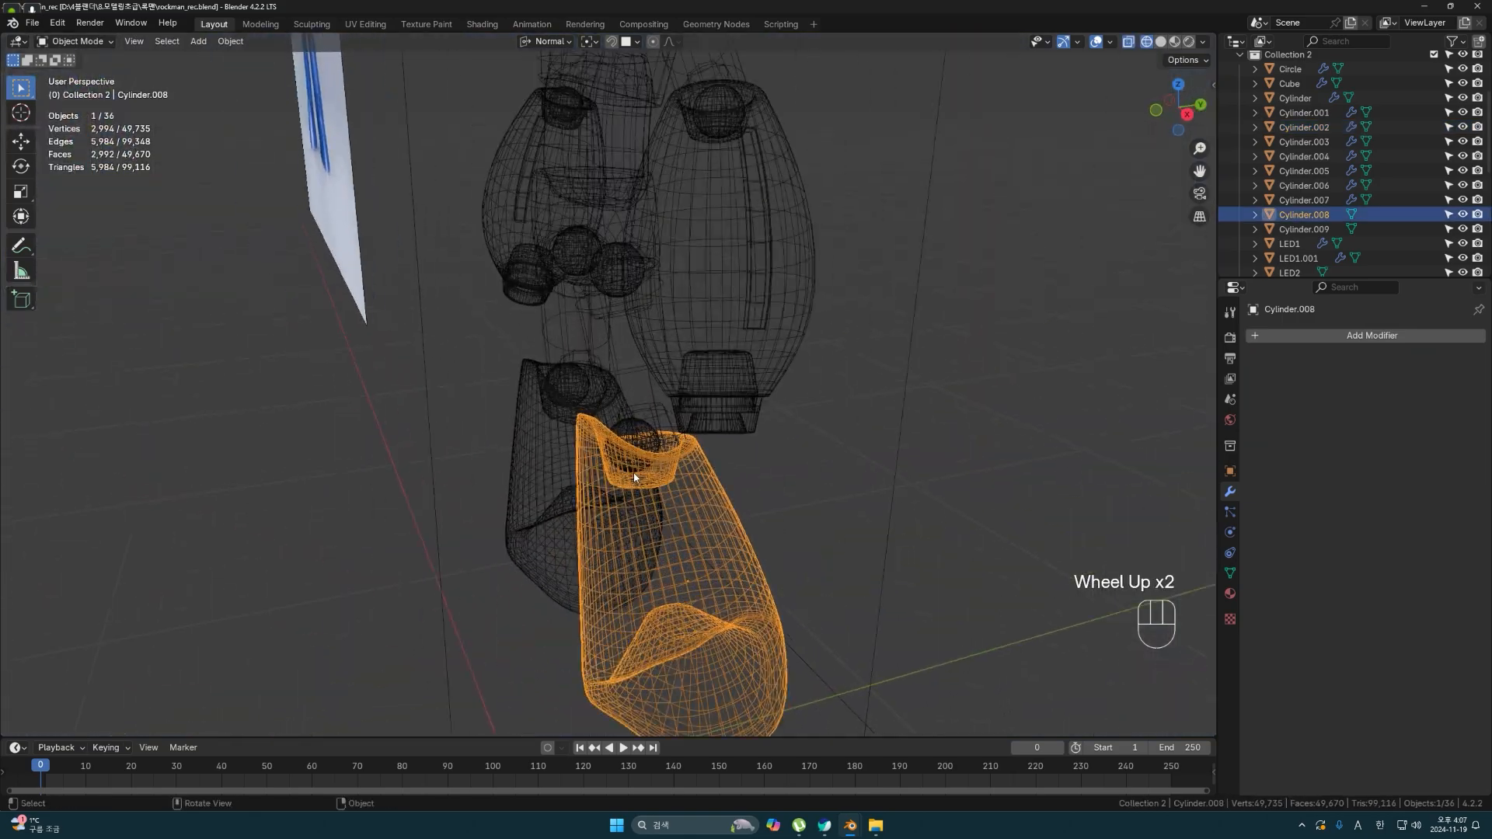
click(636, 437)
scroll(642, 441, up, 2)
shift+click(569, 384)
key(g)
key(y)
click(715, 506)
key(shift+z)
scroll(715, 506, down, 3)
middle_drag(715, 506, 694, 571)
click(688, 594)
key(g)
right_click(693, 723)
scroll(750, 591, down, 2)
mouse_move(622, 633)
middle_down()
mouse_move(749, 591)
mouse_move(492, 609)
mouse_move(641, 611)
middle_up()
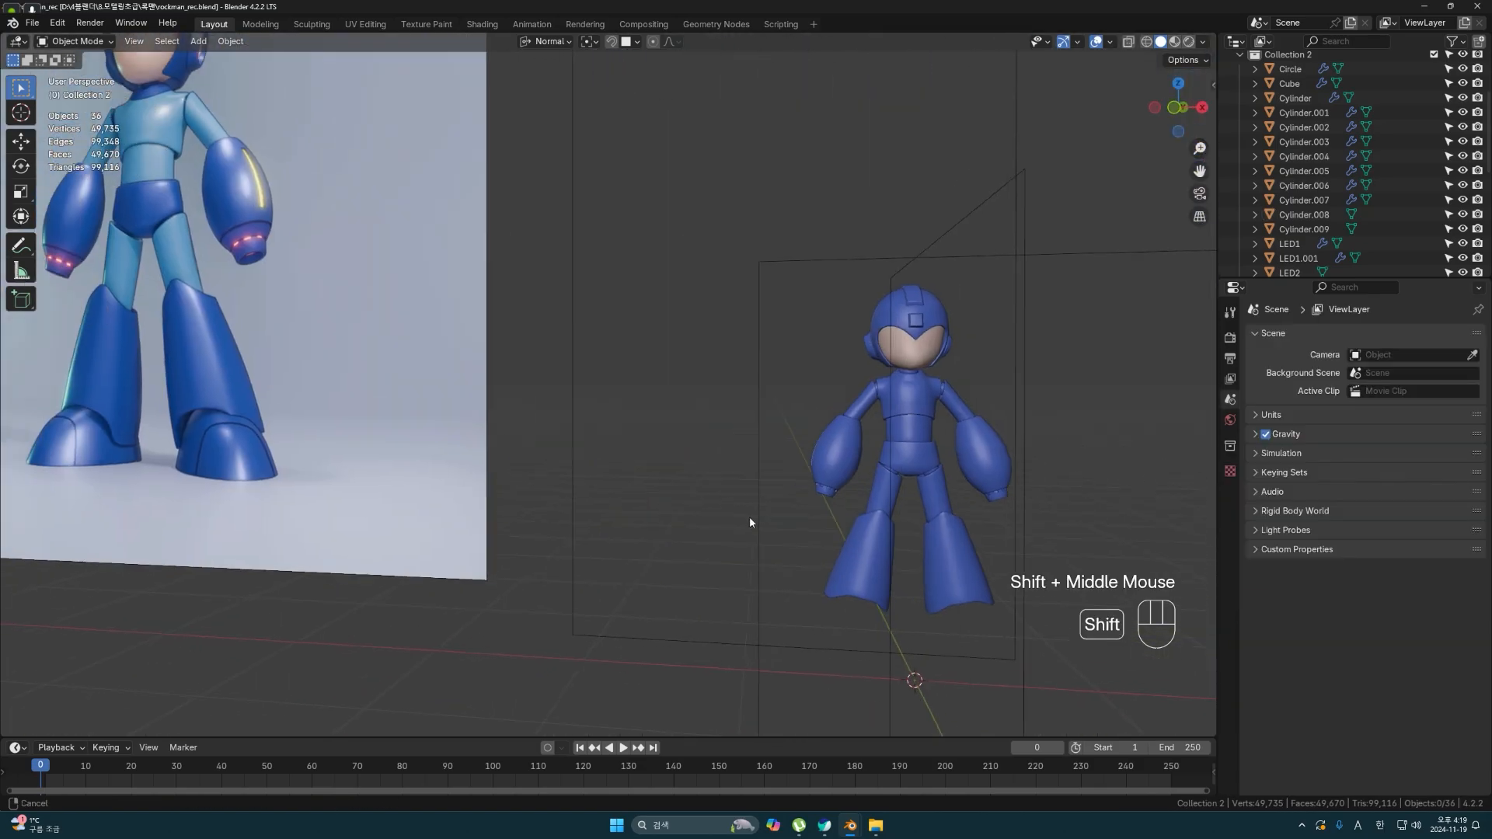
- Add a cube as the base for the foot and scale it down to 0.155
shift+middle_drag(749, 516, 408, 551)
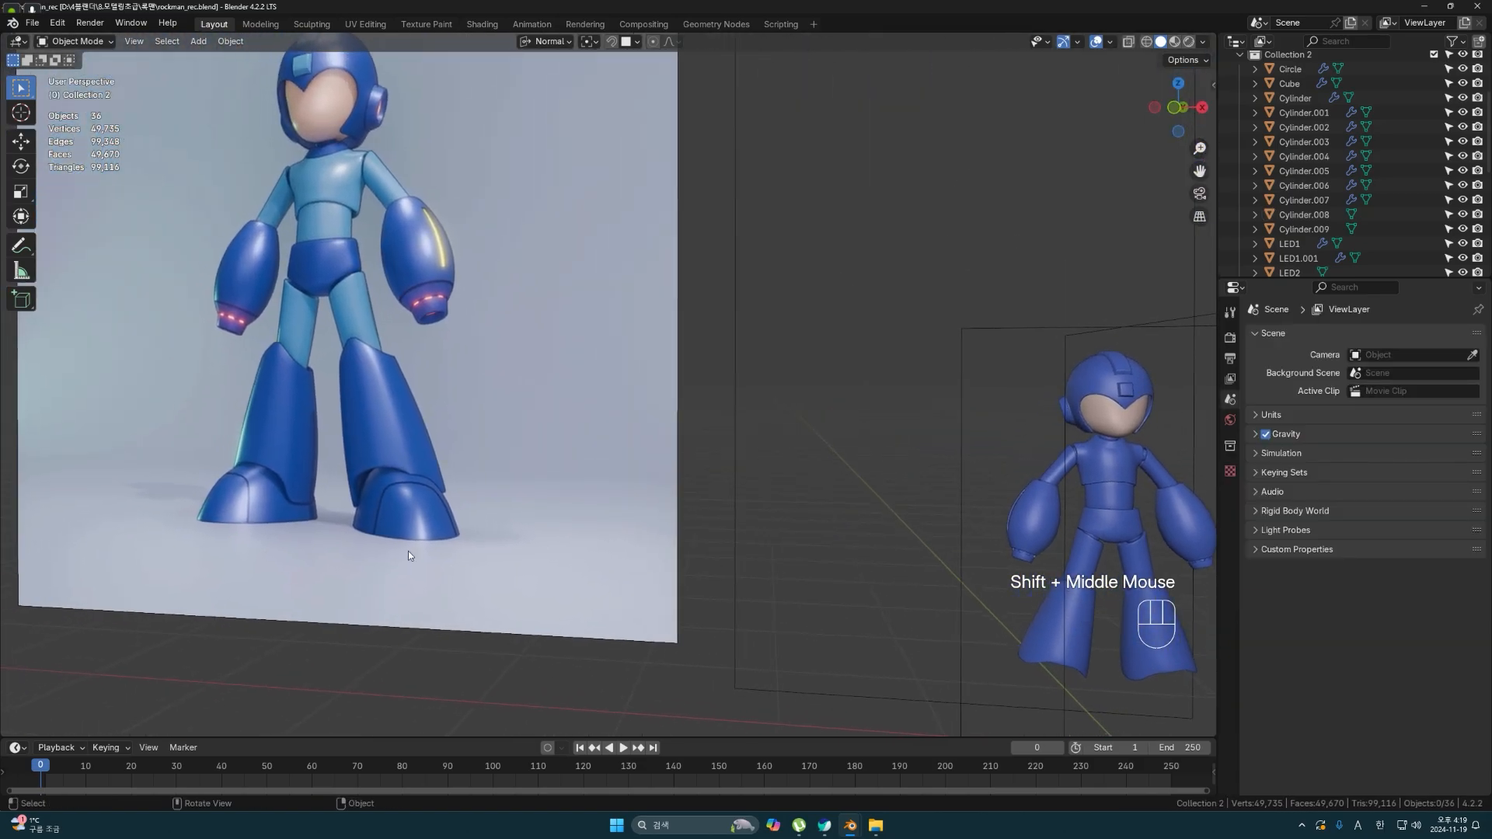
scroll(325, 483, up, 3)
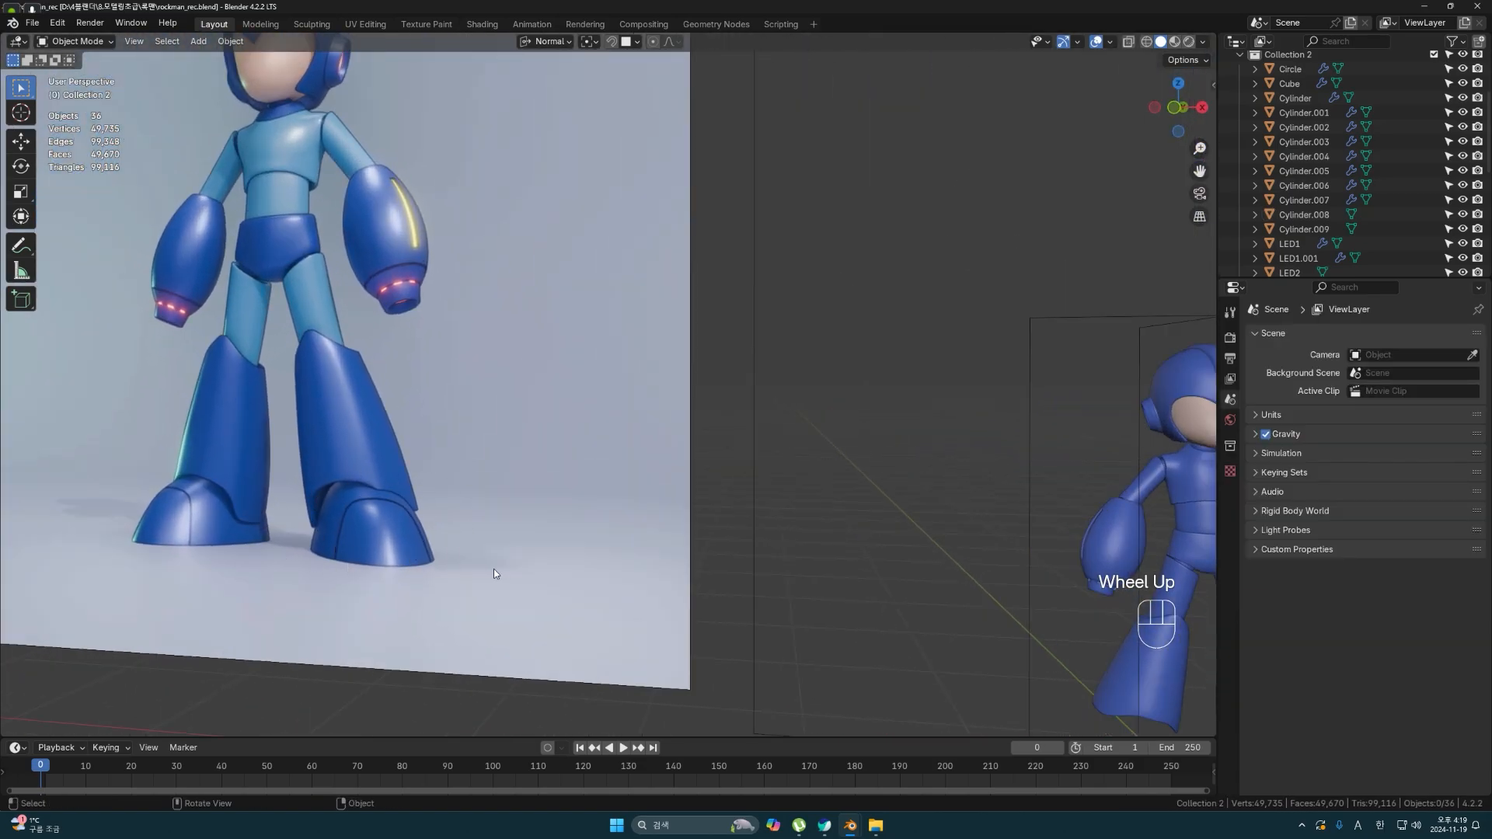
scroll(494, 573, down, 3)
middle_drag(529, 572, 731, 557)
key(shift+a)
mouse_move(818, 528)
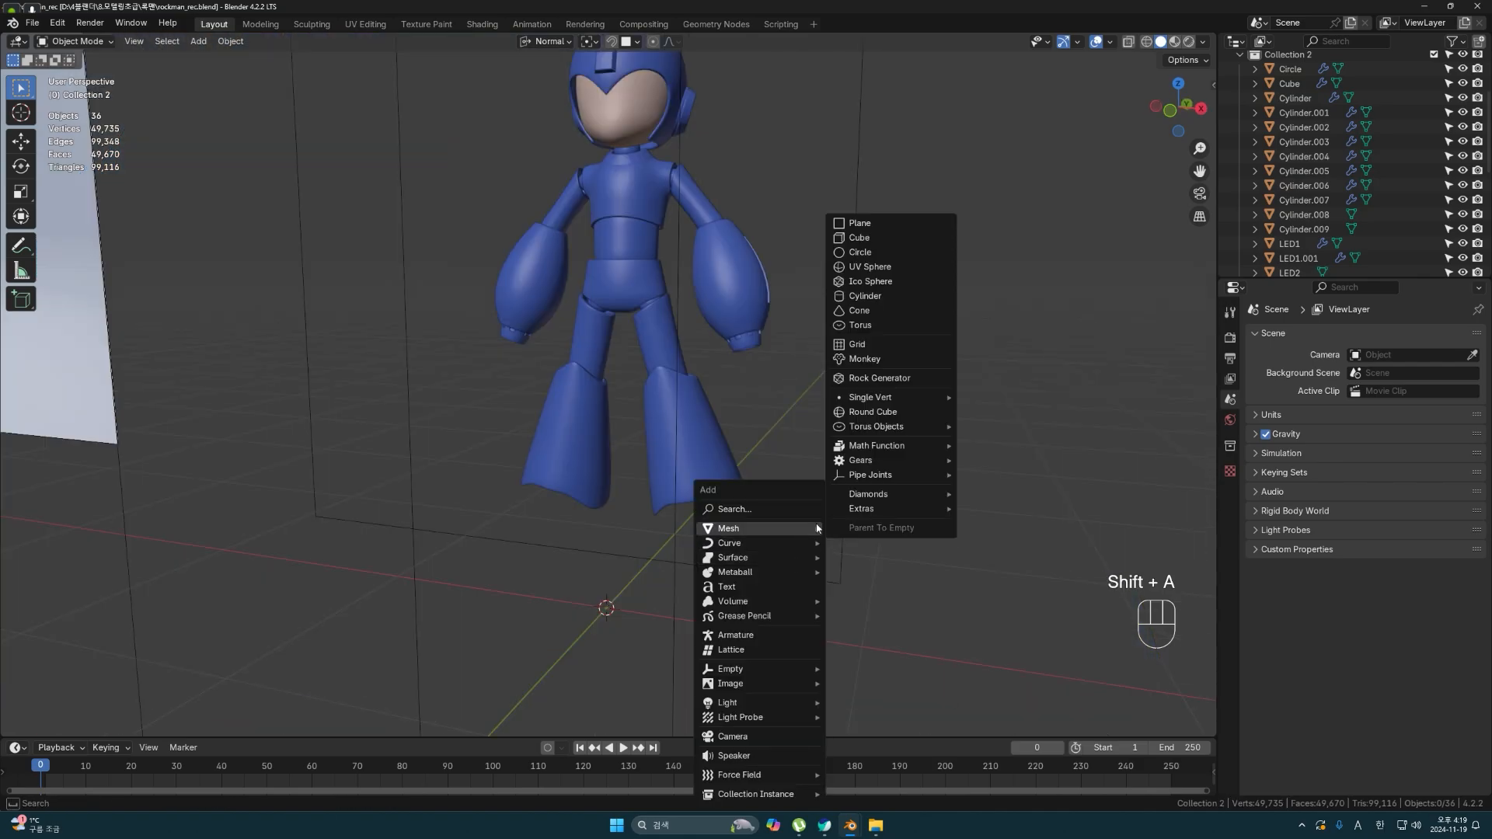
click(859, 237)
scroll(741, 564, down, 2)
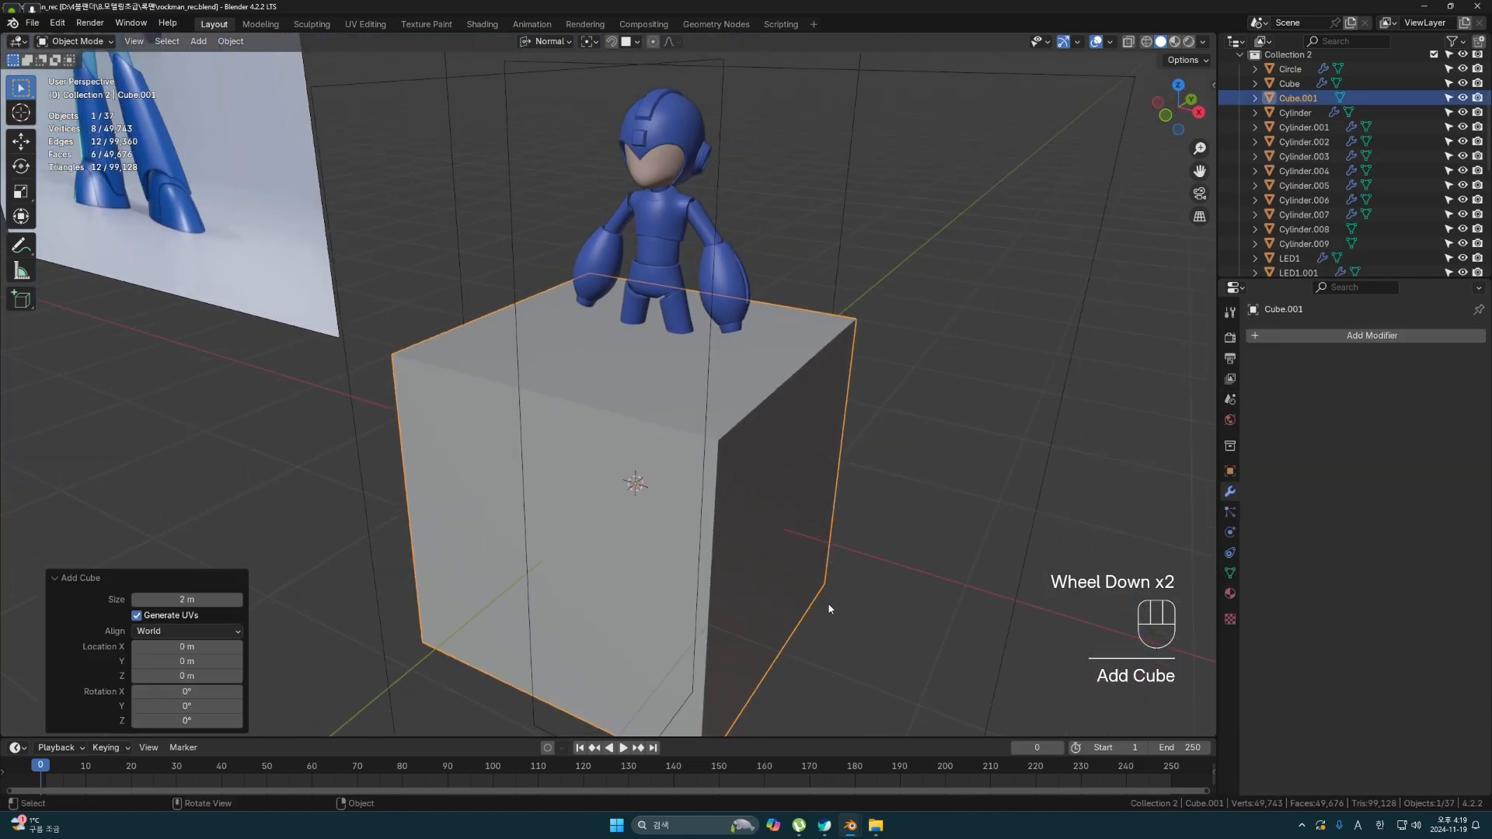
key(s)
click(659, 511)
- Move the cube over one foot in the reference and widen it along X by 1.257
key(grave)
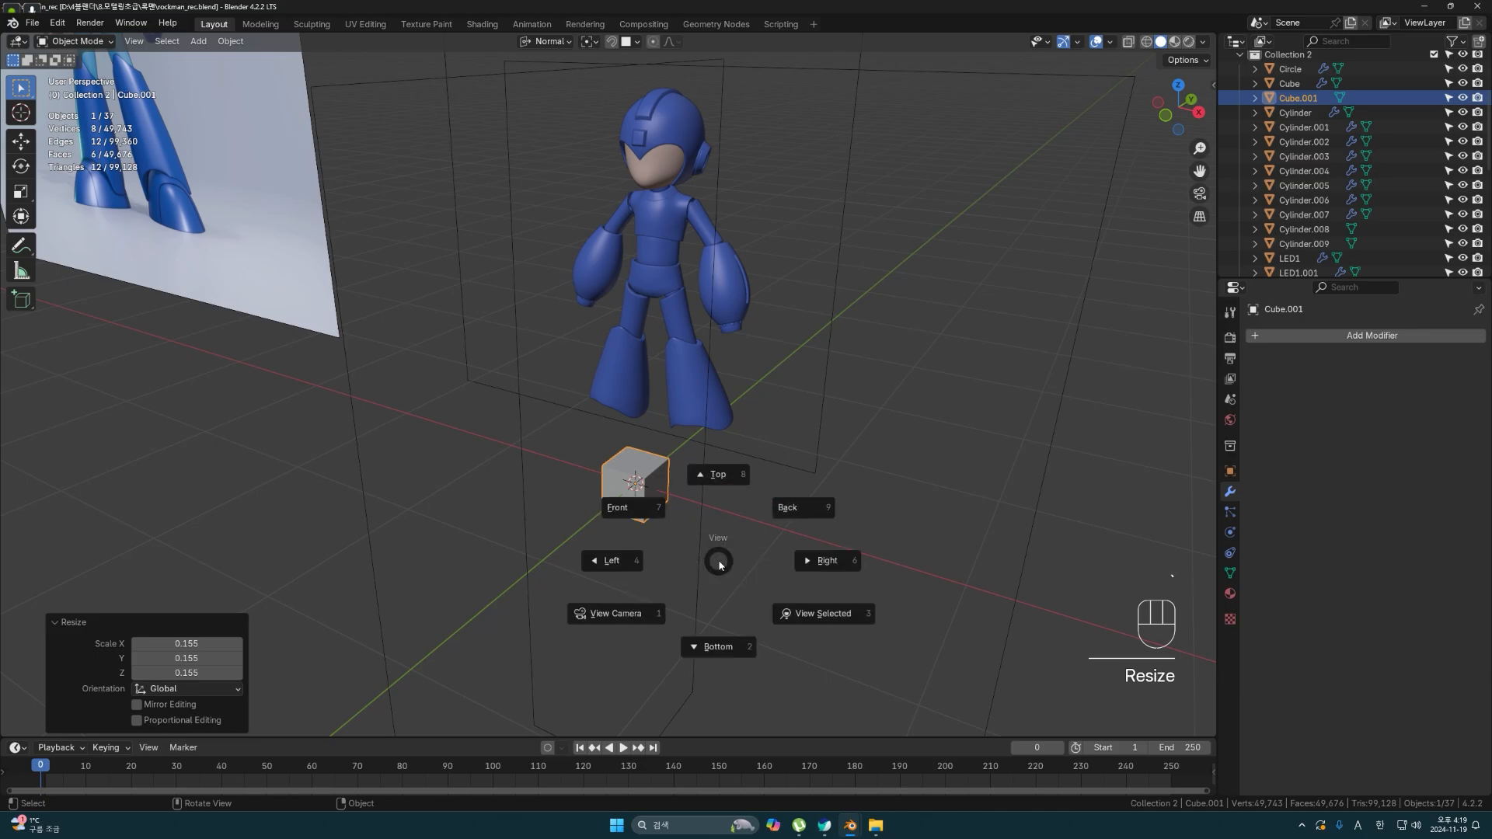
click(803, 507)
scroll(717, 573, up, 3)
scroll(717, 574, up, 1)
key(g)
click(696, 581)
shift+middle_drag(696, 582, 674, 498)
scroll(670, 553, up, 1)
key(s)
key(x)
click(696, 558)
- Move the foot cube about 0.232 m along Y onto the side reference and scale it along Y by 1.951
key(grave)
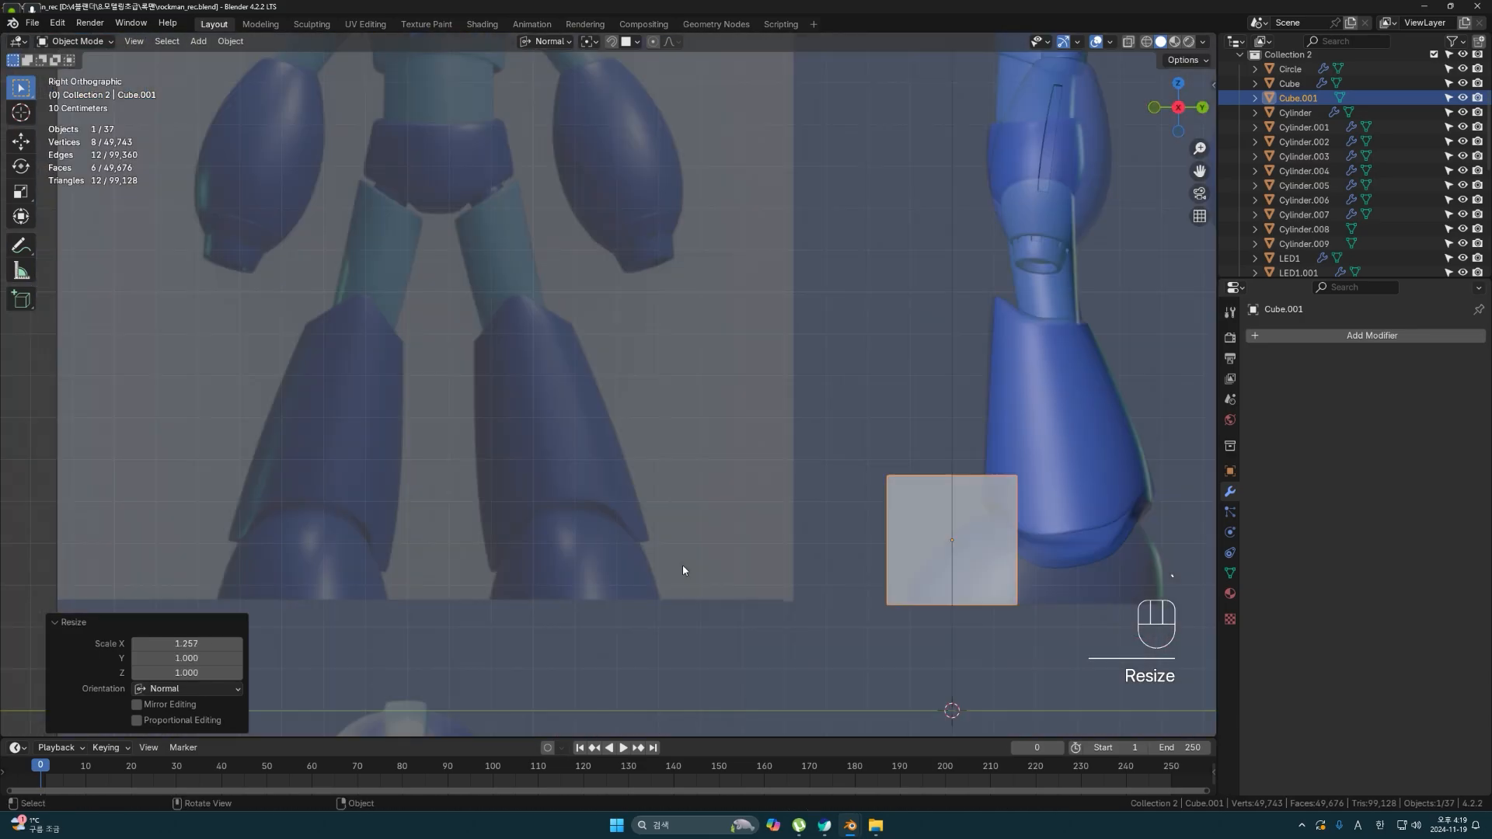
shift+middle_drag(682, 566, 192, 522)
key(g)
click(556, 537)
key(s)
key(x)
key(y)
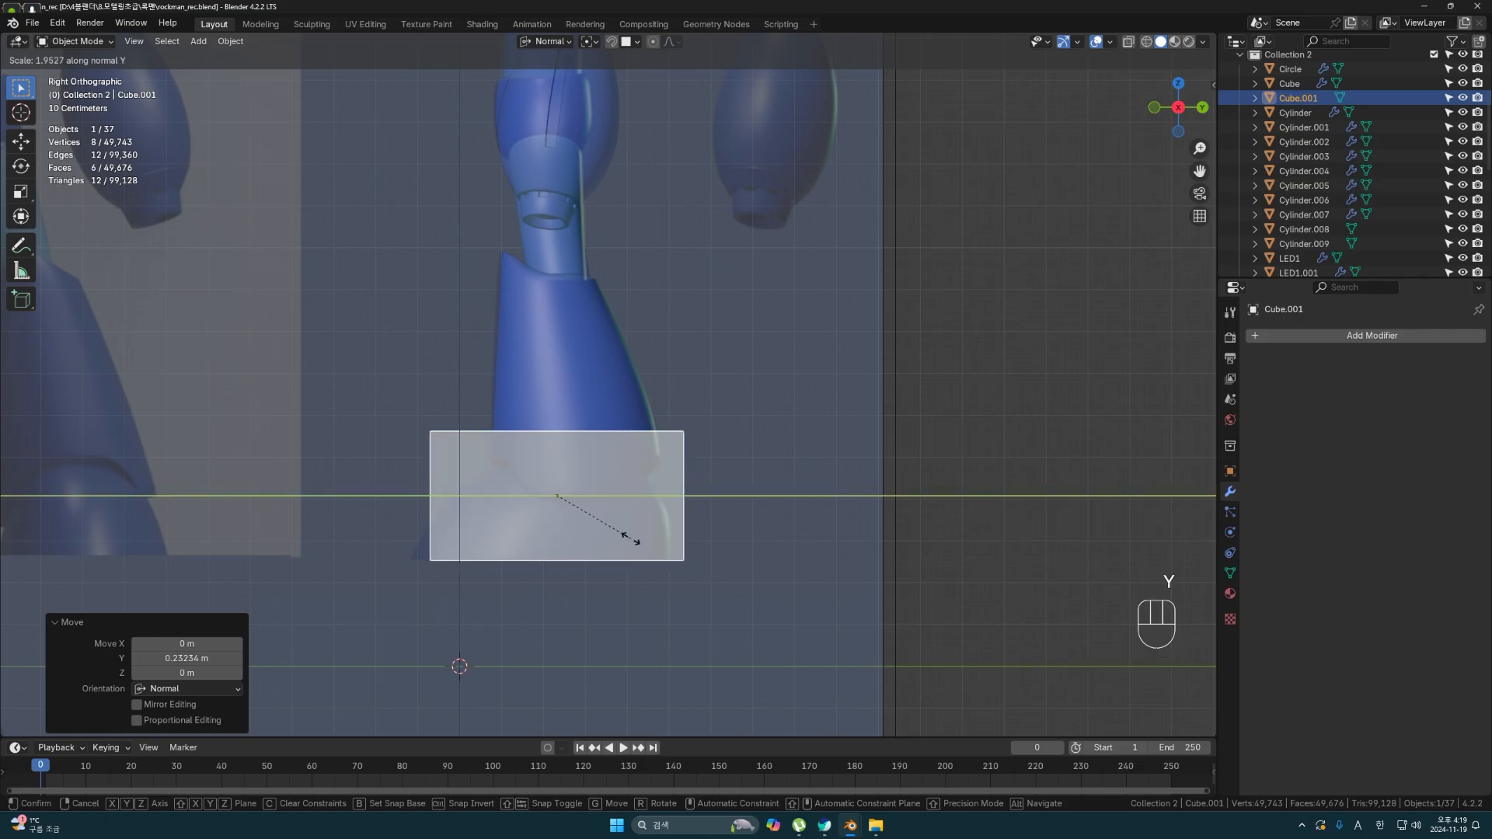
click(622, 542)
scroll(583, 543, down, 1)
mouse_move(543, 550)
shift+middle_down()
mouse_move(583, 543)
mouse_move(533, 523)
shift+middle_up()
- Add a Subdivision Surface modifier to the foot cube
right_click(533, 522)
click(1353, 335)
text(s)
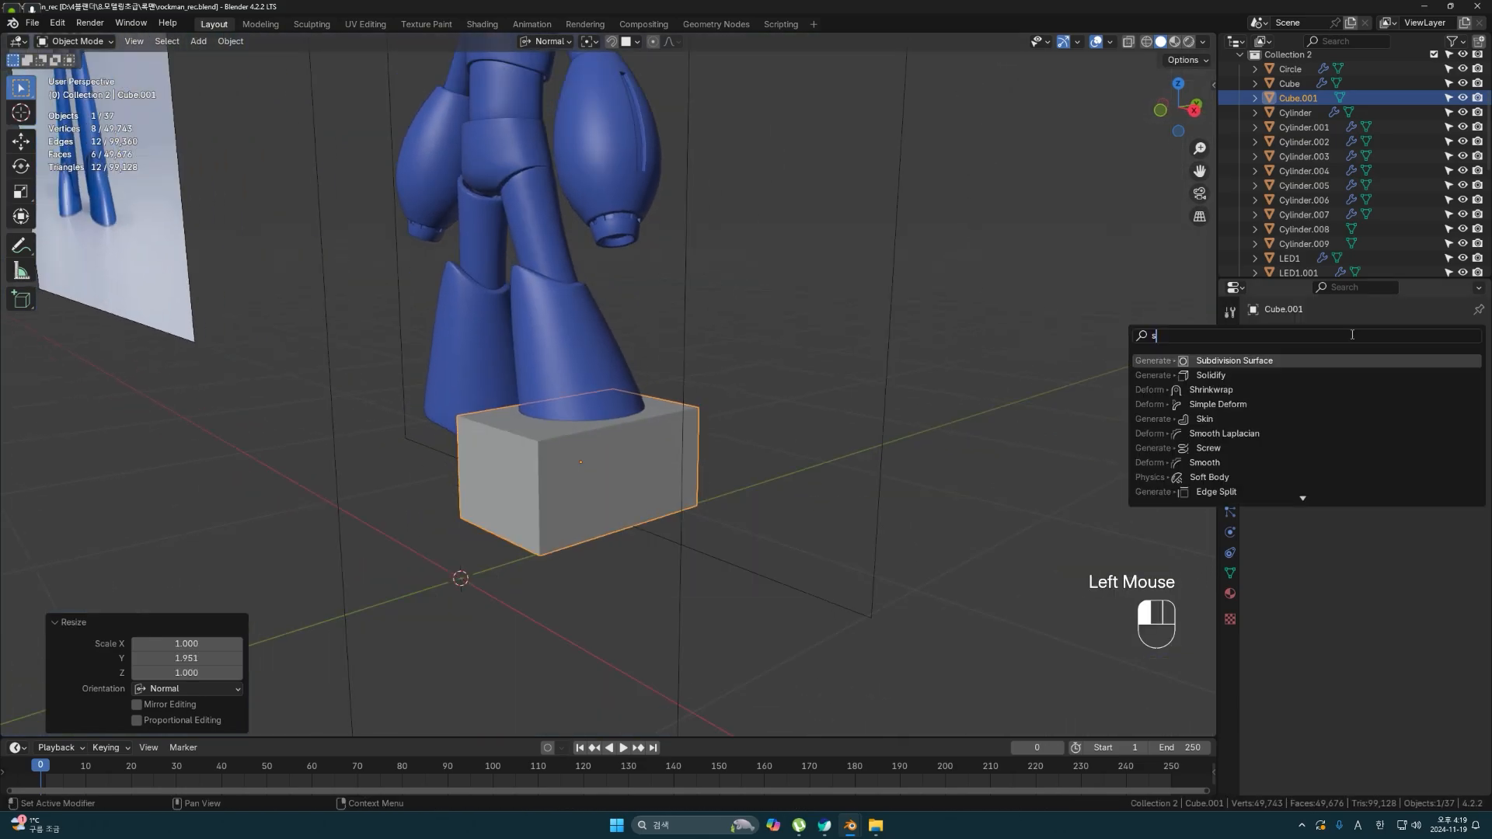
click(1308, 359)
- Delete the bottom face of the foot cube in face select mode
middle_drag(669, 497, 609, 521)
key(Tab)
click(609, 522)
key(3)
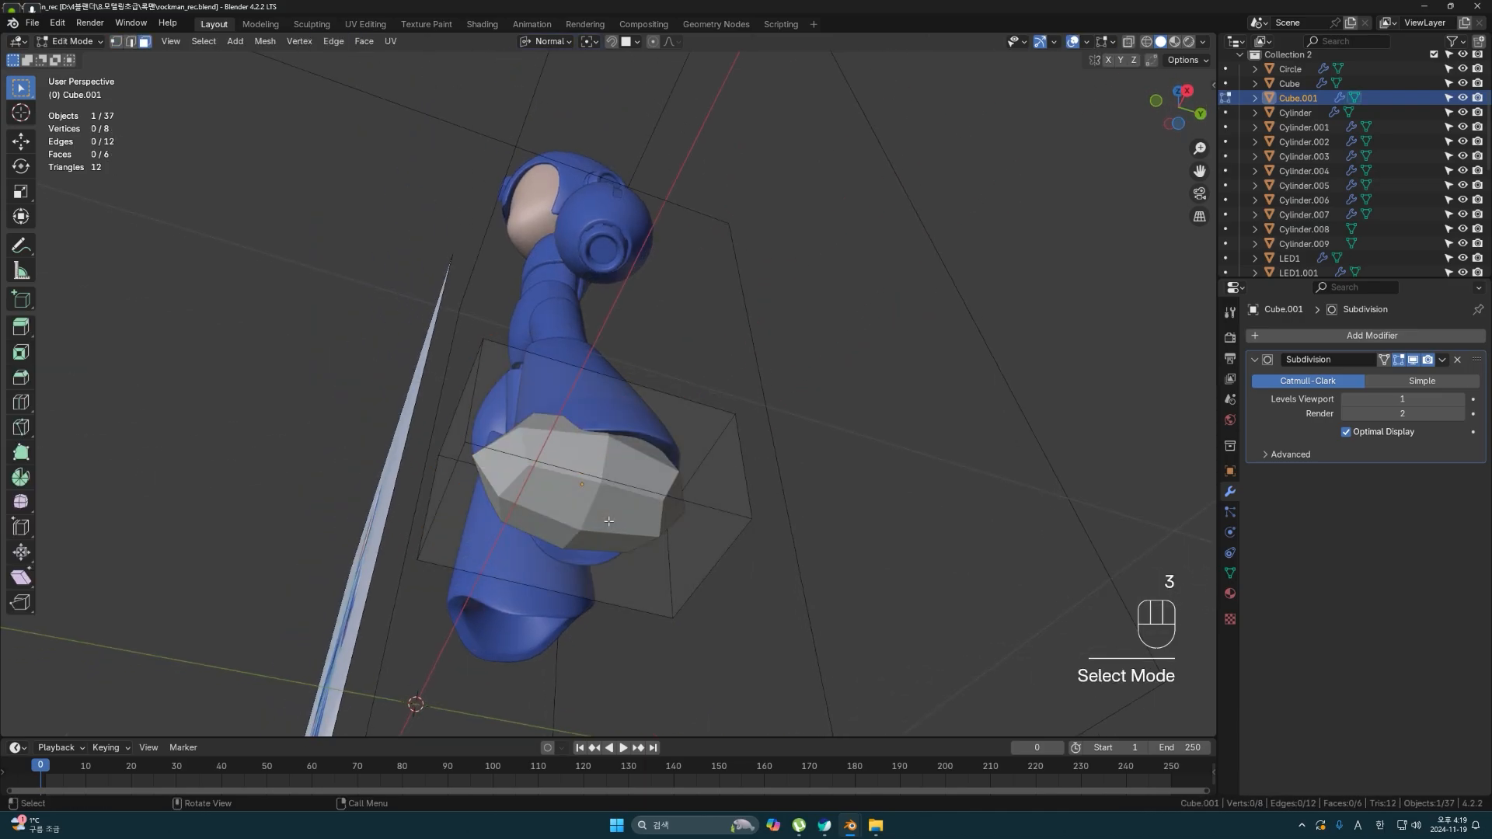
click(628, 510)
key(x)
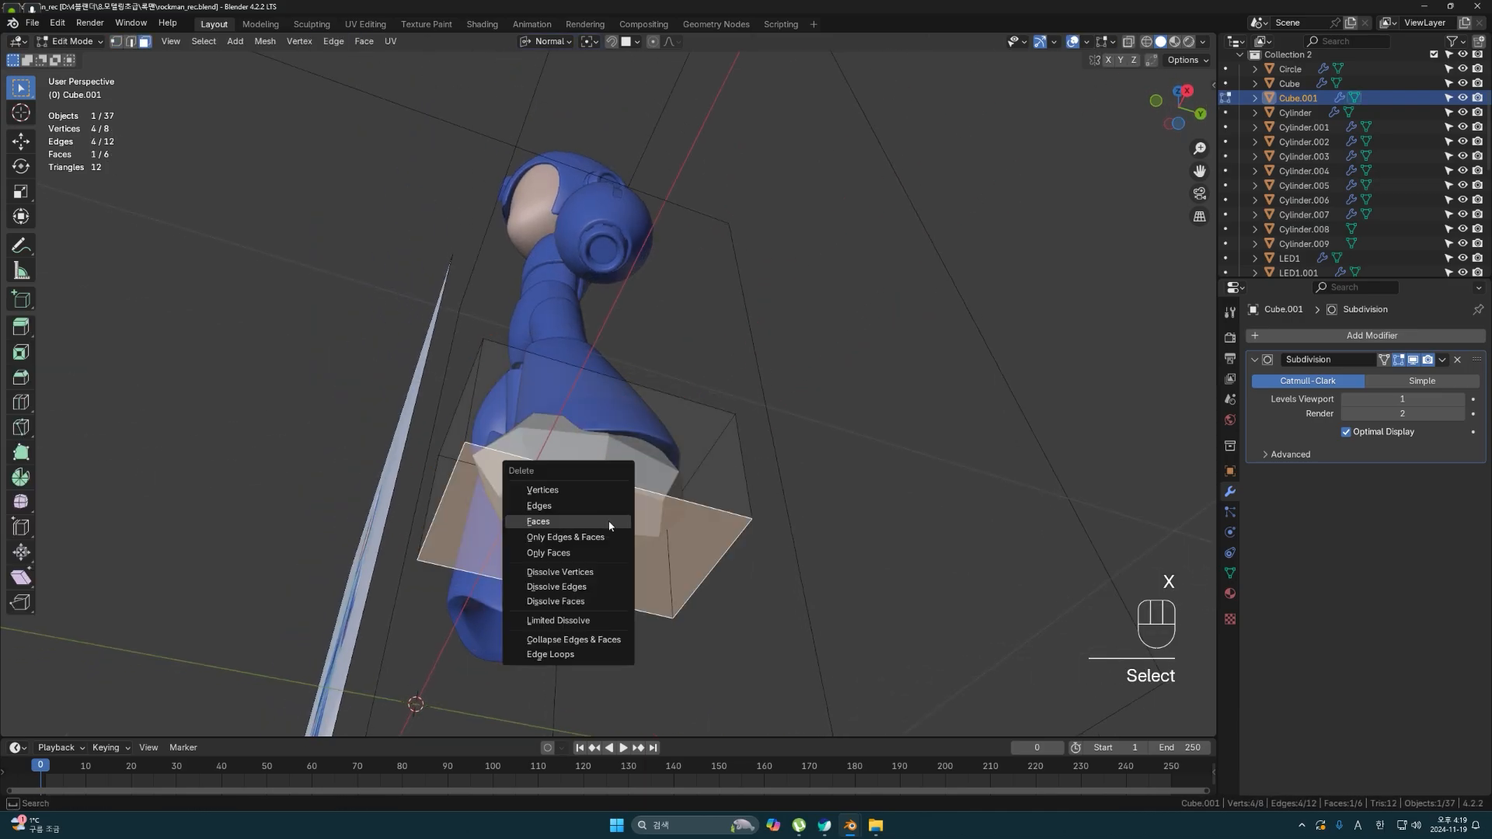
click(610, 522)
middle_drag(610, 522, 646, 626)
- Reshape the foot cube's top and lower front vertices in side view to follow the foot reference
key(grave)
click(660, 619)
scroll(656, 618, up, 2)
key(shift+z)
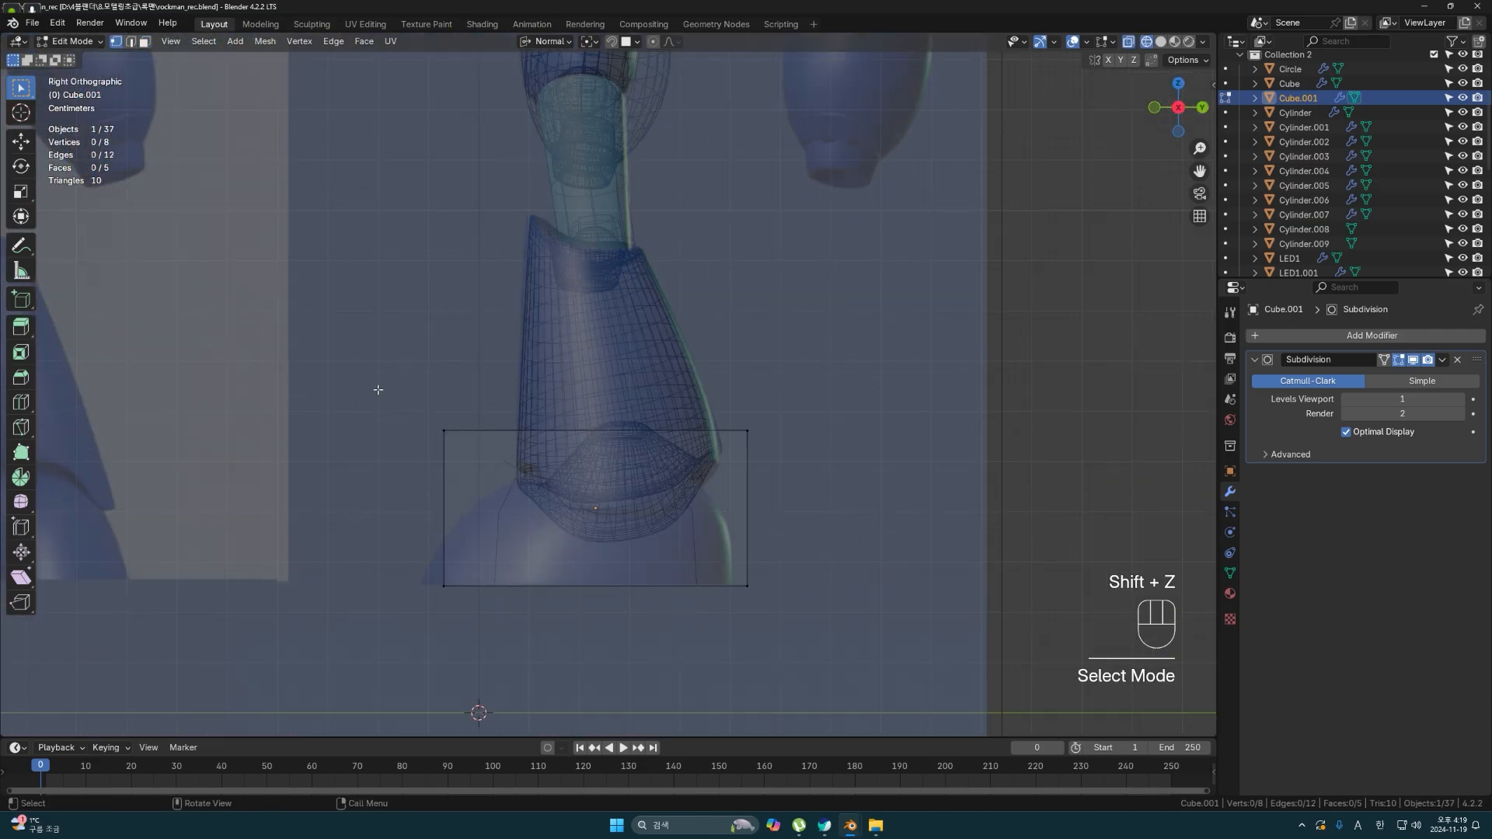
drag(378, 389, 778, 451)
key(g)
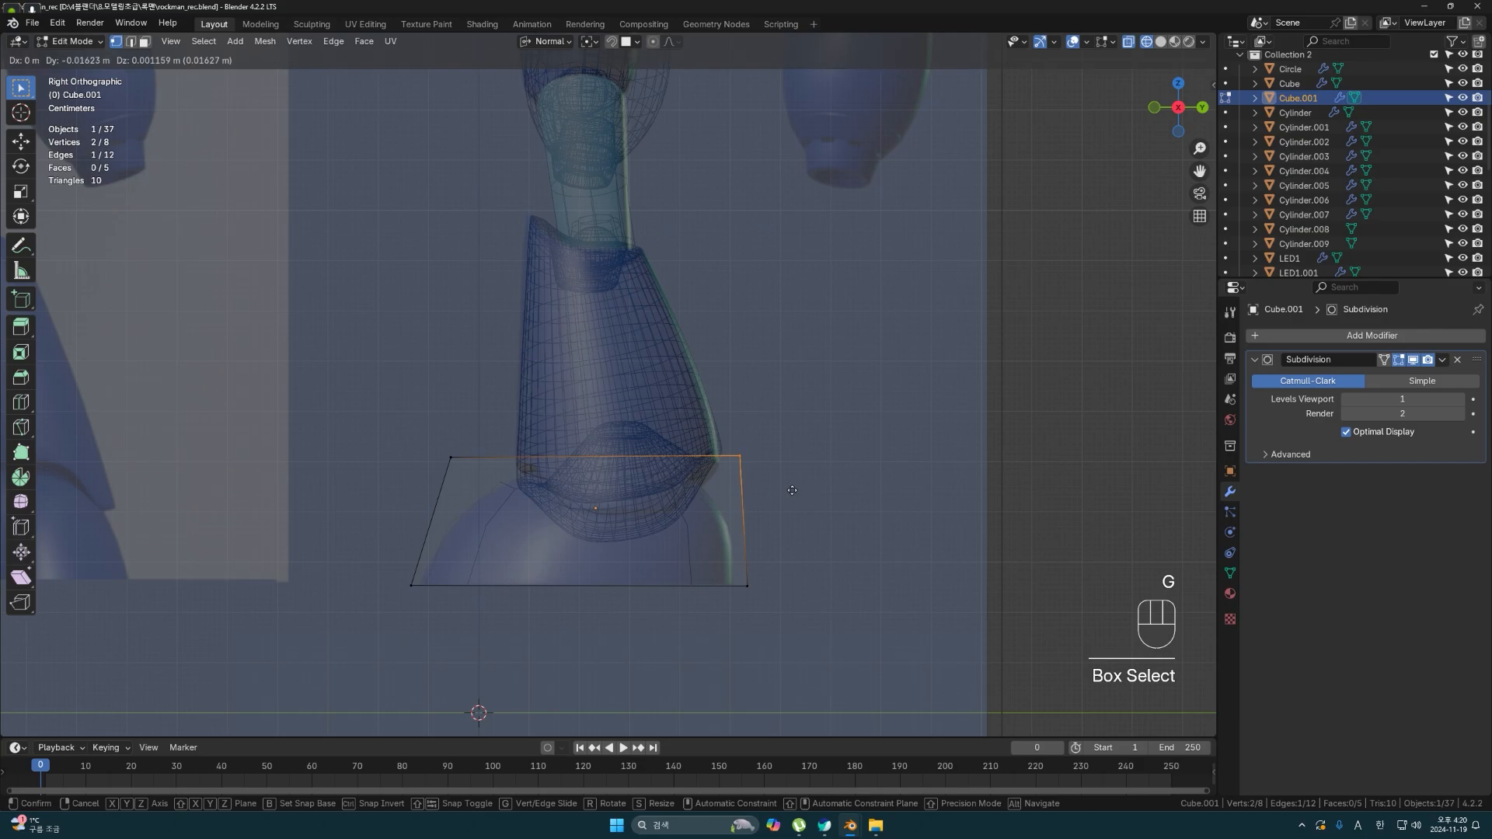
click(799, 490)
- Select the foot's bottom vertices in front view and scale them along X to fit the reference
key(grave)
click(789, 555)
key(shift+z)
drag(707, 571, 435, 621)
key(s)
key(x)
click(590, 596)
scroll(727, 523, up, 1)
scroll(708, 496, down, 2)
key(Tab)
- Hide the lower leg piece above the foot and apply the foot's Subdivision modifier
double_click(555, 384)
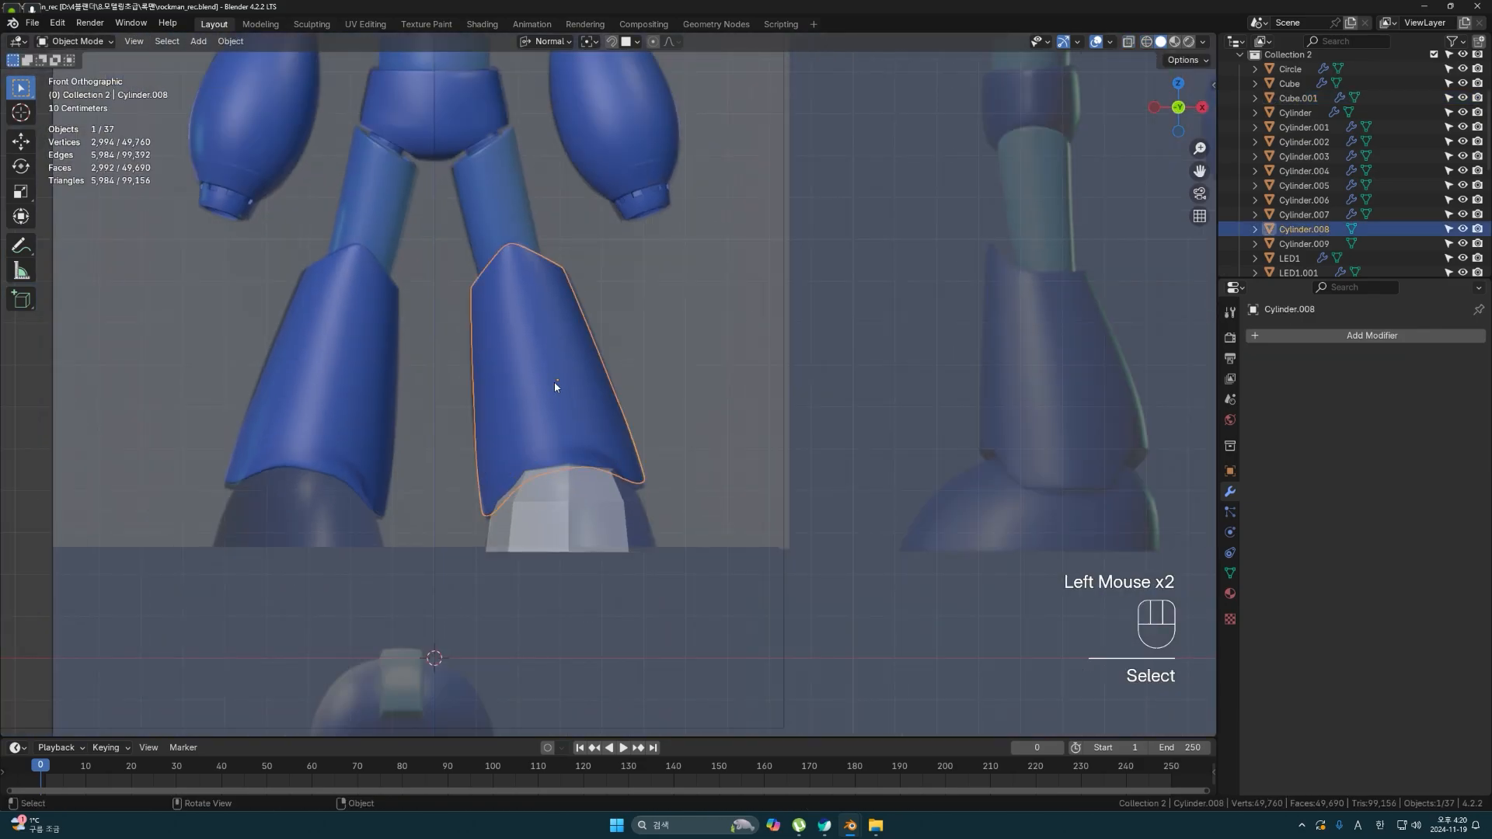
click(1463, 229)
middle_drag(624, 478, 716, 592)
click(661, 516)
click(1445, 354)
click(1410, 372)
- Box-select the foot's lower vertices on both sides and scale them along X
key(Tab)
drag(657, 569, 626, 503)
middle_drag(637, 552, 575, 528)
shift+drag(746, 622, 712, 544)
key(s)
key(x)
middle_drag(722, 600, 541, 624)
click(743, 611)
- Move the two vertices of one lower front corner of the foot along X
click(524, 603)
shift+click(516, 657)
key(g)
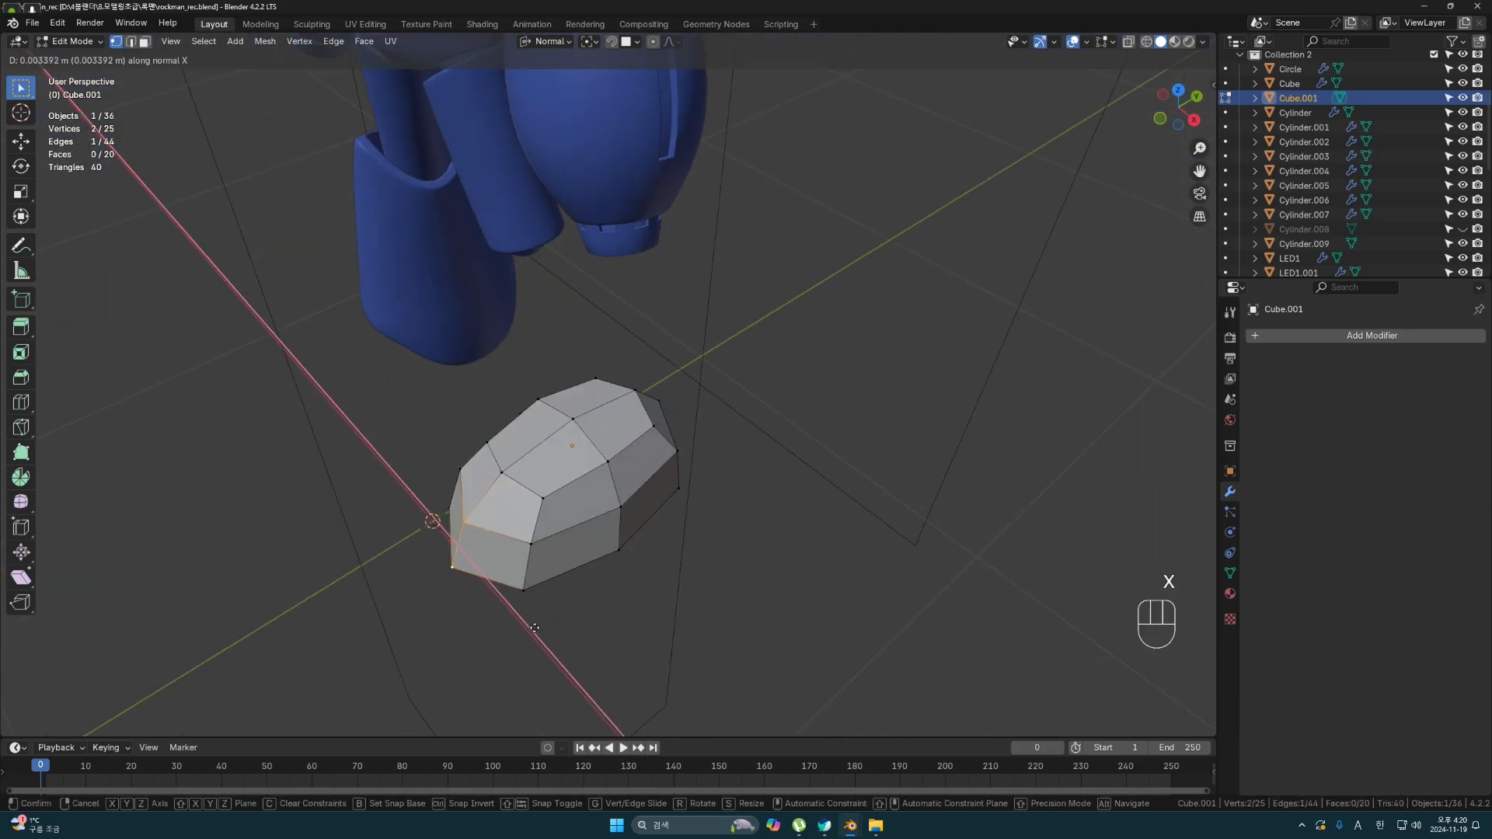
click(536, 626)
click(669, 579)
middle_drag(677, 567, 580, 487)
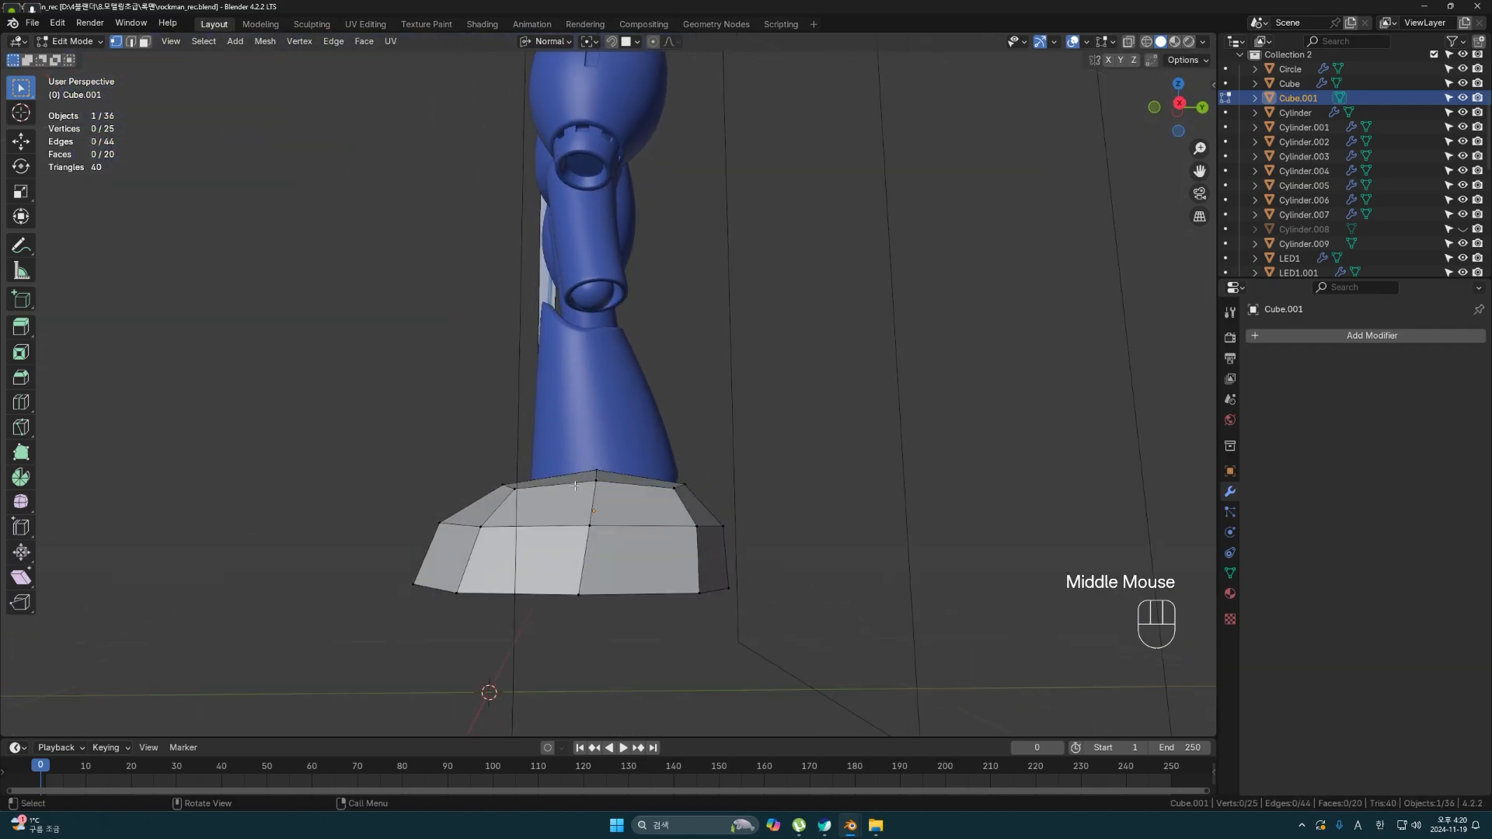
- Flatten the foot's bottom ring of vertices to 0 along global Z and raise it about 0.009 m
key(grave)
key(grave)
drag(380, 619, 380, 619)
key(s)
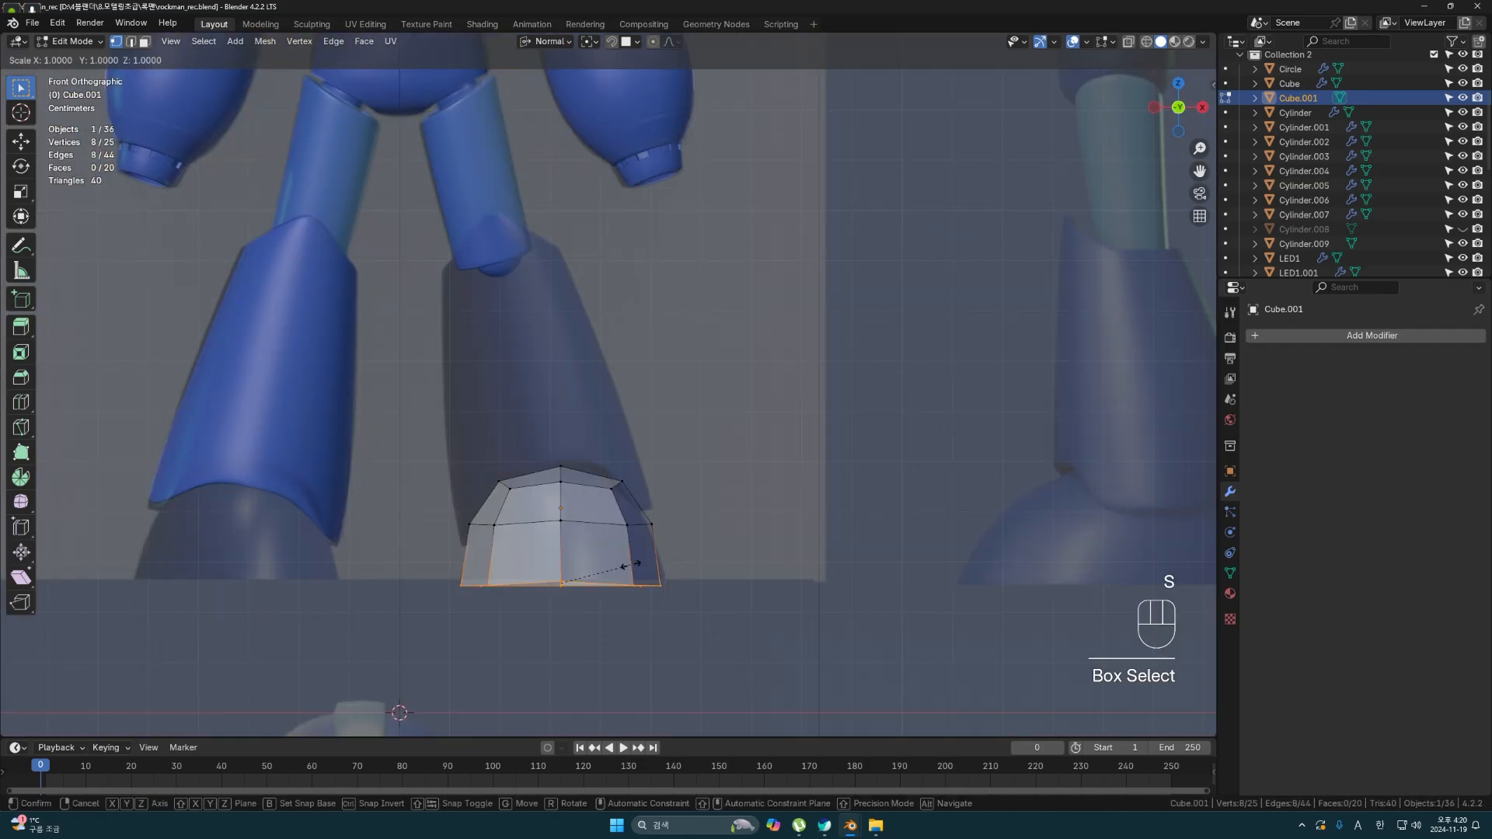
click(748, 565)
key(g)
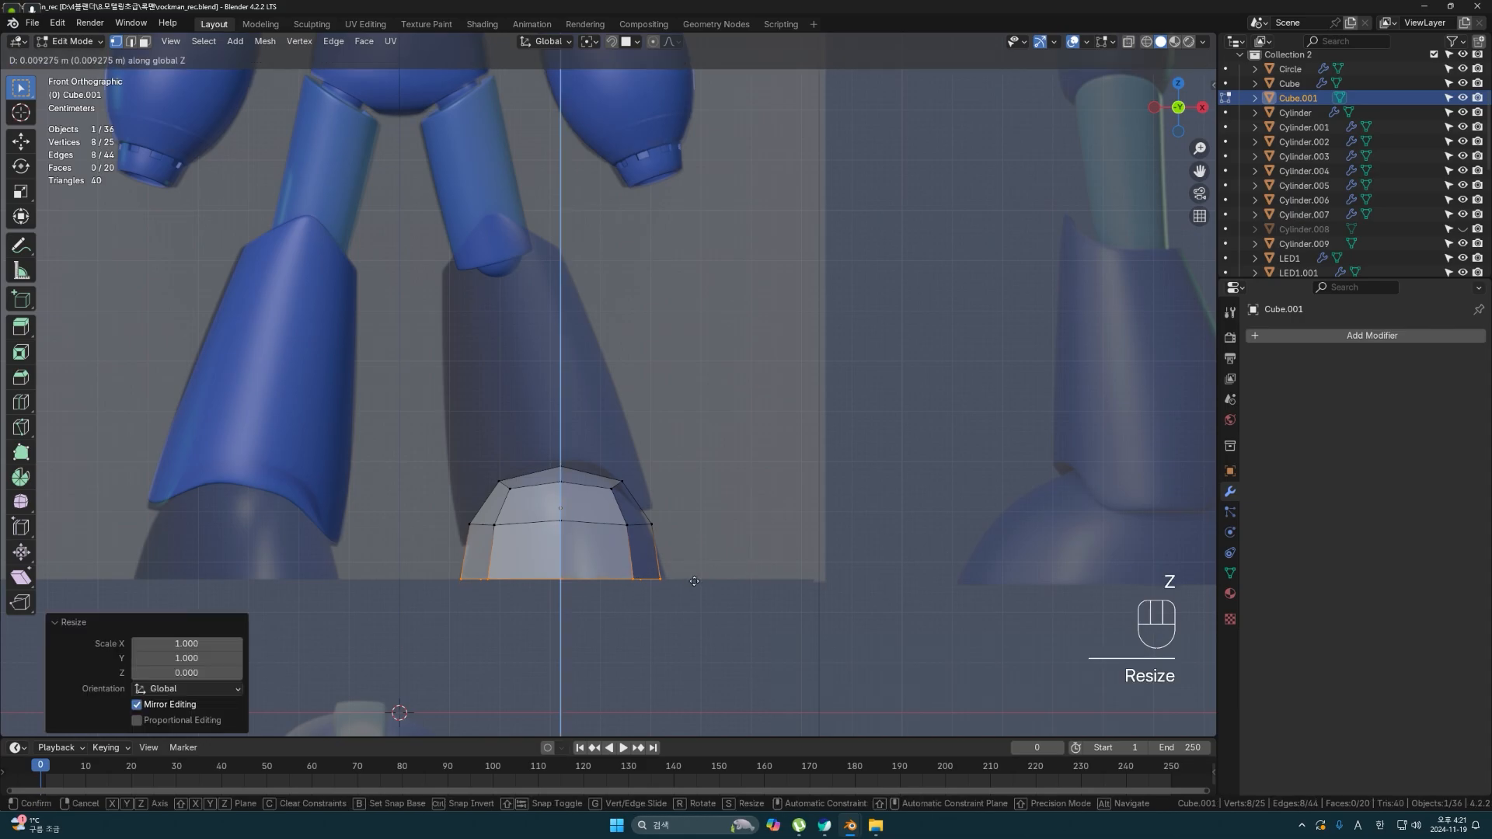
click(694, 581)
- Move the foot's outer bottom and outer mid-height vertices to follow the front reference outline
scroll(718, 596, up, 1)
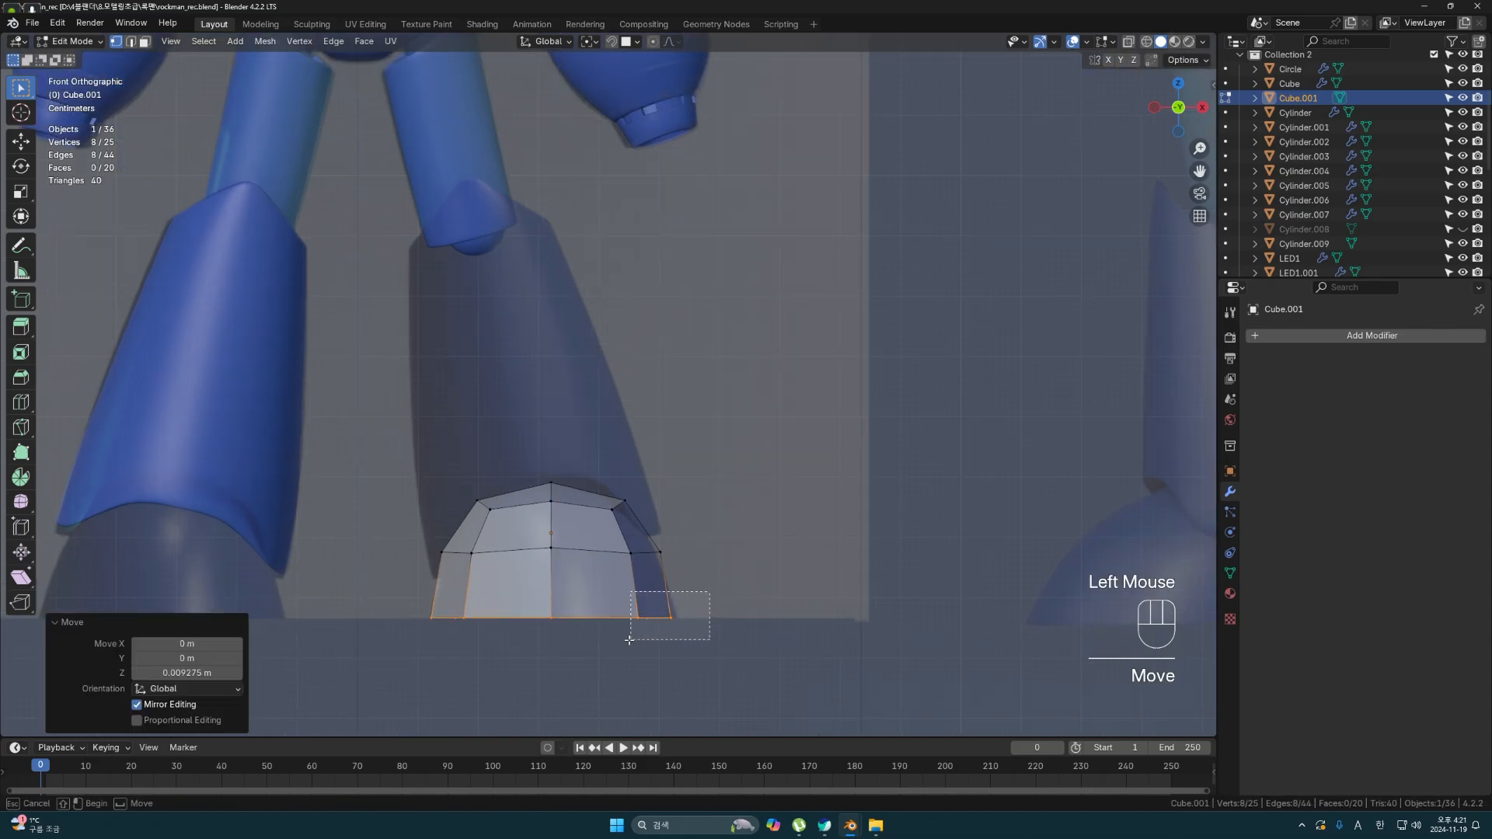
drag(634, 639, 634, 639)
key(g)
click(695, 634)
drag(684, 533, 621, 569)
key(g)
click(618, 570)
- Move the foot's upper corner vertices on both sides to match the rounded top in the front reference
drag(666, 477, 602, 523)
key(g)
click(597, 528)
drag(457, 484, 504, 530)
key(shift+z)
key(g)
click(500, 525)
click(734, 522)
mouse_move(739, 523)
middle_down()
mouse_move(404, 576)
mouse_move(723, 576)
middle_up()
key(shift+z)
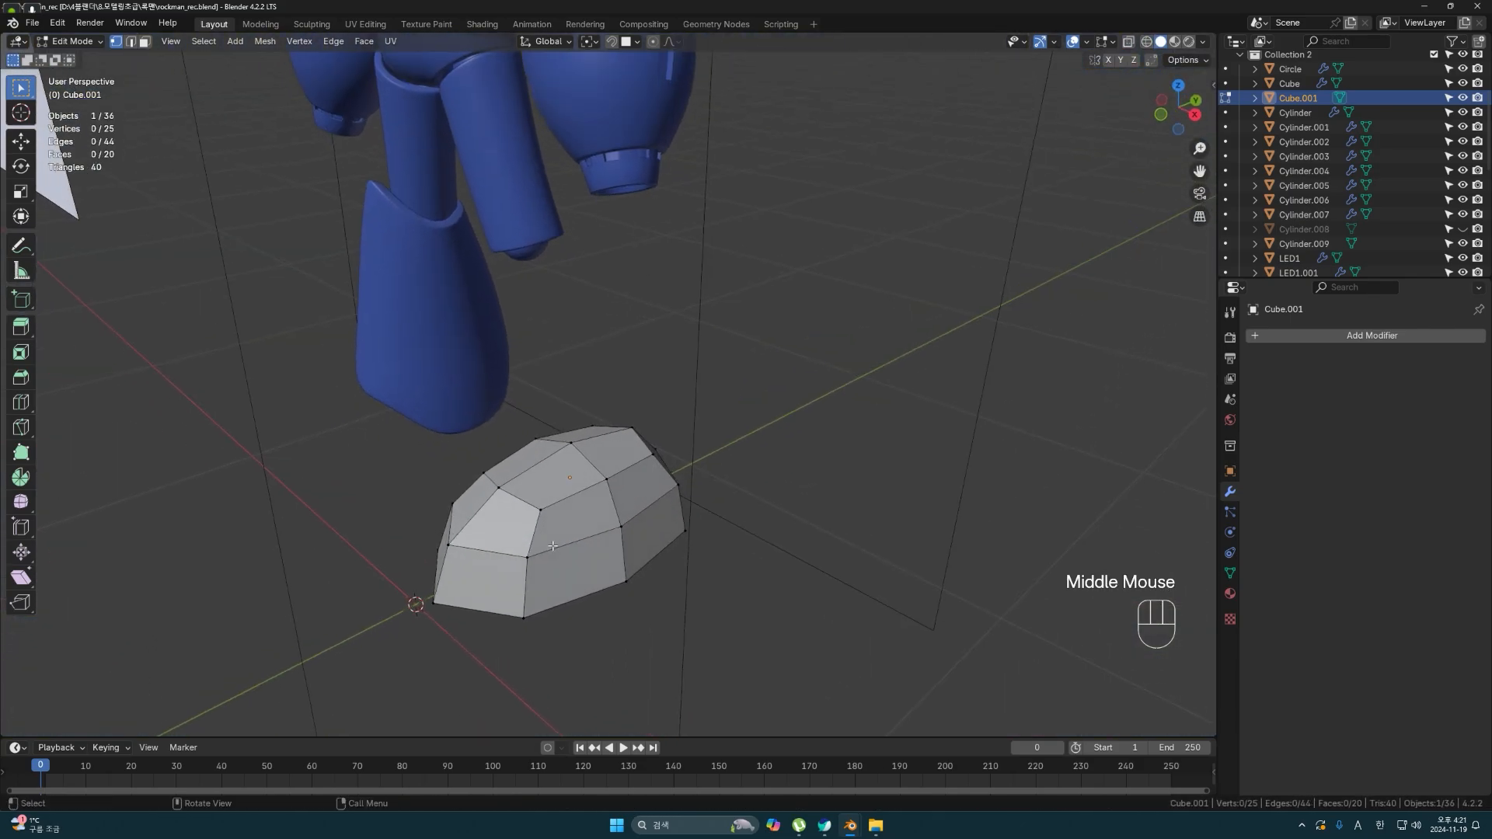
- Add a Subdivision Surface modifier to the foot with viewport level 2
key(Tab)
click(1344, 334)
text(s)
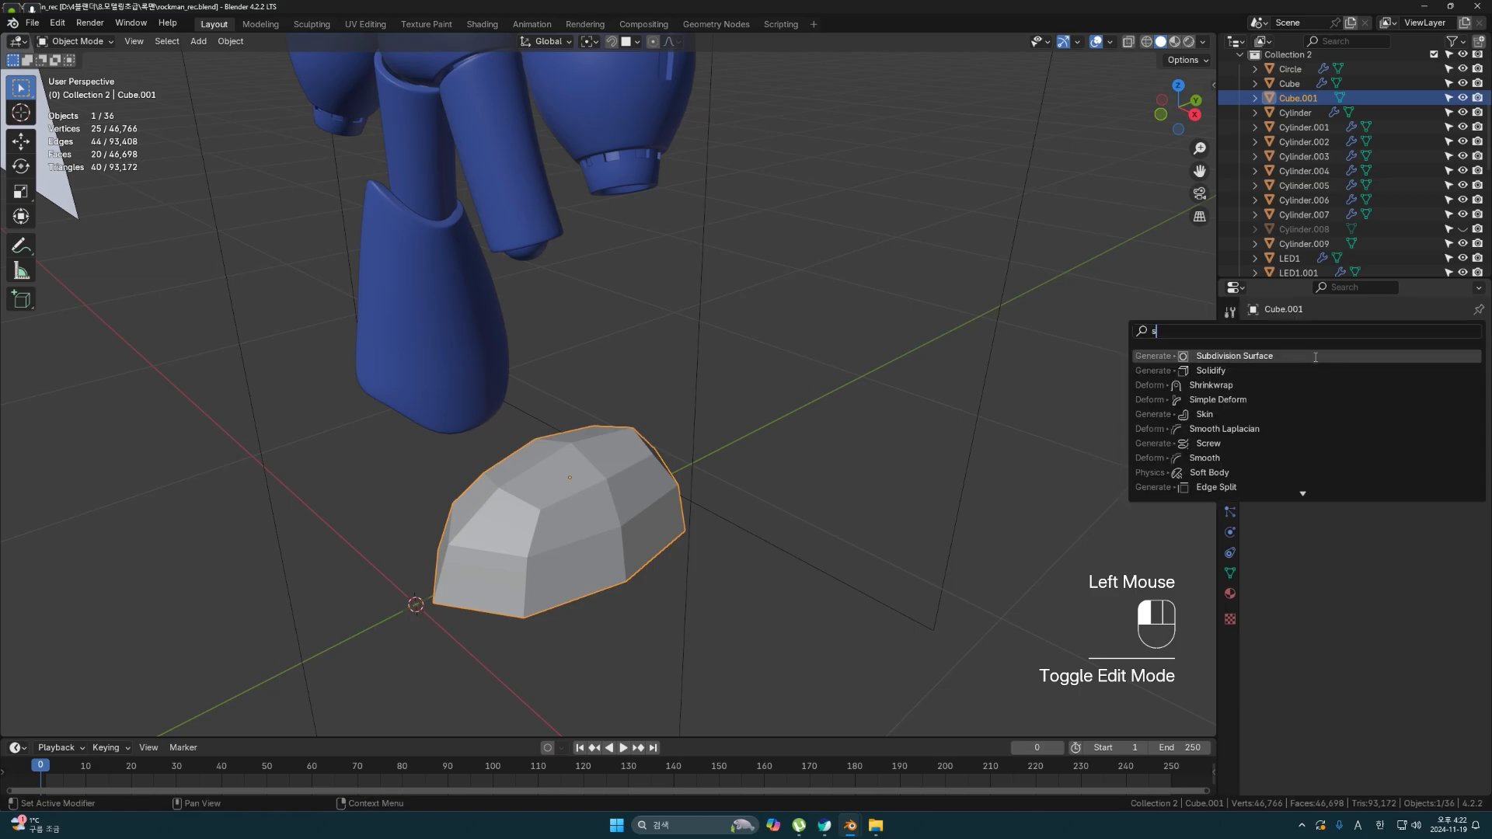
click(1315, 357)
- Cut a loop across the front half of the foot and slide it toward the toe
middle_drag(912, 502, 865, 510)
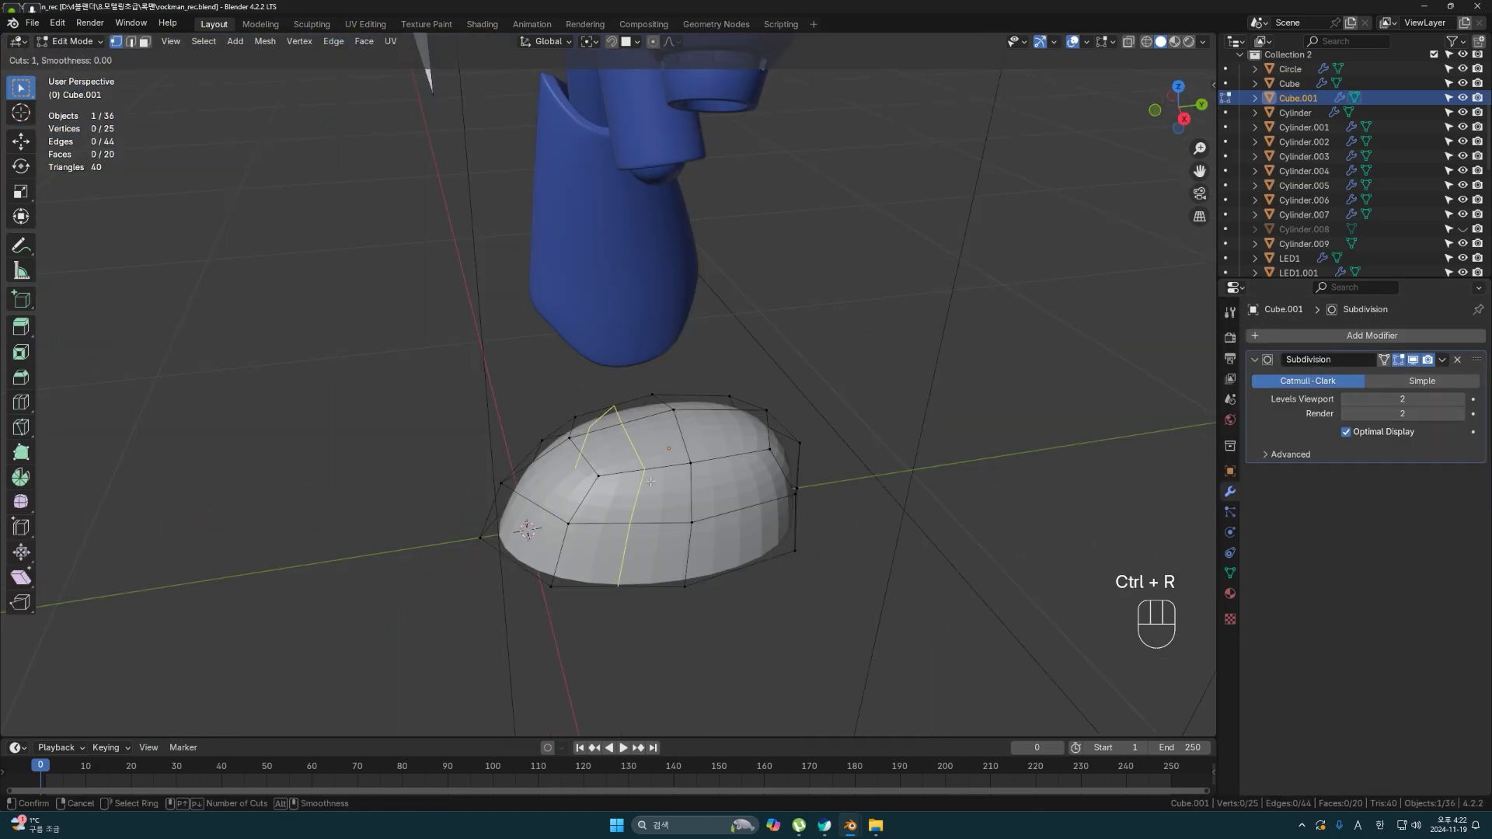
click(650, 481)
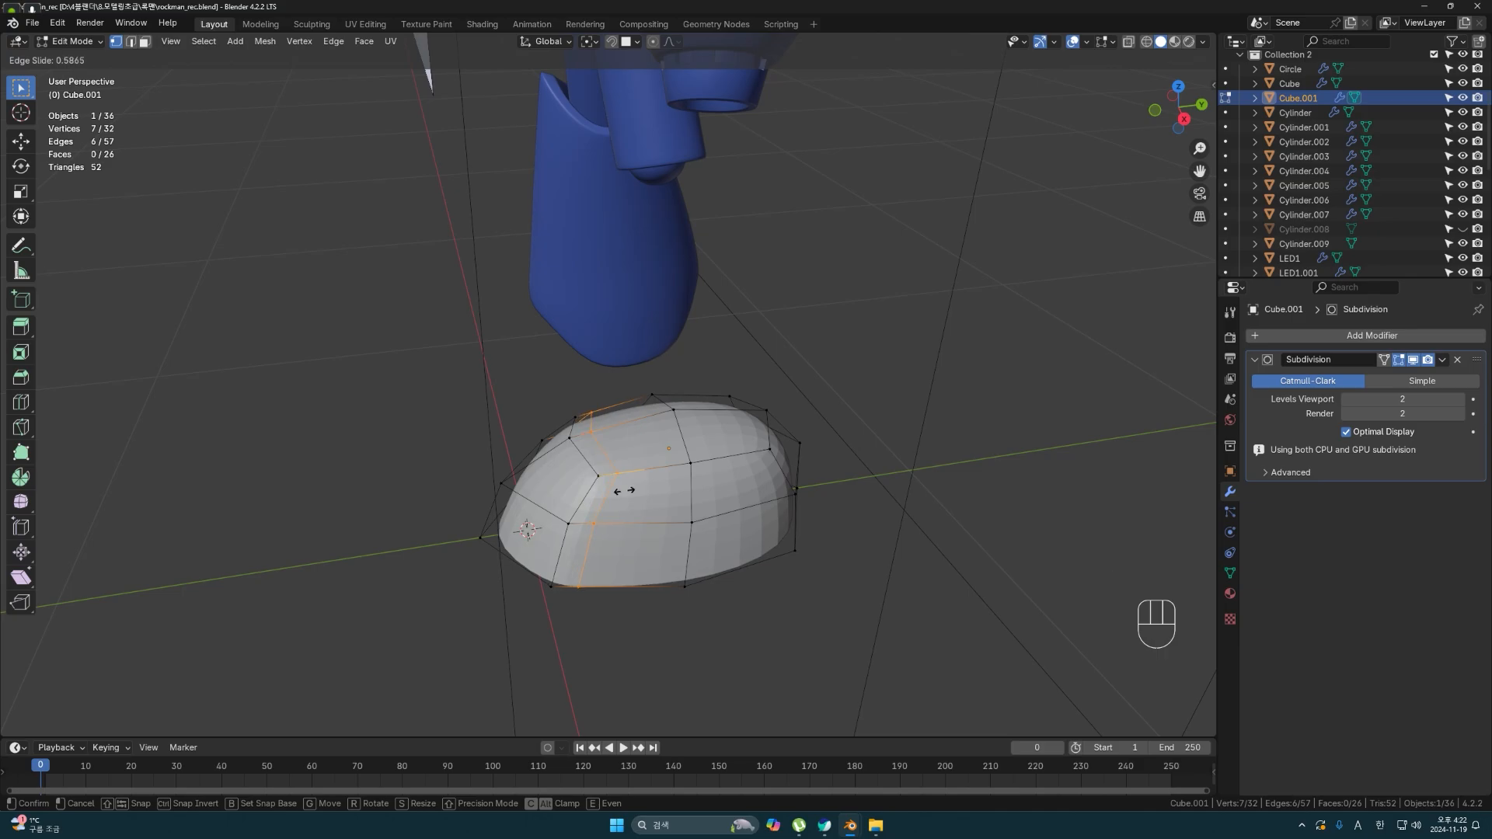
click(587, 418)
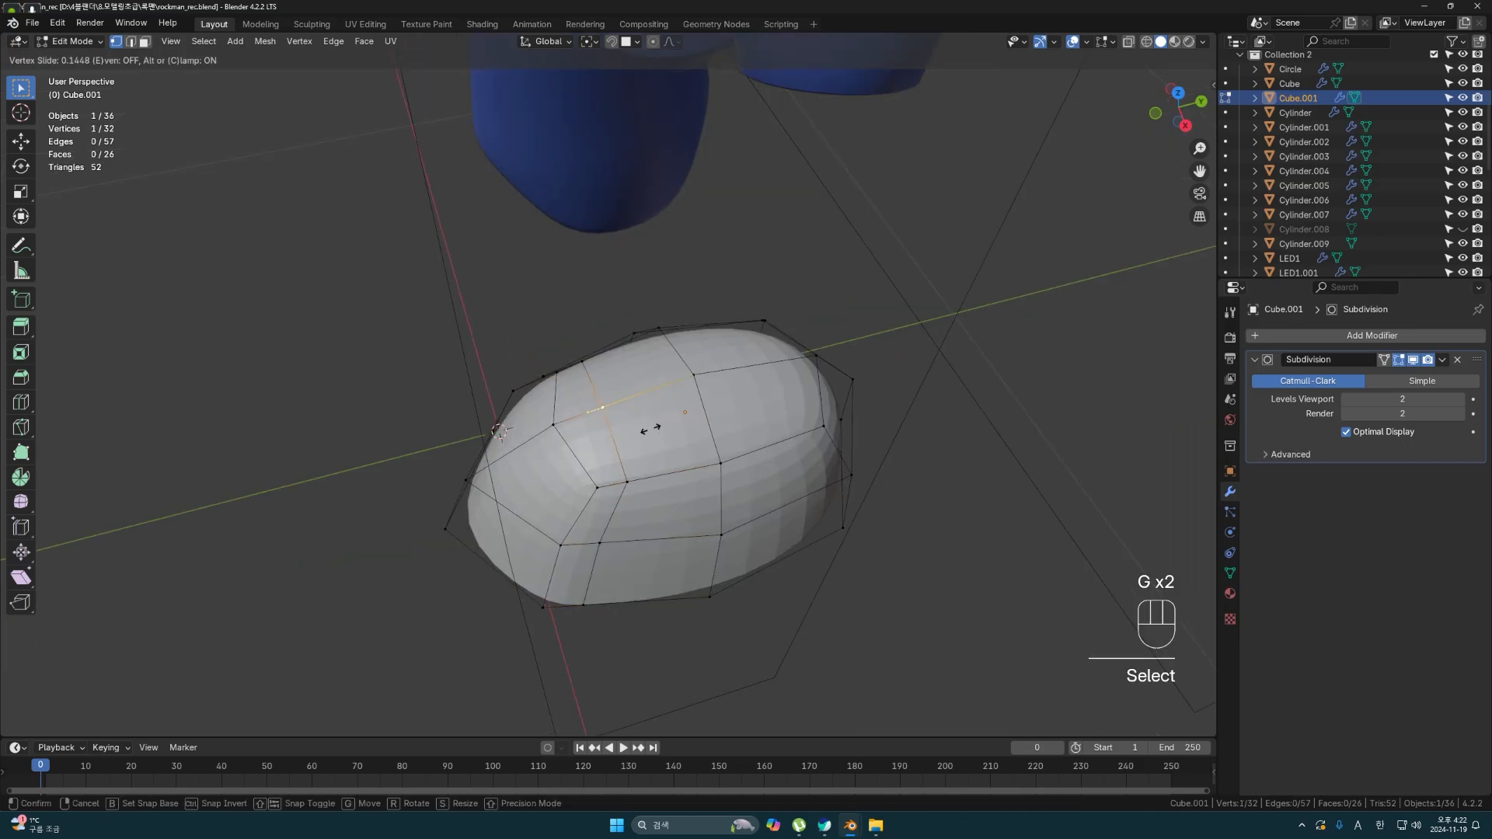
- Slide the new loop's top vertex and its side vertices along their edges, away from the toe
click(656, 427)
click(600, 544)
shift+click(591, 601)
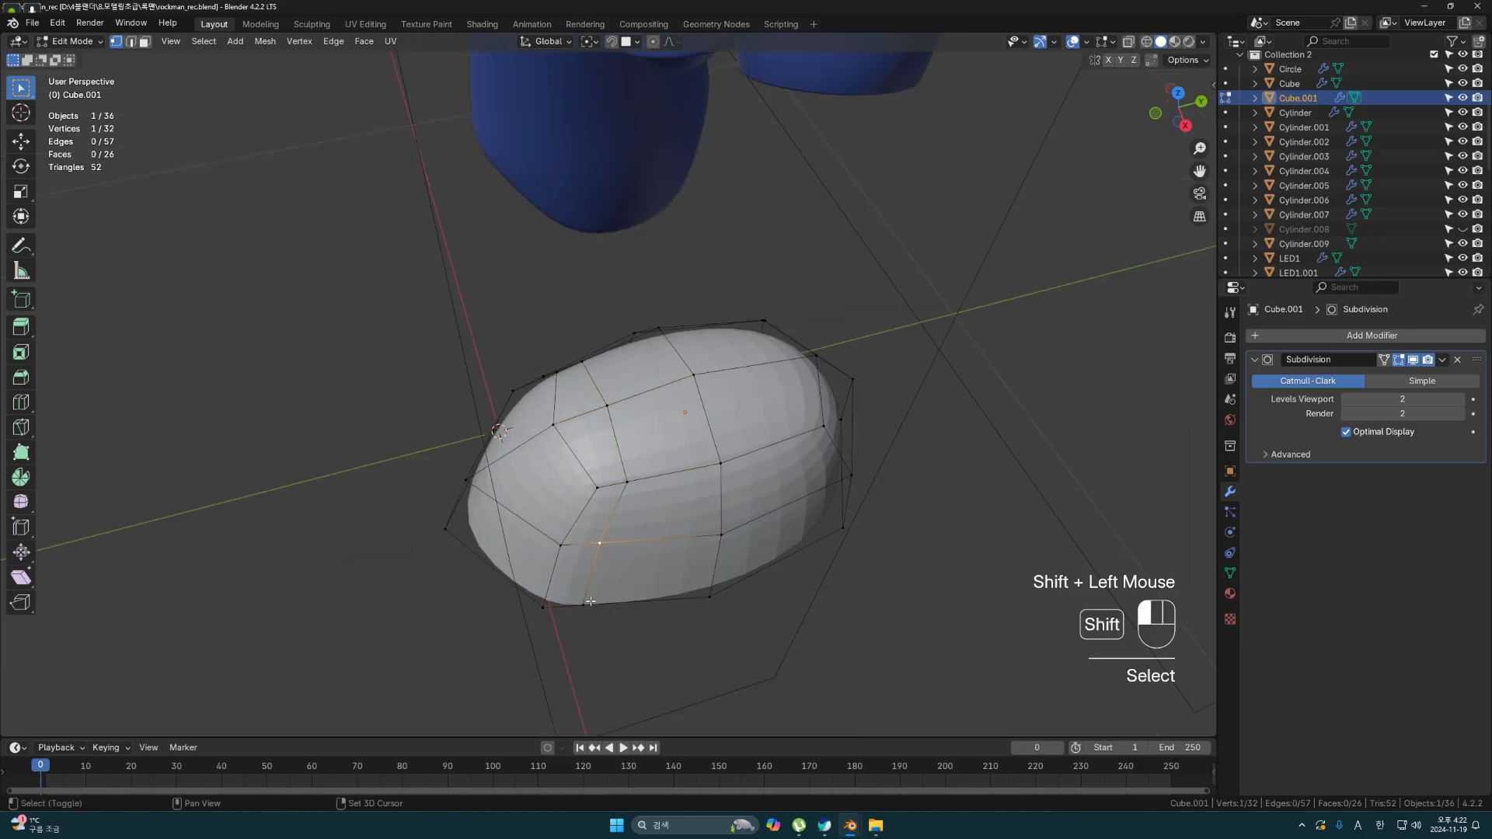
click(650, 572)
middle_drag(651, 572, 848, 544)
shift+middle_drag(591, 614, 676, 517)
click(597, 526)
shift+click(604, 606)
click(597, 606)
middle_drag(606, 602, 412, 525)
- Slide the new loop's bottom and mid-height vertices along their edges in the side wireframe view
key(KP_3)
scroll(538, 544, up, 4)
key(shift+z)
click(538, 566)
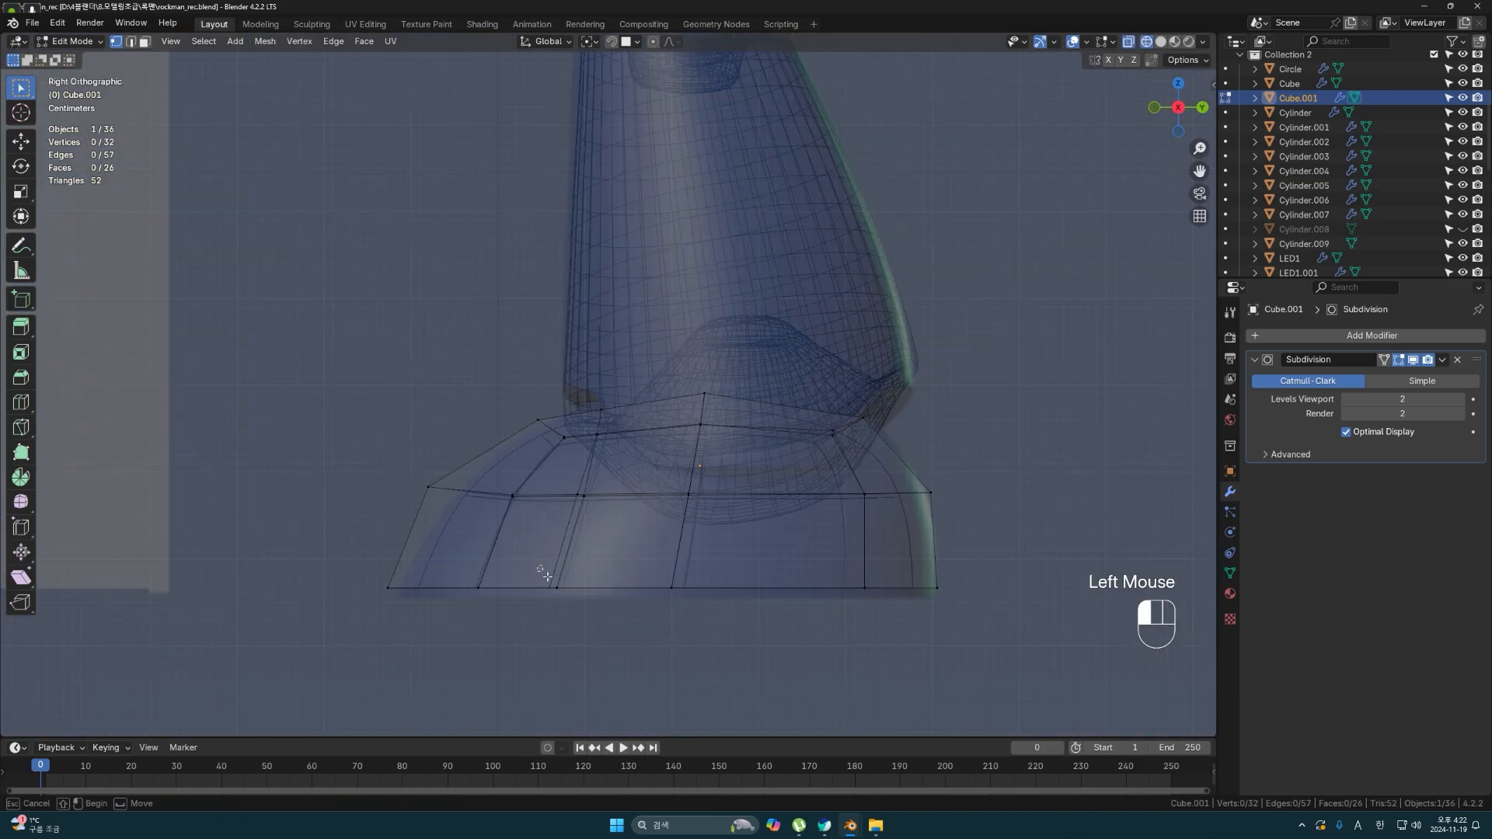
drag(538, 566, 595, 611)
key(g)
key(g)
click(616, 614)
drag(561, 474, 619, 516)
key(g)
key(g)
click(626, 519)
- Slide the new loop's upper vertices and readjust the vertices below them in side view to even the spacing
drag(587, 398, 622, 423)
key(g)
key(g)
click(608, 427)
scroll(618, 459, up, 2)
drag(566, 522, 602, 561)
key(g)
key(g)
click(601, 563)
click(561, 678)
click(620, 610)
- Return to solid shading and scale a pair of opposite vertices on the new loop along X
mouse_move(622, 572)
middle_down()
mouse_move(682, 579)
mouse_move(761, 488)
mouse_move(742, 447)
mouse_move(555, 494)
mouse_move(808, 470)
middle_up()
key(shift+z)
shift+click(548, 444)
scroll(590, 459, up, 1)
key(s)
key(x)
click(824, 507)
- Select a second pair of opposite vertices on the foot's sides and scale them along X
click(755, 475)
shift+click(544, 466)
key(s)
key(x)
click(987, 513)
middle_drag(987, 513, 858, 537)
key(Tab)
key(Tab)
middle_drag(684, 606, 646, 526)
key(grave)
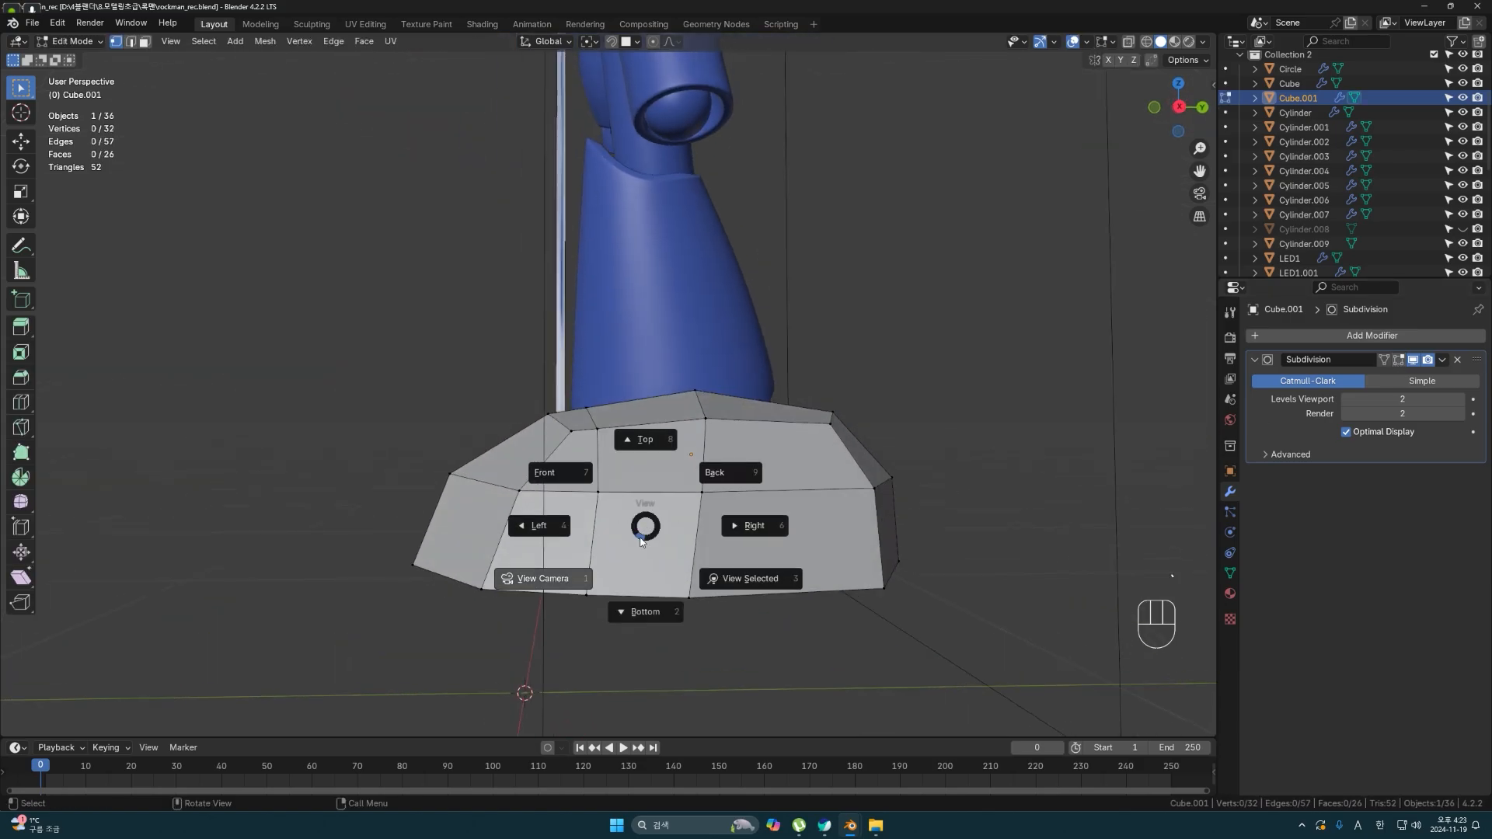
- Reposition two groups of vertices on the foot's upper front in the side wireframe view to refine its outline
click(754, 524)
scroll(668, 482, up, 3)
key(shift+z)
key(g)
mouse_move(550, 405)
mouse_down()
mouse_move(595, 438)
mouse_move(604, 472)
mouse_up()
click(597, 434)
key(g)
click(603, 468)
scroll(654, 513, down, 2)
mouse_move(656, 516)
middle_down()
mouse_move(707, 583)
mouse_move(697, 548)
middle_up()
key(shift+z)
- Bevel the edge loop running across the front part of the foot with a width of about 0.011 m
key(2)
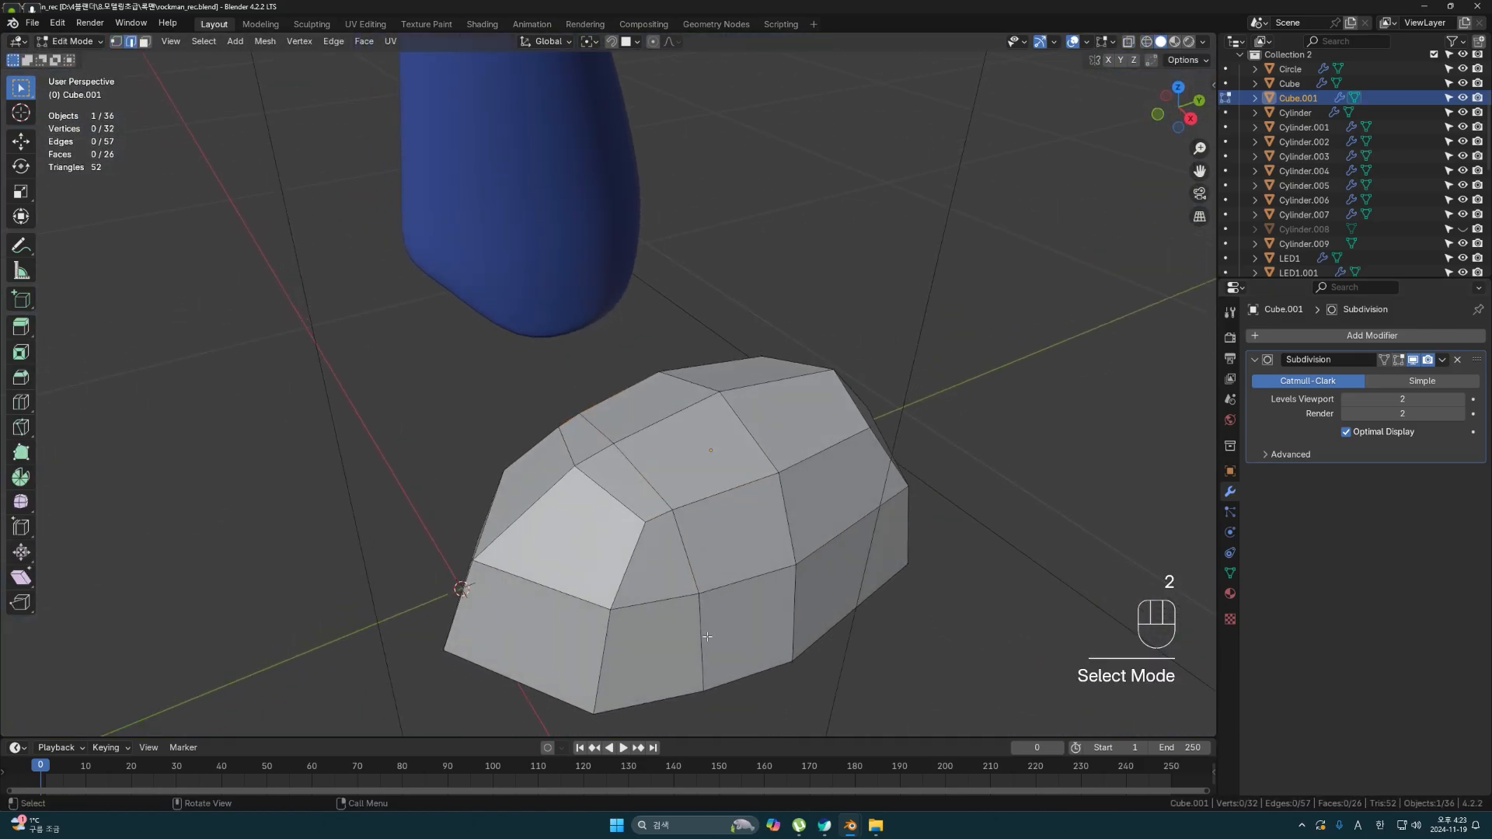
middle_drag(705, 629, 694, 611)
scroll(694, 607, down, 1)
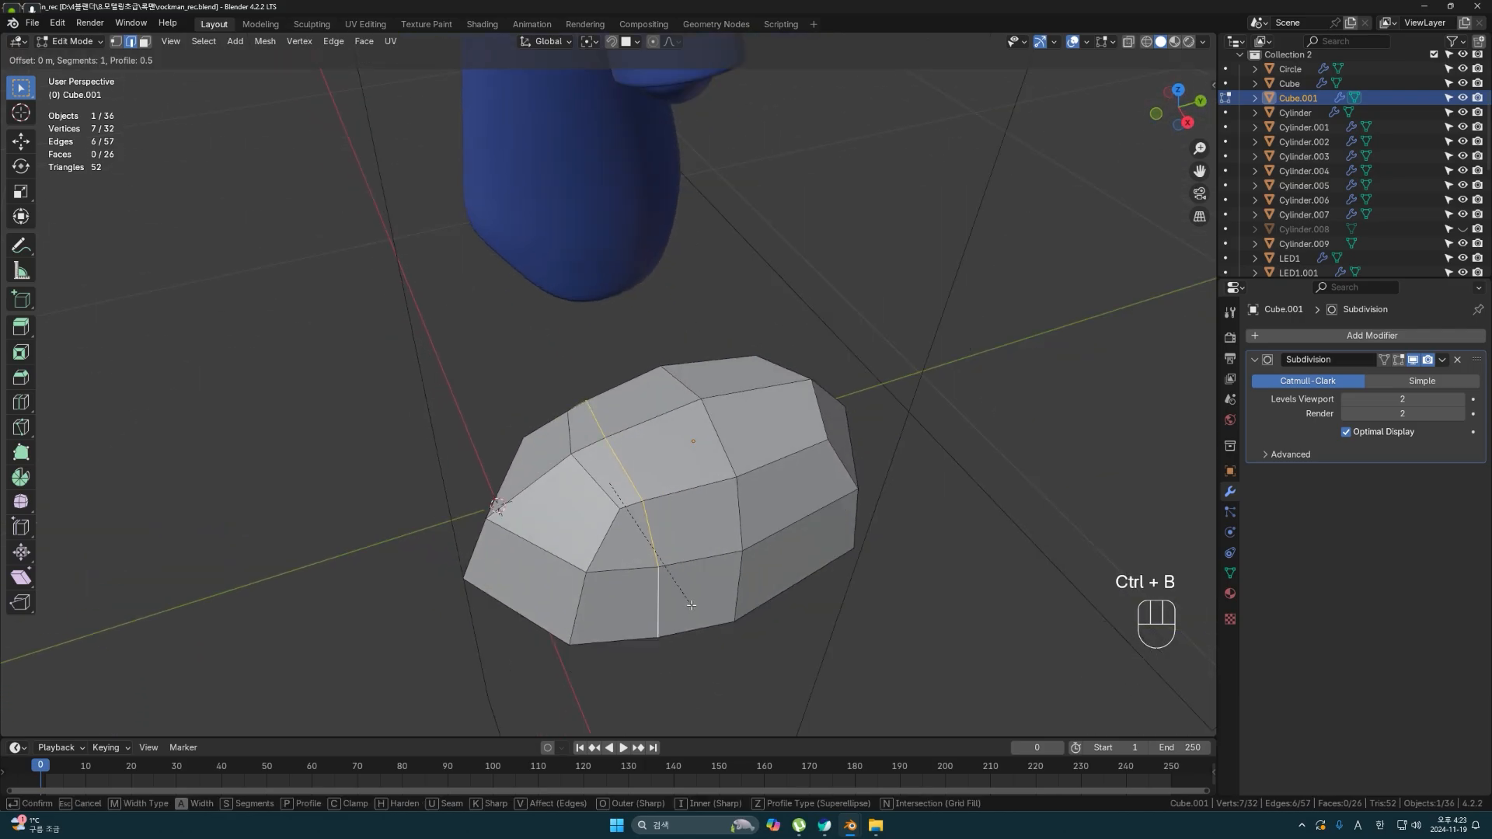
click(694, 607)
middle_drag(694, 607, 720, 565)
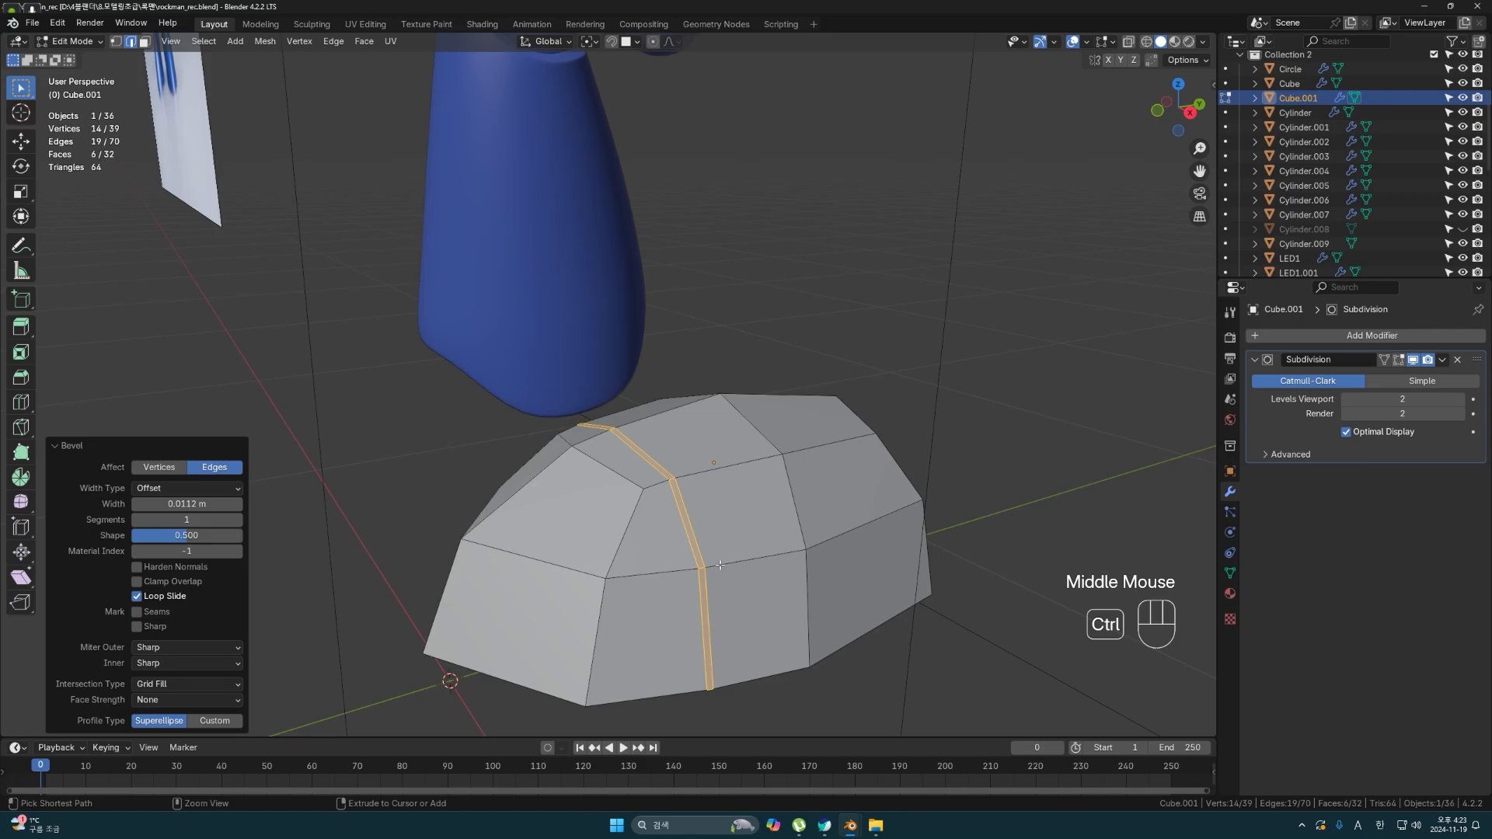
- Extrude the beveled strip's faces inward along their normals by about 0.044 m to form a groove
key(ctrl+f)
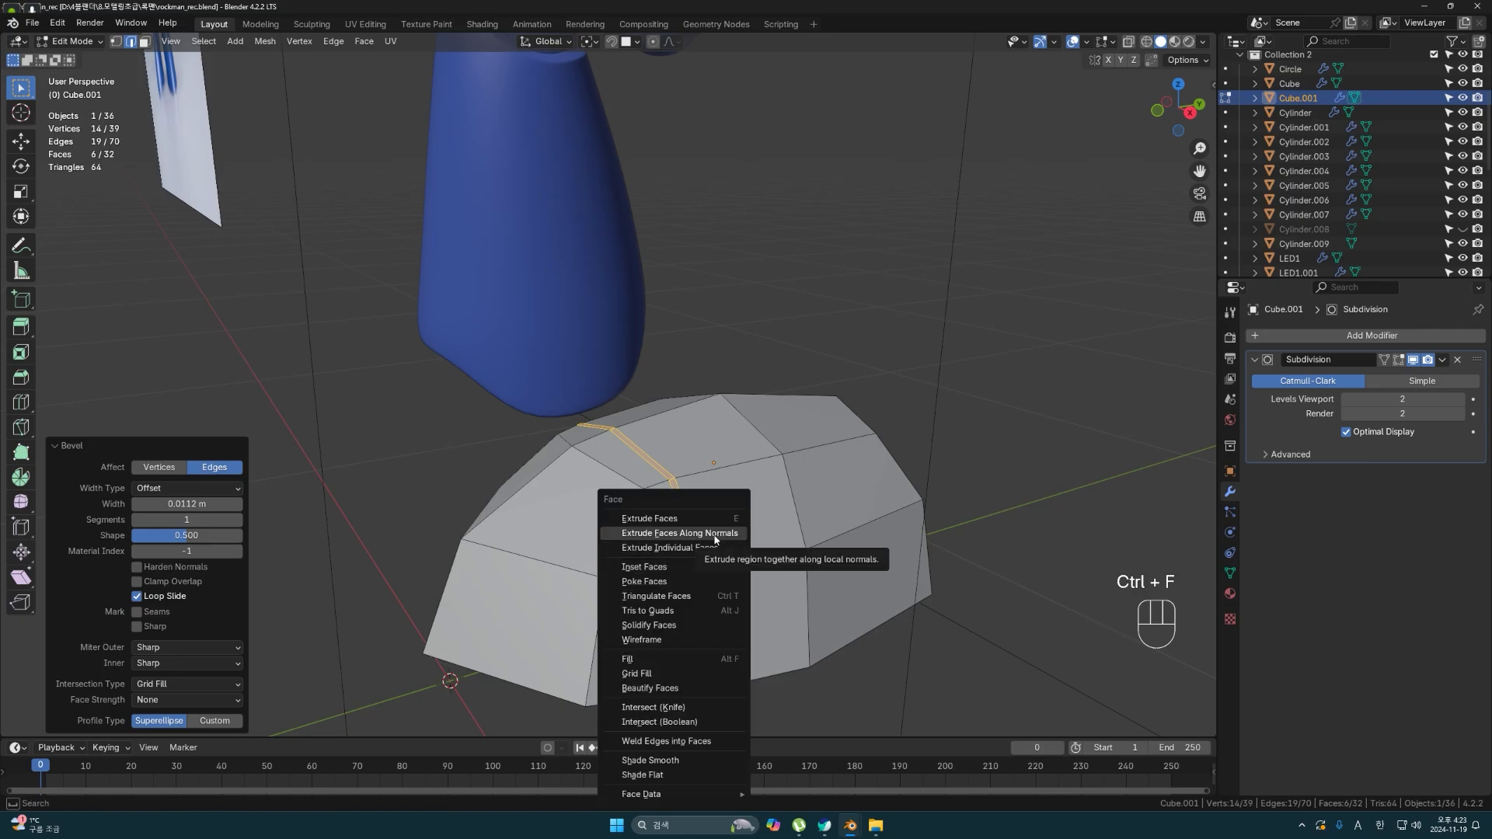
click(715, 533)
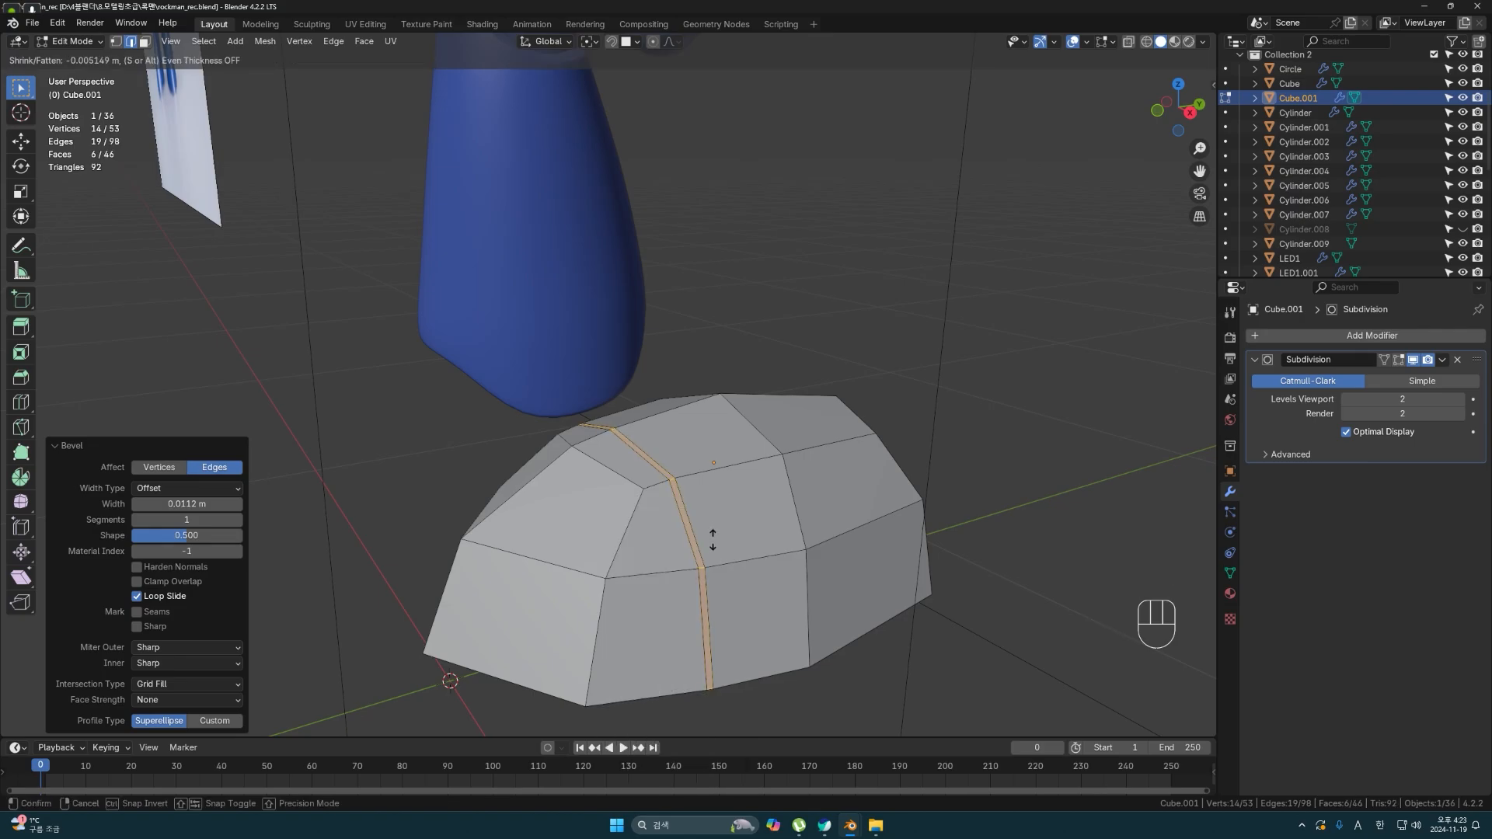
click(713, 554)
middle_drag(713, 555, 678, 423)
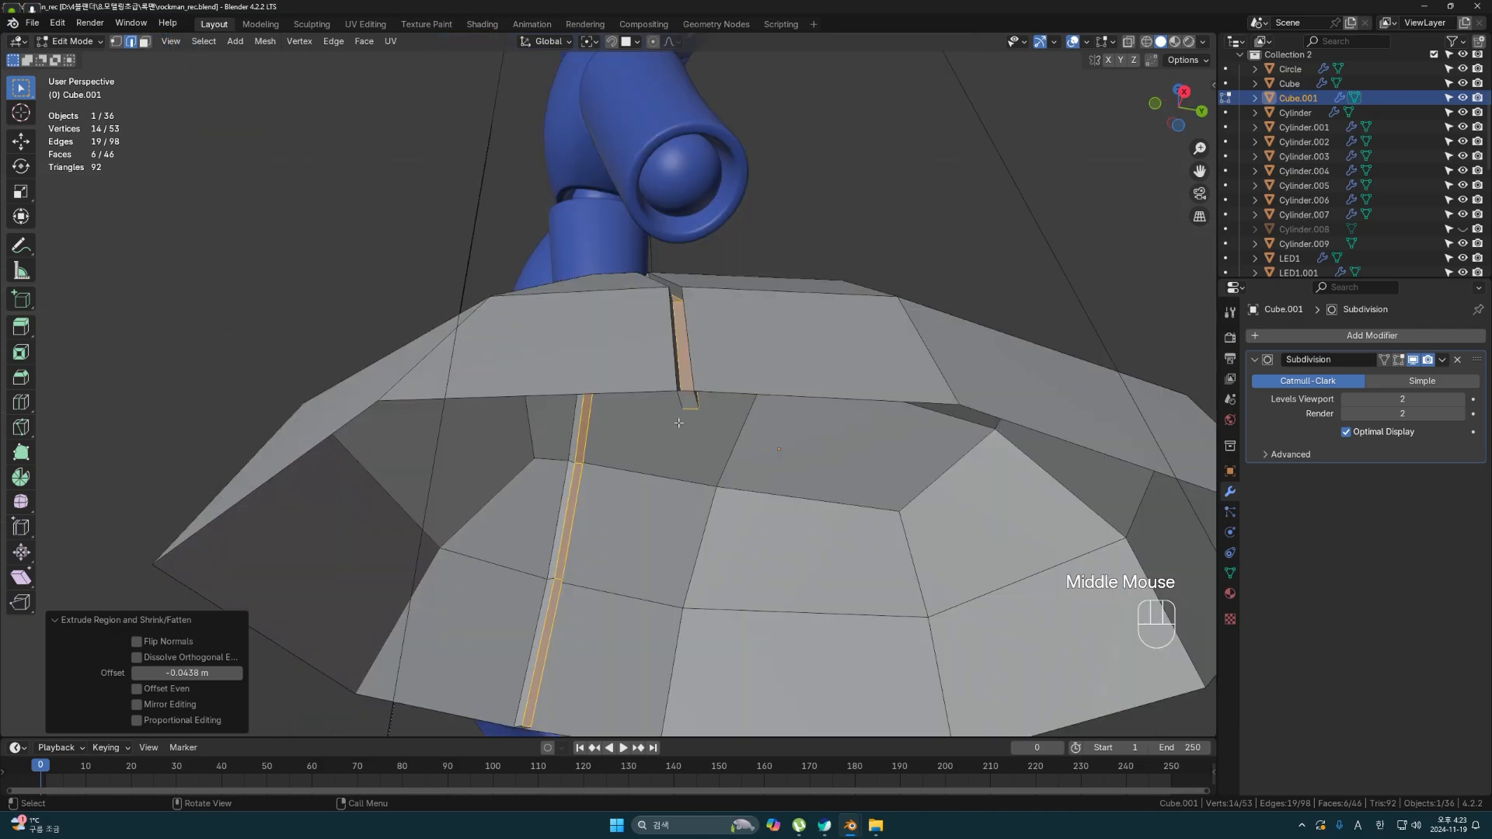
- Delete the two end faces of the groove at the foot's open underside
key(3)
scroll(607, 577, down, 2)
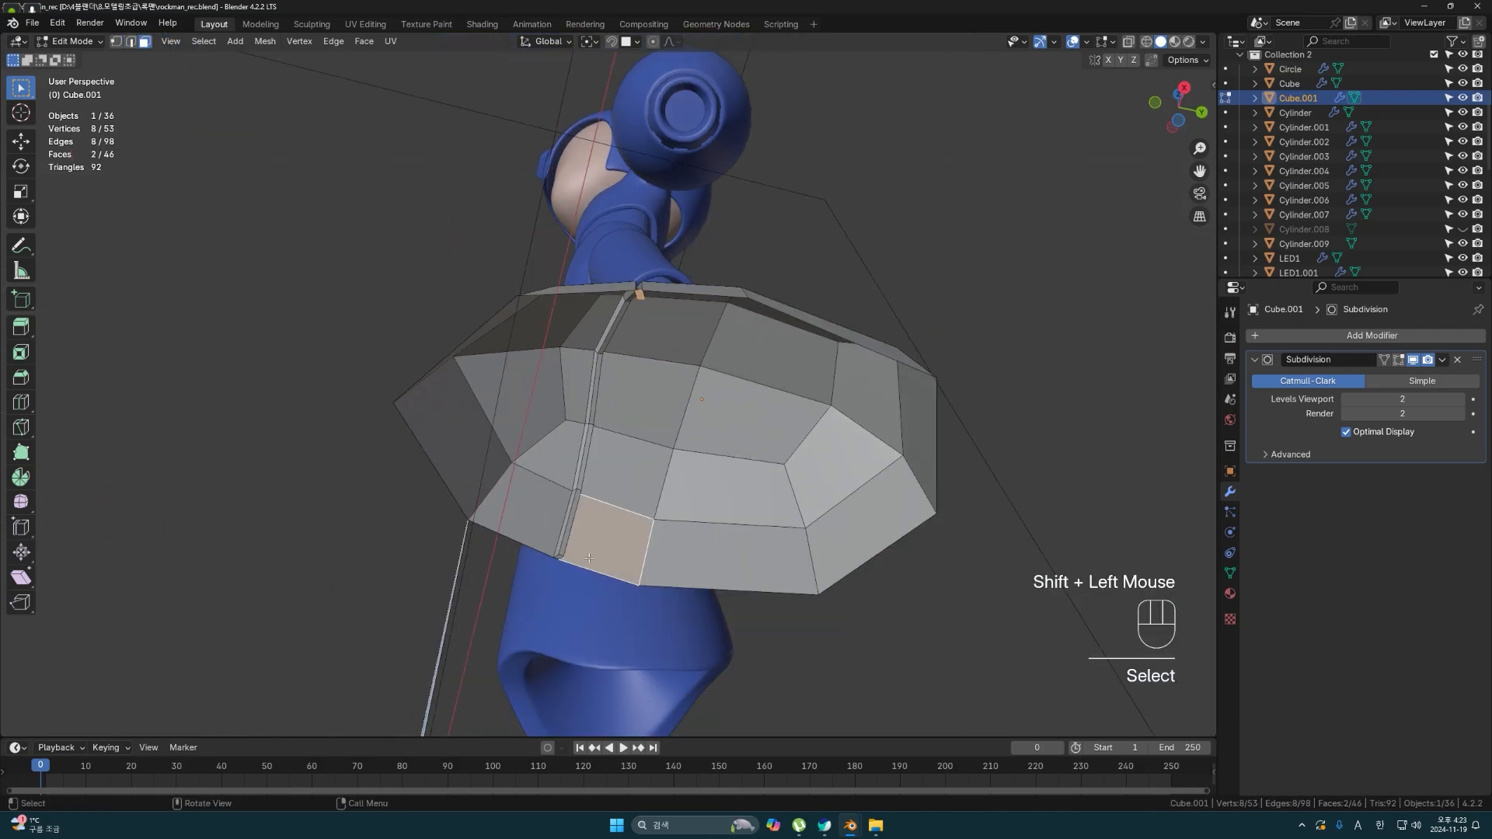
middle_drag(589, 558, 598, 466)
key(ctrl+z)
scroll(598, 467, up, 2)
shift+click(497, 524)
middle_drag(614, 412, 678, 493)
key(x)
click(680, 492)
middle_drag(684, 431, 734, 442)
- Add a supporting loop cut close to the groove on each side of it
key(ctrl+r)
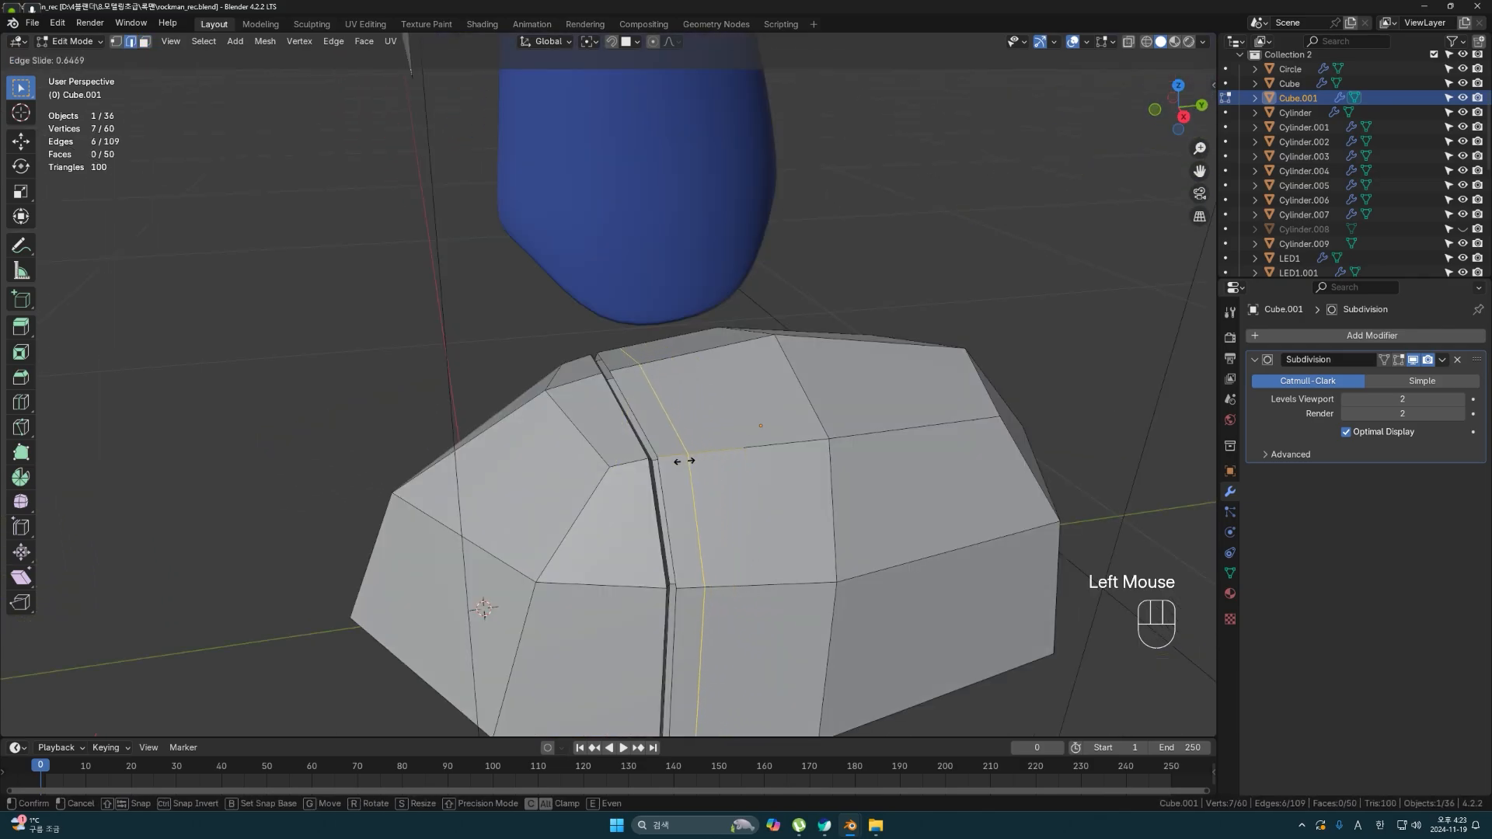
click(659, 476)
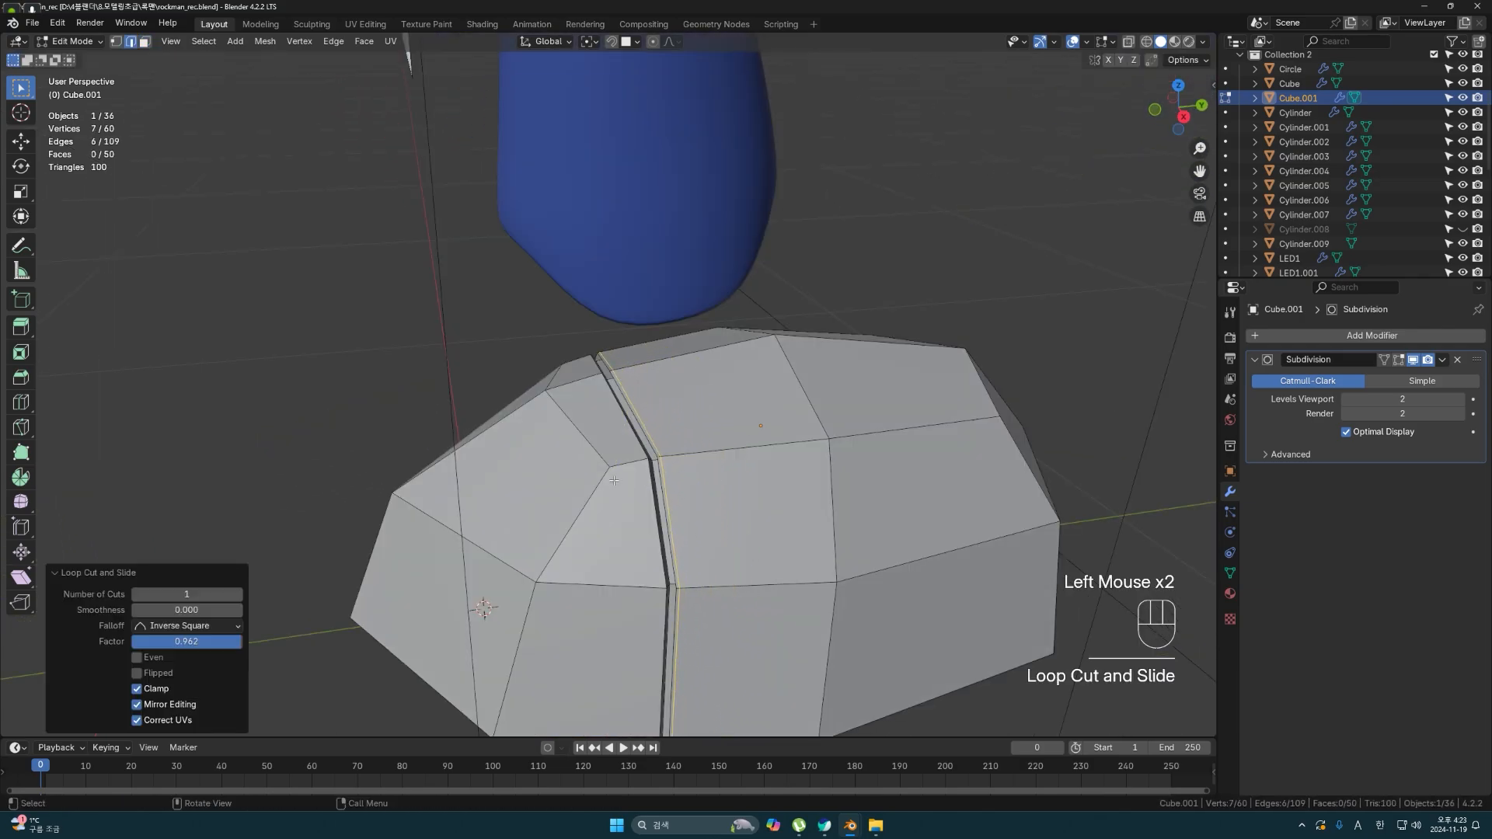
key(ctrl+r)
click(635, 463)
- Return to Object Mode and apply Shade Smooth to the foot
key(Tab)
middle_drag(779, 593, 766, 469)
scroll(774, 524, up, 2)
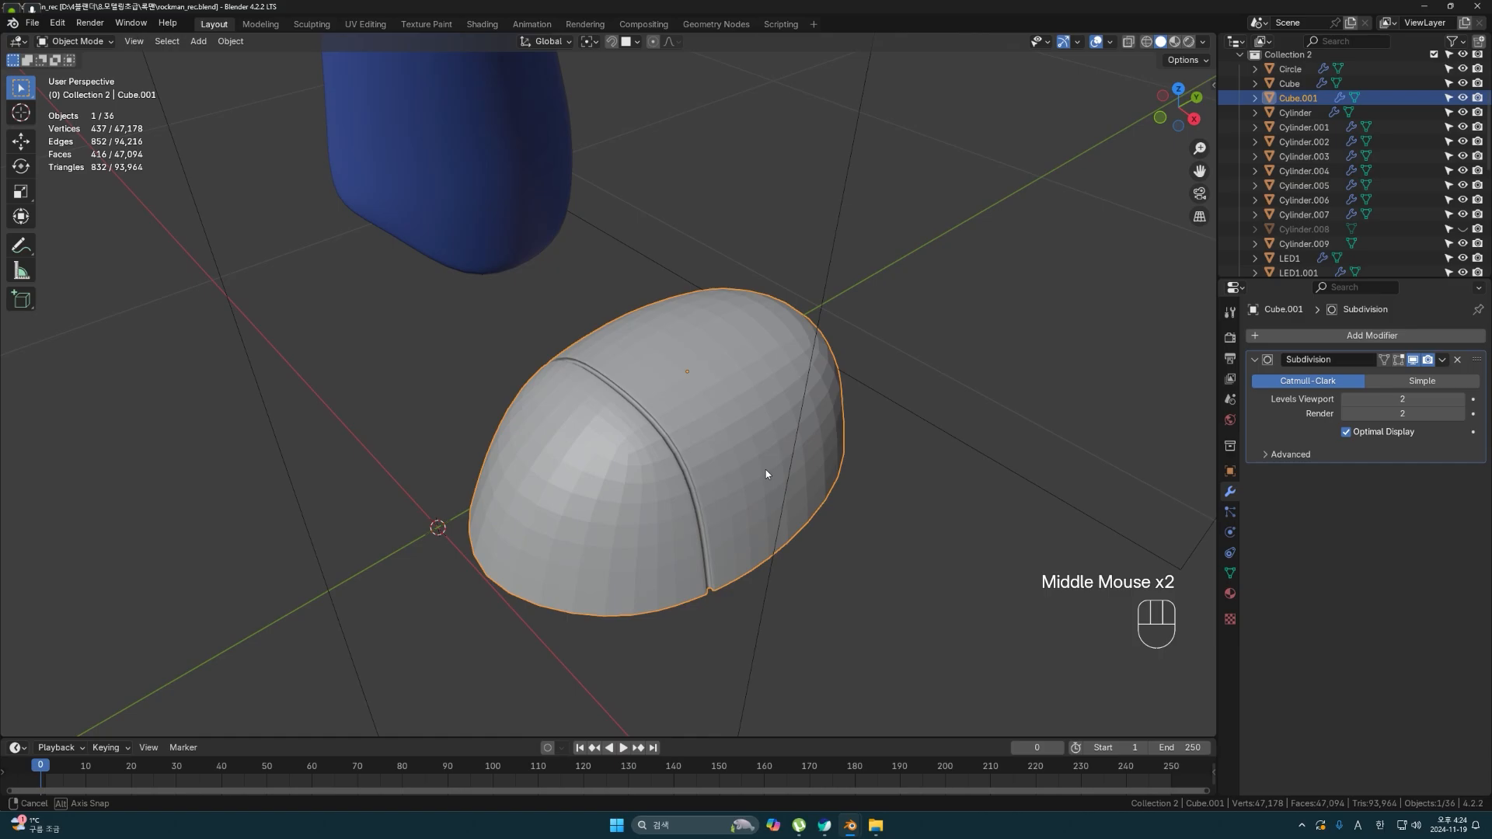
right_click(753, 457)
click(740, 396)
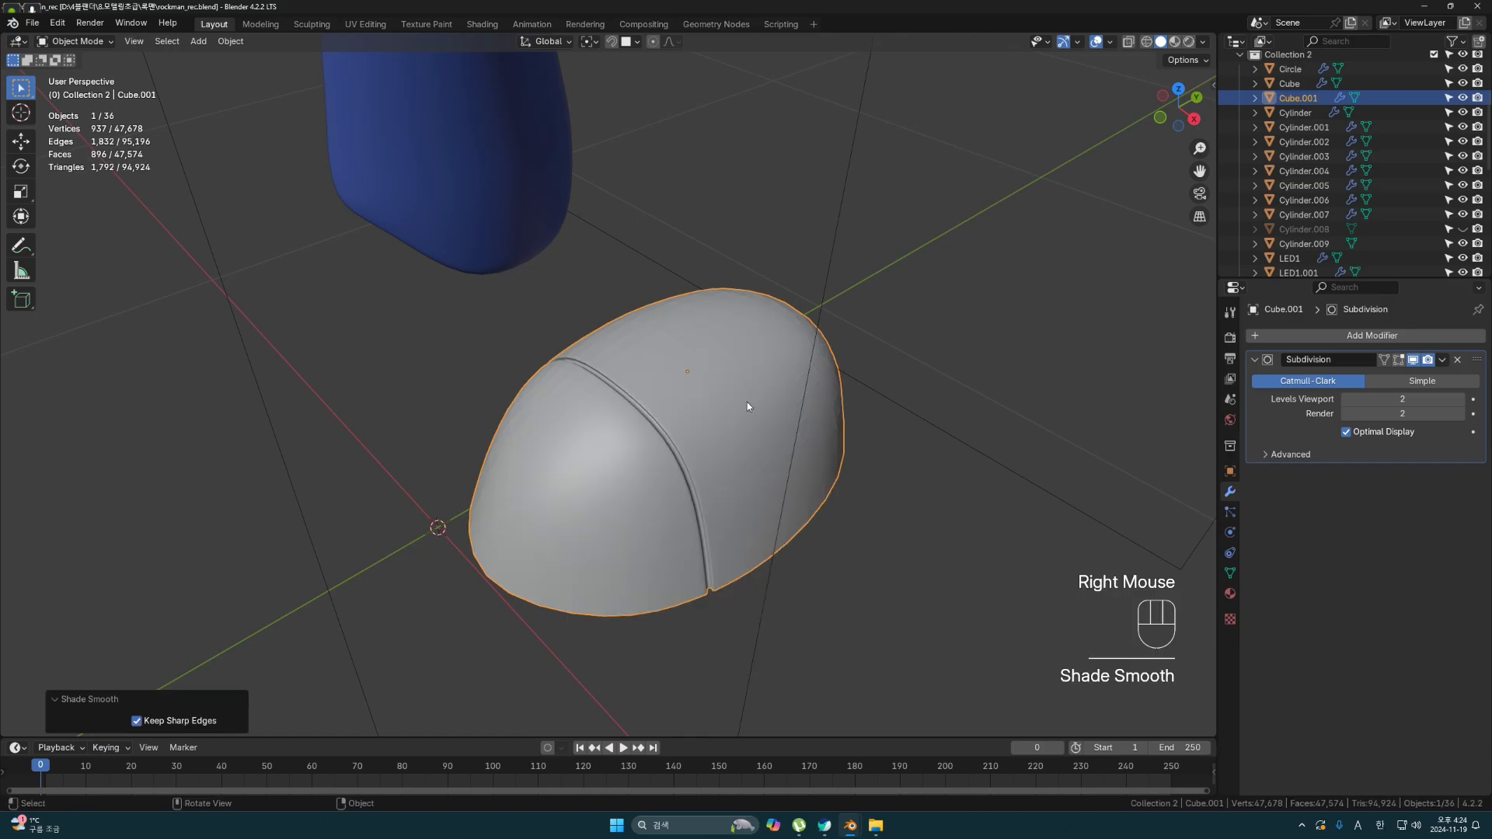
click(871, 570)
- Scale the whole foot mesh along X in front view to match the reference width
scroll(869, 569, up, 2)
middle_drag(869, 569, 698, 538)
click(786, 509)
key(Tab)
key(KP_1)
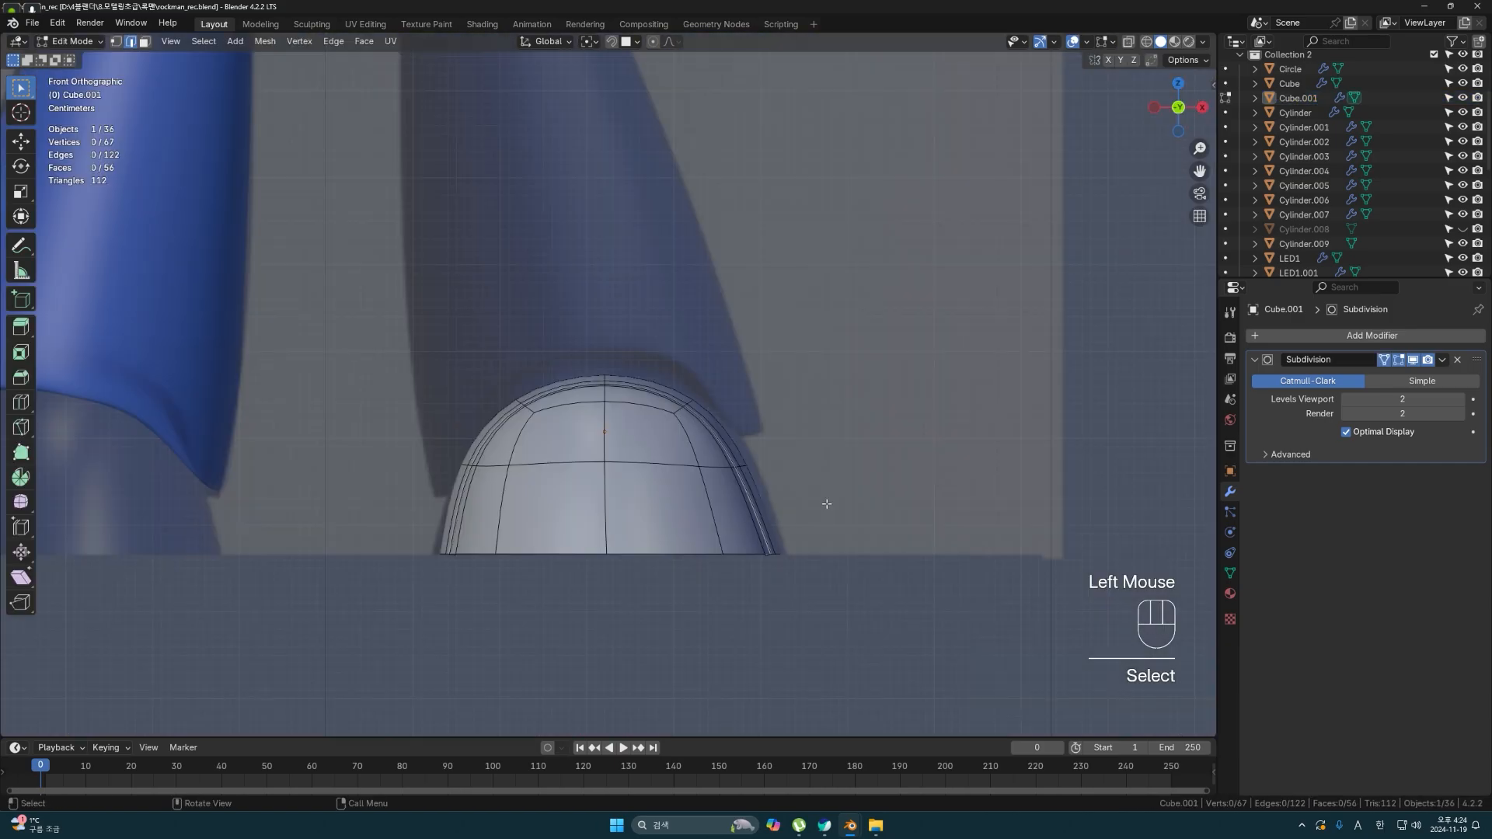
key(a)
key(s)
key(x)
click(865, 526)
click(865, 525)
- Scale the whole foot mesh along Y in side view to match the reference length
key(grave)
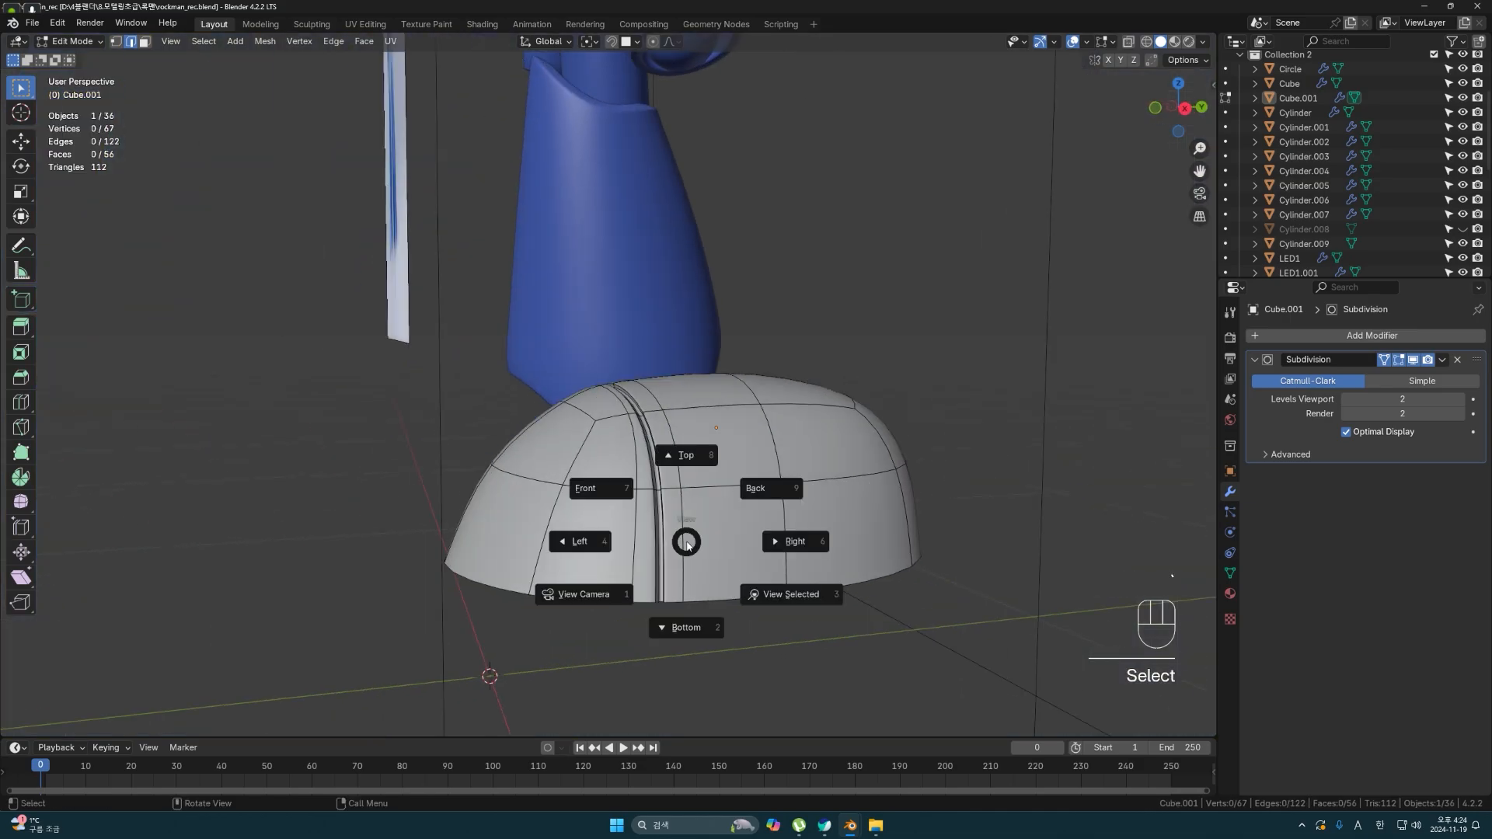
click(778, 516)
key(a)
key(s)
key(y)
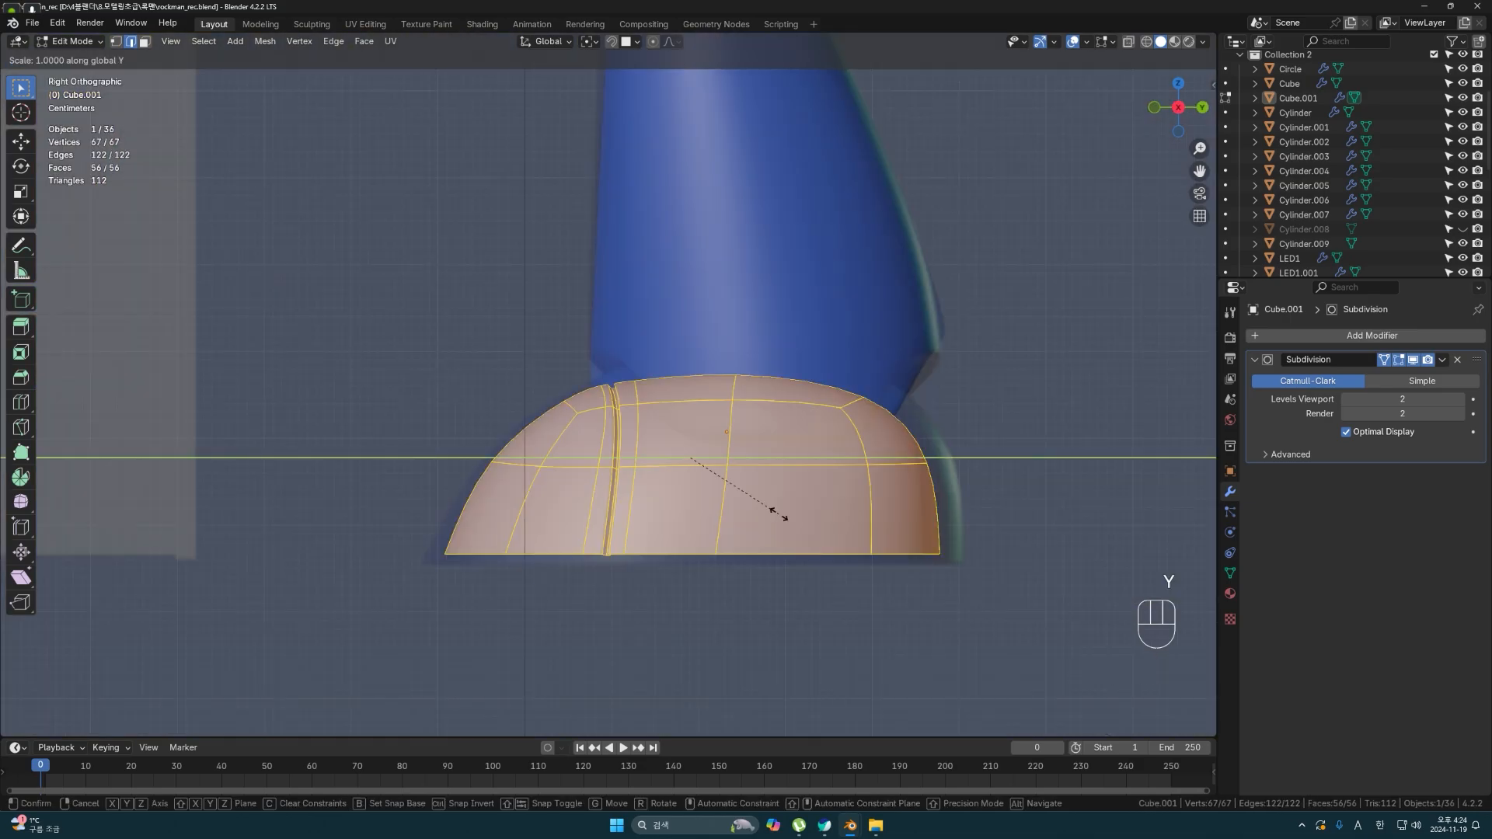
click(852, 559)
shift+middle_drag(852, 559, 783, 552)
- Select the foot's bottom row of vertices in wireframe and move it along Z to the reference's sole line
key(1)
key(shift+z)
drag(307, 520, 1046, 589)
key(g)
key(z)
click(956, 586)
- Move the rear vertices along Y, reposition two groups of upper vertices to follow the side reference, and leave Edit Mode
drag(766, 433, 897, 467)
key(g)
key(y)
click(905, 465)
drag(843, 367, 761, 418)
key(g)
click(766, 408)
drag(703, 351, 641, 410)
key(g)
click(649, 404)
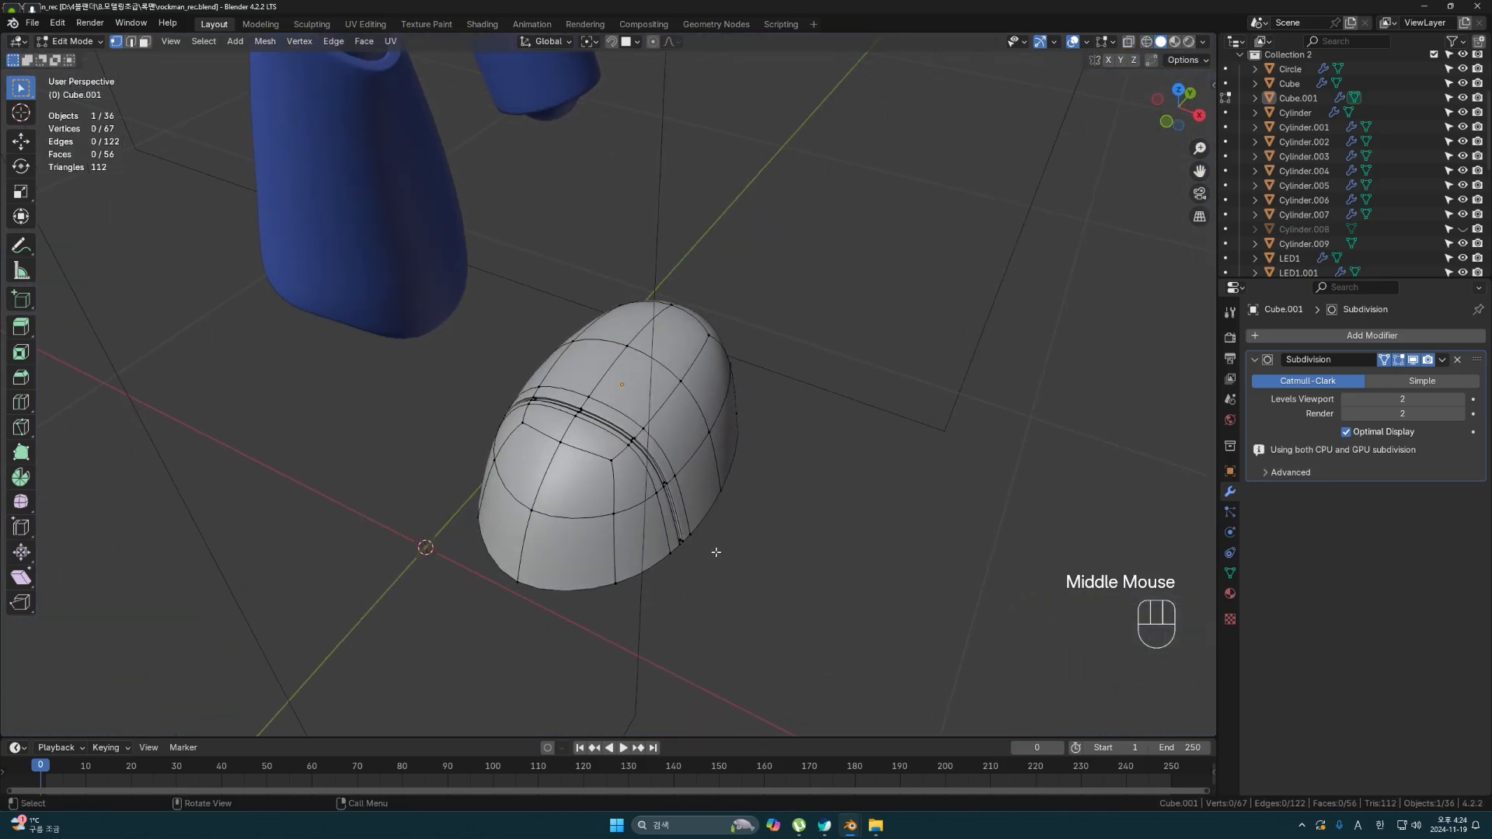
key(Tab)
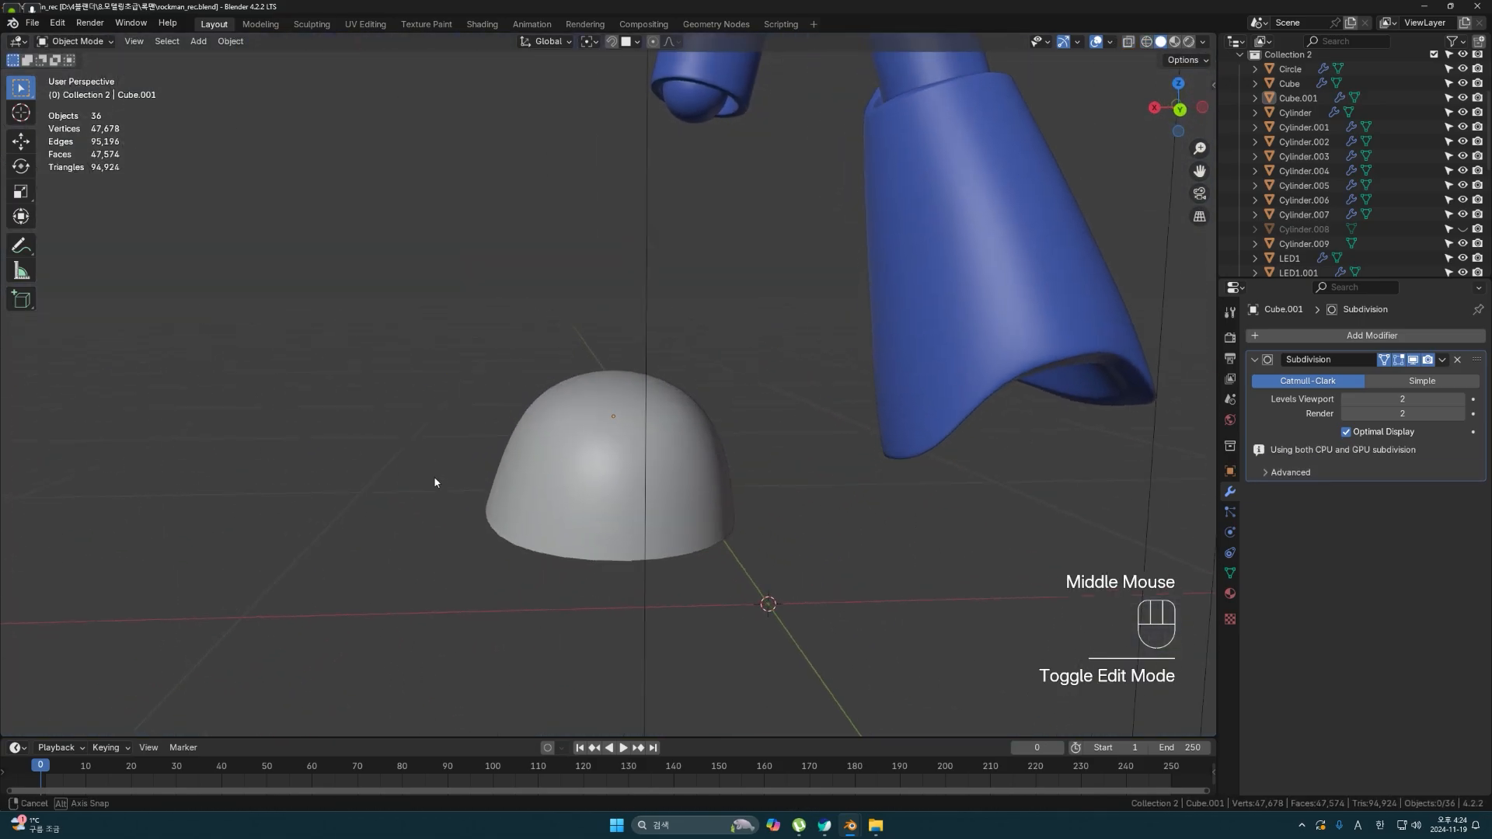
- Fill a narrow face across the foot's underside between the edges at the two ends of the groove
key(2)
alt+click(551, 594)
click(551, 607)
shift+middle_drag(554, 598, 558, 665)
shift+middle_drag(614, 156, 626, 378)
shift+click(615, 326)
mouse_move(683, 433)
middle_down()
mouse_move(687, 495)
mouse_move(660, 427)
middle_up()
key(f)
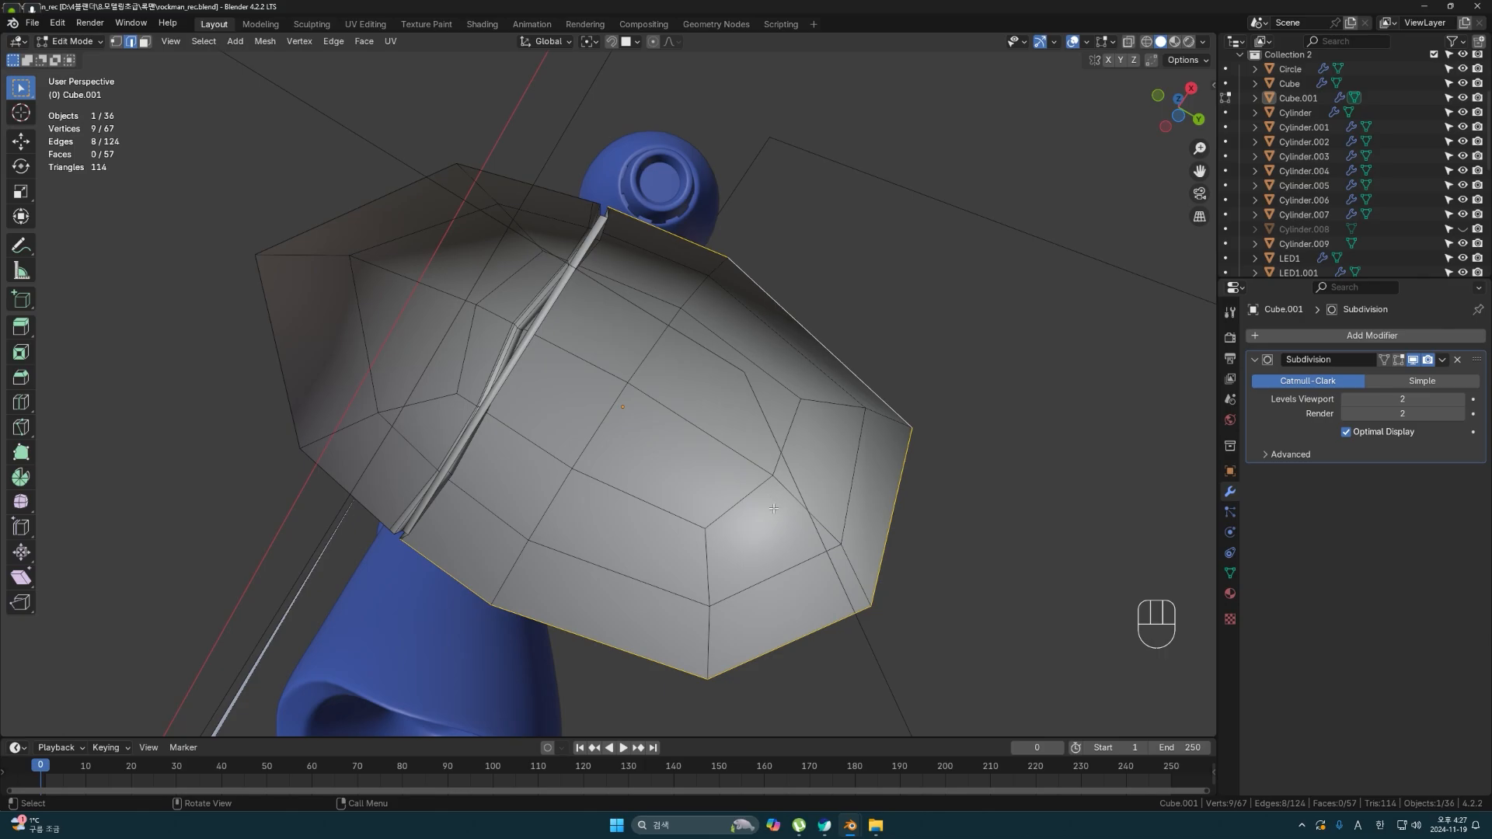
- Extrude the rear section's bottom rim edges and scale them inward to about 0.96
key(e)
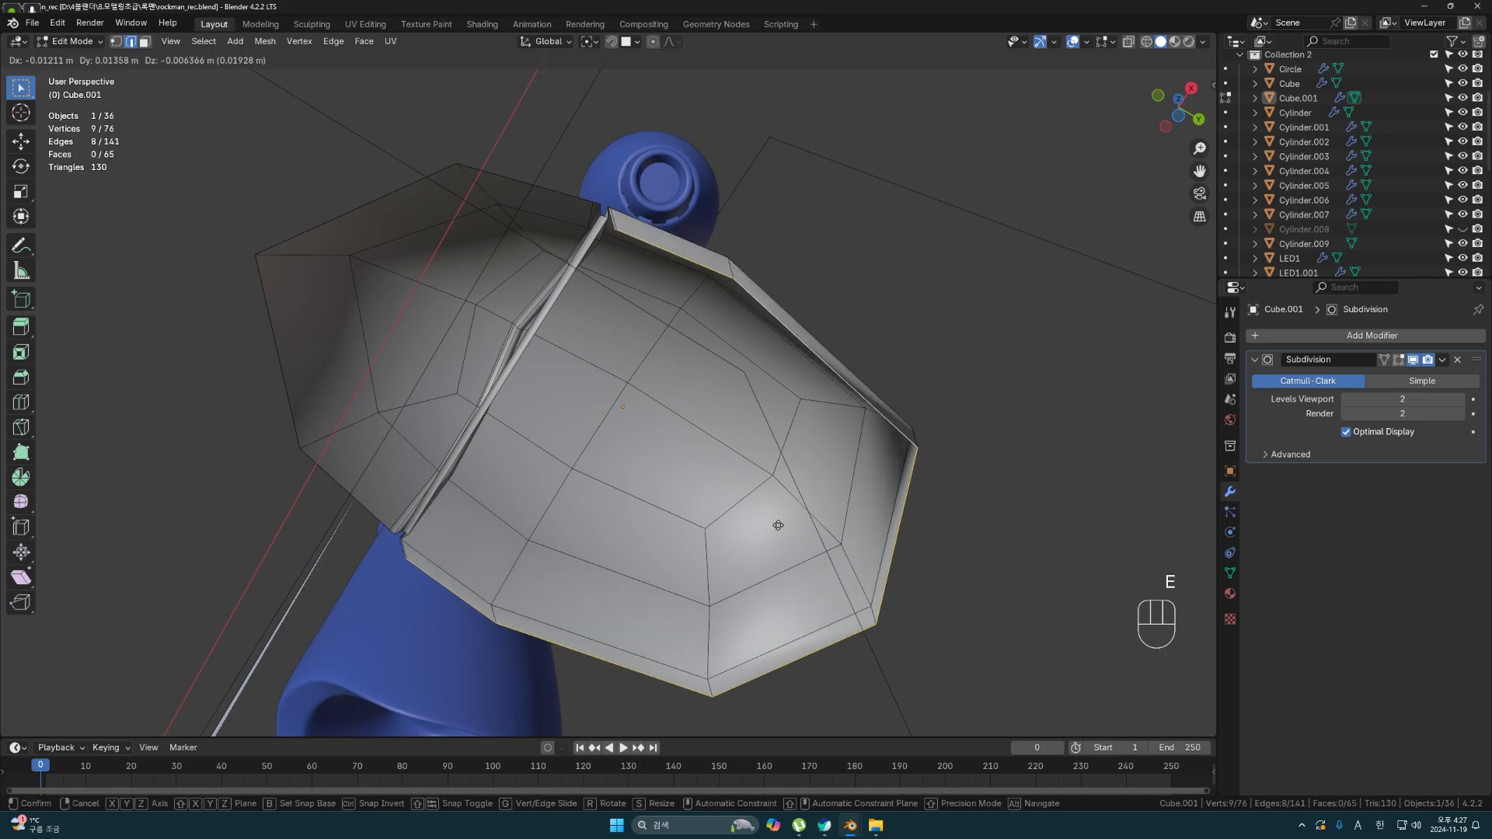
key(s)
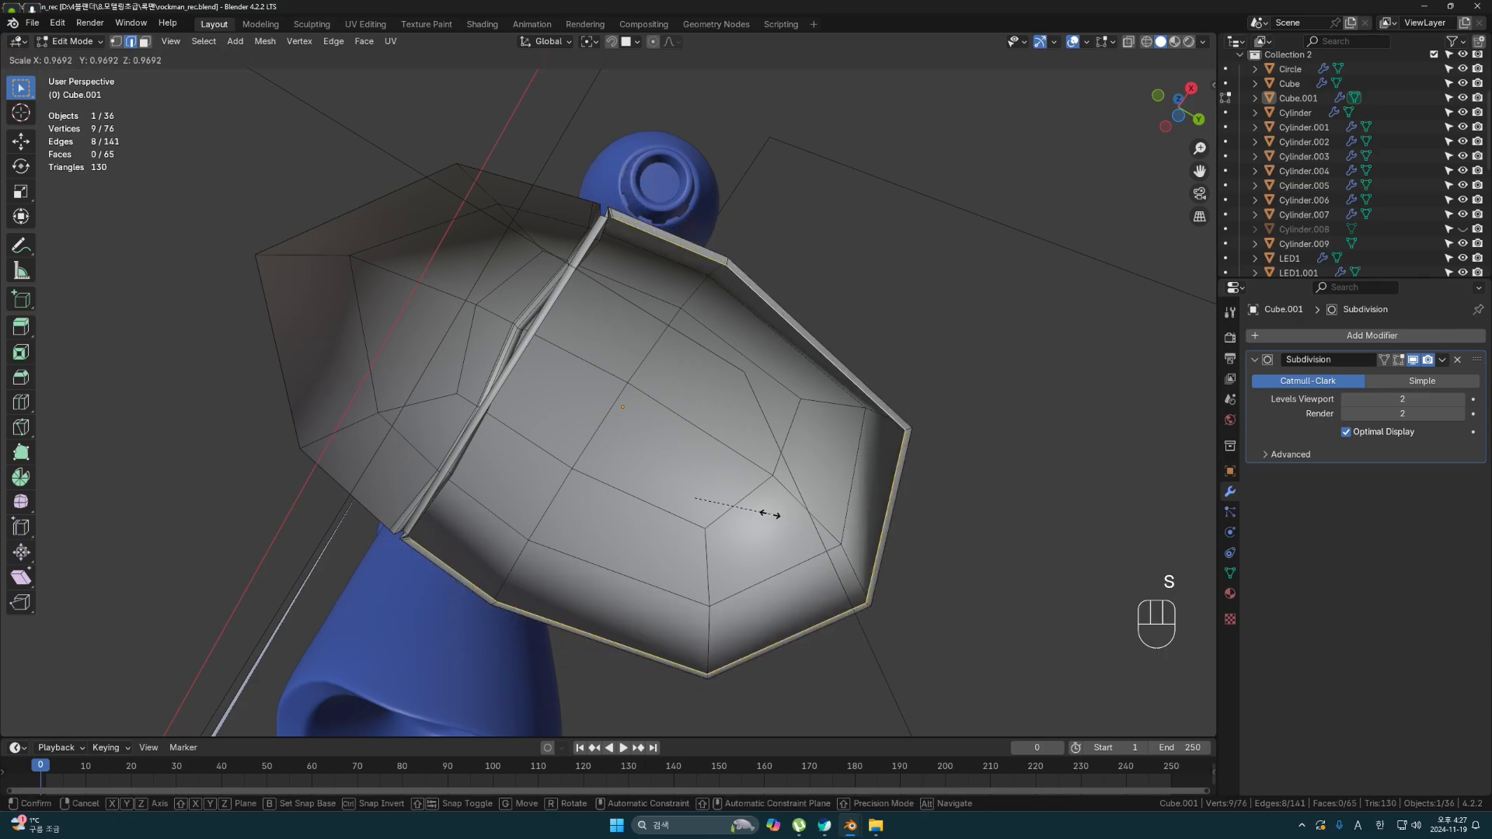
click(766, 512)
- Snap the end edge of the new rear rim onto the neighbouring corner of the cross strip, using a snap base point
shift+middle_drag(734, 405, 663, 484)
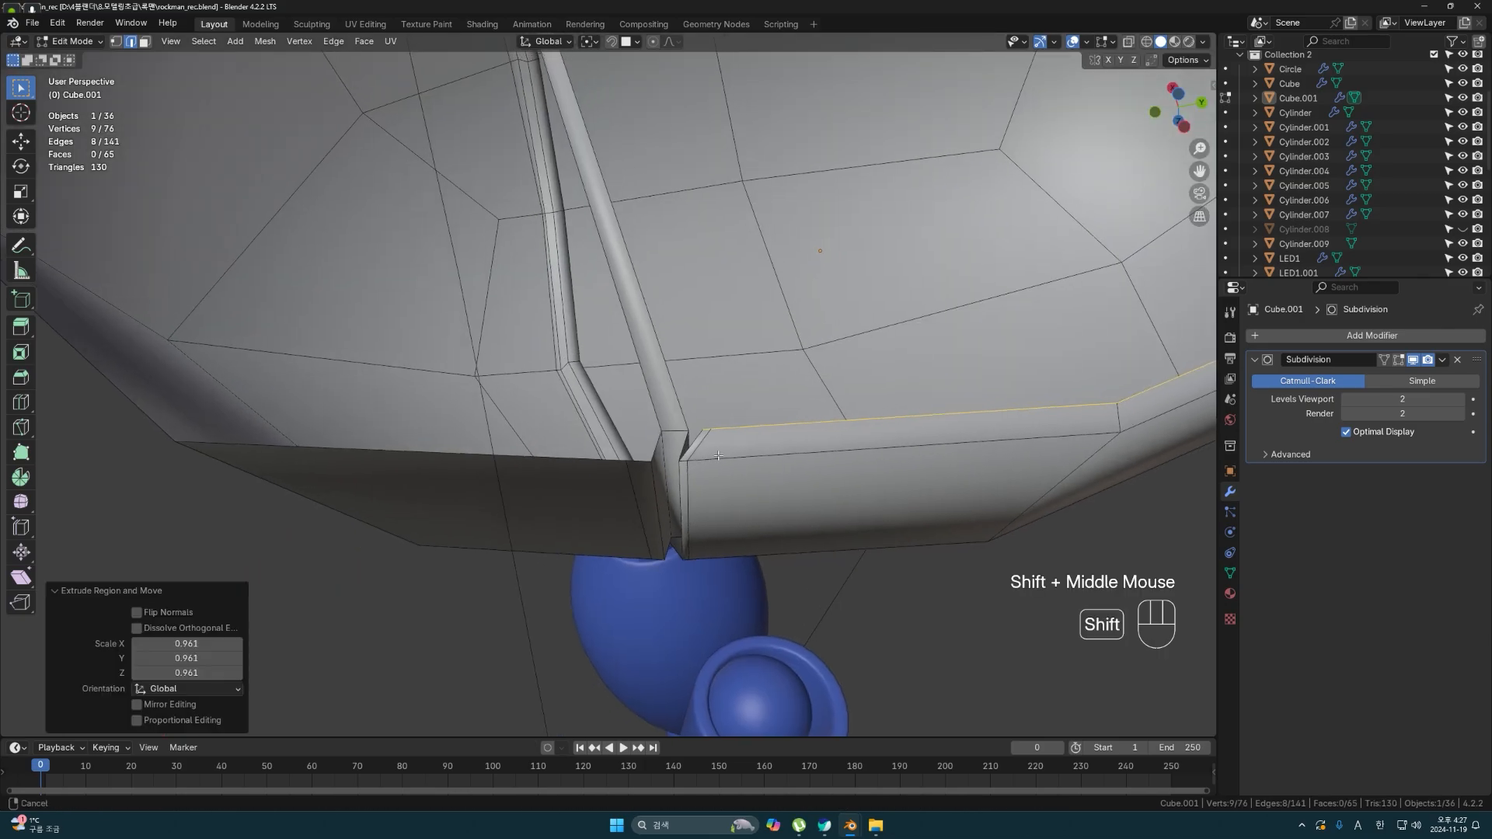
scroll(706, 443, up, 2)
click(650, 477)
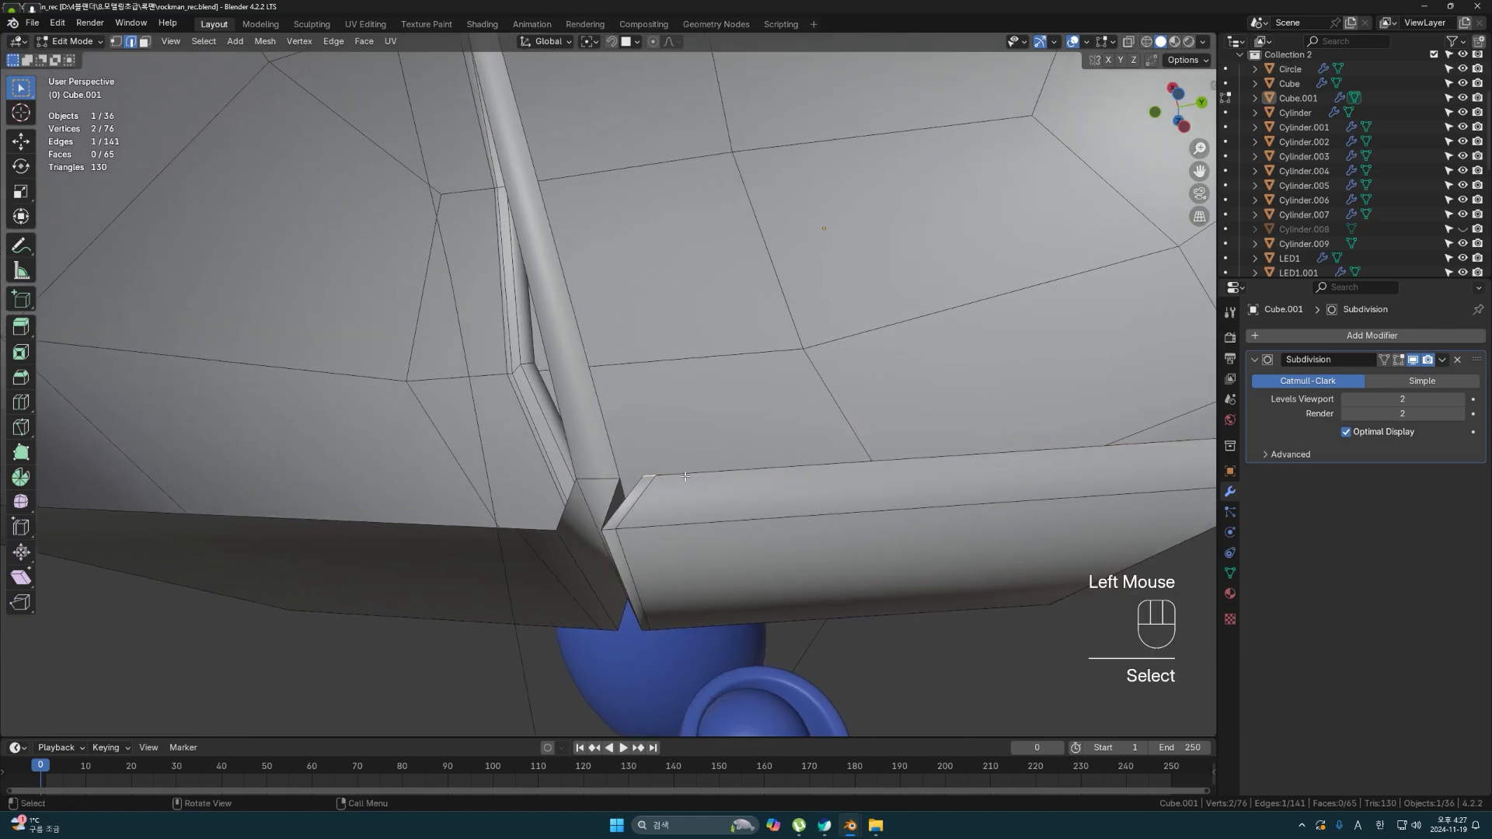
scroll(677, 495, up, 1)
key(g)
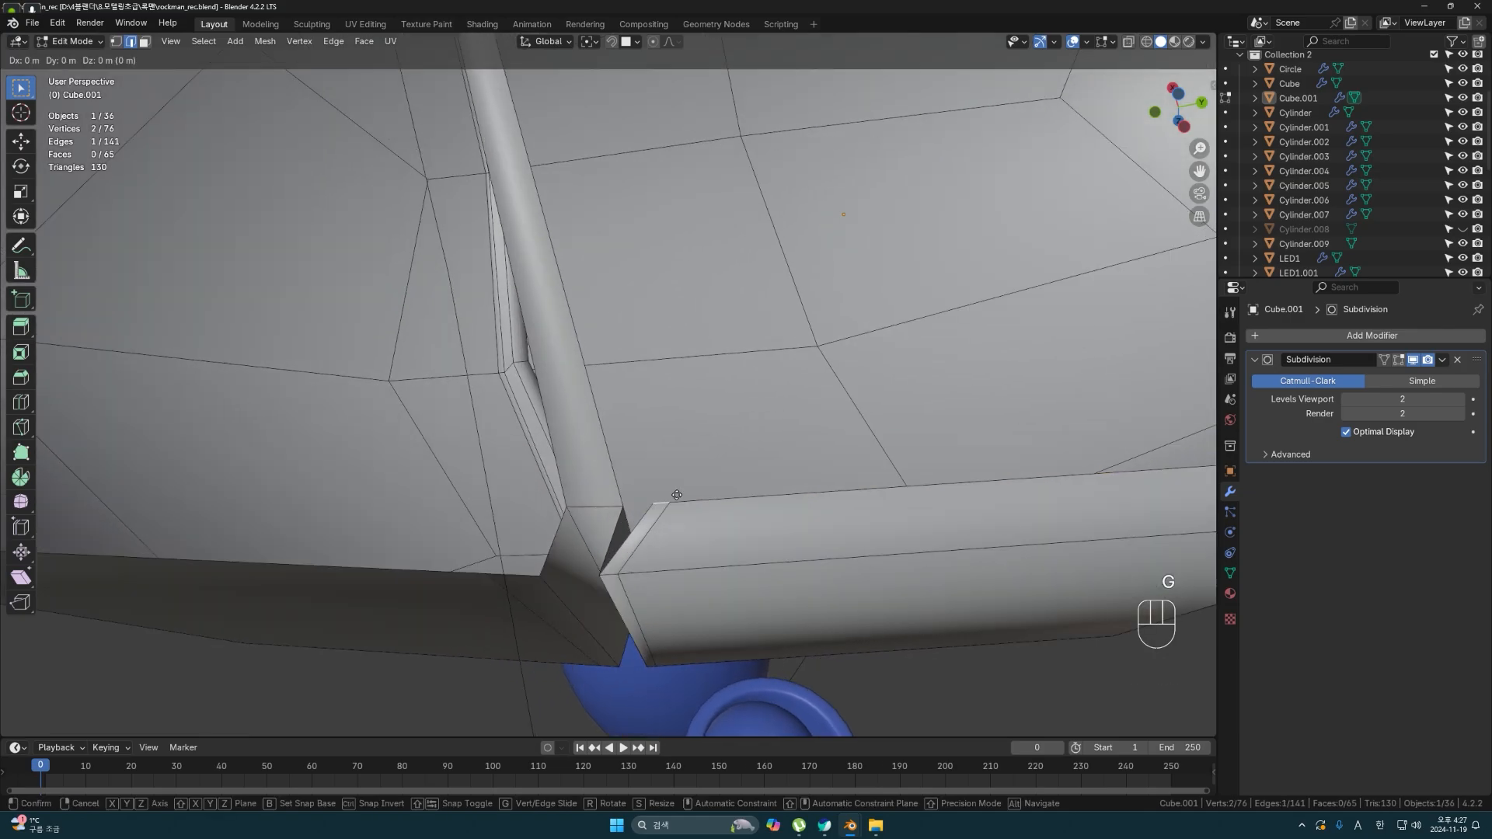
key(b)
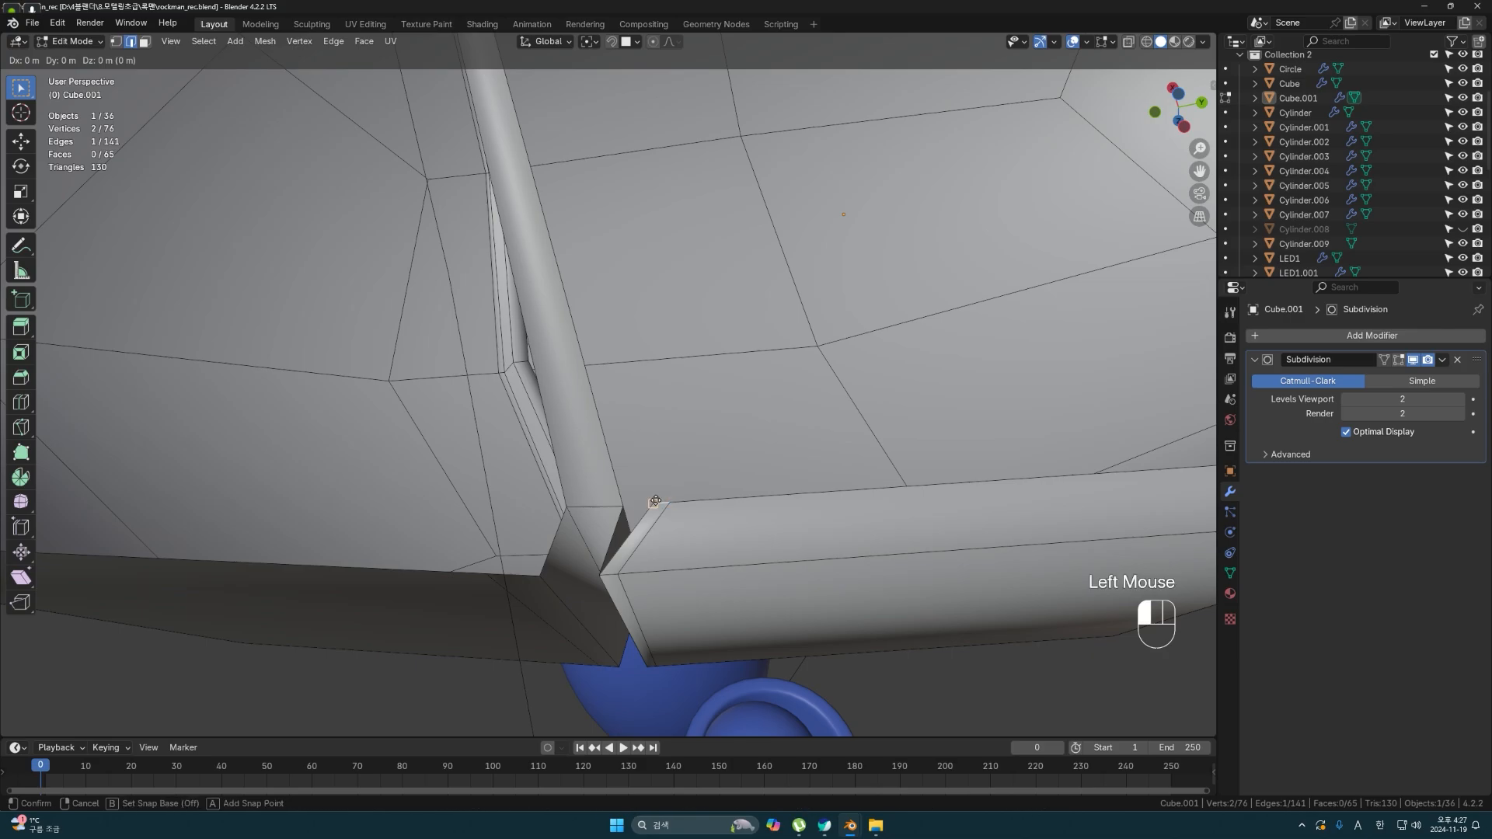
click(655, 502)
click(624, 504)
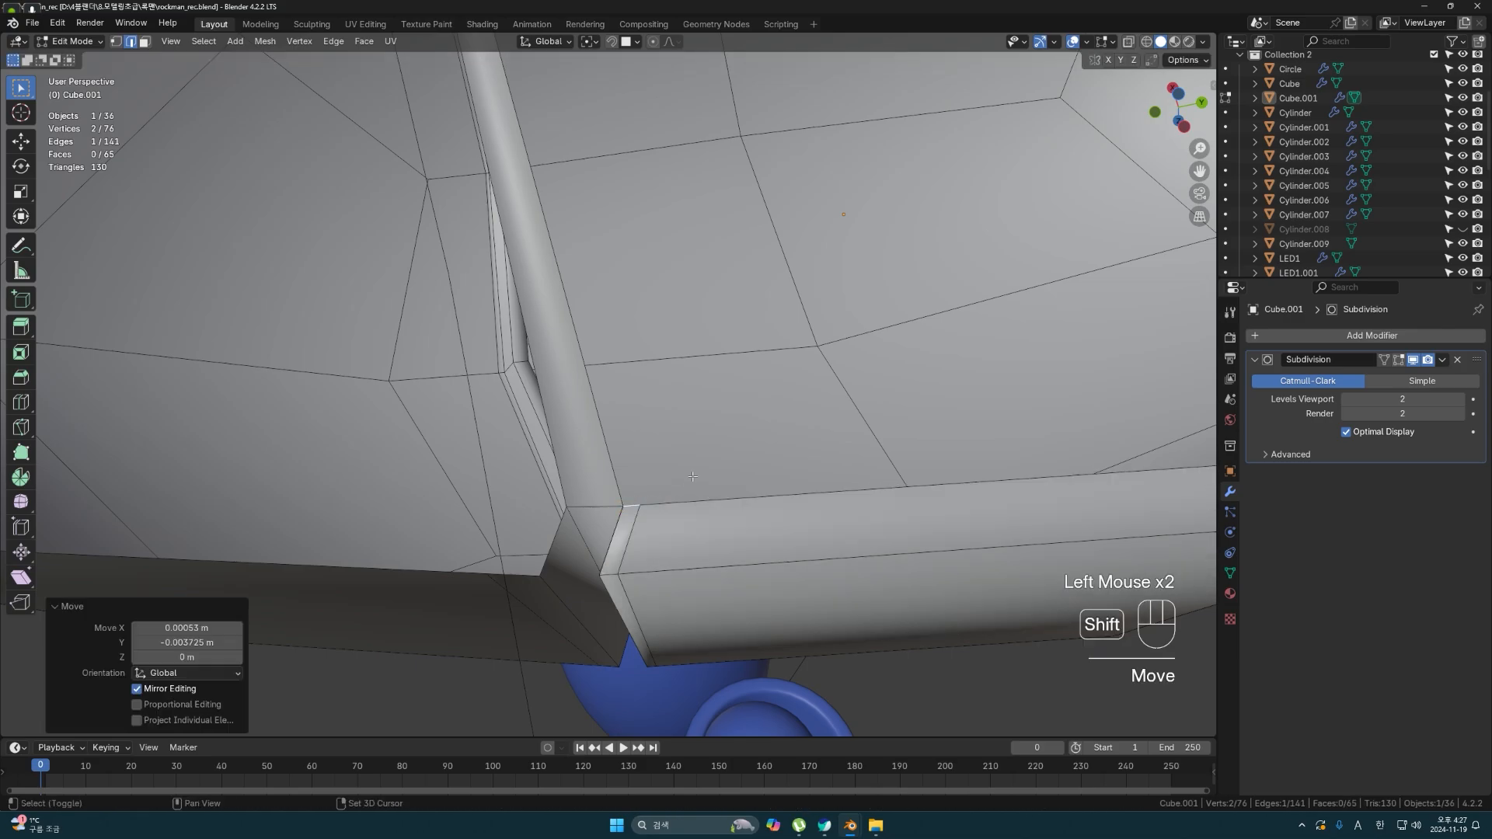
- Select the overlapping vertices at this corner in wireframe and merge them by distance
key(shift+z)
key(1)
drag(609, 495, 631, 518)
key(m)
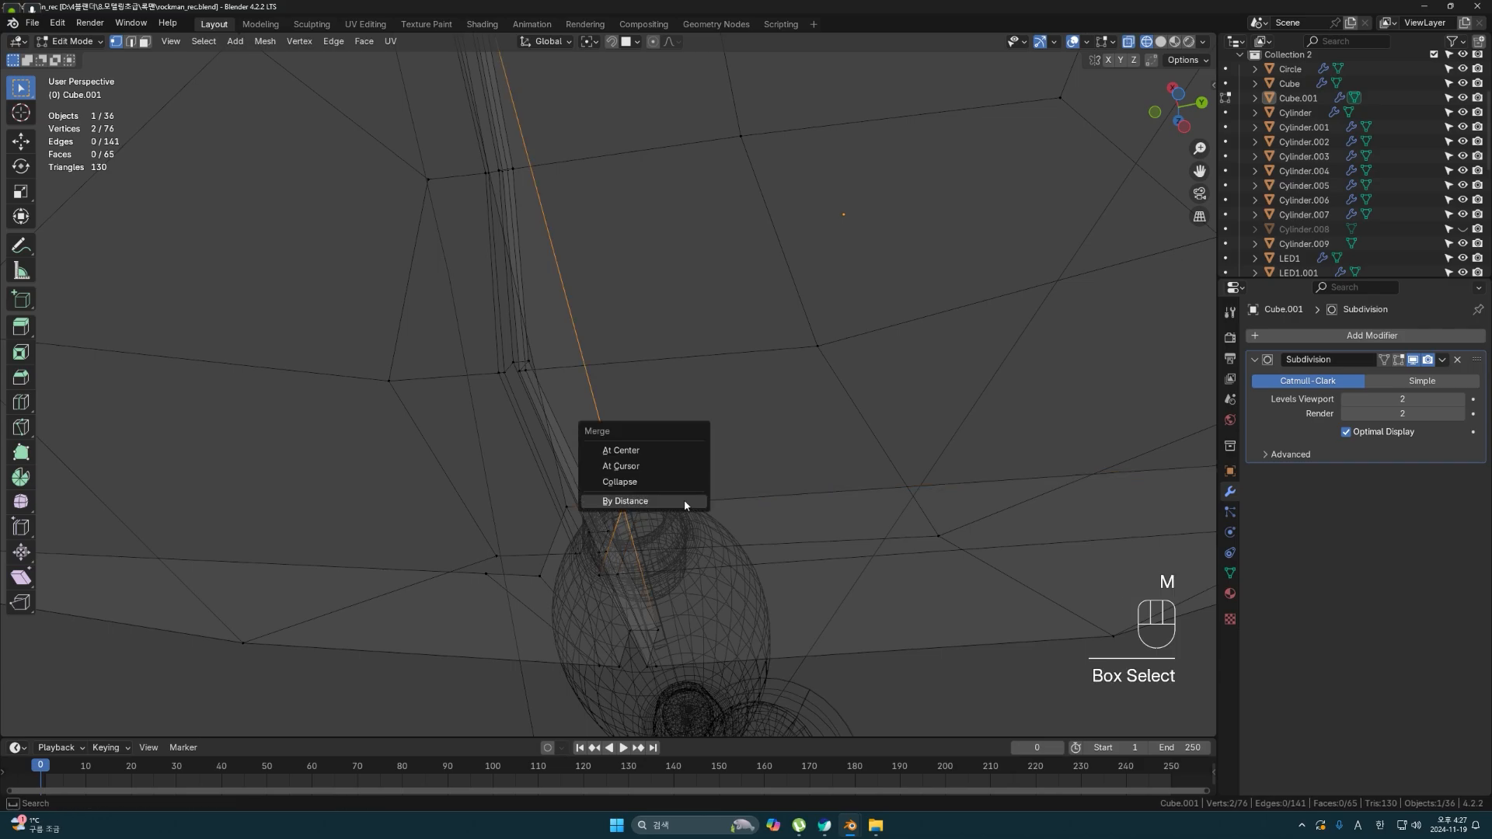
click(684, 500)
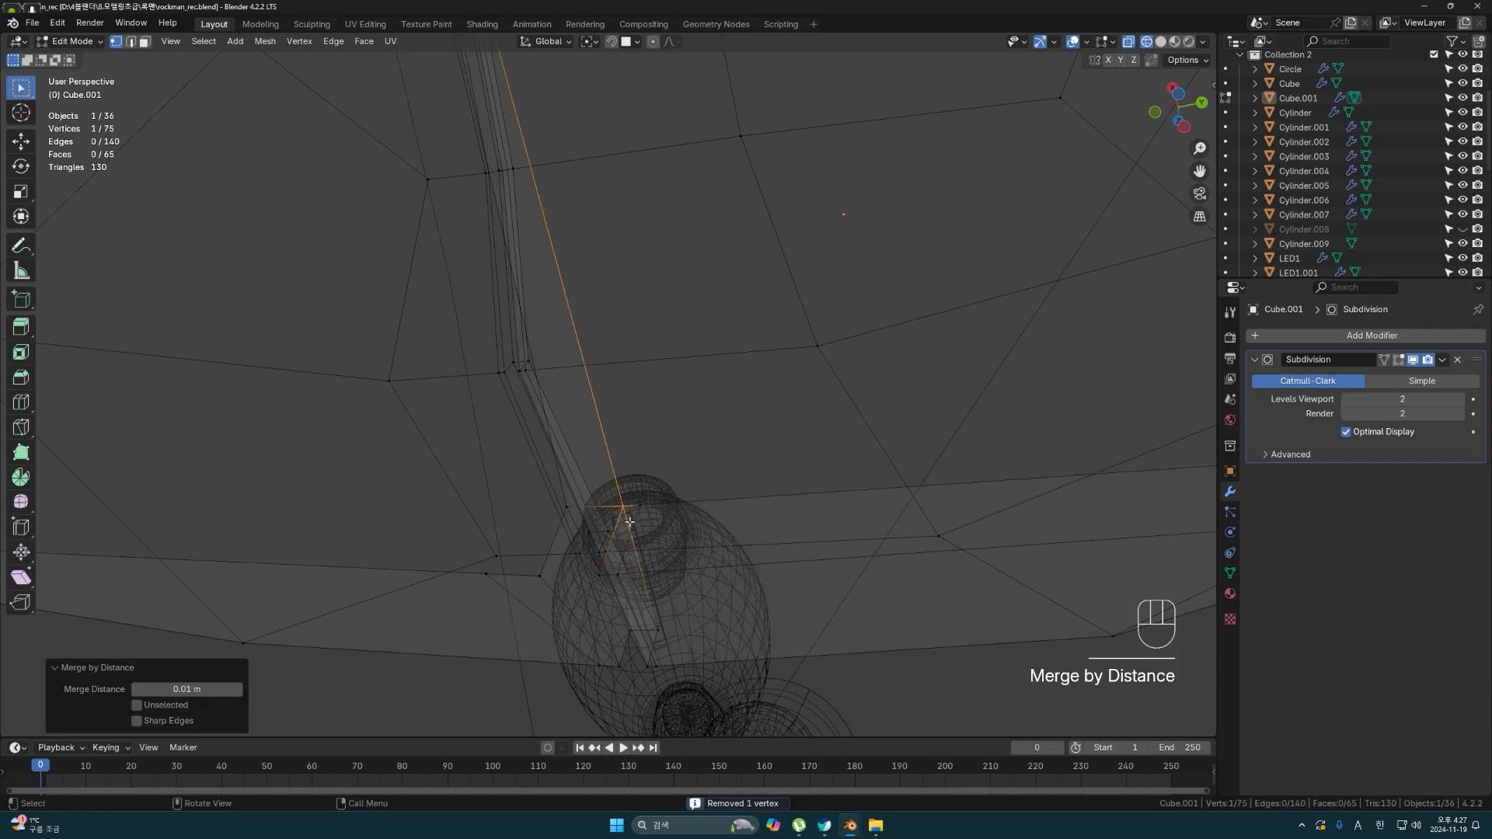
scroll(658, 508, down, 1)
click(707, 443)
key(shift+z)
- Snap the rear rim's end vertices on the opposite side onto the cross strip's corner
scroll(684, 420, down, 3)
middle_drag(661, 373, 637, 392)
shift+middle_drag(557, 108, 619, 389)
scroll(595, 318, up, 2)
scroll(595, 315, up, 2)
scroll(620, 384, up, 2)
click(607, 264)
shift+click(609, 265)
key(g)
key(b)
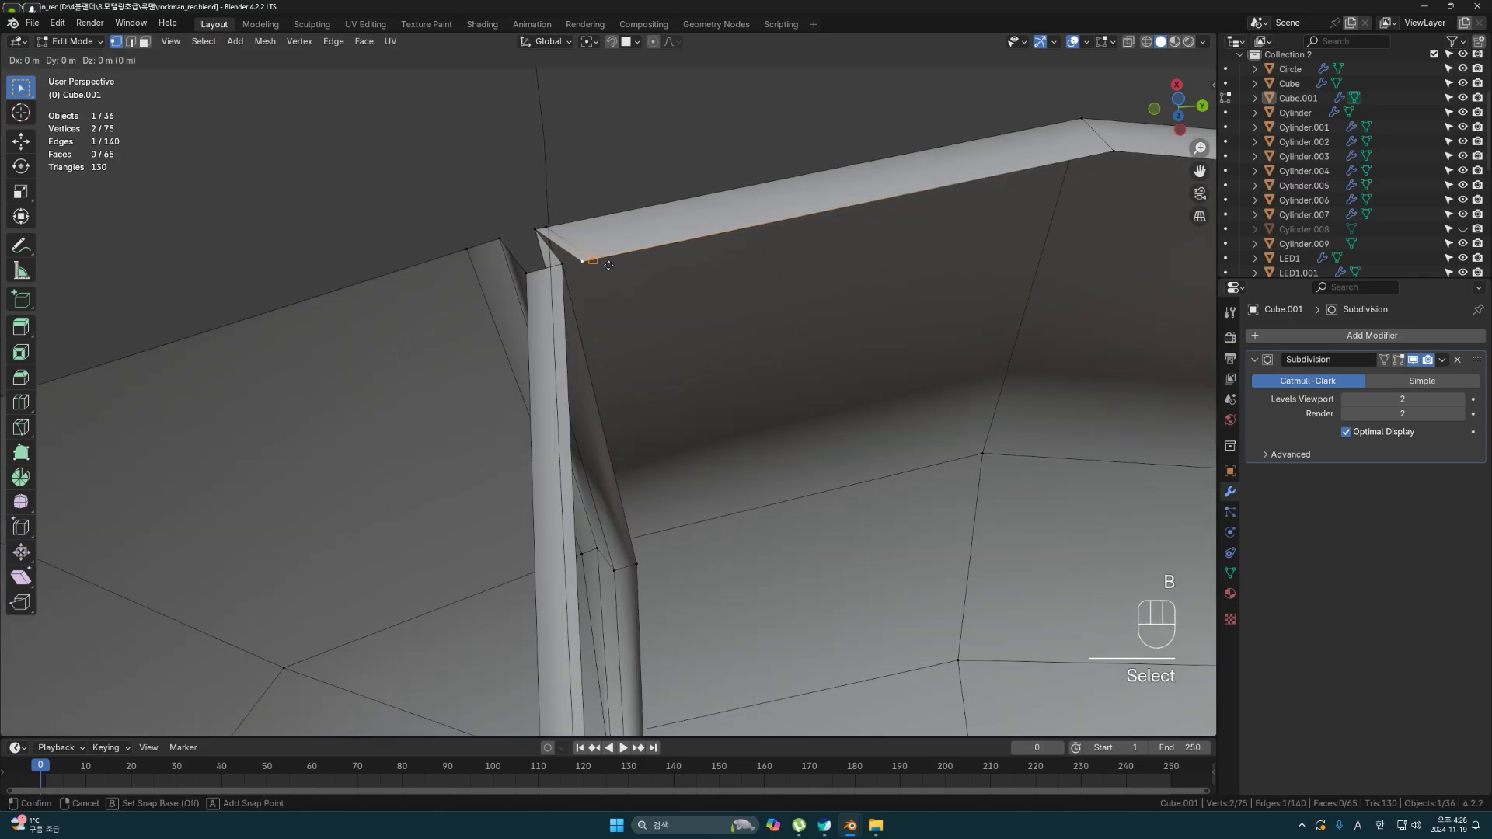
click(583, 264)
click(564, 265)
click(623, 292)
key(s)
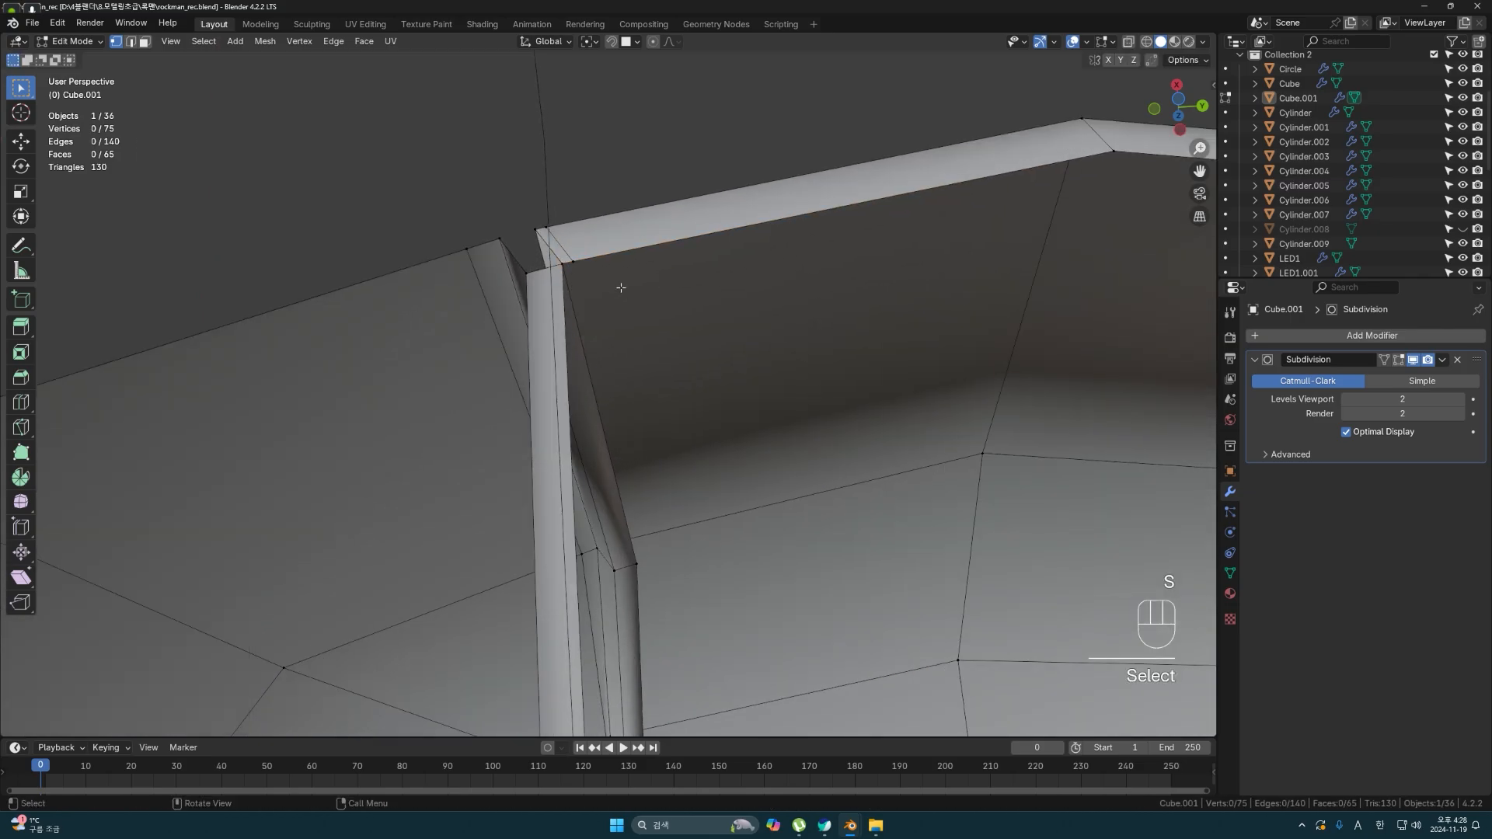
- Box-select the overlapping vertices at the opposite corner and merge them by distance
key(shift+z)
drag(547, 247, 597, 281)
key(shift+z)
key(m)
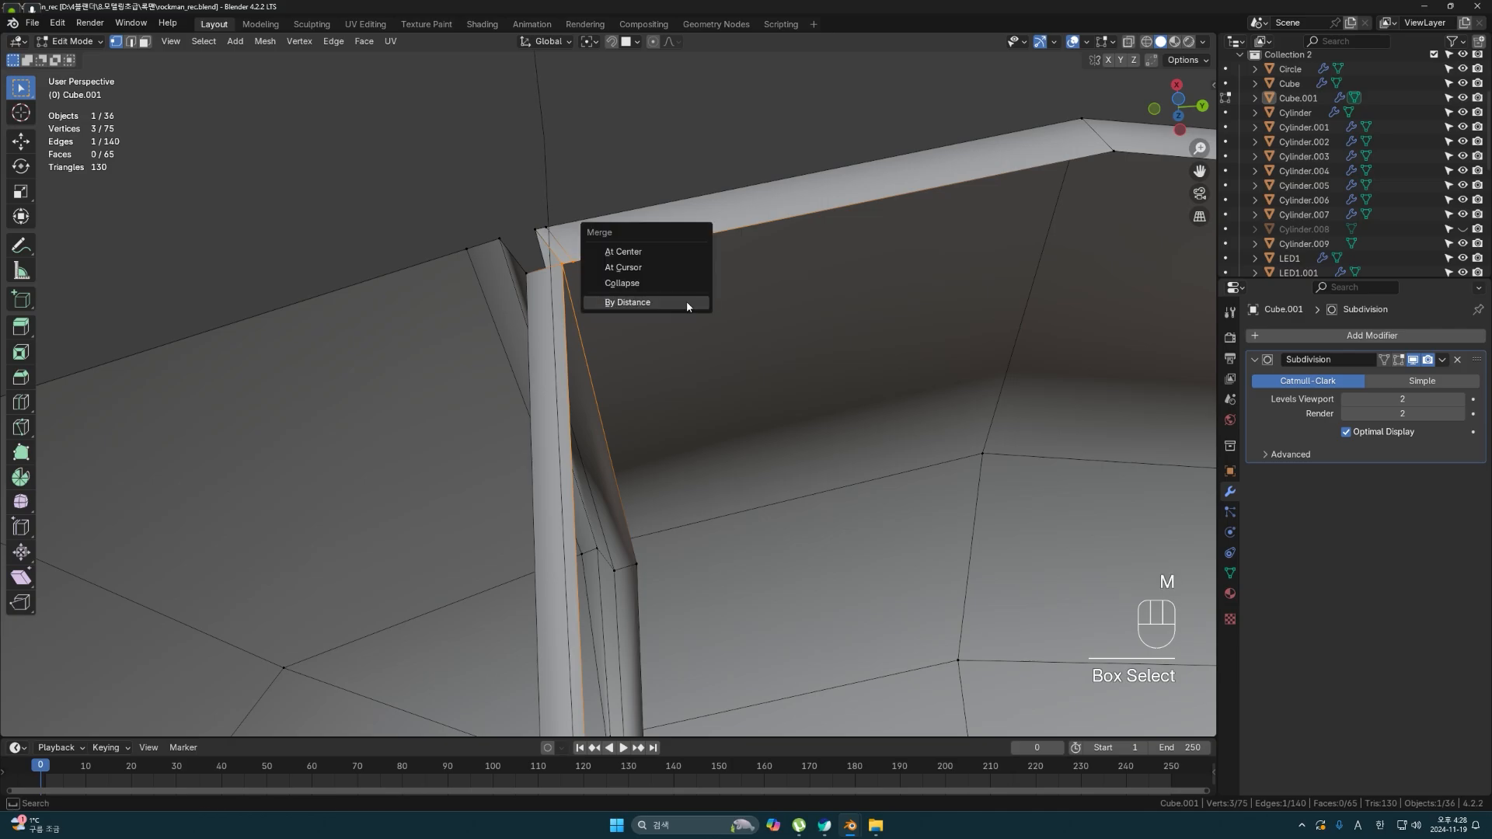
click(684, 298)
middle_drag(684, 298, 464, 576)
- Select the toe section's bottom rim edges without the groove edges, extrude them, and scale them inward to about 0.96
key(2)
click(384, 419)
alt+click(551, 634)
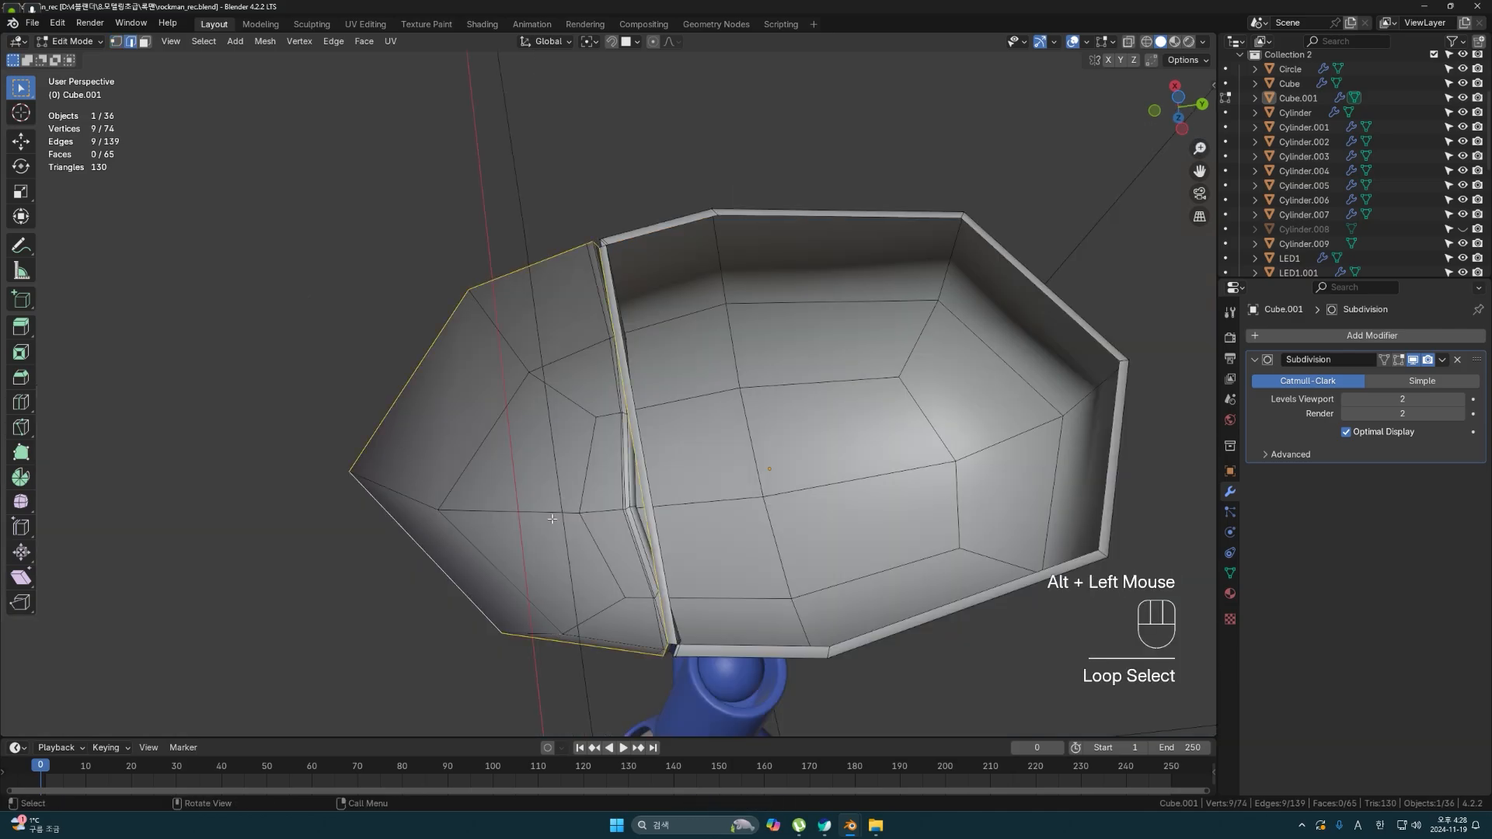
click(561, 643)
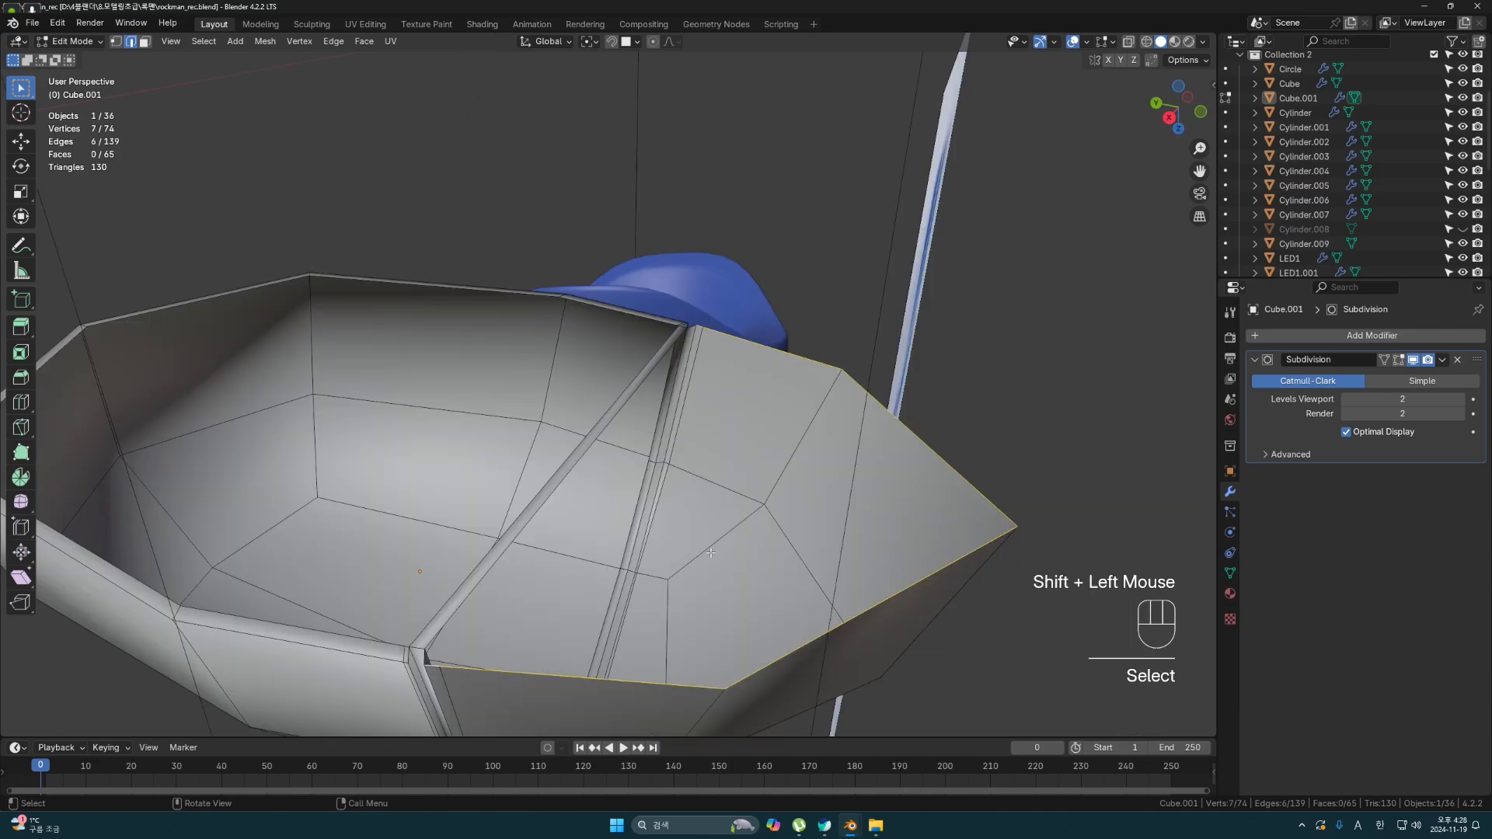
key(e)
right_click(712, 527)
key(s)
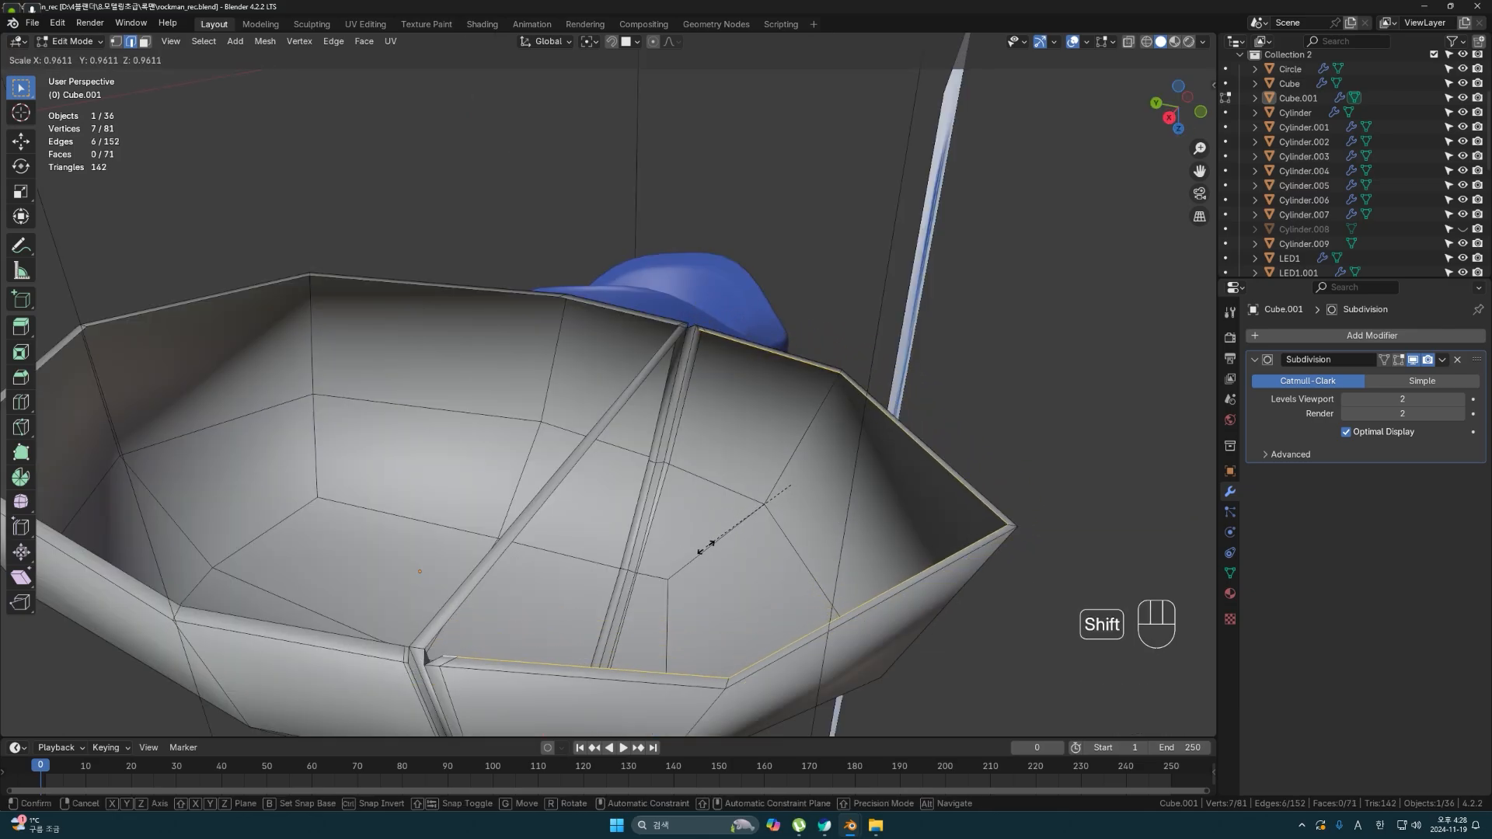
- Snap the toe rim's end vertex onto the cross strip's corner and merge the overlapping vertices by distance
key(g)
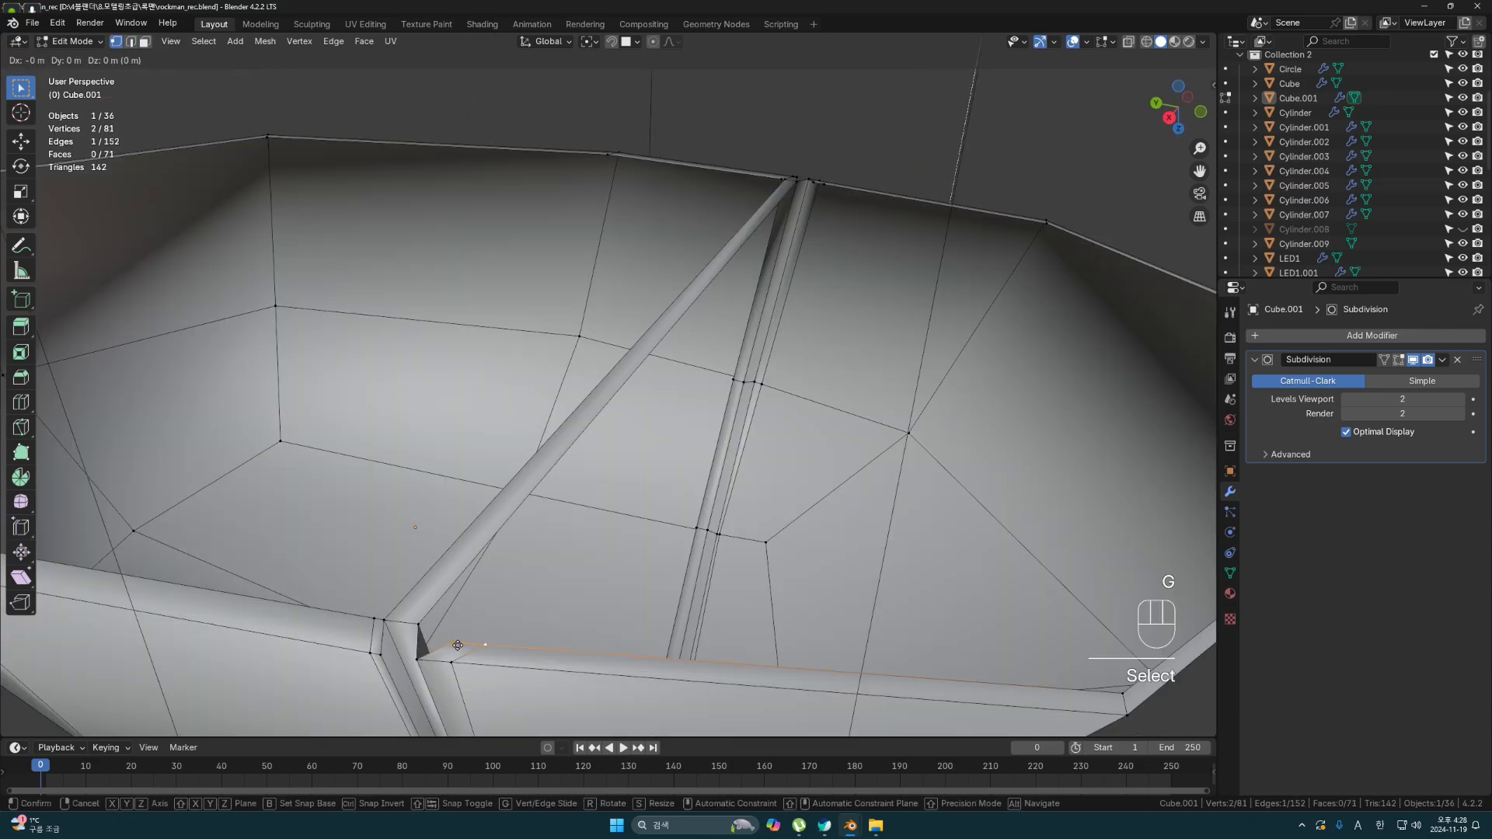
key(b)
click(452, 642)
click(419, 625)
scroll(421, 623, down, 1)
middle_drag(426, 614, 458, 684)
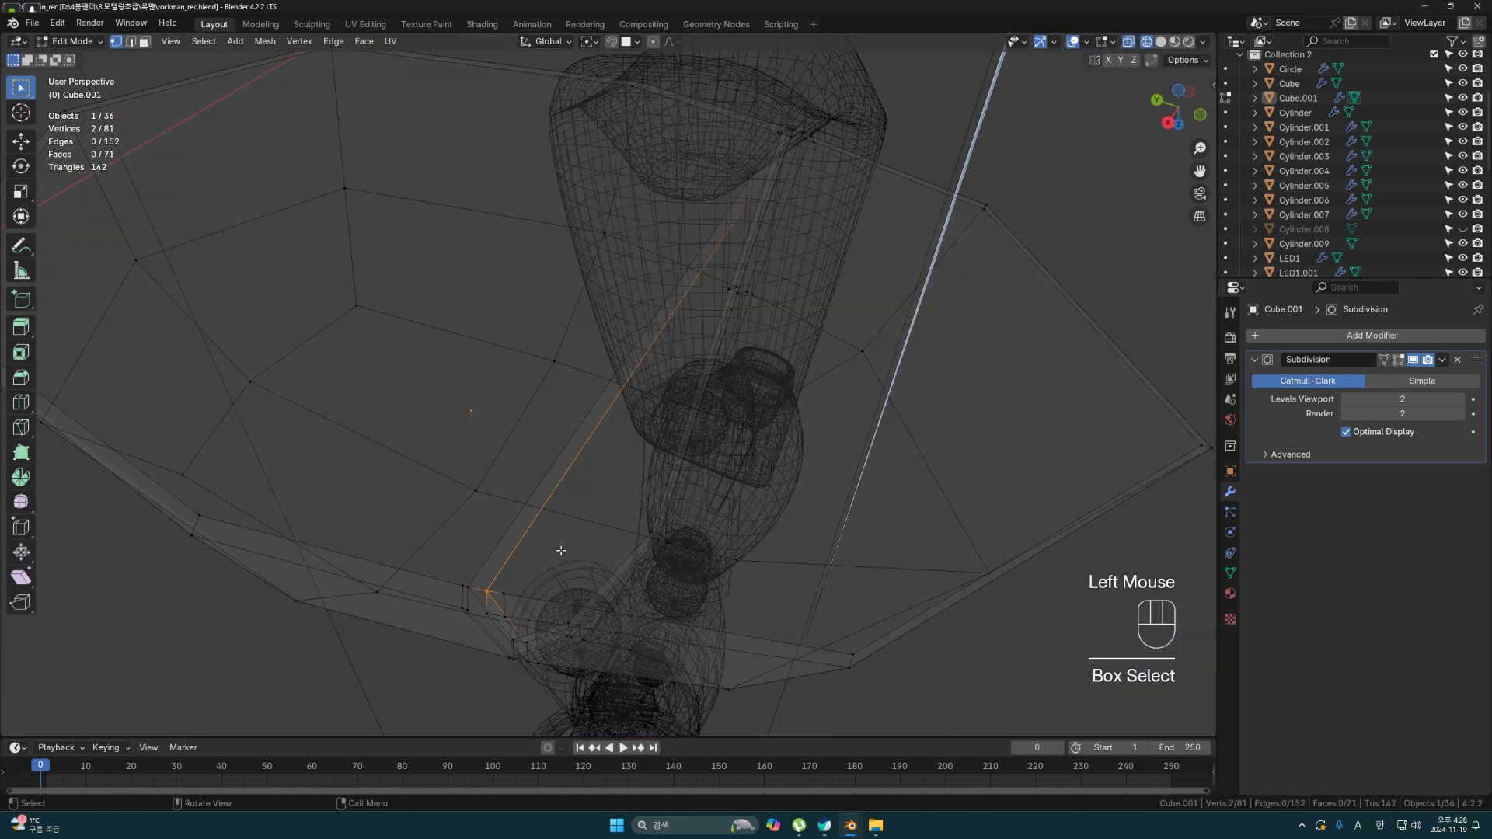
key(m)
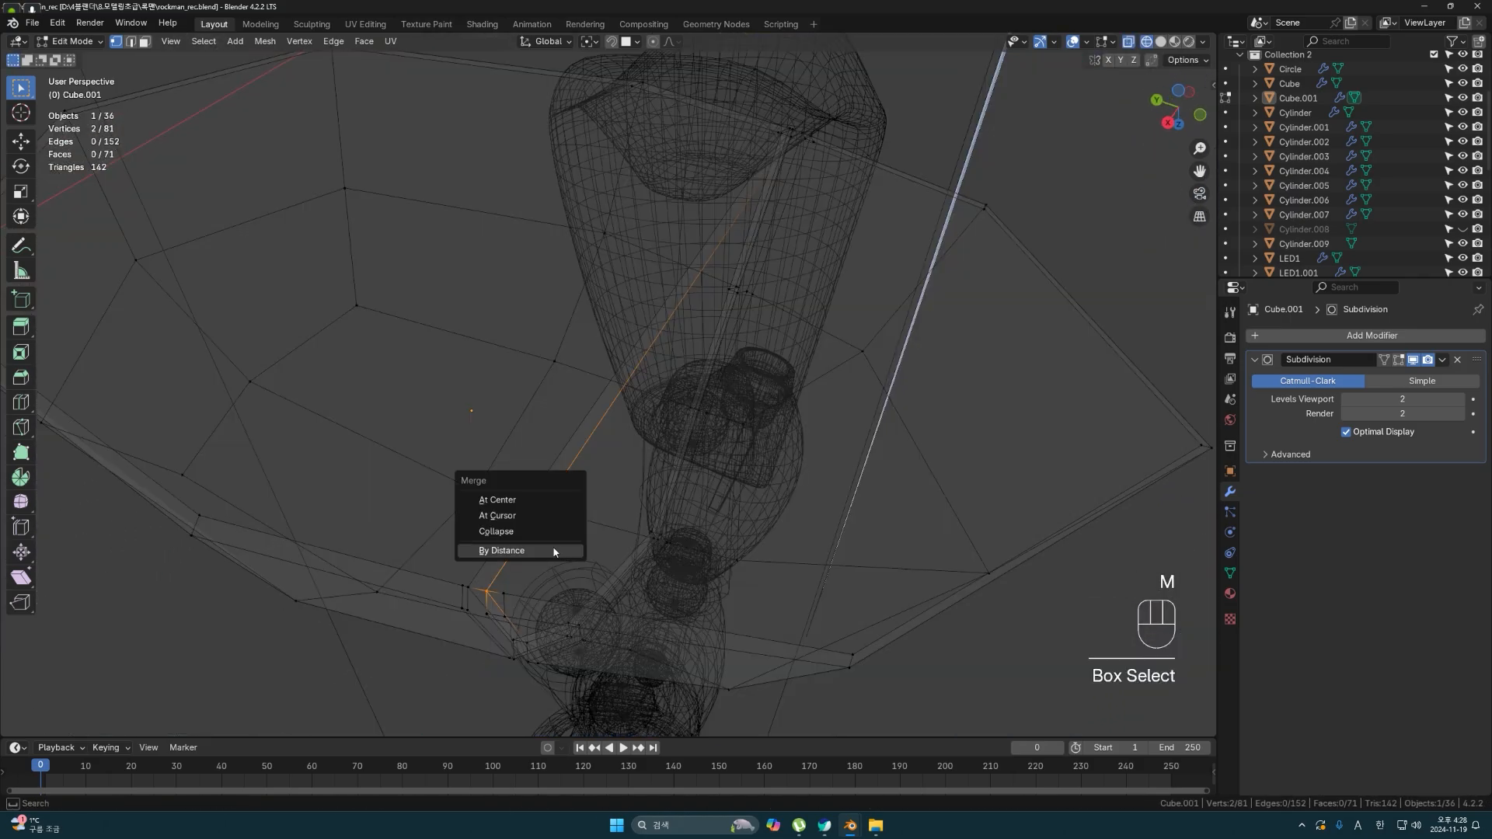
click(555, 552)
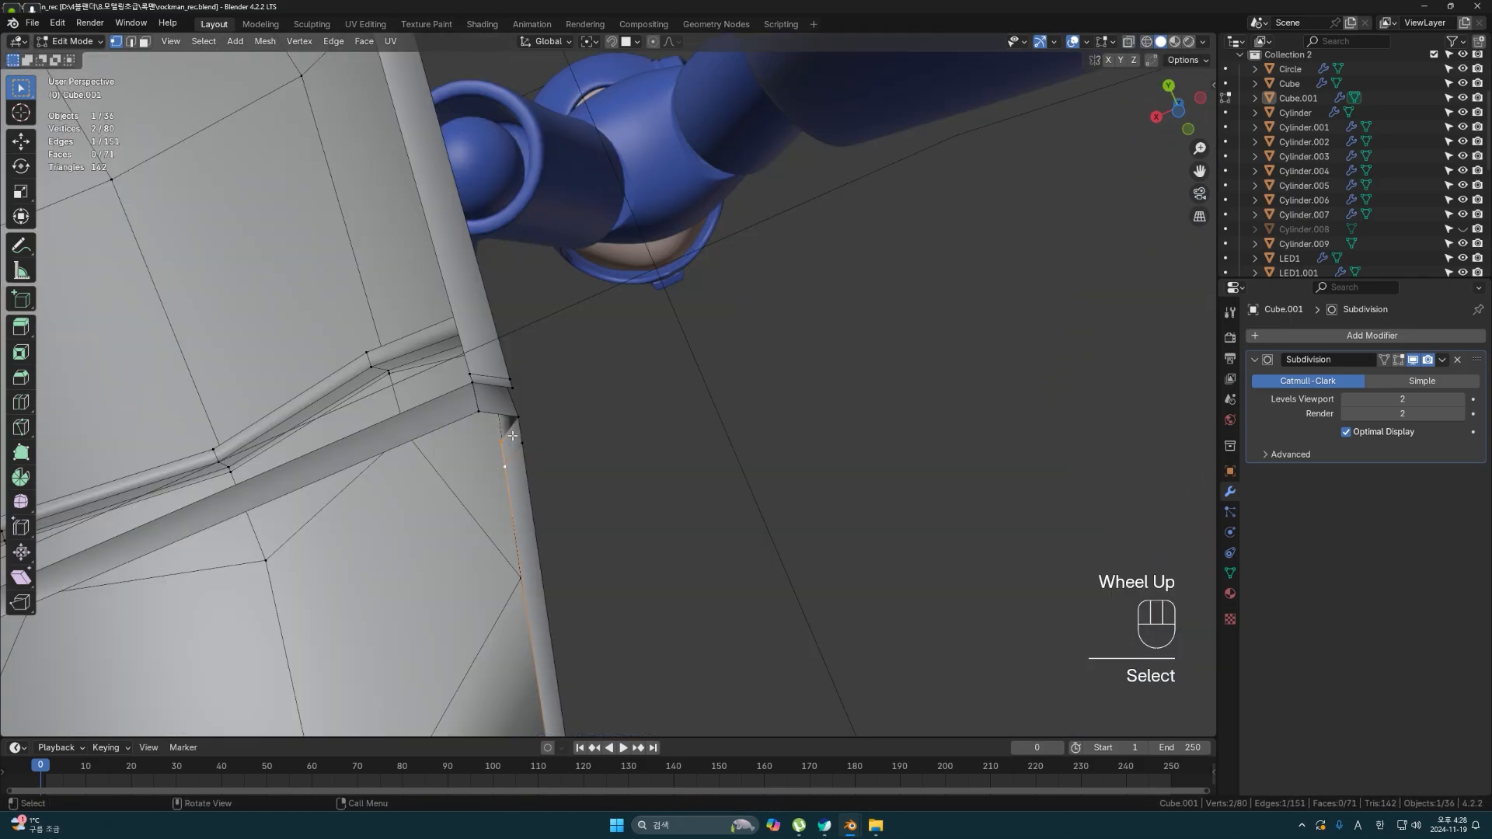
- Snap the toe rim's other end vertex onto the cross strip's corner on the opposite side
key(g)
key(b)
click(489, 430)
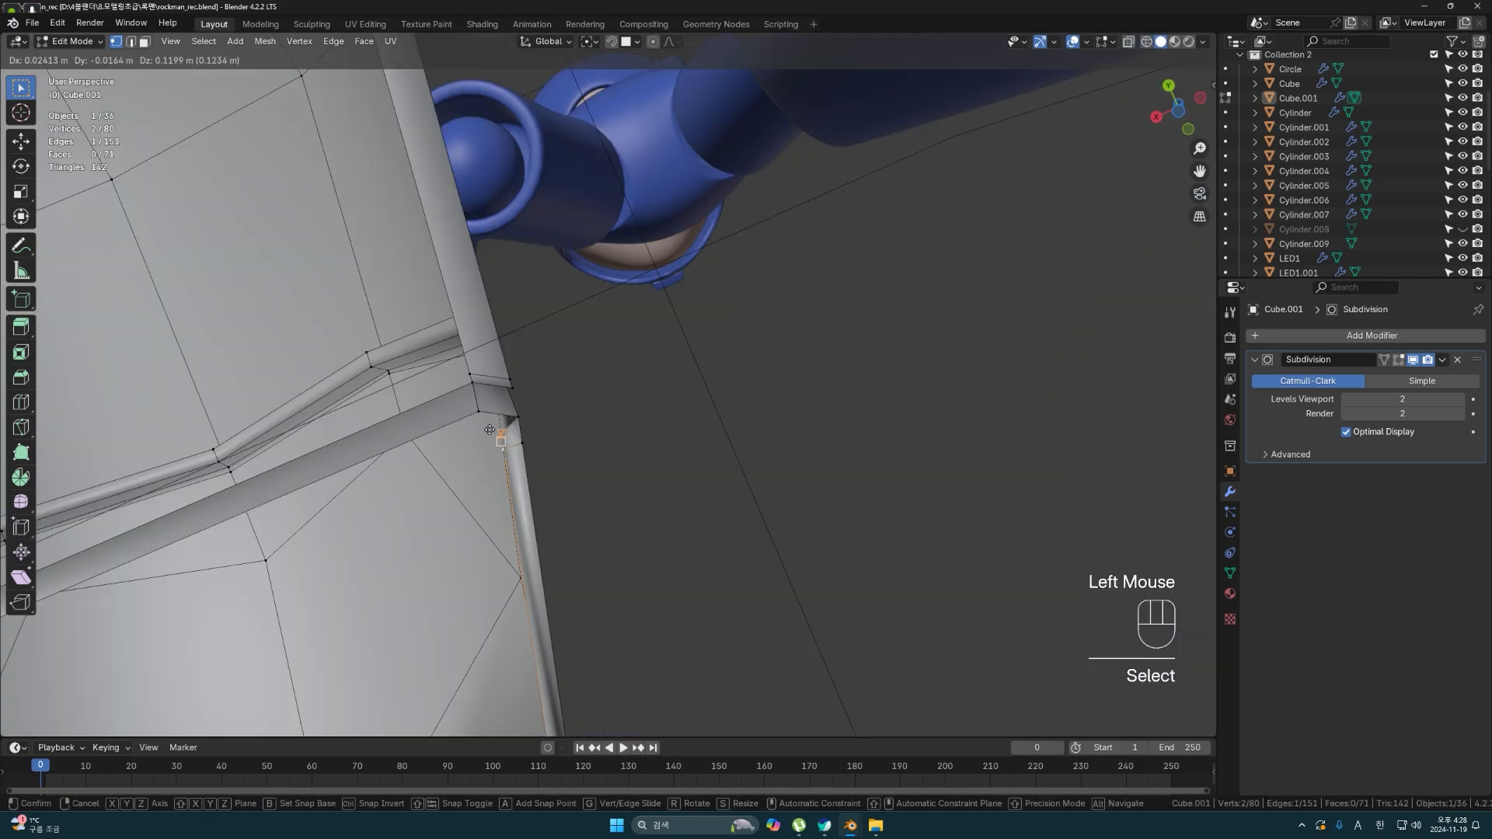
click(483, 420)
click(560, 433)
- Box-select the overlapping vertices at that opposite toe rim corner in wireframe and merge them by distance
key(z)
drag(443, 430, 499, 398)
key(s)
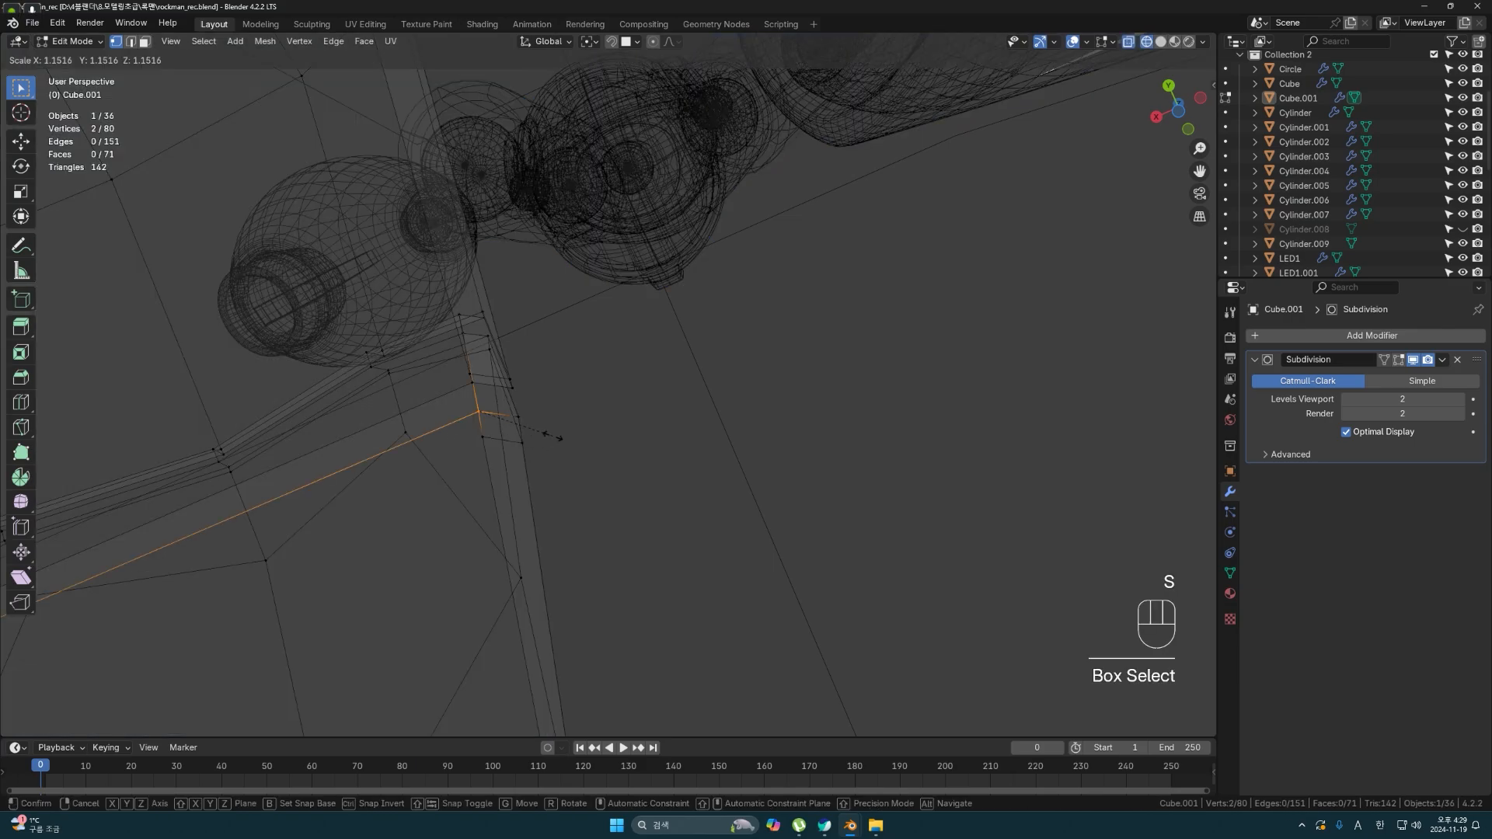
key(Escape)
key(m)
click(540, 438)
scroll(651, 432, down, 2)
click(652, 432)
key(shift+z)
- Fill the long narrow gaps on both sides of the cross strip on the foot's underside with faces
middle_drag(652, 431, 561, 611)
key(2)
click(612, 260)
shift+click(614, 261)
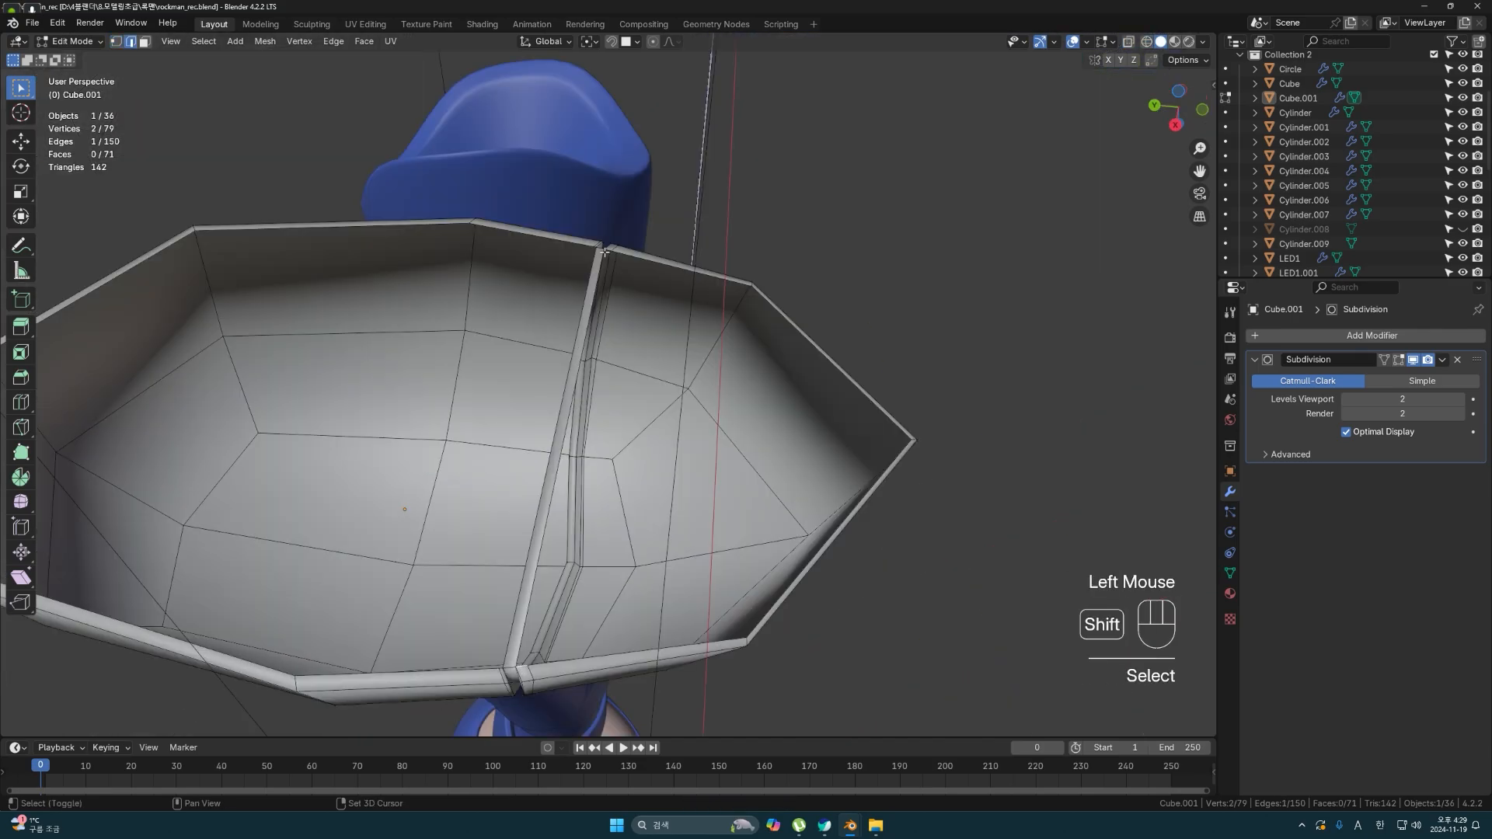
key(f)
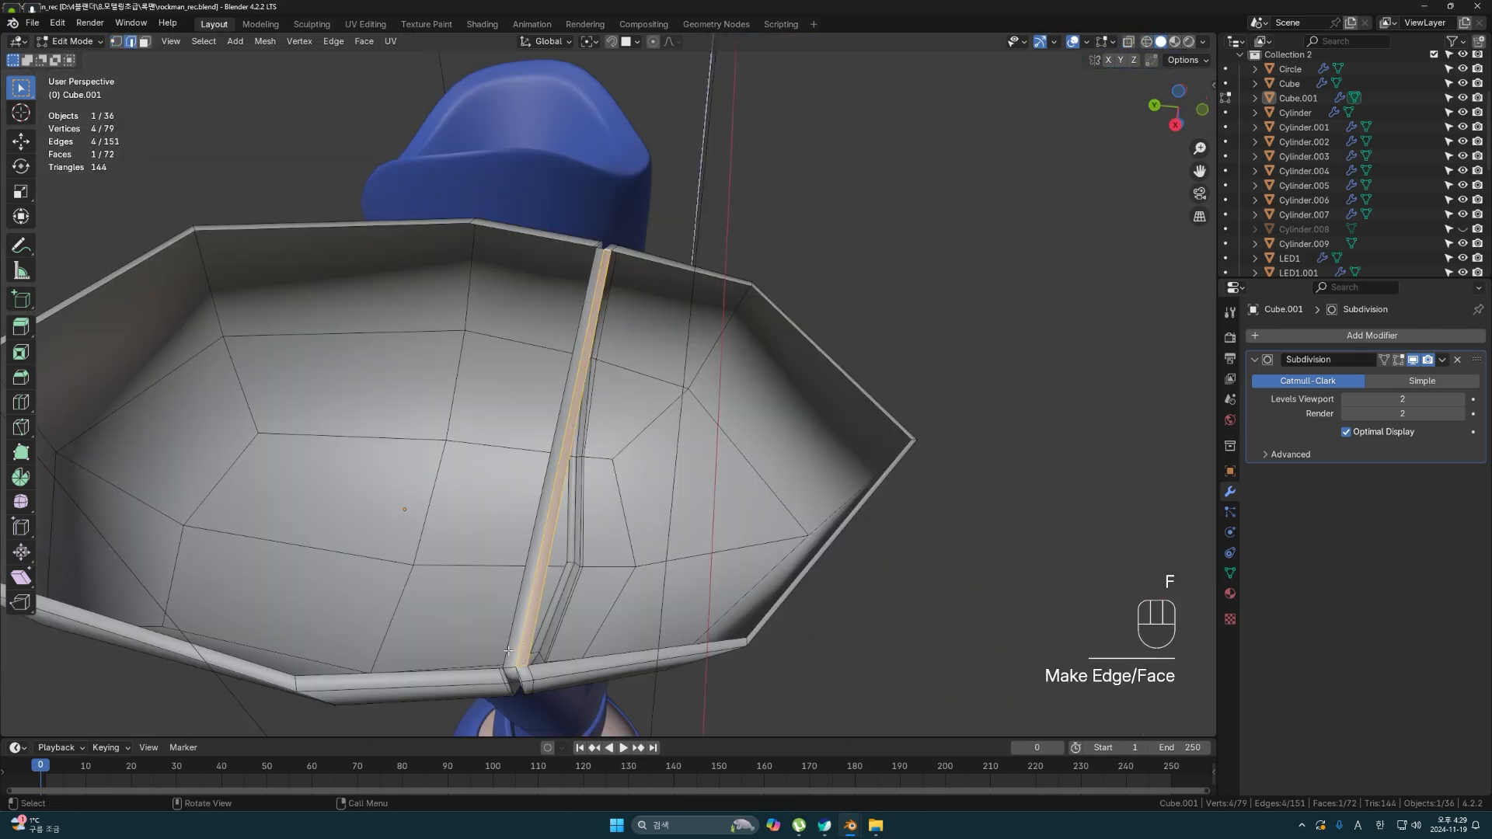
click(502, 669)
scroll(502, 668, down, 2)
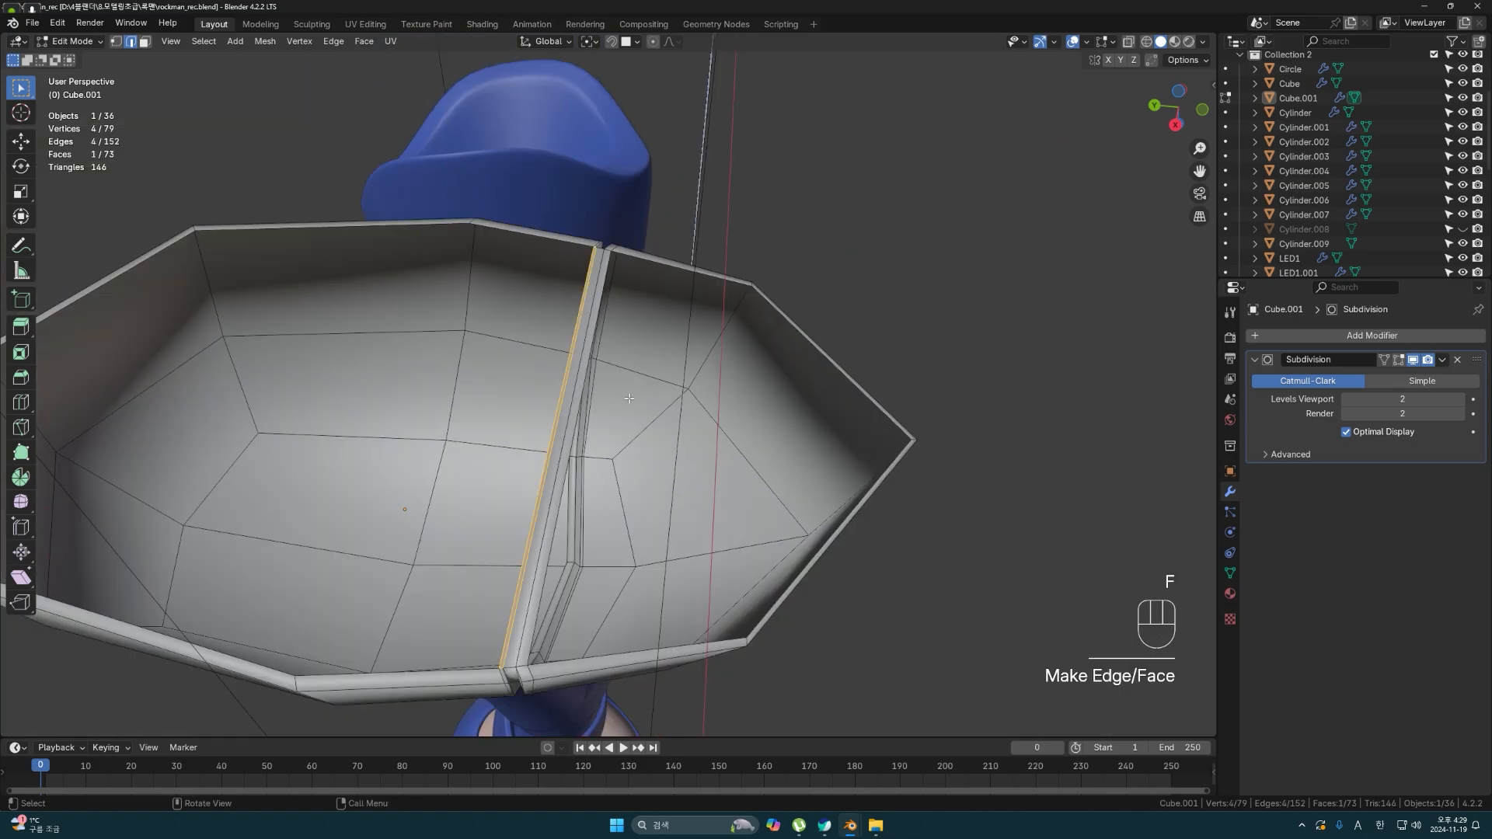
click(652, 427)
- Fill the open inner rim loops of the toe and rear sections with faces to close the sole
middle_drag(651, 426, 660, 382)
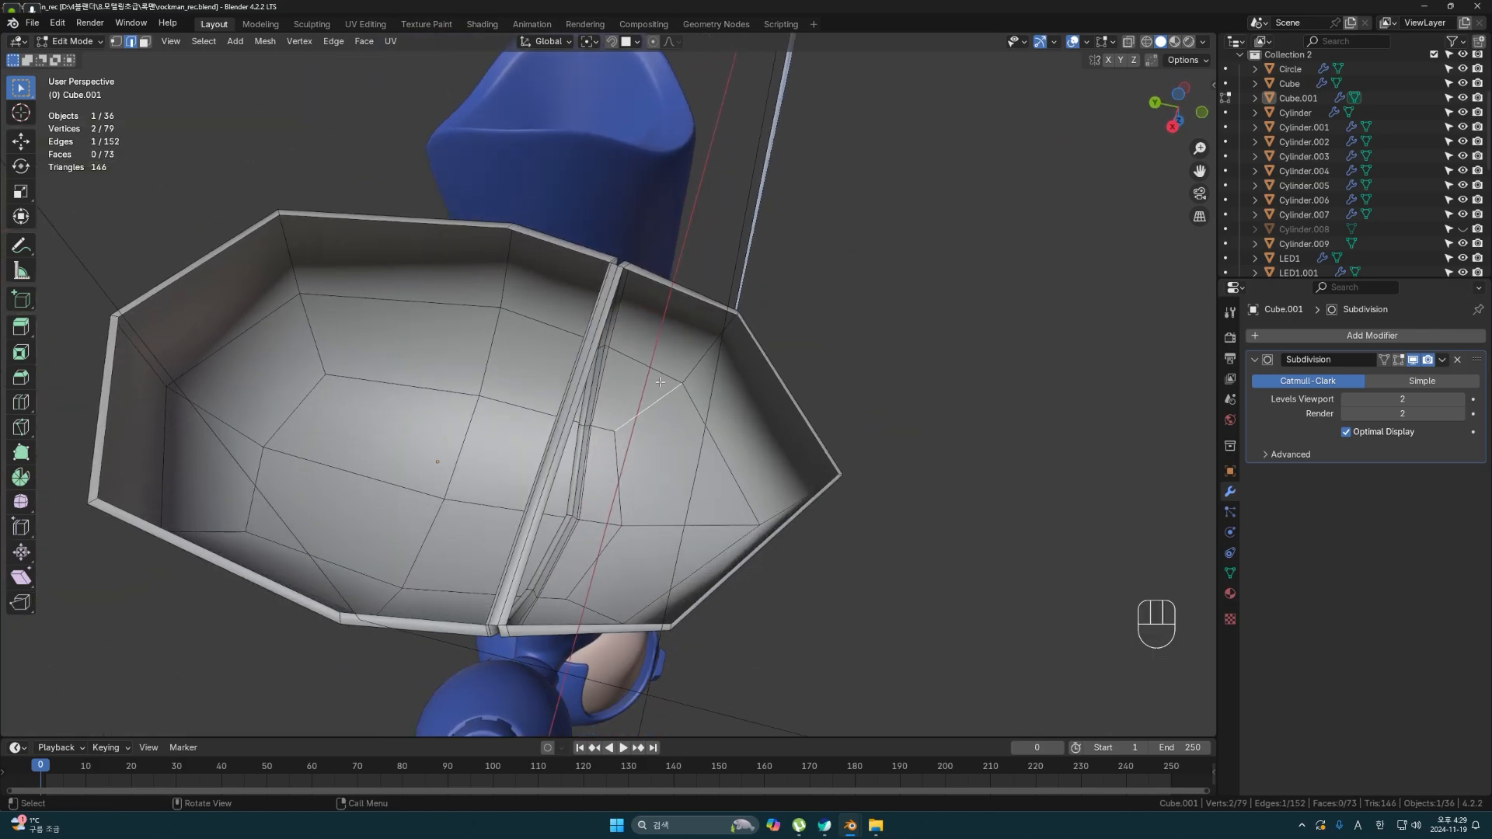
click(698, 295)
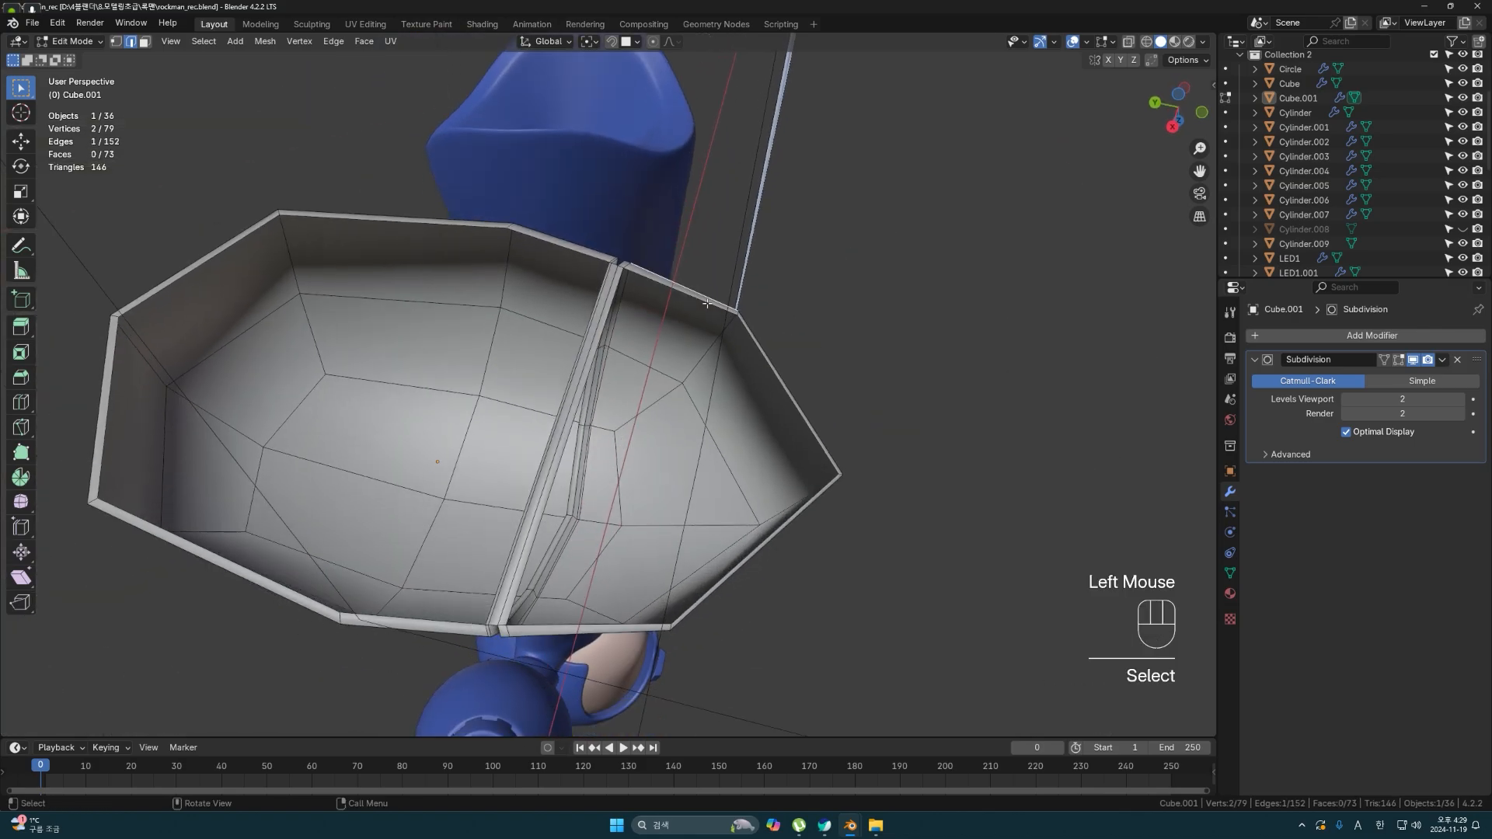
alt+click(705, 304)
key(f)
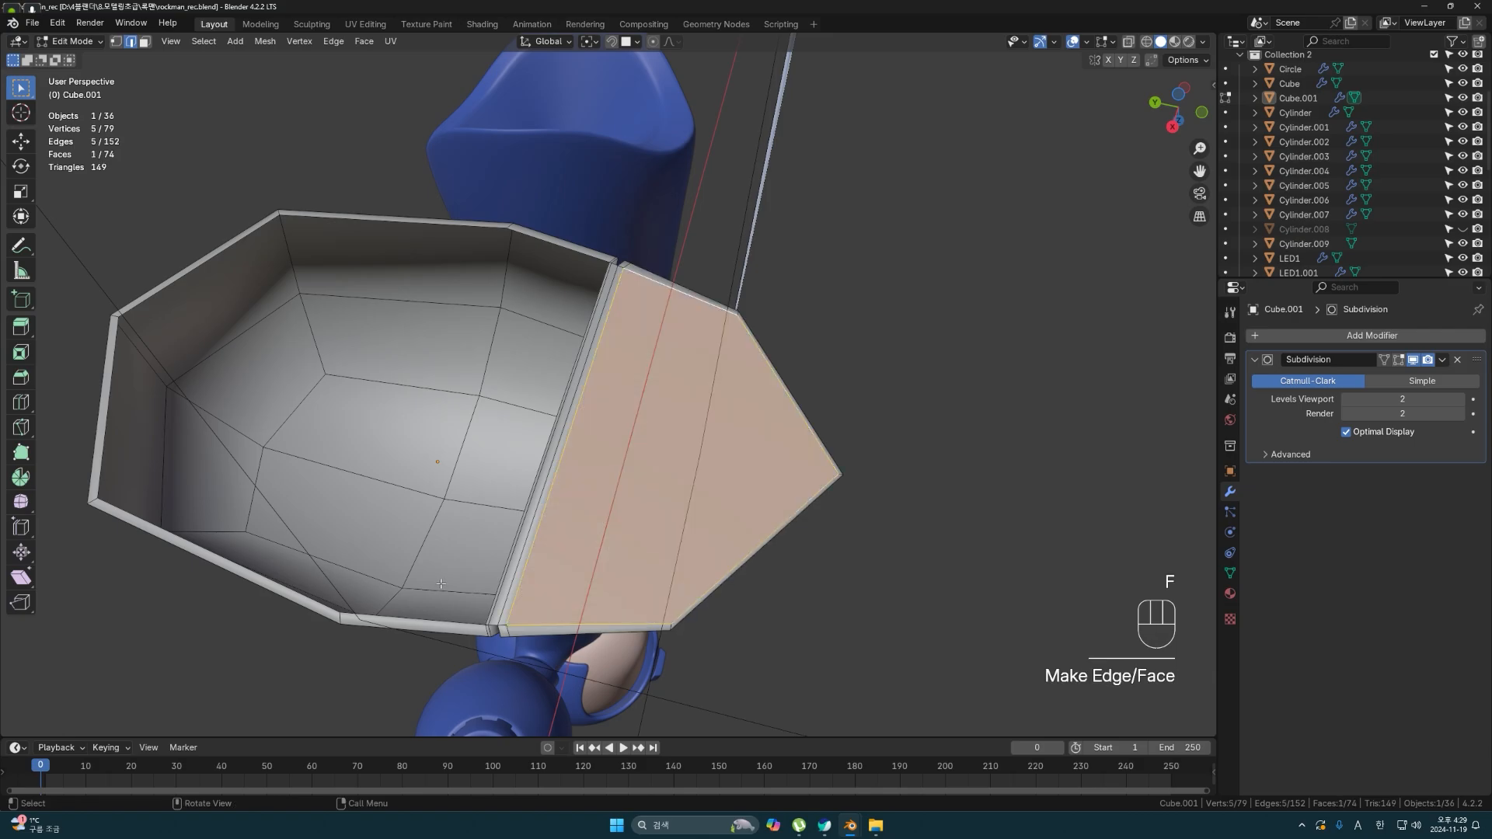
alt+click(690, 440)
key(f)
click(690, 439)
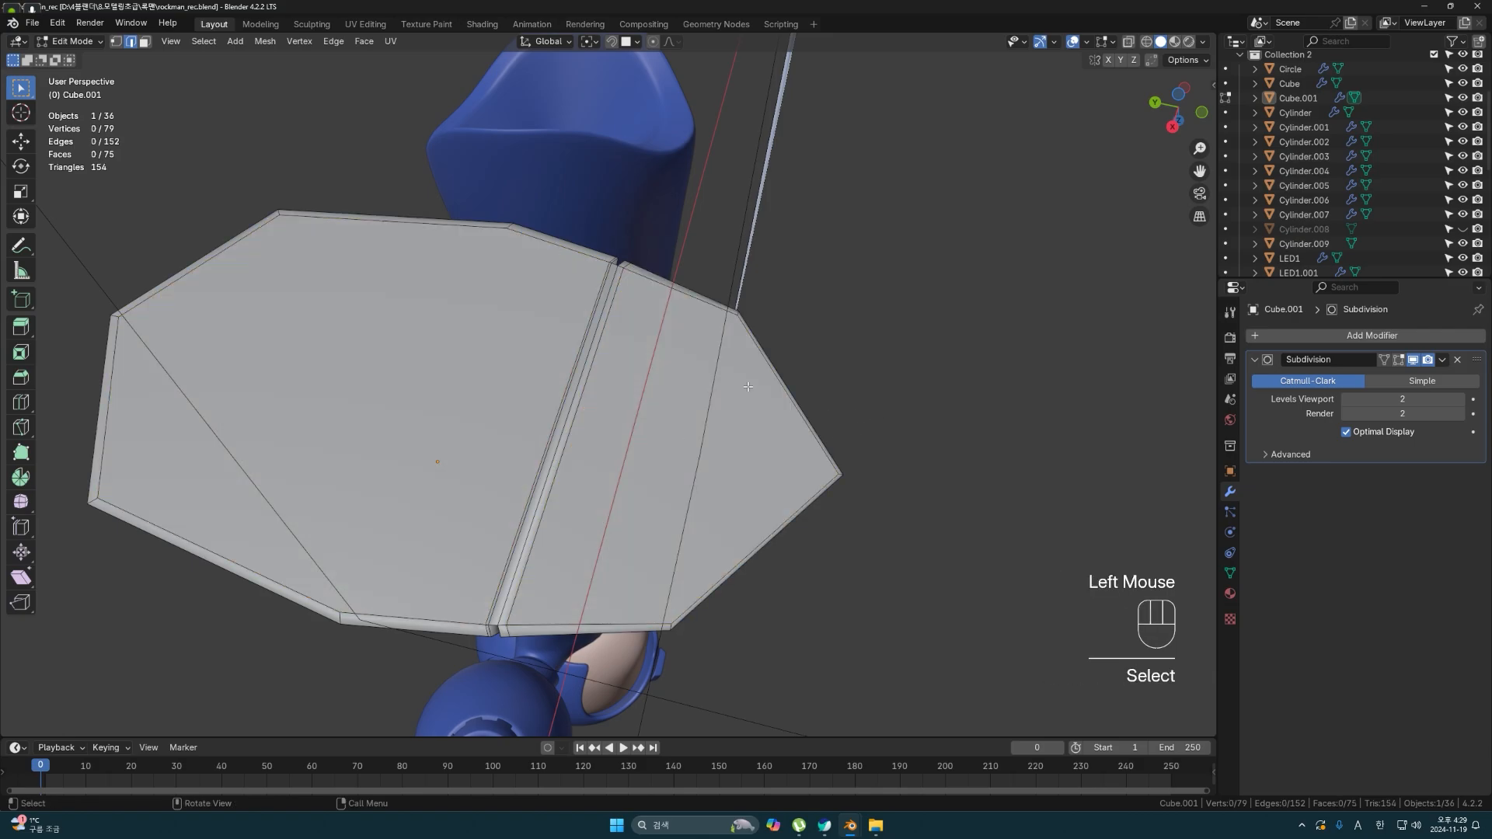
middle_drag(691, 439, 691, 384)
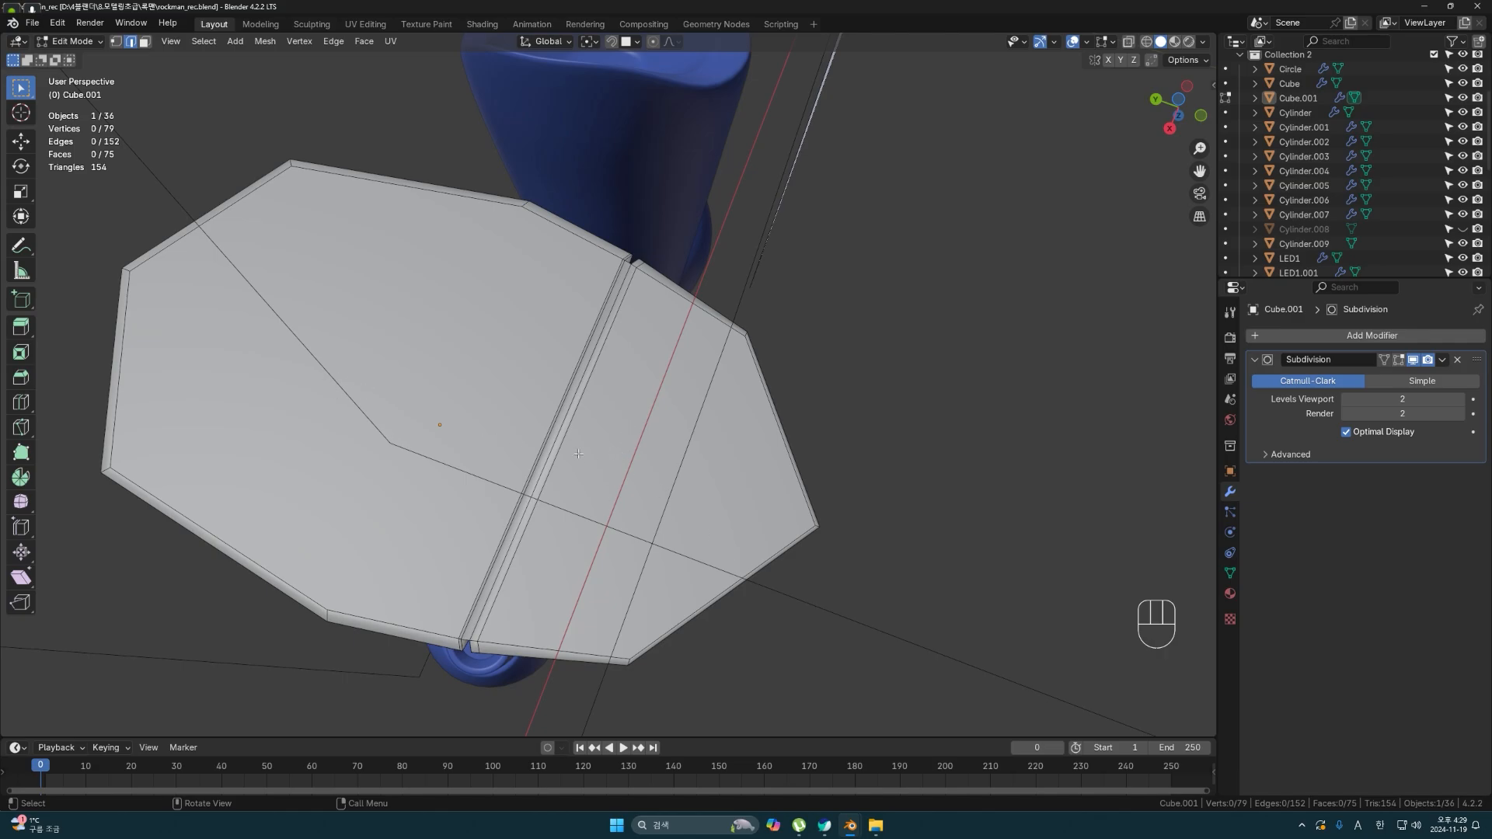
- Add one centred loop cut across the narrow strips between the rear and toe sole faces
key(ctrl+r)
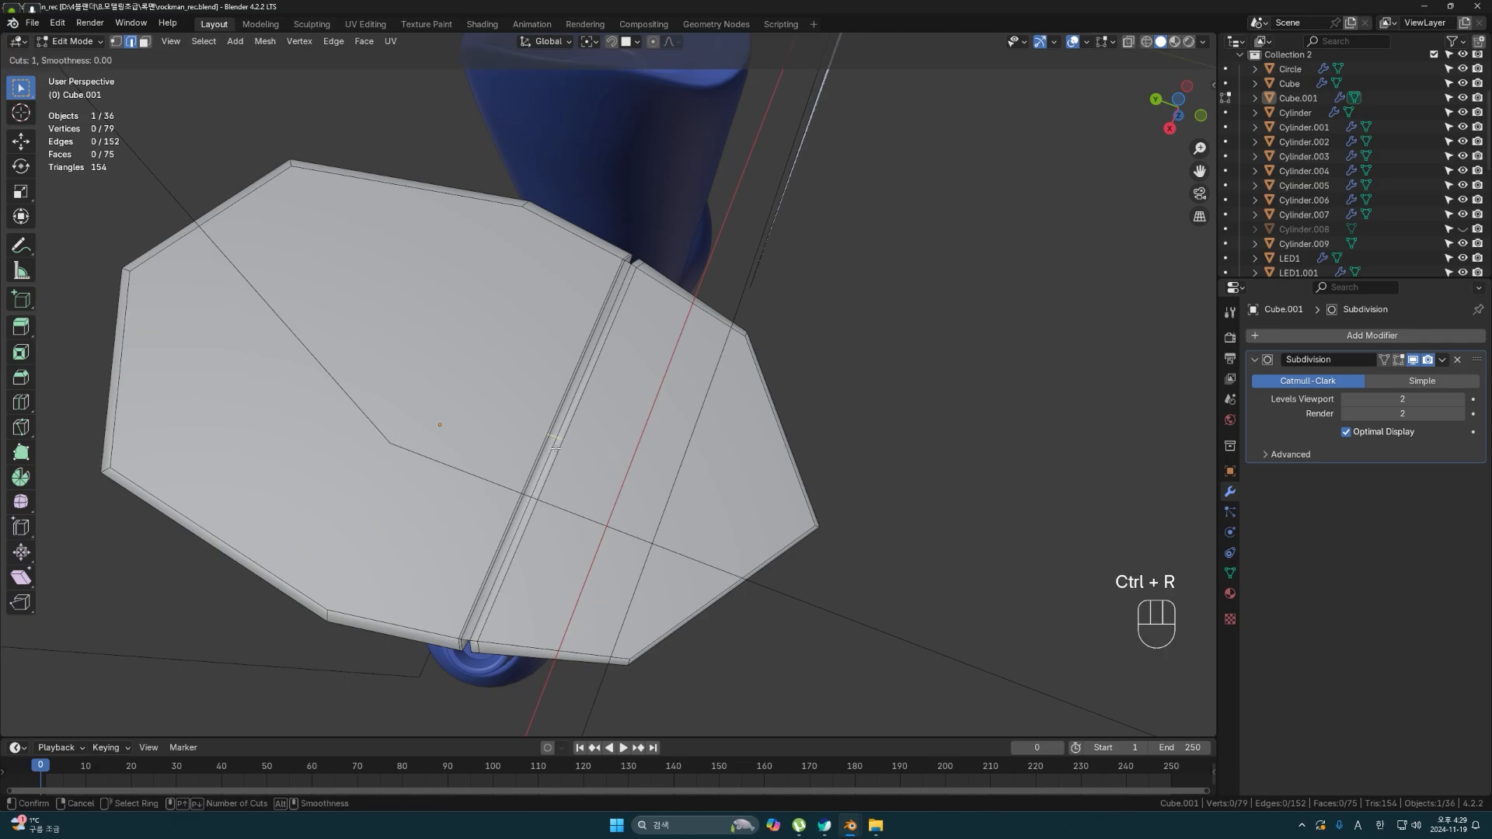
click(555, 445)
key(Return)
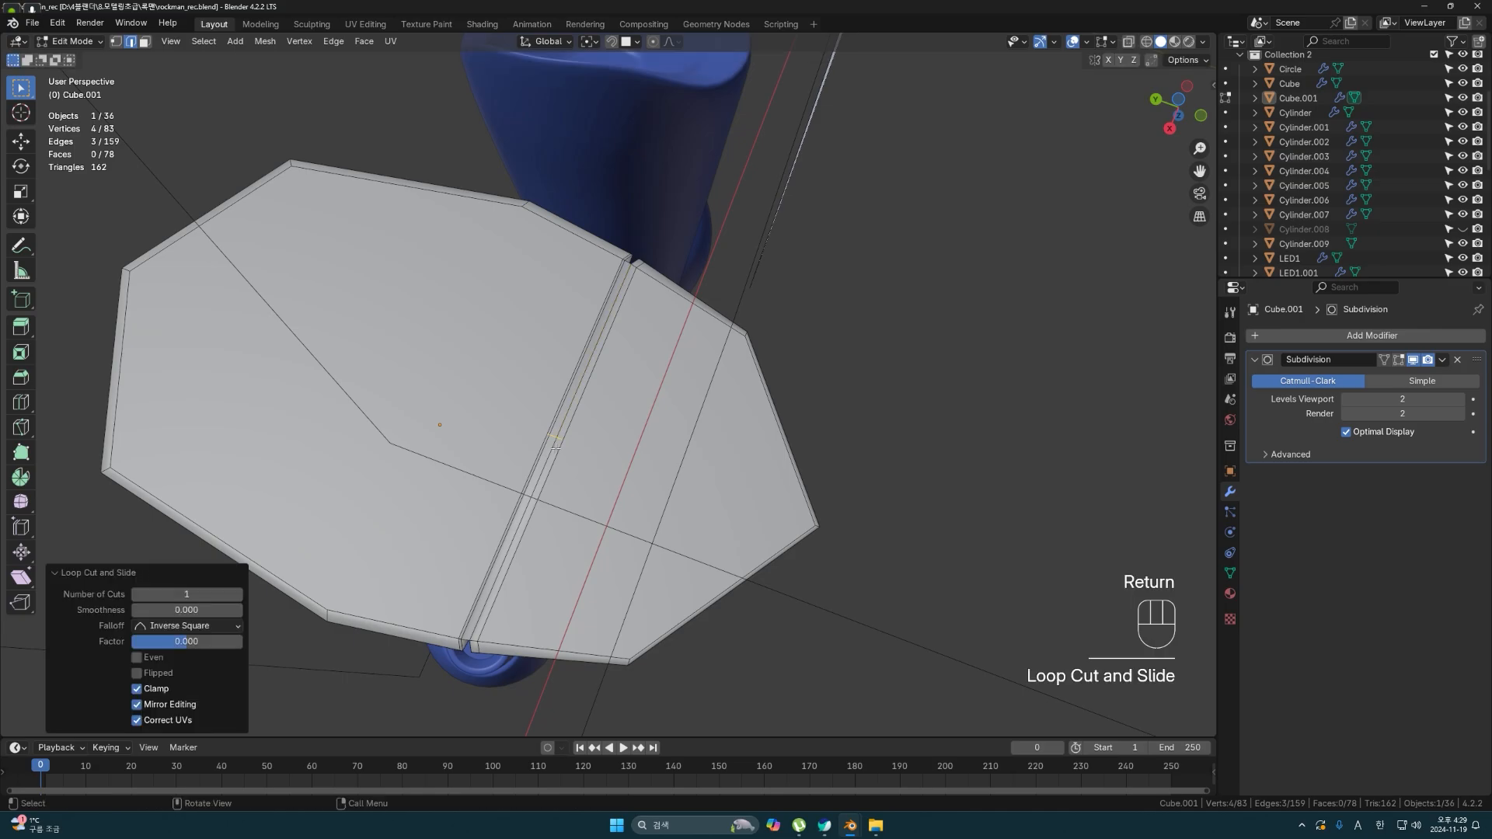
- Connect the strips' outer midpoint vertices to the heel corner and the toe tip with edges across the sole
key(1)
click(549, 435)
shift+click(547, 434)
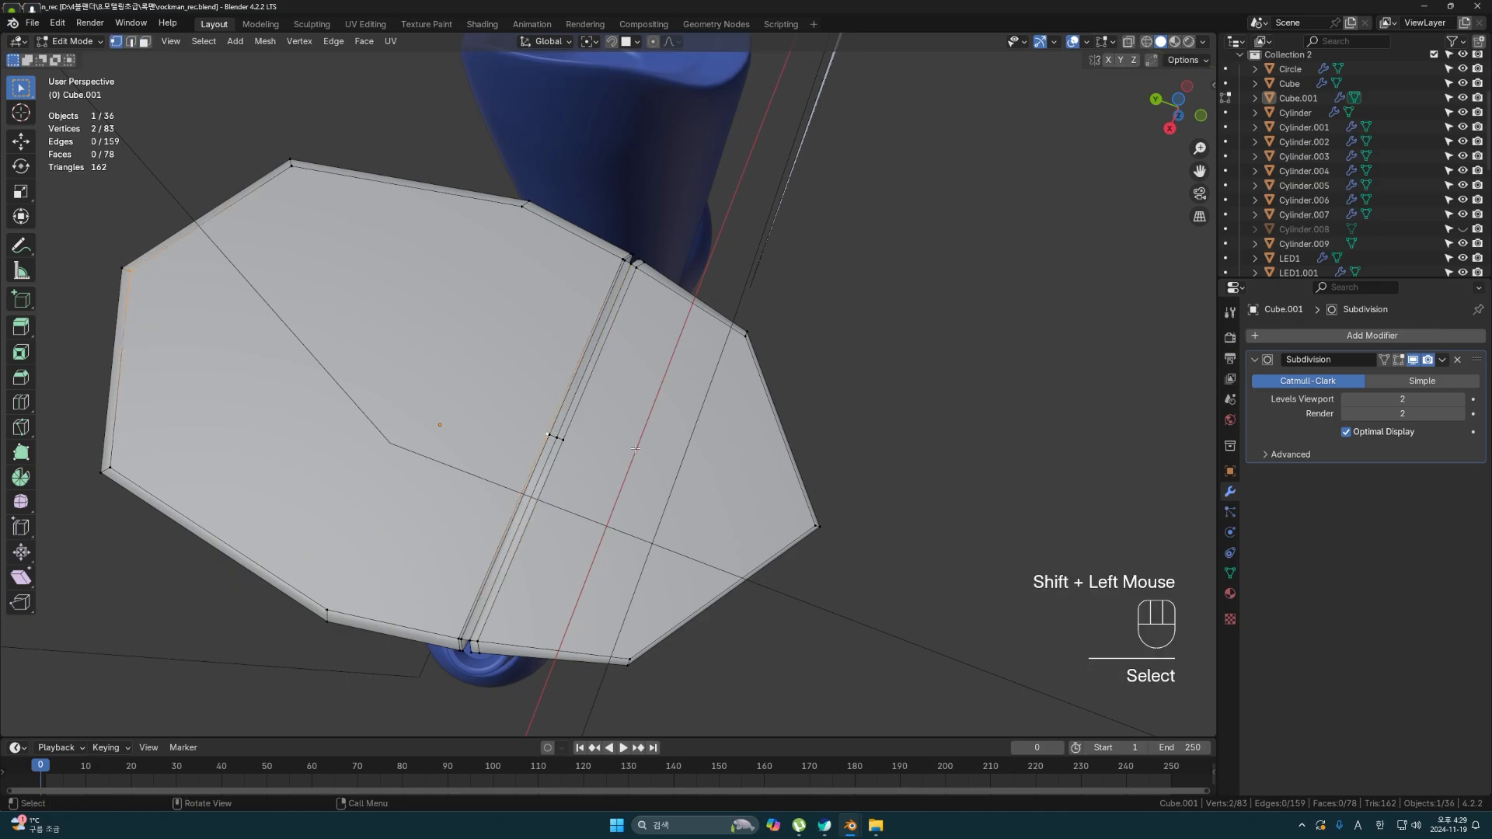
key(j)
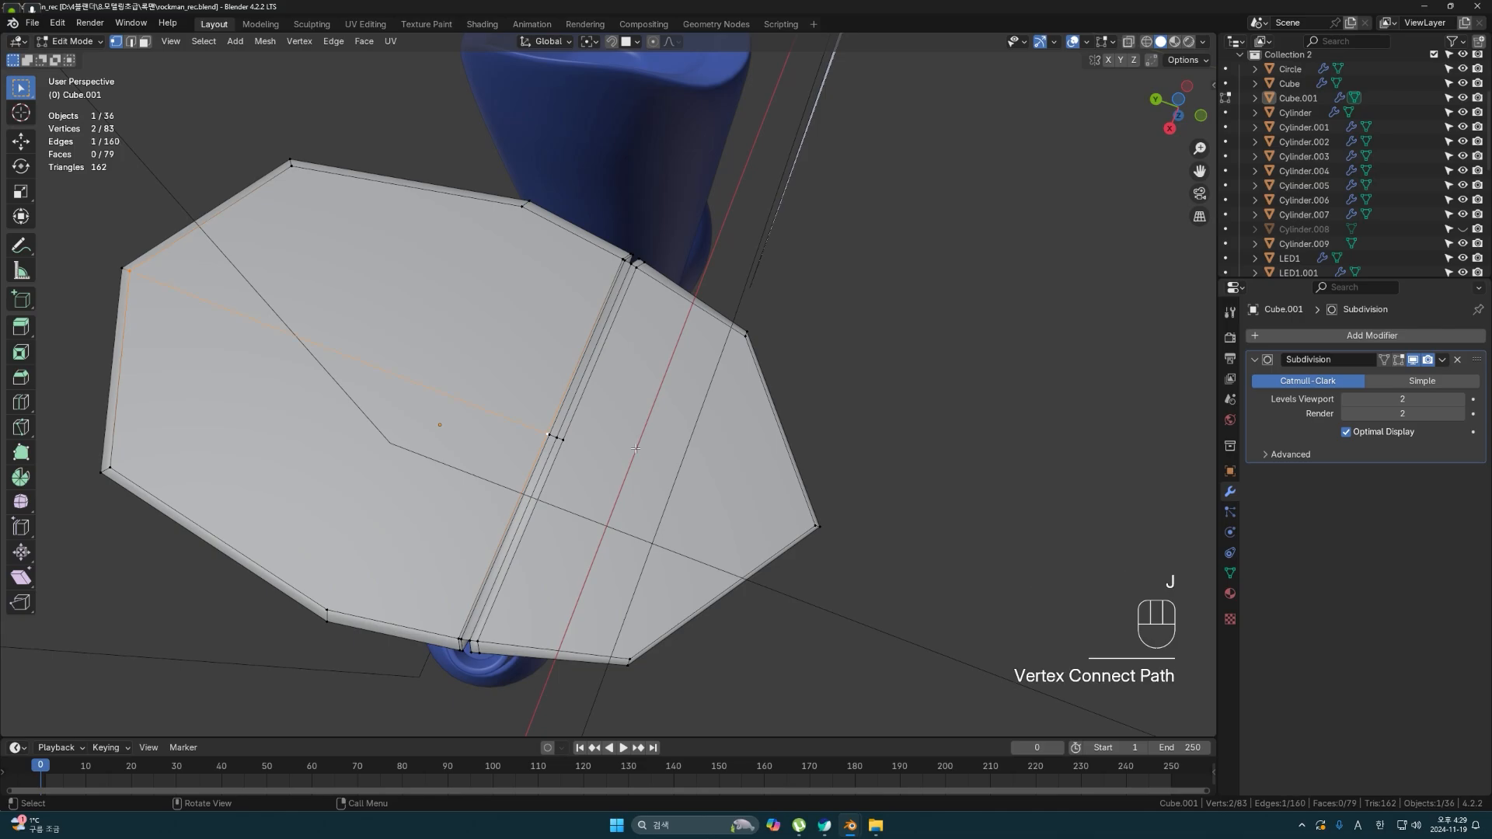
click(567, 442)
shift+click(810, 526)
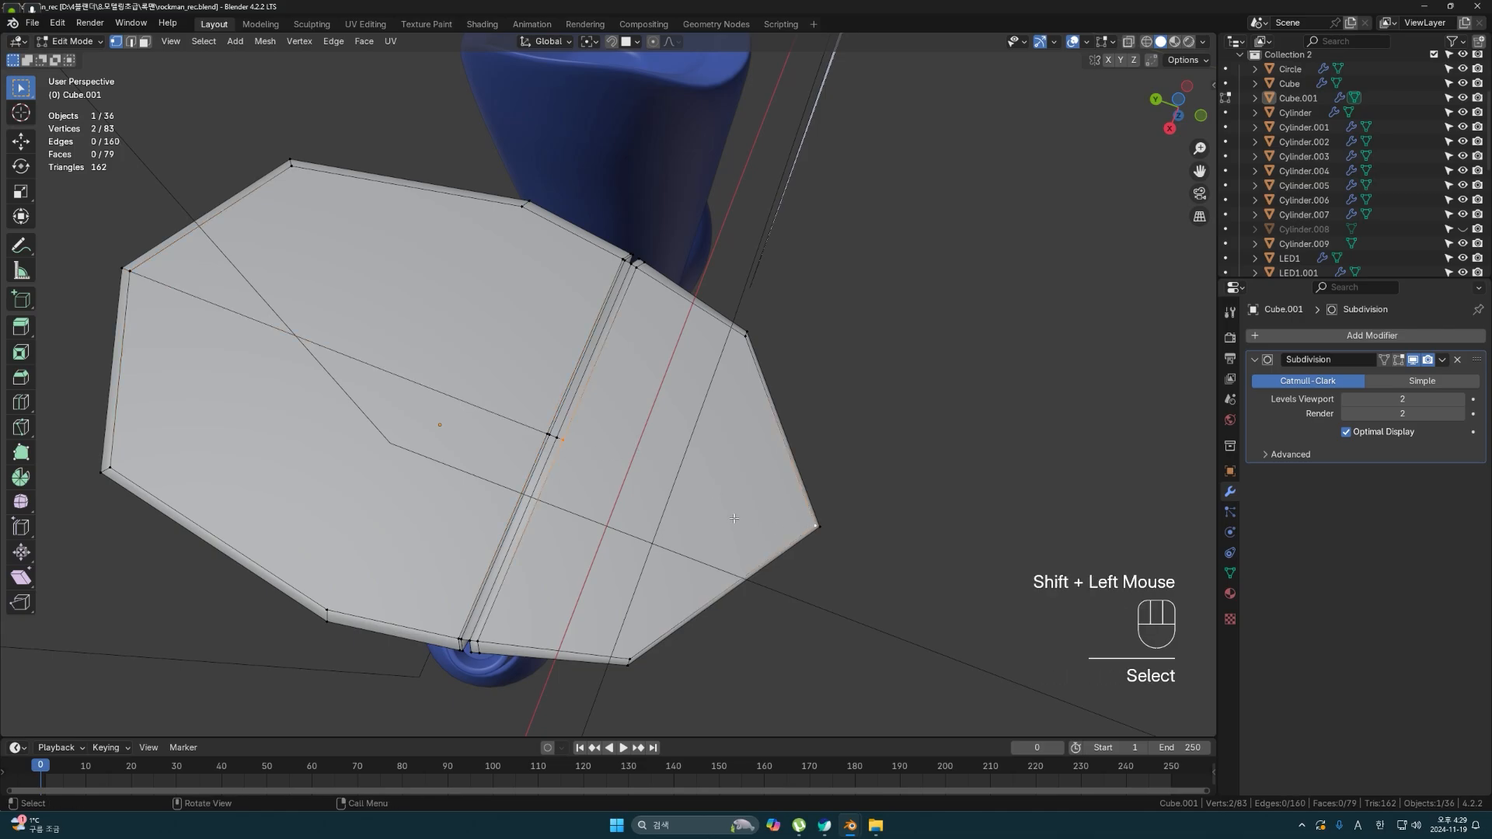
key(j)
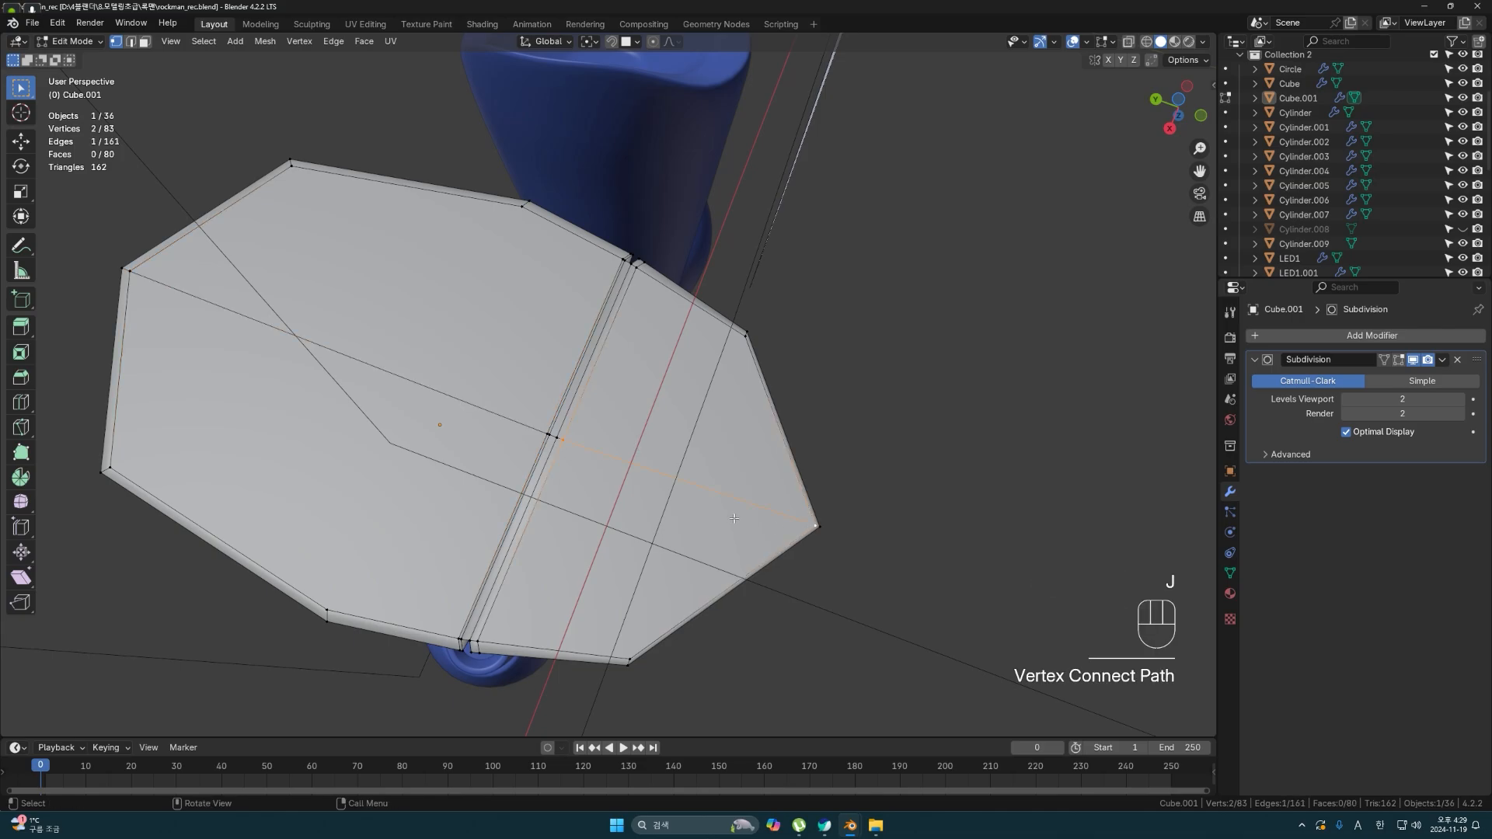
click(734, 519)
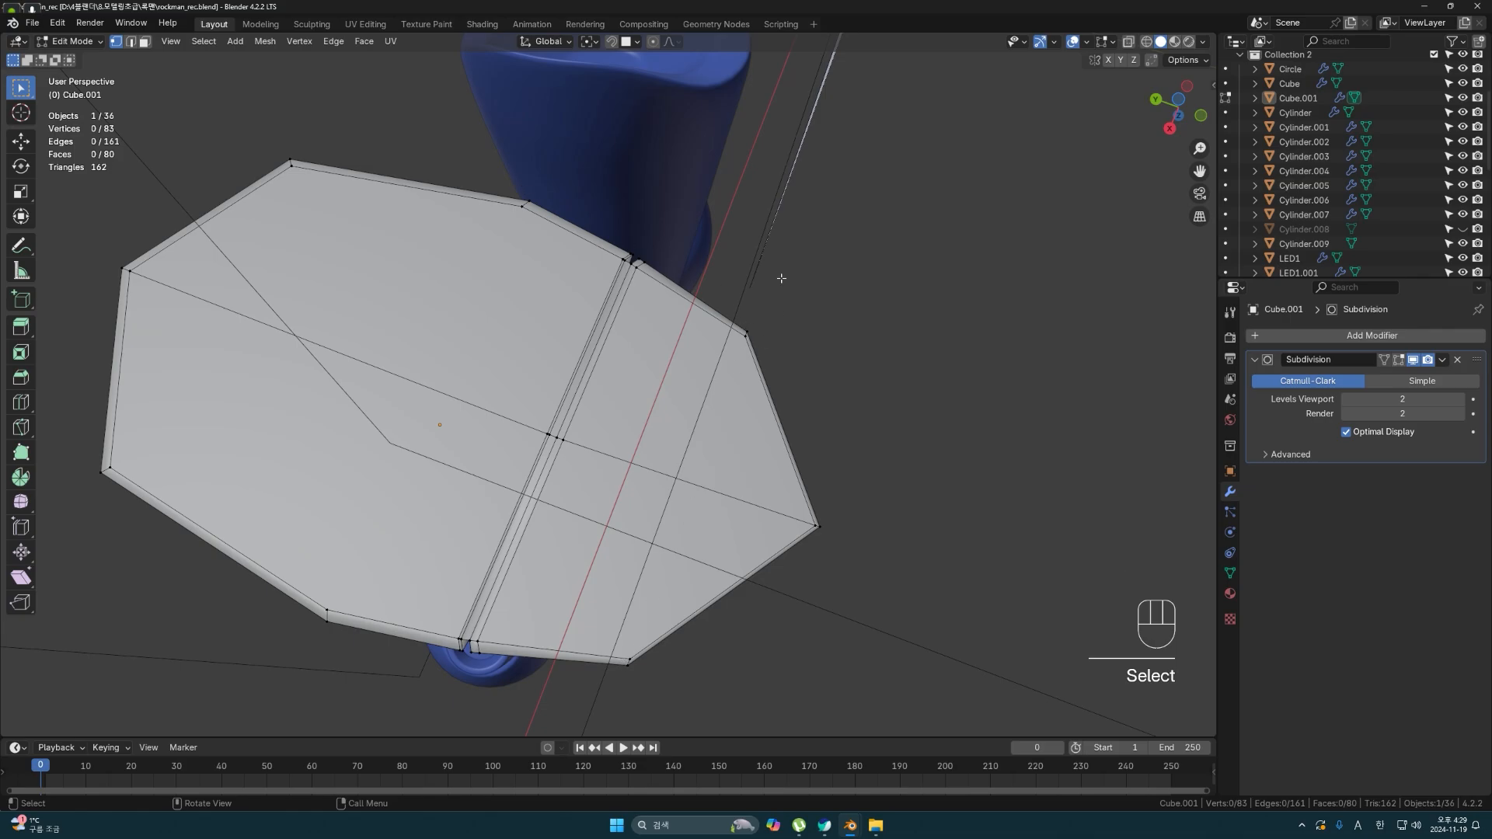
- Knife-cut an edge across the rear sole face between opposite side vertices, crossing the lengthwise centre edge
middle_drag(685, 422, 373, 594)
key(k)
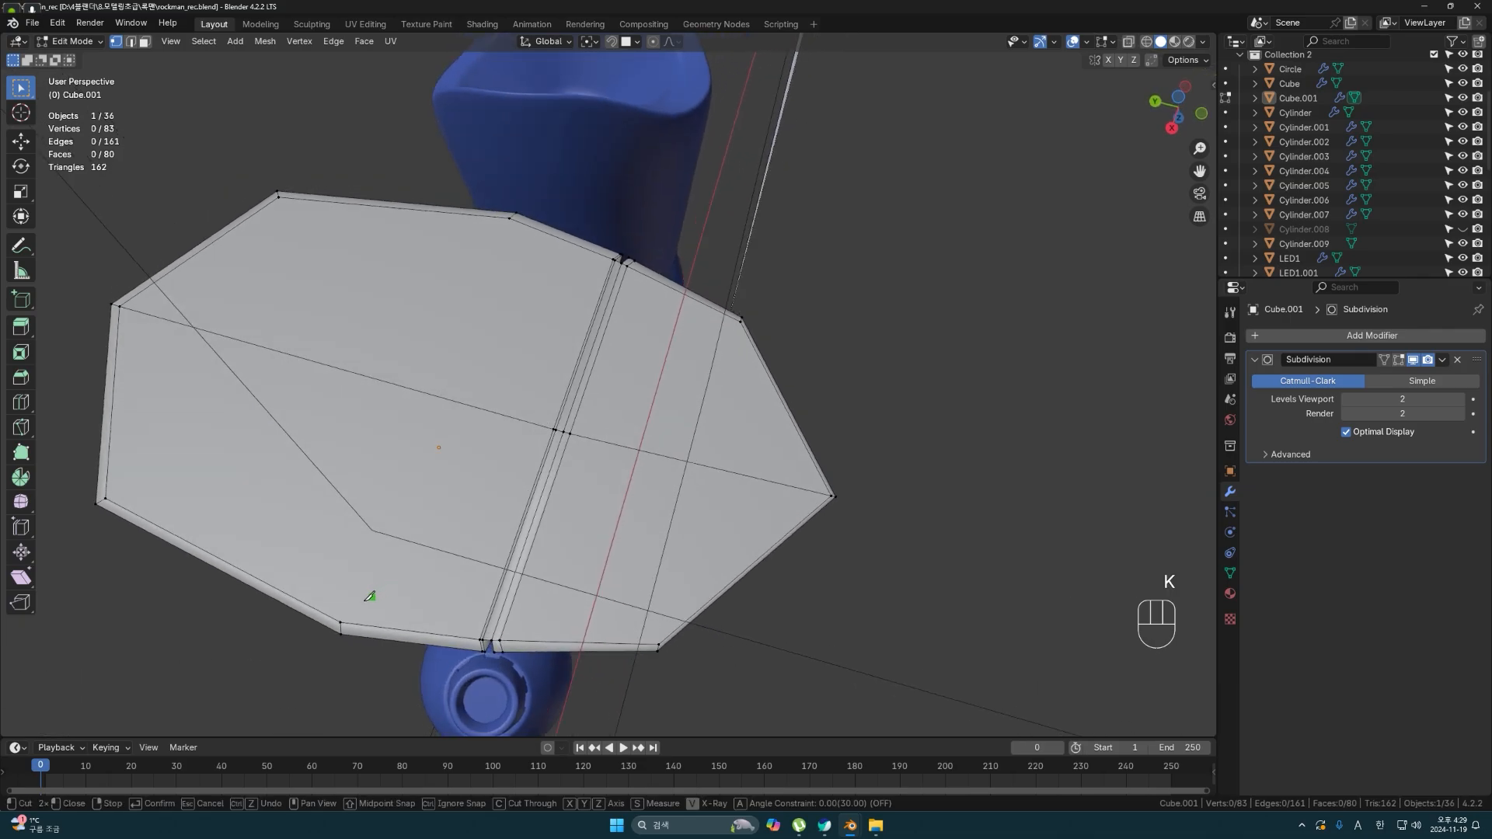
click(519, 228)
key(Return)
middle_drag(547, 316, 705, 357)
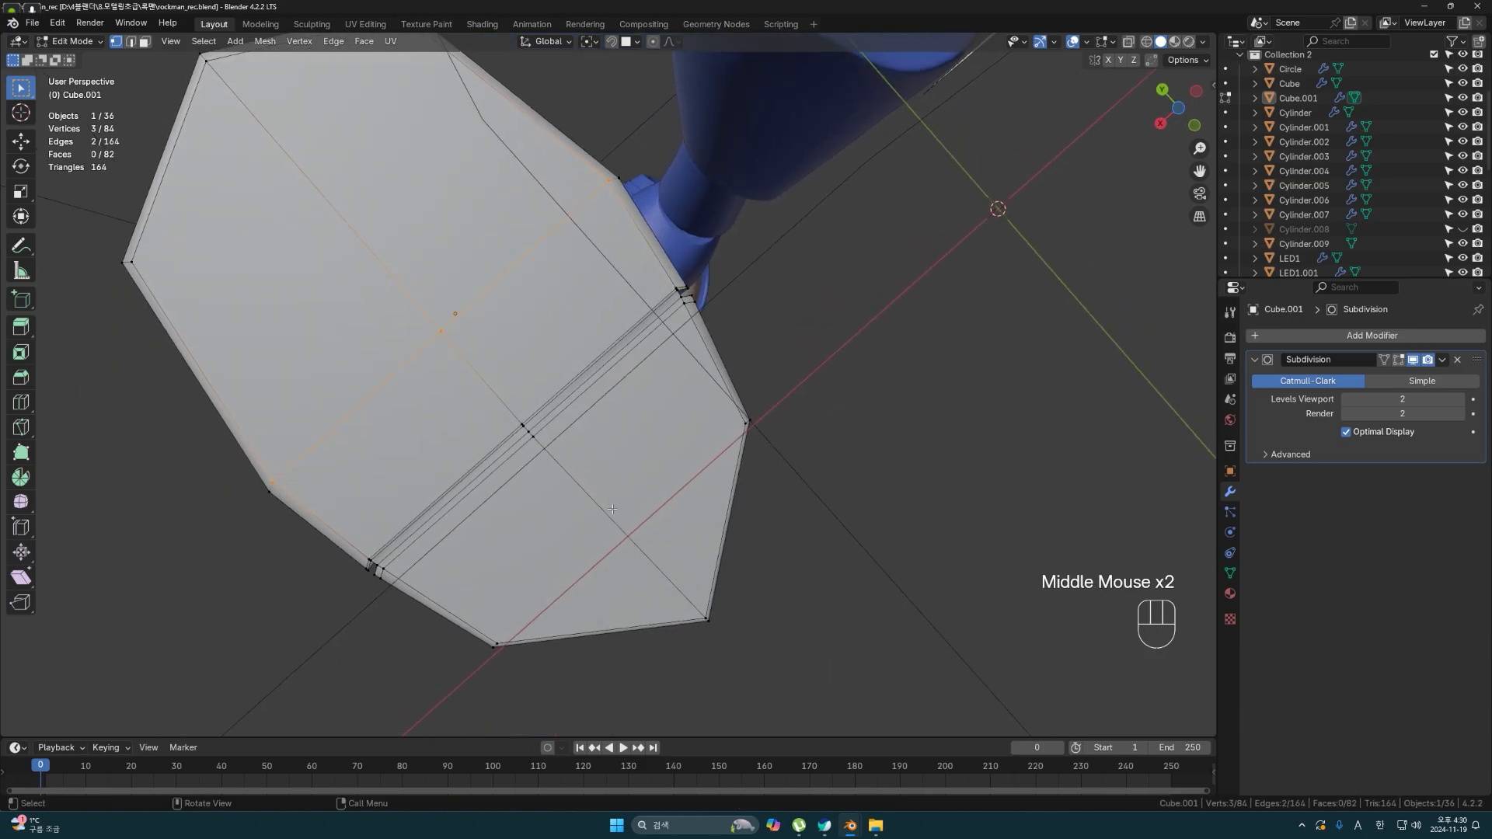
- Add a horizontal loop cut around the foot's lower side and slide it down close to the bottom edge
middle_drag(612, 547, 707, 480)
key(ctrl+r)
click(780, 459)
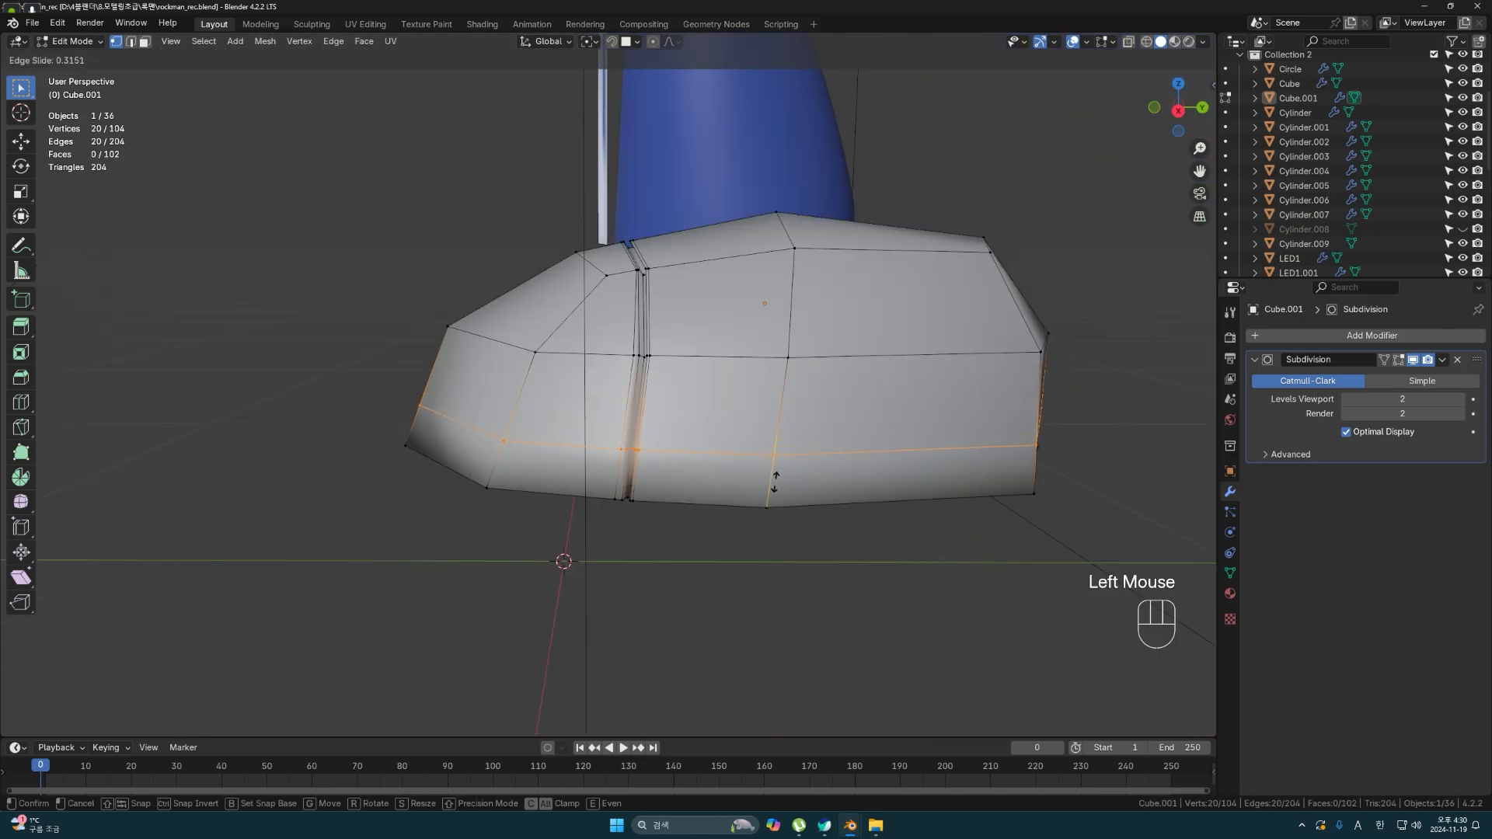
click(775, 525)
- Crease the foot's bottom outline edges by about 0.7 and return to Object Mode
middle_drag(774, 526, 749, 573)
key(shift+e)
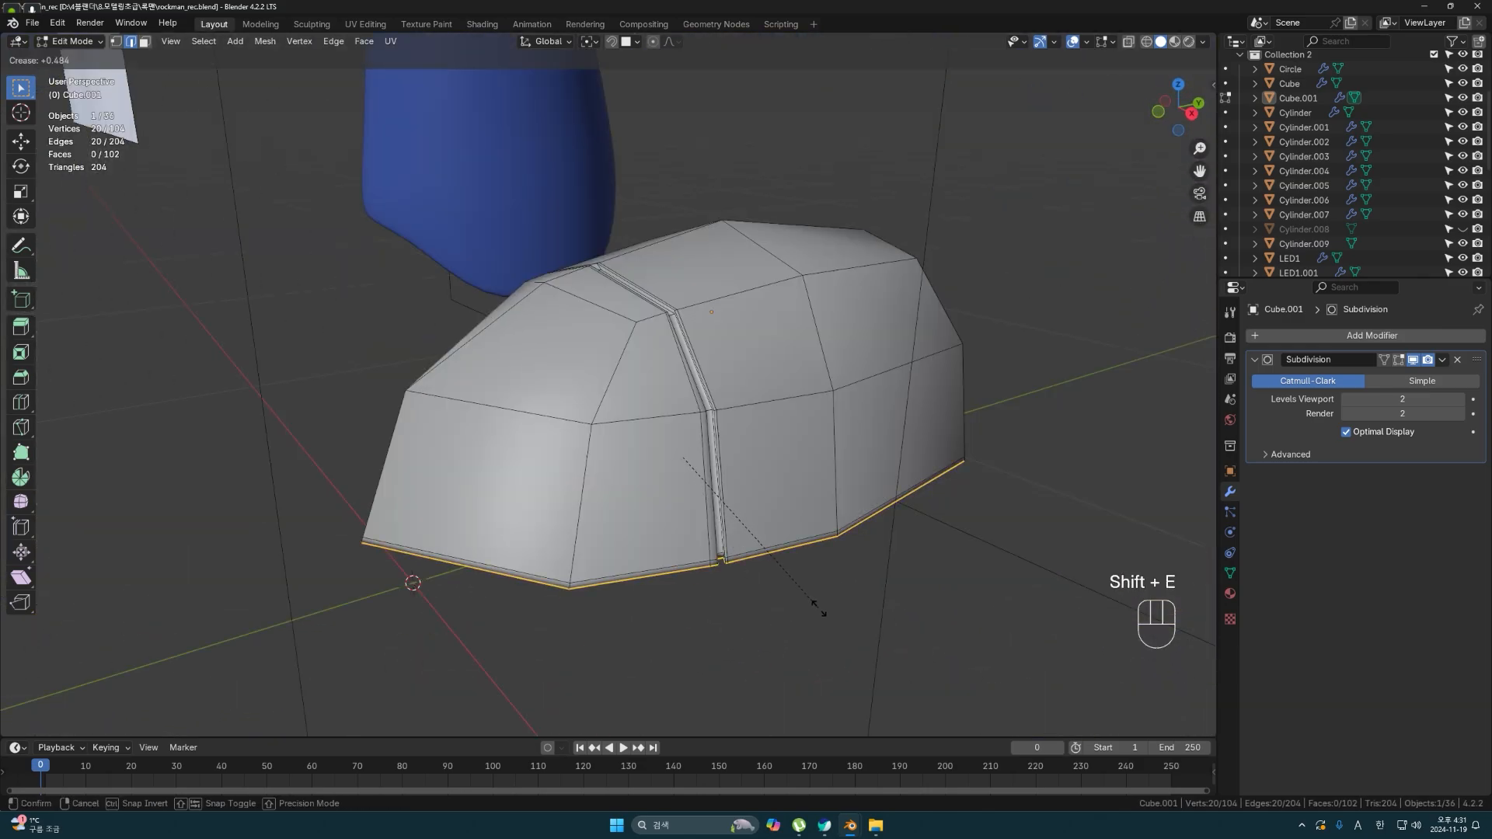
click(809, 609)
key(Tab)
- Select the foot and the lower leg above it and link the leg's material to the foot
middle_drag(813, 607, 707, 410)
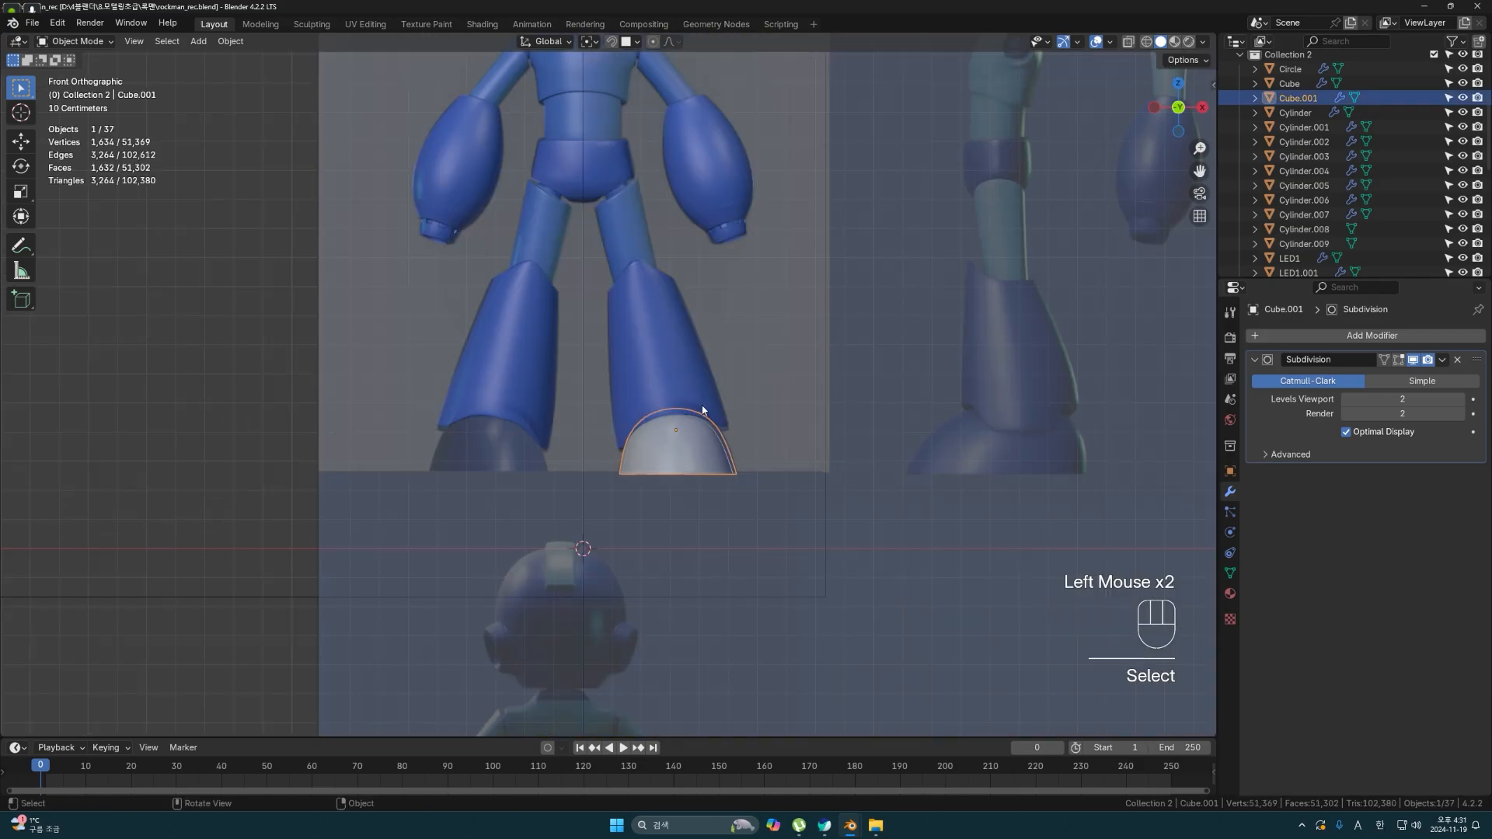
scroll(740, 436, up, 2)
shift+click(744, 381)
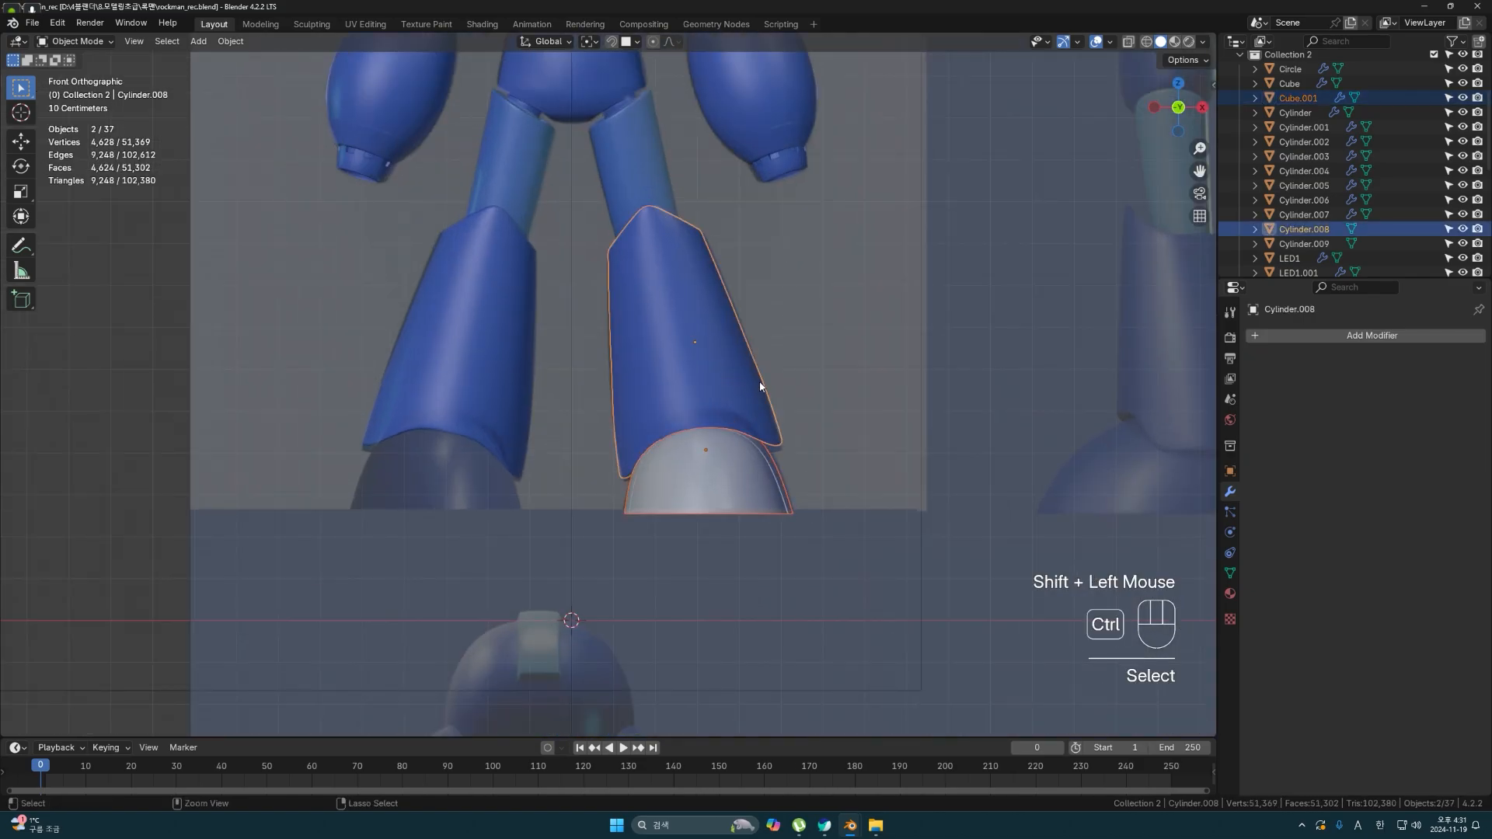
key(ctrl+l)
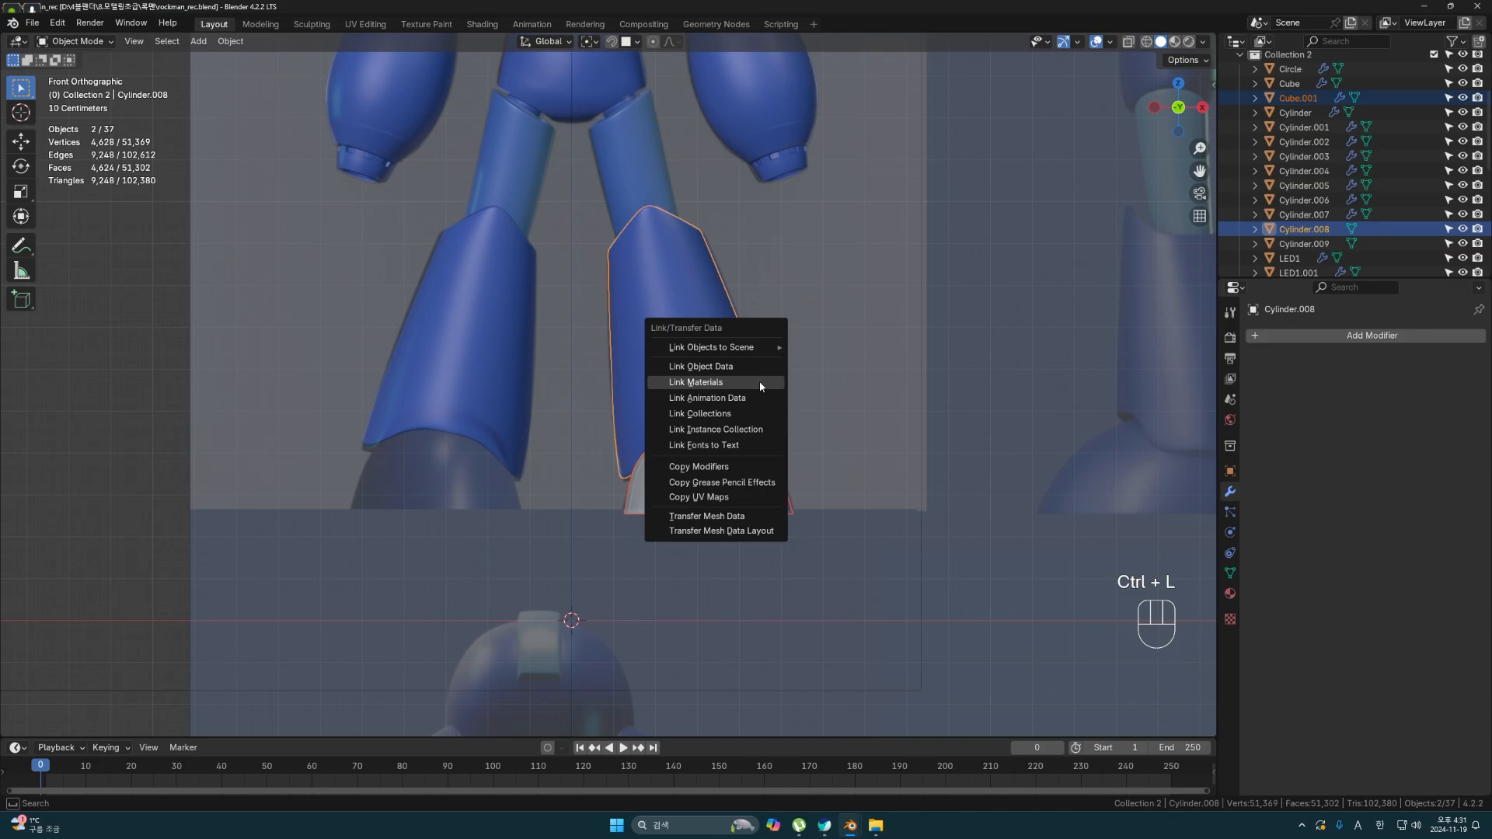
click(760, 383)
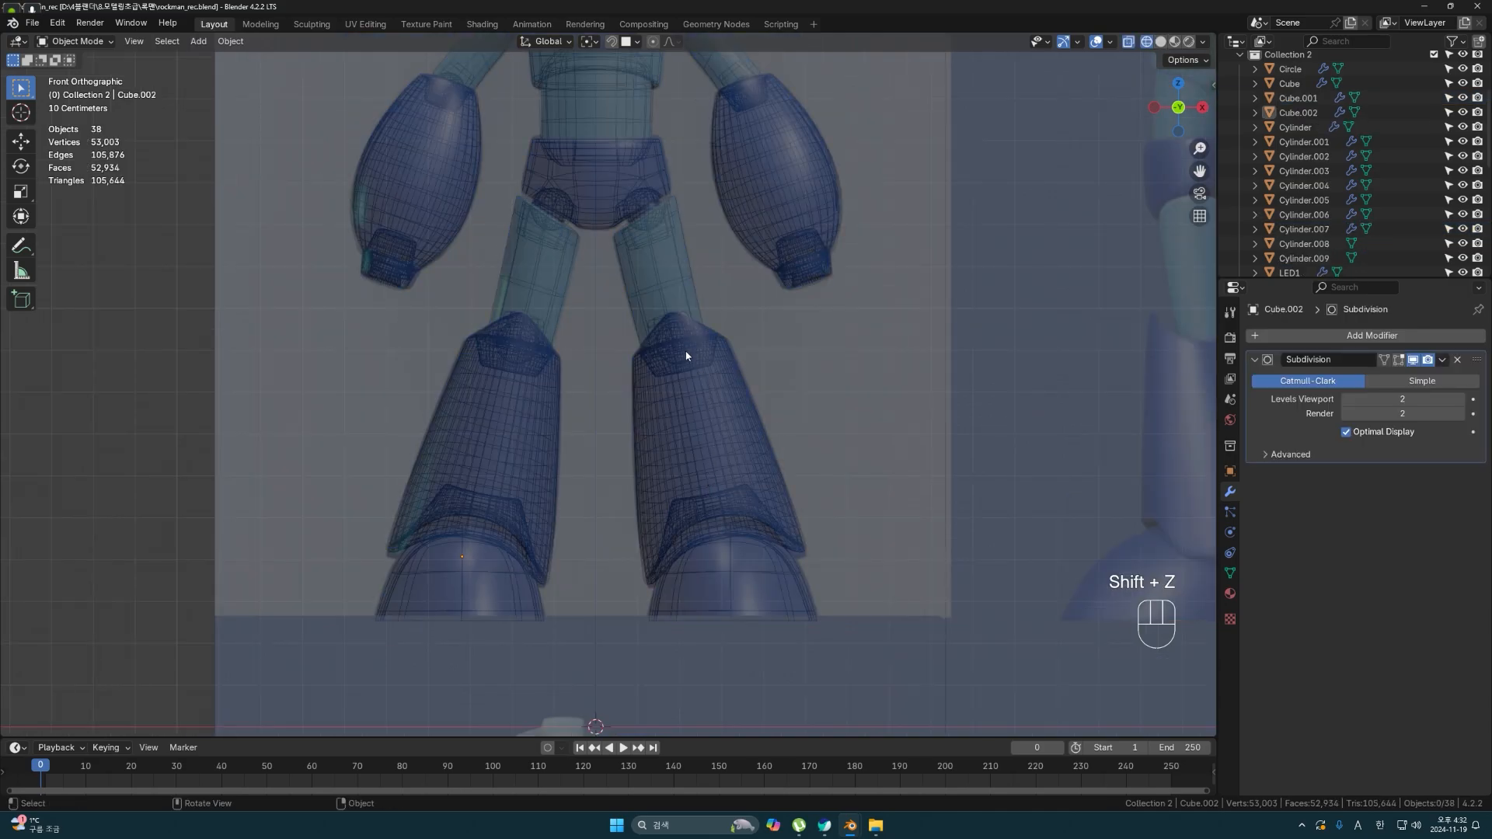
- Duplicate the knee joint sphere down to the same leg's ankle and scale it to 1.381
click(683, 350)
click(682, 350)
click(681, 354)
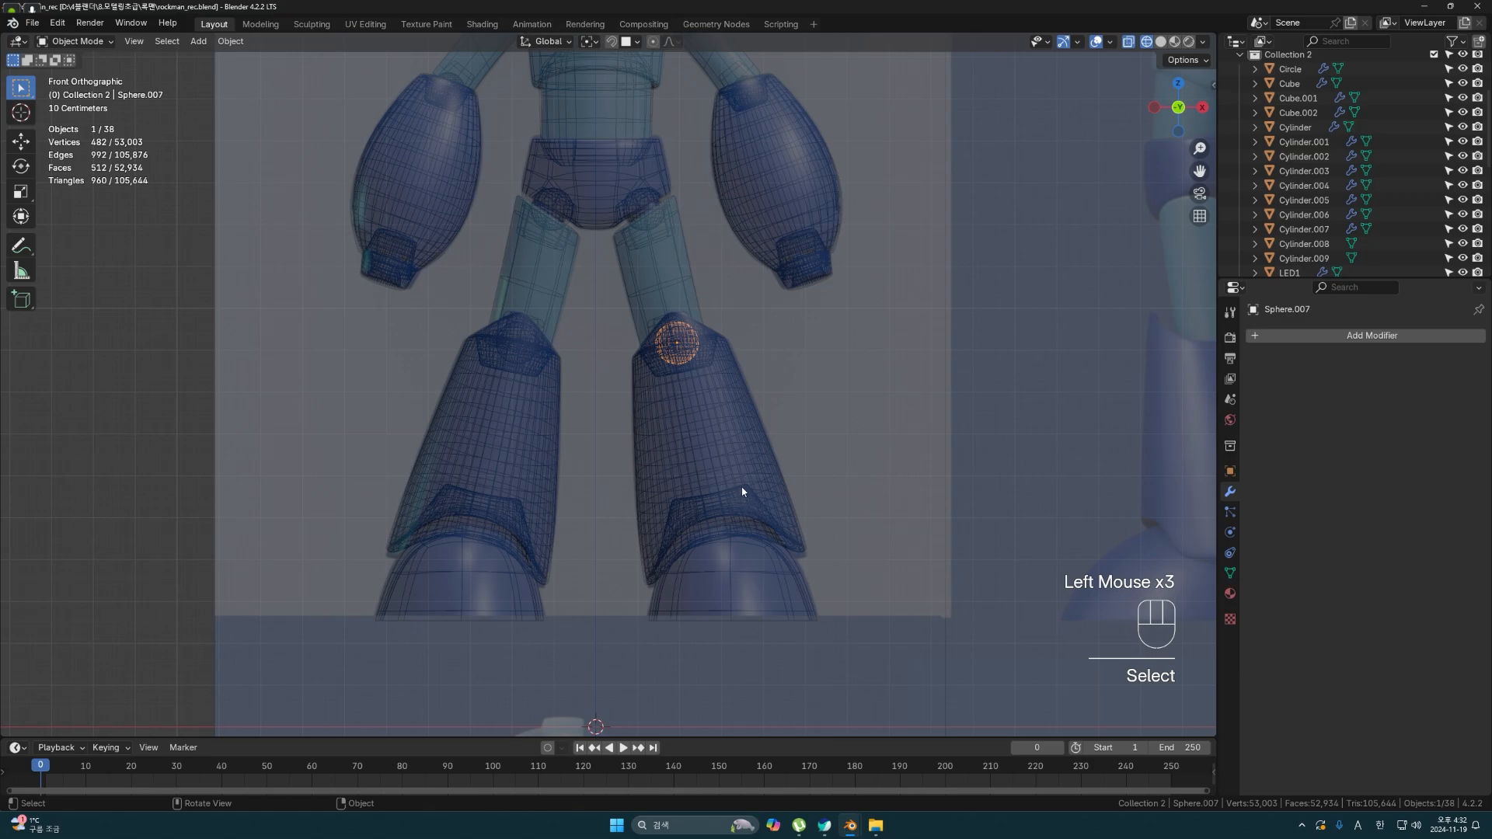
key(shift+d)
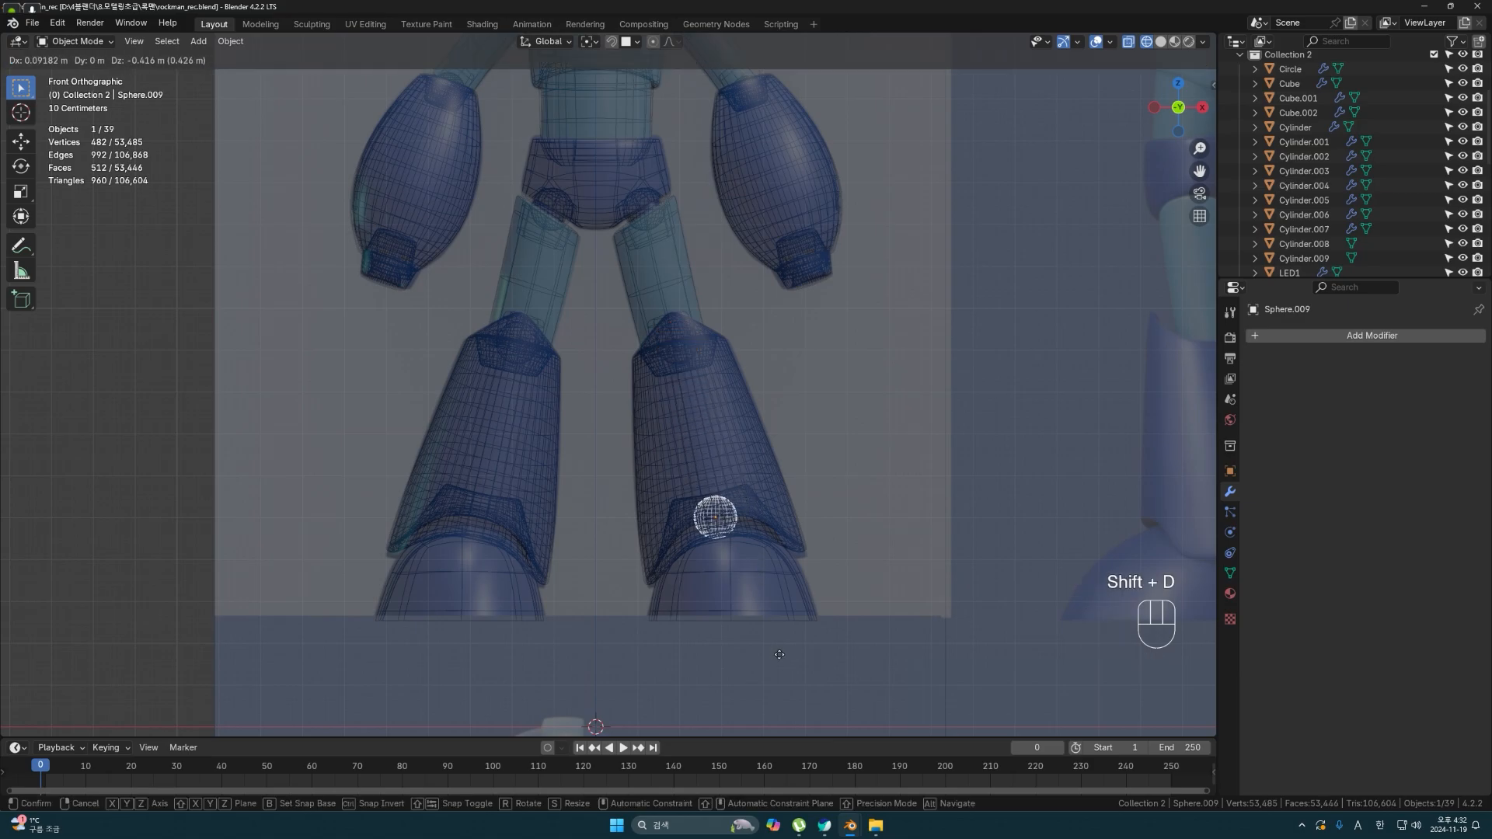
key(s)
click(803, 606)
- Move the ankle sphere about 0.064 m along Y in the side view, working in wireframe
middle_drag(803, 606, 636, 581)
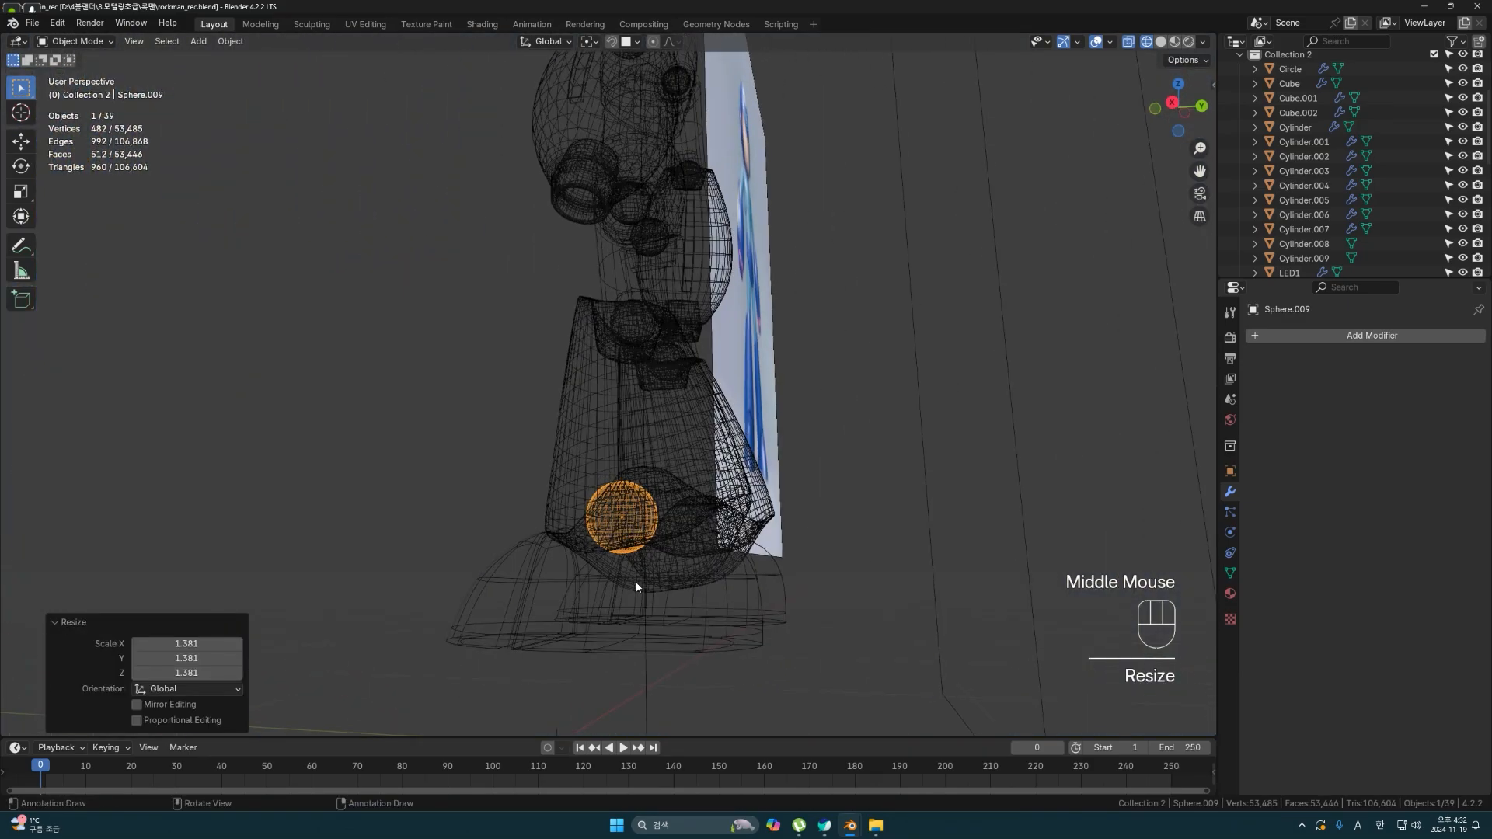
key(grave)
key(6)
key(g)
key(y)
click(706, 577)
mouse_move(706, 577)
middle_down()
mouse_move(622, 575)
mouse_move(646, 553)
mouse_move(757, 592)
middle_up()
key(shift+z)
- Duplicate the ankle sphere along X into the other leg's ankle from the front view and deselect it
key(grave)
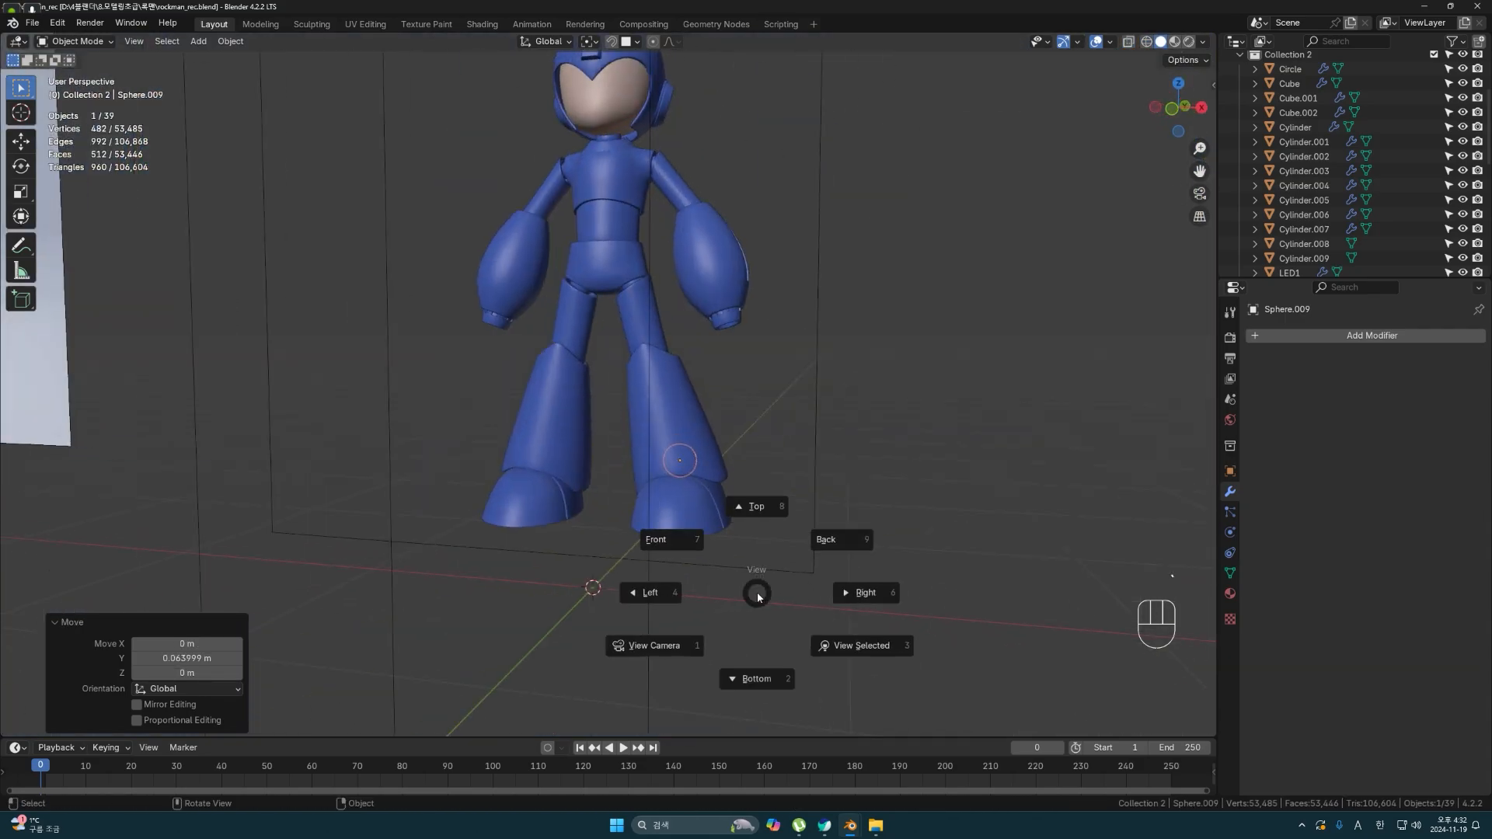
click(678, 543)
scroll(807, 595, up, 3)
key(shift+d)
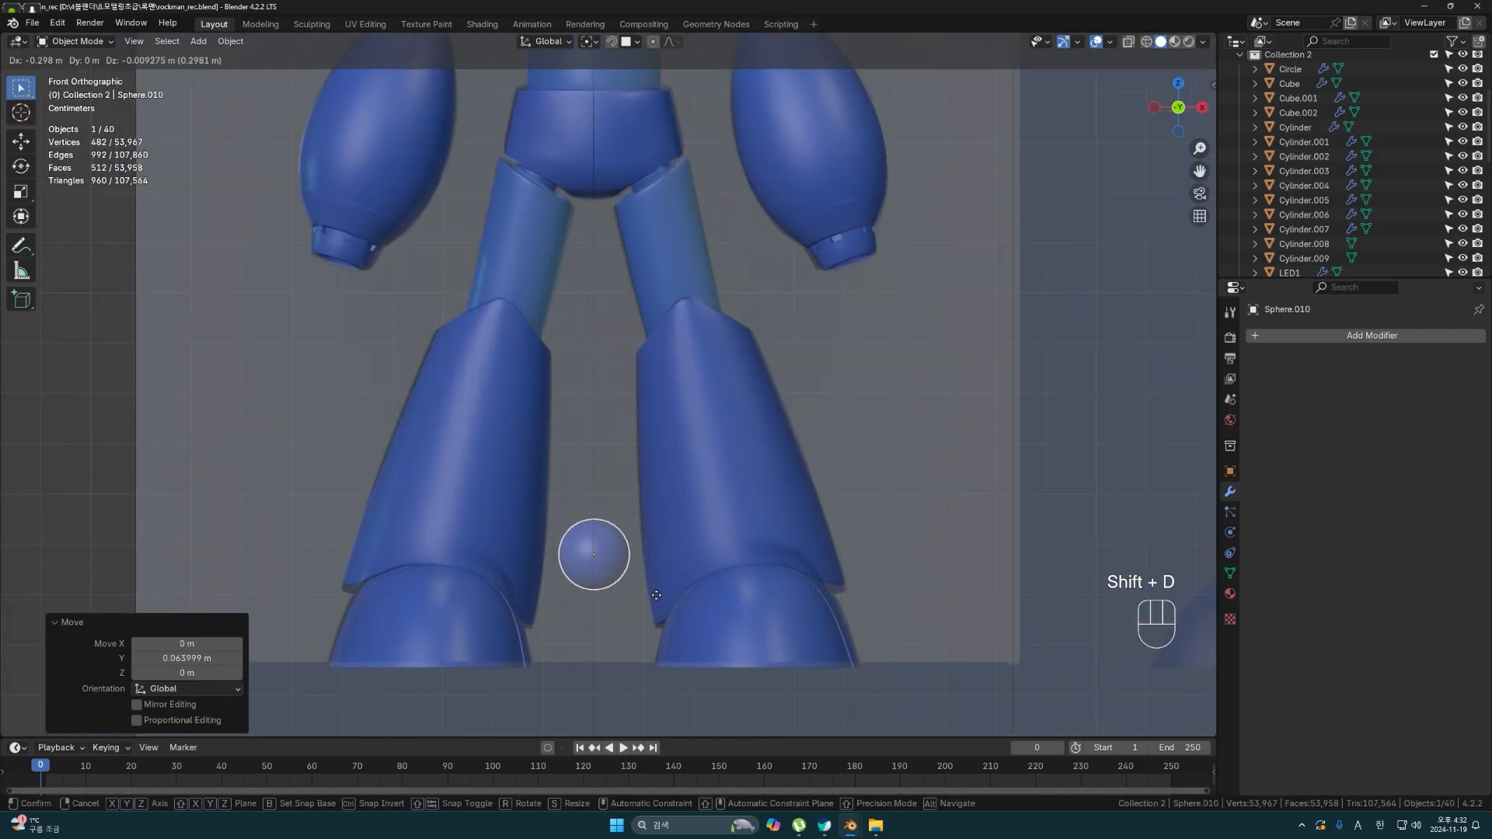
key(x)
click(499, 610)
middle_drag(499, 610, 743, 616)
scroll(803, 610, down, 1)
shift+scroll(743, 616, down, 1)
click(794, 621)
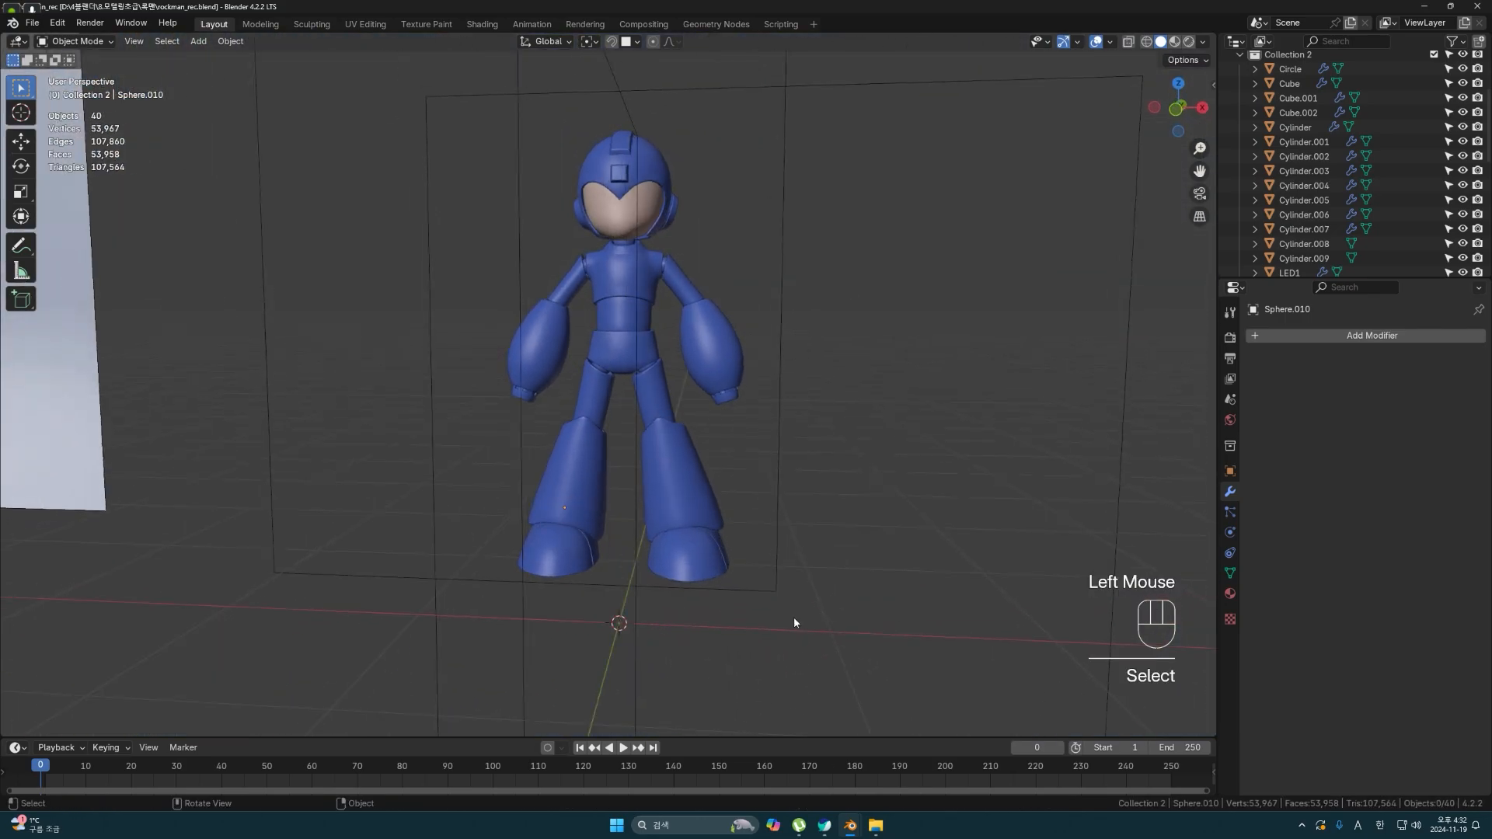
- Select the character's left foot, on the positive X side, and look at it from the front view
click(716, 573)
key(grave)
key(f)
key(r)
key(z)
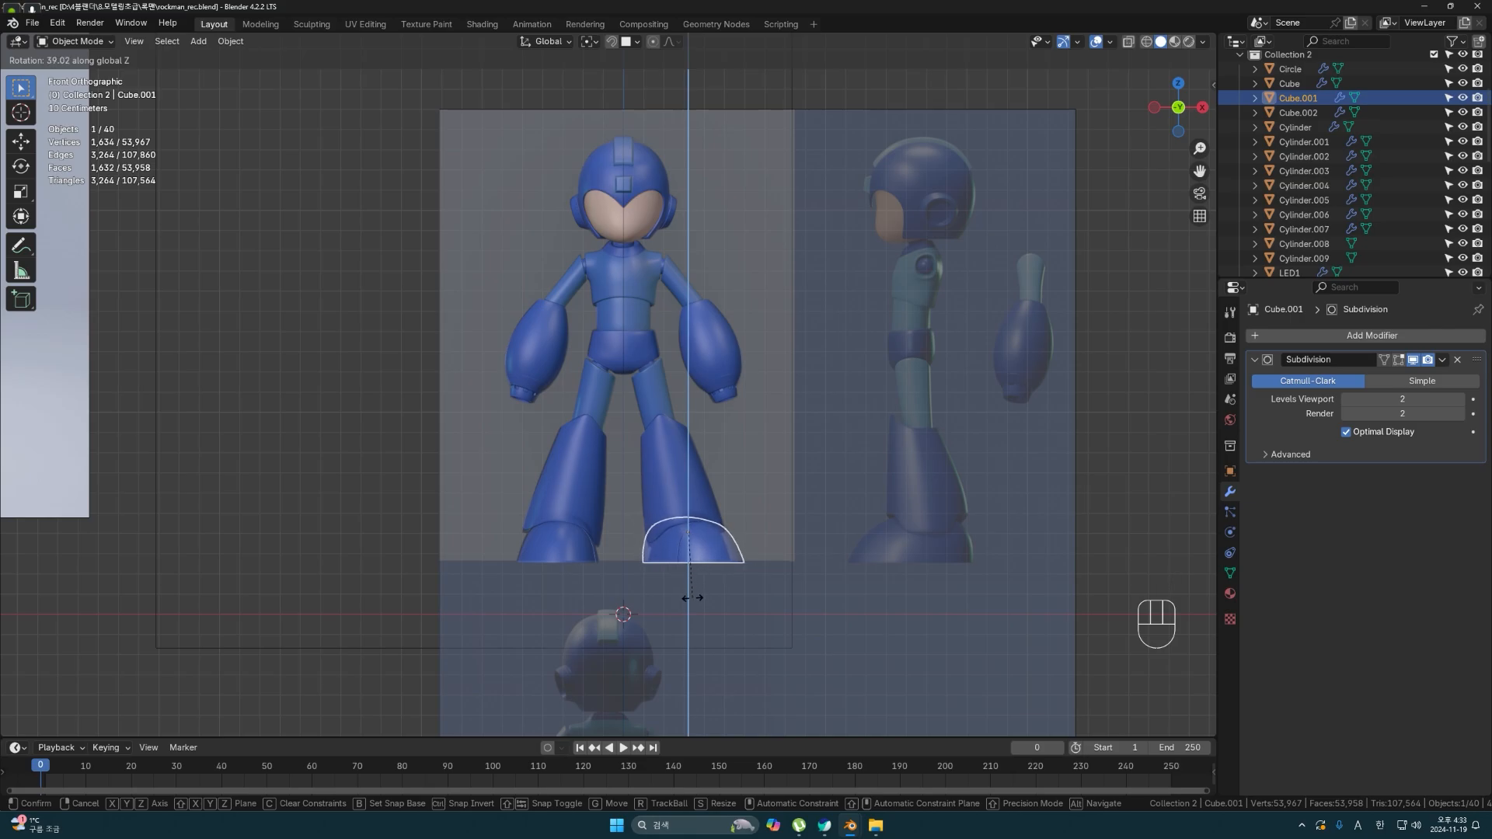
key(Escape)
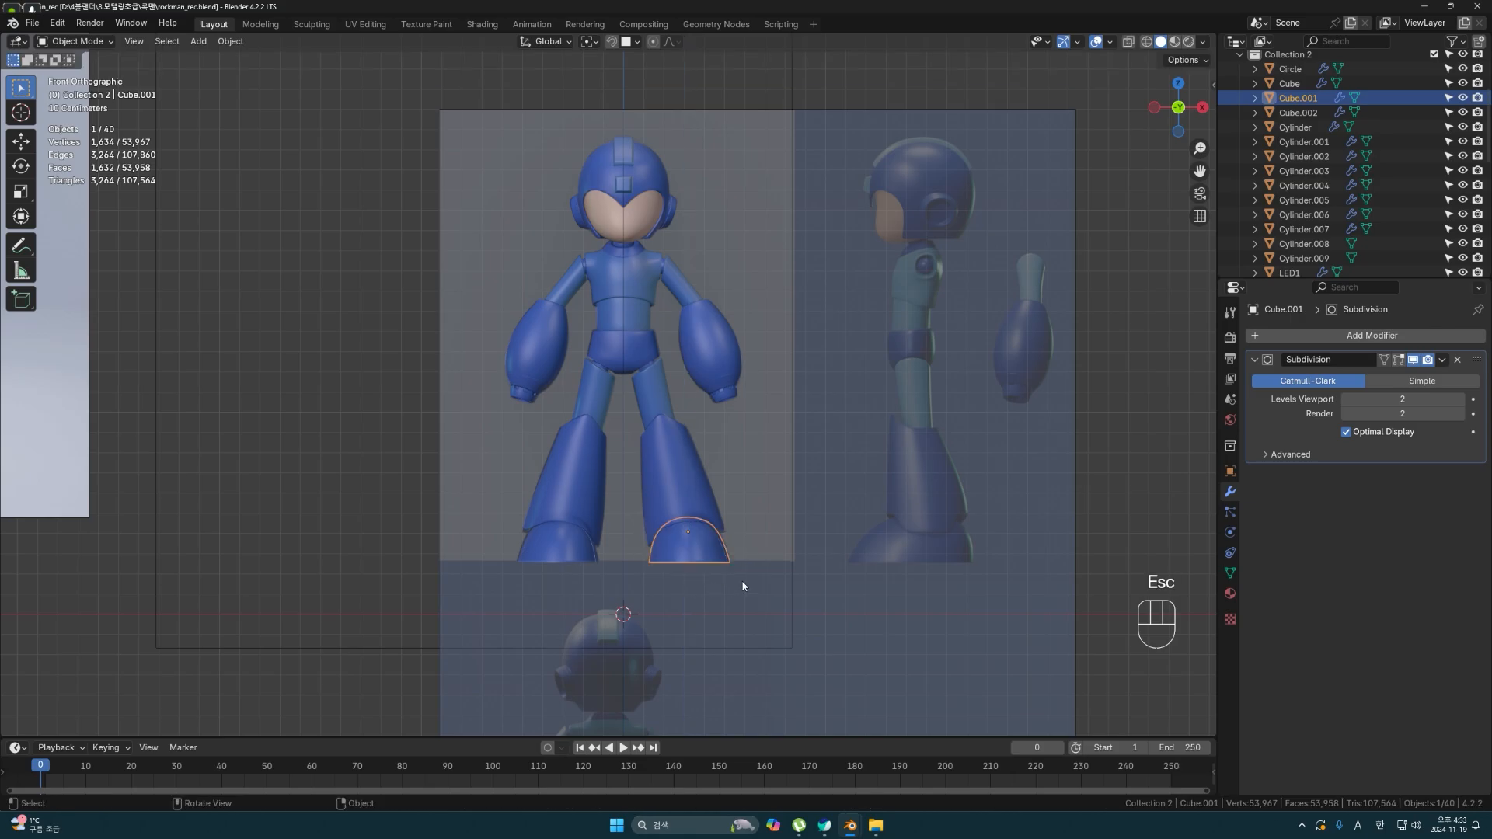
- Turn the selected left foot outward by rotating it 15° about the global Z axis
middle_drag(743, 586, 723, 568)
key(r)
key(z)
key(1)
key(5)
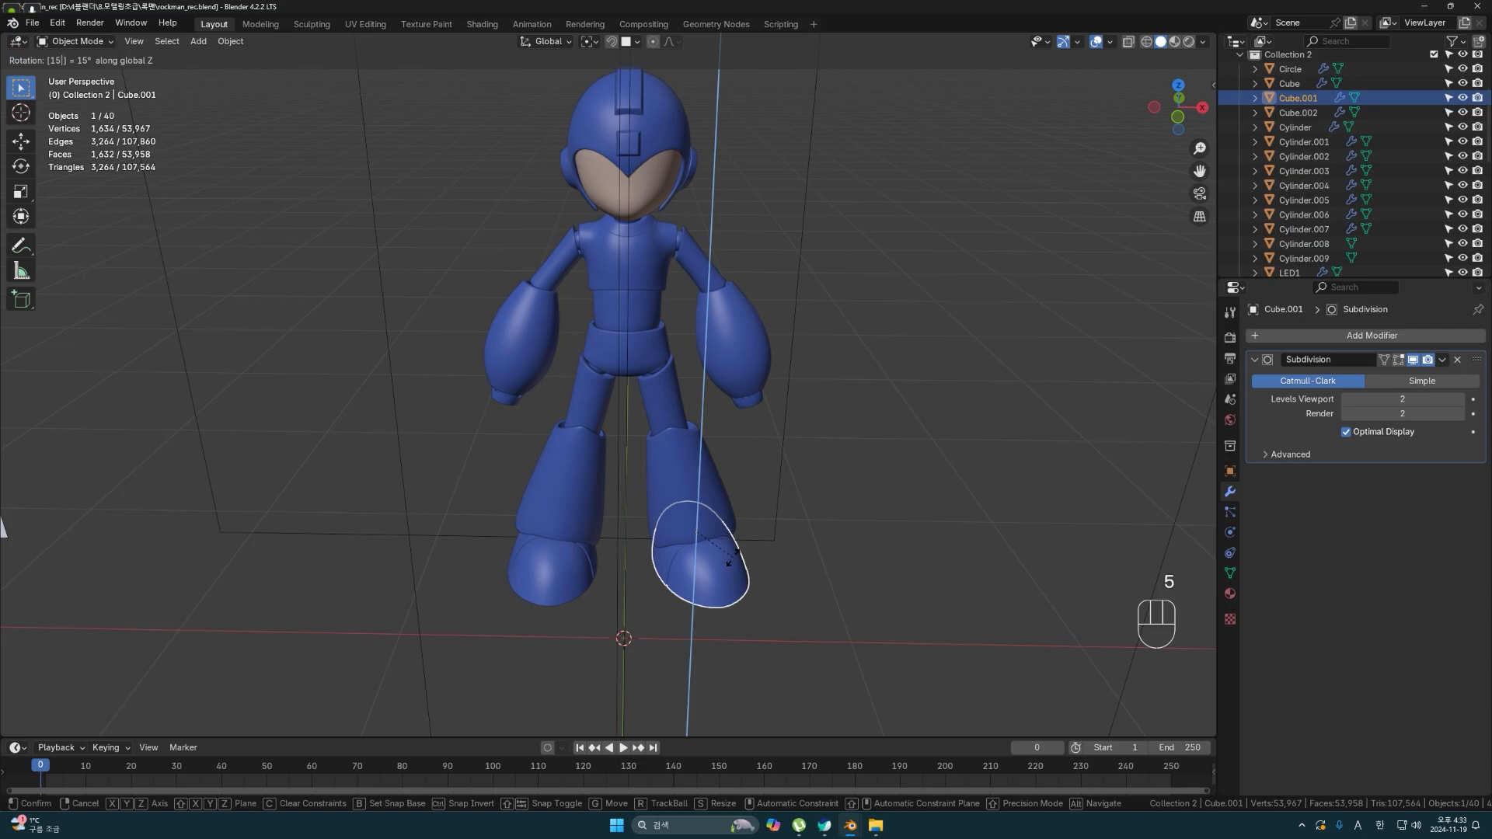
click(733, 558)
- Rotate the character's right foot -15° about the global Z axis so it turns outward, and deselect it
middle_drag(733, 558, 723, 566)
click(570, 578)
key(r)
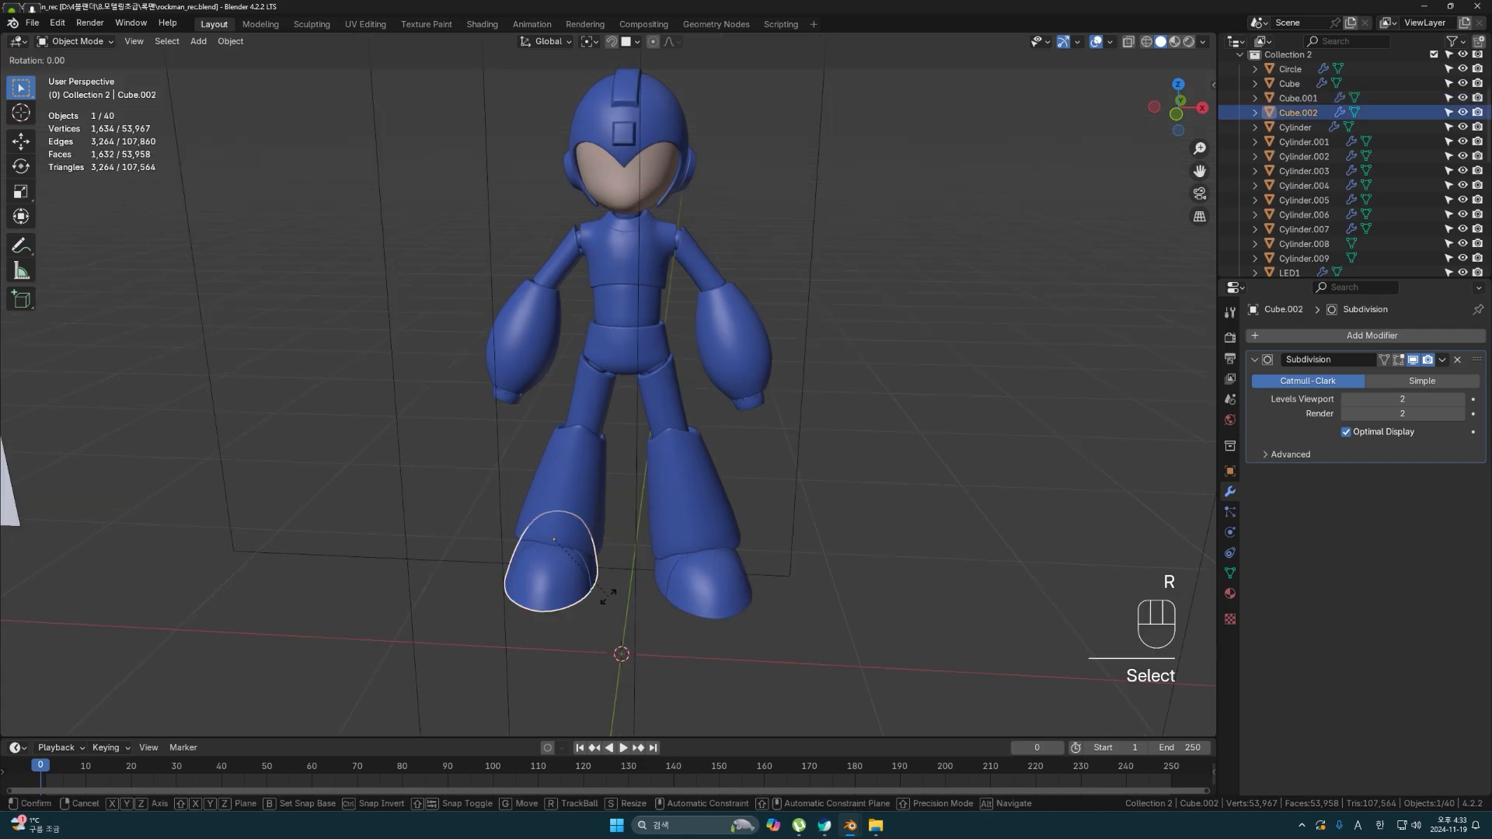
key(z)
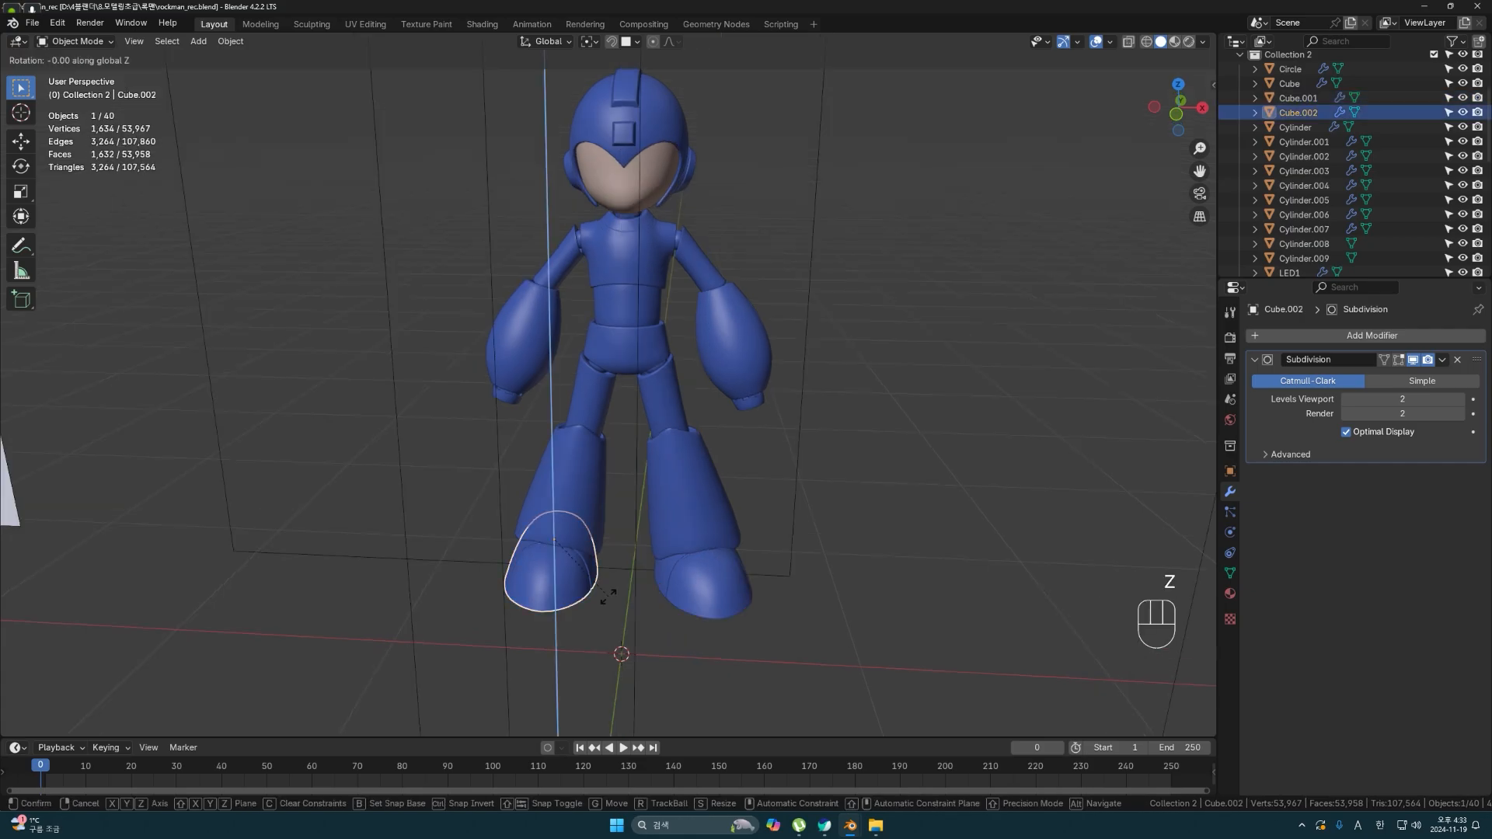
key(5)
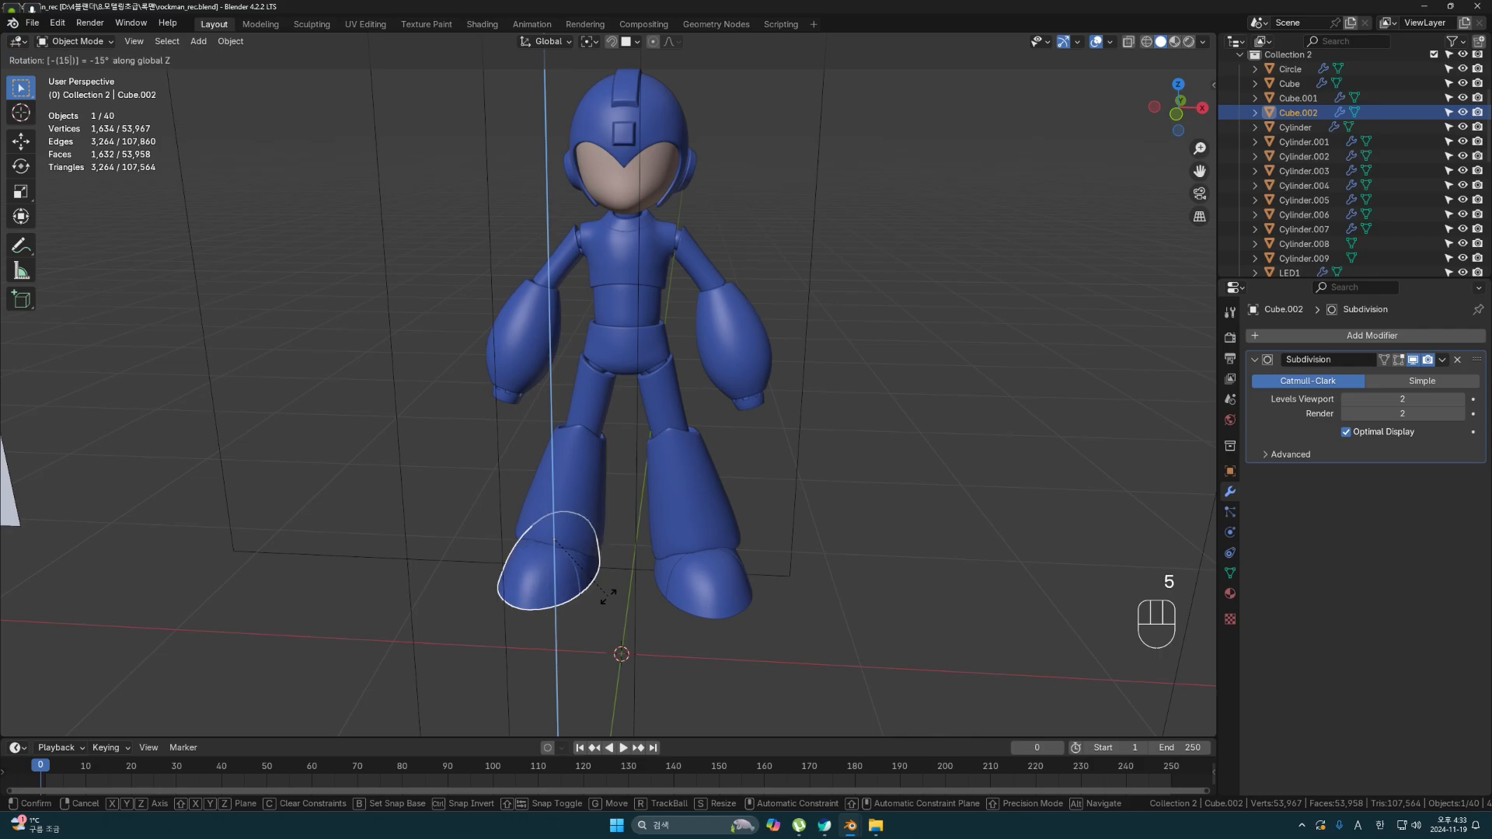
click(608, 596)
middle_drag(700, 607, 892, 559)
scroll(755, 628, down, 2)
scroll(726, 613, down, 2)
scroll(786, 620, up, 1)
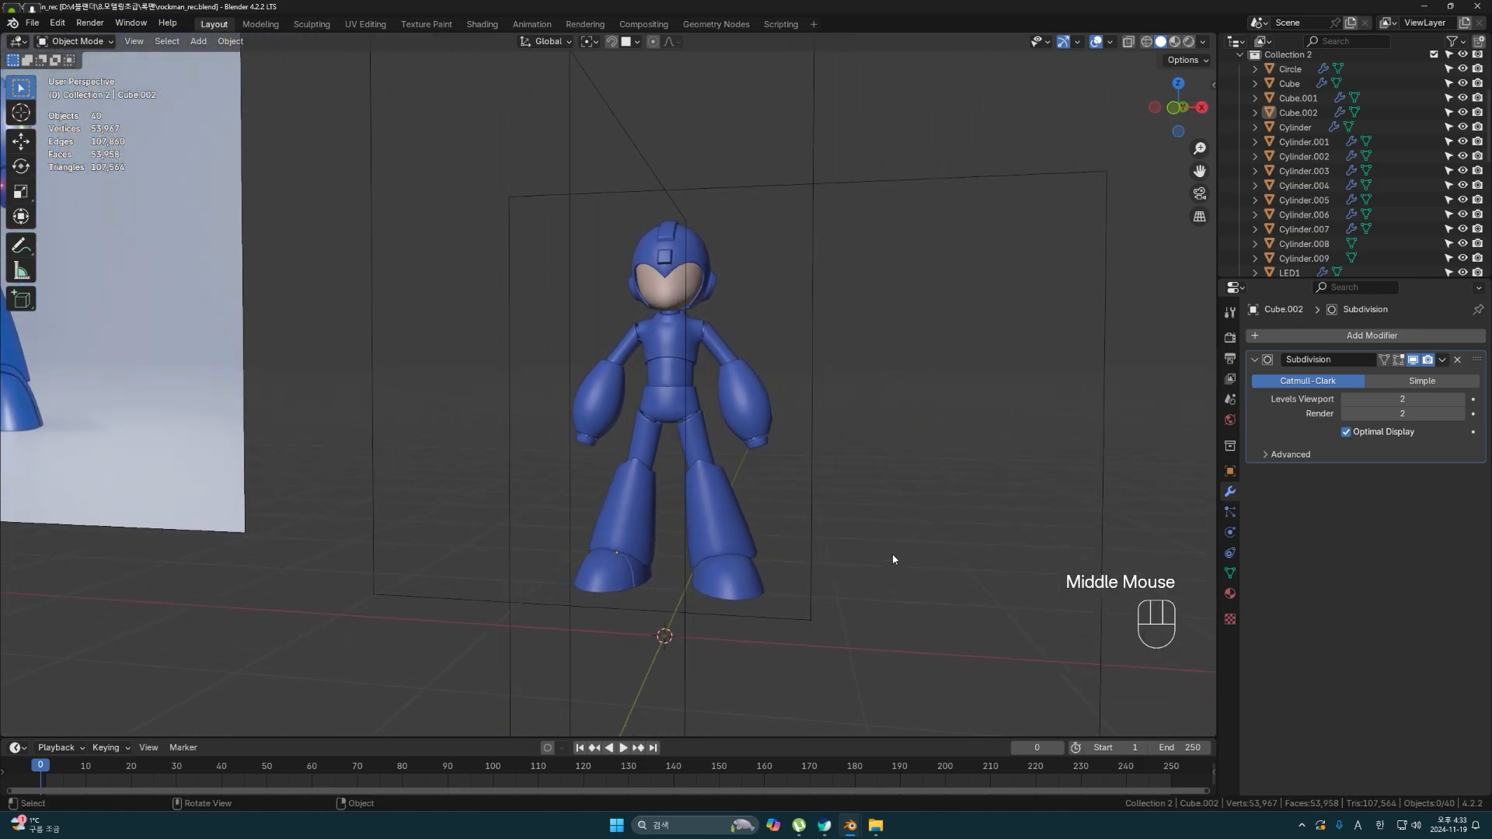